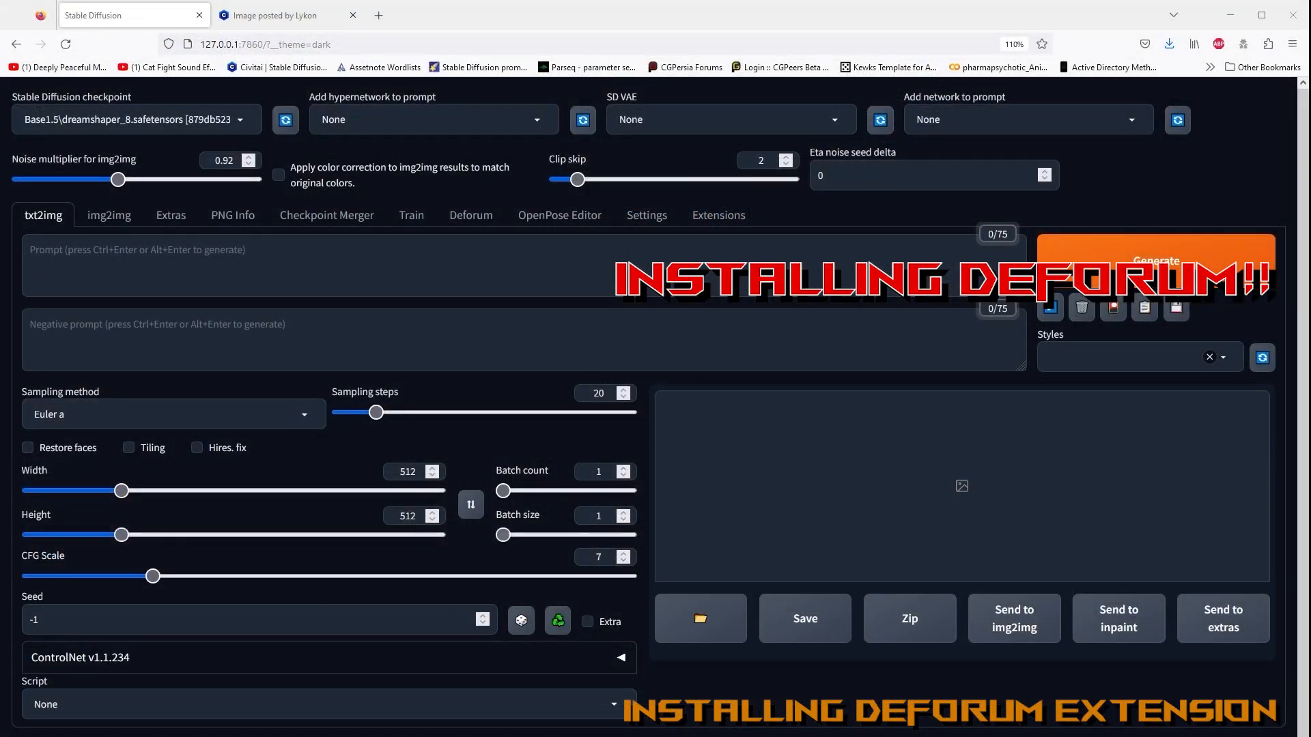
Check the list of installed extensions for deforum-for-automatic1111-webui.
left_click(726, 217)
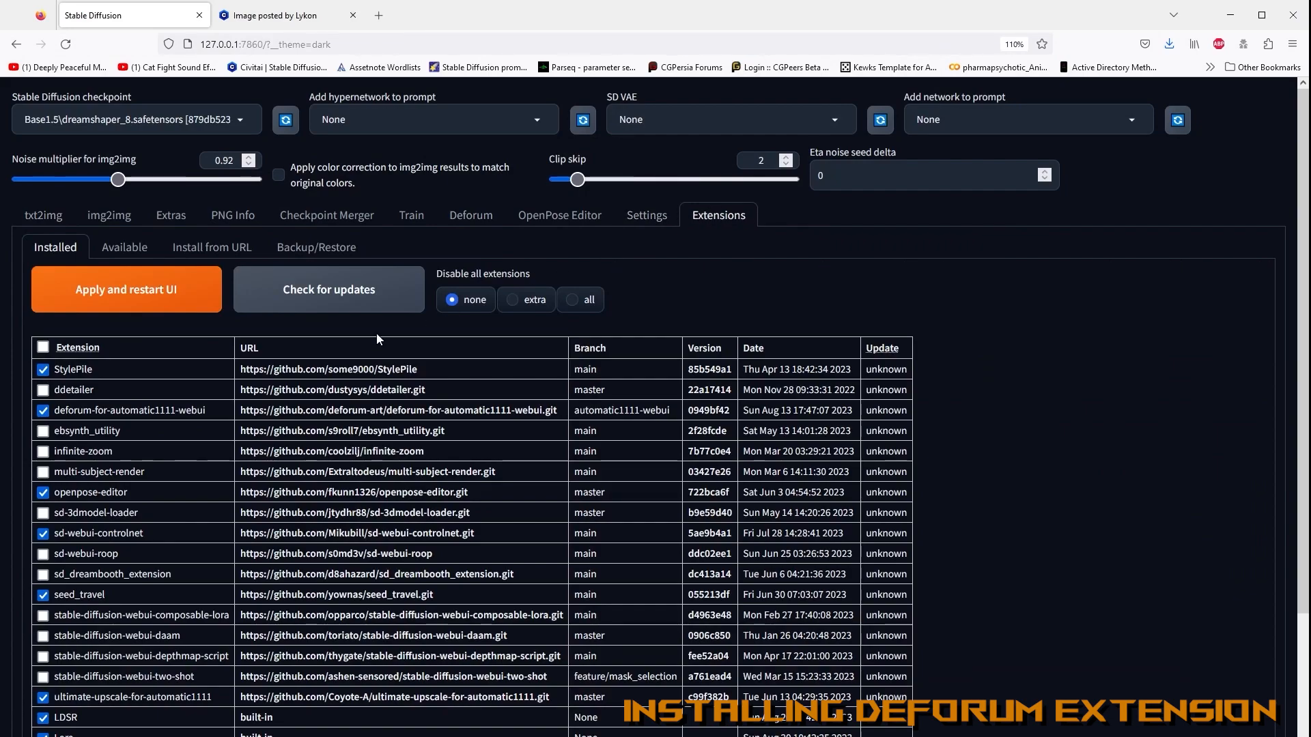
scroll(116, 546, "down", 1)
scroll(116, 546, "up", 1)
Open Deforum's keyframe settings and set the animation mode to 3D.
left_click(476, 217)
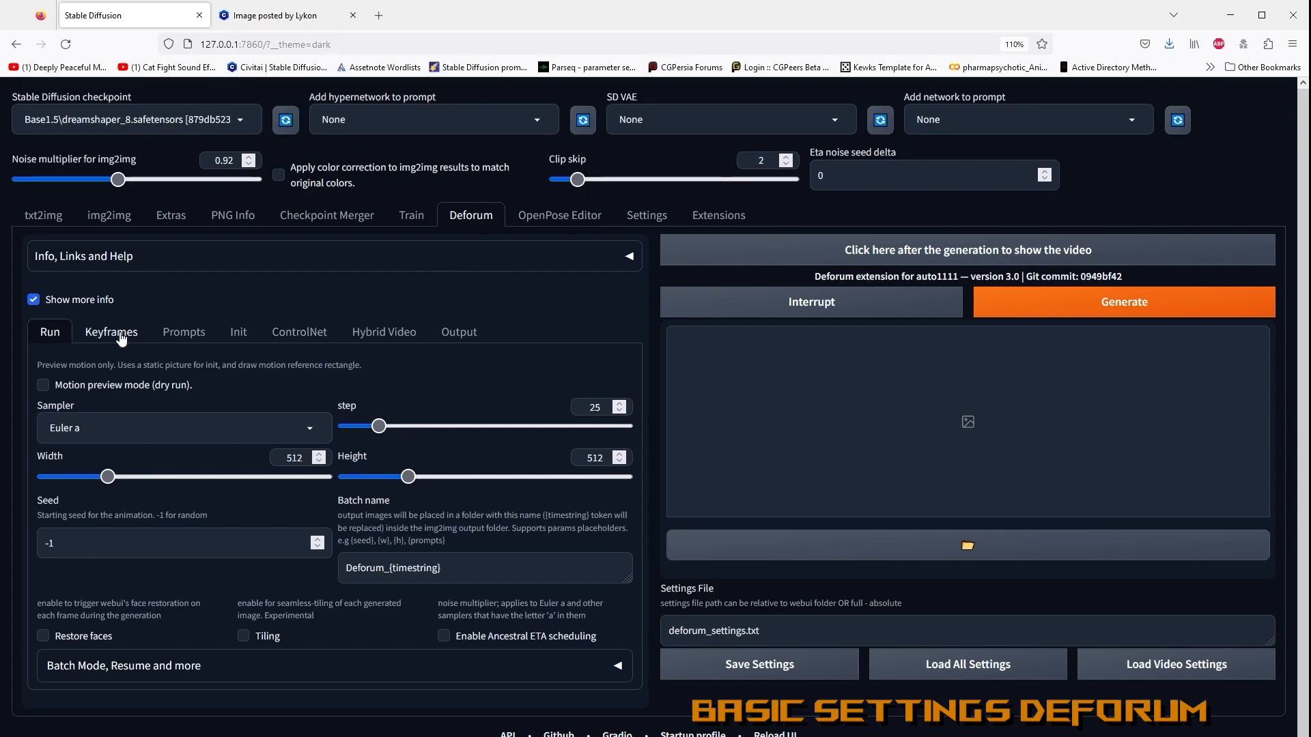
left_click(121, 334)
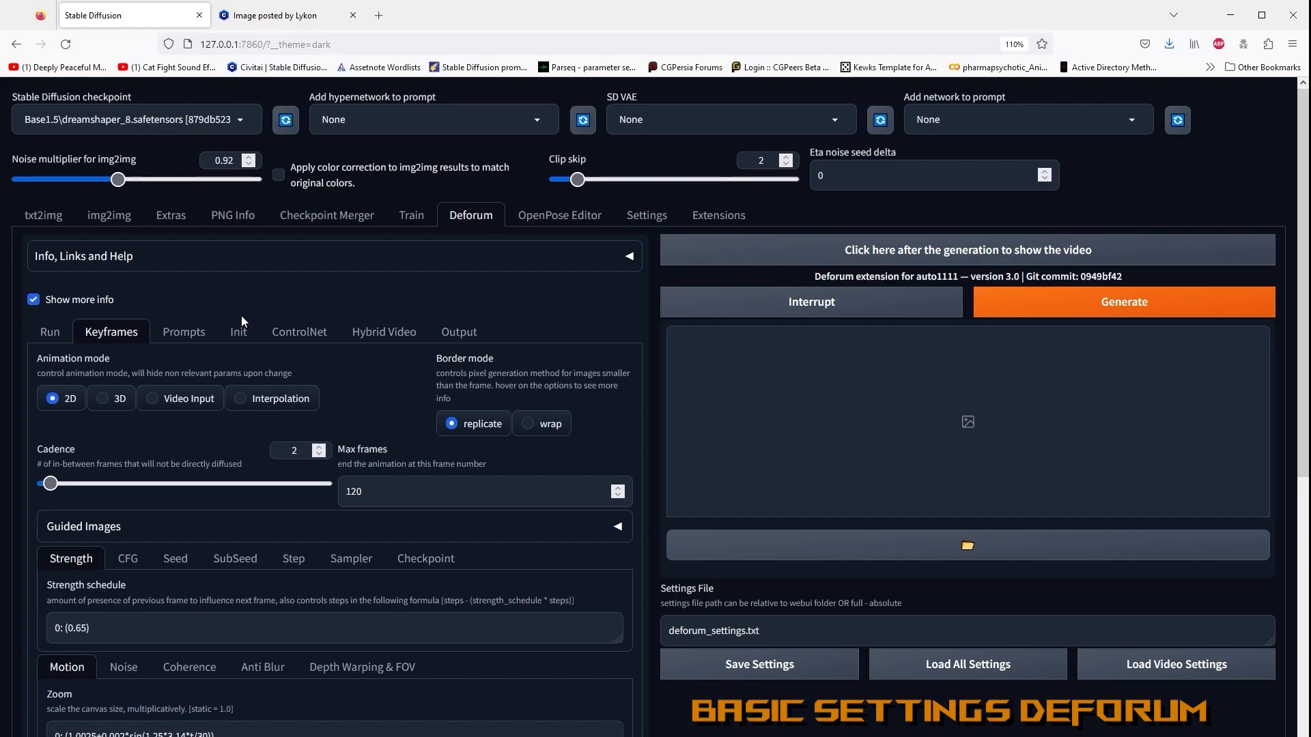
left_click(113, 402)
scroll(461, 348, "down", 3)
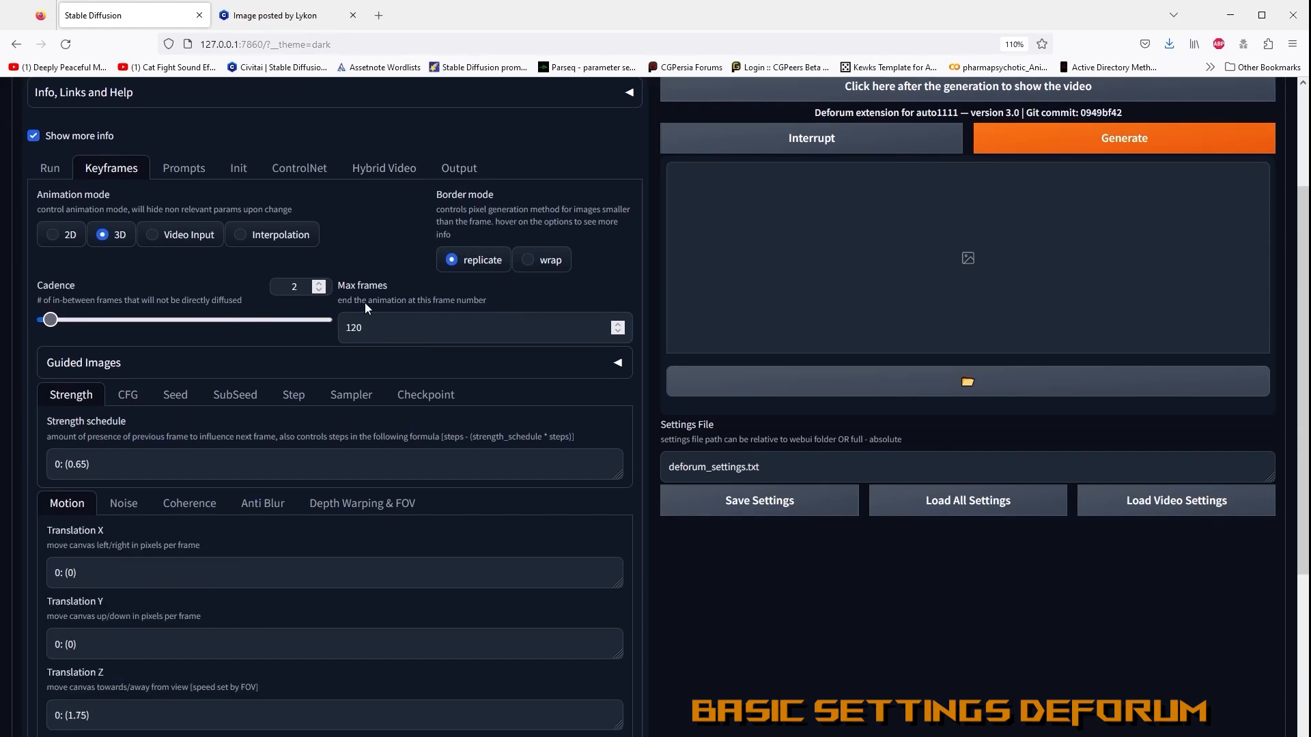
Set the Translation Z motion schedule to 0: (0).
scroll(578, 399, "down", 4)
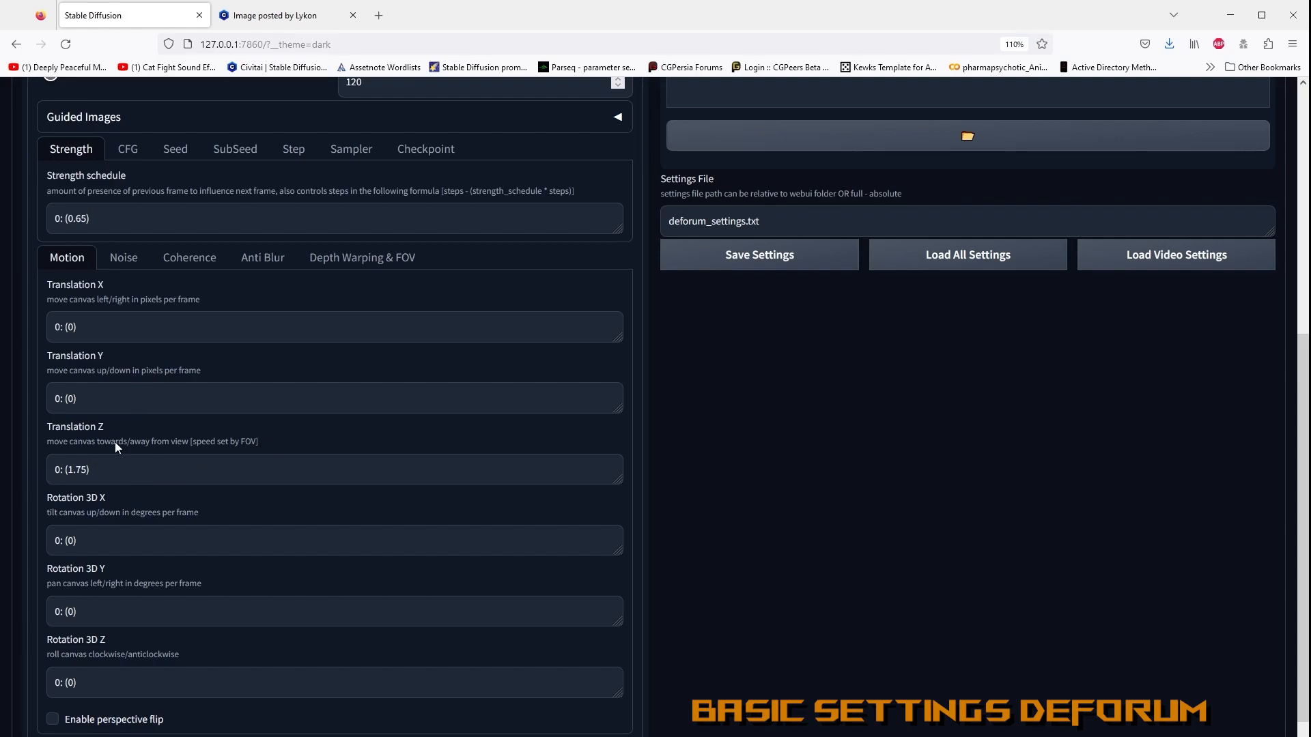
left_click_drag(88, 469, 71, 471)
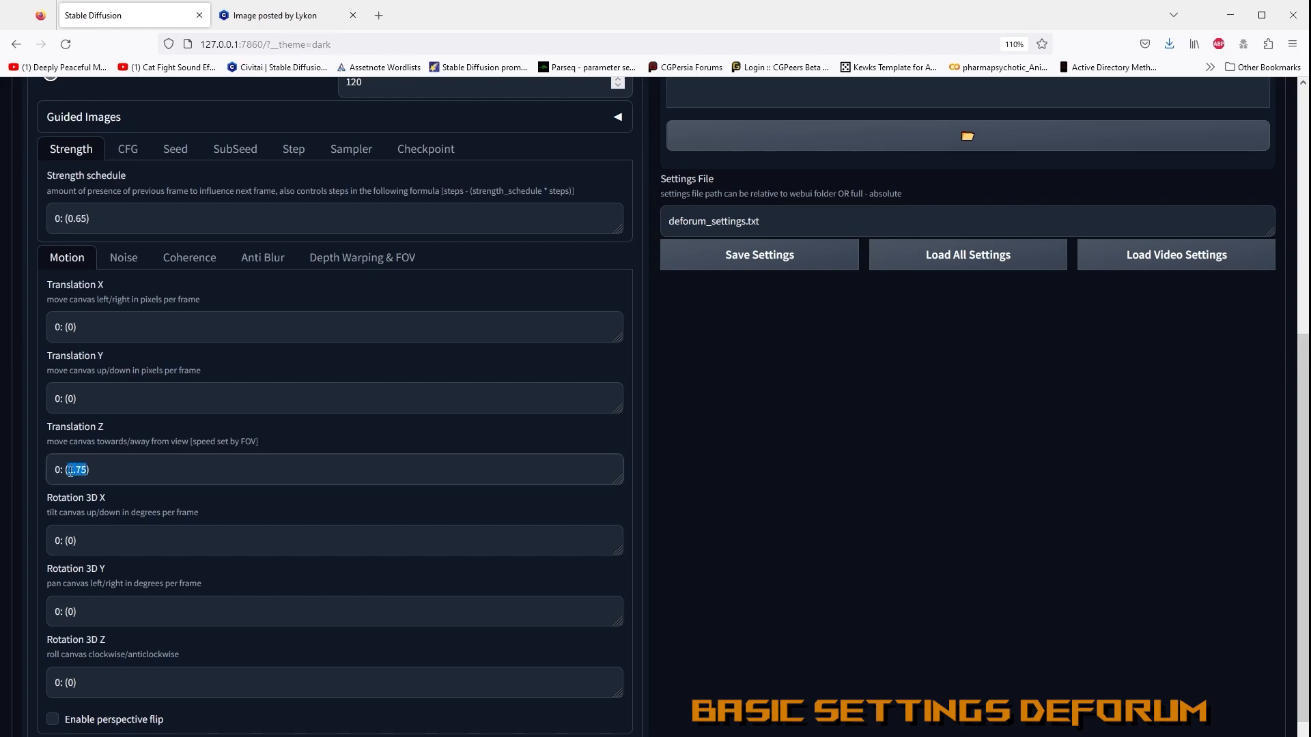
type("0")
left_click(119, 398)
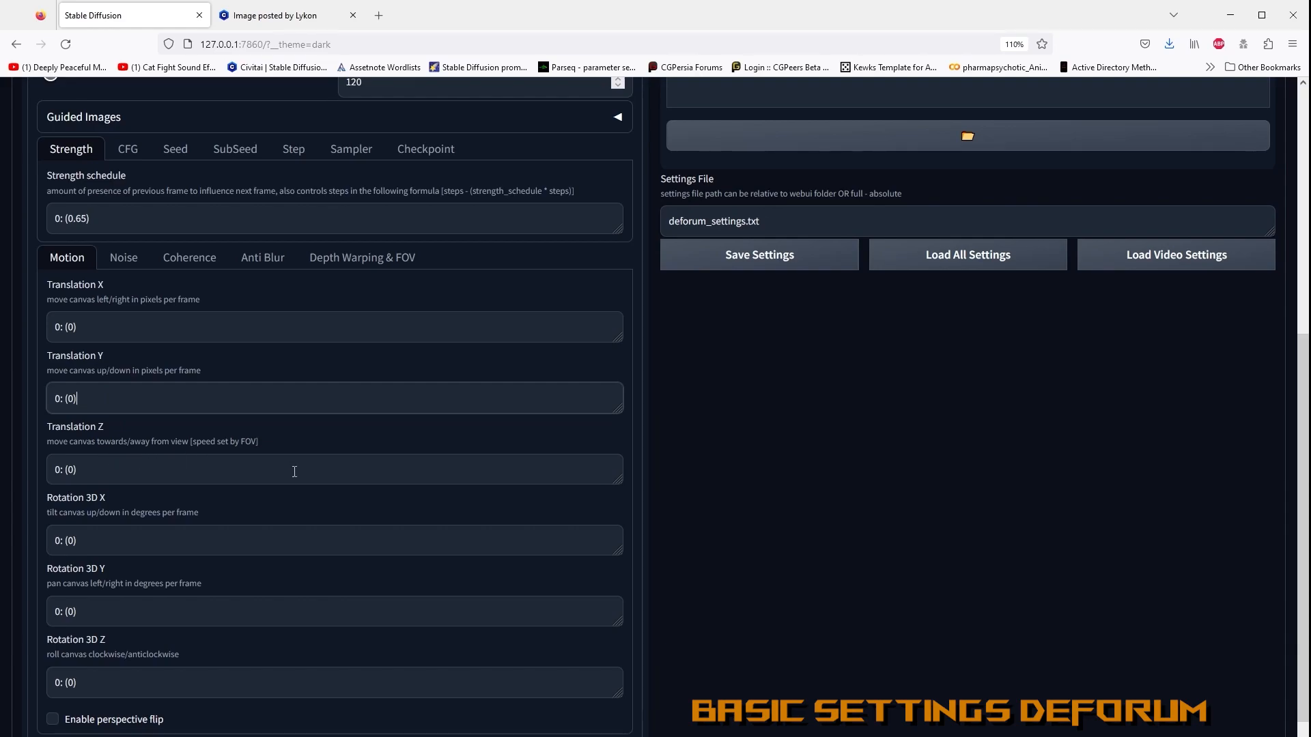
Review the strength schedule and the Depth Warping & FOV, Anti Blur and Coherence settings of the keyframes.
scroll(205, 477, "up", 3)
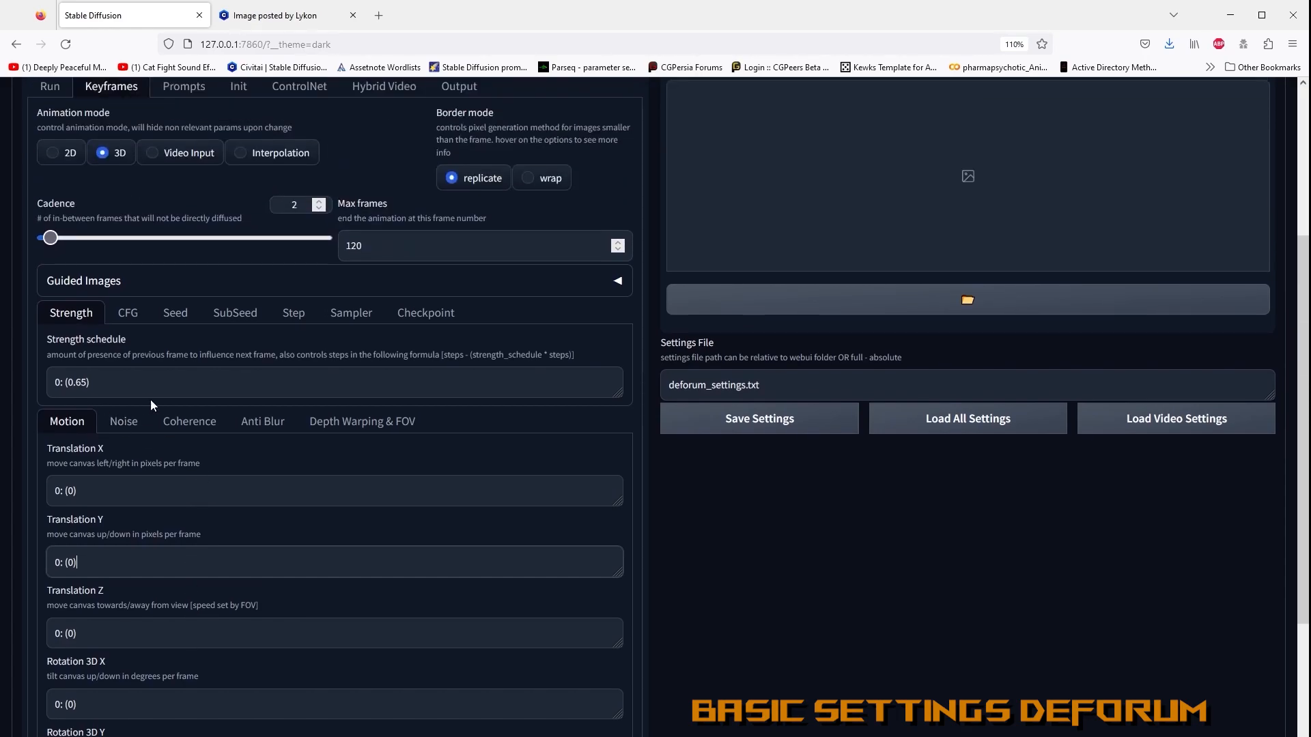
scroll(205, 443, "up", 3)
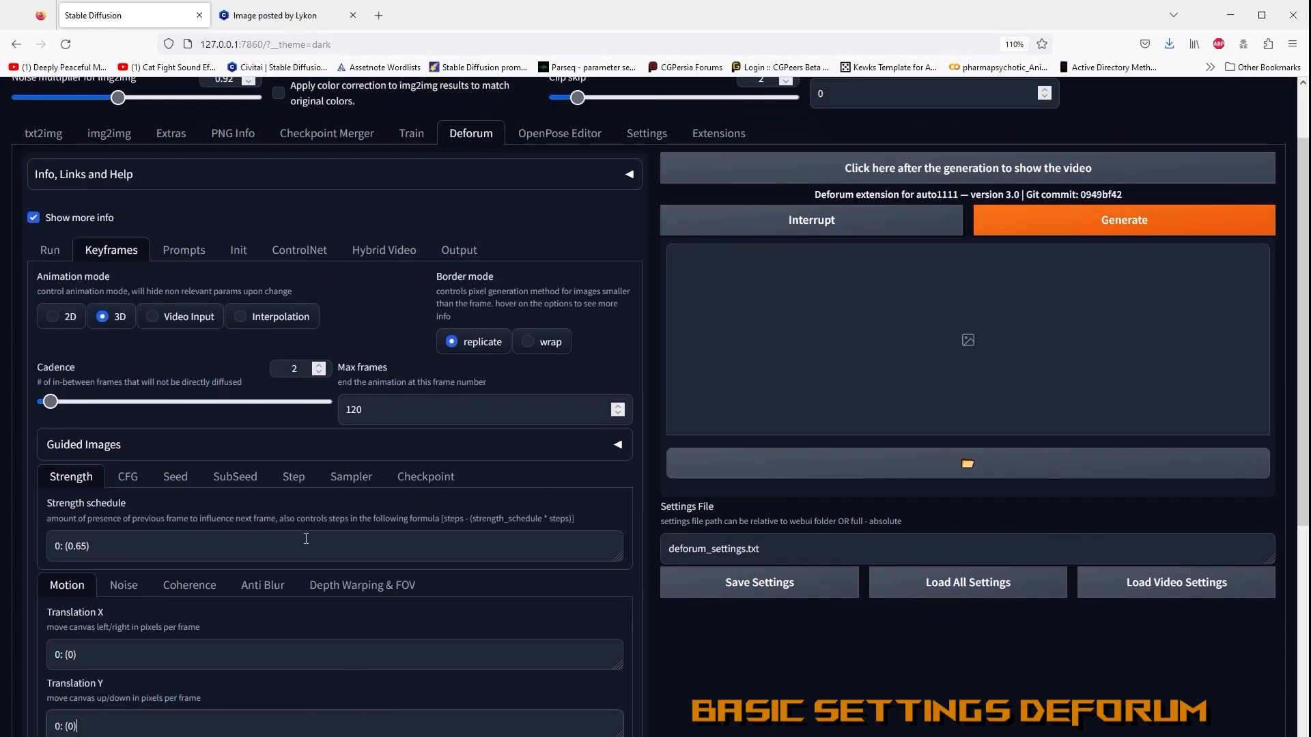
scroll(306, 539, "down", 3)
scroll(250, 539, "up", 3)
left_click(357, 500)
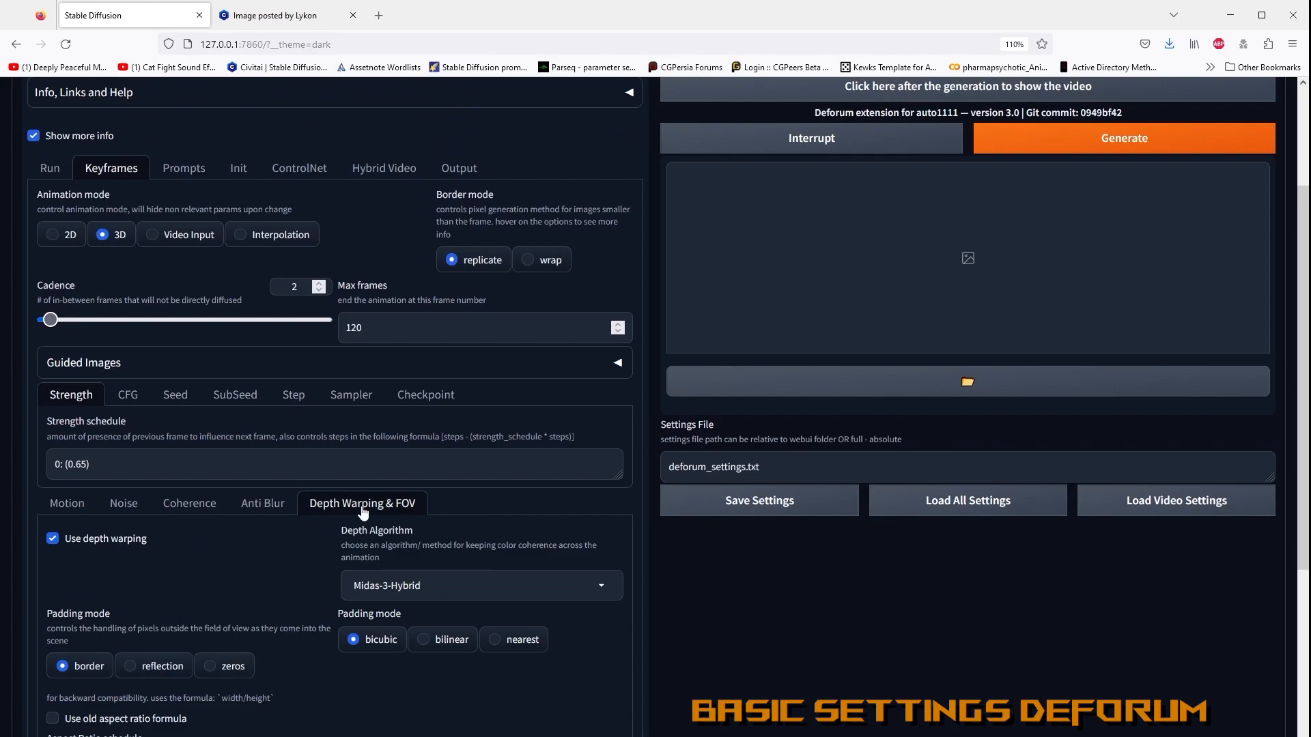
scroll(444, 509, "down", 5)
scroll(626, 526, "down", 3)
scroll(591, 520, "up", 3)
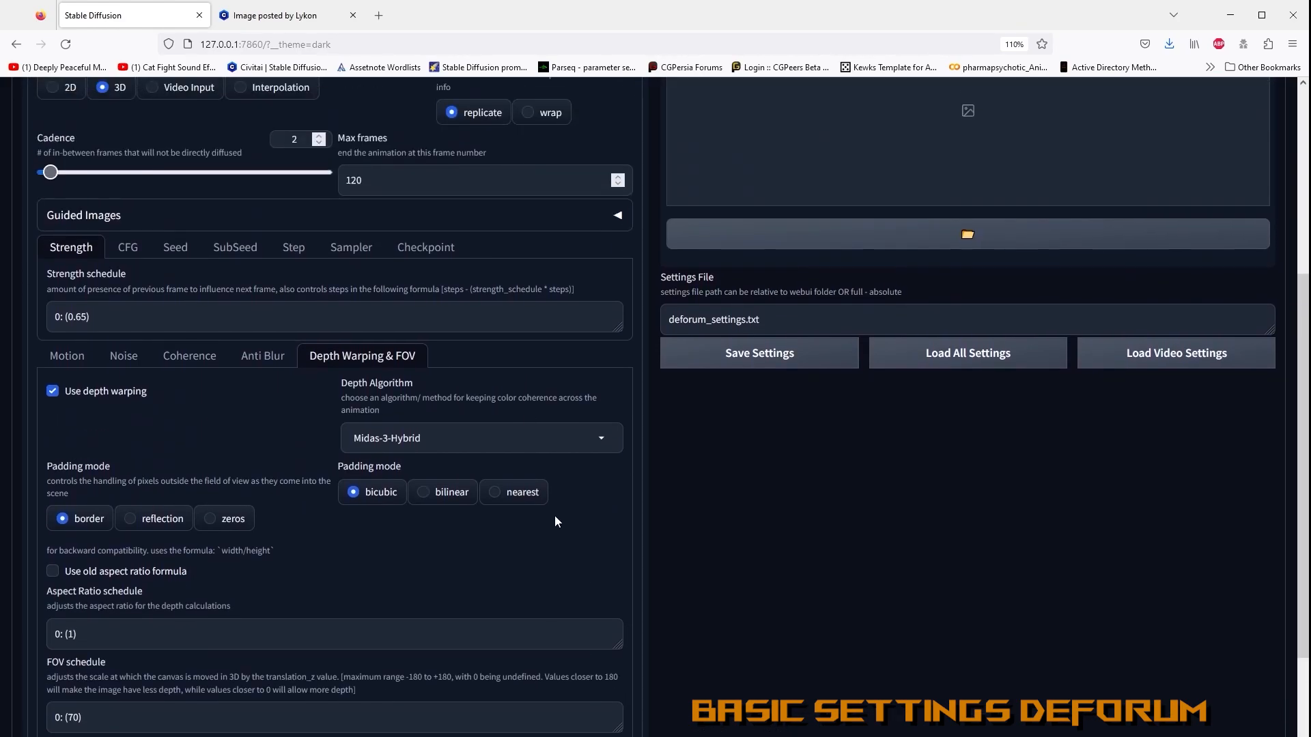
left_click(262, 362)
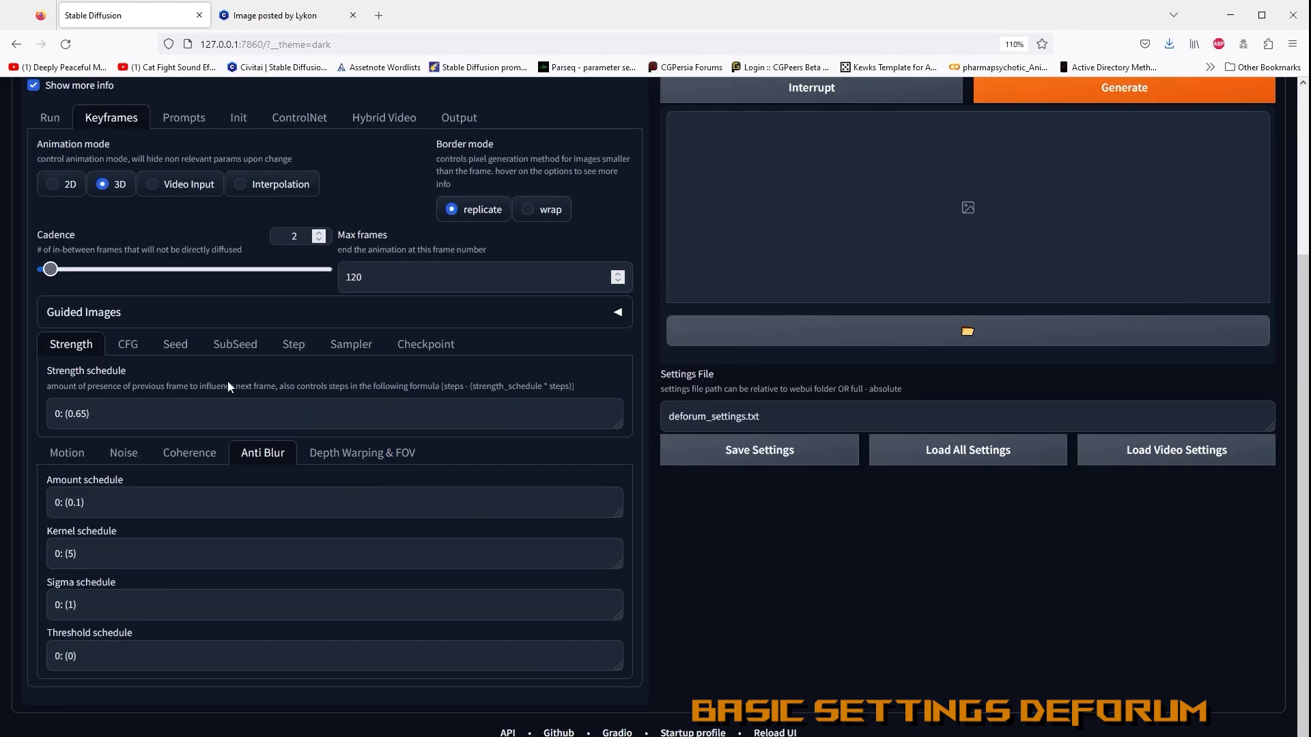
left_click(191, 453)
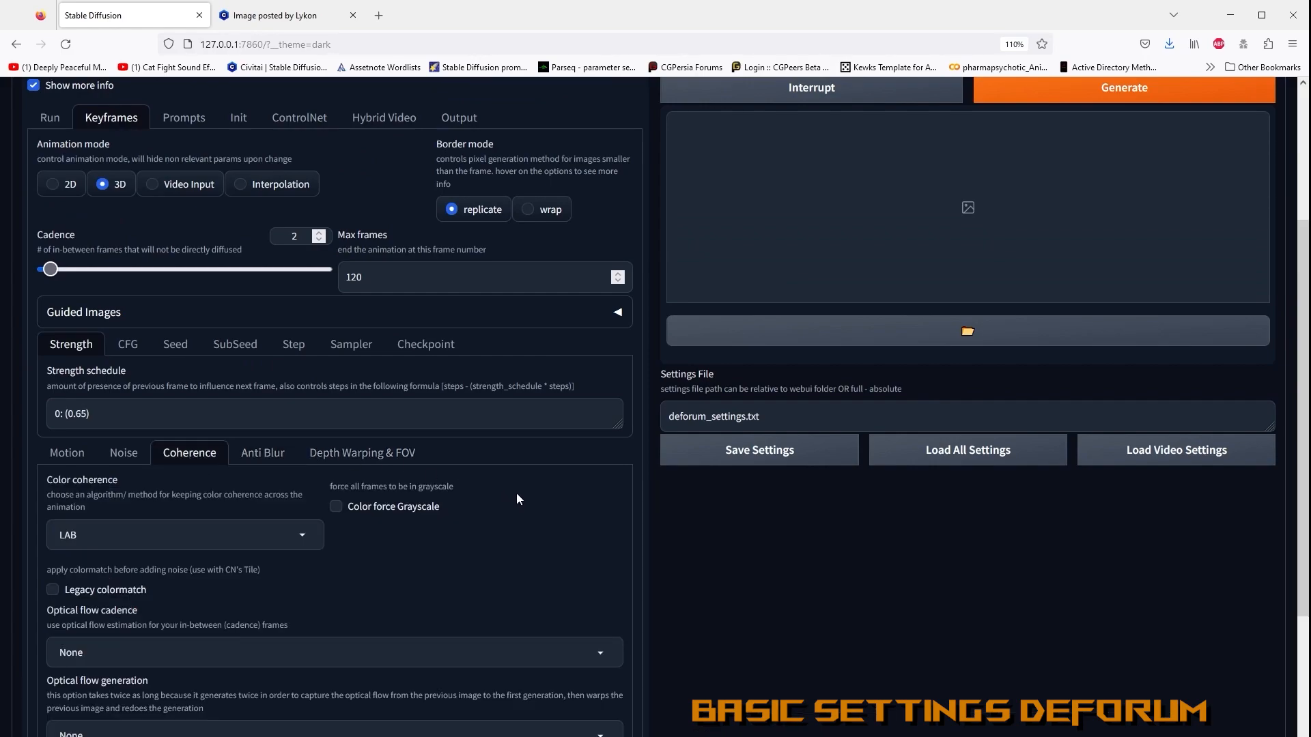
scroll(478, 489, "down", 1)
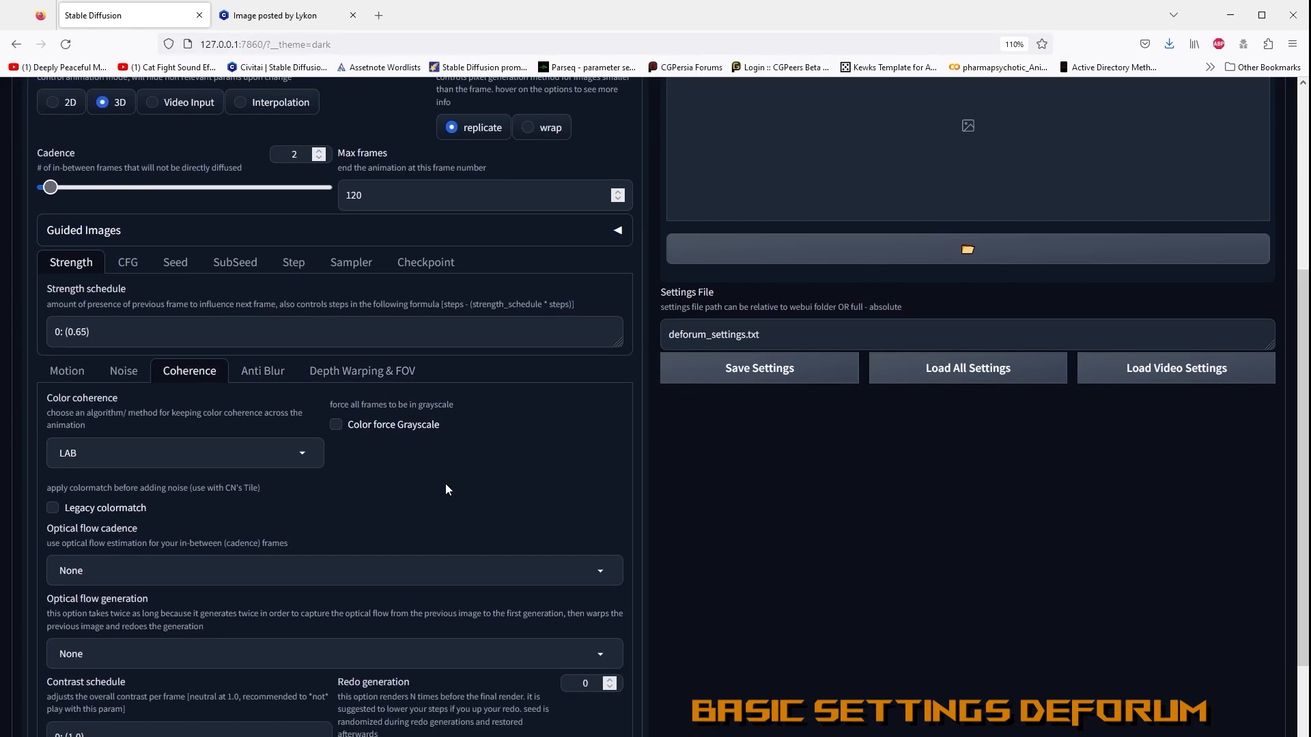
scroll(492, 506, "up", 5)
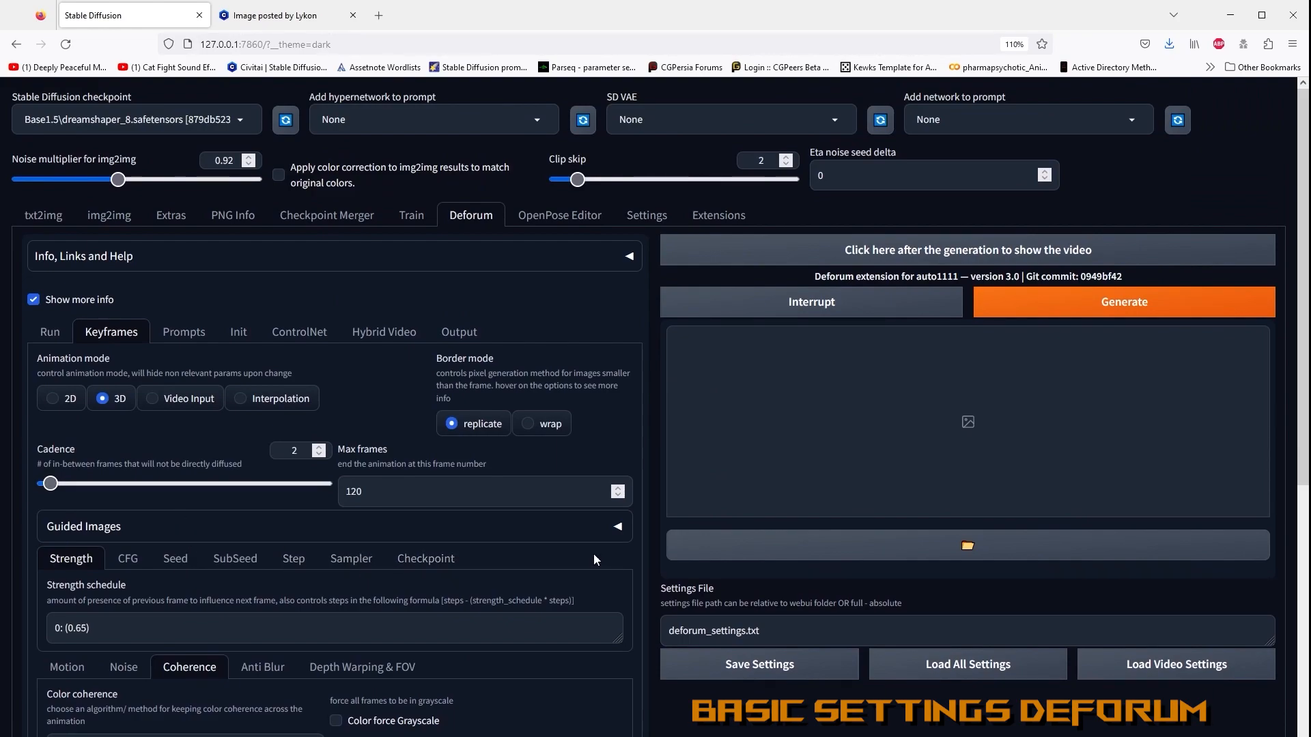
scroll(515, 571, "down", 3)
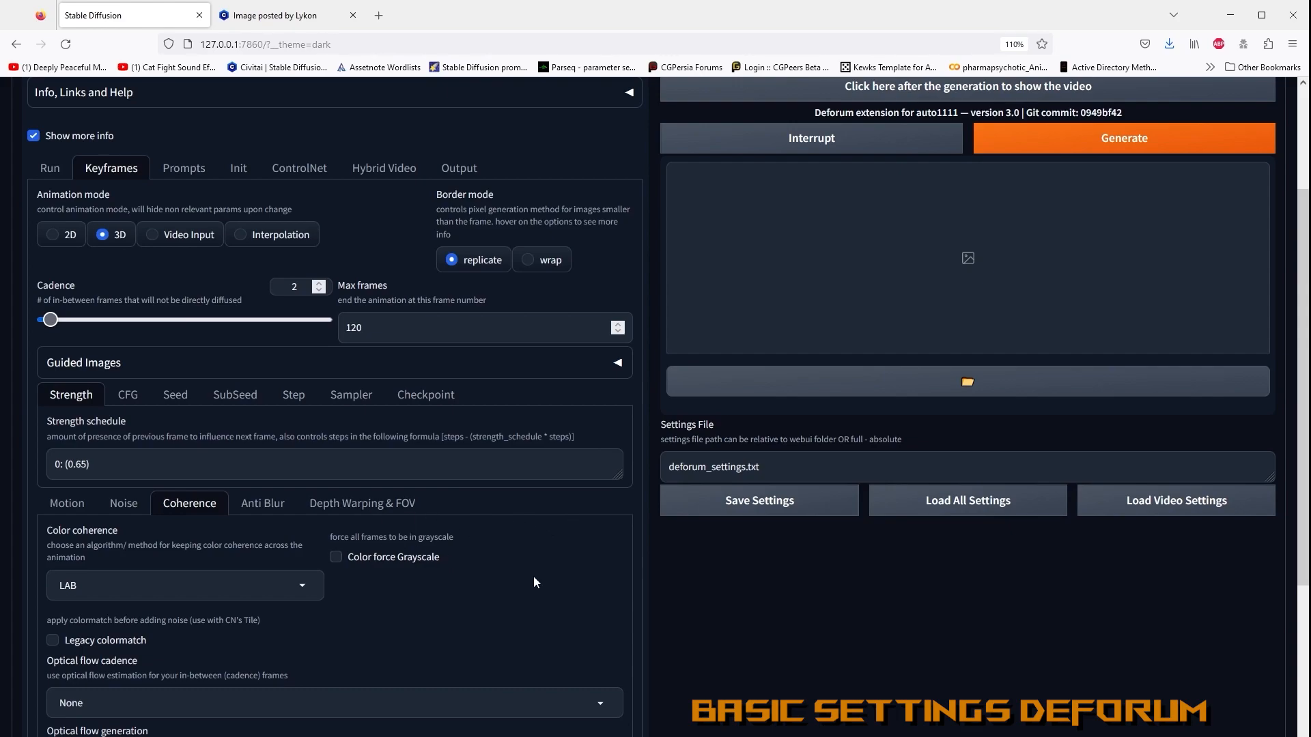
scroll(569, 568, "up", 3)
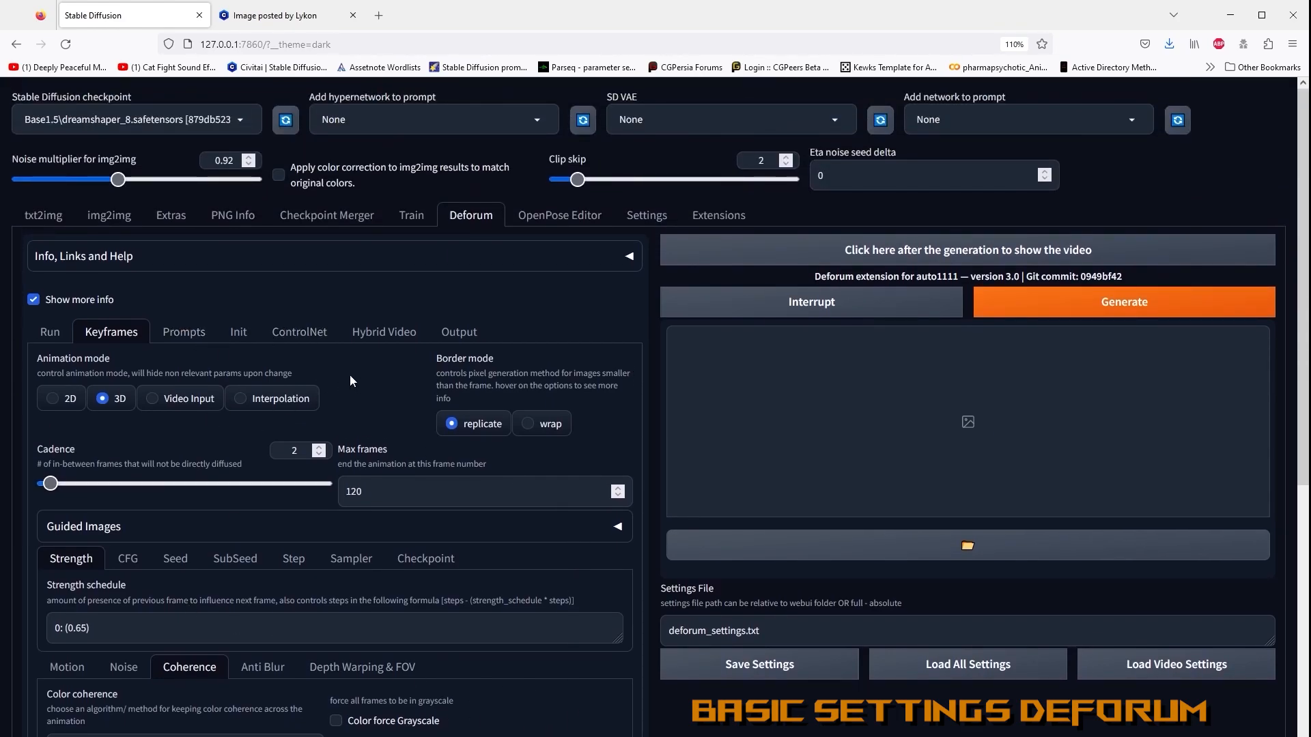
Look through Deforum's Prompts, Init, ControlNet and Hybrid Video settings and return to the keyframe settings.
left_click(185, 333)
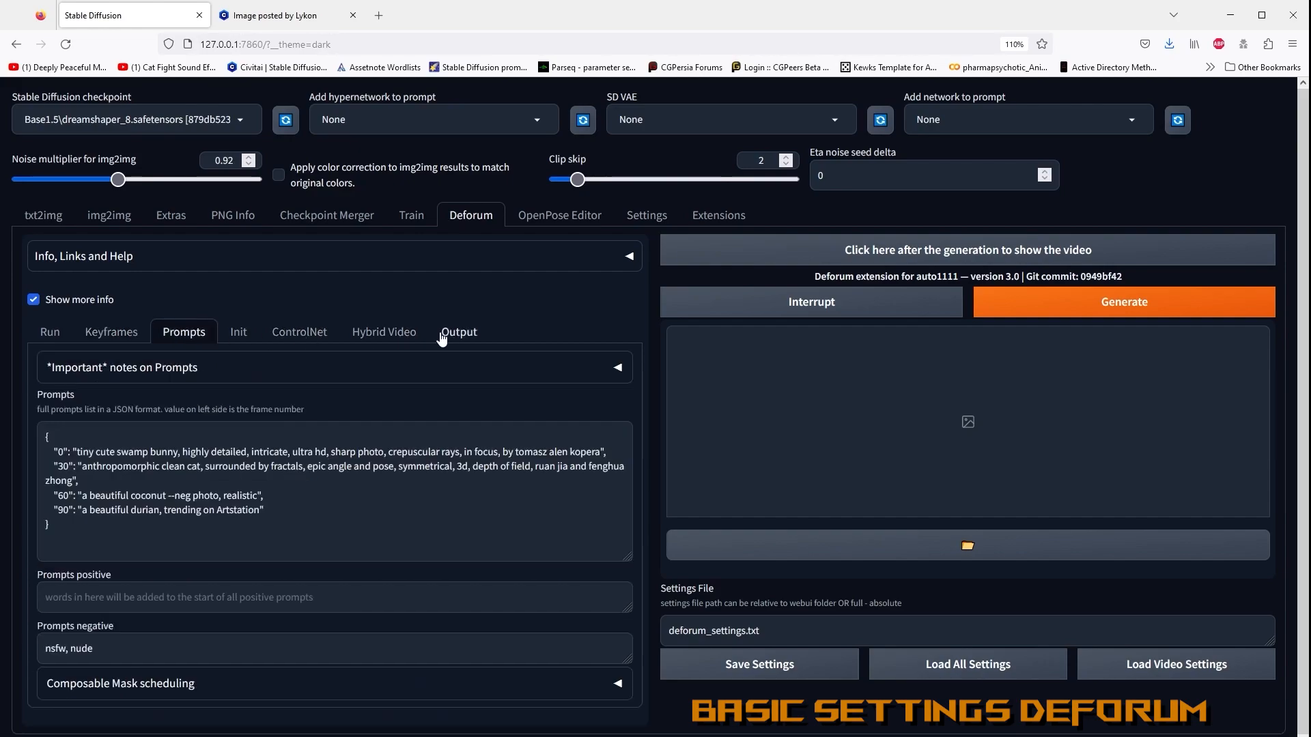
left_click(238, 333)
left_click(299, 333)
left_click(183, 333)
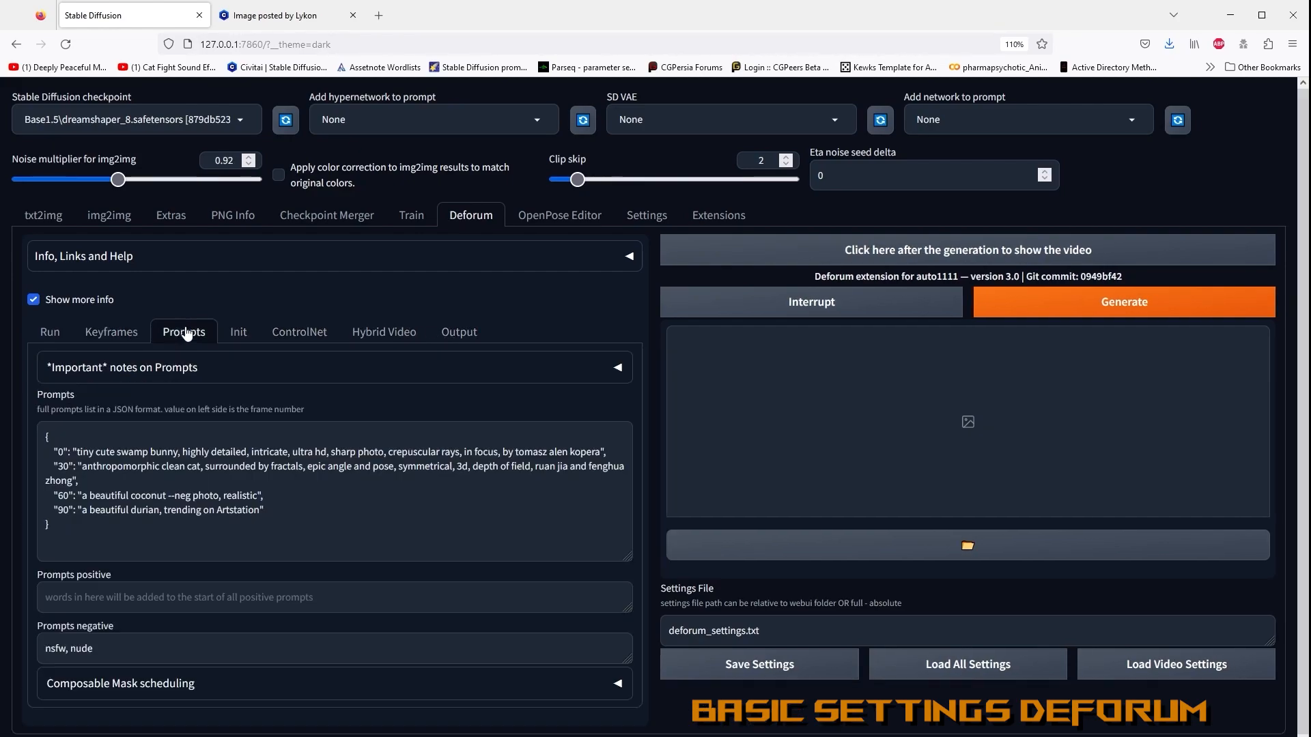
left_click(293, 333)
left_click(239, 333)
left_click(376, 333)
left_click(295, 333)
left_click(236, 334)
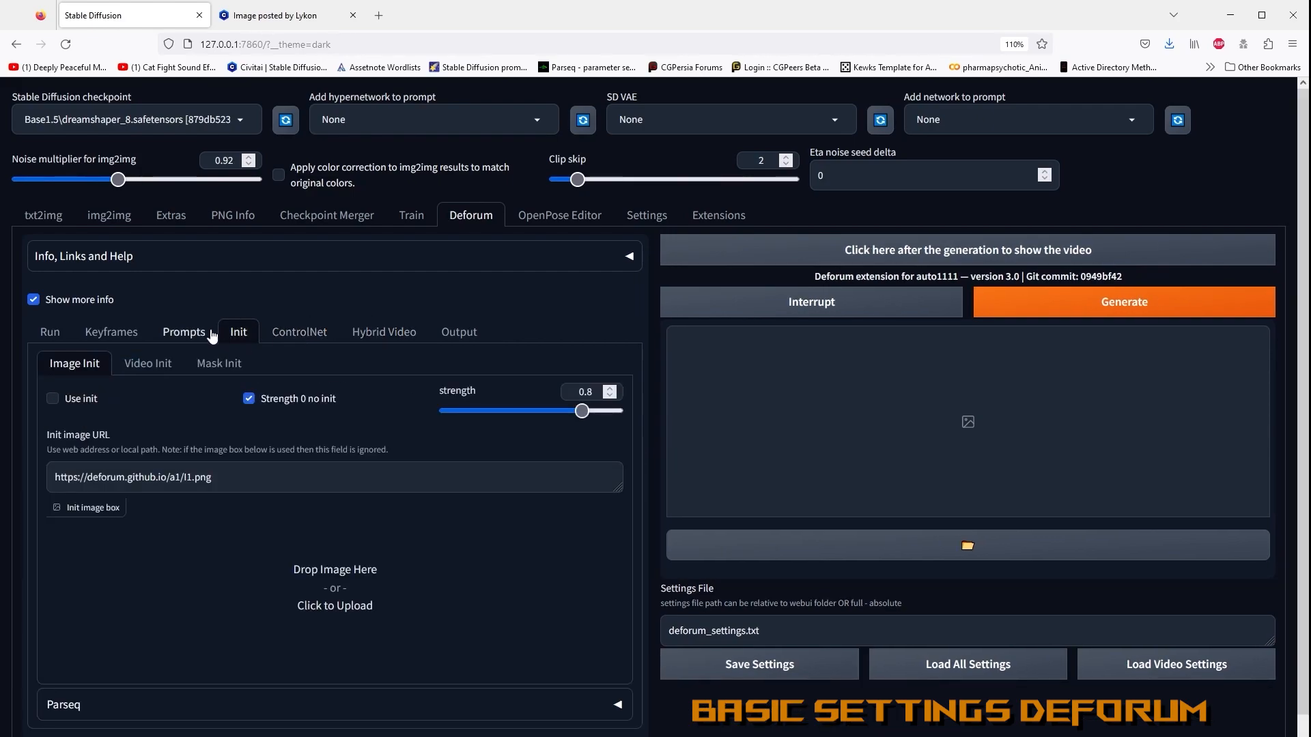
left_click(301, 334)
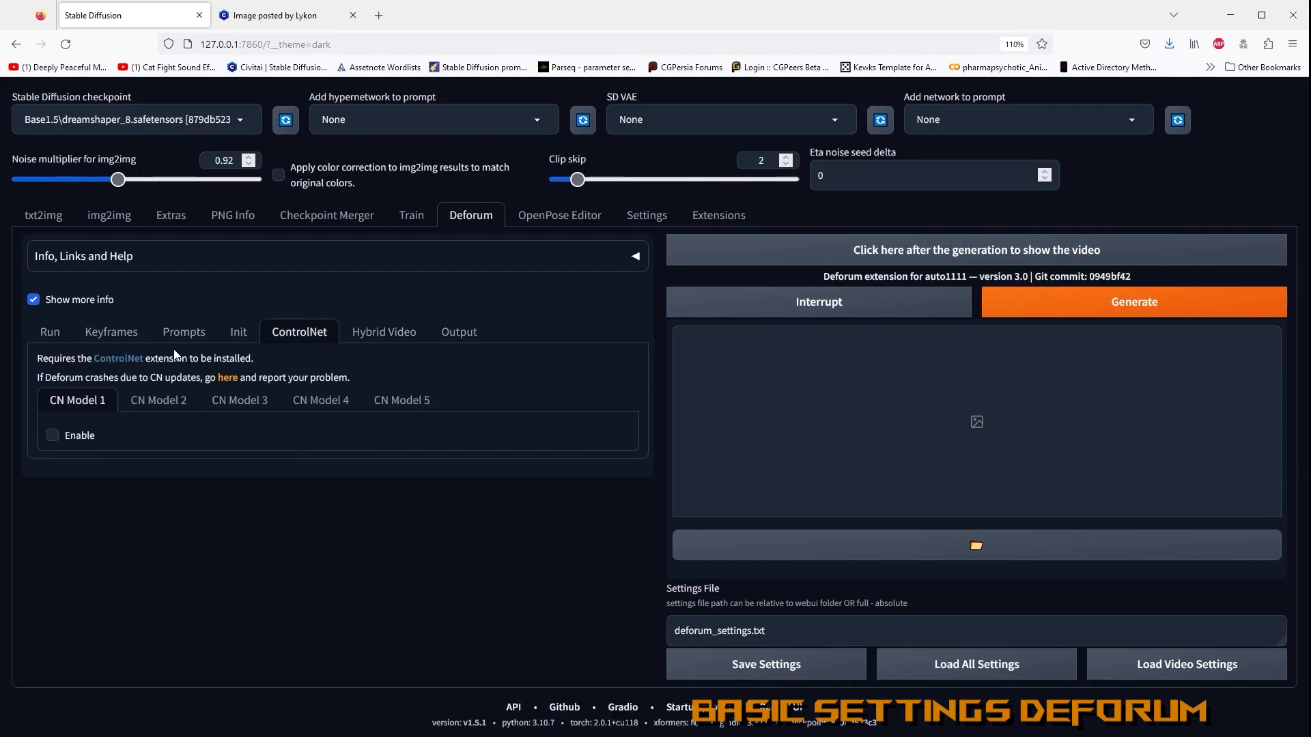
left_click(116, 336)
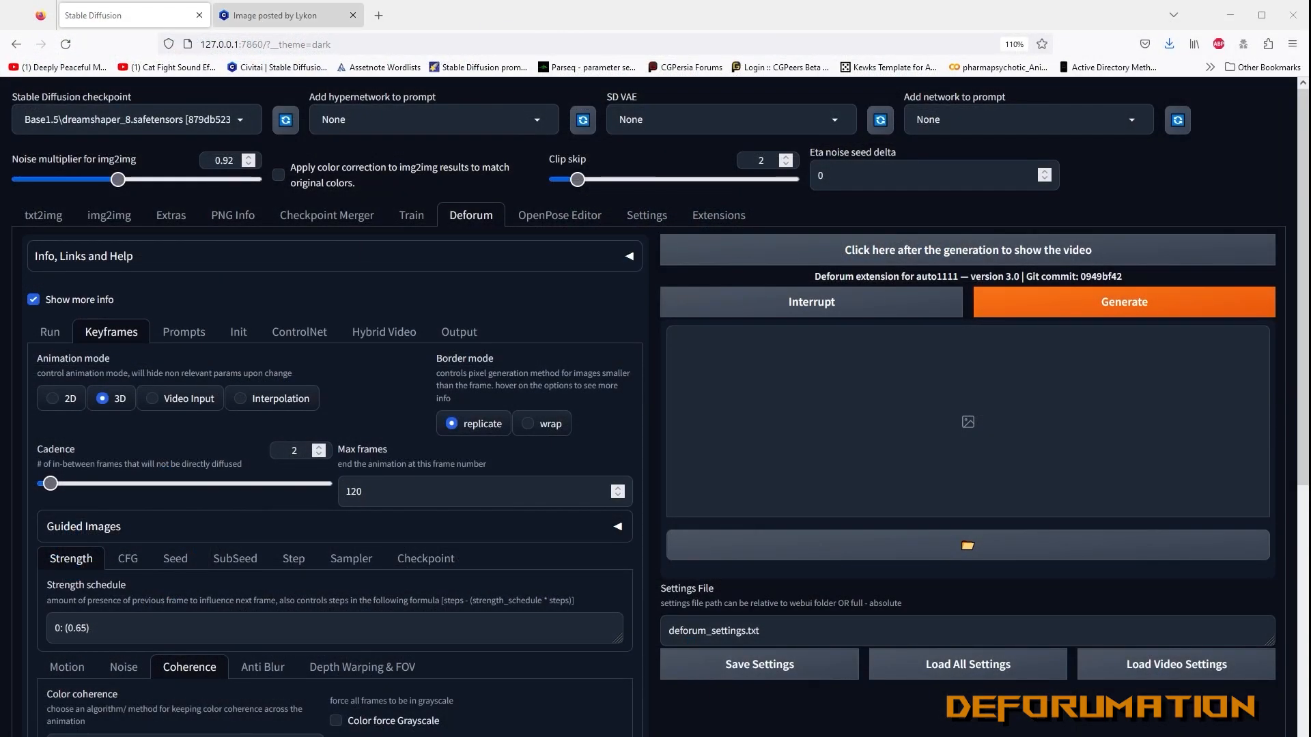
Switch to the Civitai image page and examine the full generation prompt of the armored woman portrait by highlighting it.
left_click(287, 15)
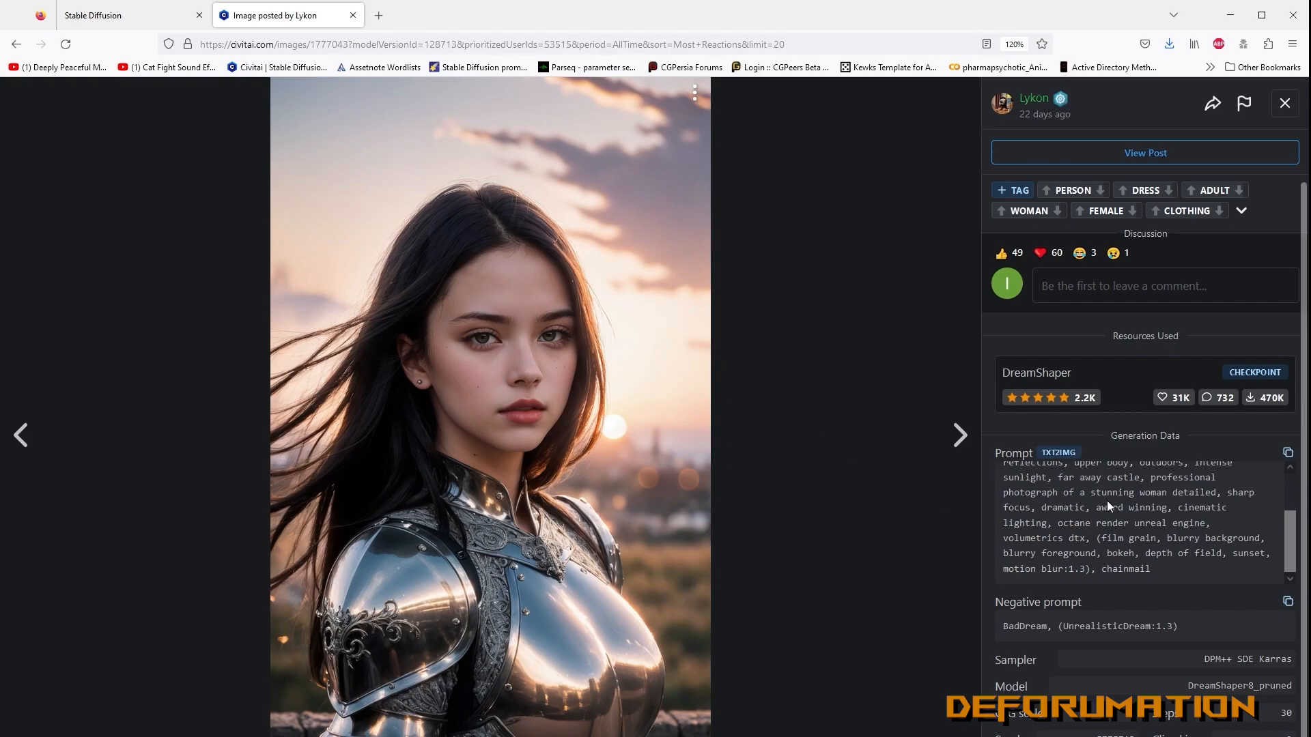
scroll(1063, 519, "up", 2)
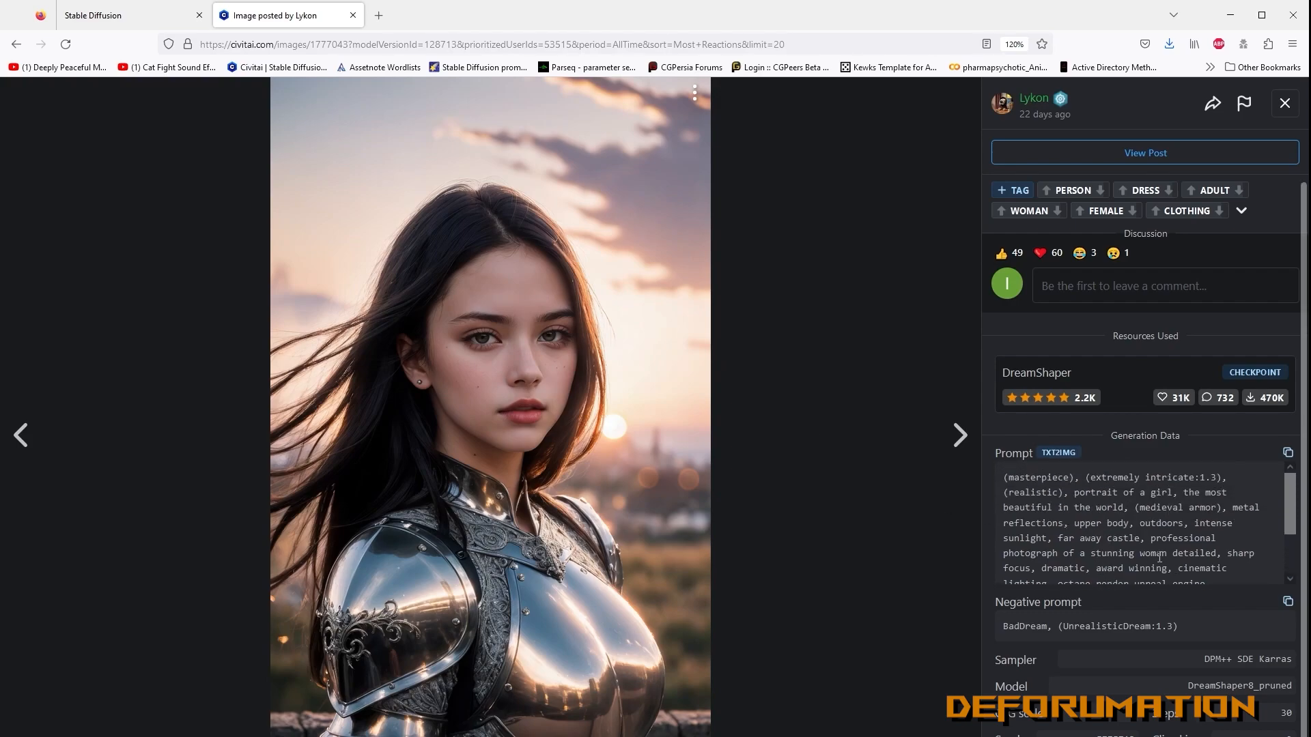
scroll(1063, 518, "down", 2)
left_click_drag(1176, 580, 978, 435)
triple_click(1018, 507)
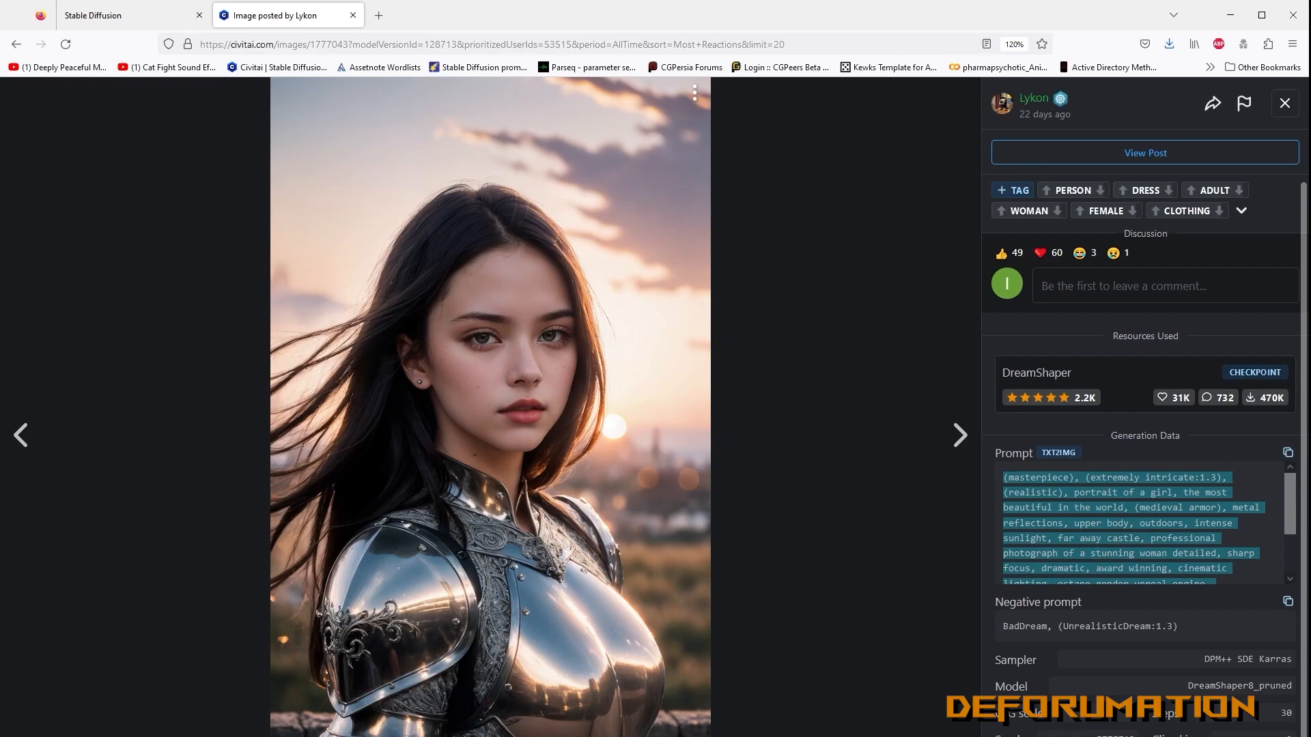
scroll(1134, 522, "down", 2)
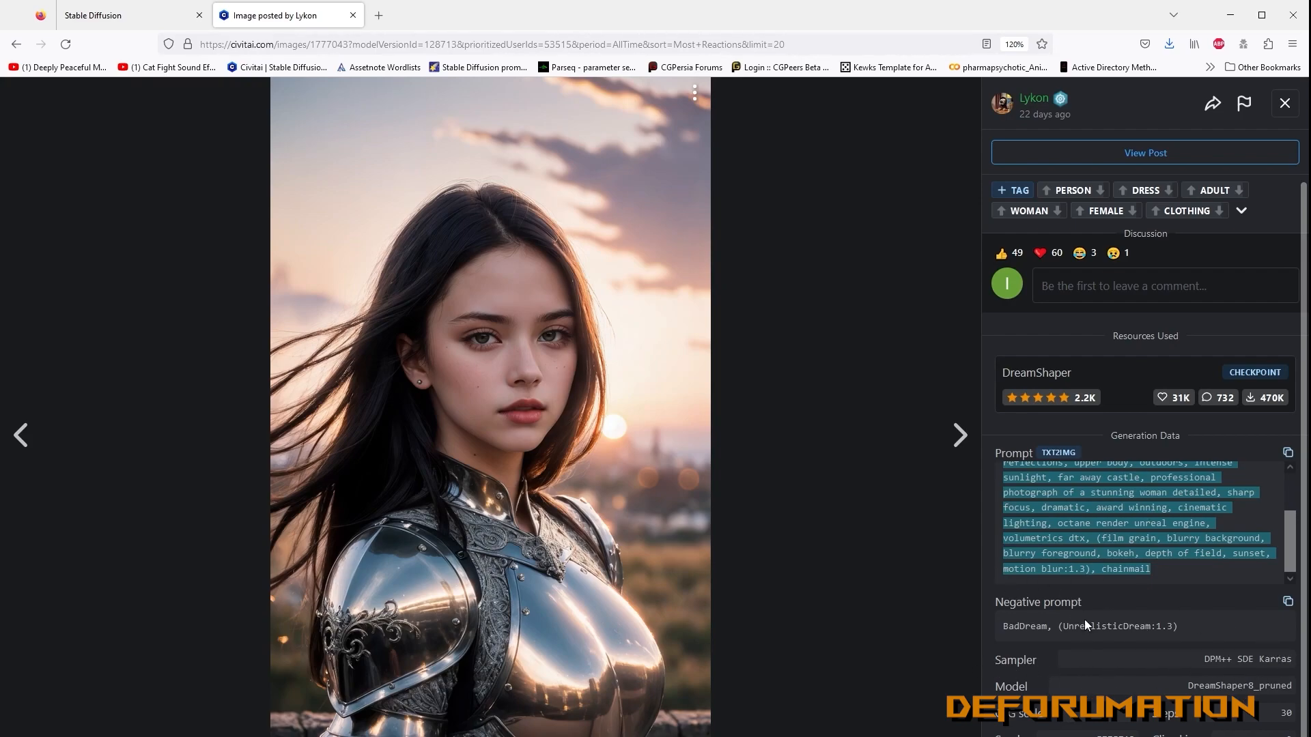
left_click(1130, 544)
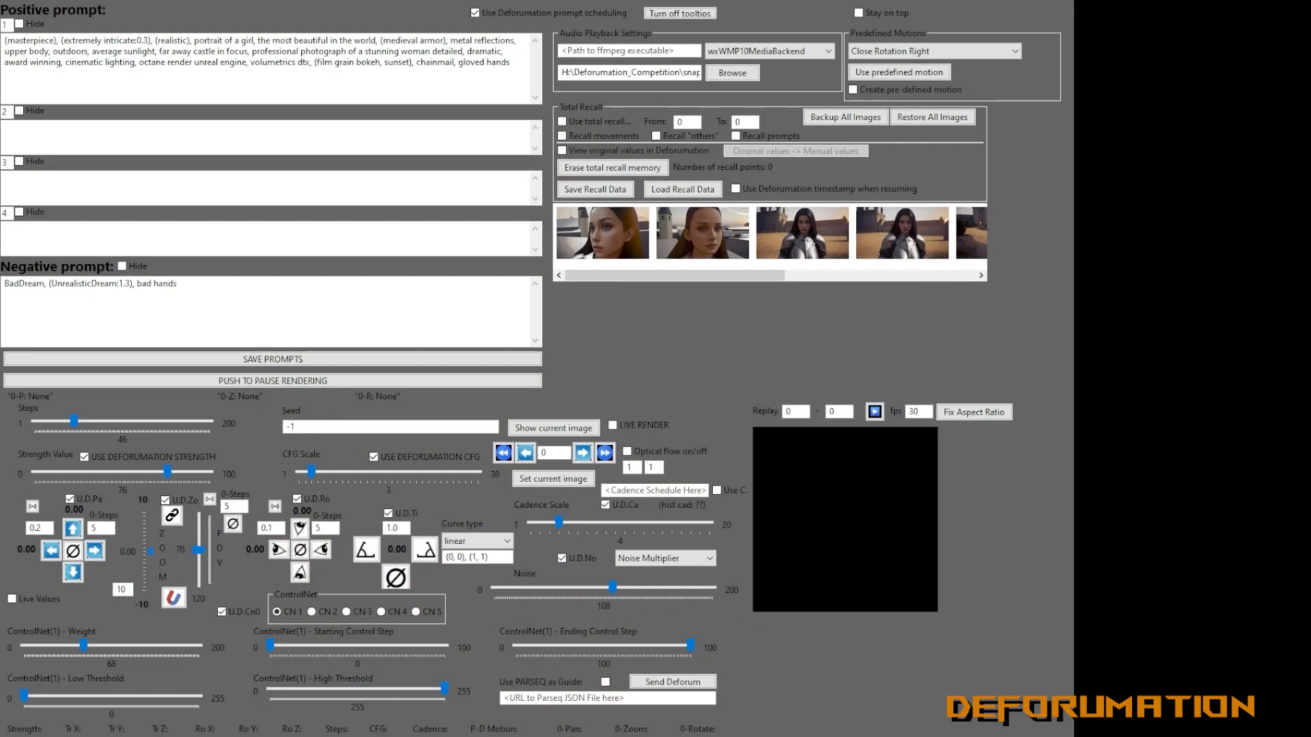
Switch to Deforumation, go over the first positive prompt and the negative prompt, and save the prompts.
left_click(526, 66)
left_click_drag(526, 66, 7, 38)
left_click(230, 287)
left_click_drag(230, 286, 4, 284)
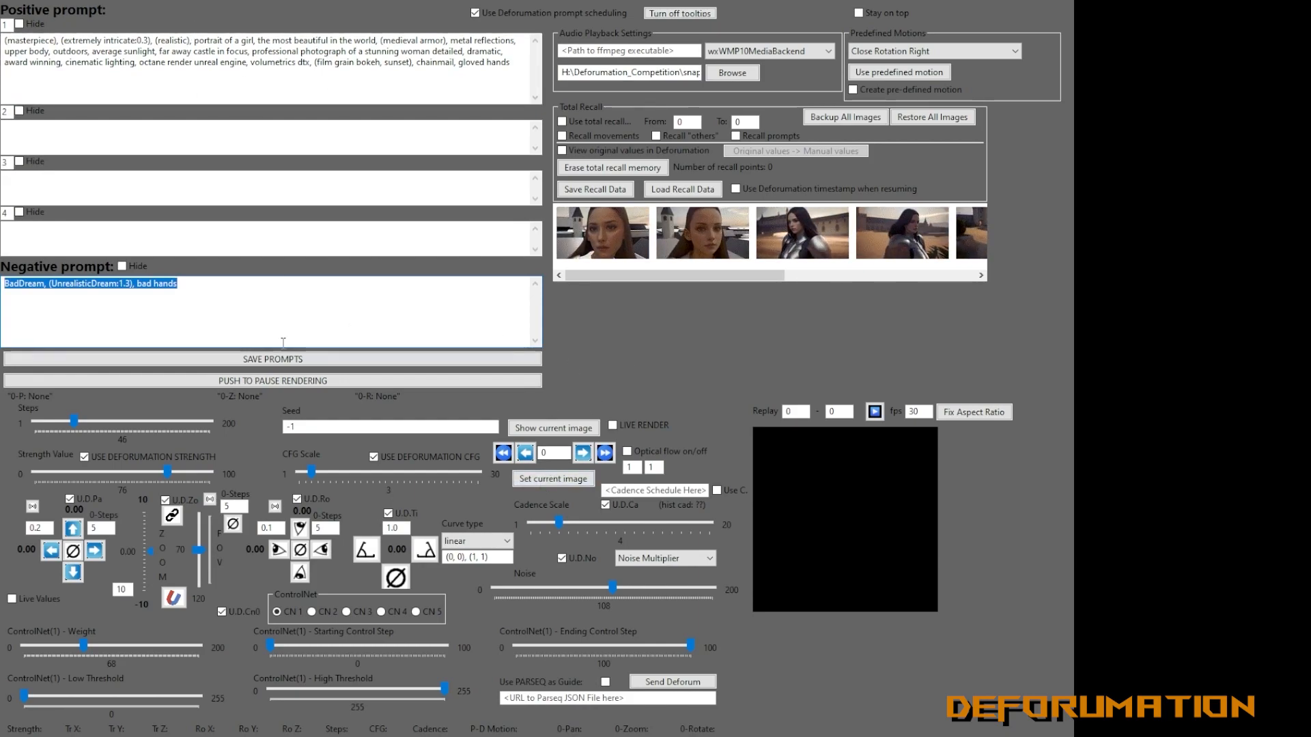
left_click(273, 360)
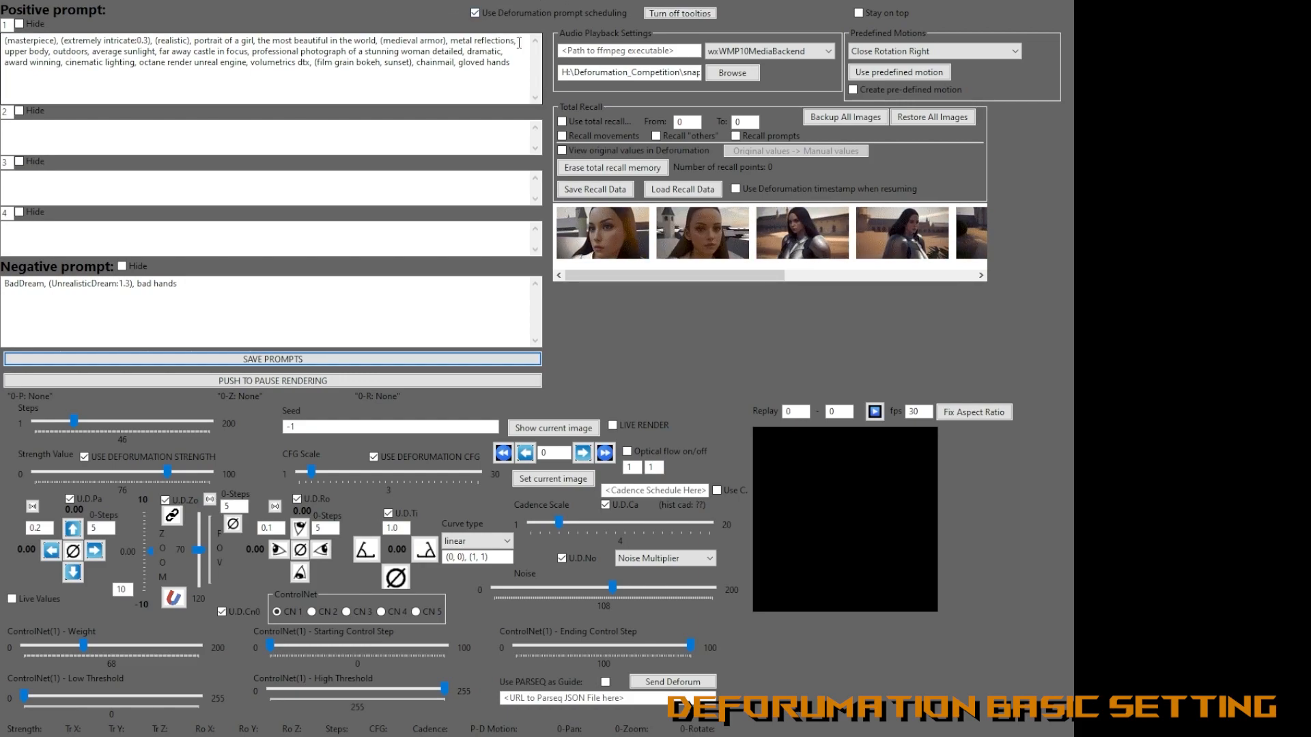
left_click(493, 69)
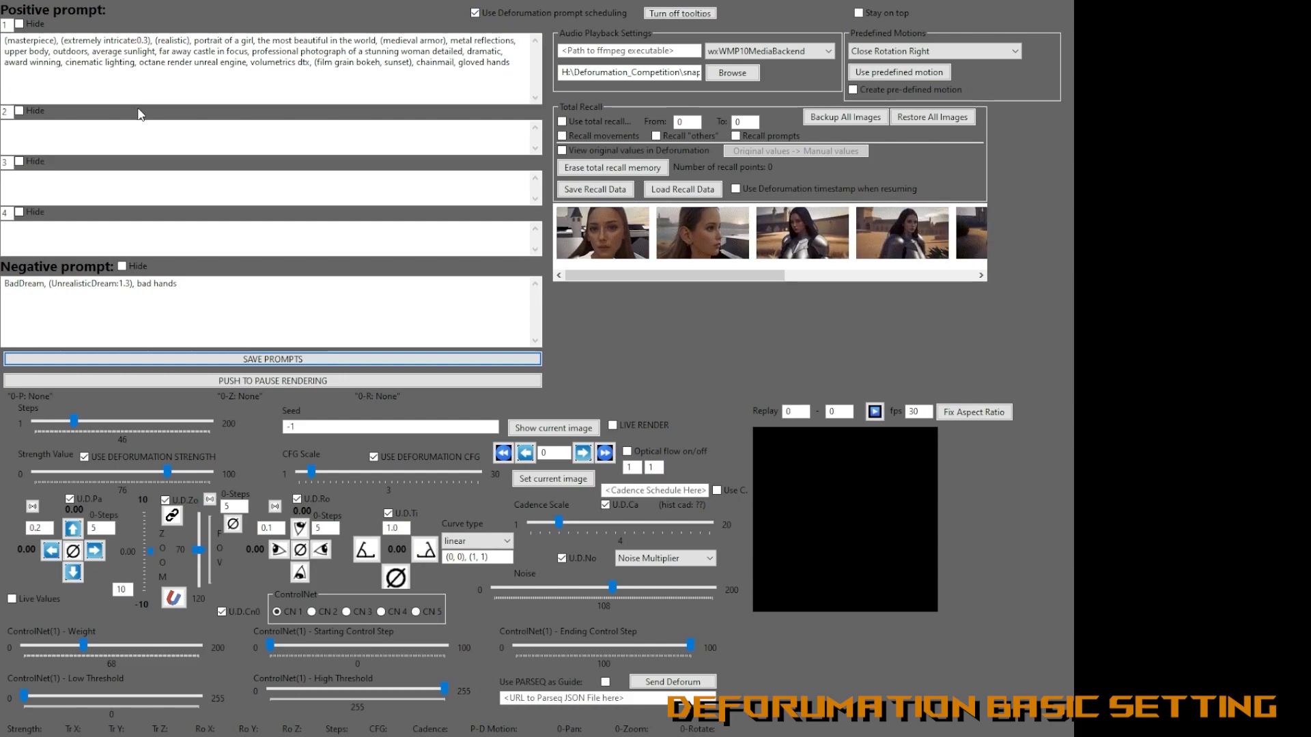
left_click(330, 278)
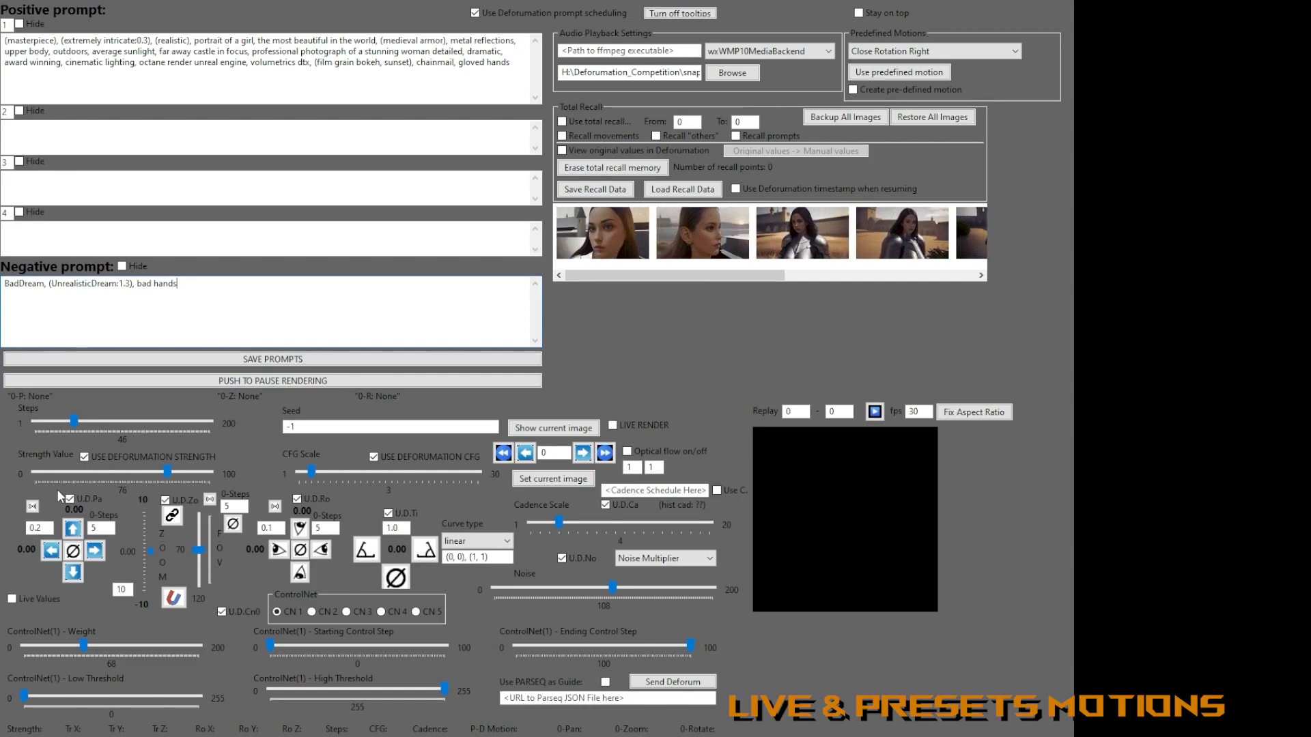
mouse_move(629, 273)
left_mouse_down()
mouse_move(879, 275)
mouse_move(615, 272)
left_mouse_up()
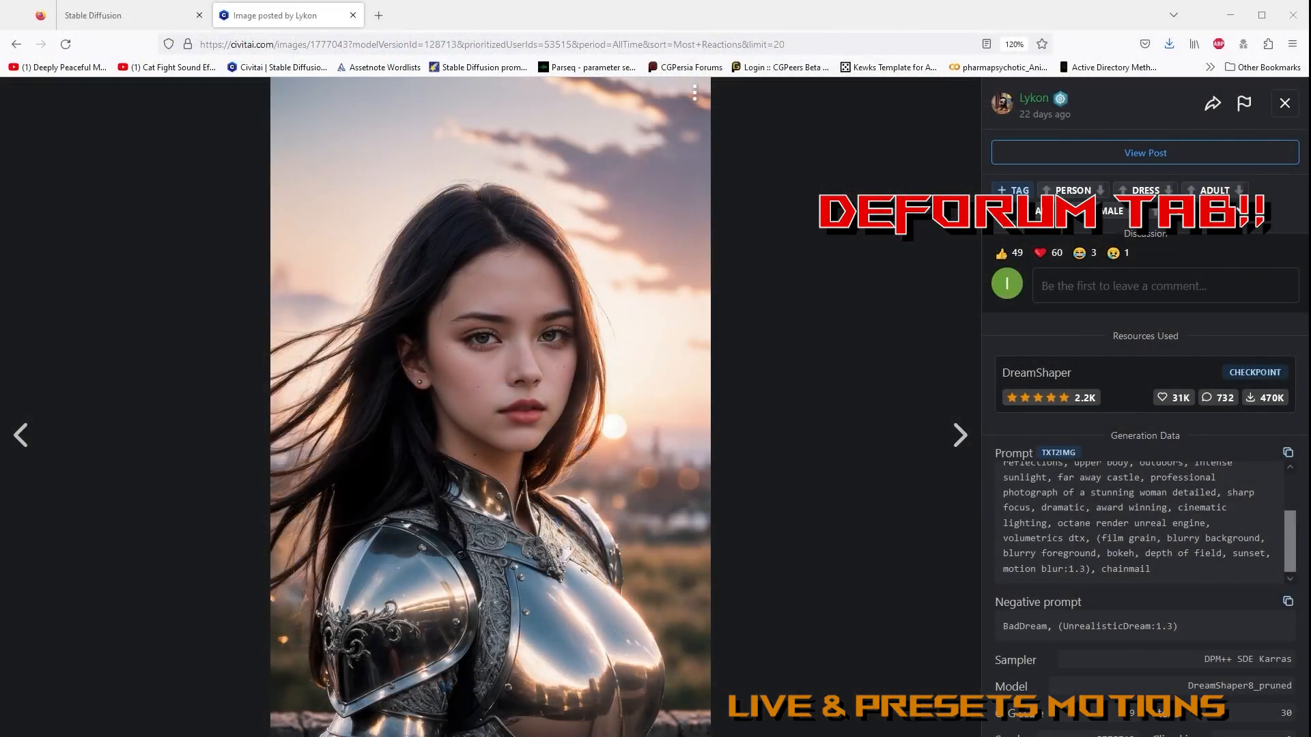
Switch back to Deforum in the Stable Diffusion web UI and start generating the animation.
left_click(140, 19)
scroll(550, 394, "down", 7)
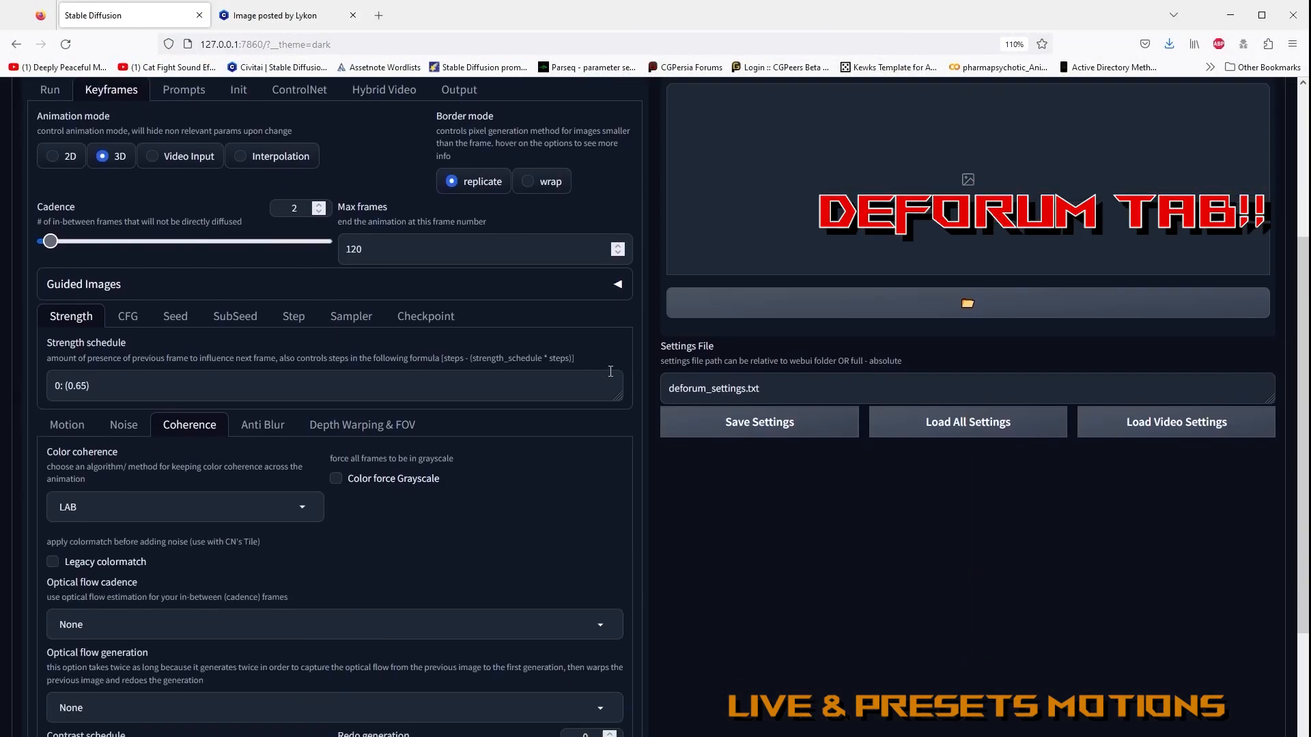
scroll(676, 374, "up", 7)
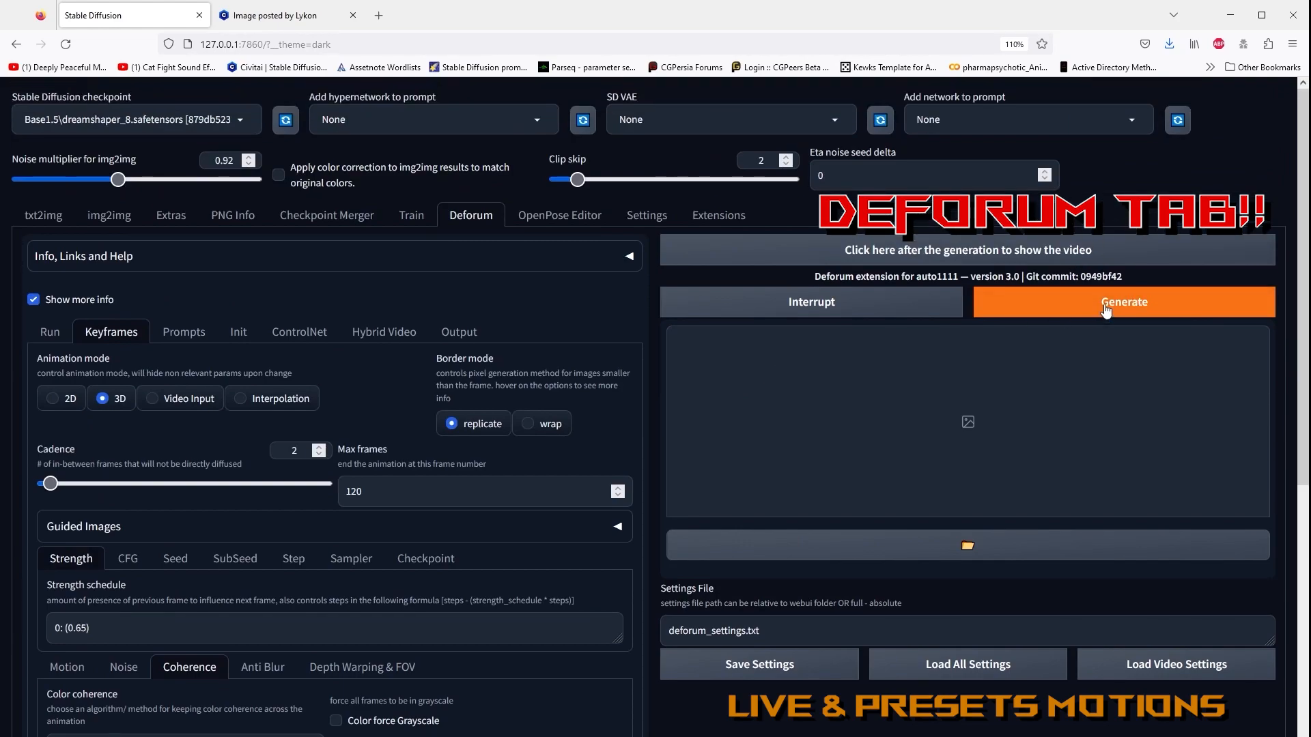
left_click(1068, 304)
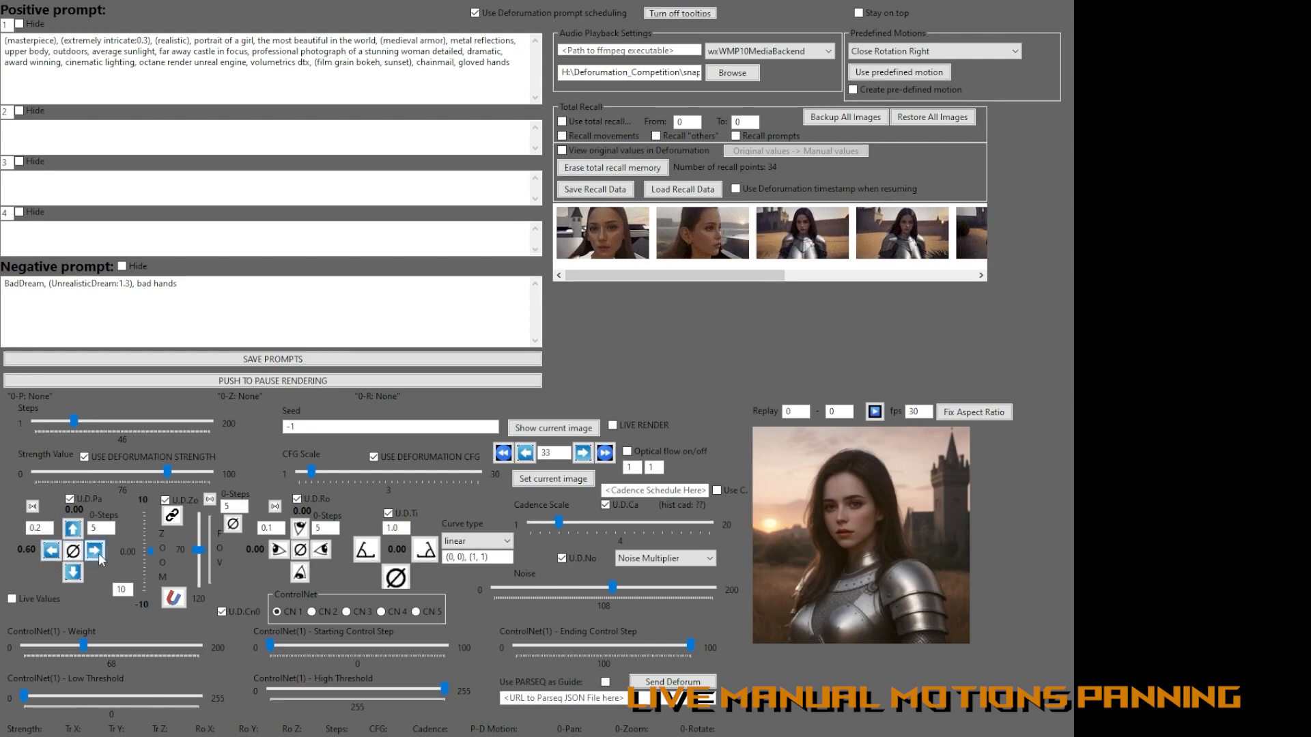
Turn on live render, return the horizontal panning from -1.00 to 0.00 and start panning upward.
left_click(630, 425)
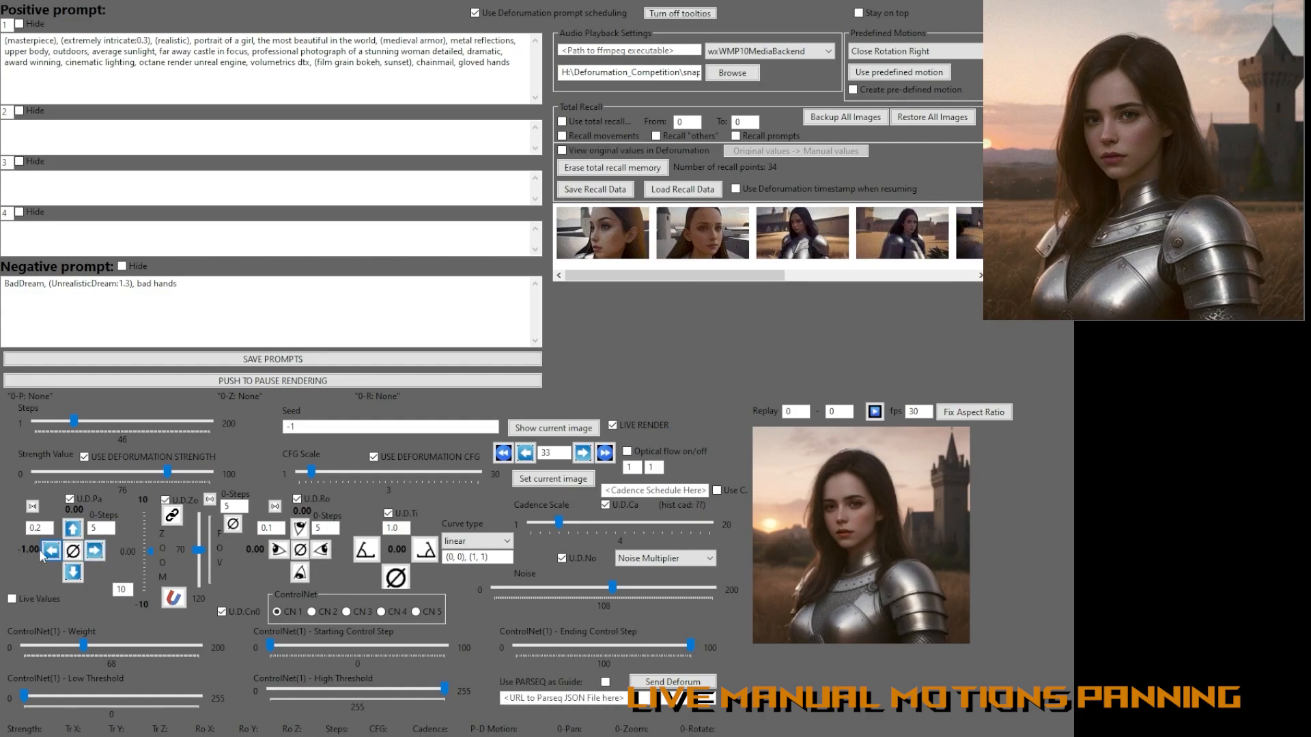
left_click(96, 551)
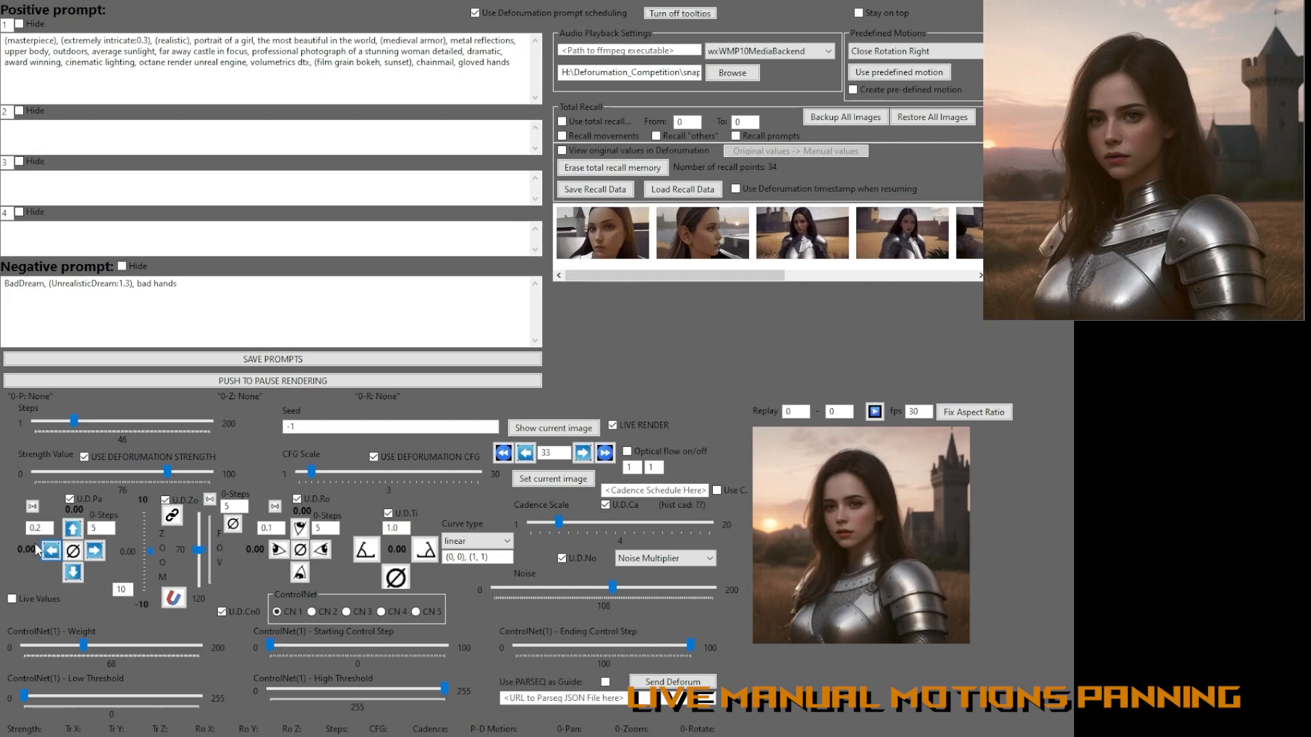
left_click(73, 530)
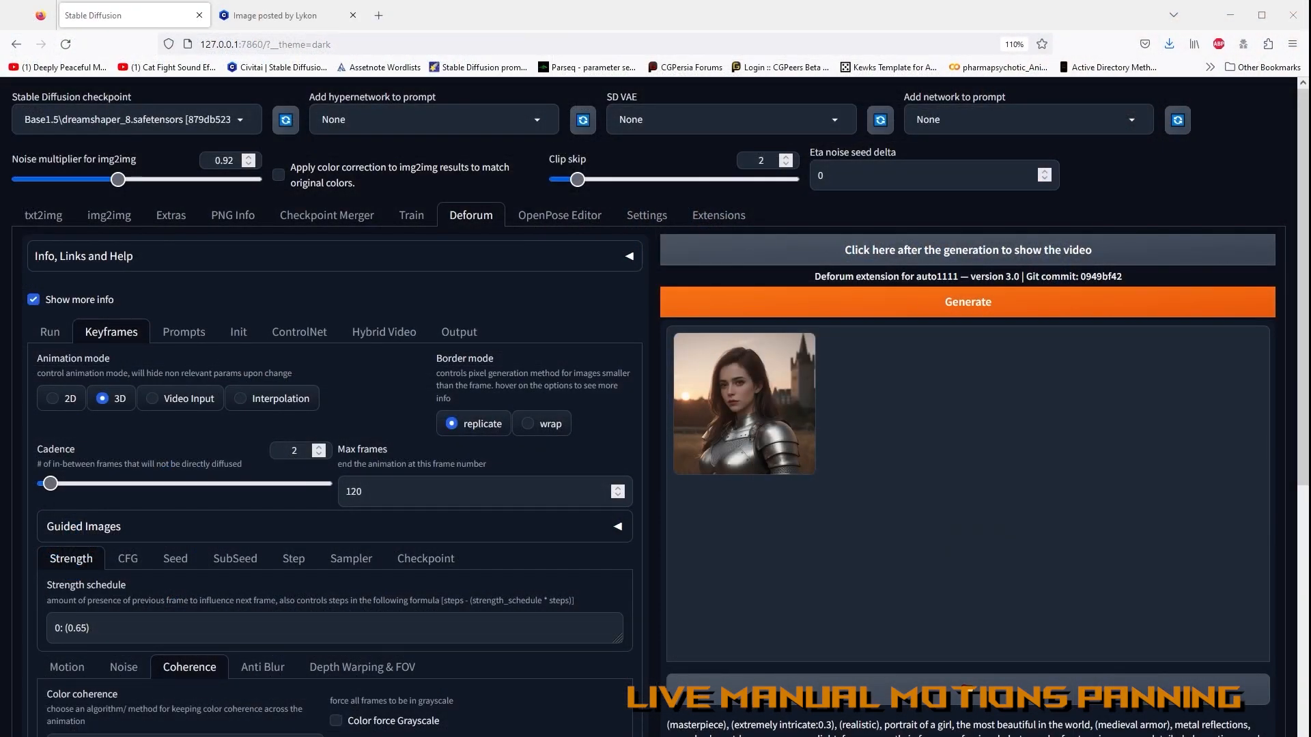
Switch to Deforum in the Stable Diffusion web UI and set max frames to 10000 and the video output FPS to 60.
left_click(380, 496)
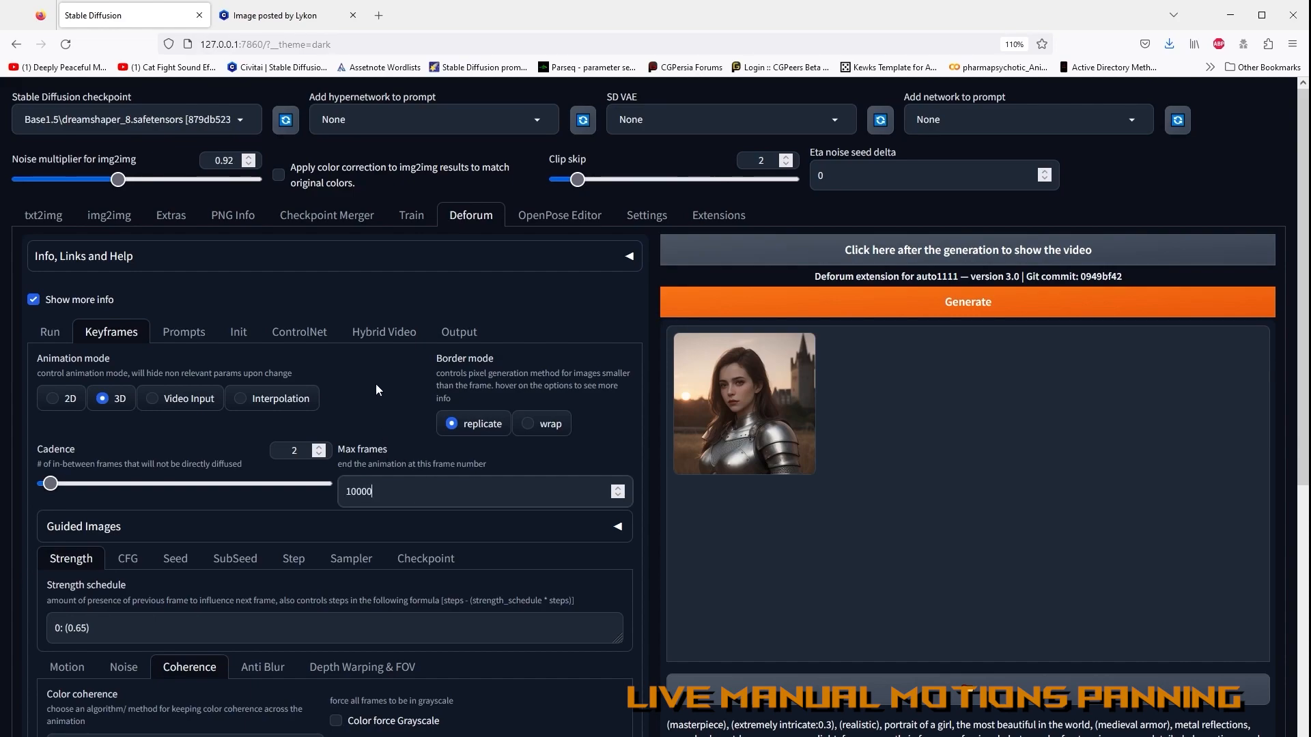
left_click(458, 341)
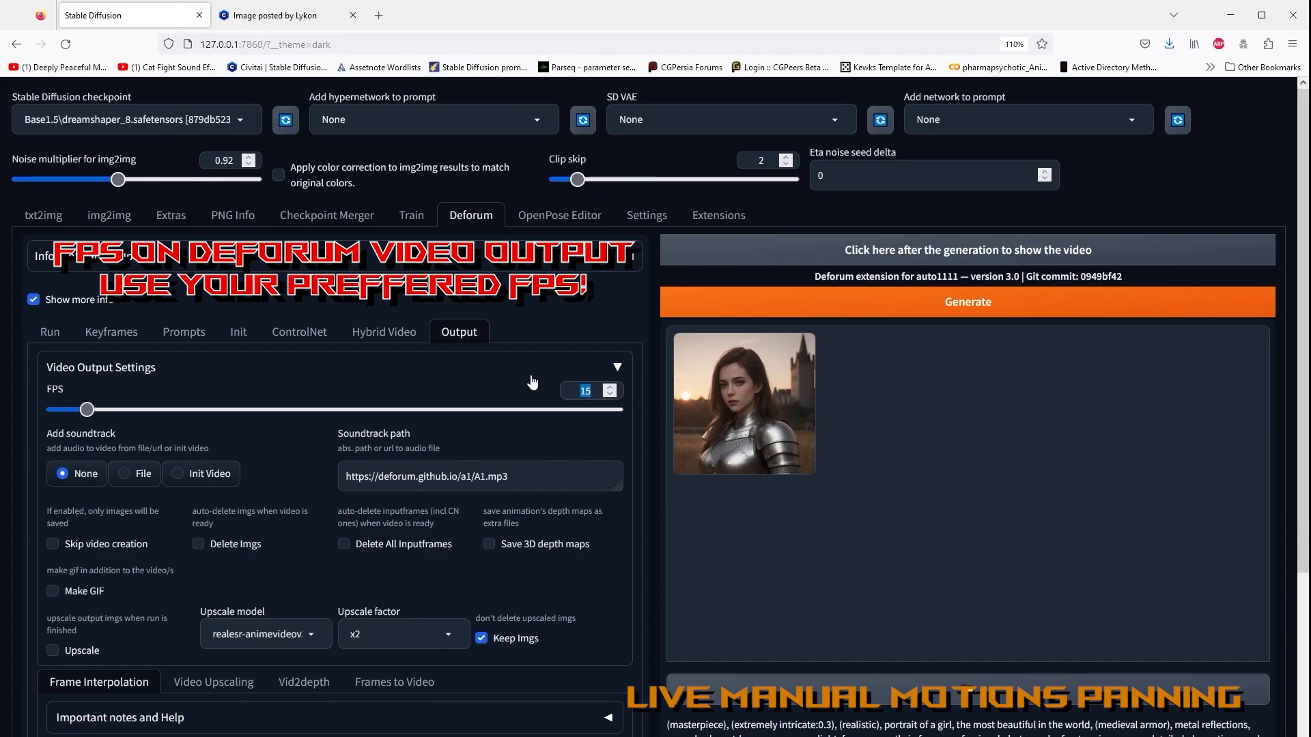
type("60")
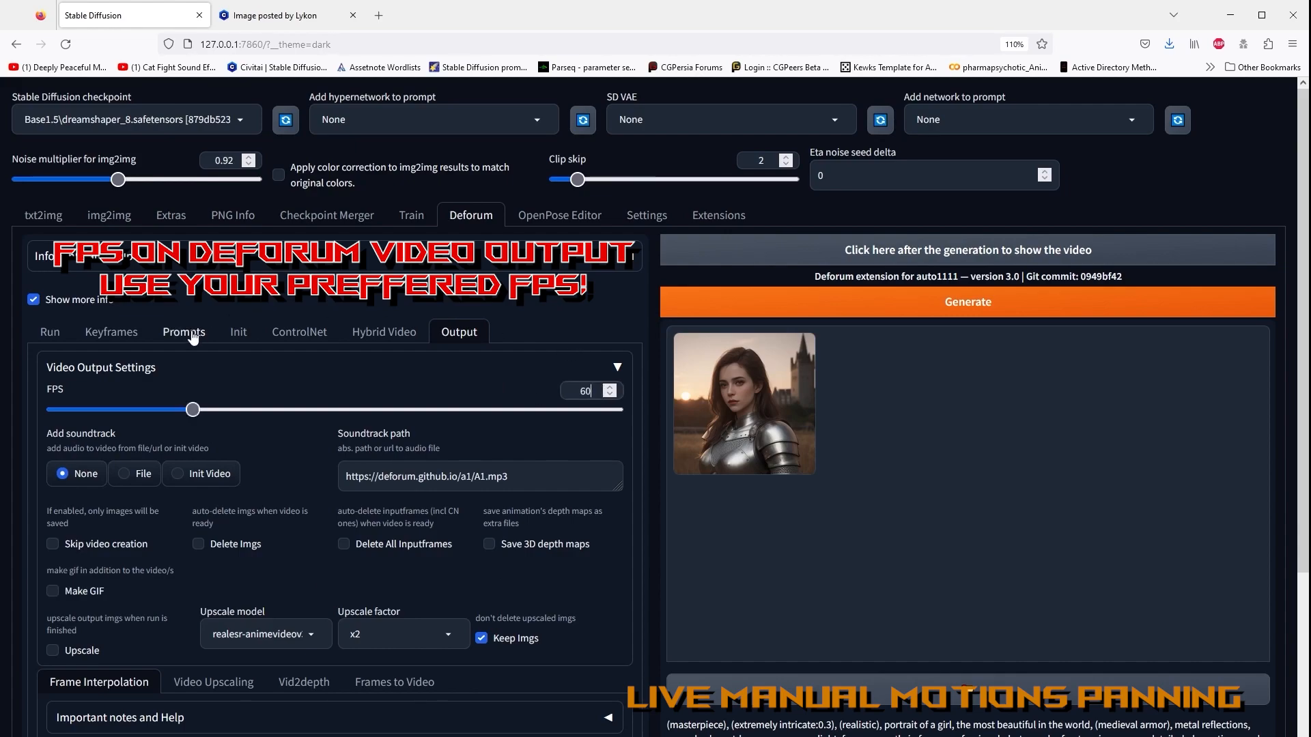
Recheck Deforum's keyframe settings and output FPS and start generating the animation.
left_click(123, 333)
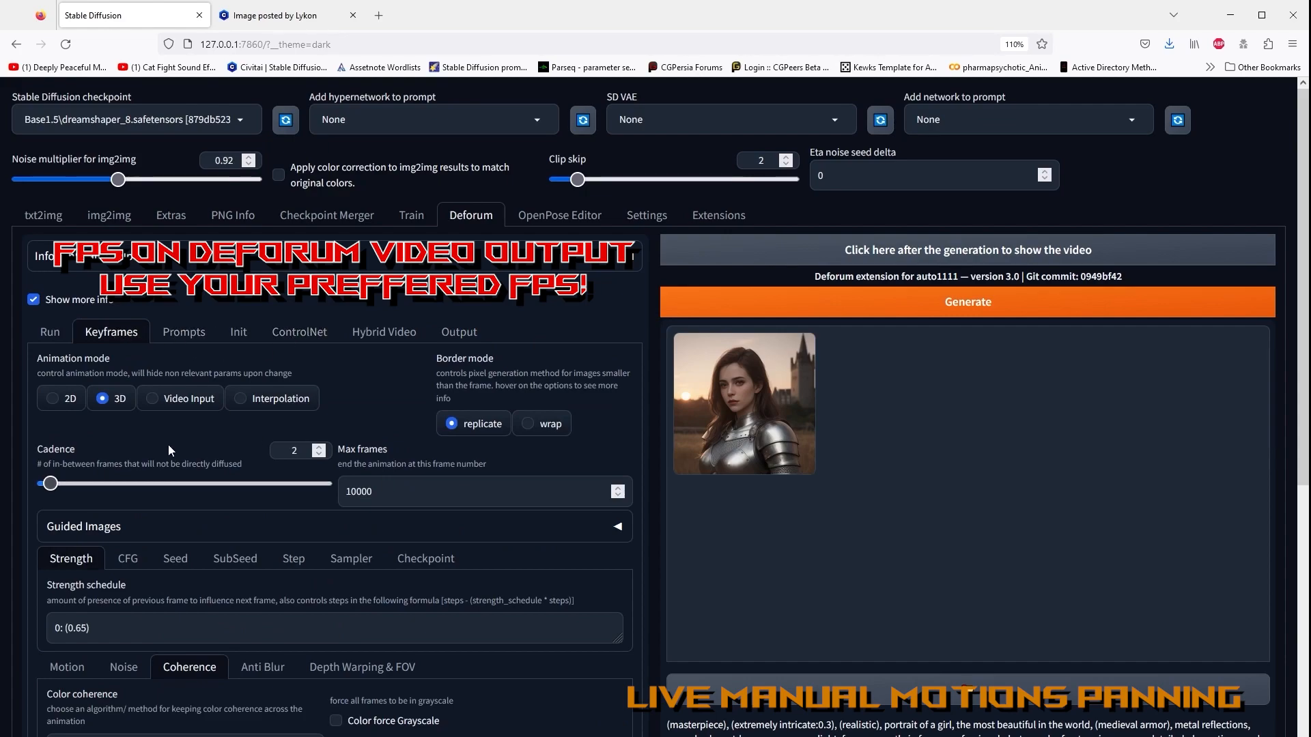
scroll(175, 441, "down", 4)
scroll(288, 449, "up", 3)
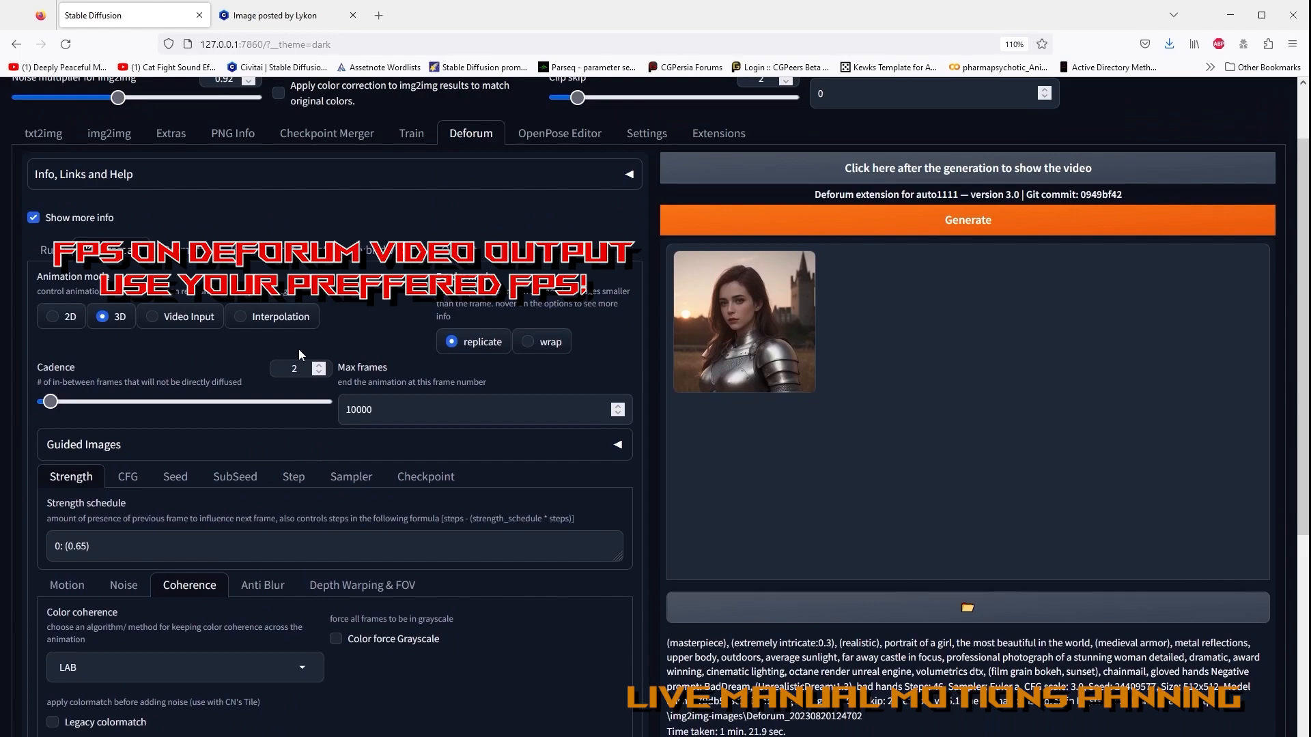
left_click(475, 253)
left_click_drag(592, 314, 533, 318)
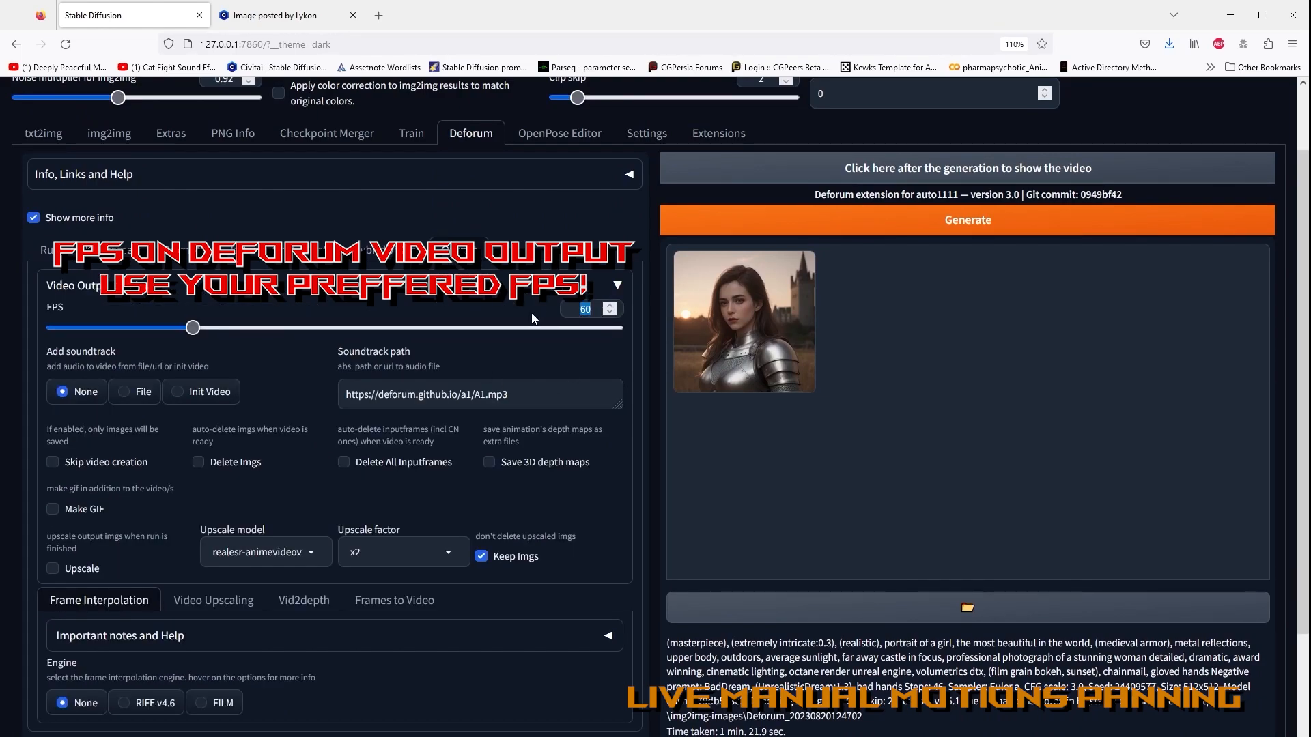
left_click(128, 253)
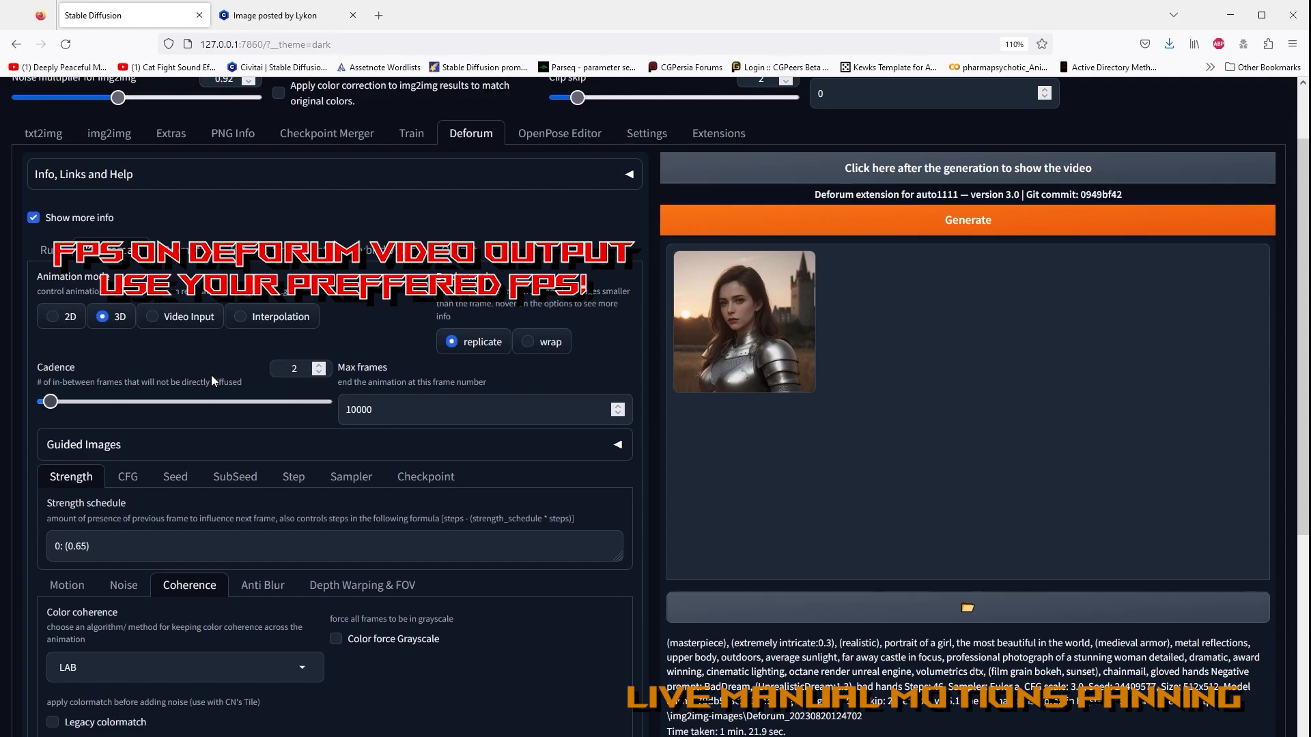
scroll(211, 375, "up", 2)
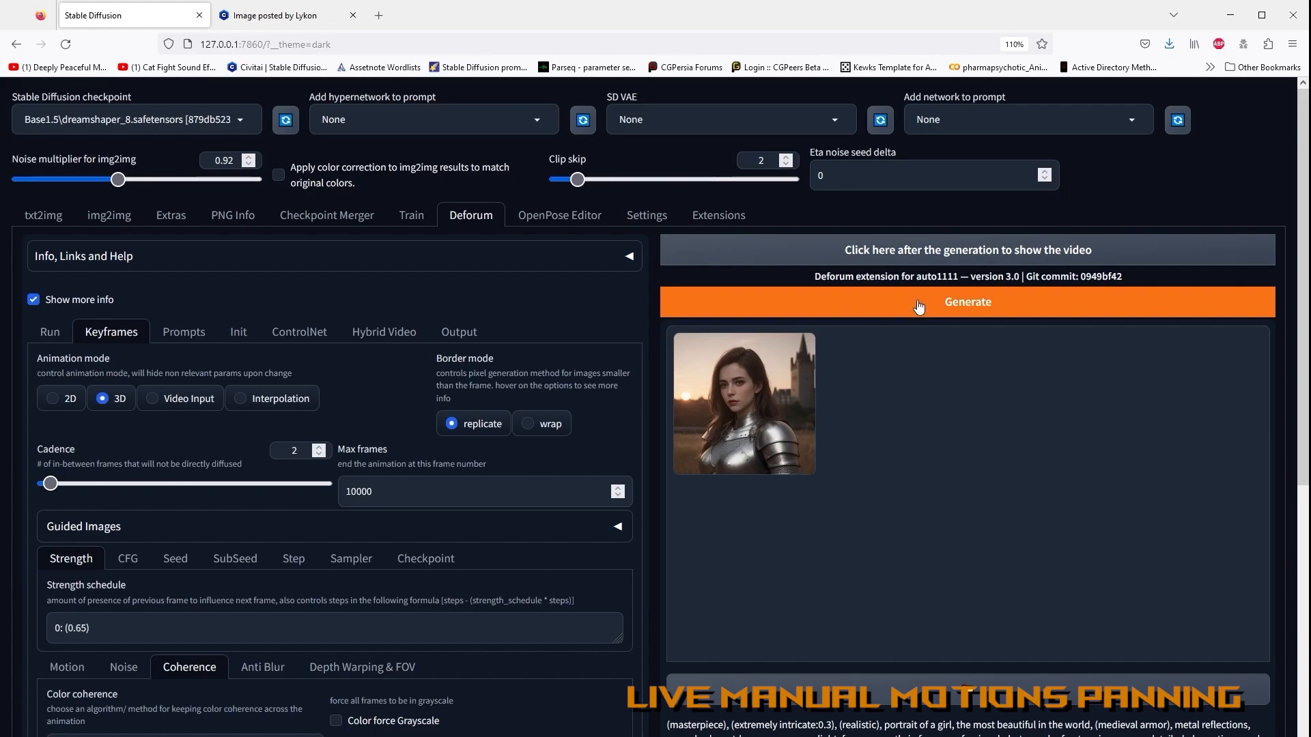
left_click(892, 311)
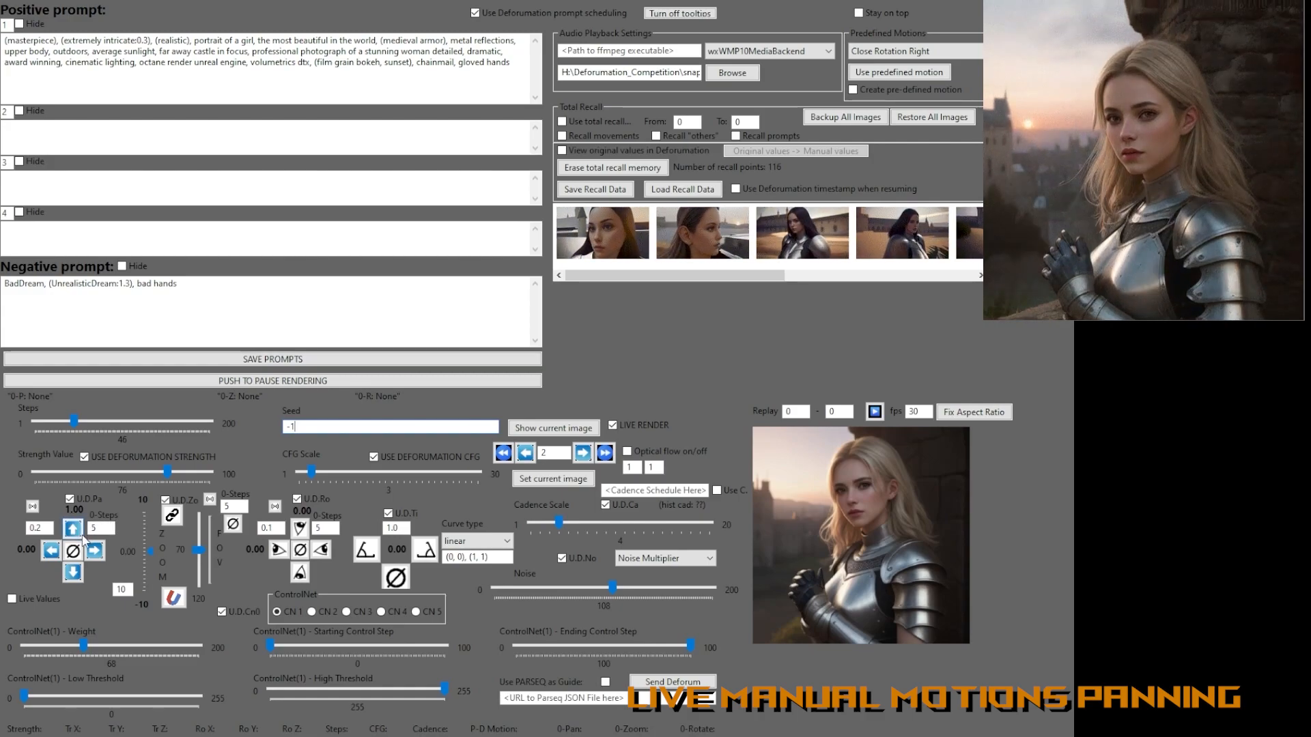
In Deforumation, pan the live animation downward to -1.00 and reset the panning to 0.00.
left_click(74, 572)
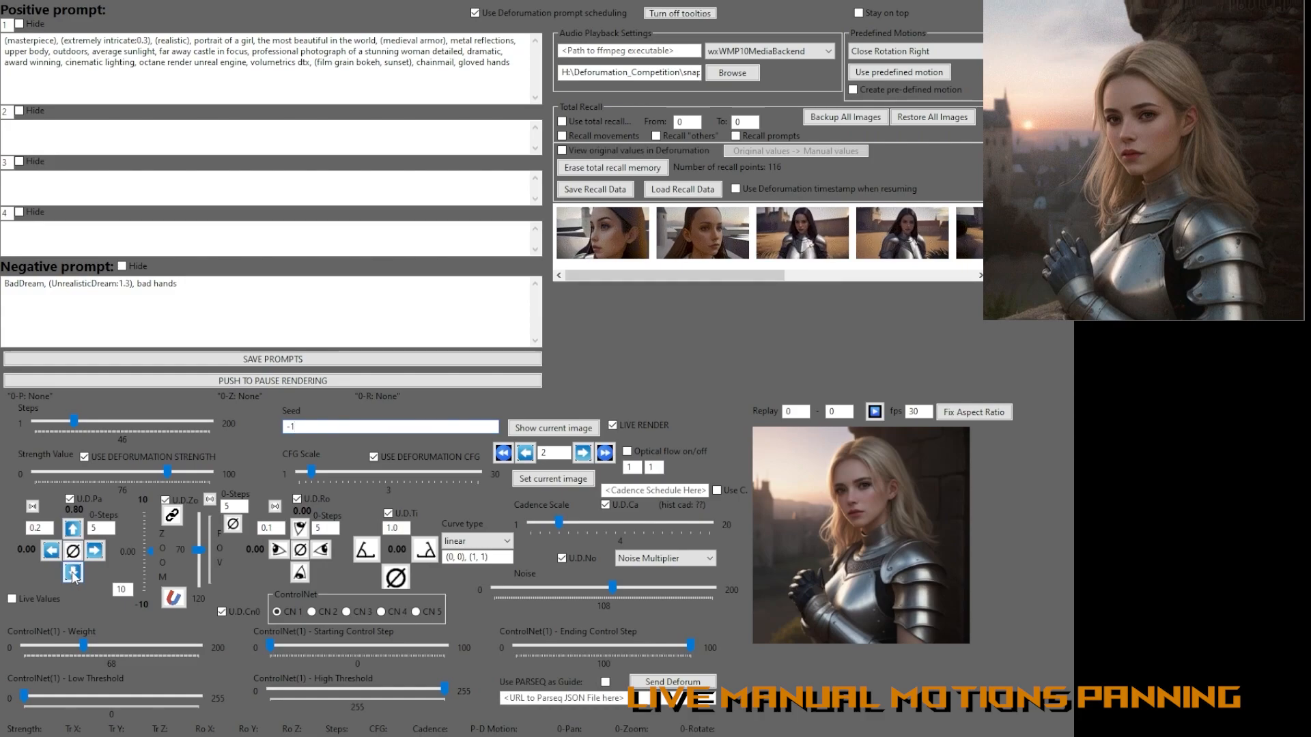
left_click(74, 572)
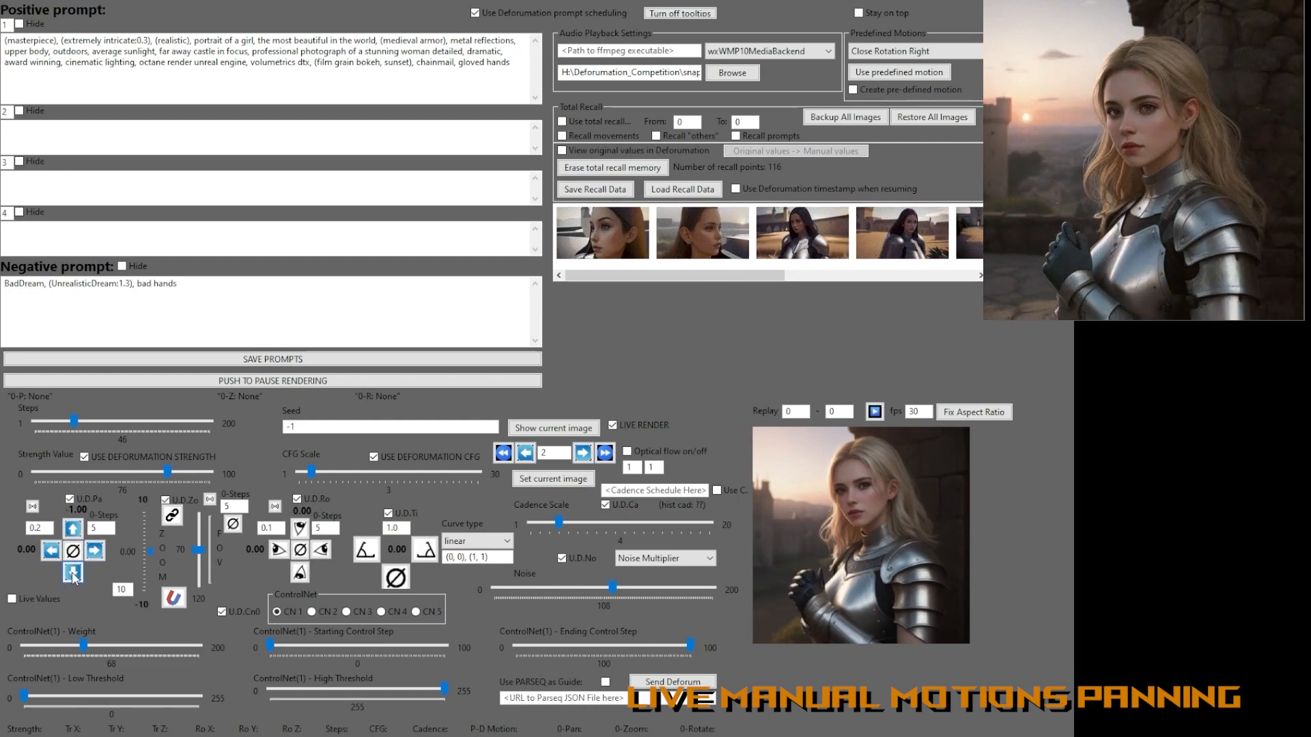
left_click(73, 551)
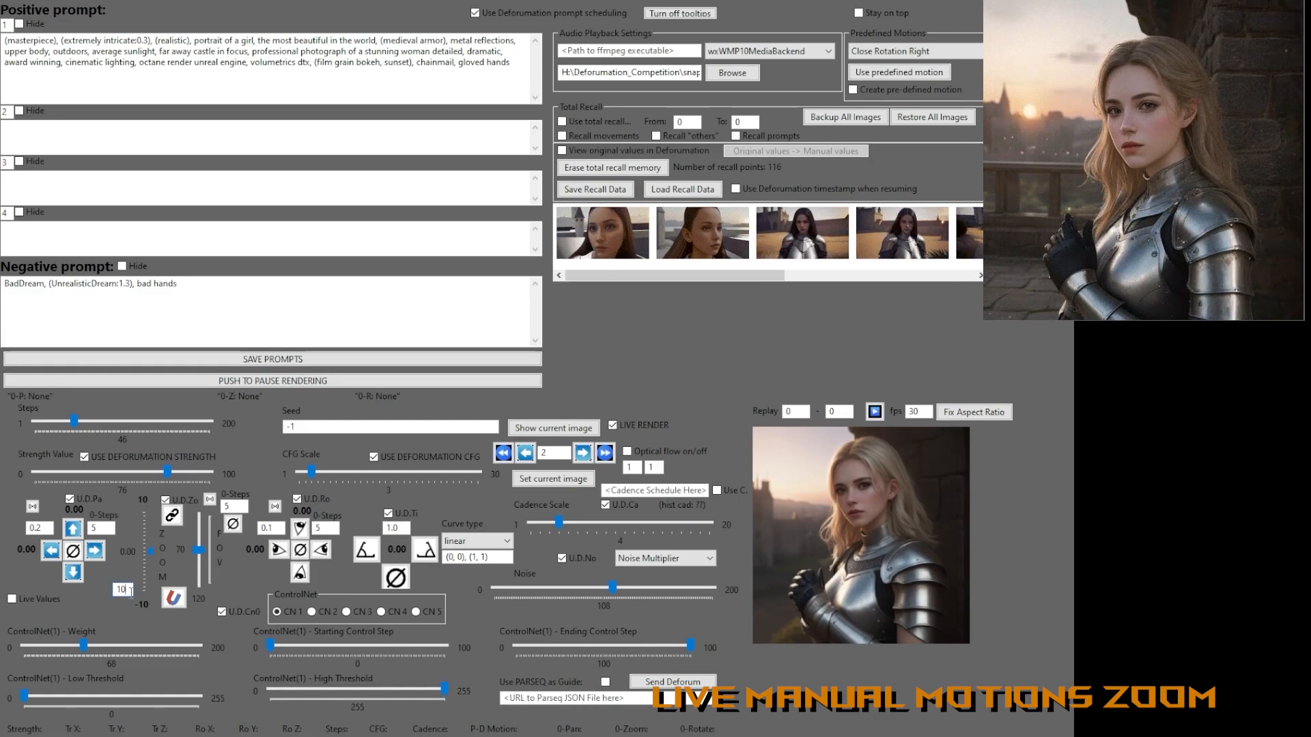
Set the zoom range to 2 and vary the live zoom between 0.59 and -0.74.
left_click_drag(127, 591, 114, 593)
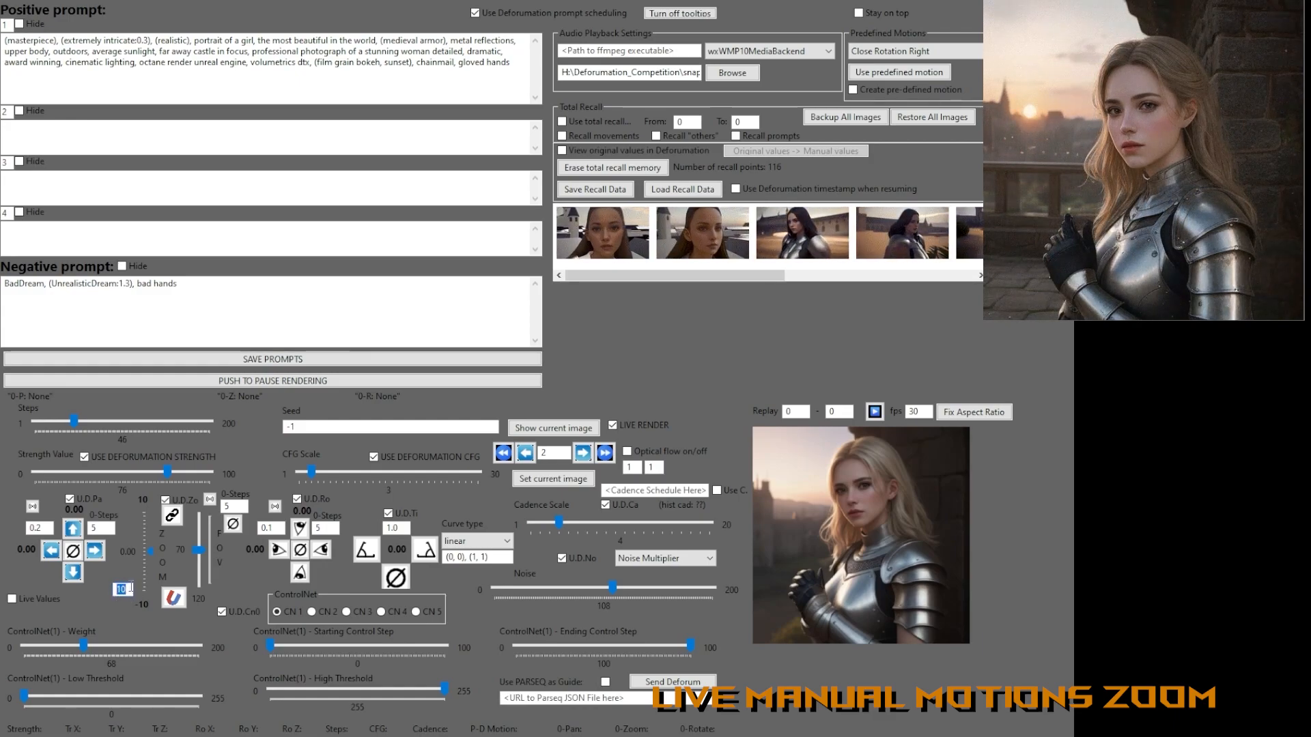
type("2")
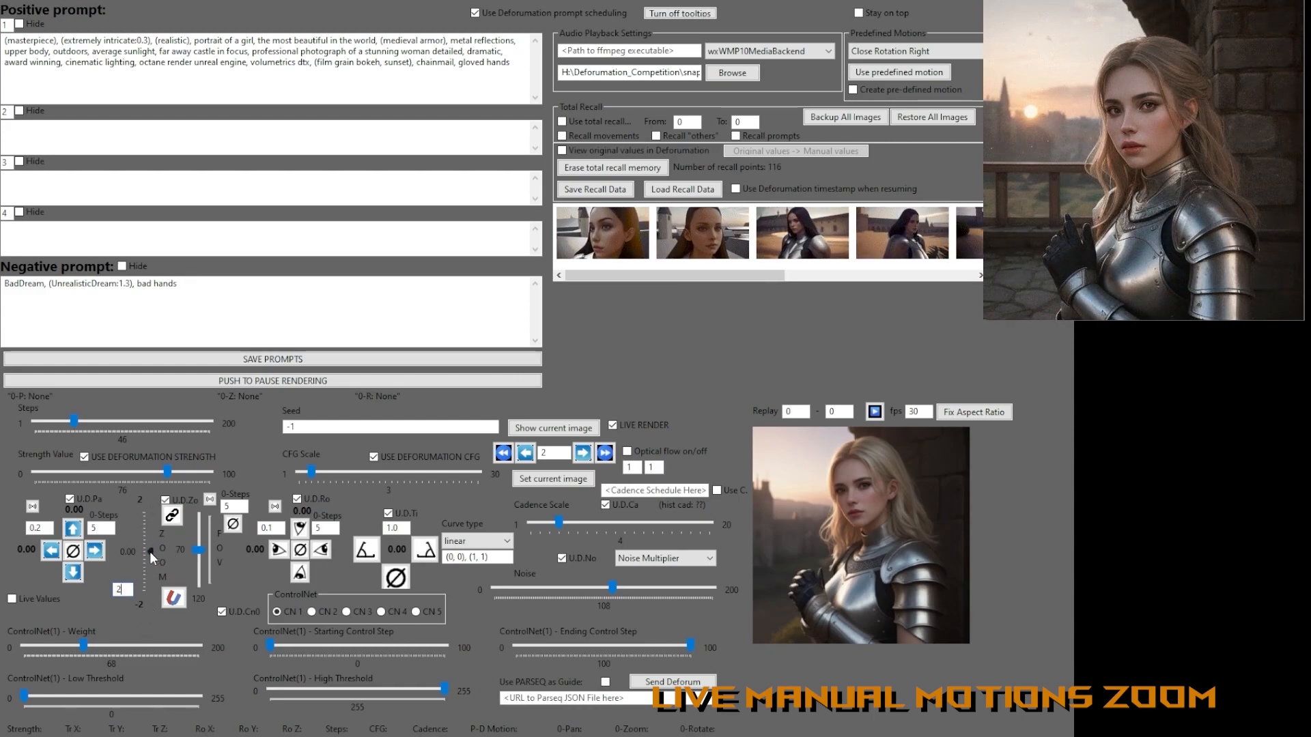
left_click_drag(149, 551, 149, 549)
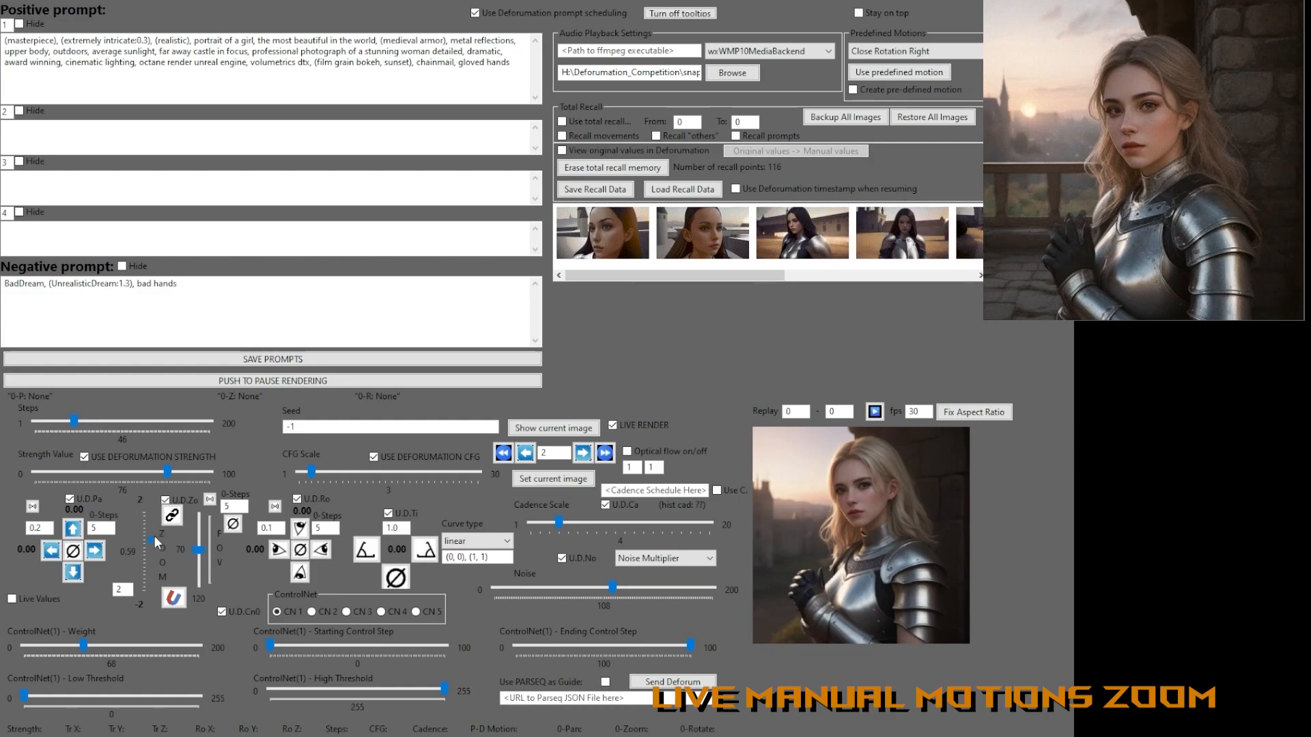
left_click_drag(149, 519, 149, 517)
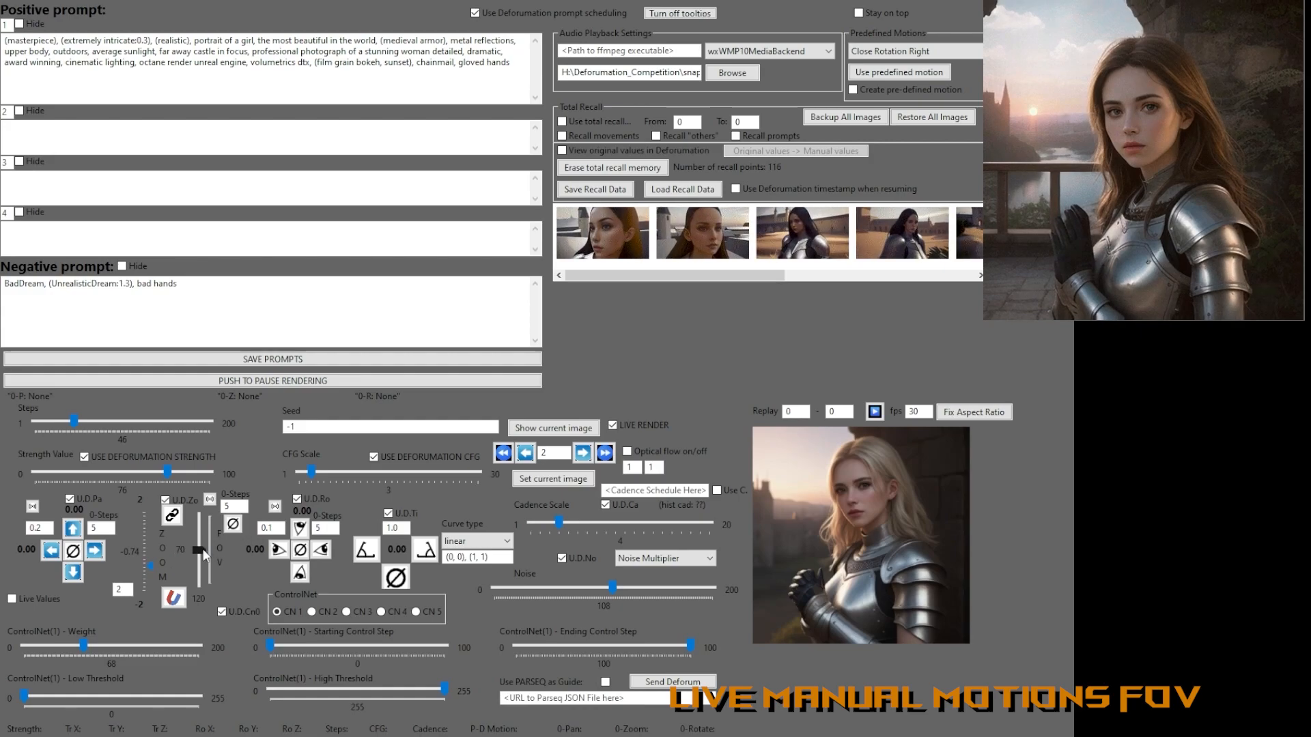
Sweep the field of view to 120 and 20, return it to 70 and bring the zoom back to 0.00.
left_click_drag(198, 550, 198, 605)
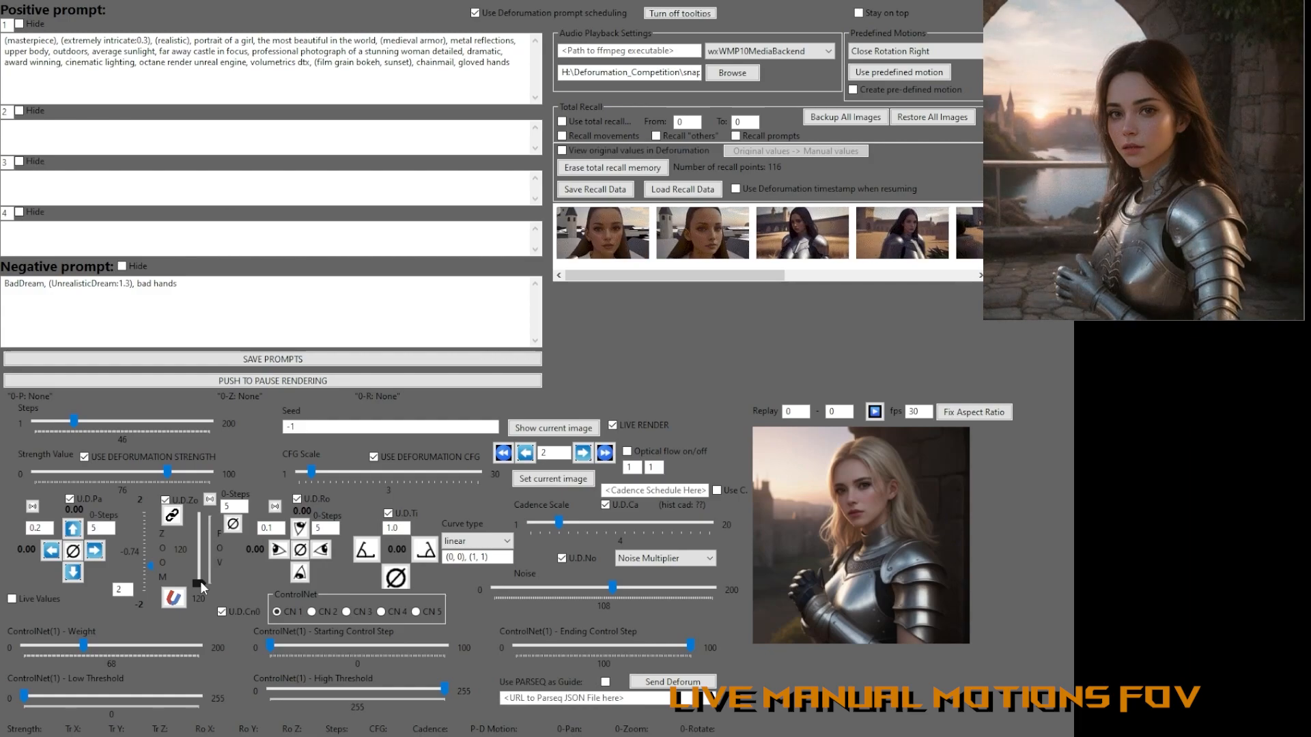
left_click_drag(199, 584, 205, 525)
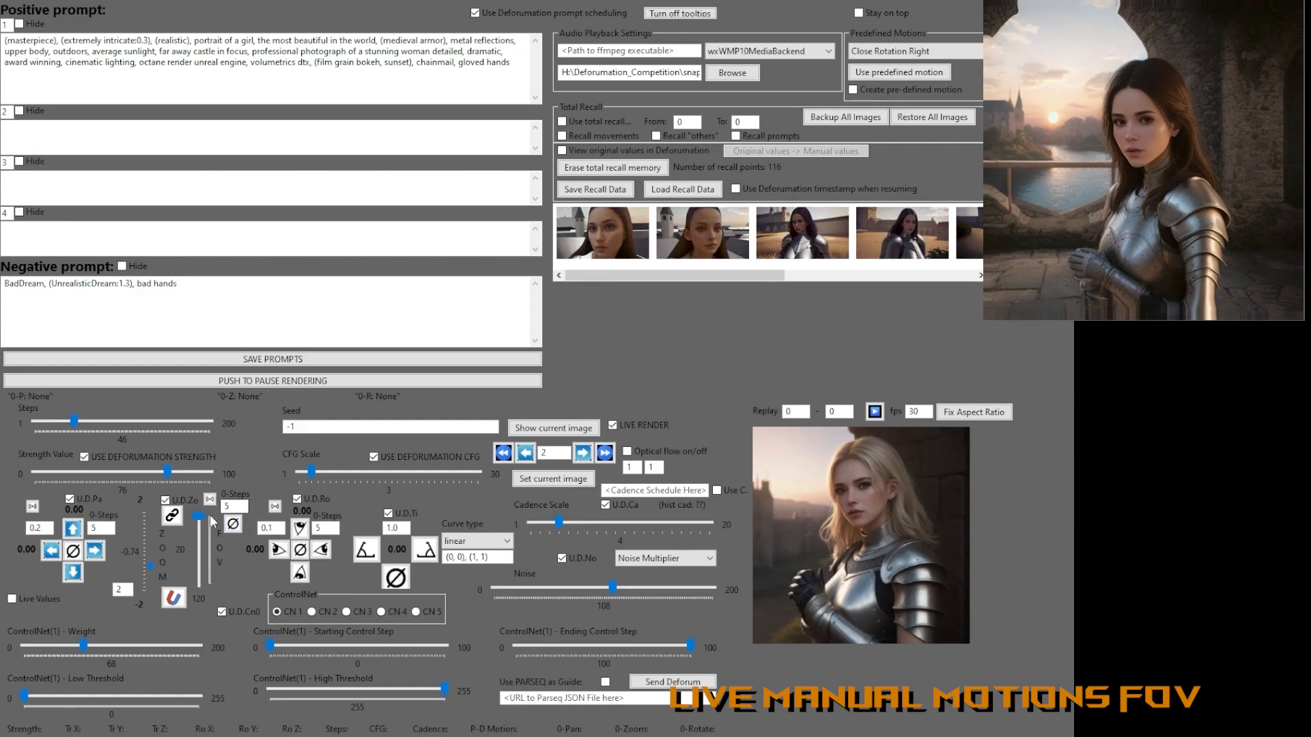
left_click_drag(205, 519, 200, 549)
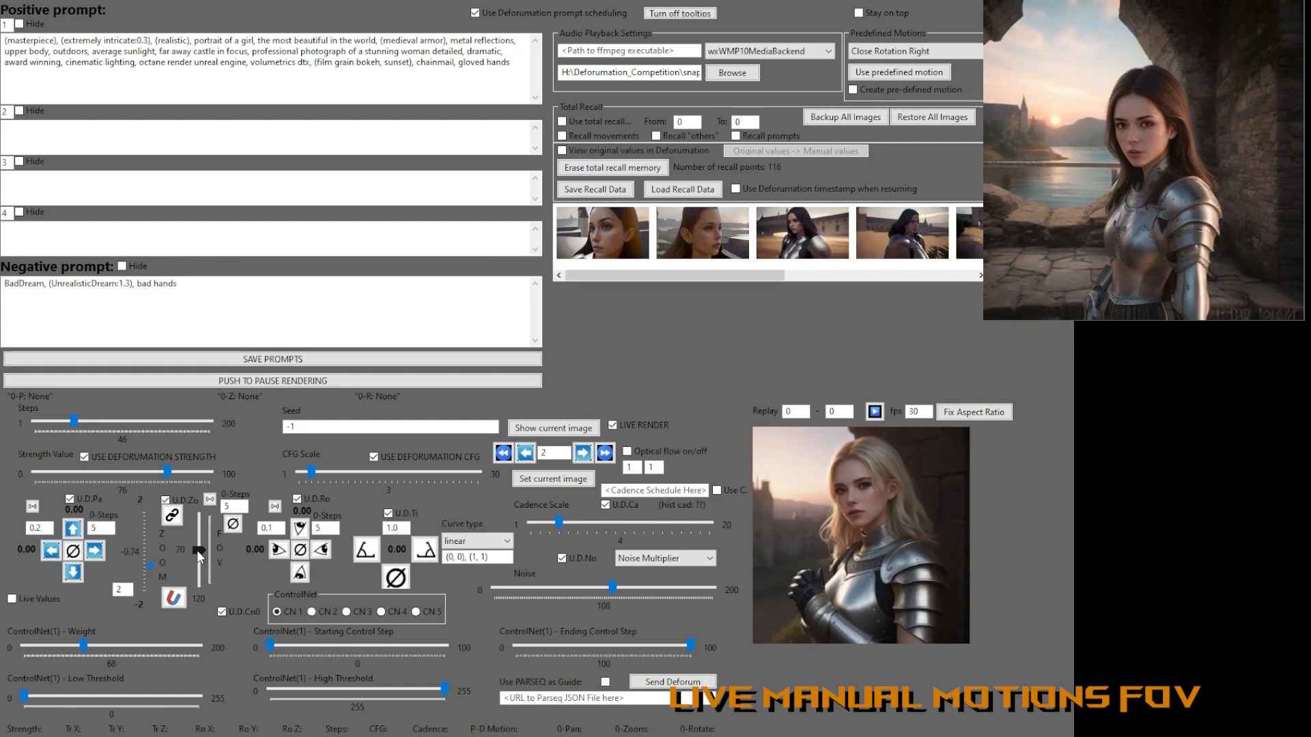
left_click_drag(150, 567, 150, 552)
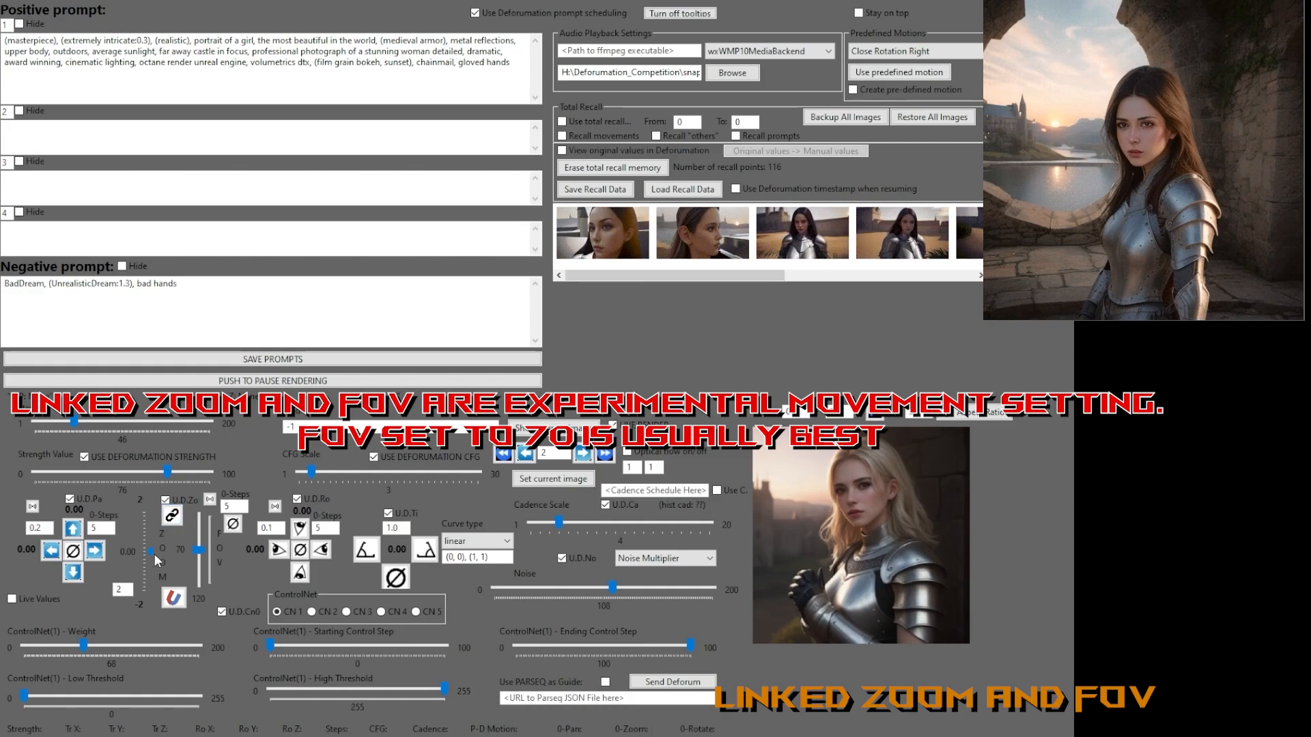
Link the zoom with the field of view and raise the linked zoom to 1.19.
left_click(172, 517)
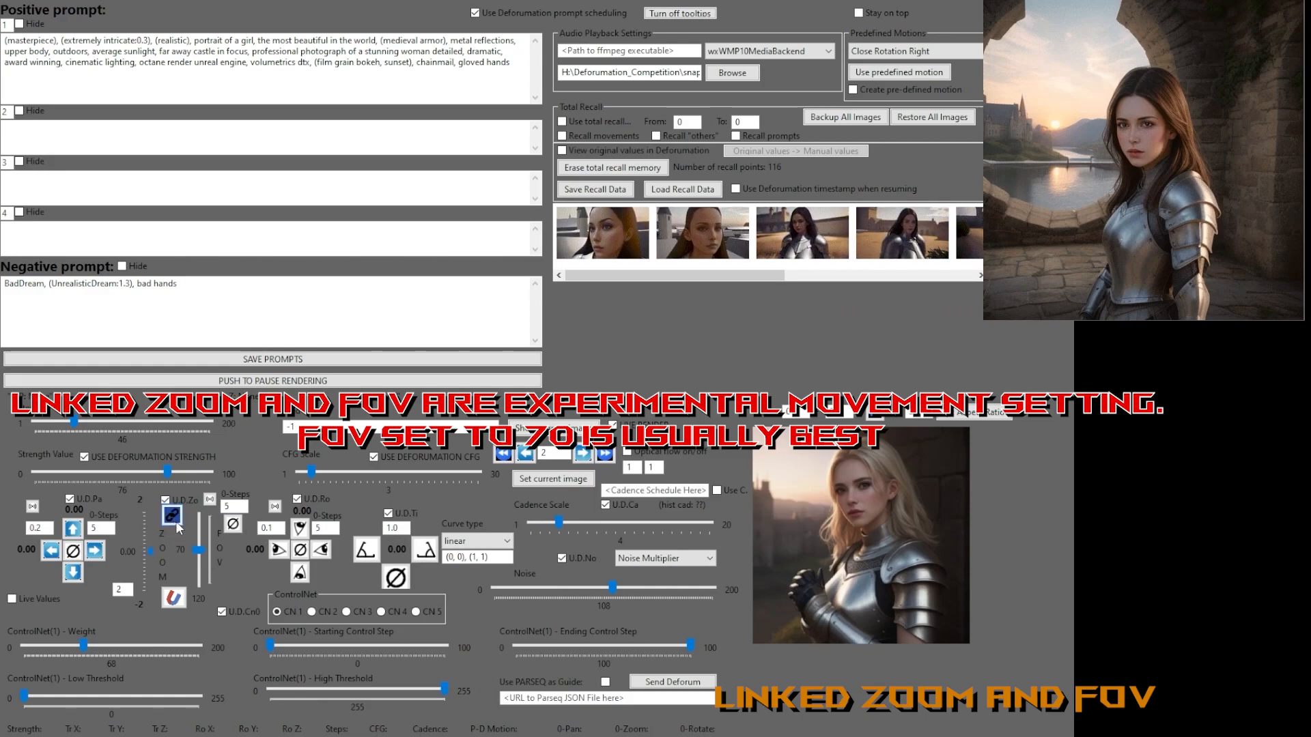
left_click_drag(150, 551, 150, 548)
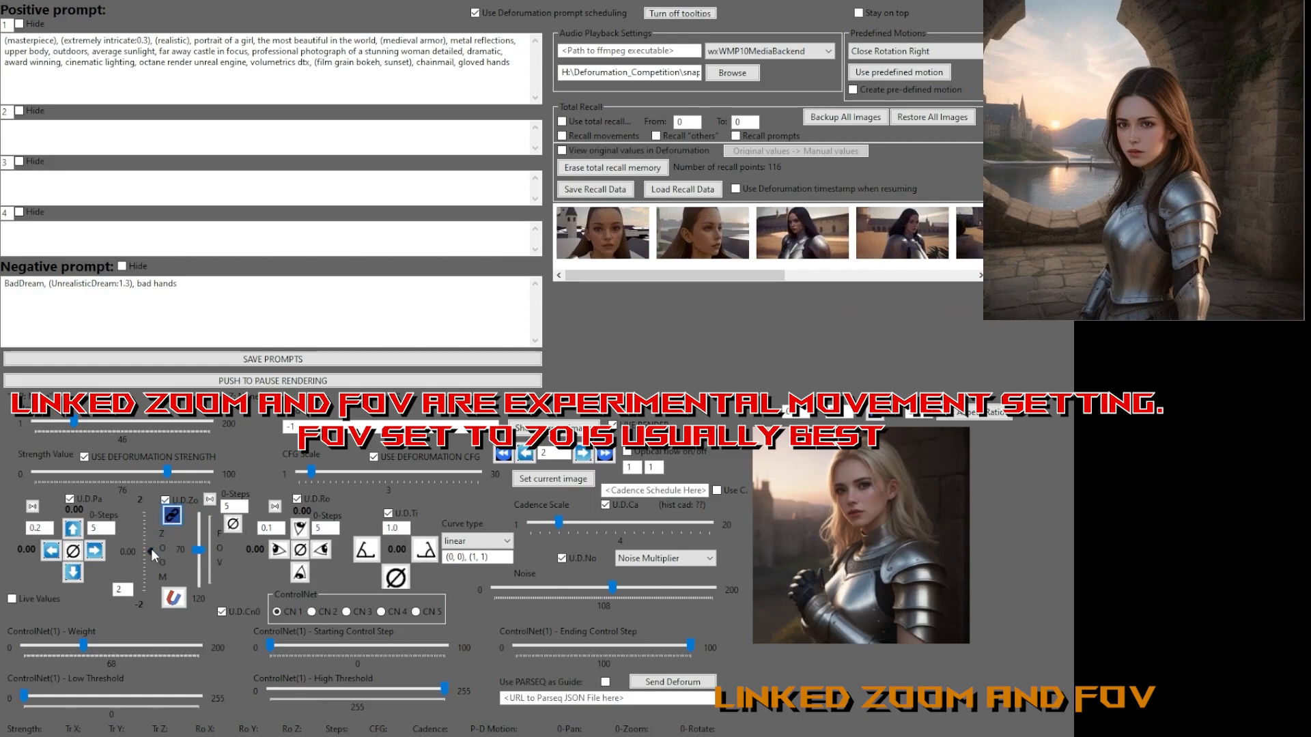
left_click_drag(152, 535, 126, 526)
Activate the magnet option for the linked zoom and FOV and sweep the zoom between -1.81 and 0.93.
left_click(174, 599)
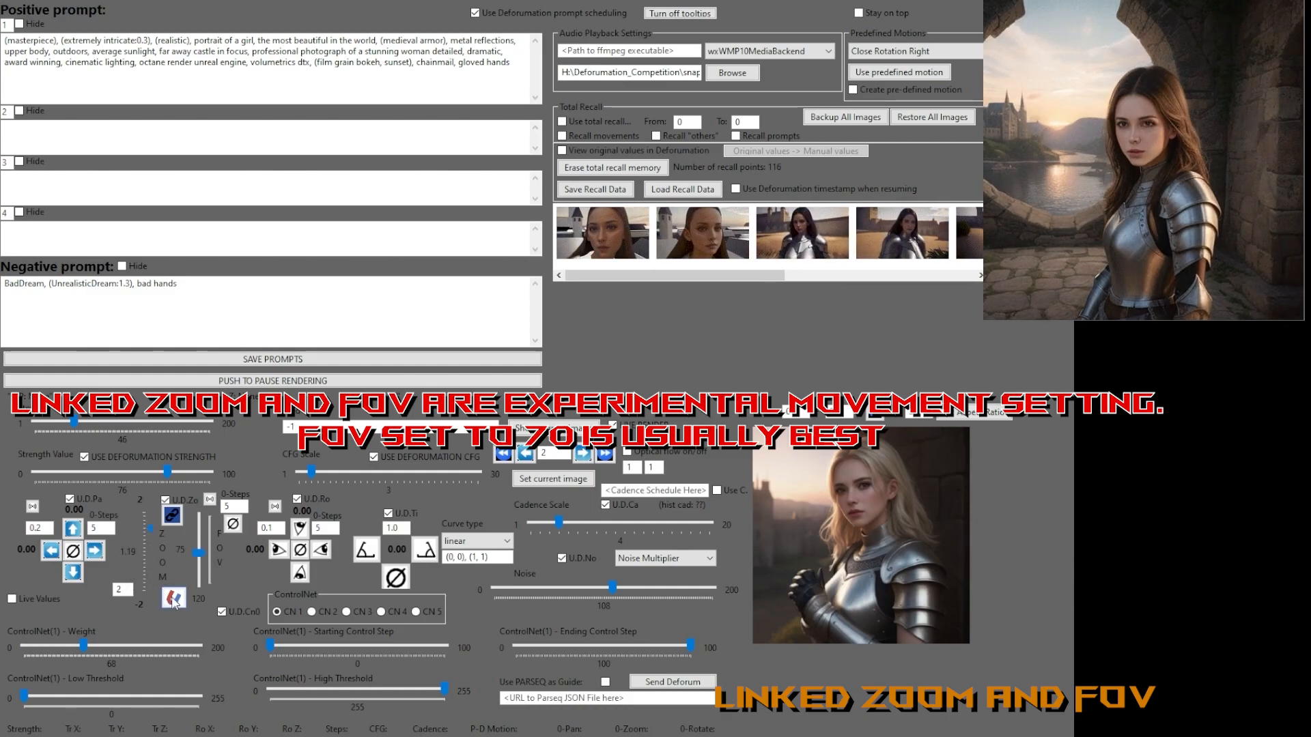
left_click(173, 599)
left_click_drag(153, 530, 147, 588)
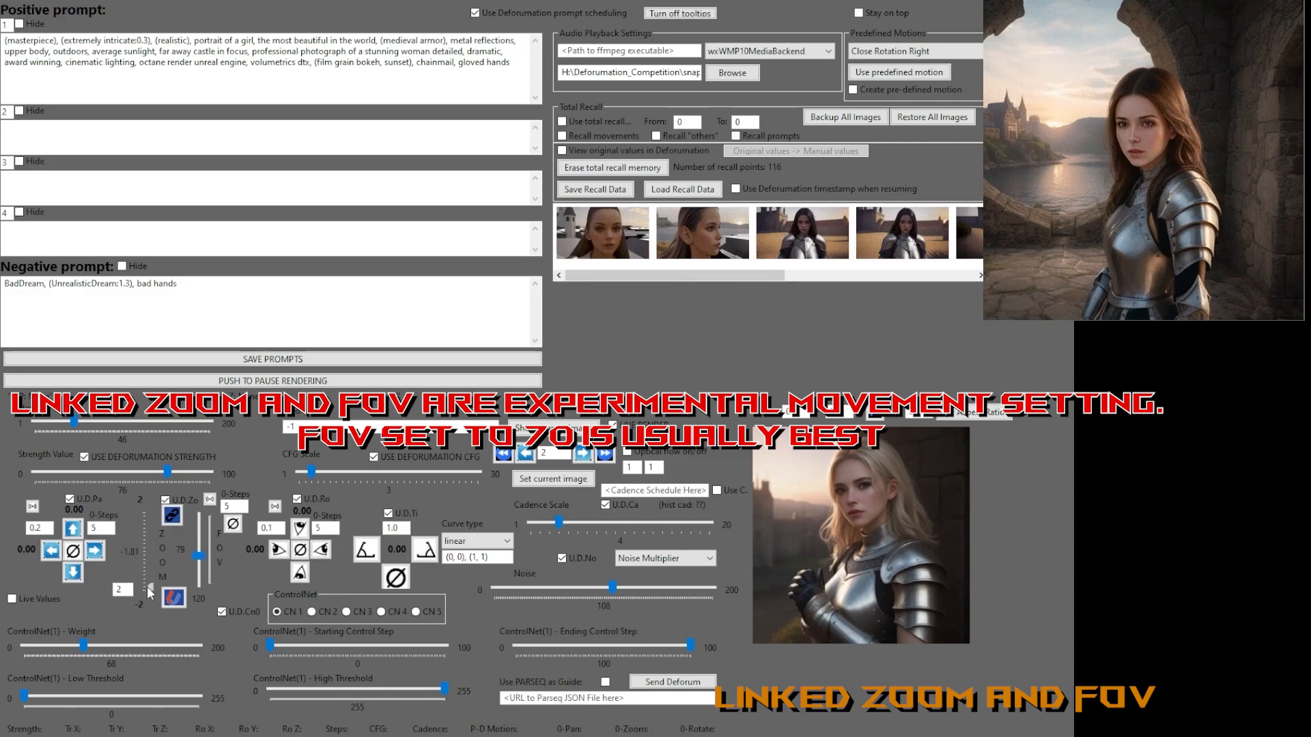
left_click_drag(146, 534, 138, 590)
mouse_move(141, 523)
left_mouse_down()
mouse_move(136, 579)
mouse_move(137, 528)
mouse_move(135, 575)
mouse_move(140, 541)
left_mouse_up()
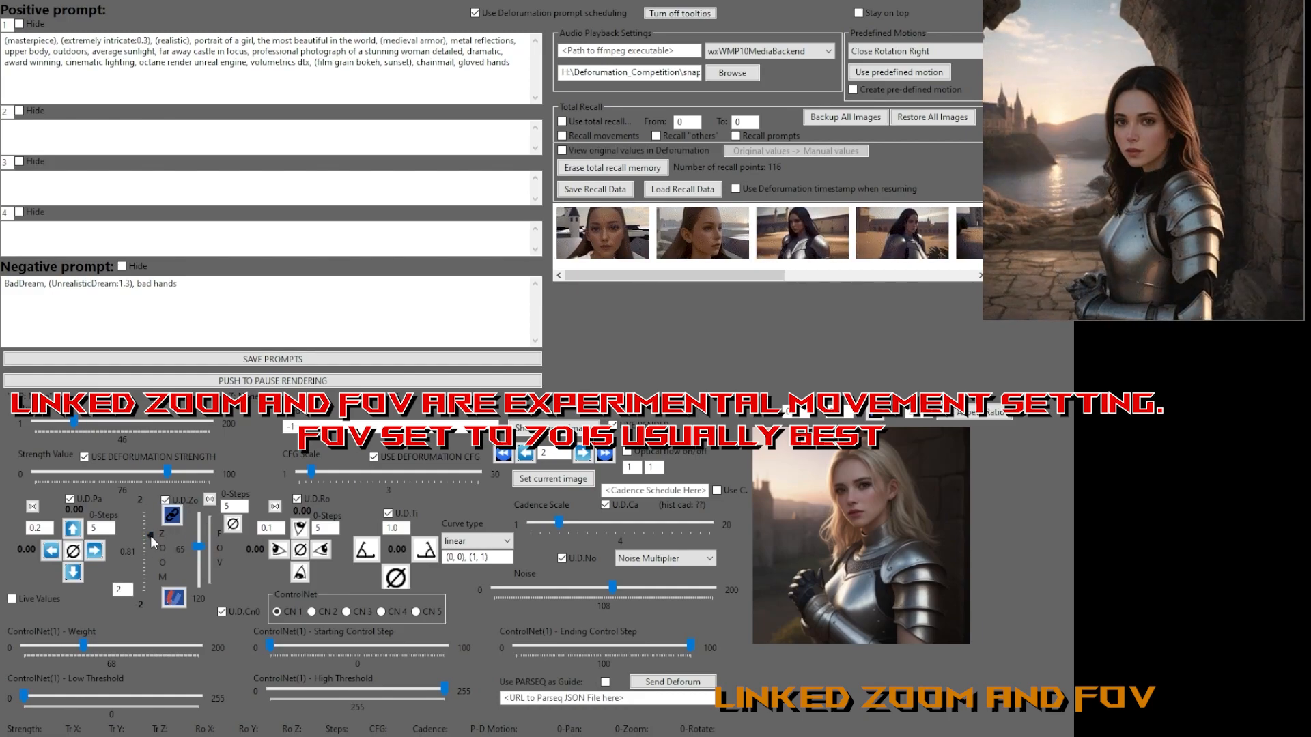
mouse_move(150, 535)
left_mouse_down()
mouse_move(151, 551)
mouse_move(157, 527)
left_mouse_up()
Turn off the zoom and FOV link and its magnet option, and restore zoom to 0.00 and FOV to 70.
left_click(174, 519)
left_click(174, 598)
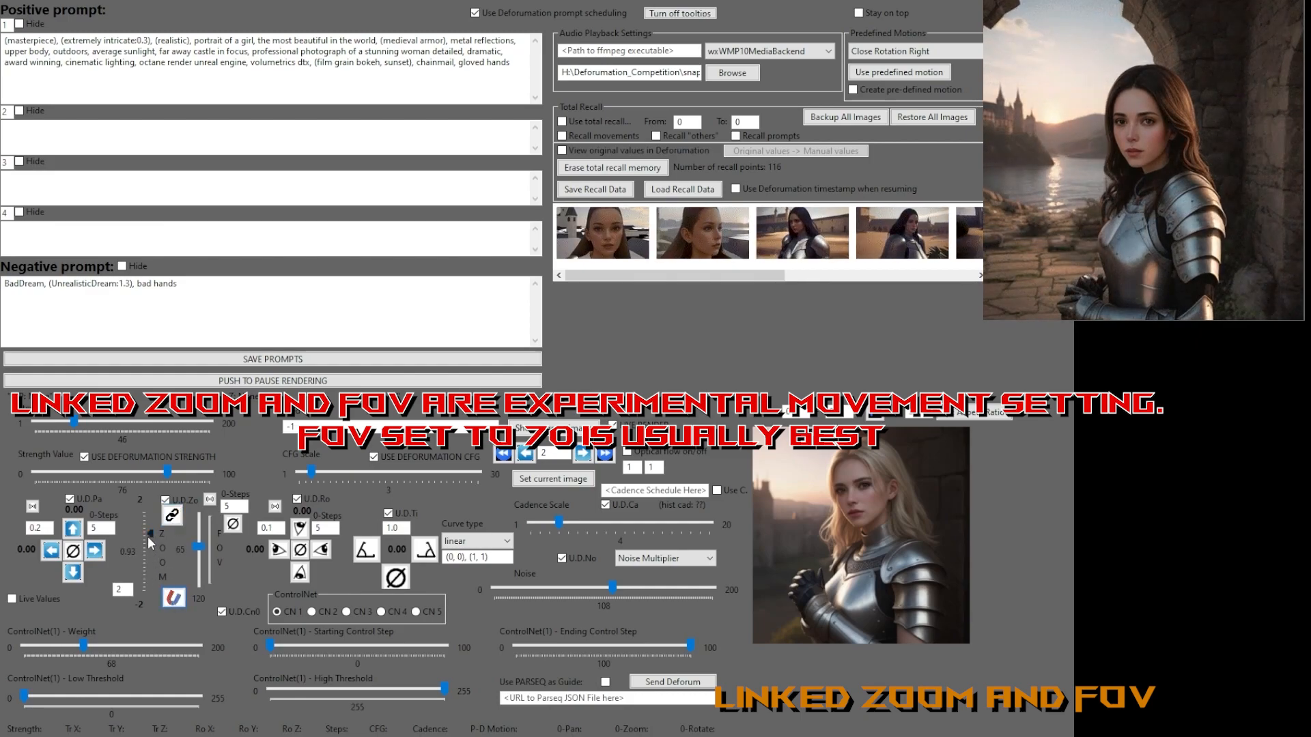
left_click_drag(198, 547, 198, 550)
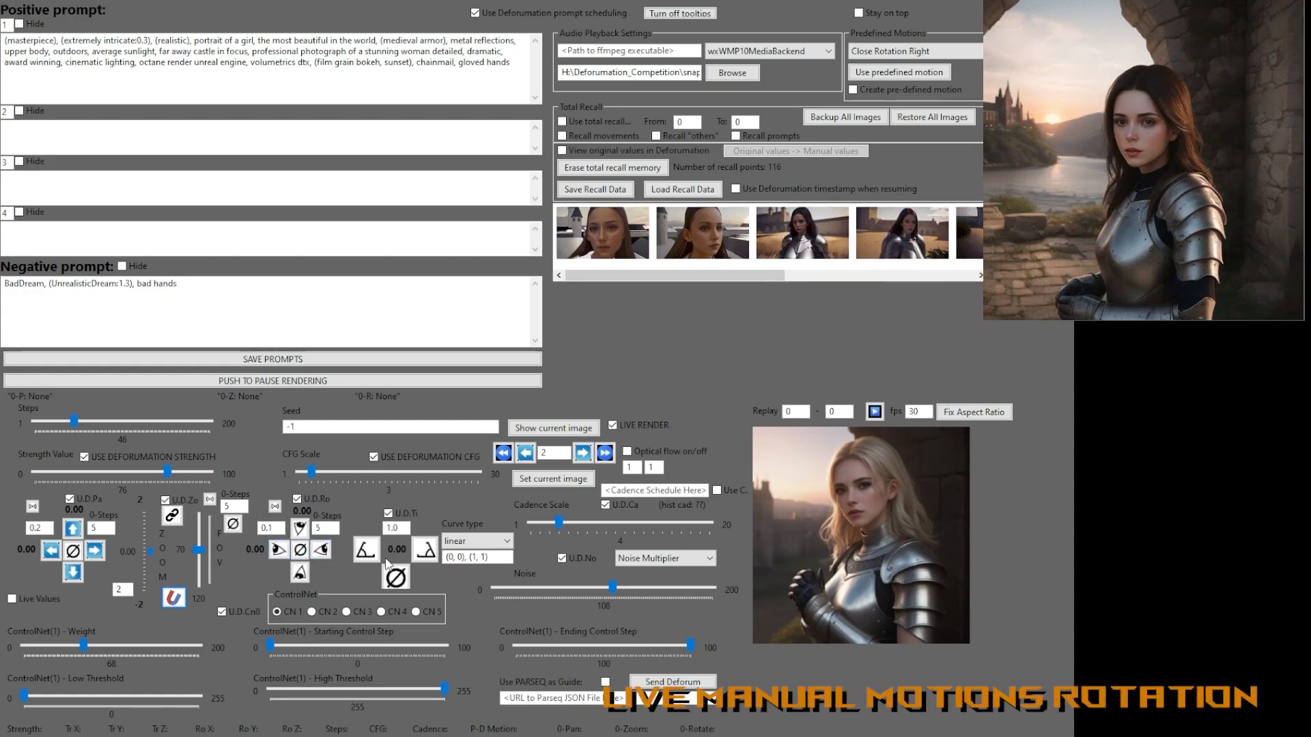
Rotate the live view leftward to -0.20 and return the horizontal rotation to 0.00.
left_click(279, 553)
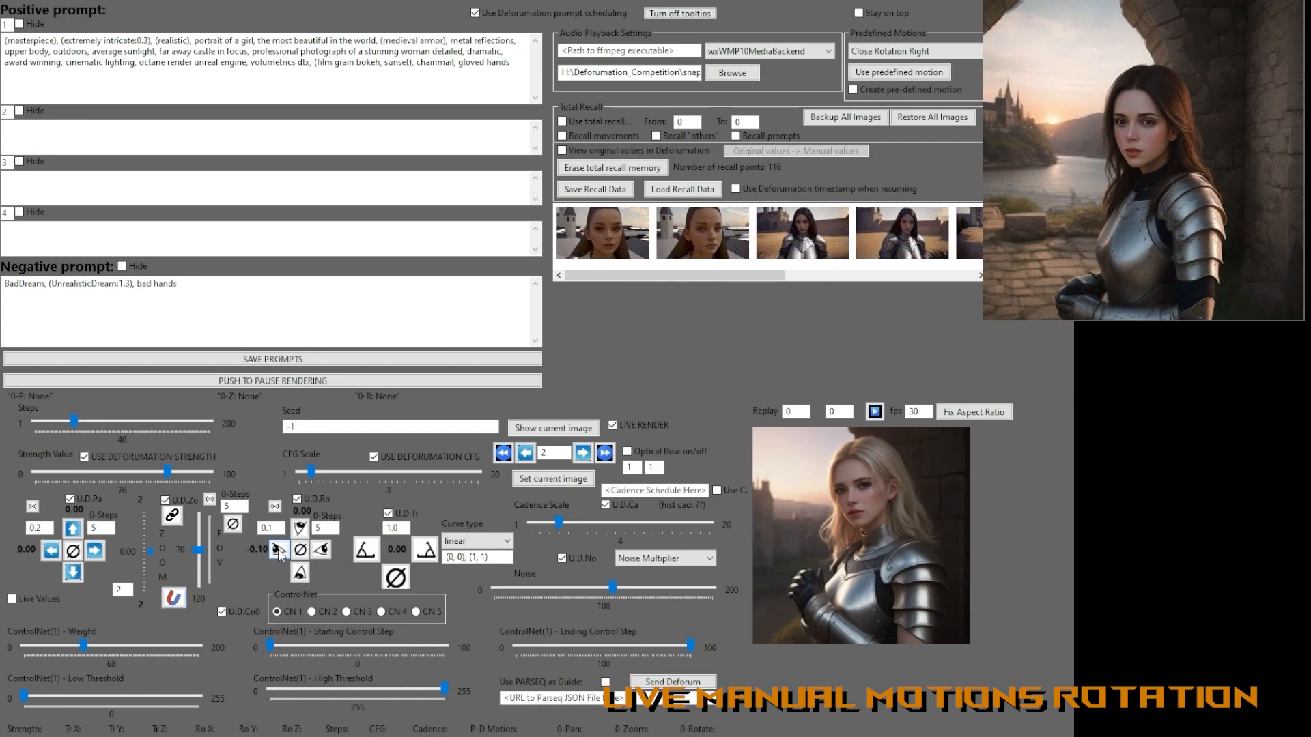
left_click(279, 551)
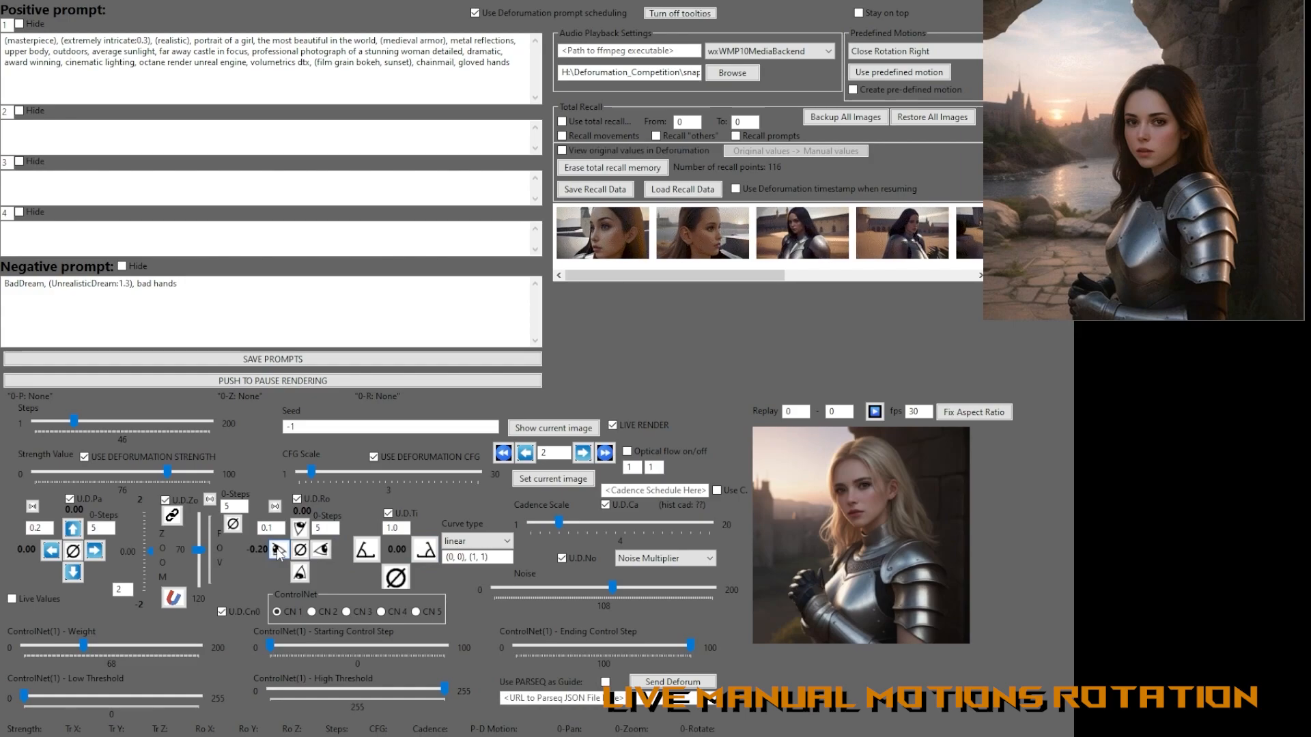
left_click(278, 551)
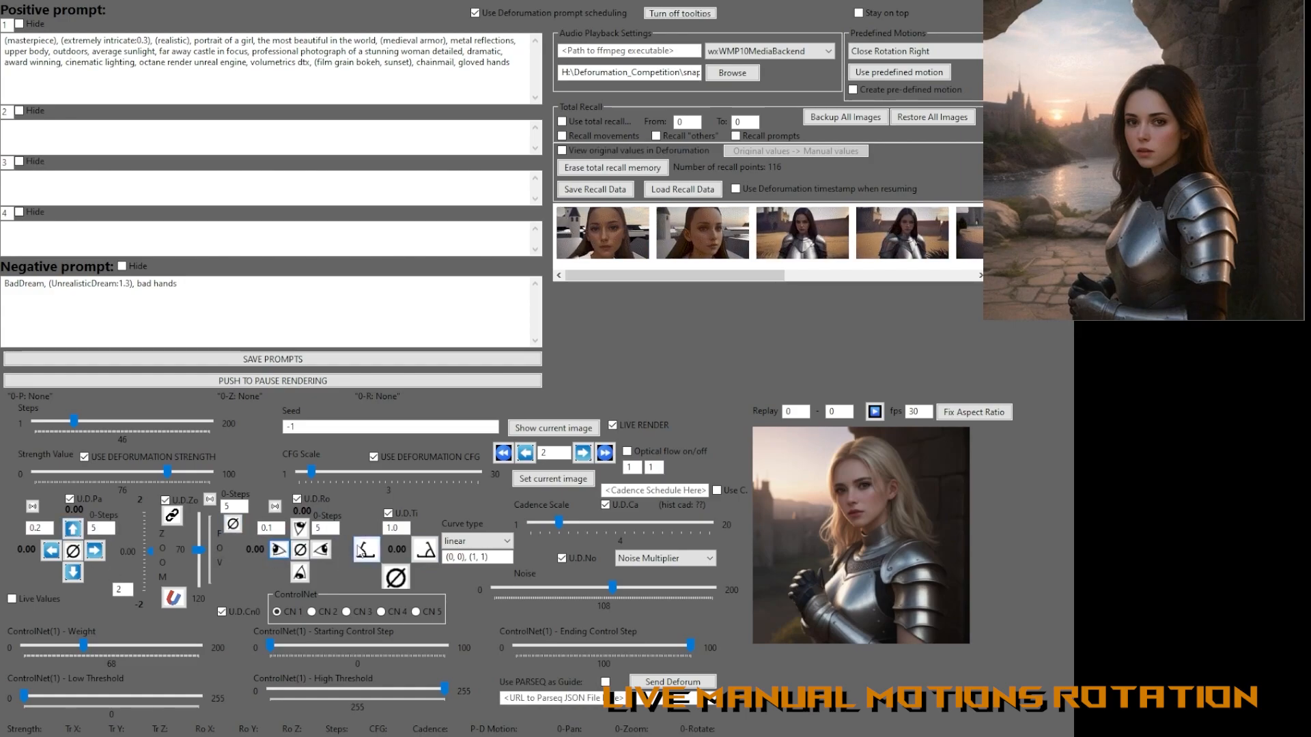
Rotate the live view to the right, bring it back to 0.00 and rotate it upward to 0.20.
left_click(322, 551)
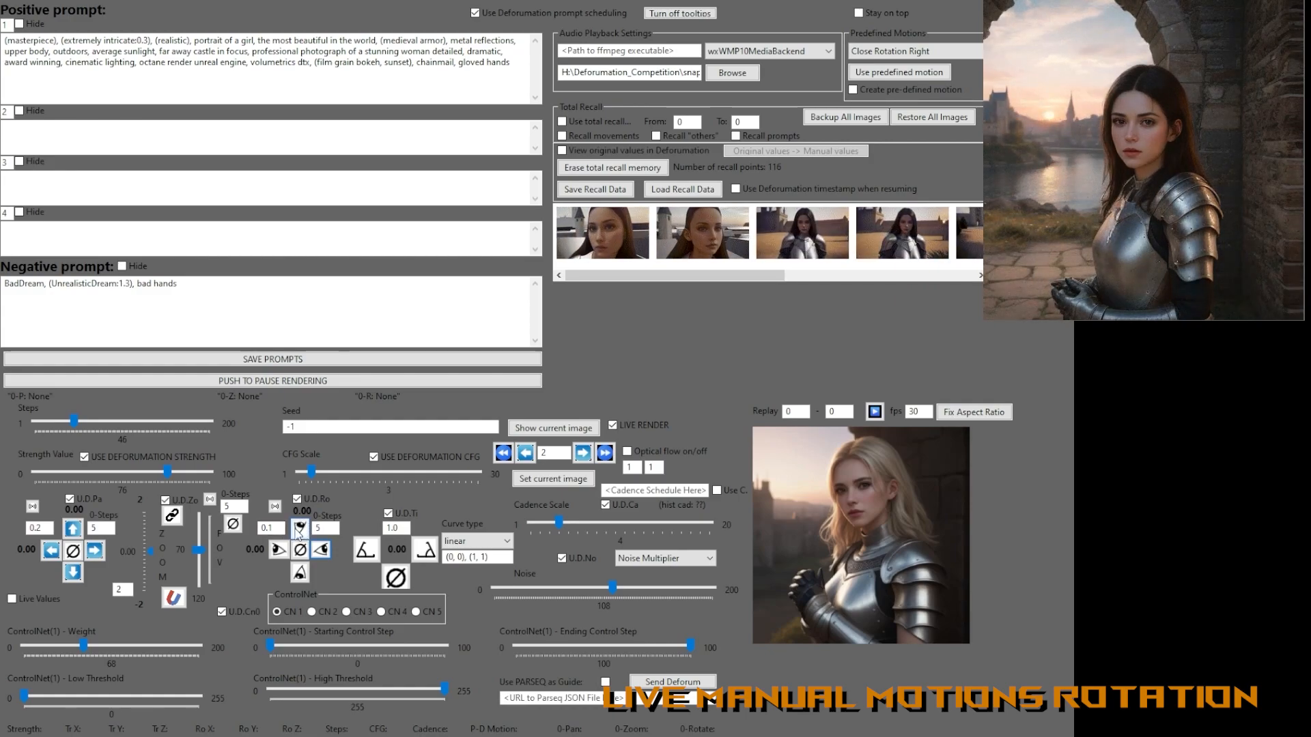
left_click(301, 529)
left_click(300, 529)
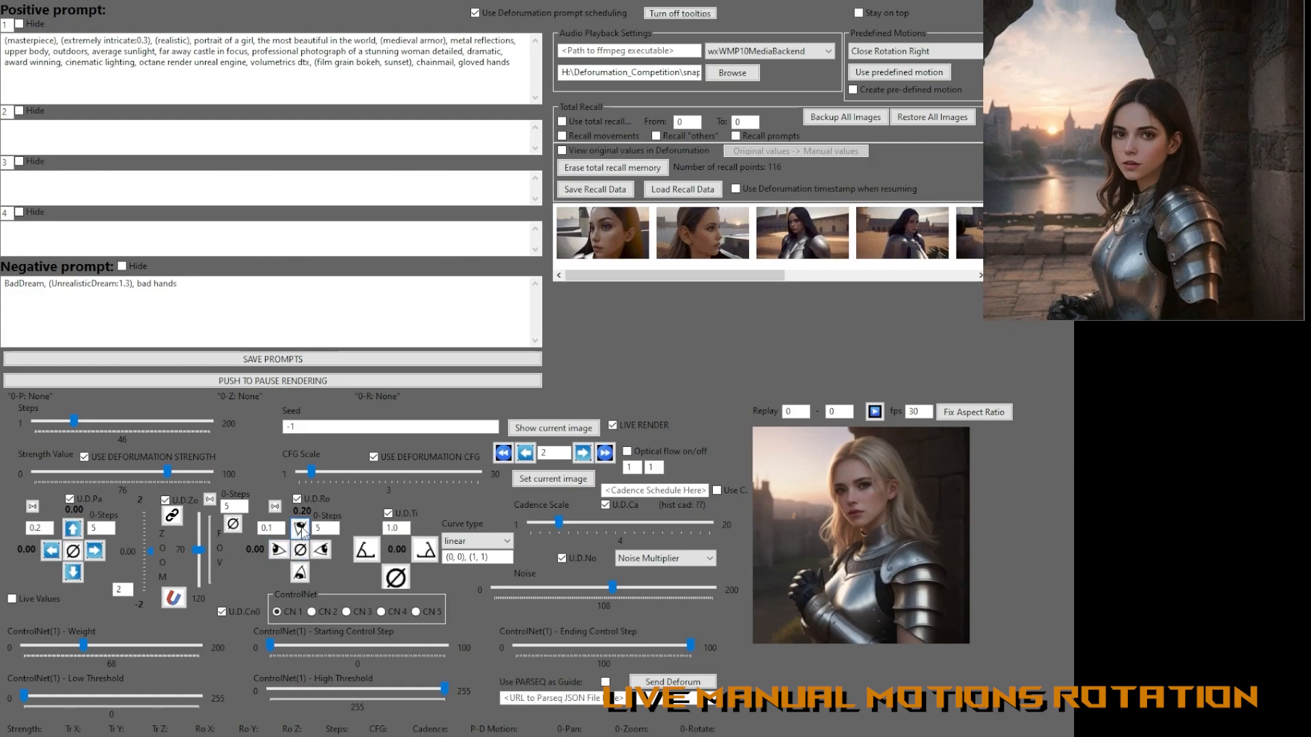
Return the vertical rotation to 0.00, rotate the live view downward to -0.20, and bring it back to 0.00 with a brief upward nudge to 0.10.
left_click(301, 574)
left_click(300, 575)
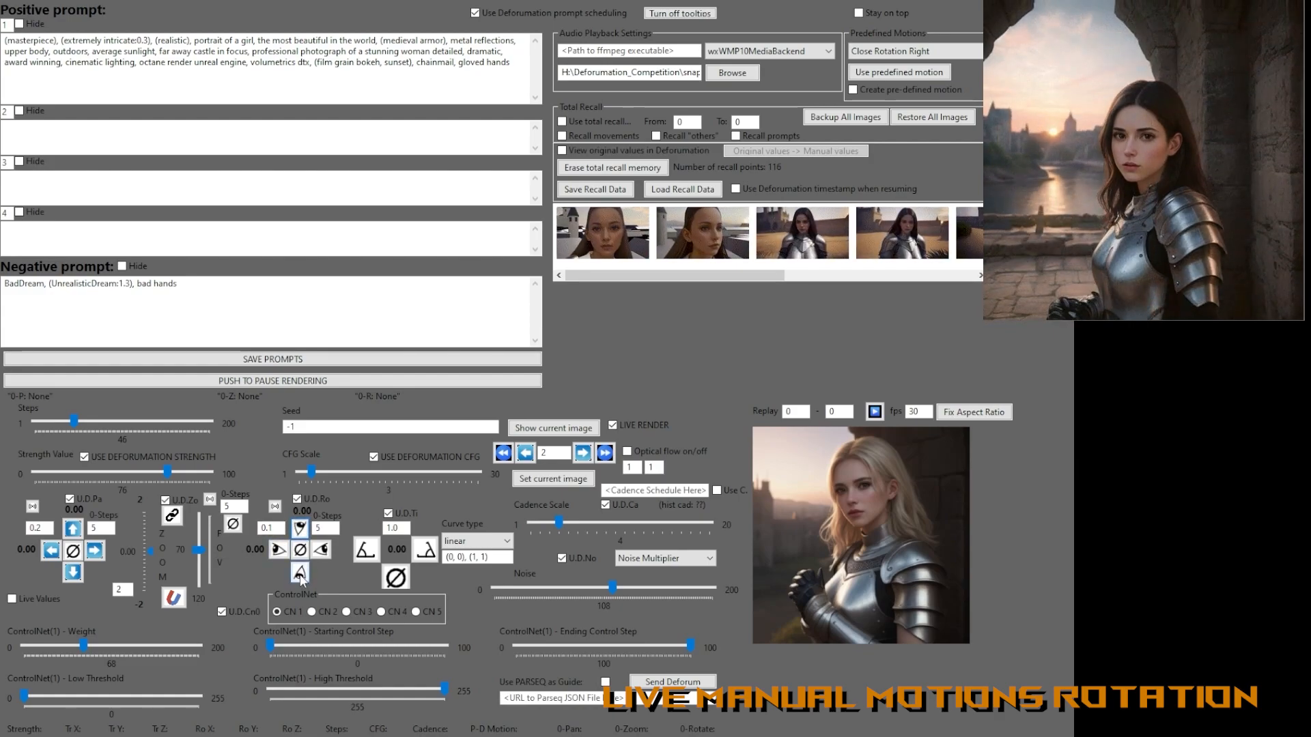
left_click(300, 574)
left_click(301, 574)
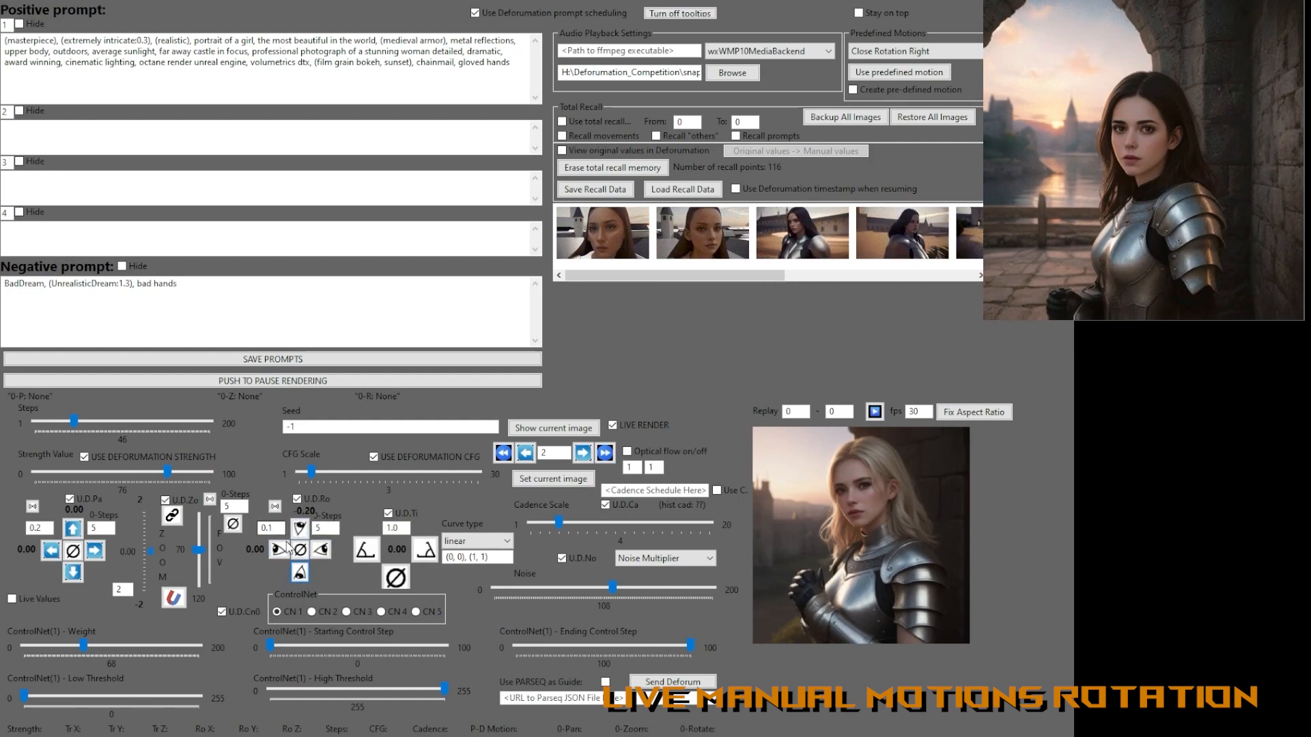
left_click(299, 531)
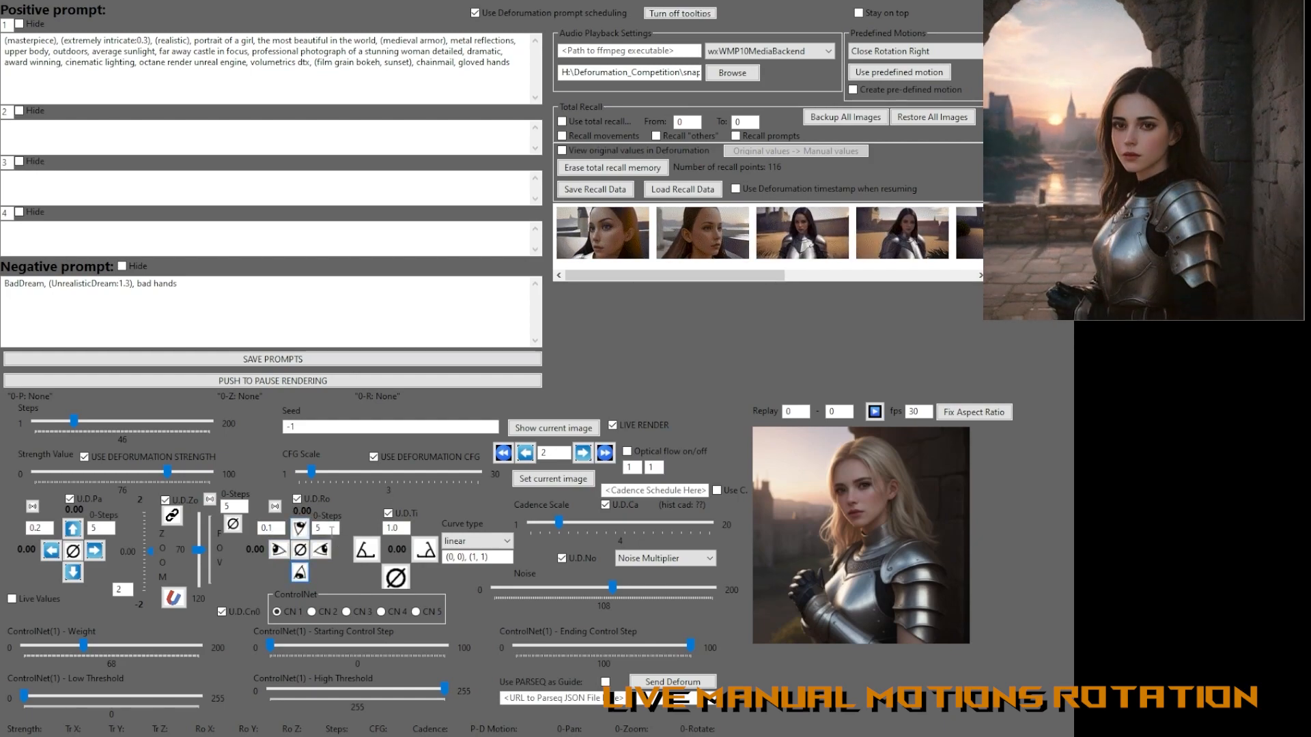
left_click(300, 529)
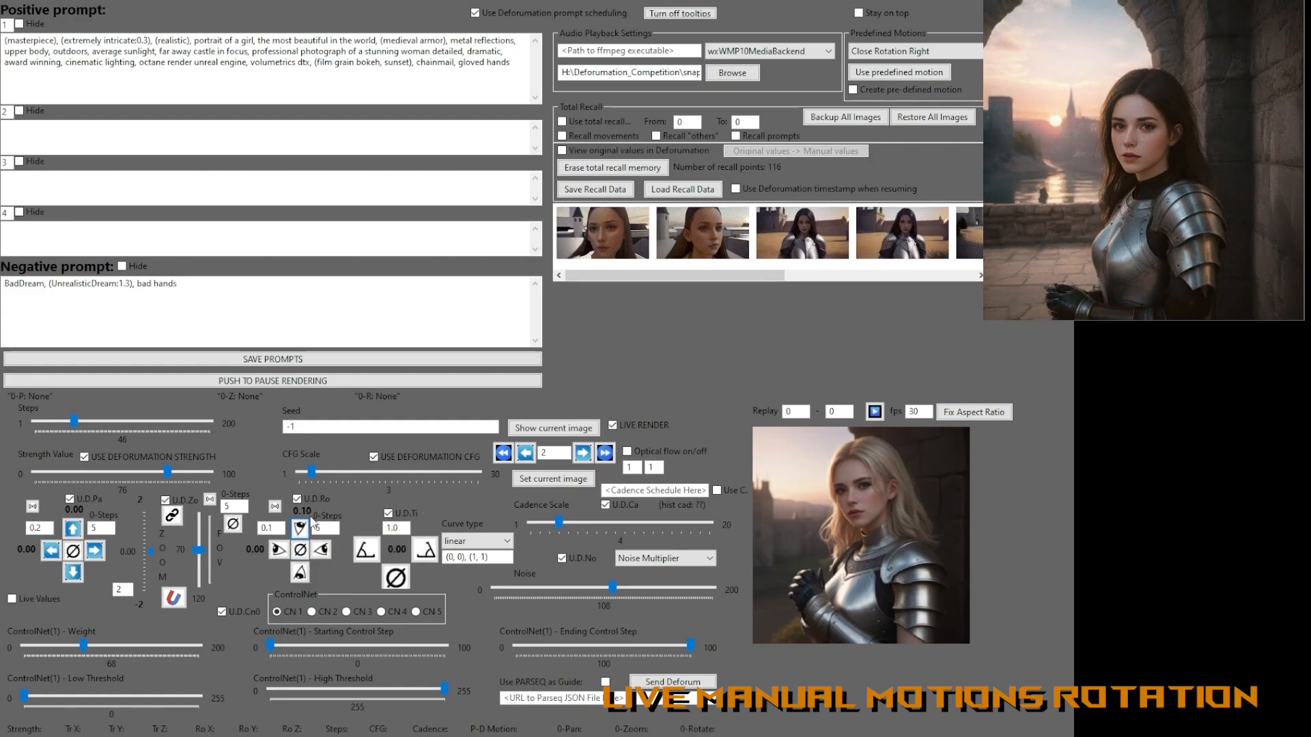
left_click(301, 568)
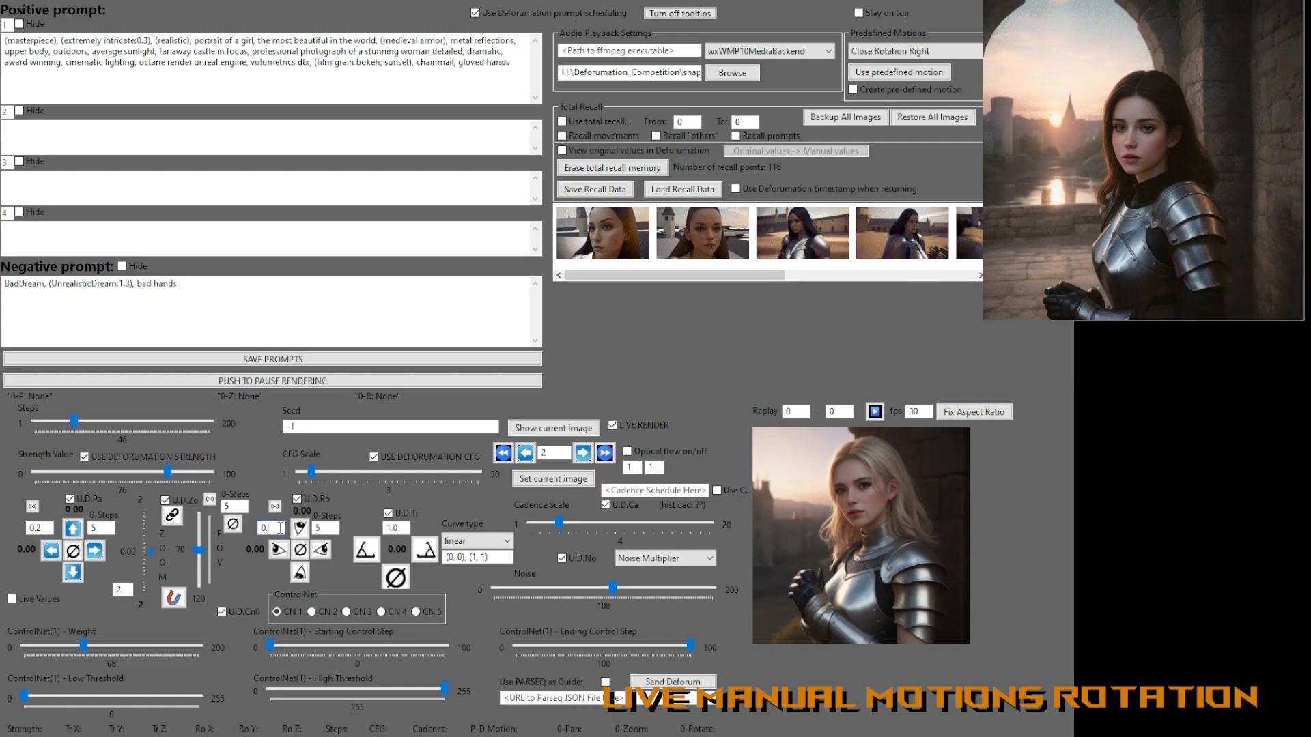
Set the rotation step size to 0.05, rotate the live view upward to 0.10 and return the vertical rotation to 0.00.
type("5")
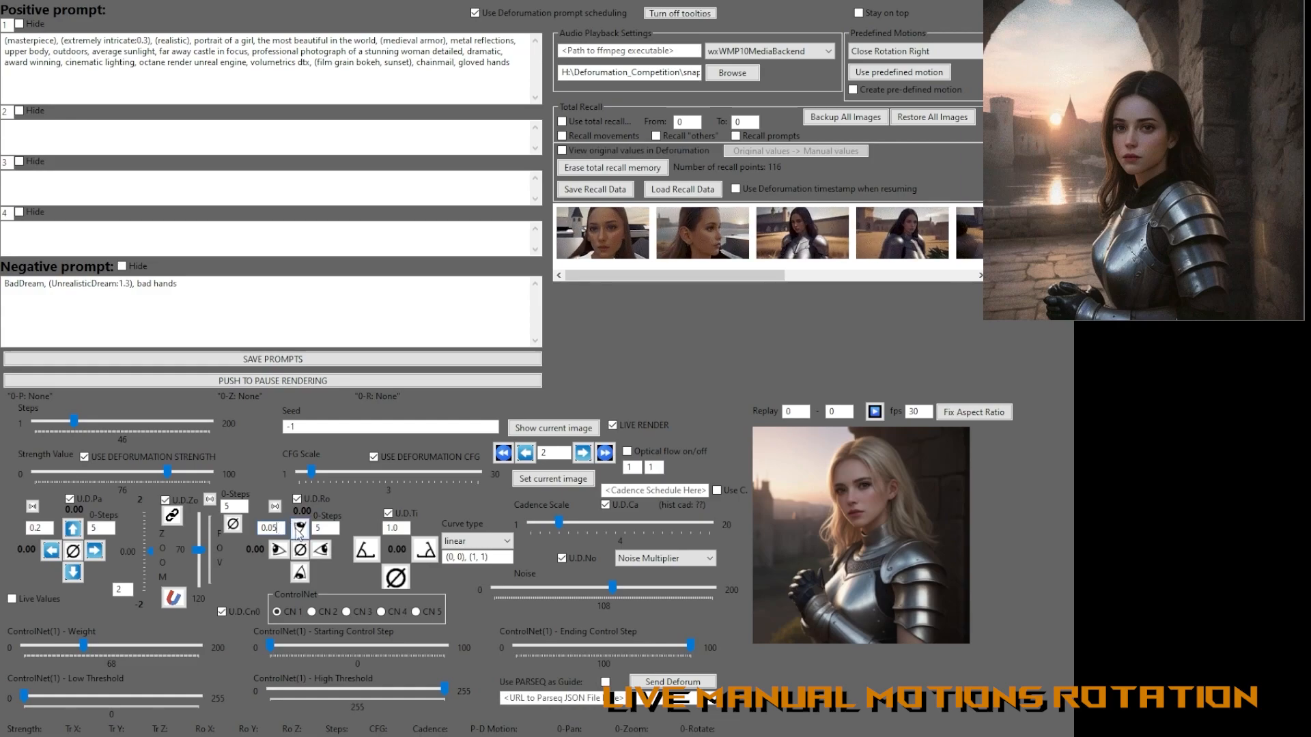
left_click(303, 529)
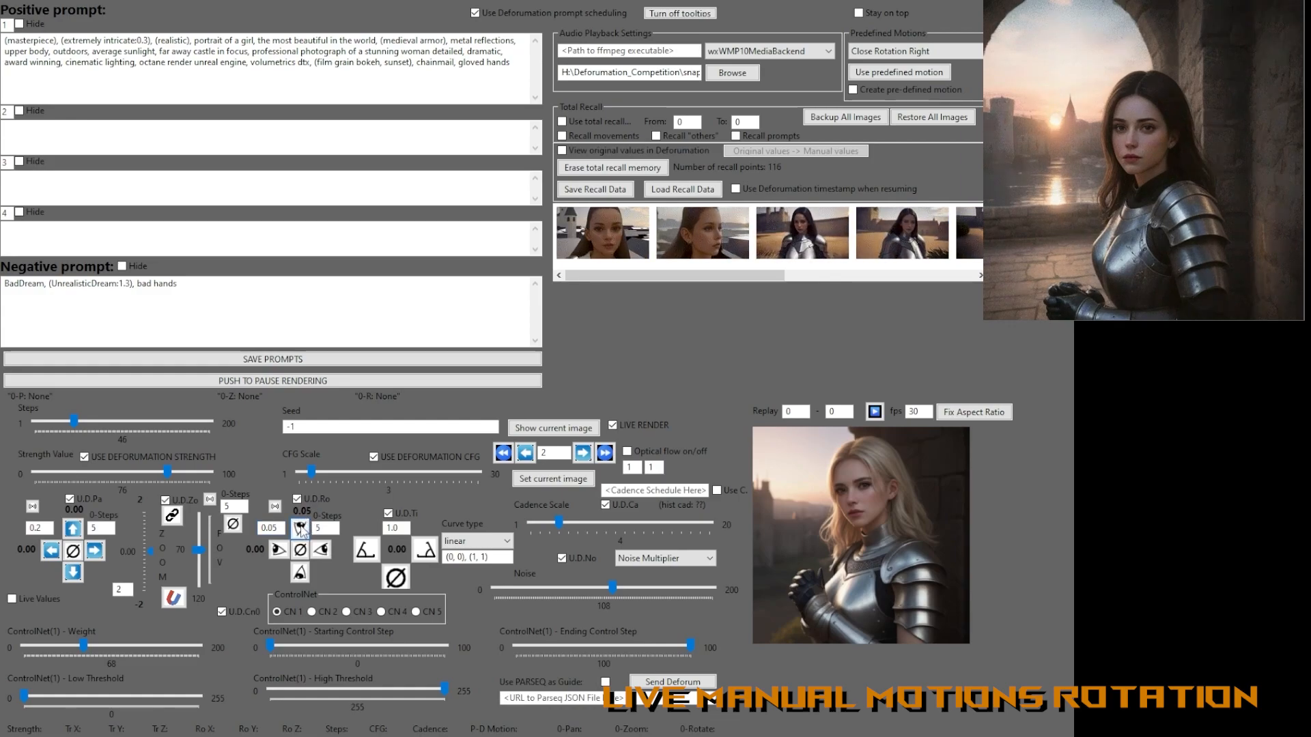
left_click(303, 530)
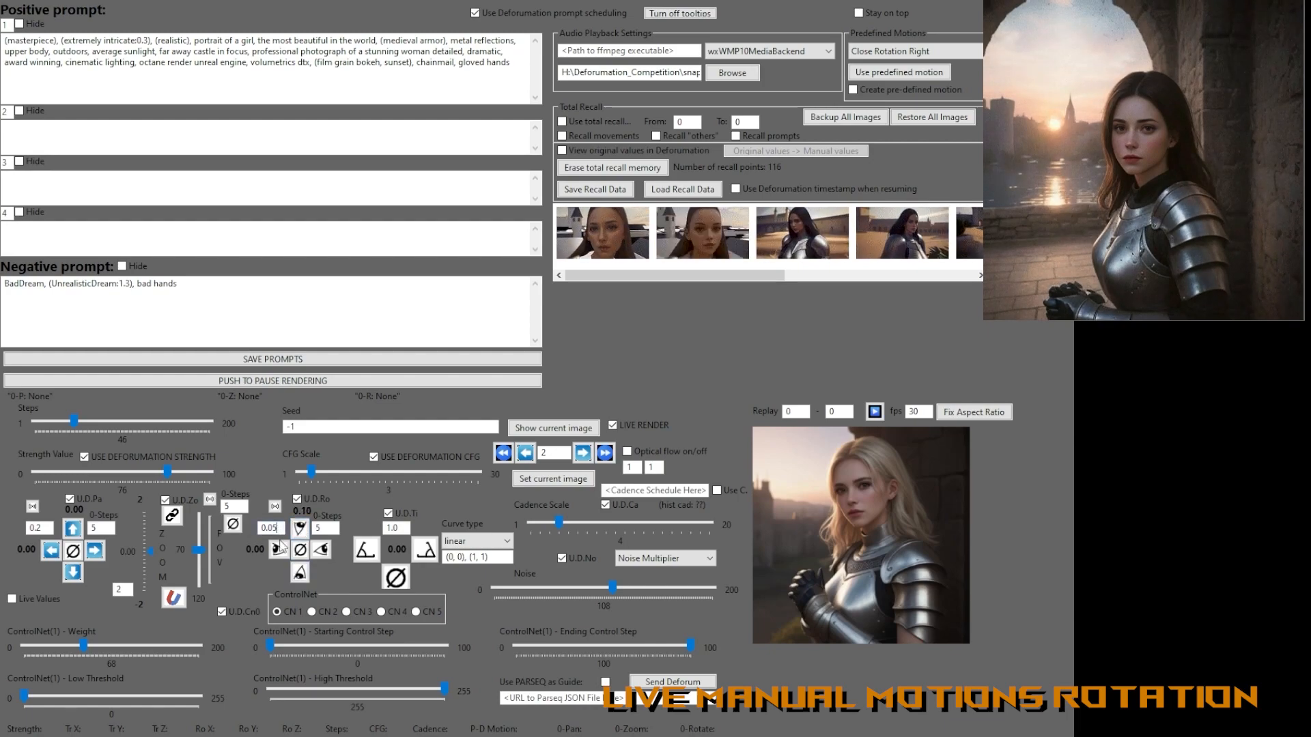
left_click(301, 573)
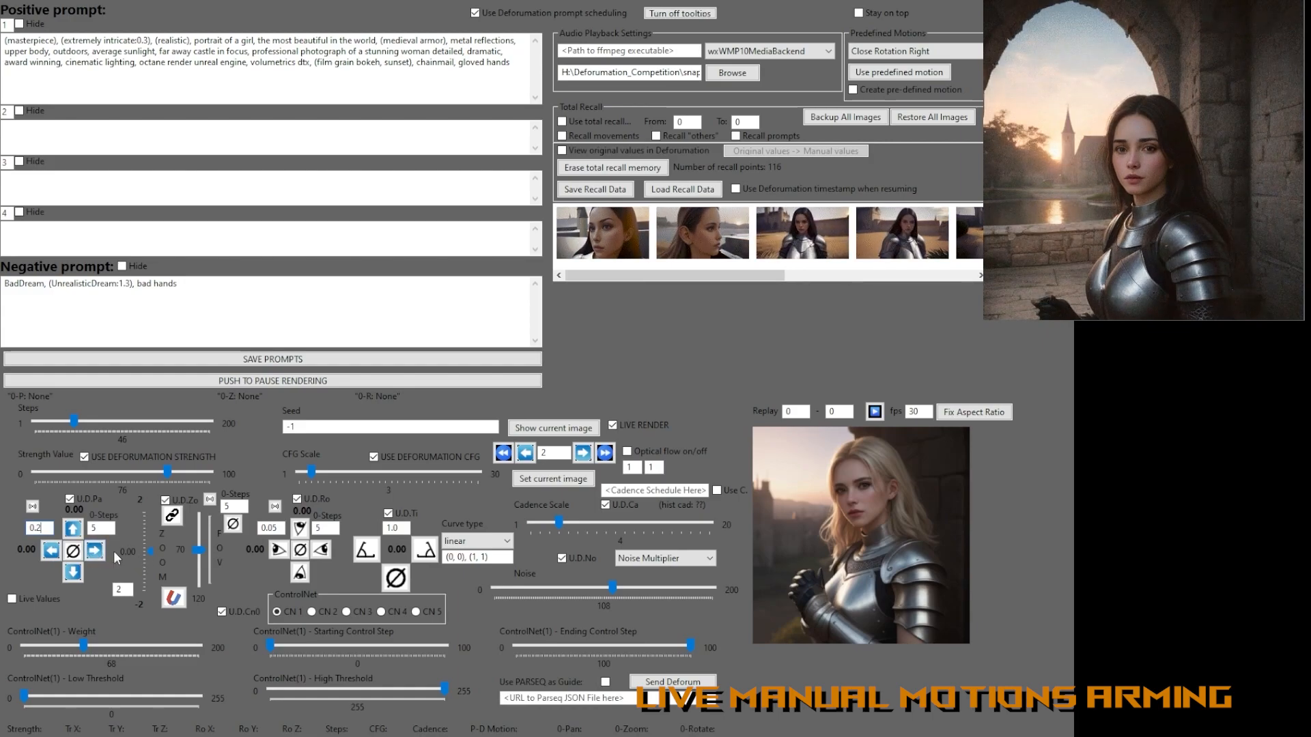
Arm the panning controls and set the armed horizontal pan to 2.00.
left_click(31, 507)
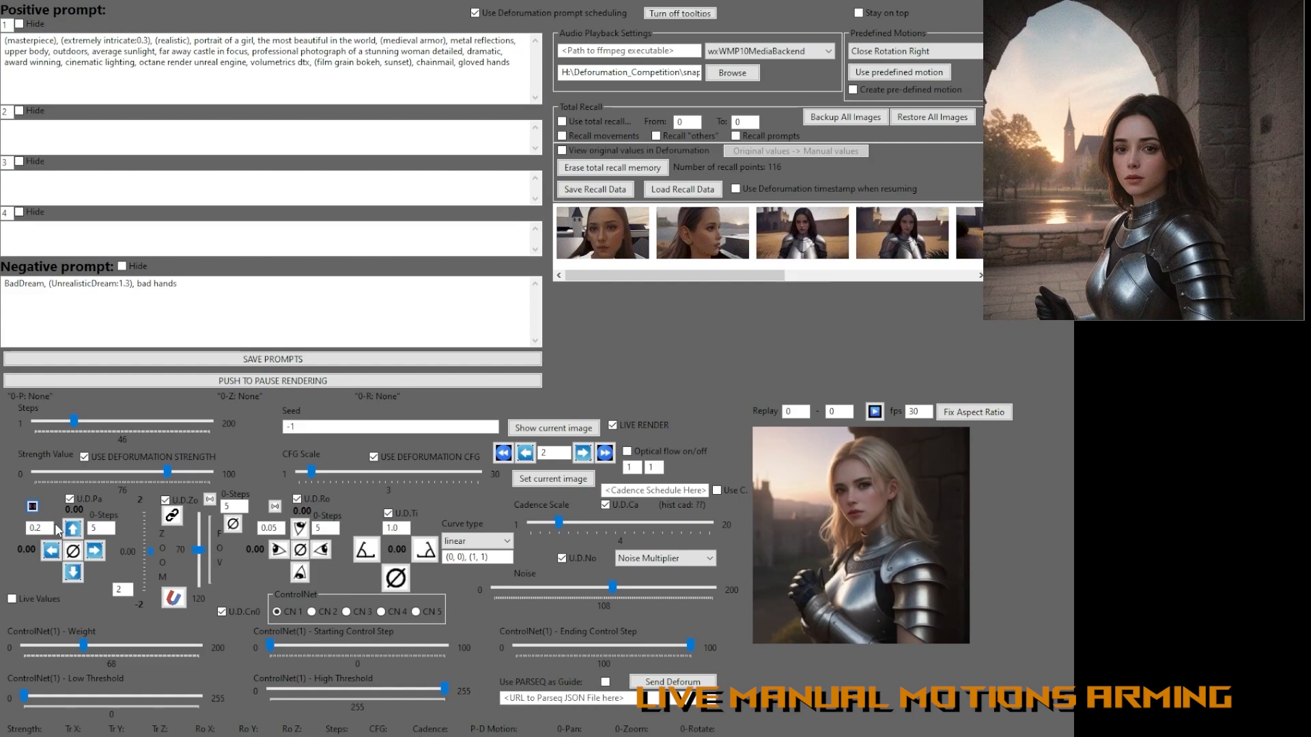
left_click(96, 551)
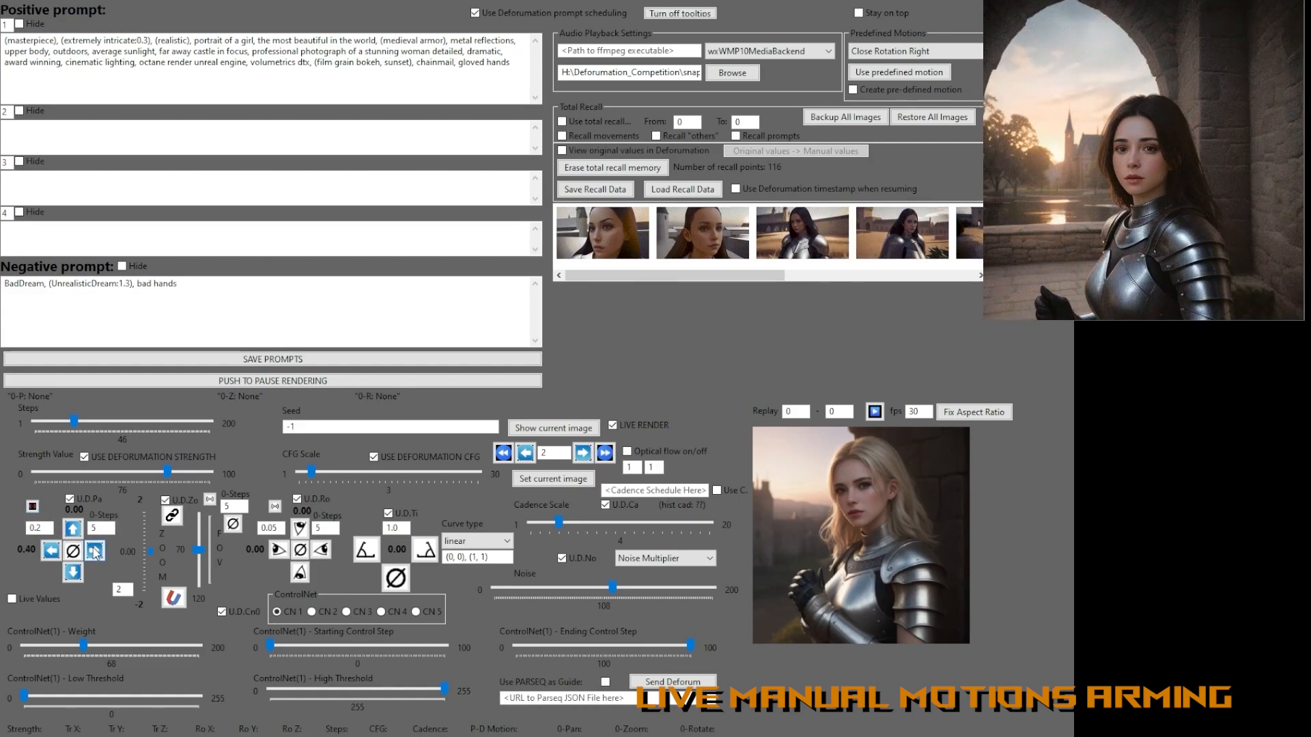
left_click(95, 551)
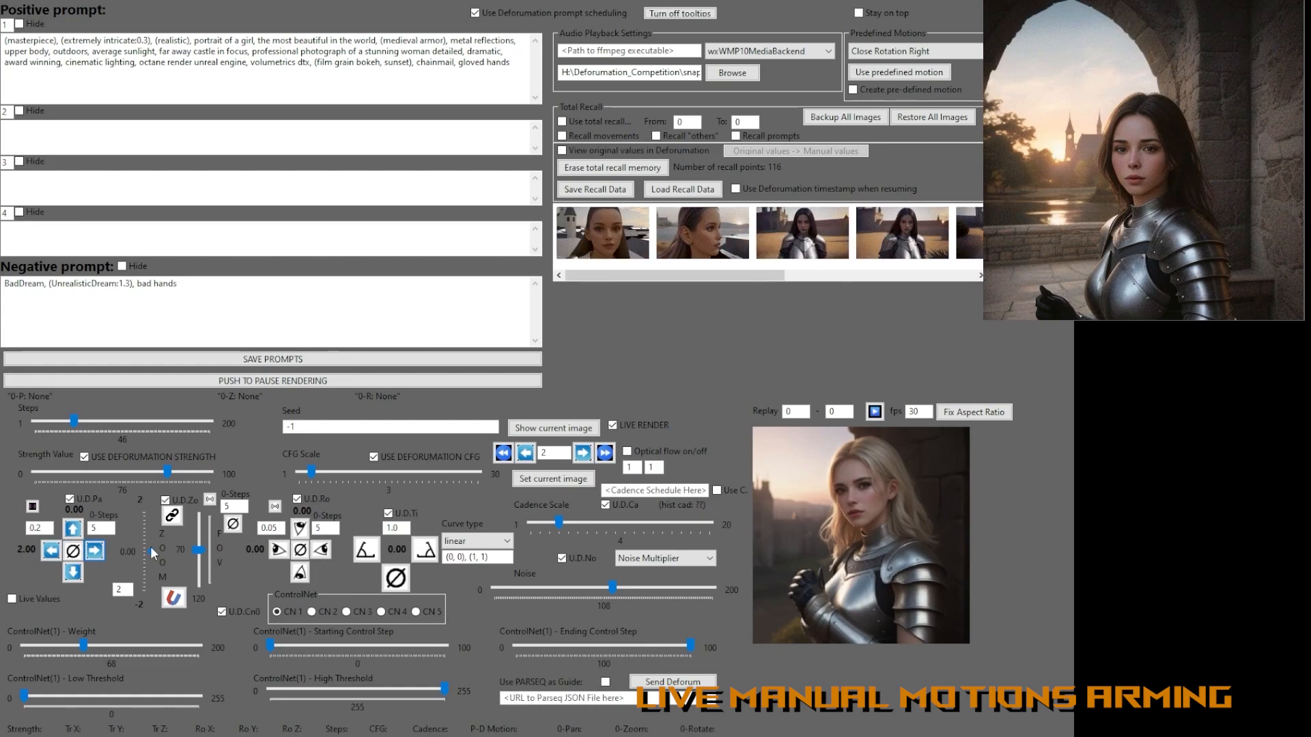
Step the armed horizontal pan leftward and raise it back to 2.00.
left_click(51, 551)
left_click(52, 551)
left_click(51, 551)
left_click(52, 551)
left_click(51, 551)
left_click(52, 551)
left_click(51, 551)
left_click(95, 553)
left_click(95, 556)
left_click(96, 556)
left_click(96, 556)
left_click(96, 557)
left_click(96, 556)
left_click(96, 556)
left_click(96, 557)
left_click(96, 556)
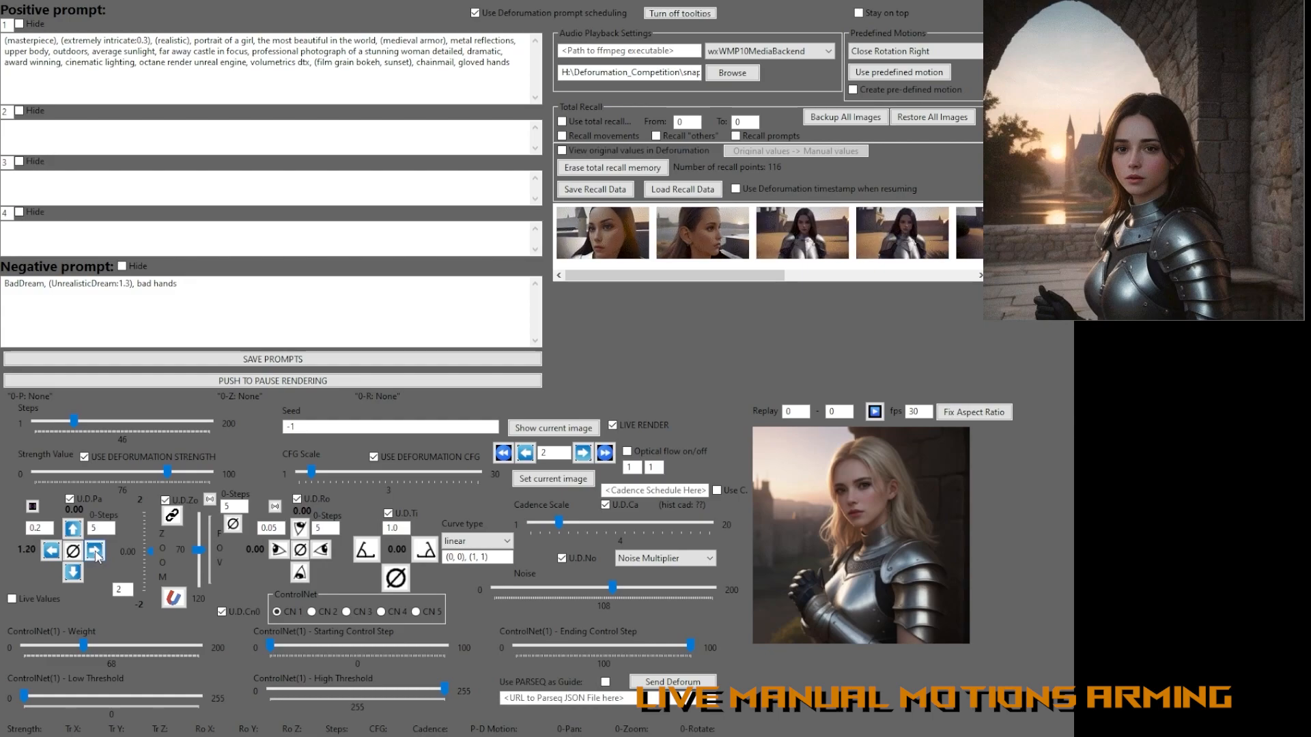
left_click(95, 553)
left_click(96, 553)
left_click(95, 554)
left_click(95, 553)
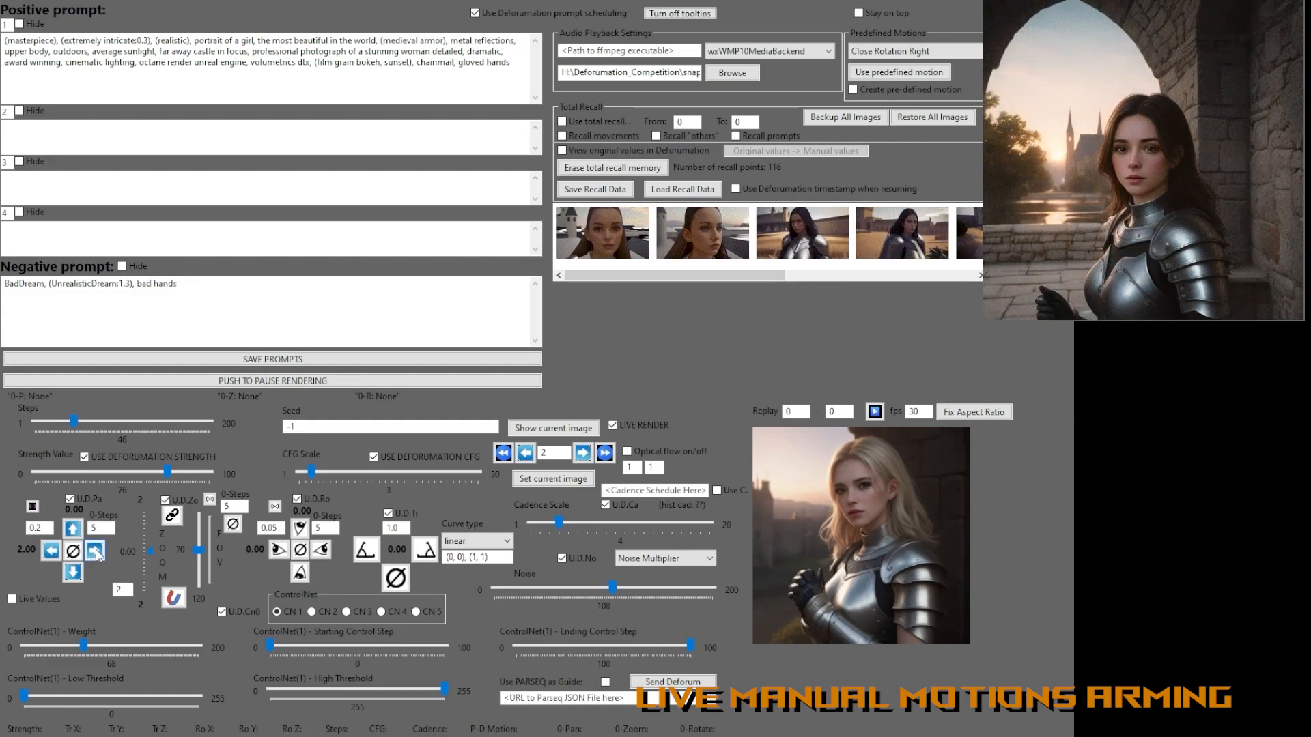
Switch pan arming off and on to compare the live and armed pan values, leaving panning armed.
left_click(33, 506)
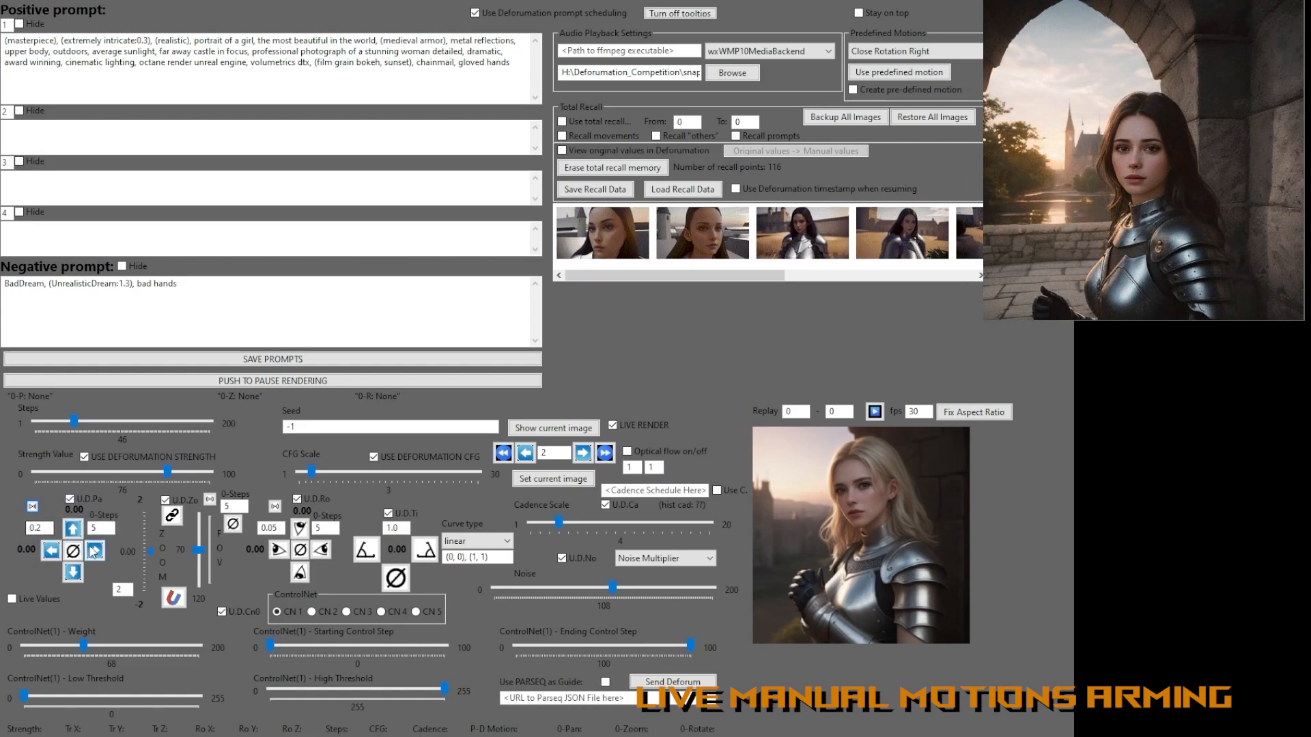
left_click(32, 507)
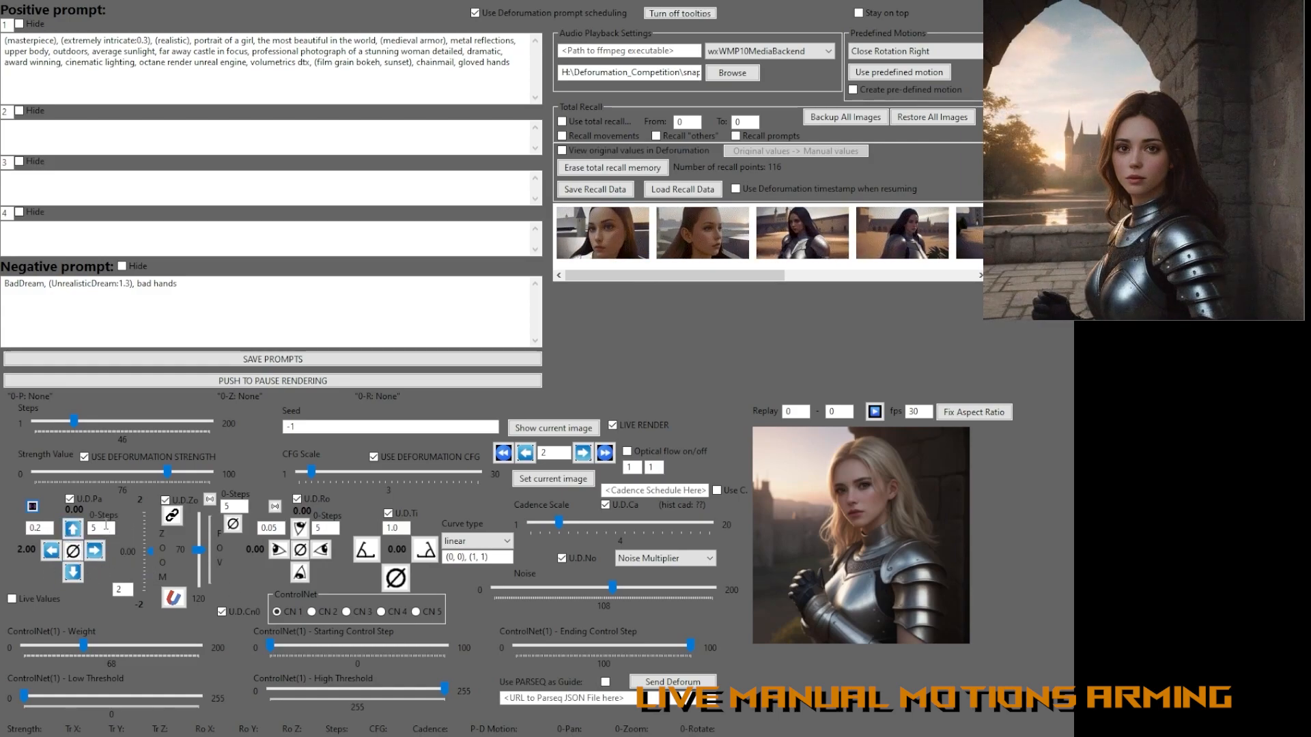
left_click(32, 506)
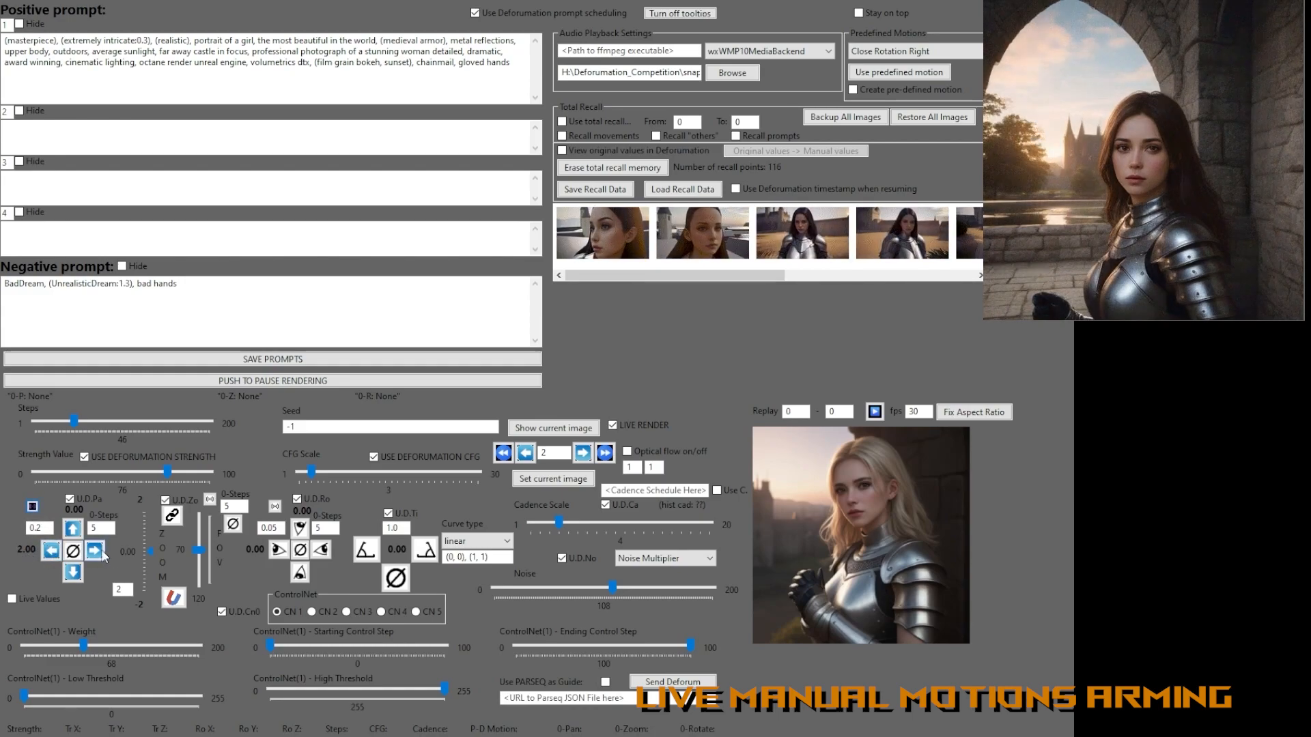
left_click(33, 506)
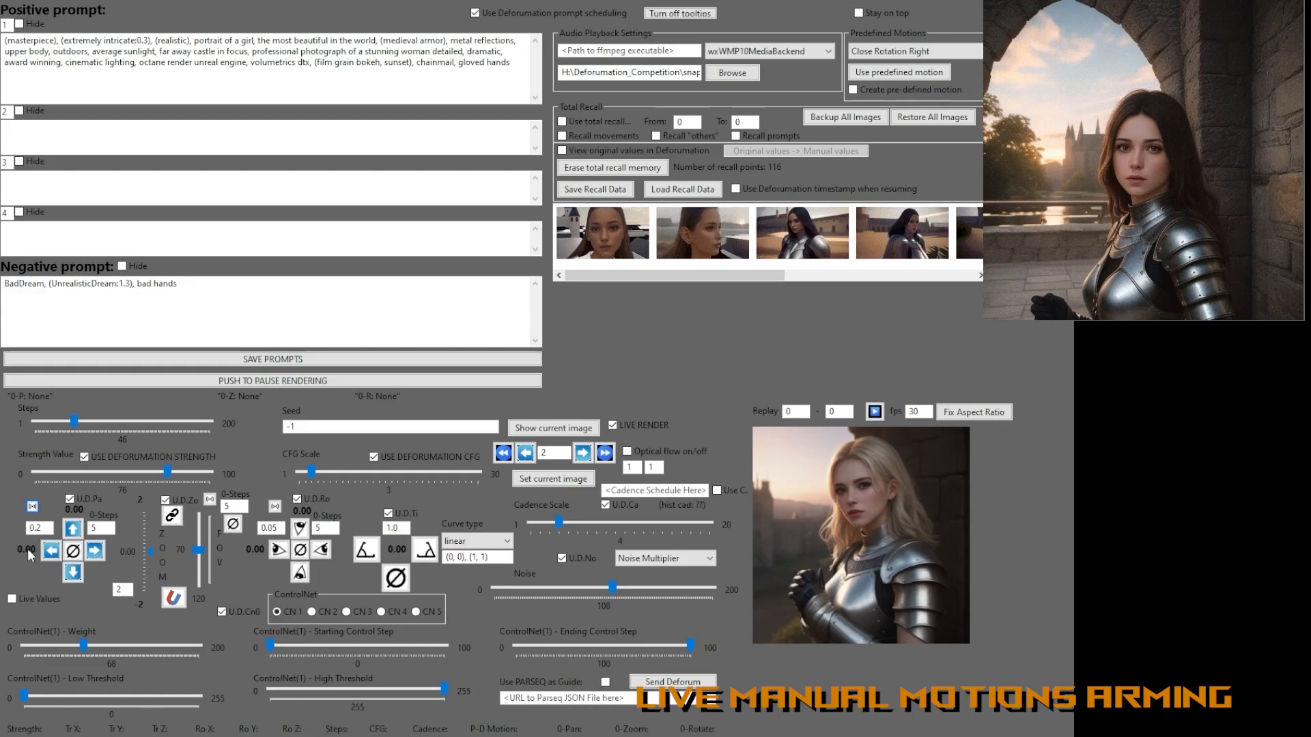
left_click(33, 506)
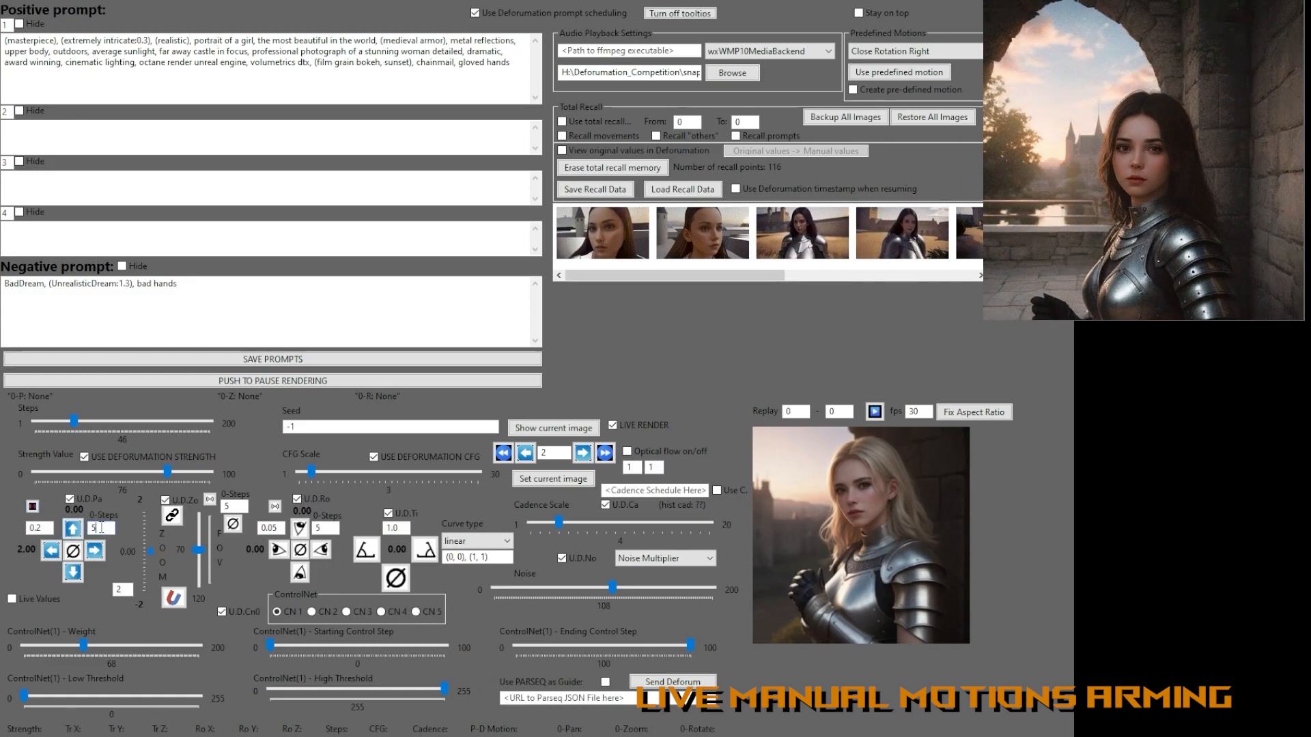
Set the pan's 0-Steps to 30 and pause the rendering.
double_click(97, 528)
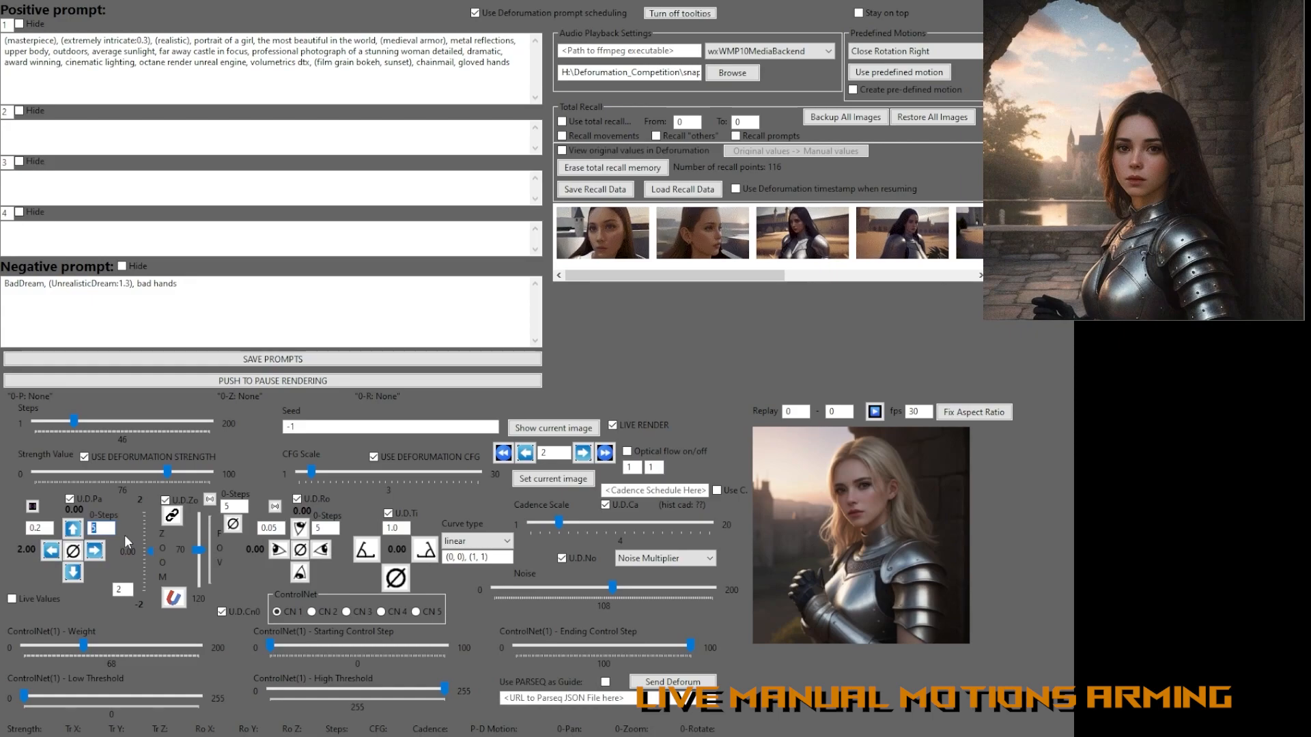
type("30")
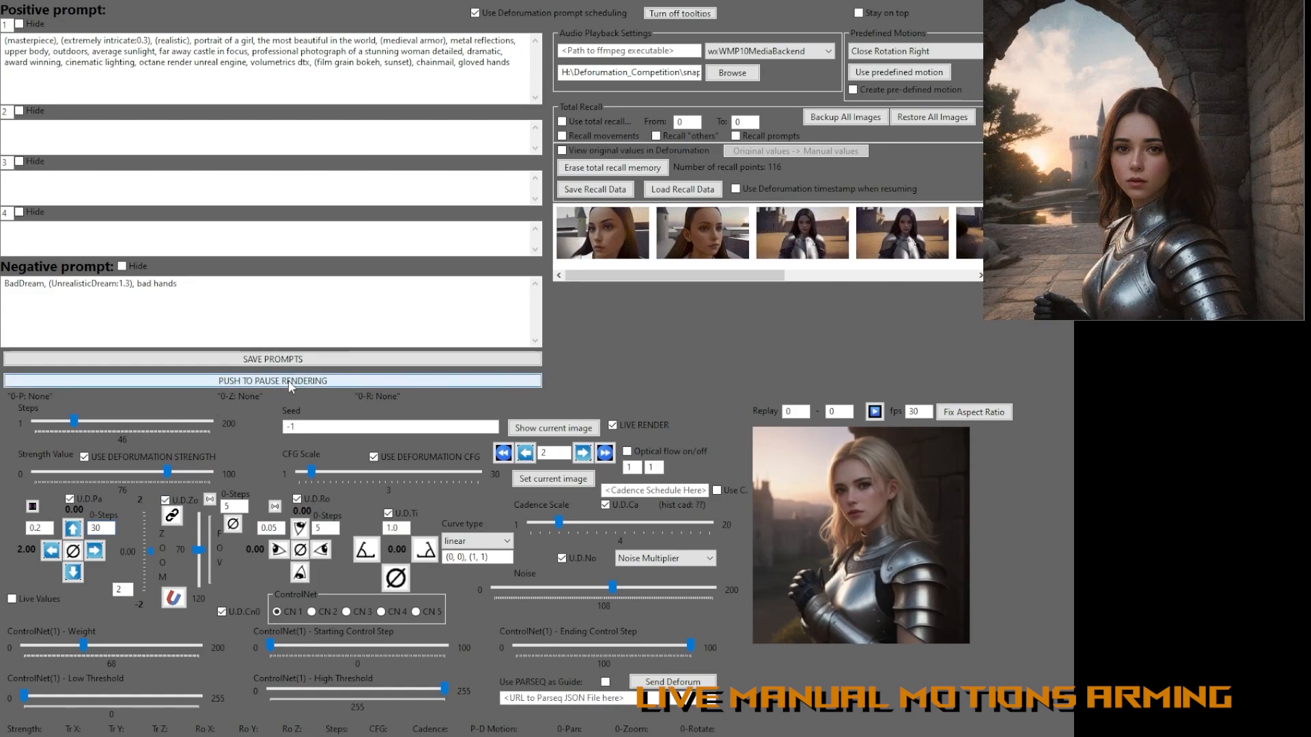
left_click(236, 381)
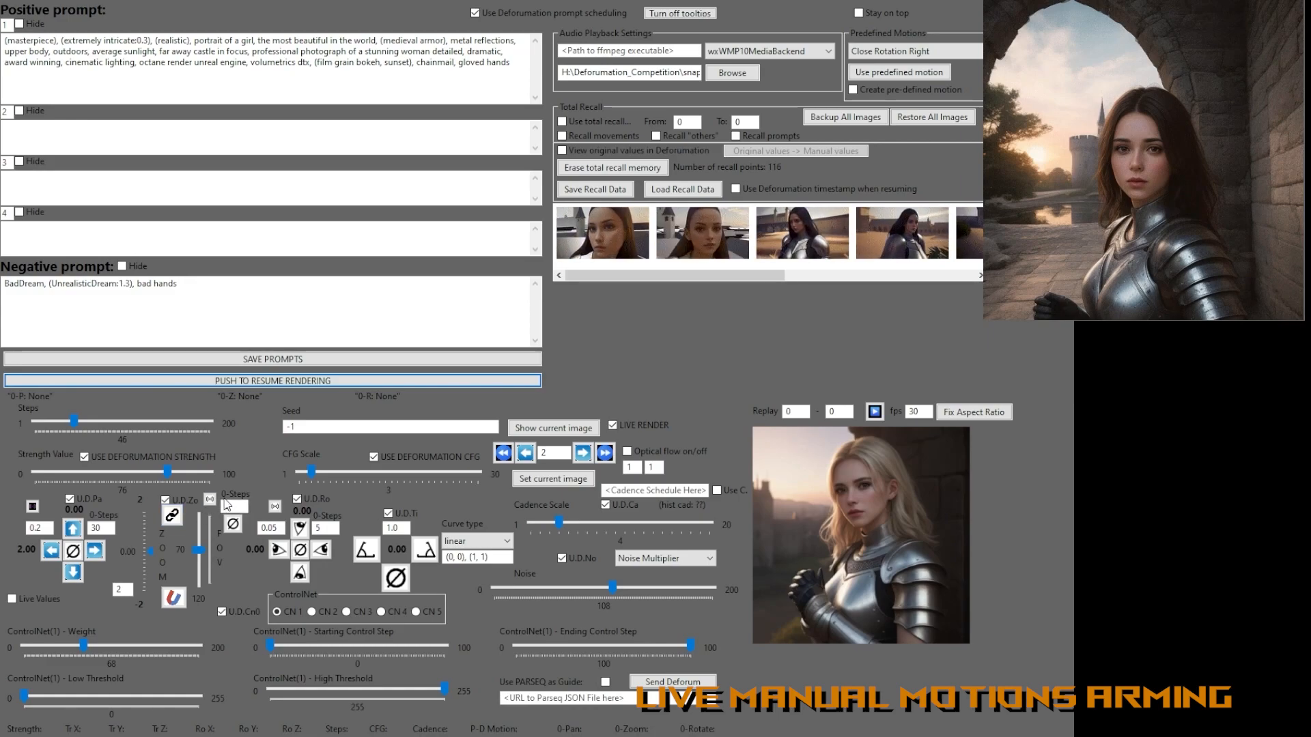
type("5")
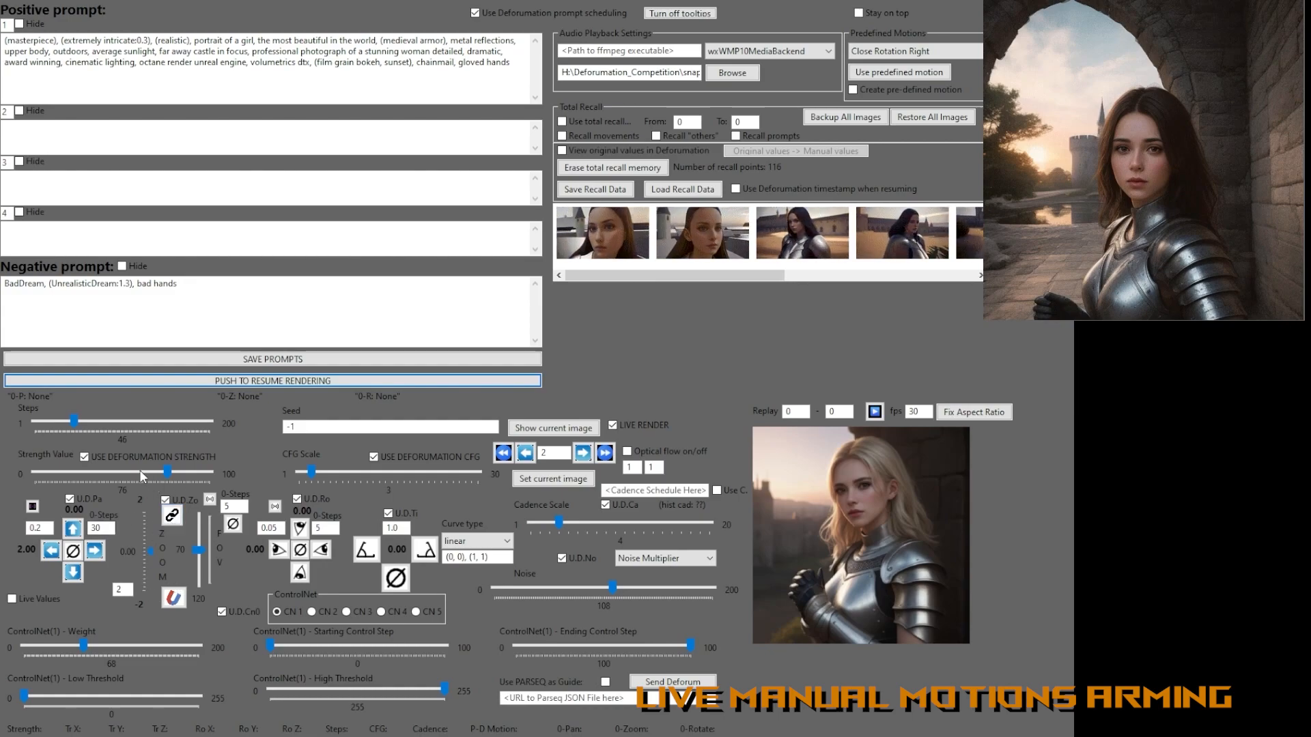
Bring up the current frame and start the armed horizontal pan transition from 0.00 to 2.00 over 30 steps.
left_click(549, 478)
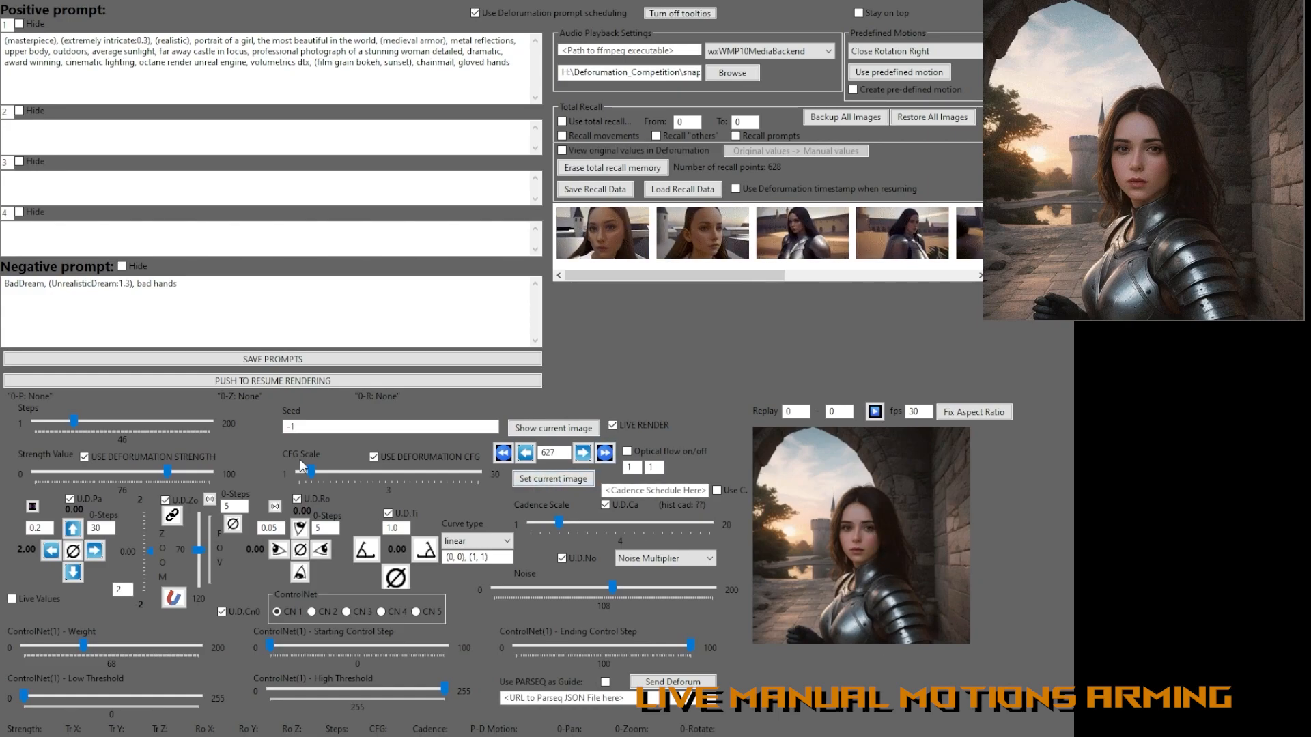
left_click(73, 551)
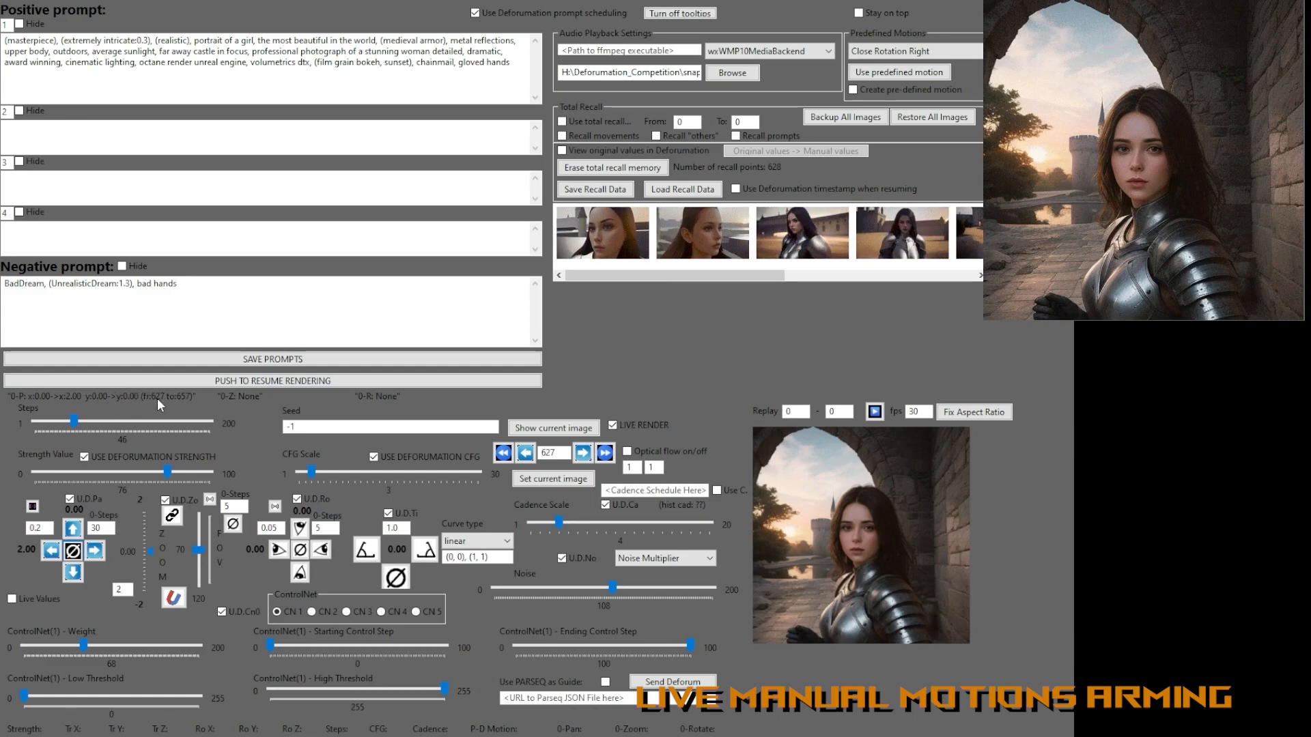
double_click(560, 453)
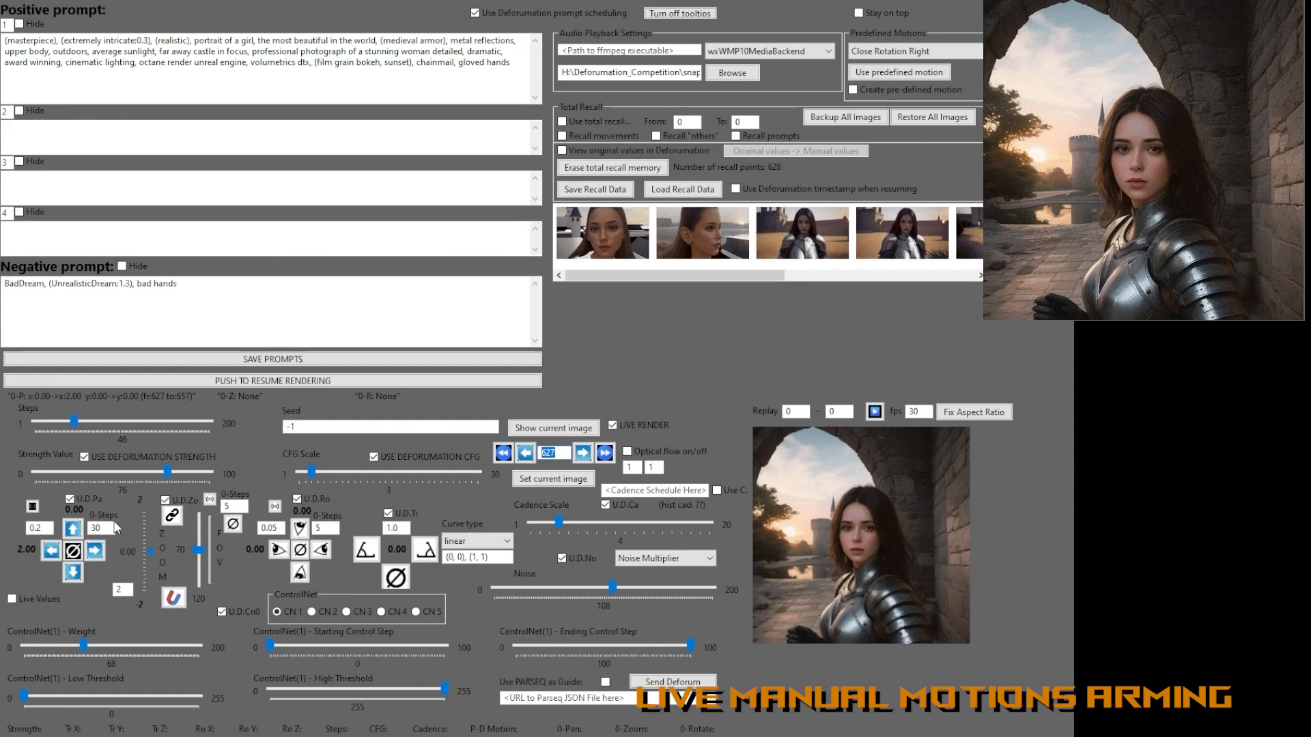
double_click(105, 529)
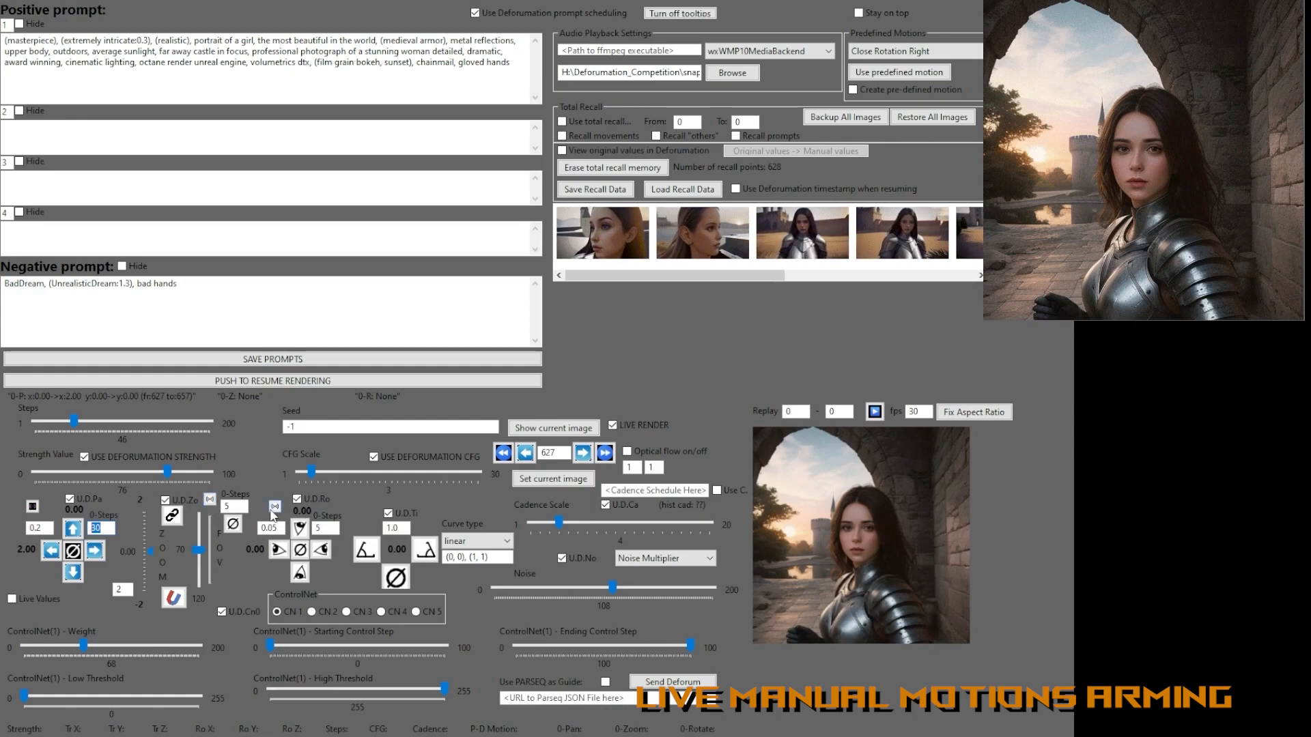
Arm the zoom, set the armed zoom to 0.44 and set its 0-Steps to 60.
left_click(208, 502)
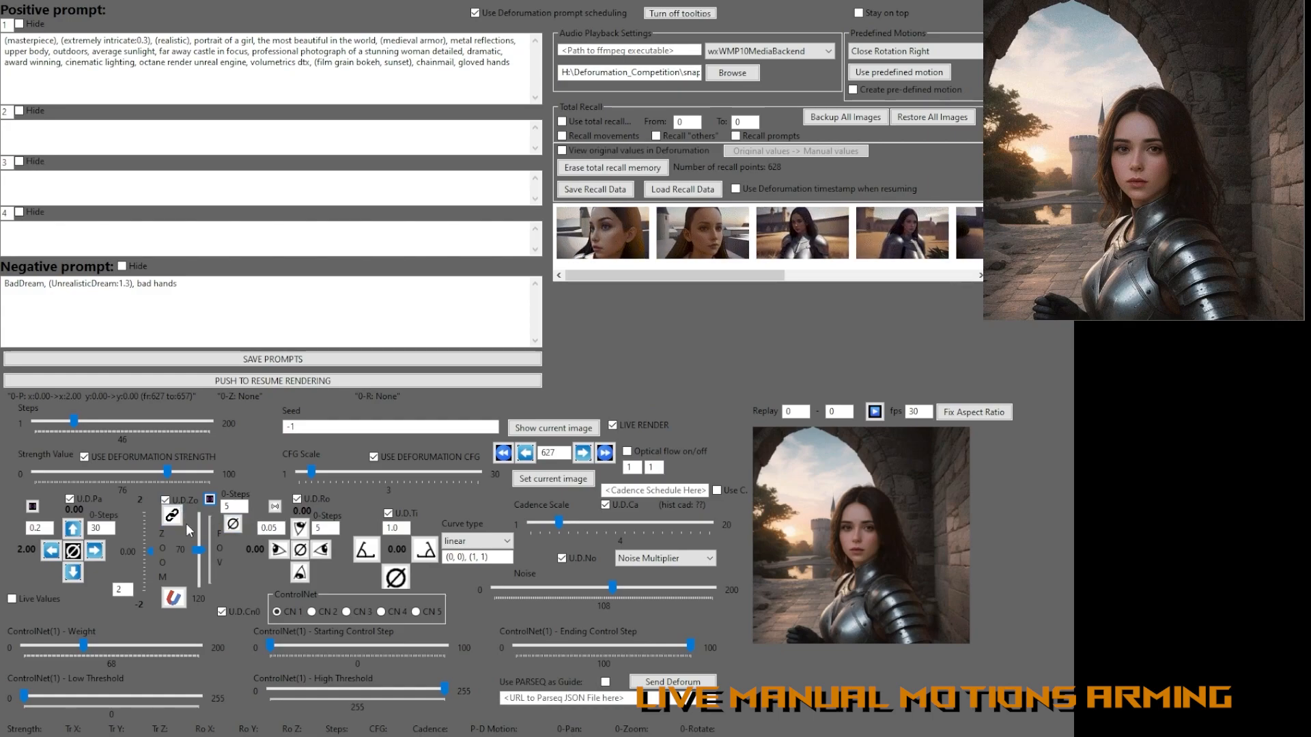
left_click_drag(151, 549, 150, 546)
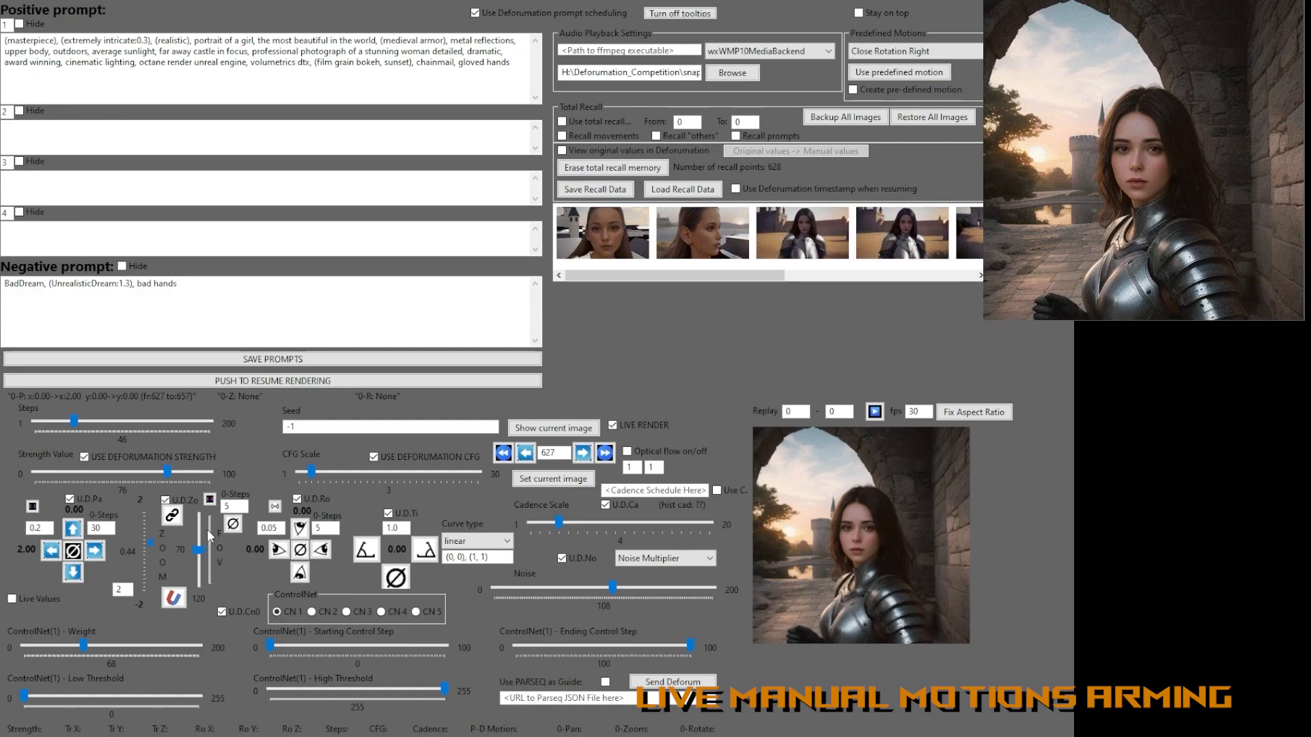
left_click_drag(237, 508, 209, 510)
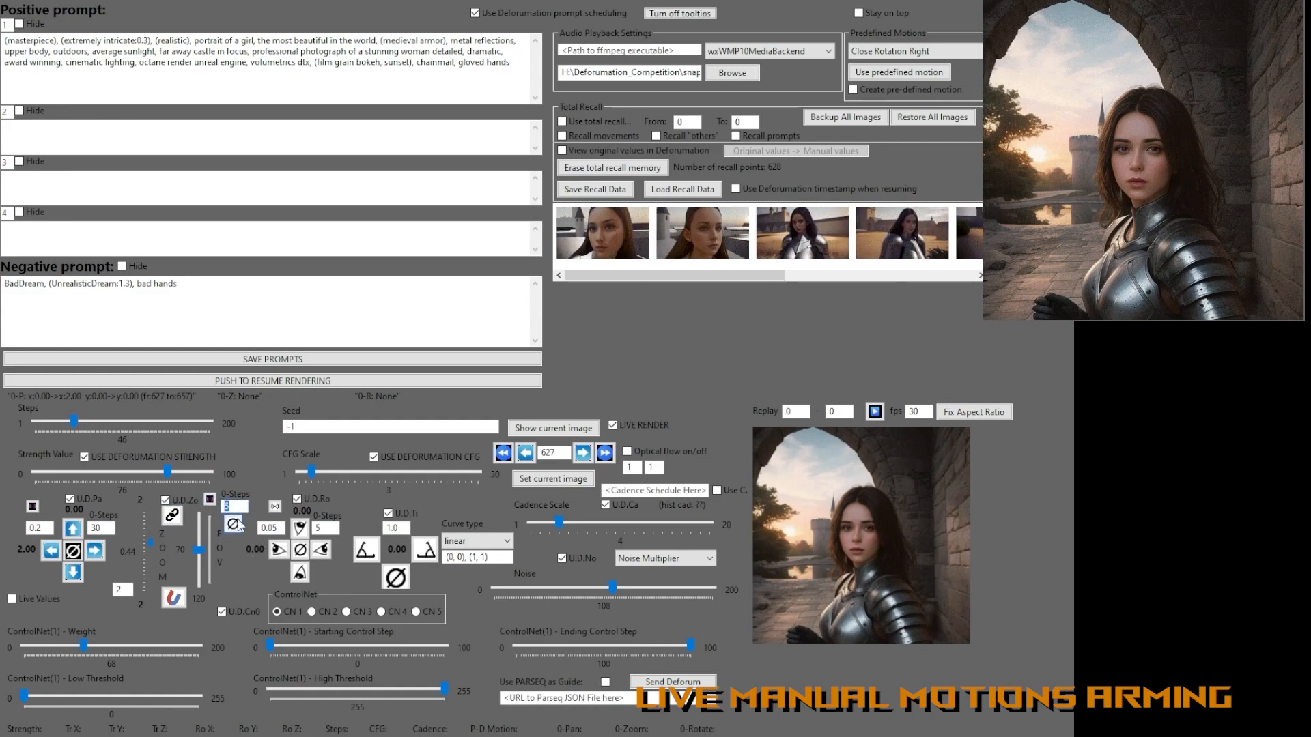
type("60")
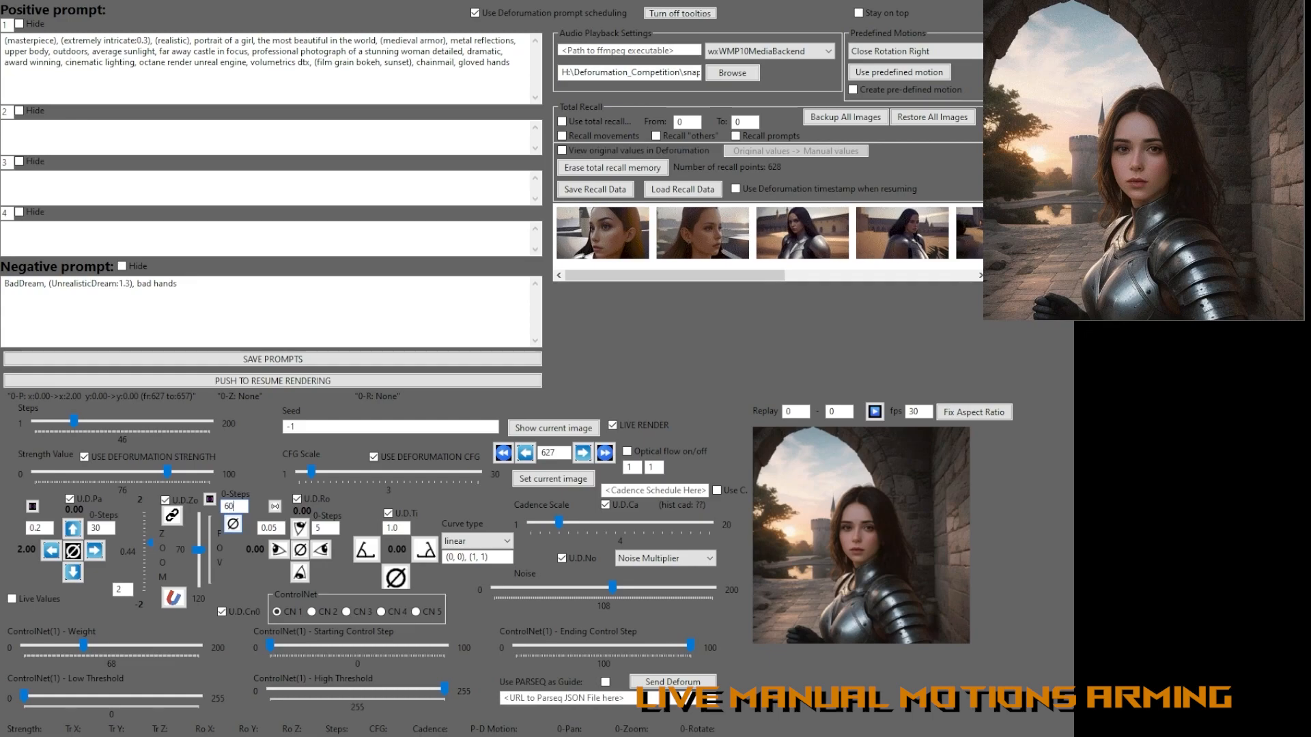
left_click(210, 500)
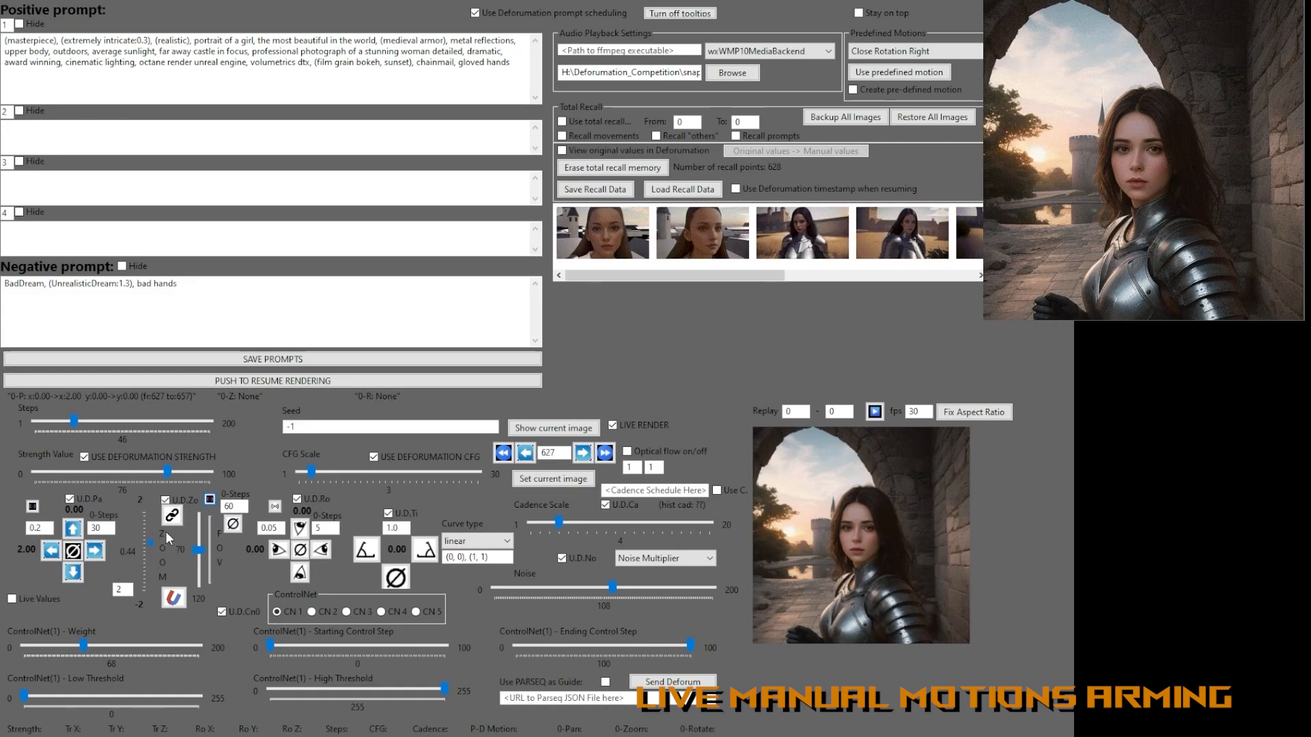
Start the armed zoom transition from 0.00 to 0.44 over 60 steps.
double_click(230, 506)
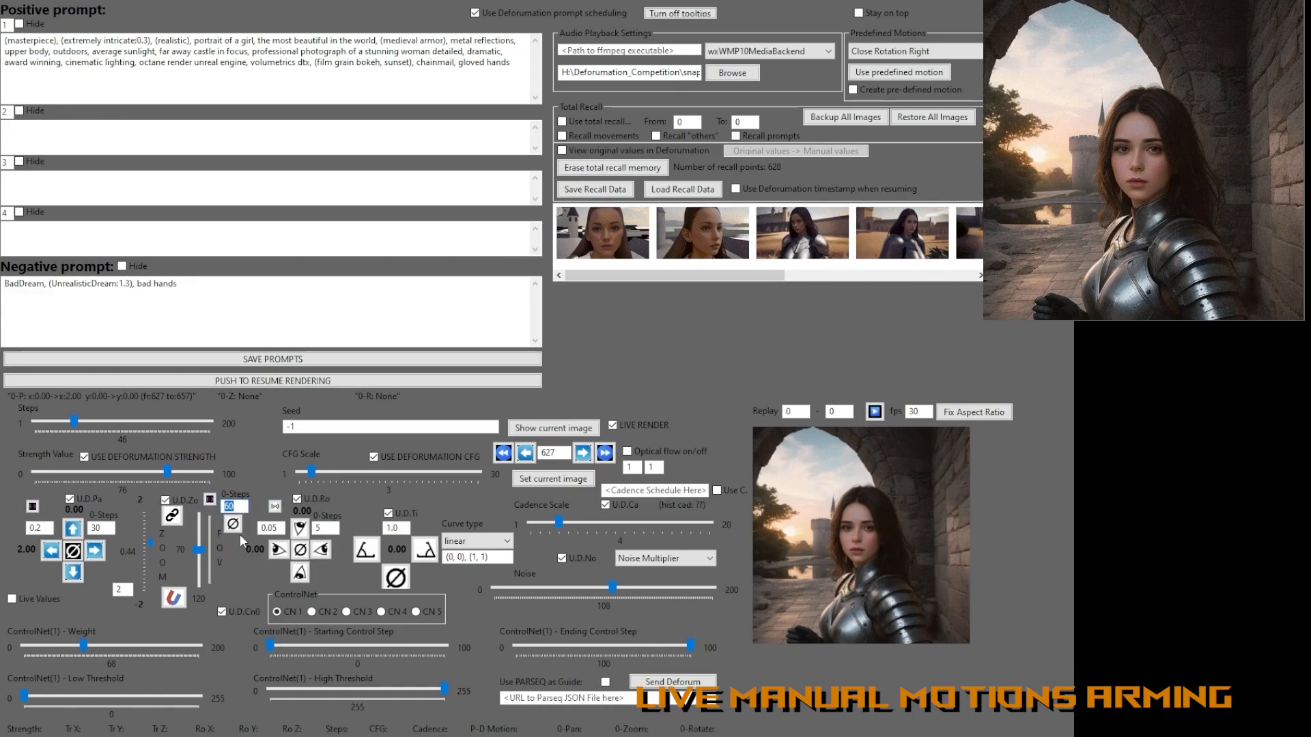
key("Home")
type("-")
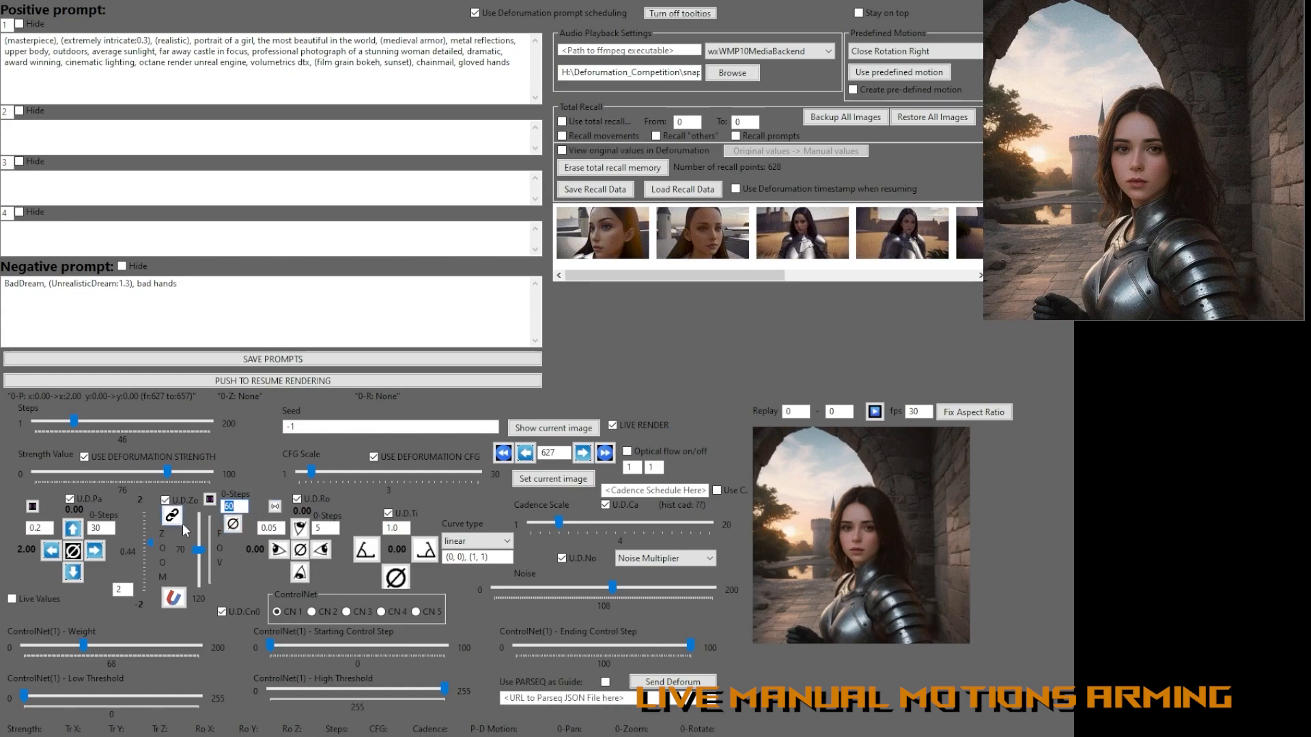
left_click(233, 525)
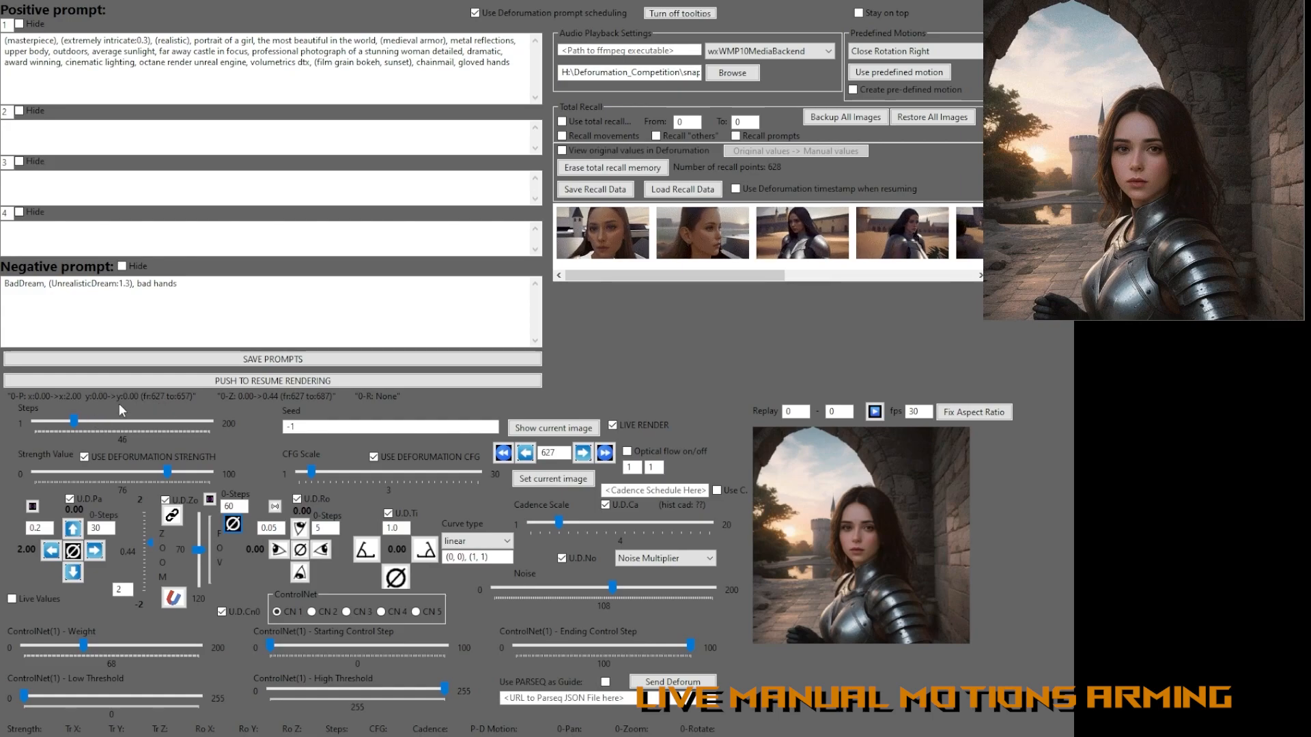
Arm the rotation and start its horizontal transition from 0.00 to -0.15 over 60 steps.
left_click(232, 526)
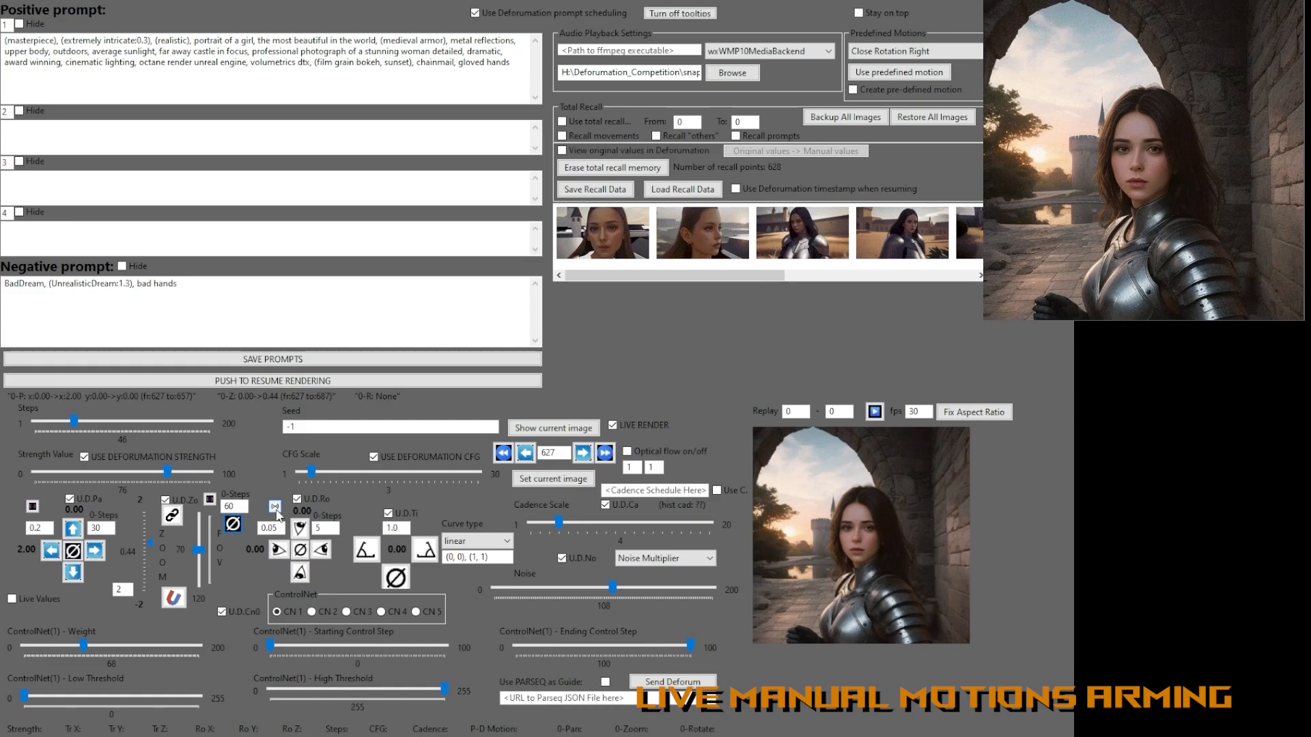
left_click(278, 550)
left_click(278, 551)
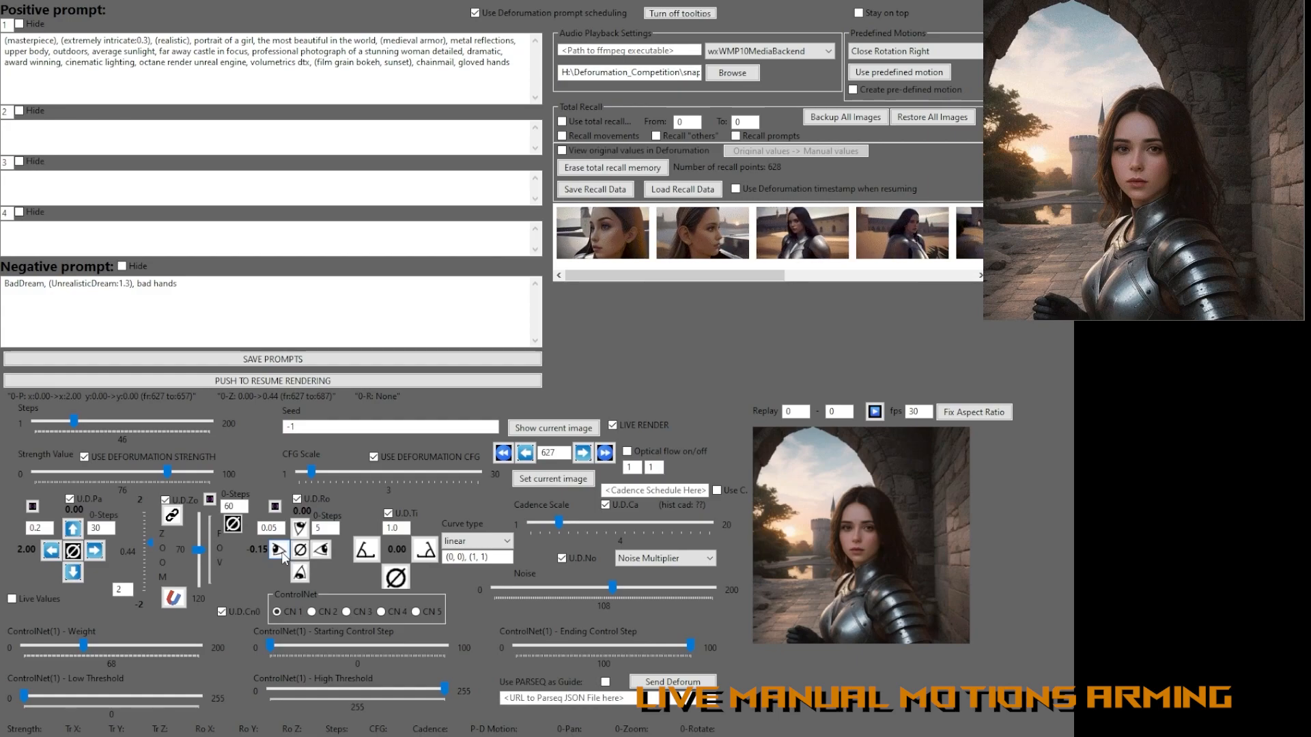
left_click(280, 551)
double_click(330, 529)
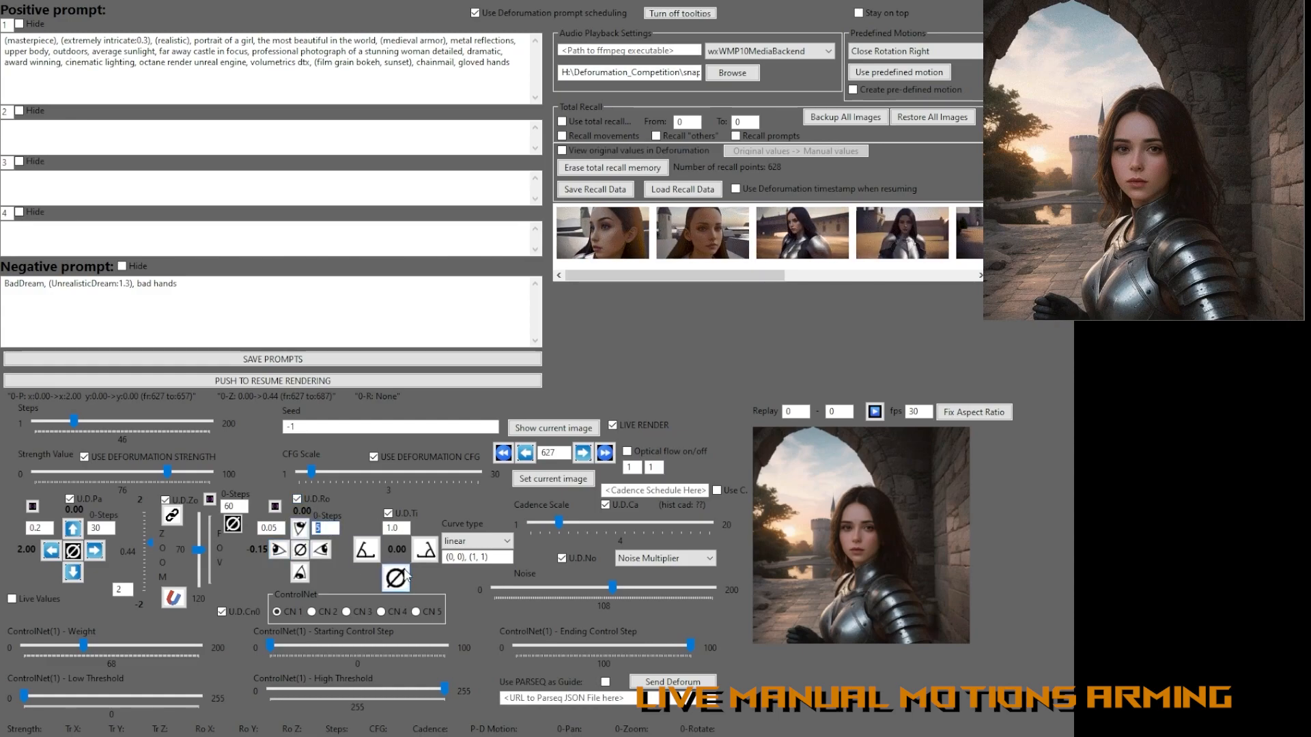
type("60")
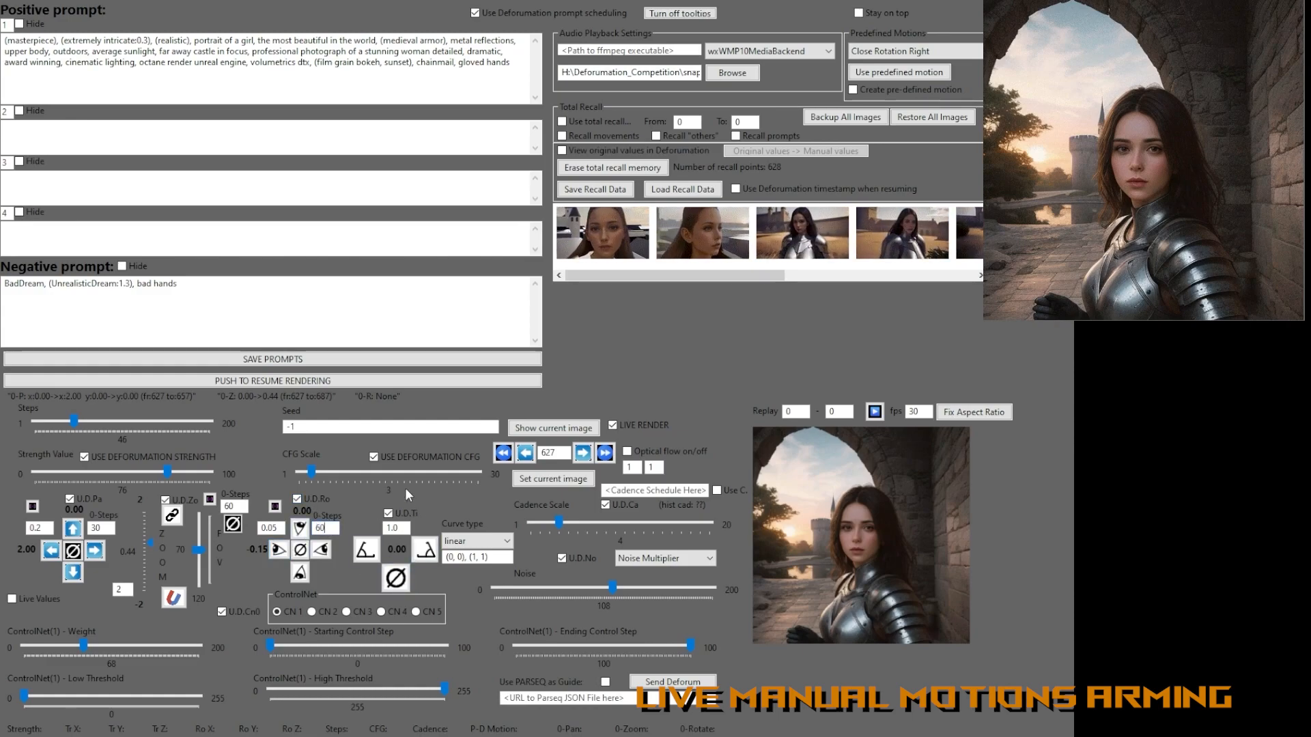
left_click(301, 550)
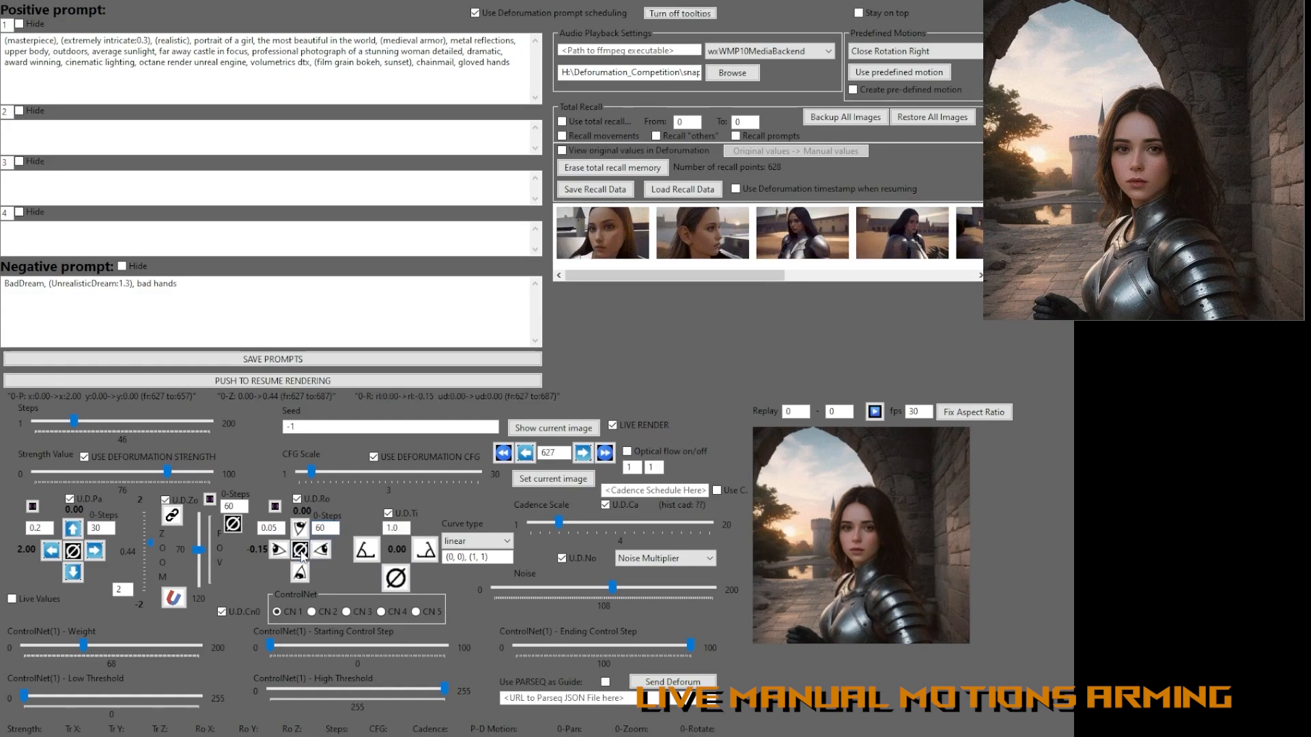
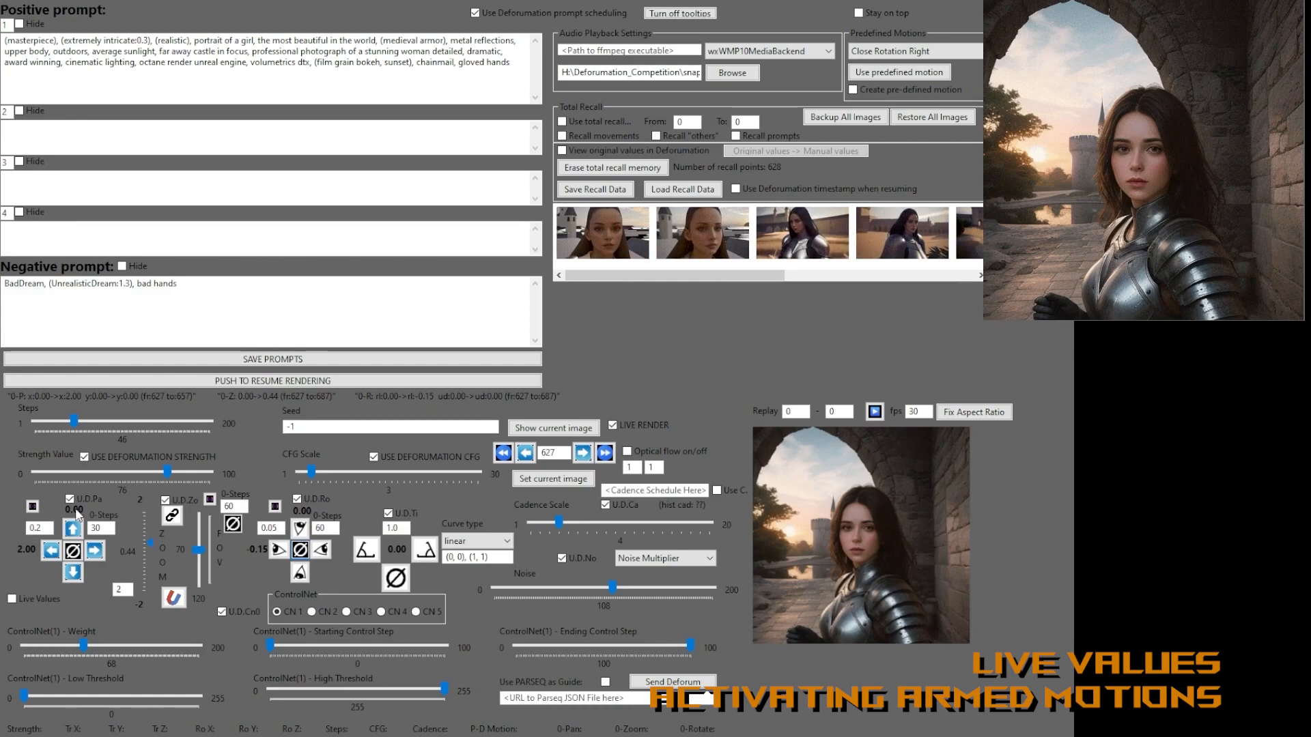
Turn on Live Values and switch the rotation, zoom and pan out of arming mode.
left_click(12, 600)
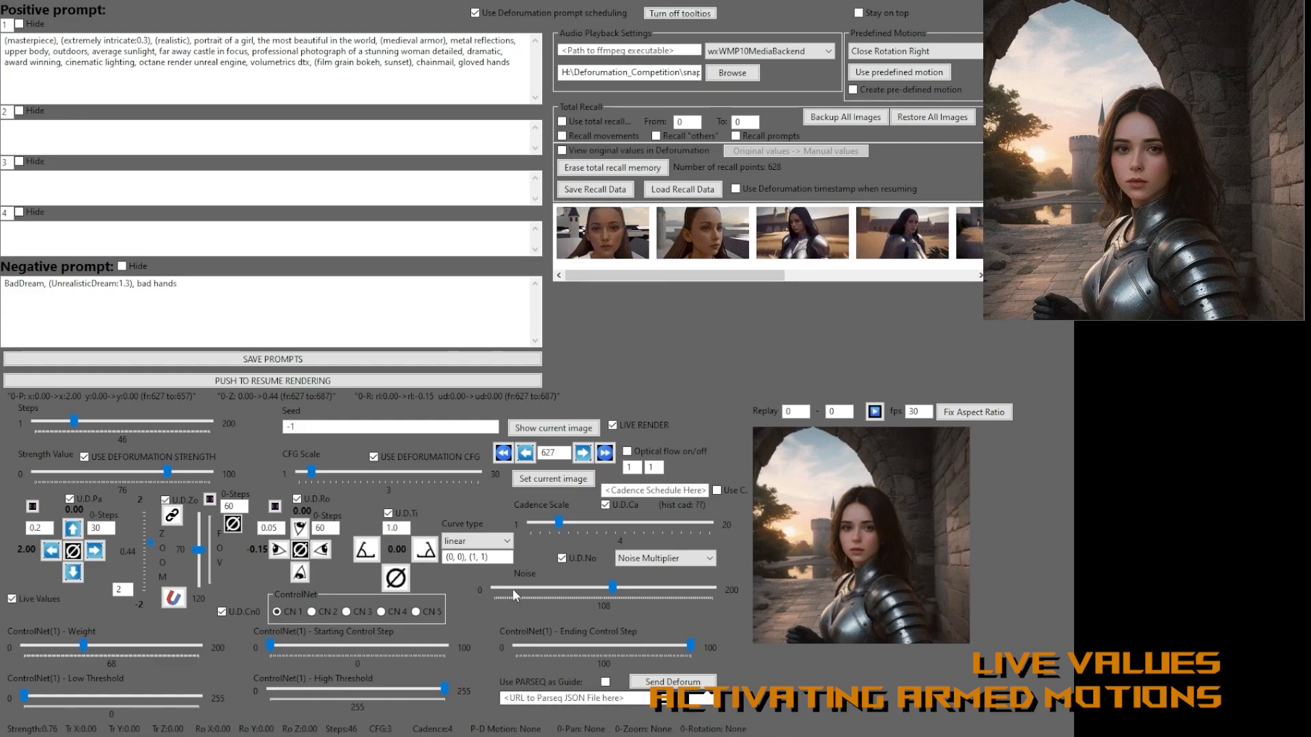
left_click(275, 506)
left_click(210, 499)
left_click(32, 507)
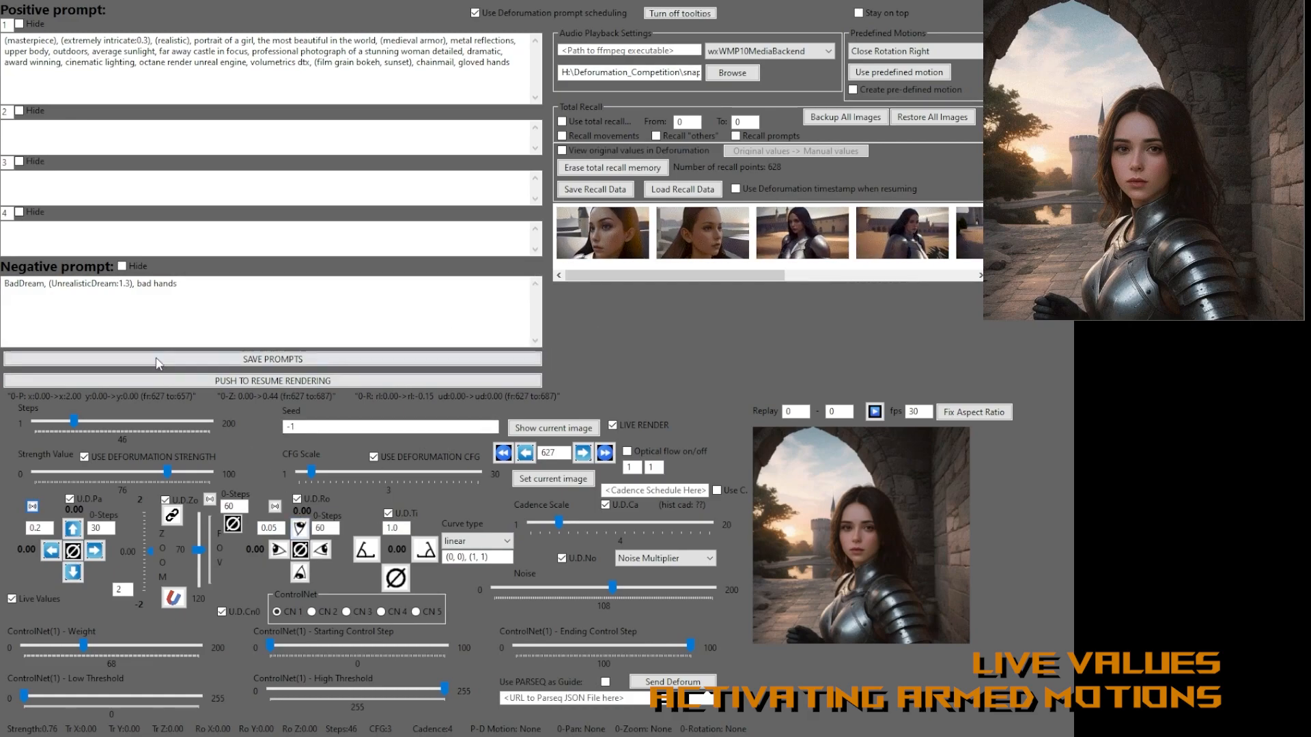
Resume the rendering to run the armed transitions and pause it partway through.
left_click(266, 380)
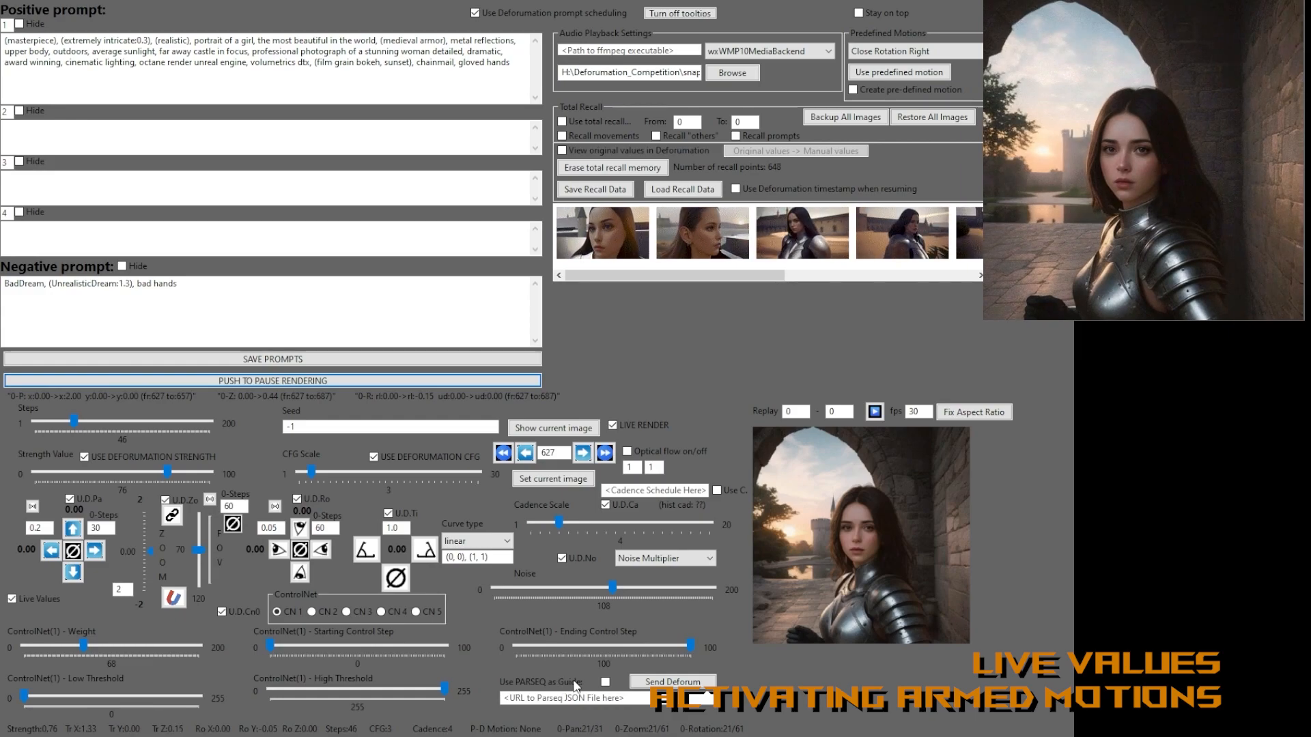
left_click(248, 381)
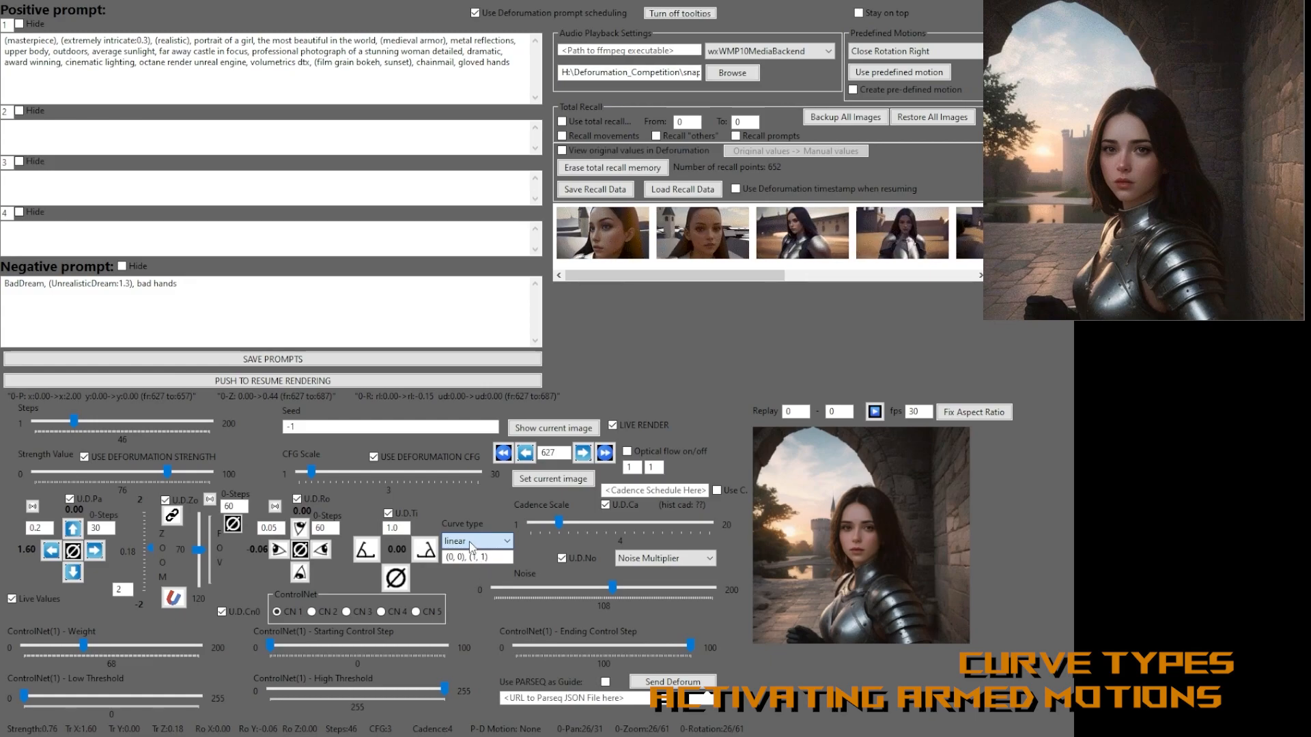
Try the ease-in-out and ease curve types, and return the curve type to linear.
left_click(485, 600)
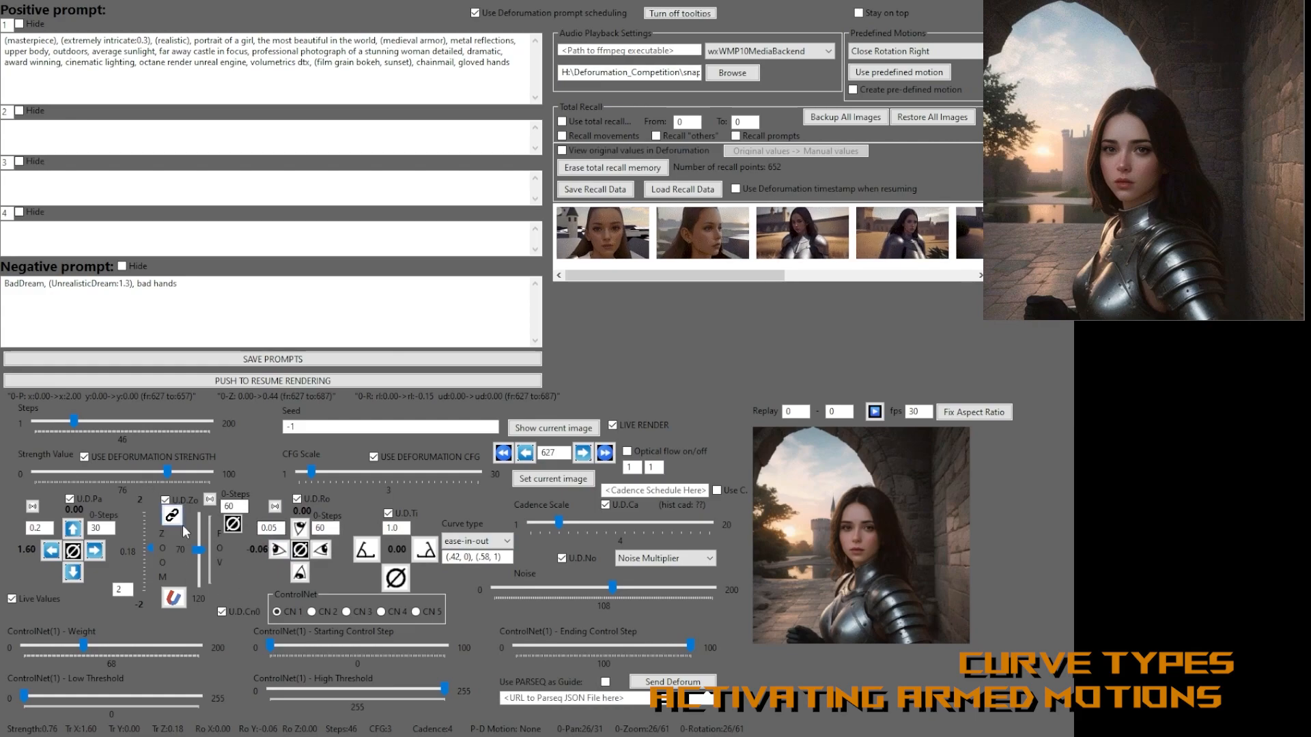
left_click(504, 540)
left_click(497, 540)
left_click(483, 558)
left_click(491, 541)
left_click(476, 596)
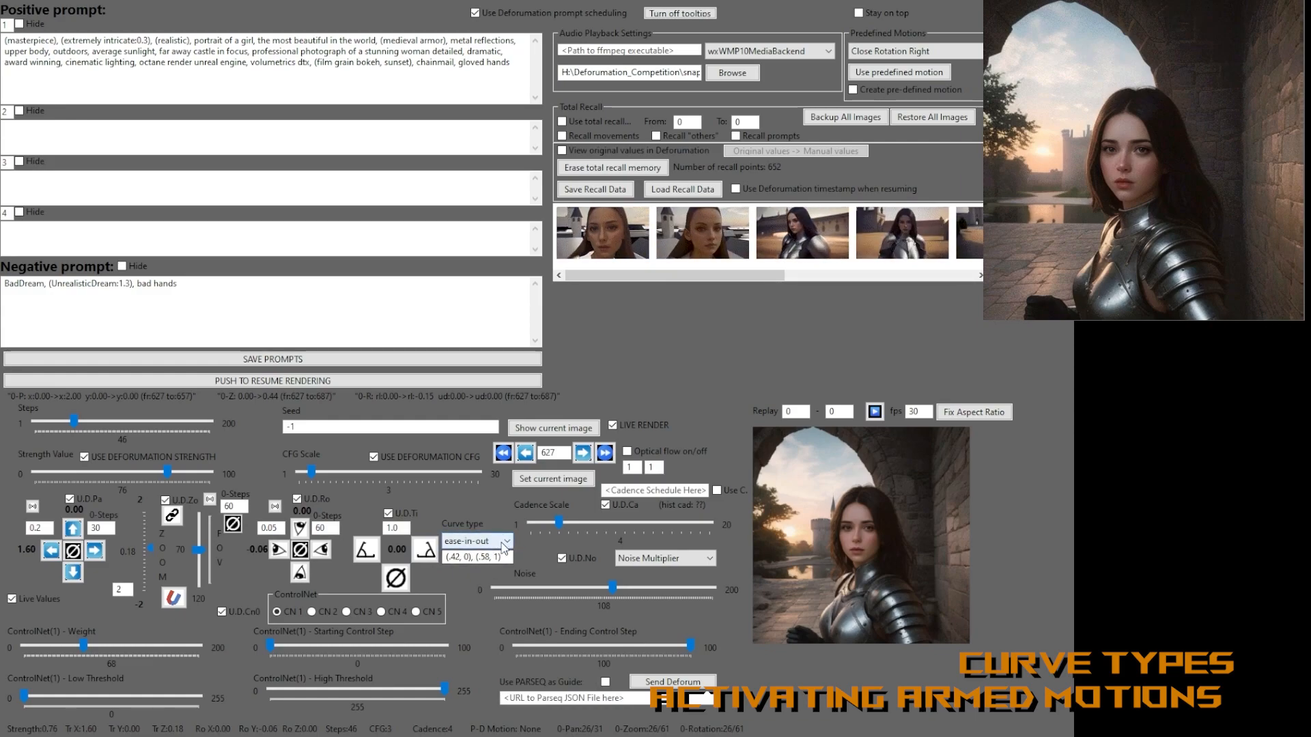
left_click(480, 559)
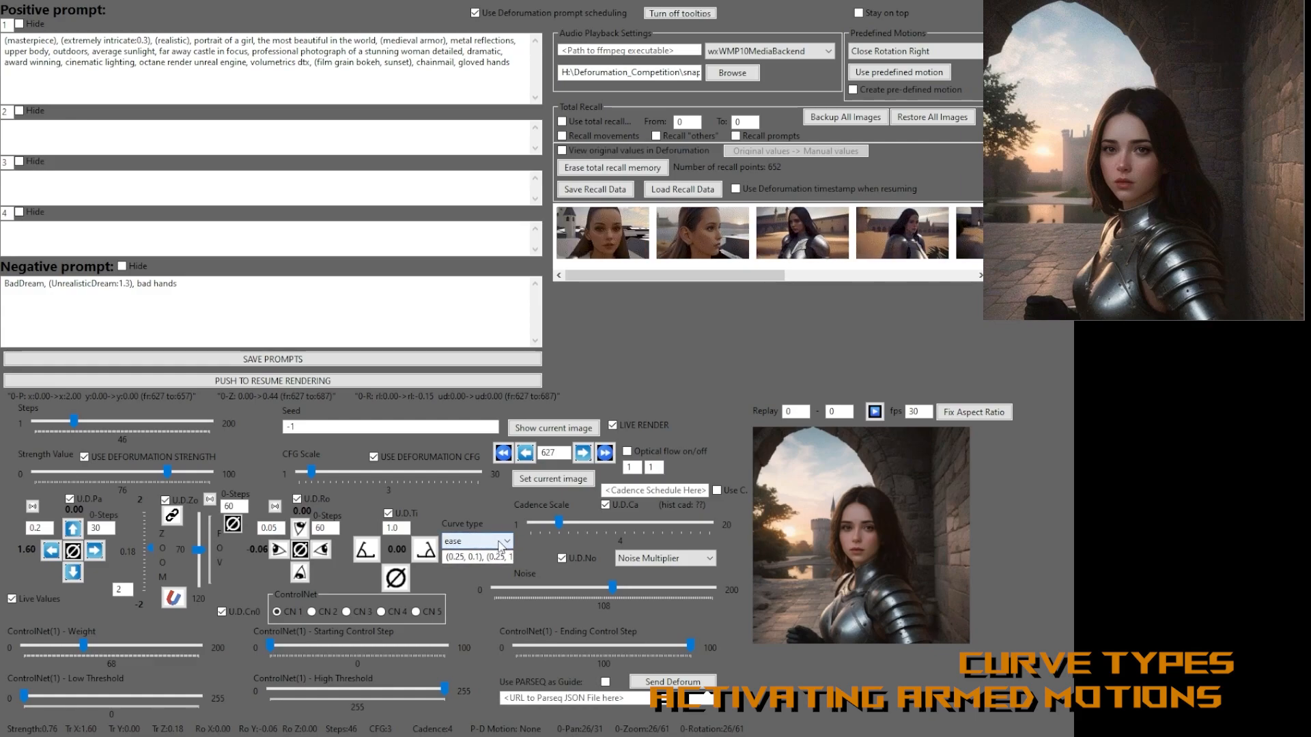
left_click(499, 542)
left_click(468, 568)
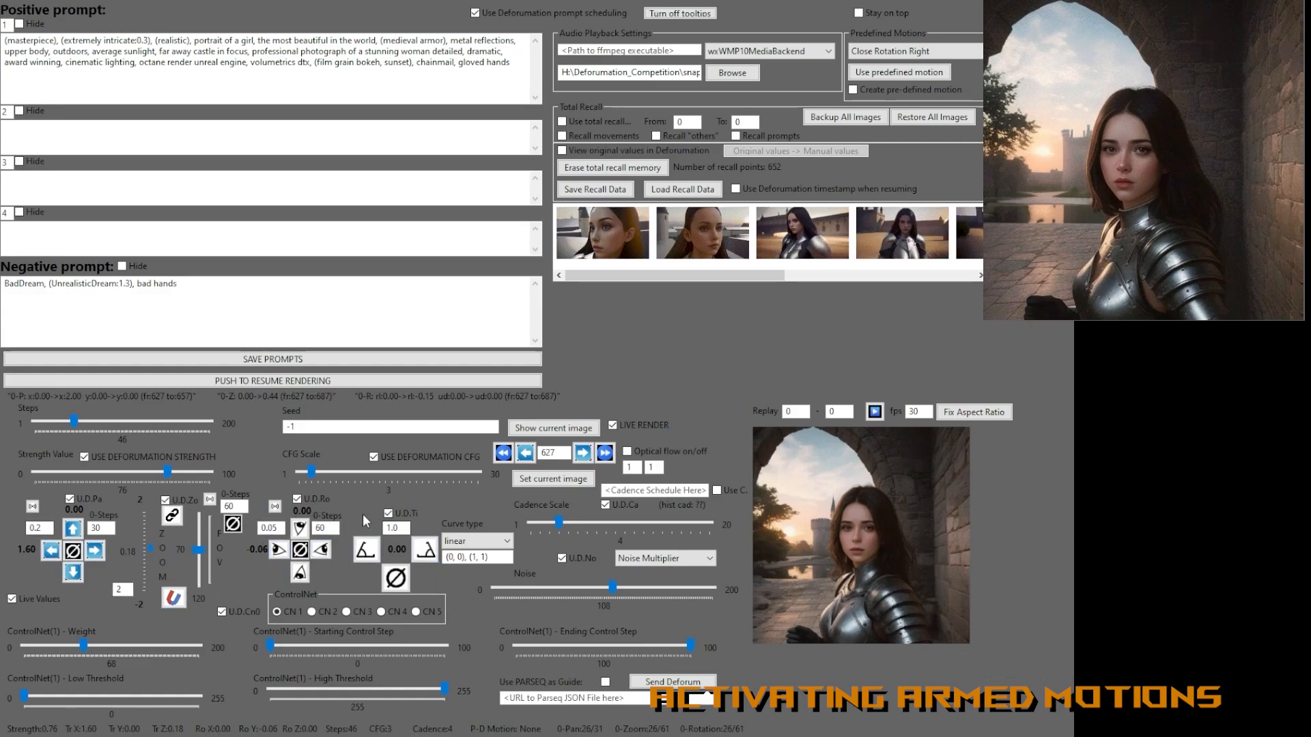
Resume the rendering and compare the original values with the manual values in Deforumation.
left_click(256, 383)
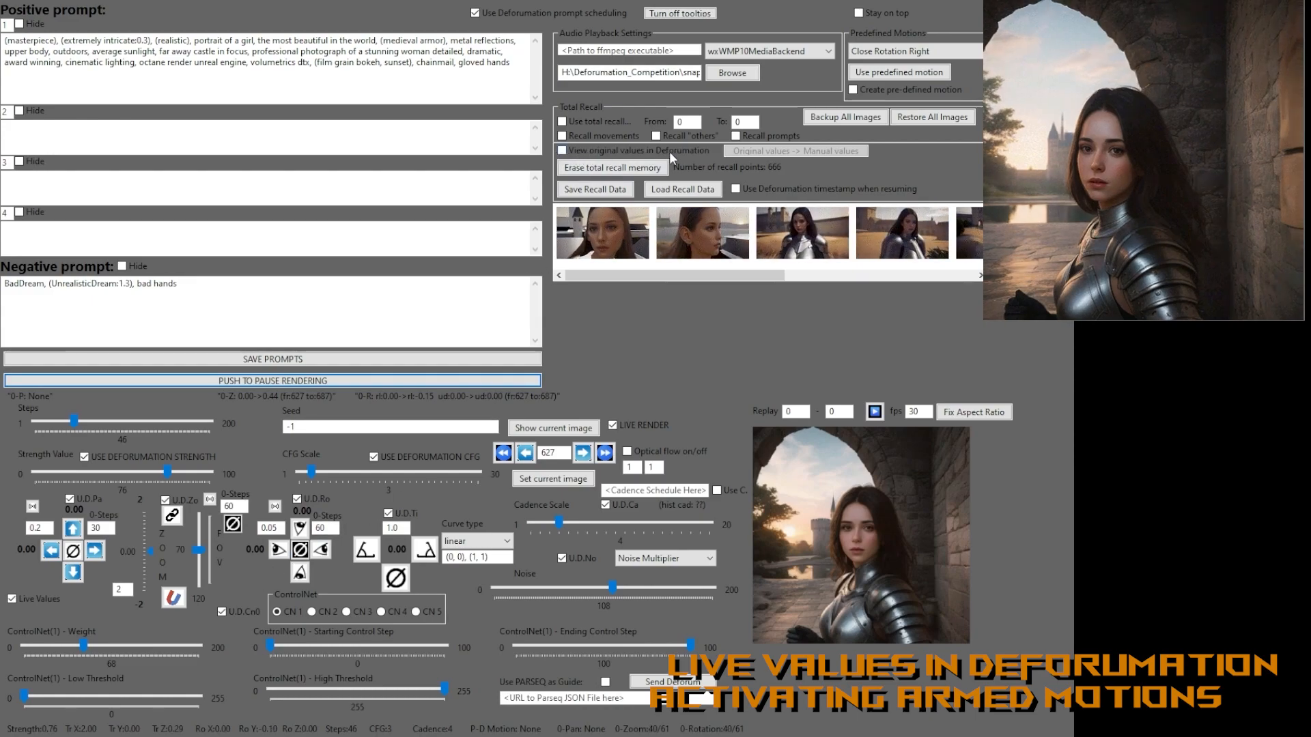
left_click(647, 155)
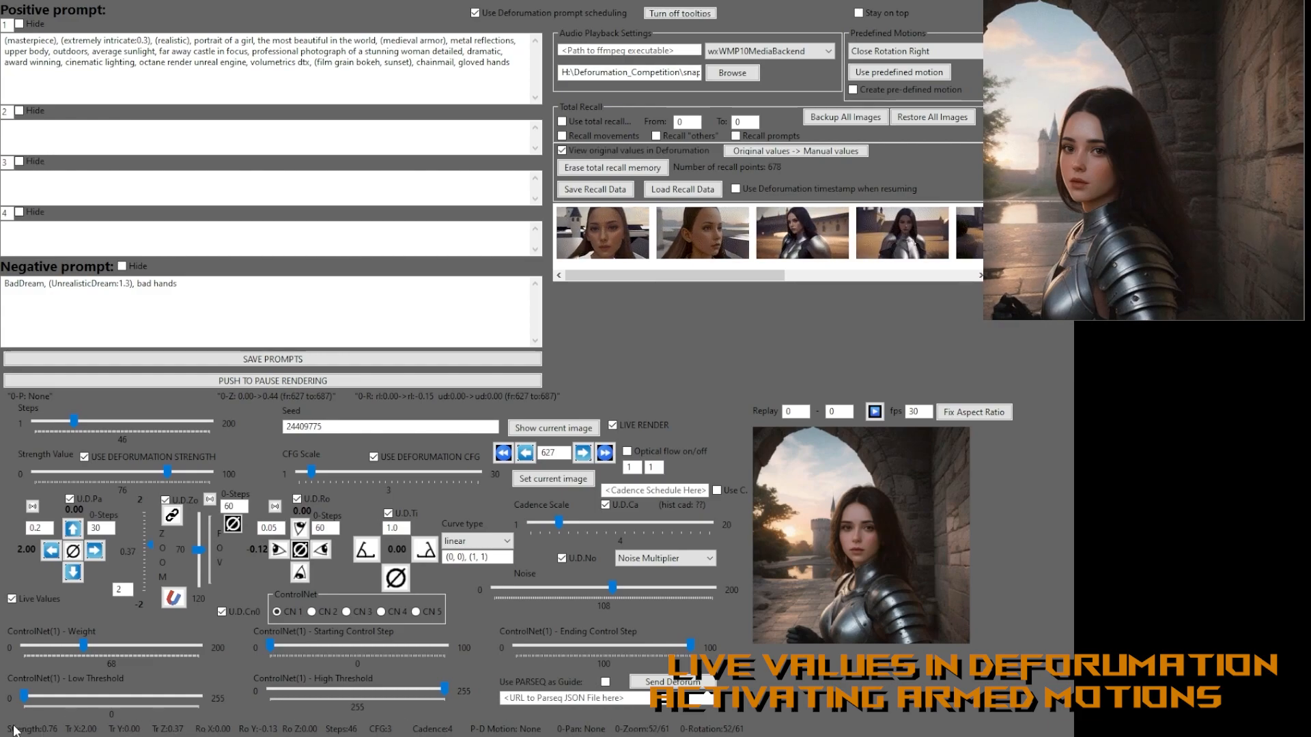
left_click(591, 154)
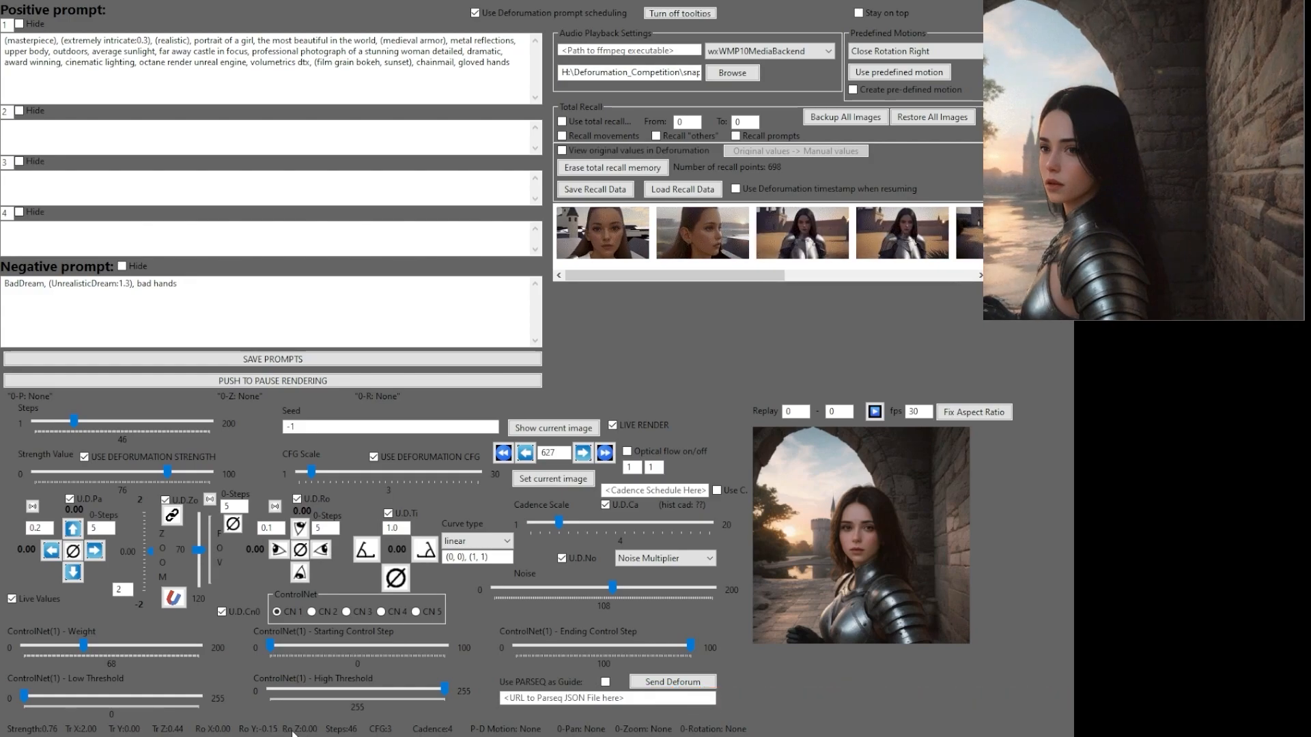
left_click(602, 153)
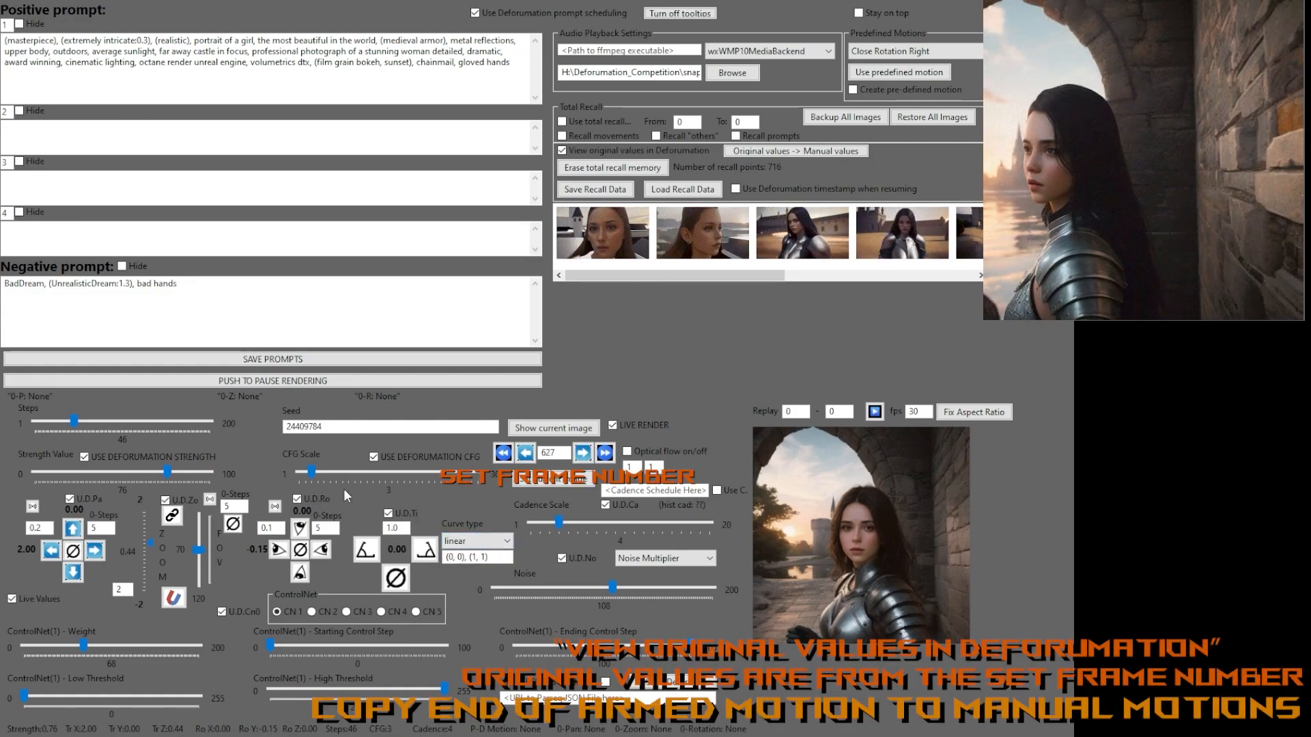
left_click(562, 150)
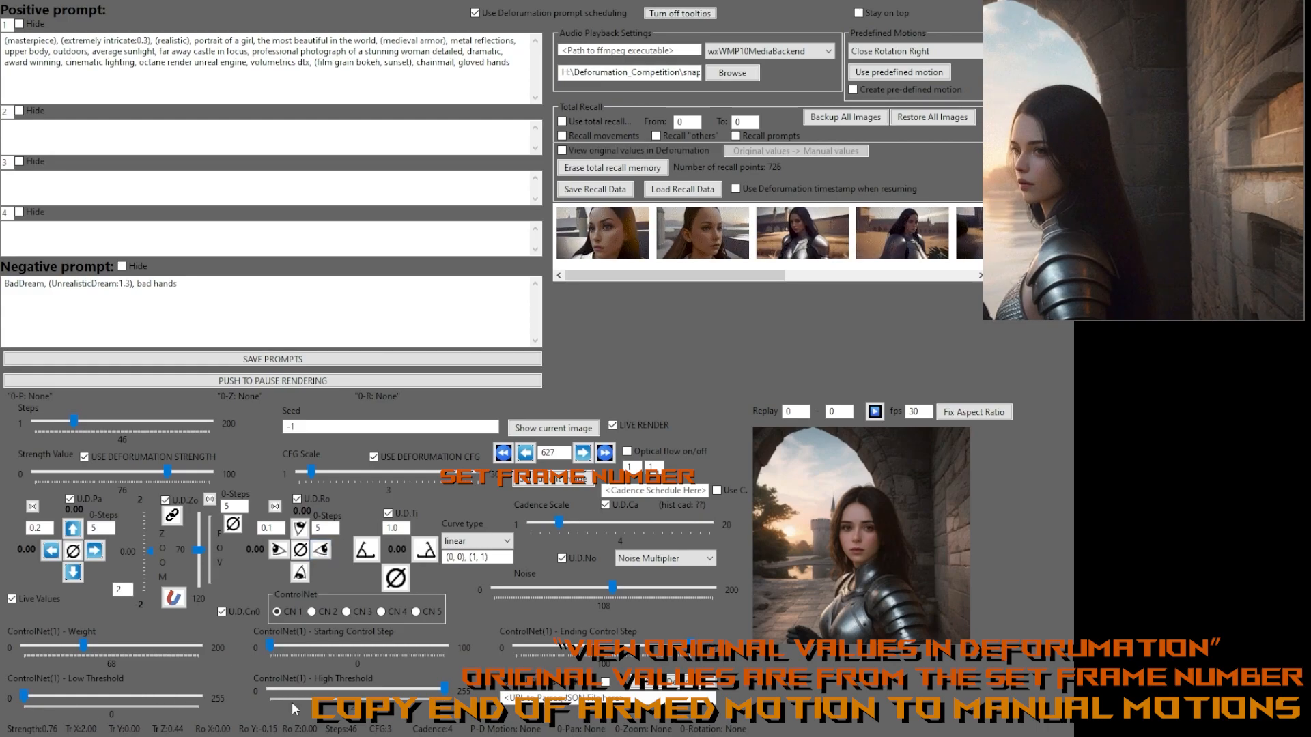
Try to copy the original values to the manual values and check the manual motion values.
left_click(582, 152)
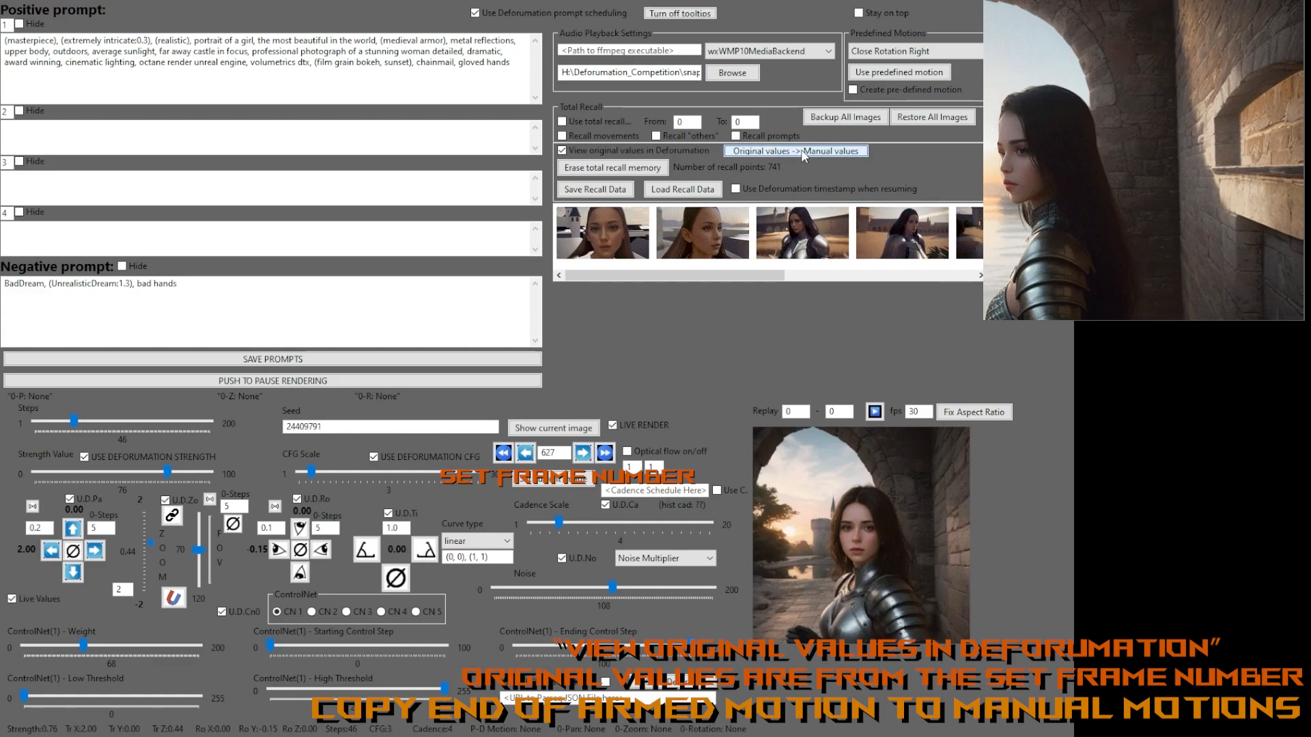
left_click(575, 153)
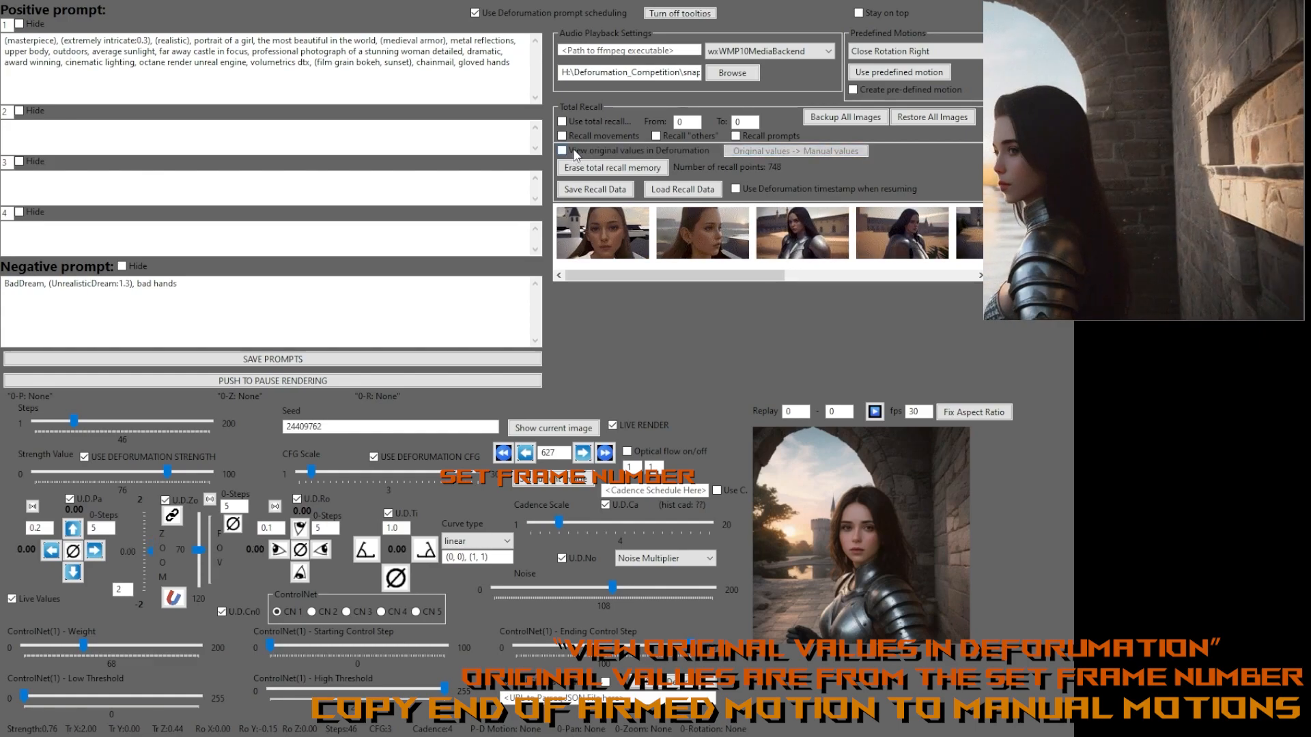
left_click(575, 152)
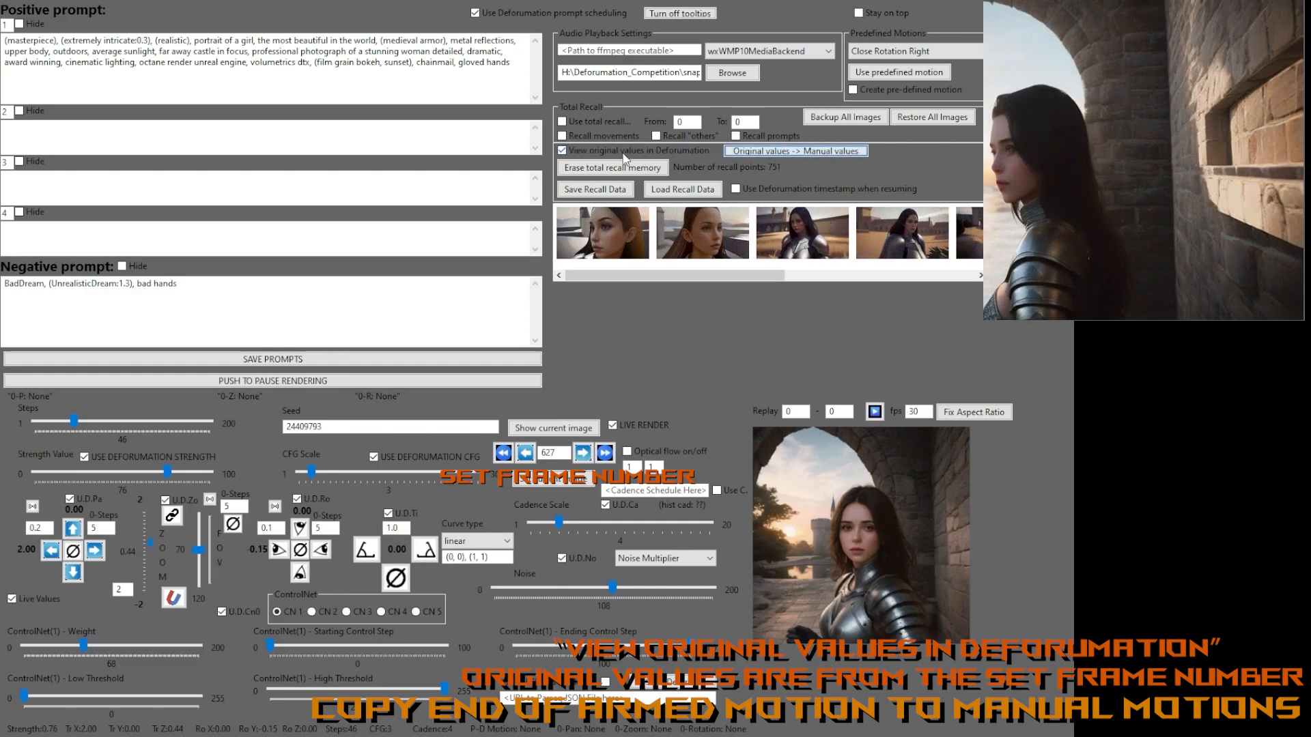
left_click(588, 151)
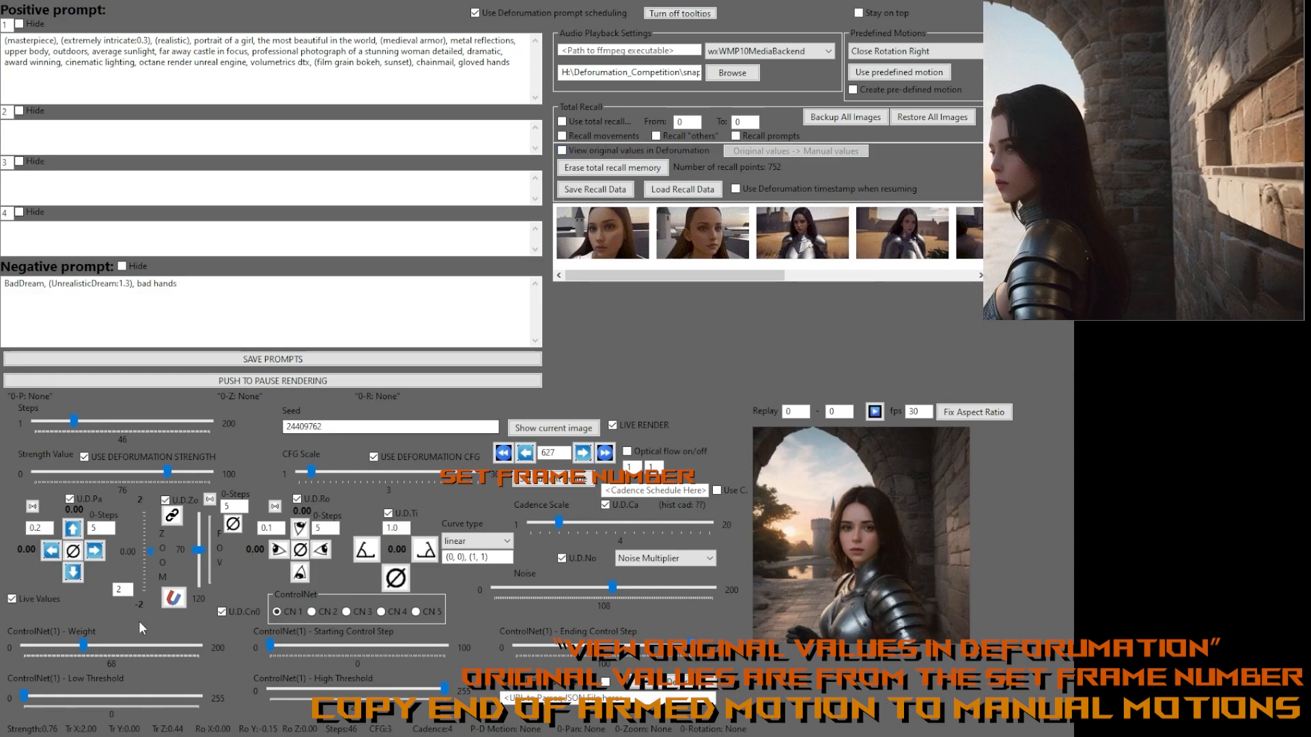
Turn off Live Values and try again to copy the original values to the manual values.
left_click(23, 600)
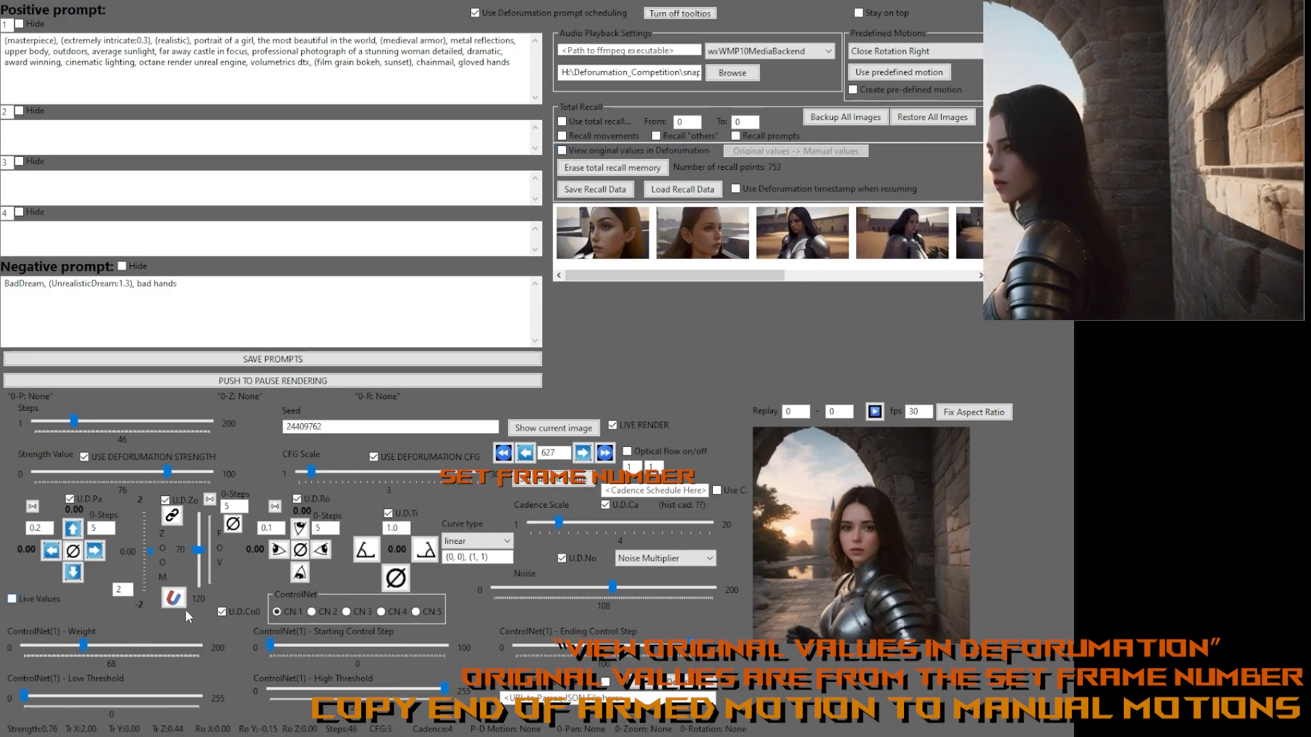
left_click(614, 151)
left_click(772, 151)
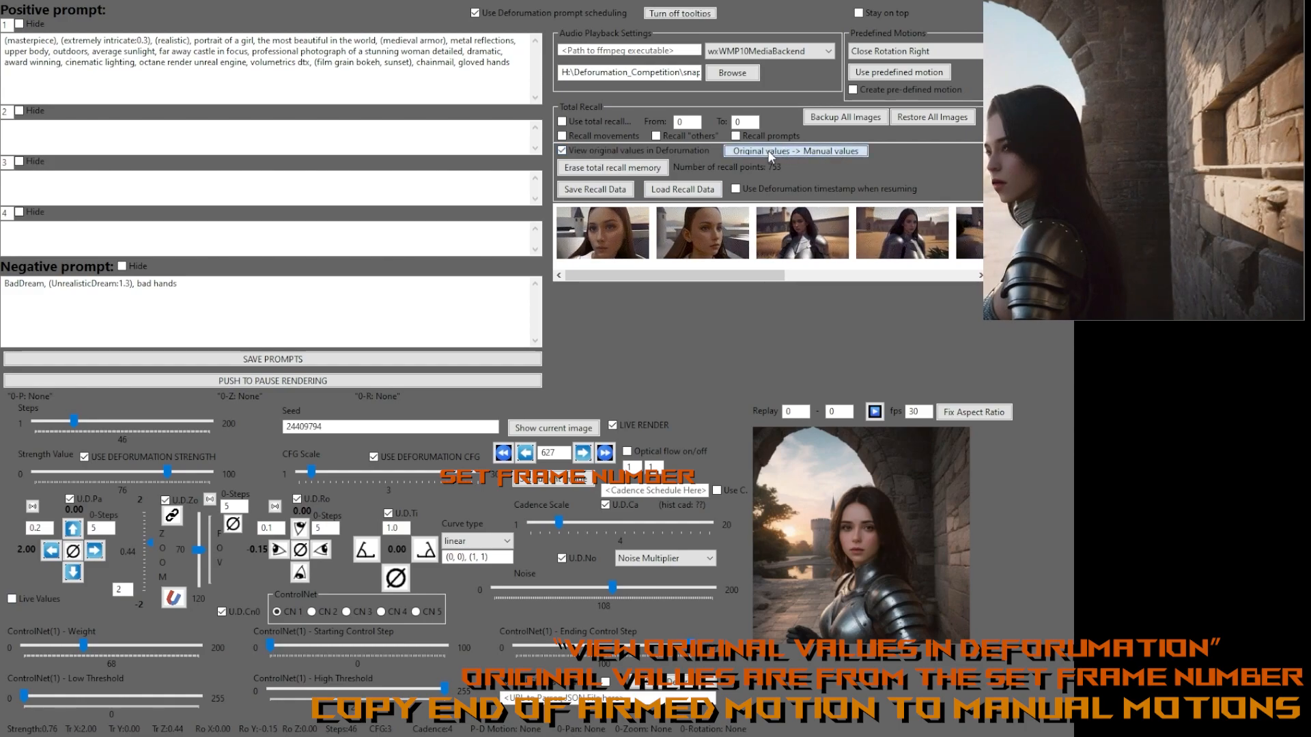
left_click(562, 151)
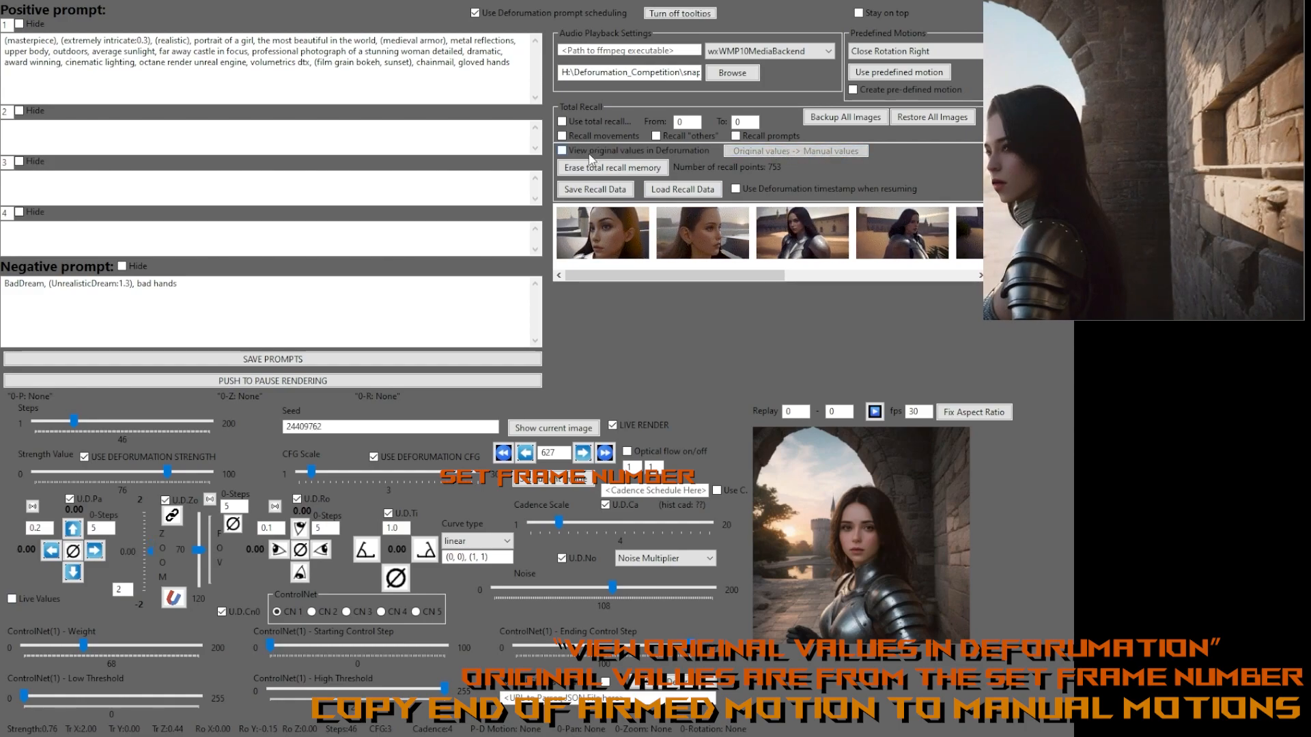
Pause the rendering and bring up the current frame to compare its original and manual values.
left_click(222, 381)
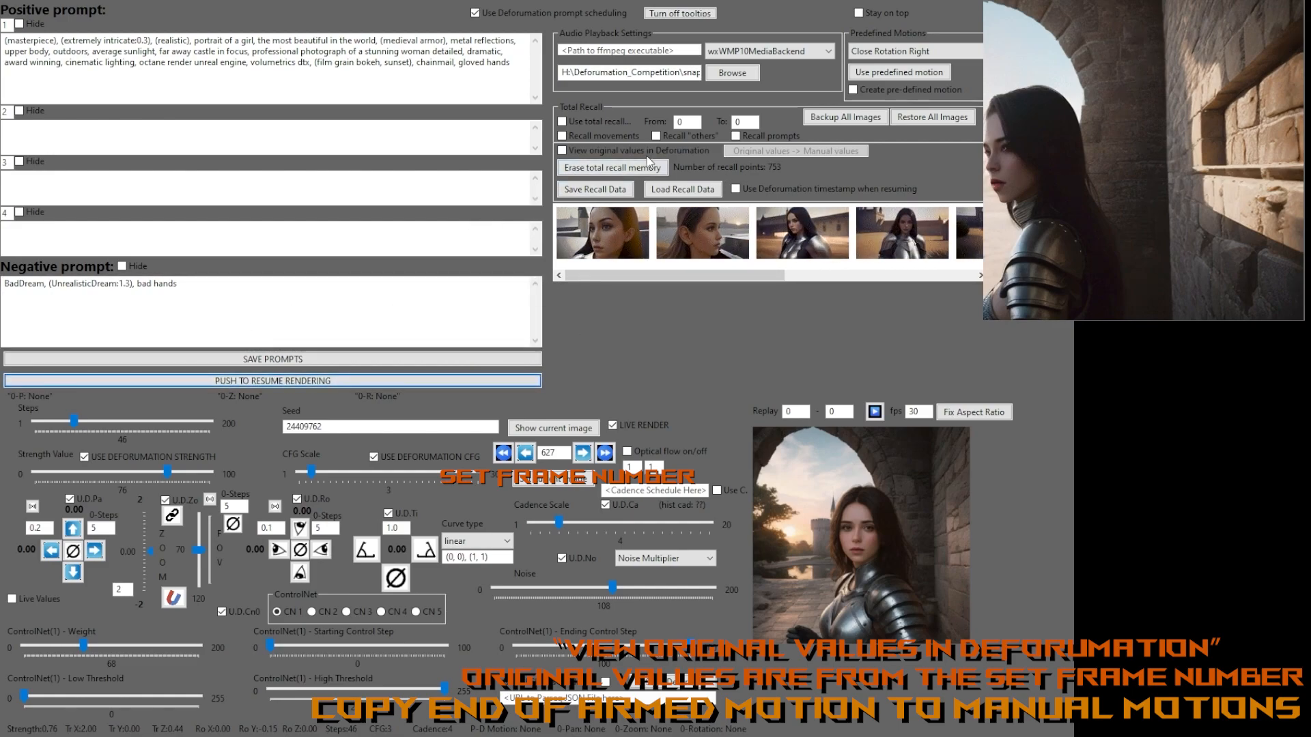
left_click(598, 151)
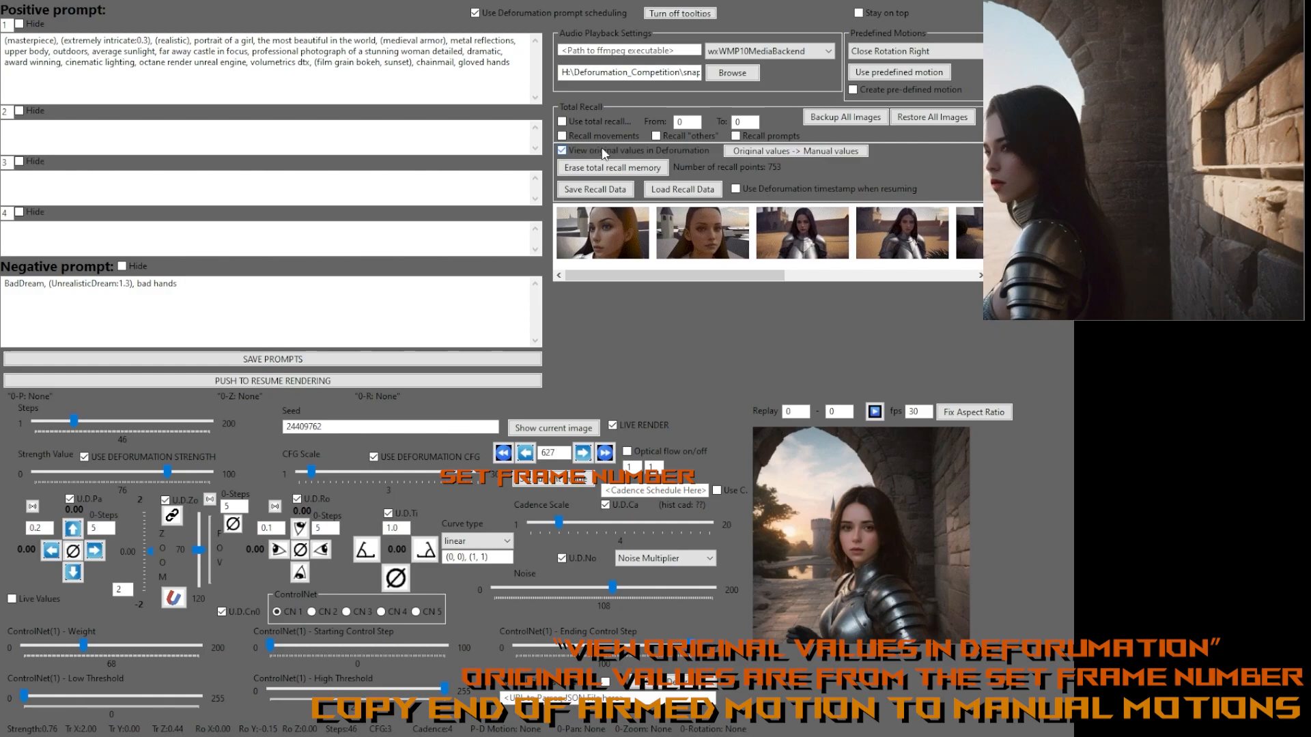
left_click(553, 428)
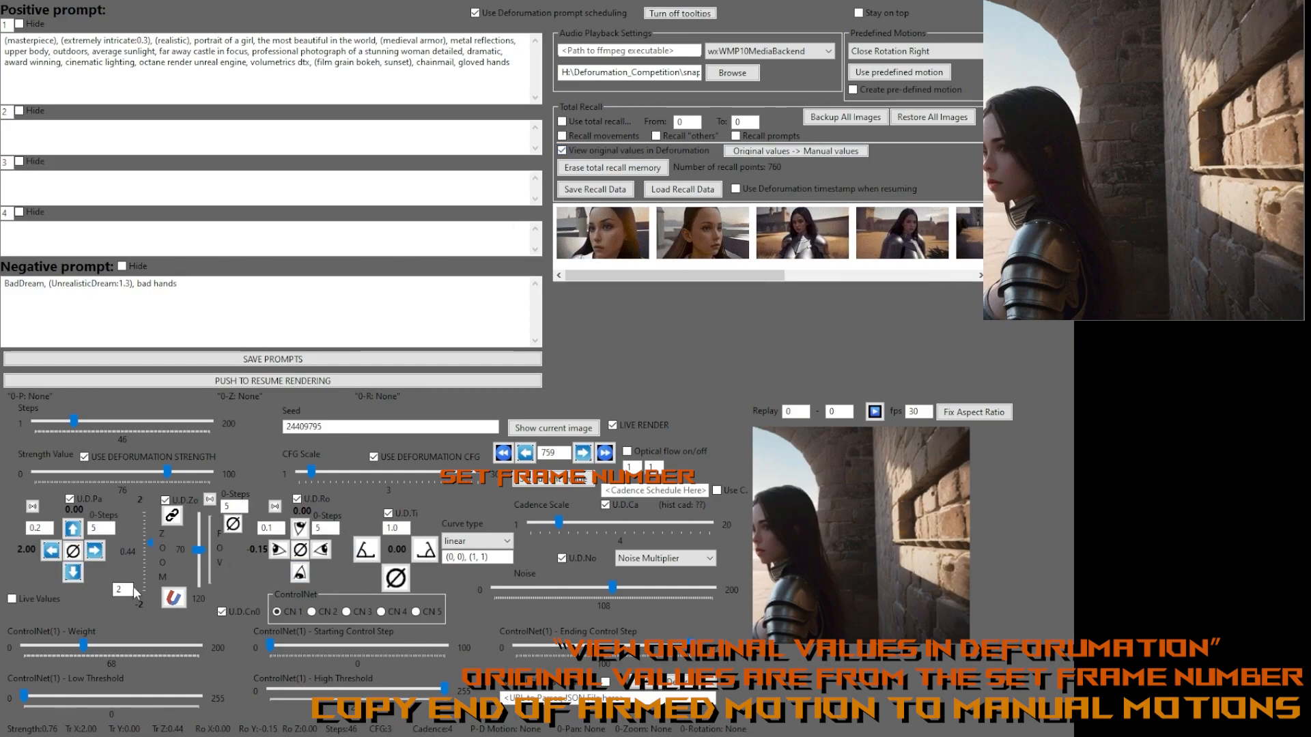
left_click(562, 150)
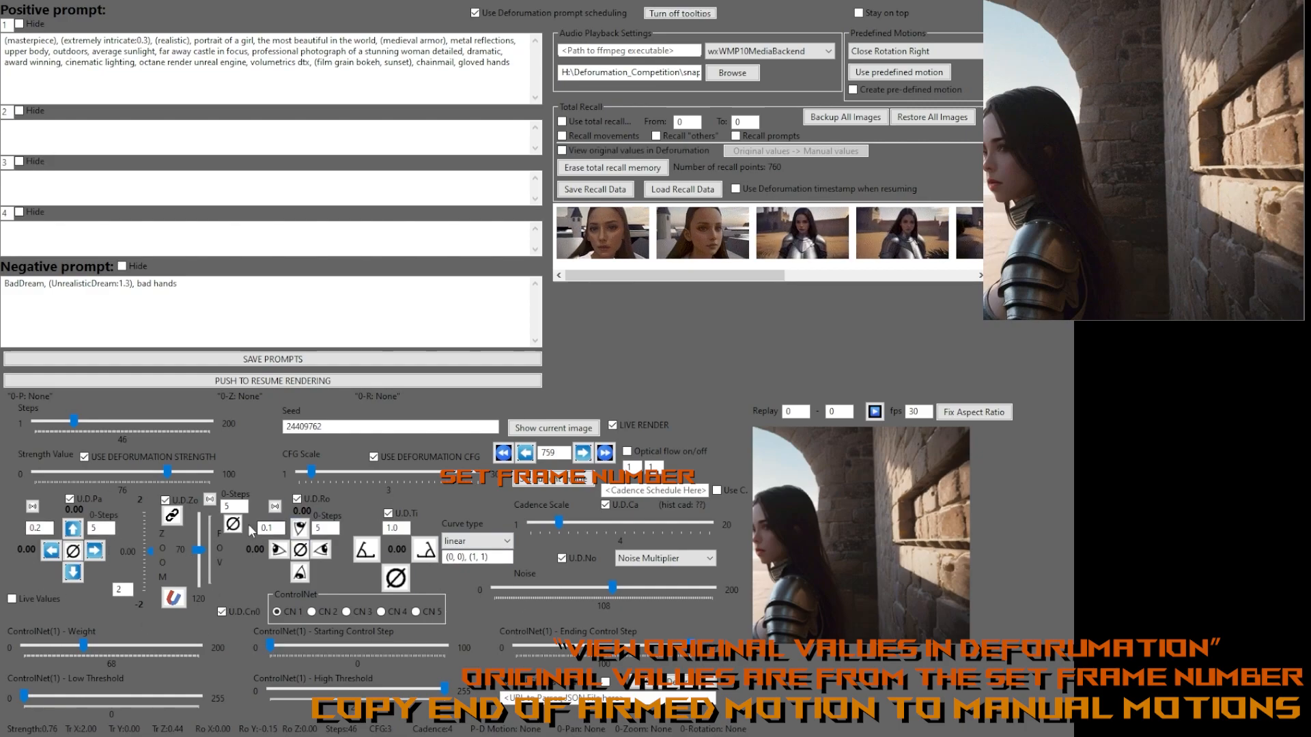
Copy the current frame's original values to the manual values and stop viewing the original values.
left_click(584, 155)
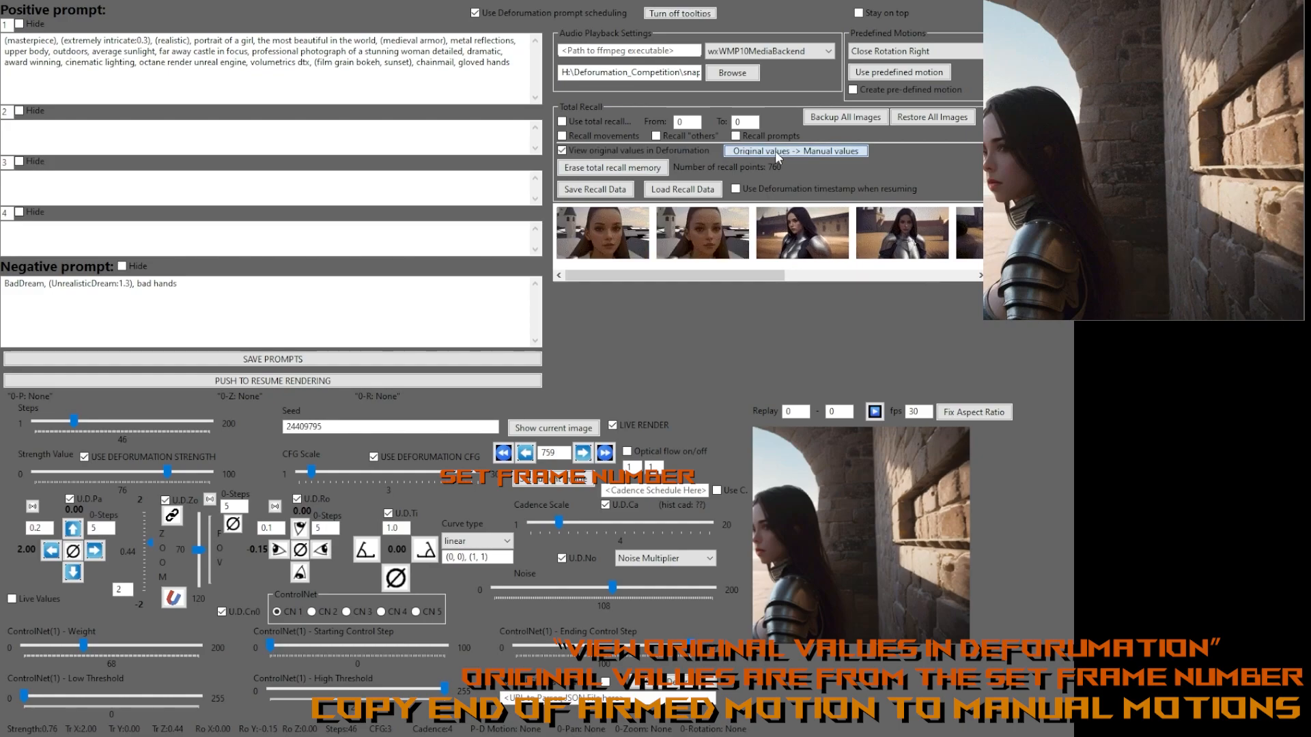
left_click(580, 155)
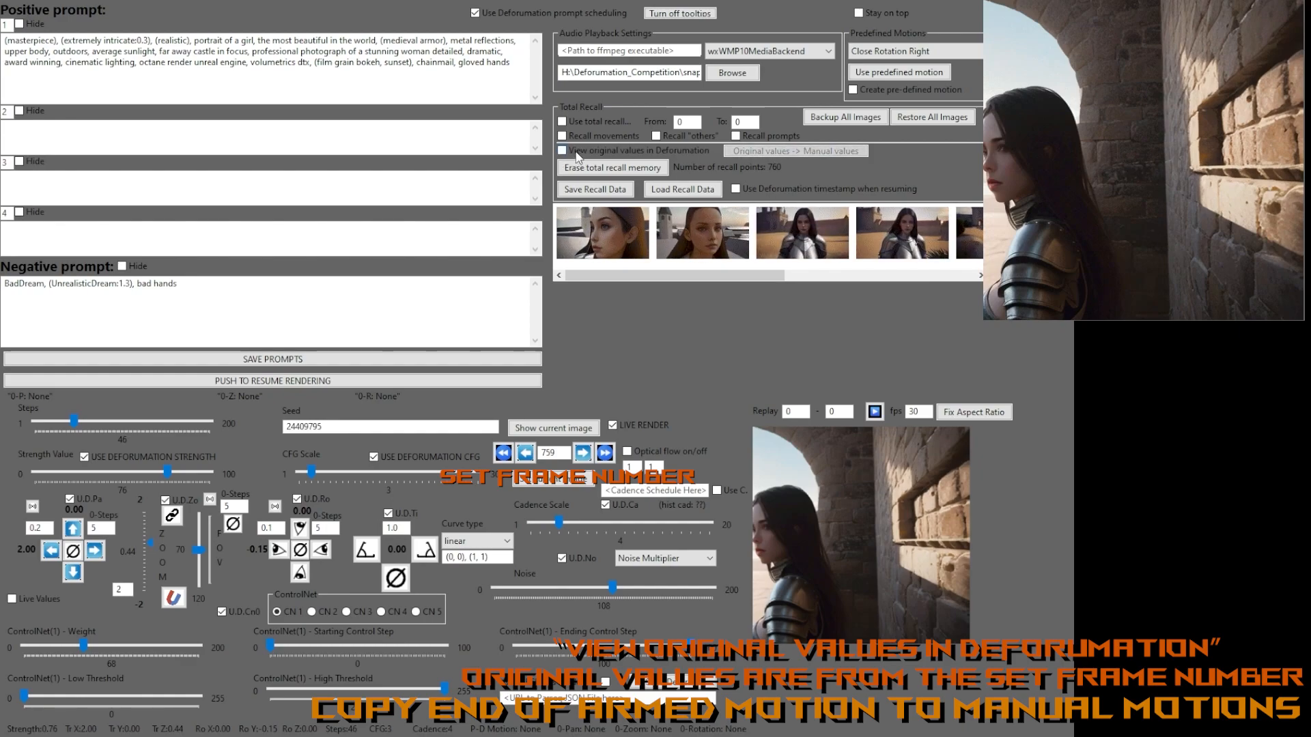
left_click(582, 154)
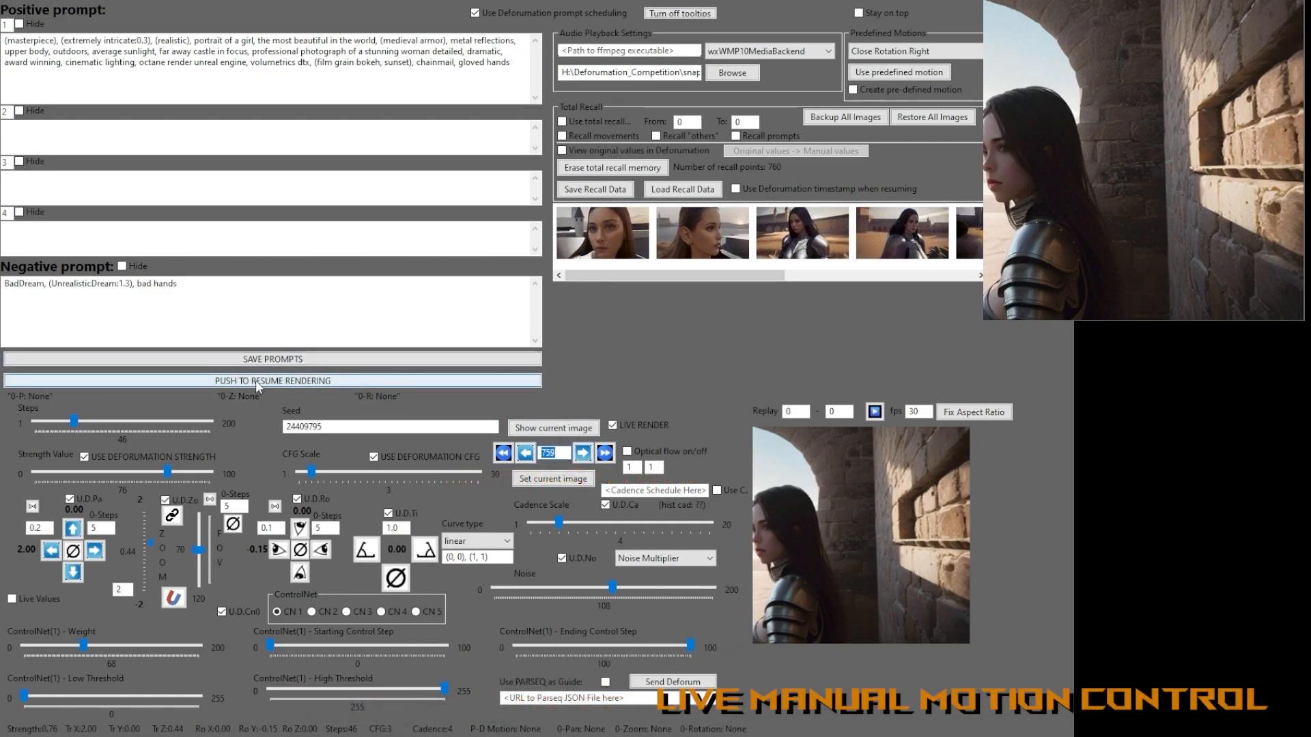
Resume the rendering and turn on Live Values.
left_click(231, 382)
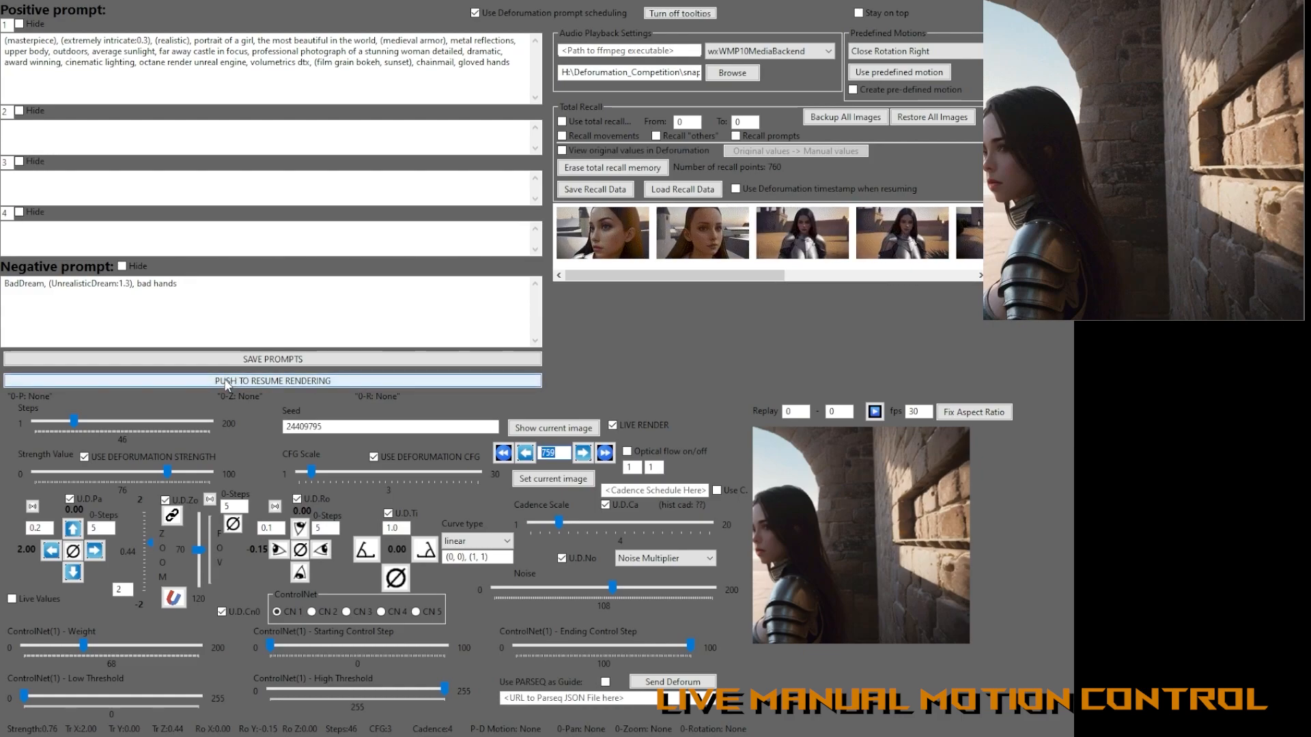
left_click(37, 599)
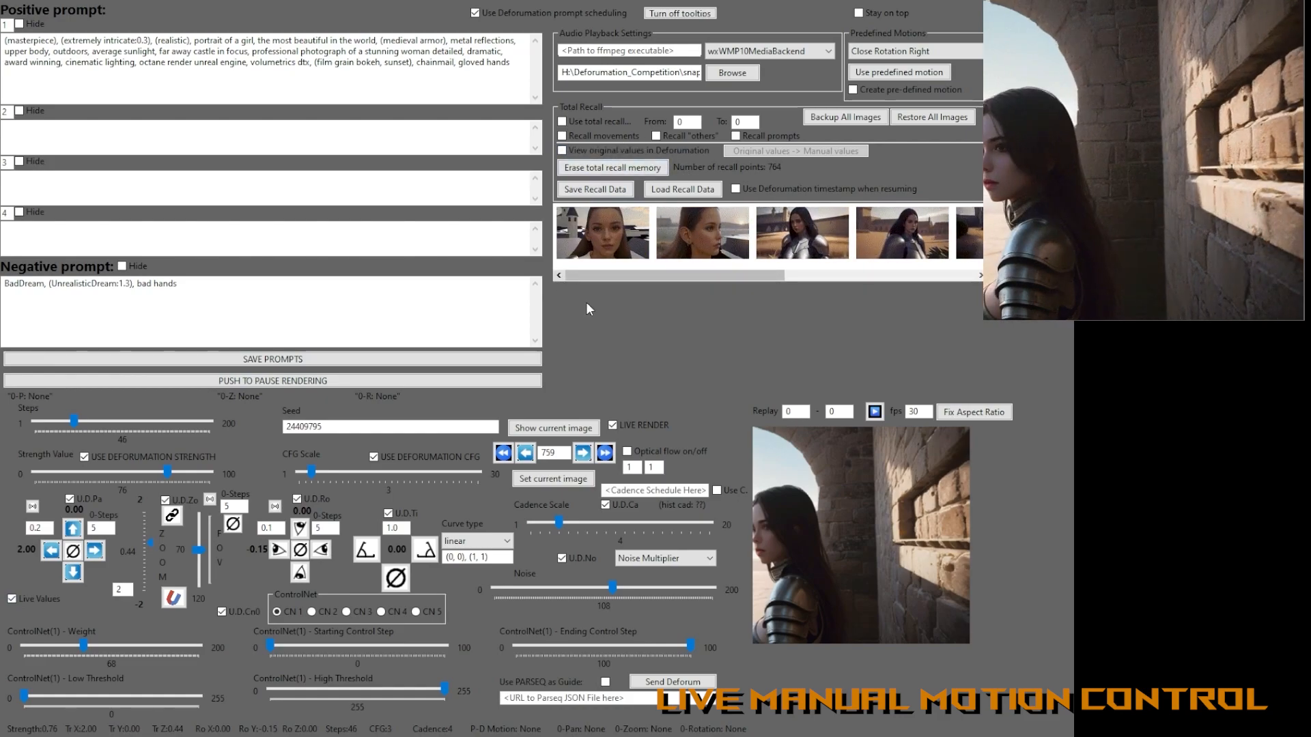
Lower the live horizontal pan to 1.00 and set the horizontal rotation to 0.15.
left_click(52, 551)
left_click(52, 551)
left_click(51, 551)
left_click(52, 551)
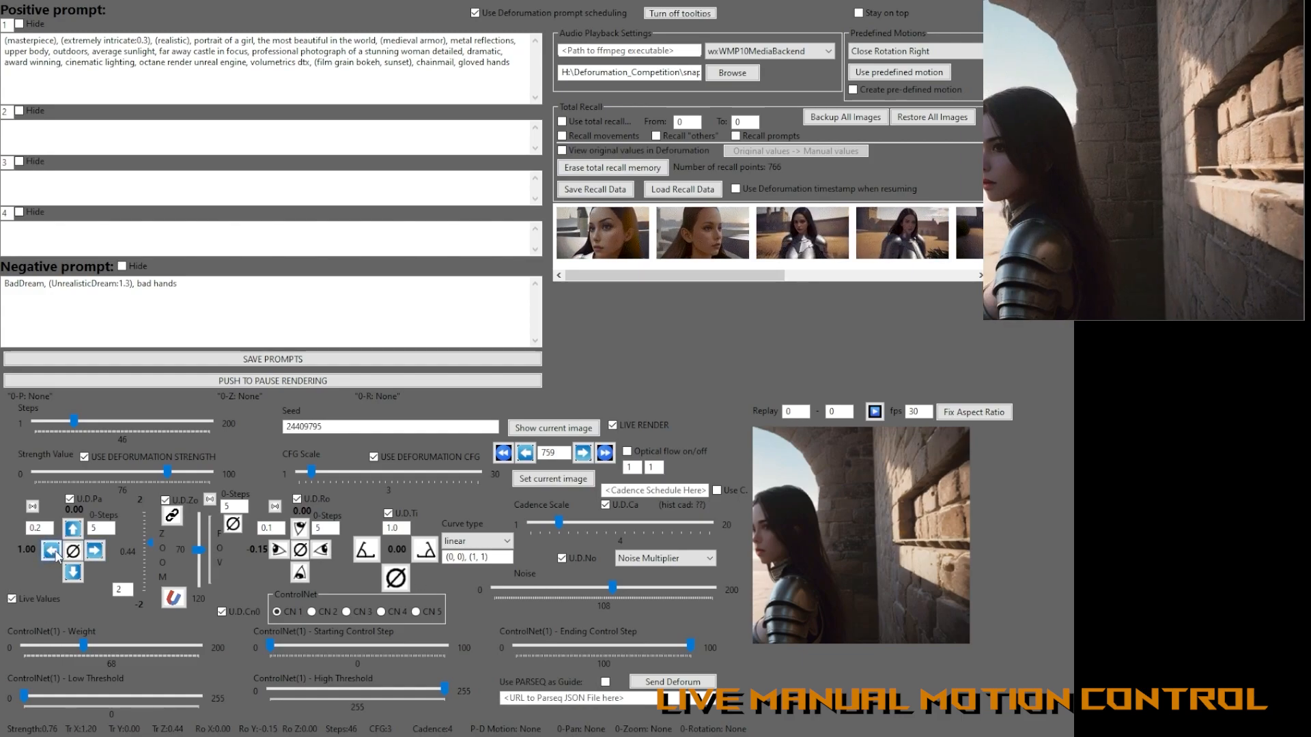
left_click(320, 550)
left_click(320, 550)
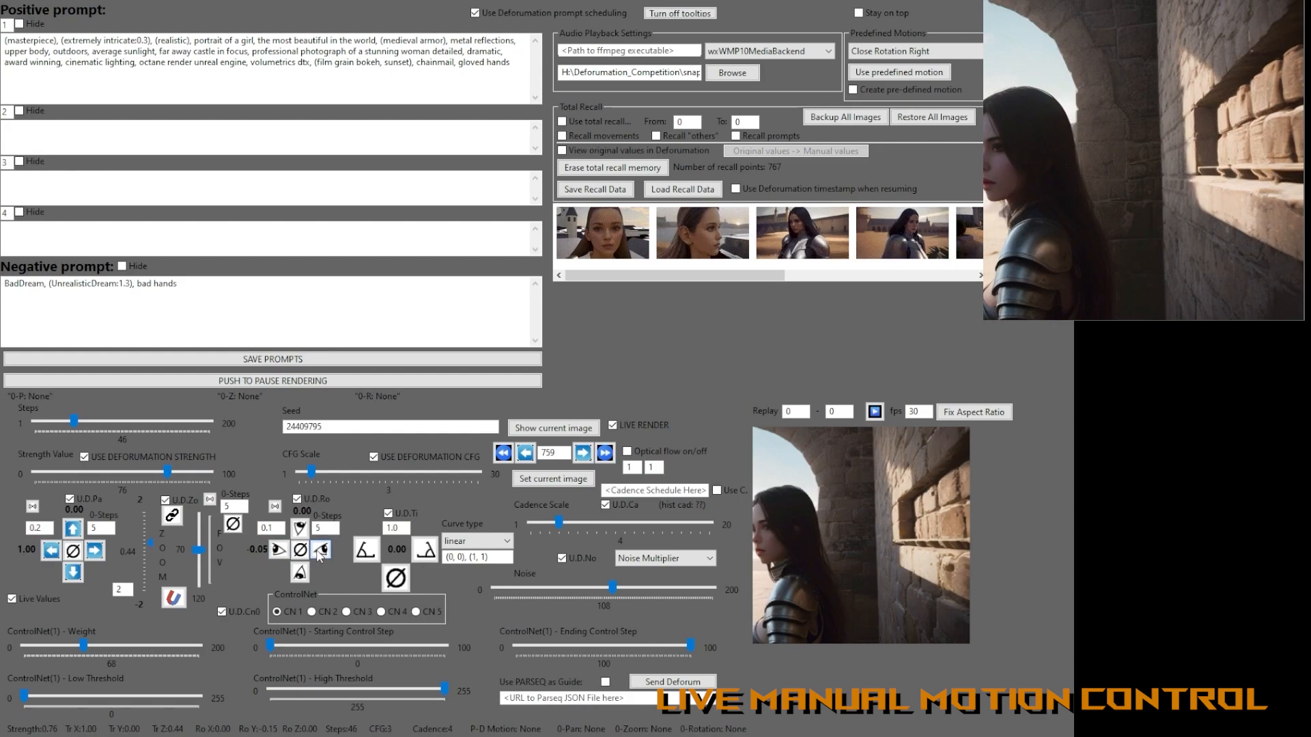
left_click(320, 551)
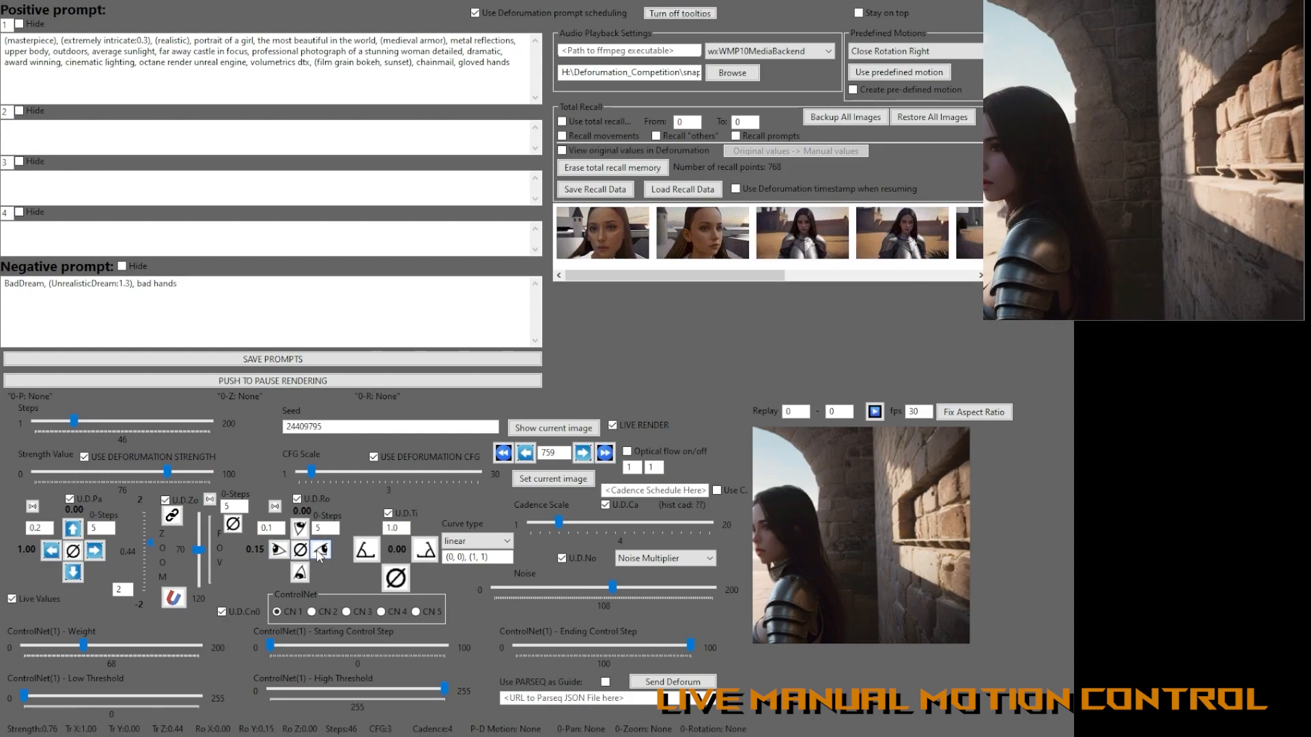
Reverse the live horizontal pan to -1.40 and set the zoom to -0.41.
left_click(50, 551)
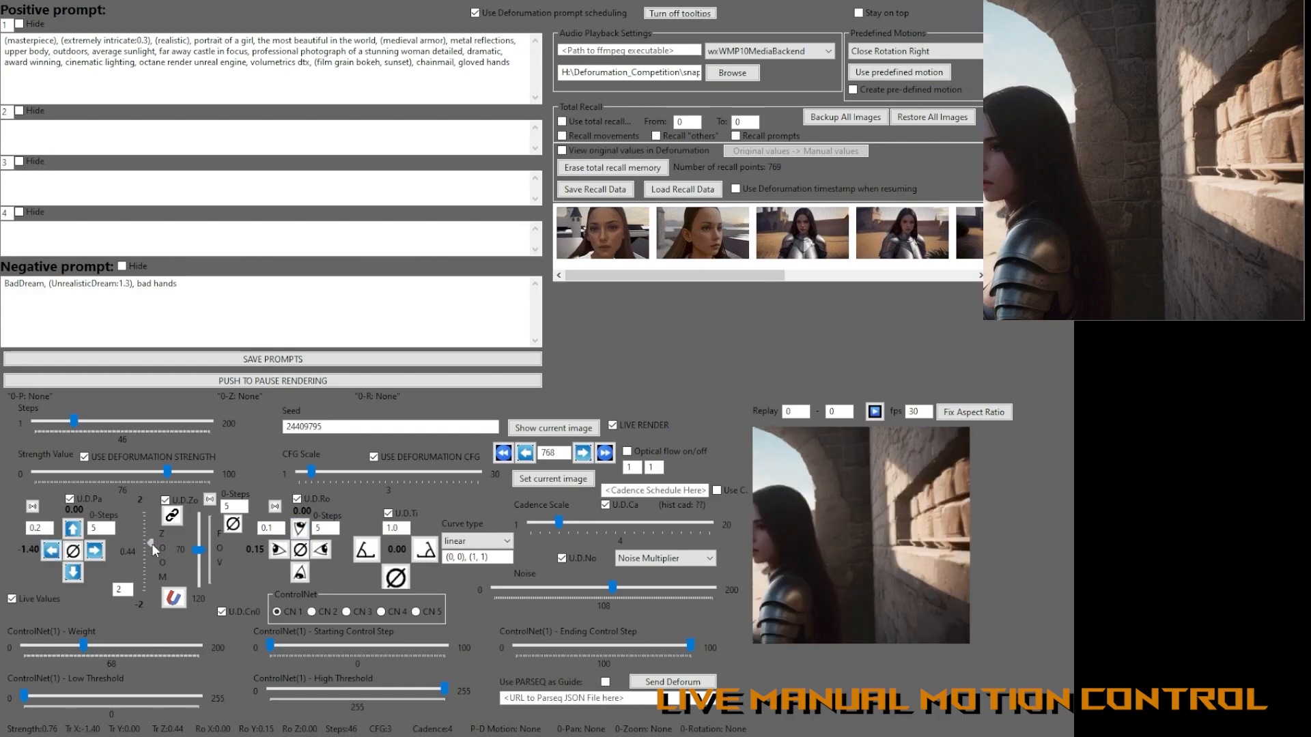
left_click_drag(151, 545, 153, 559)
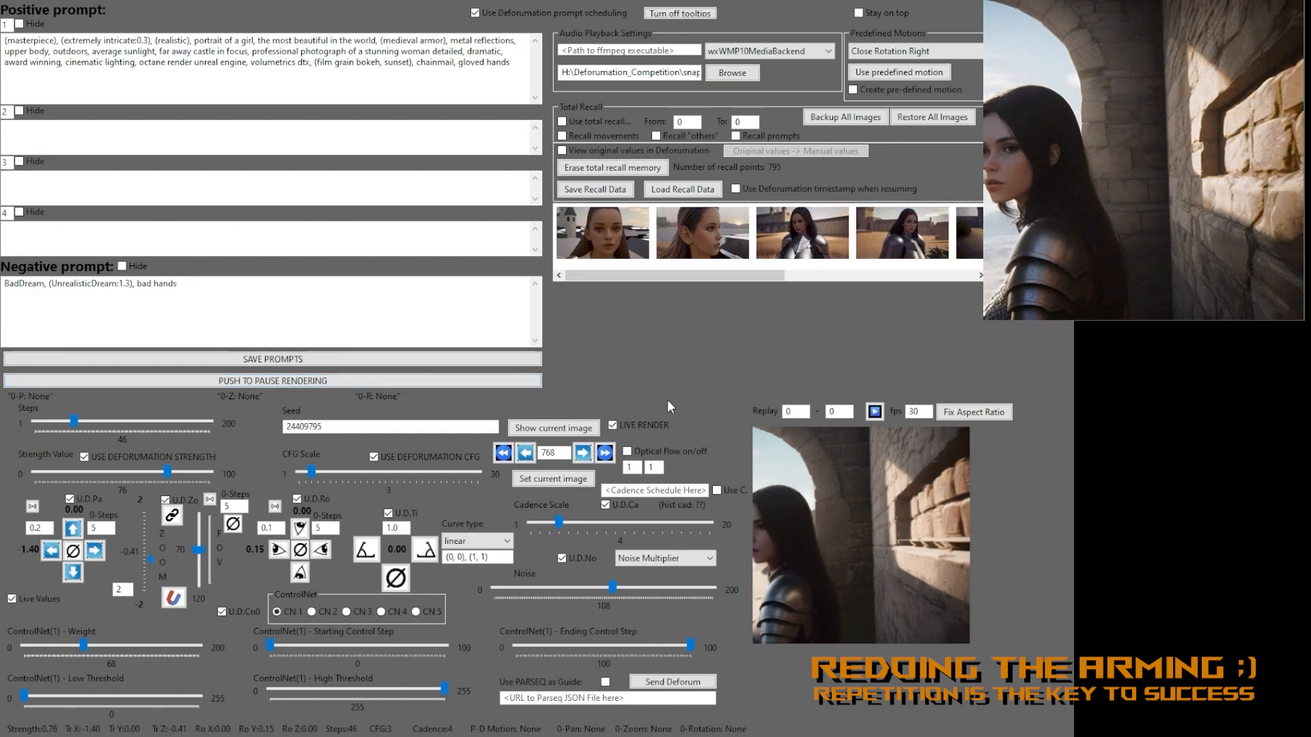
Pause the rendering and arm a horizontal pan transition to -3.00 over 40 steps.
left_click(252, 381)
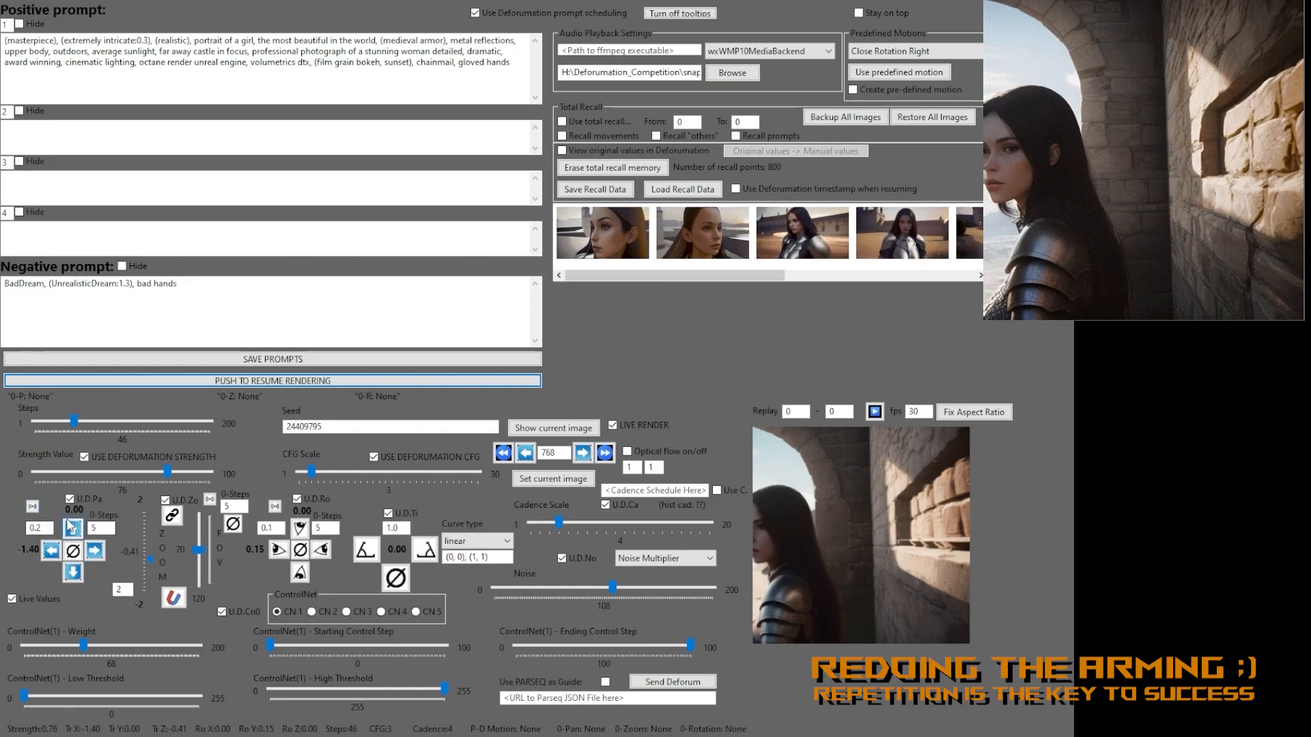
left_click(32, 507)
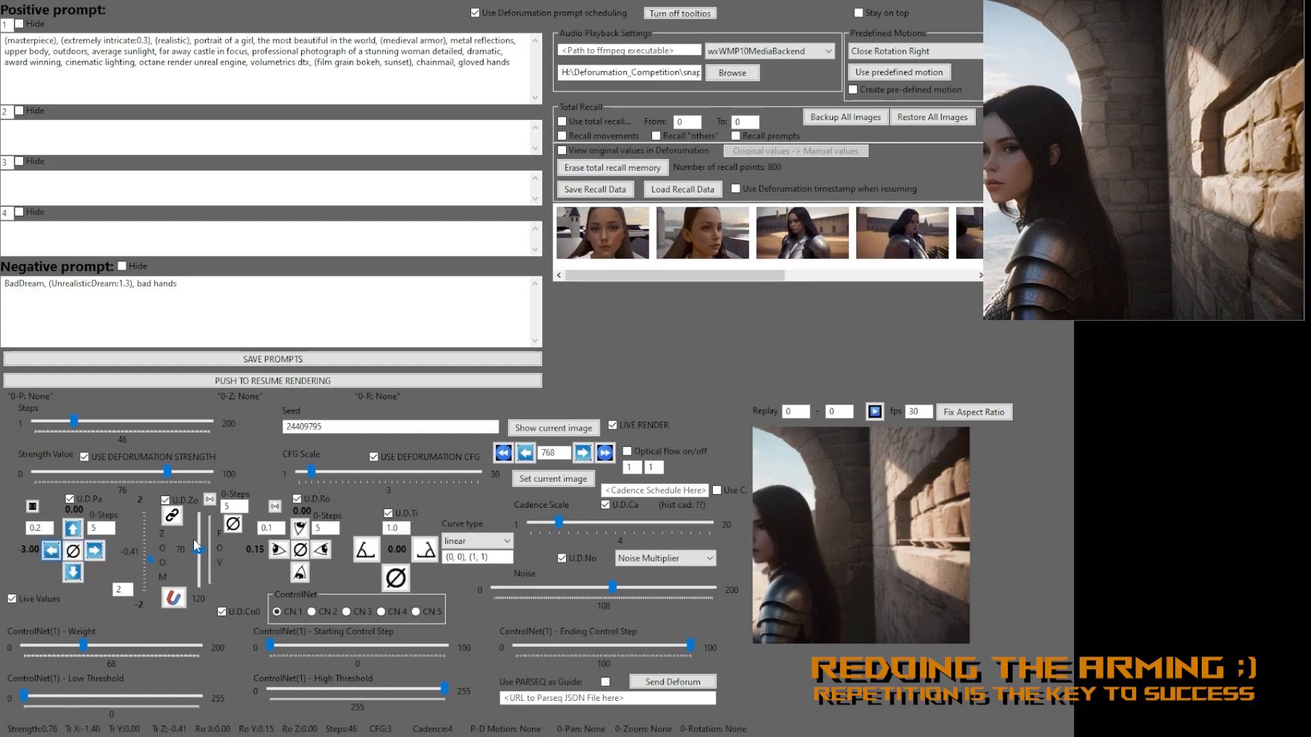
double_click(107, 529)
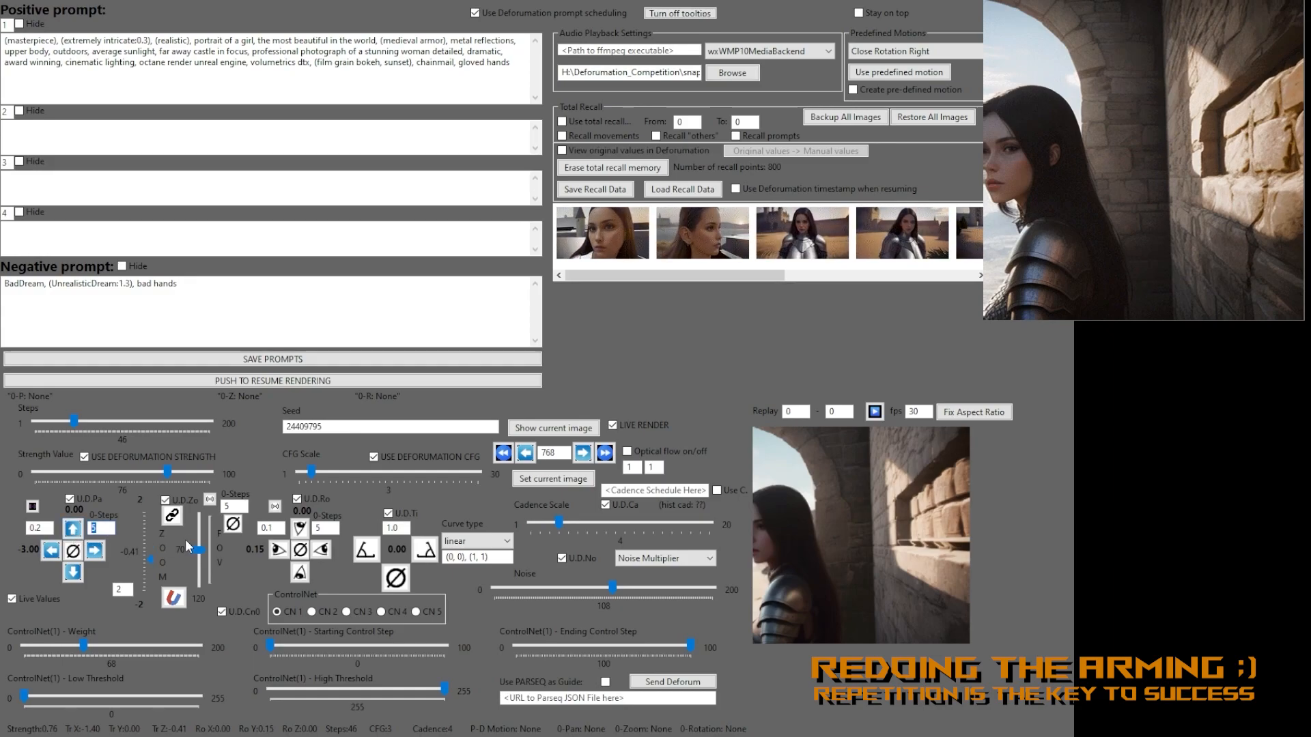
left_click(73, 552)
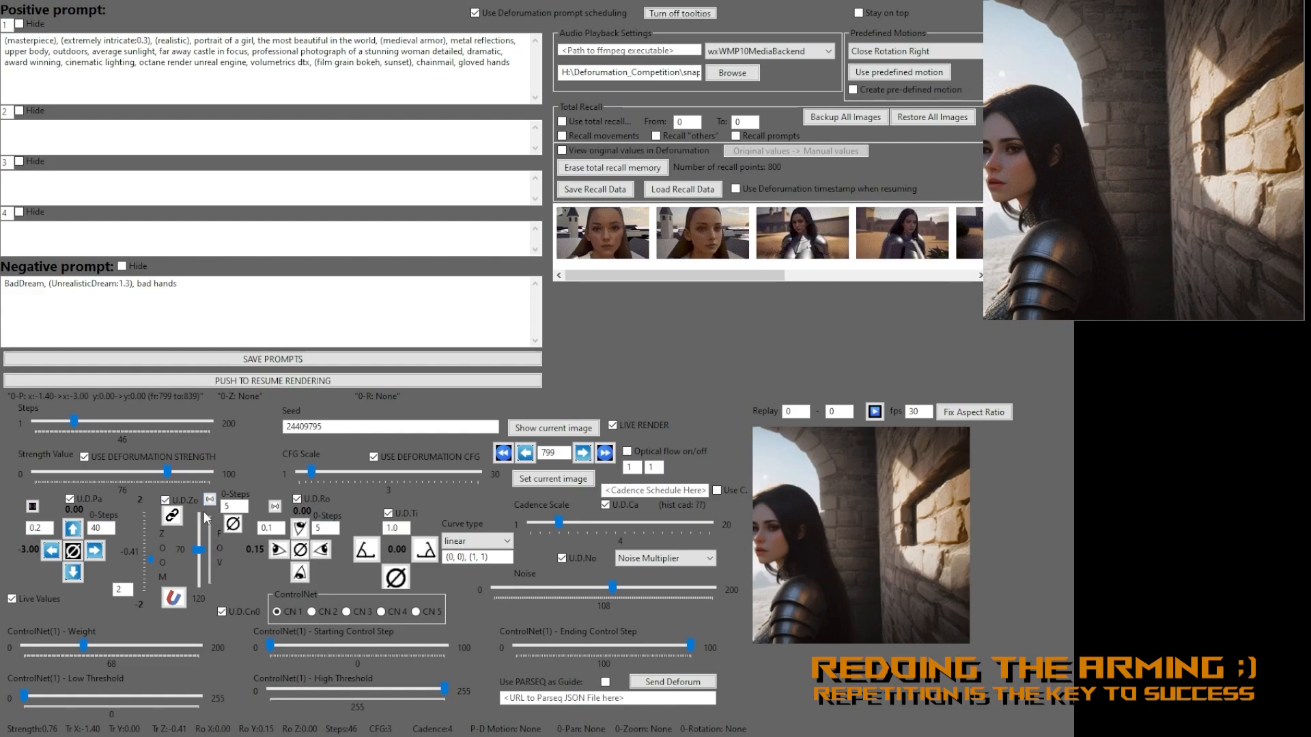
Arm a zoom transition to 0.11 over 60 steps.
left_click_drag(153, 544, 151, 547)
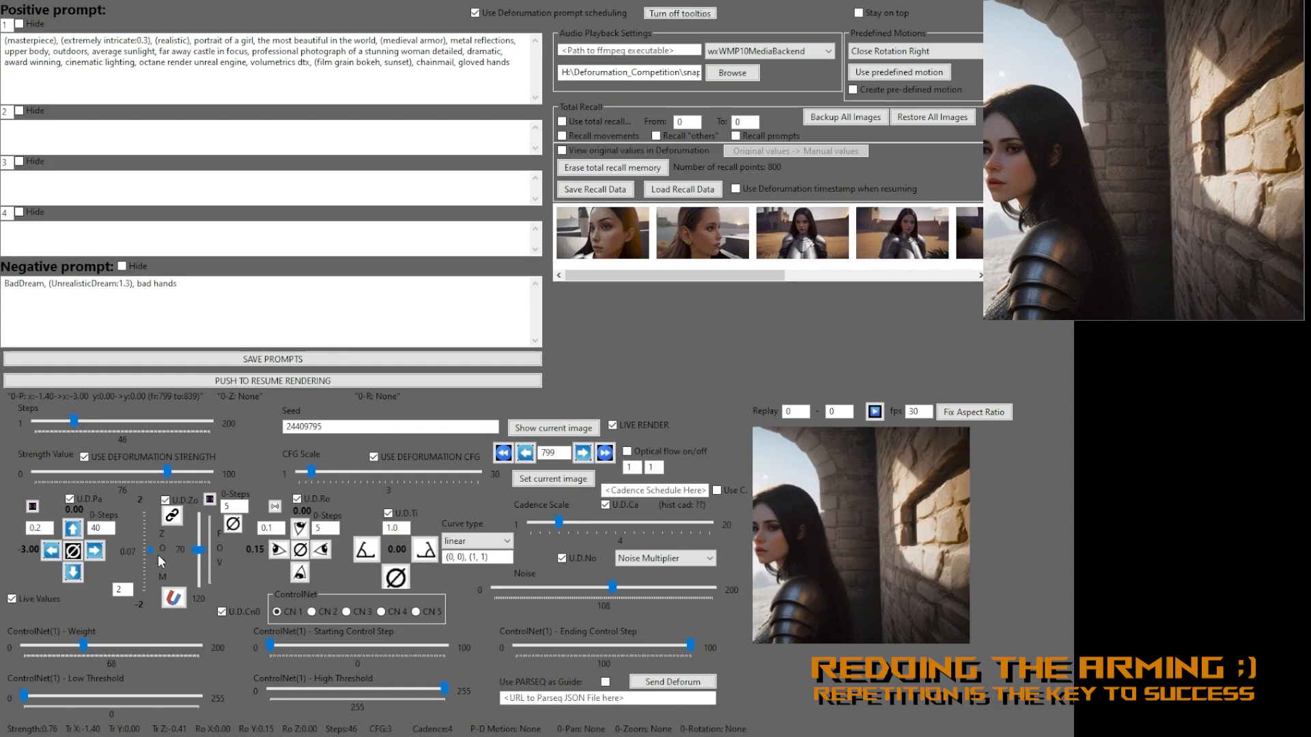
left_click(210, 499)
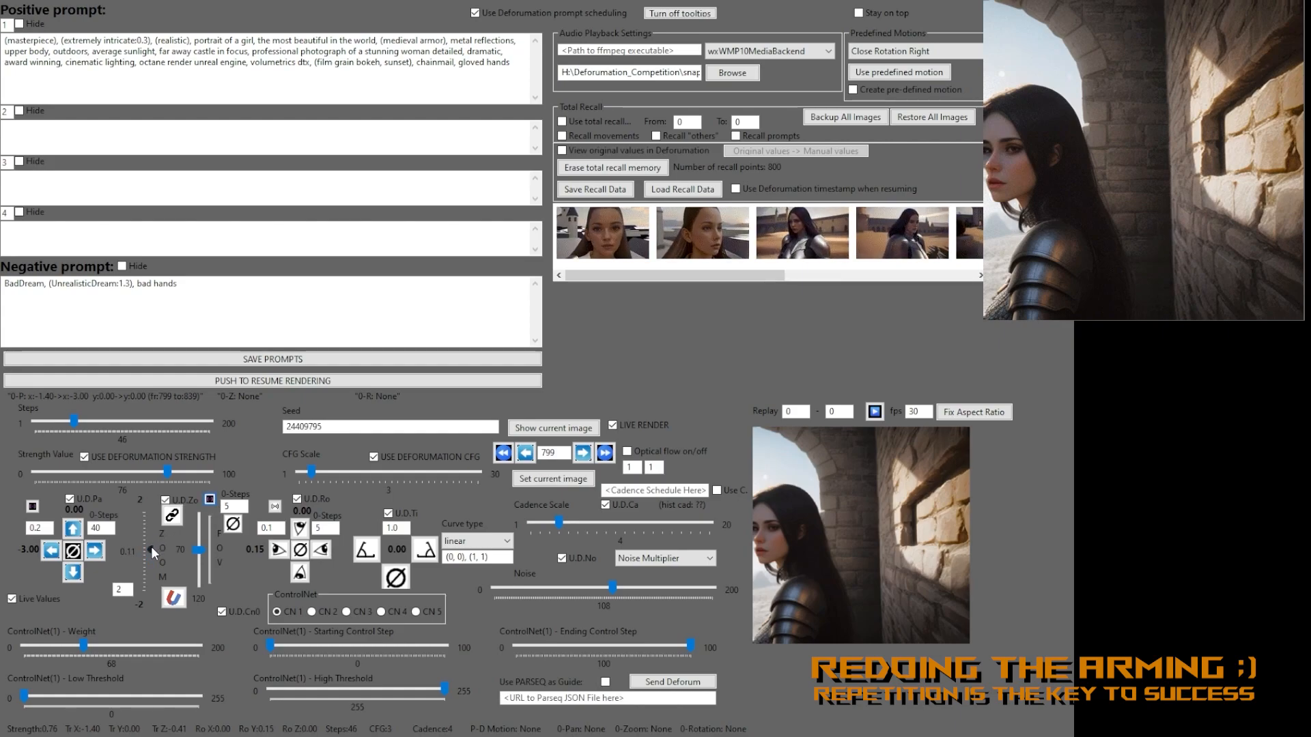
double_click(237, 506)
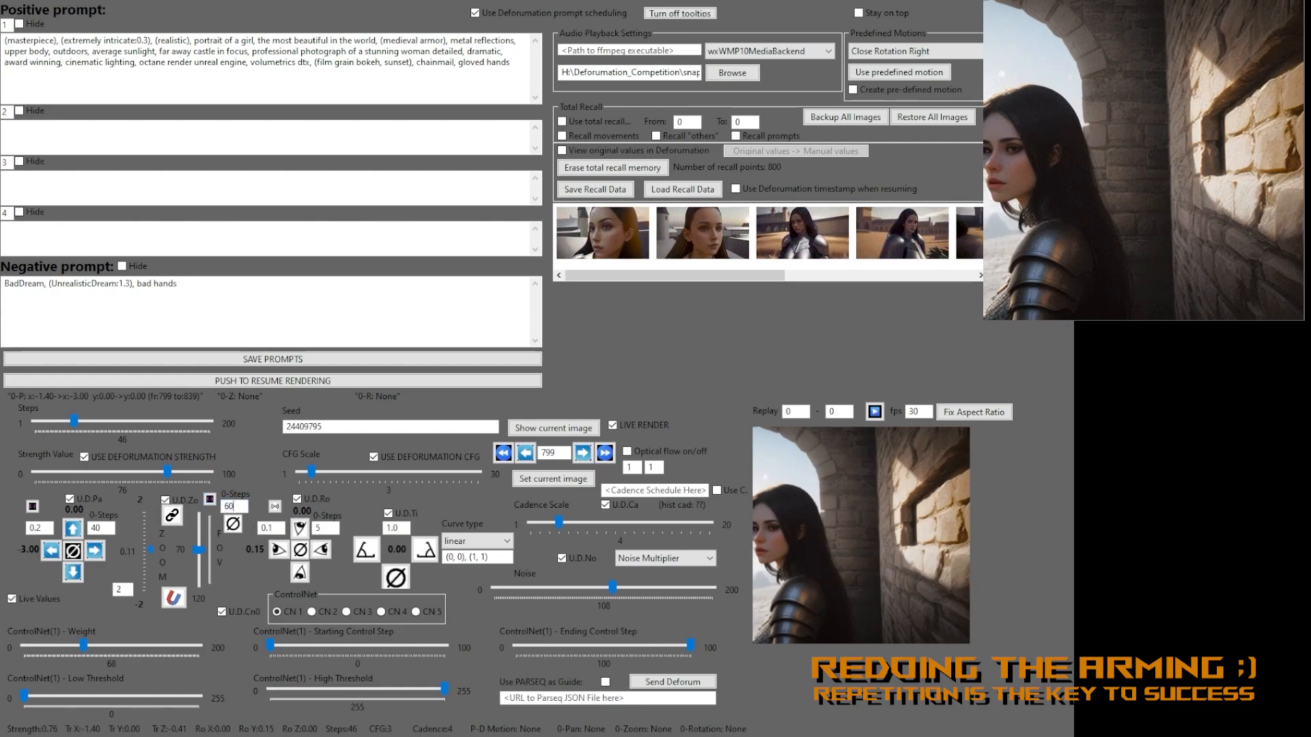
left_click(234, 525)
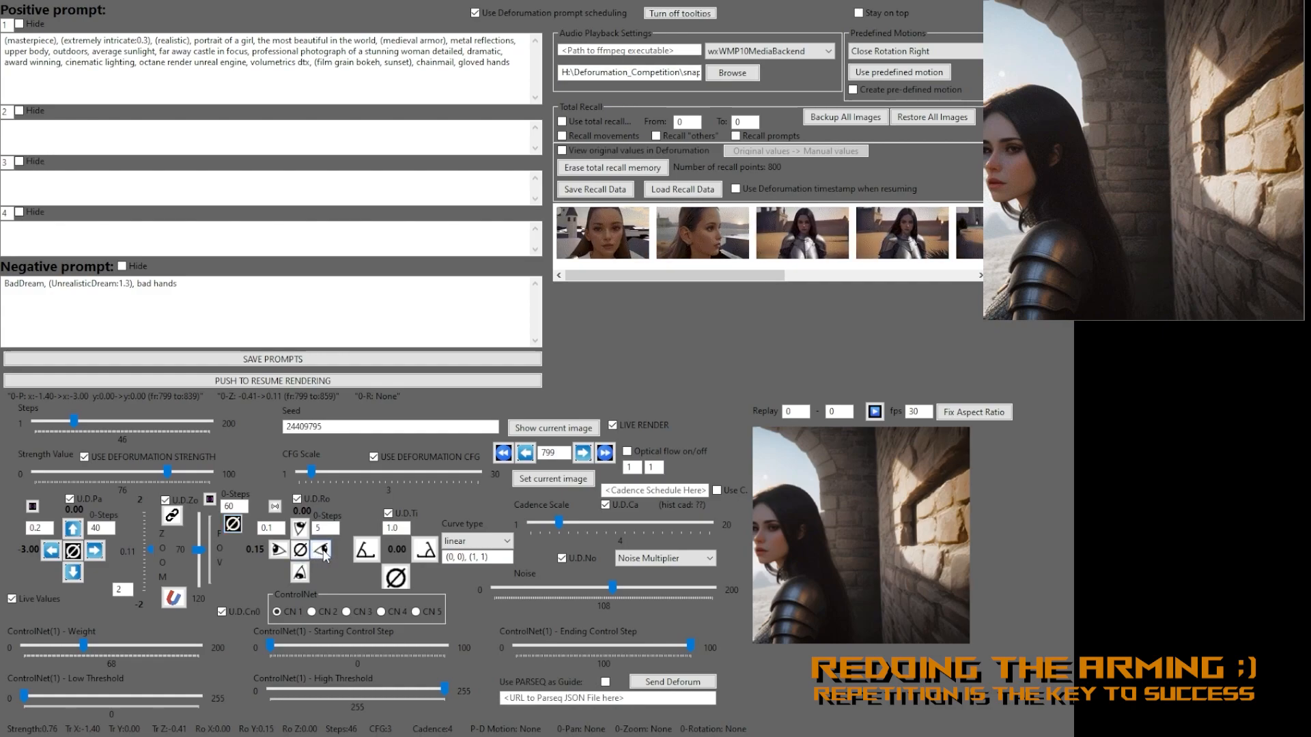
Arm a horizontal rotation transition to 0.25 over 60 steps.
left_click(275, 506)
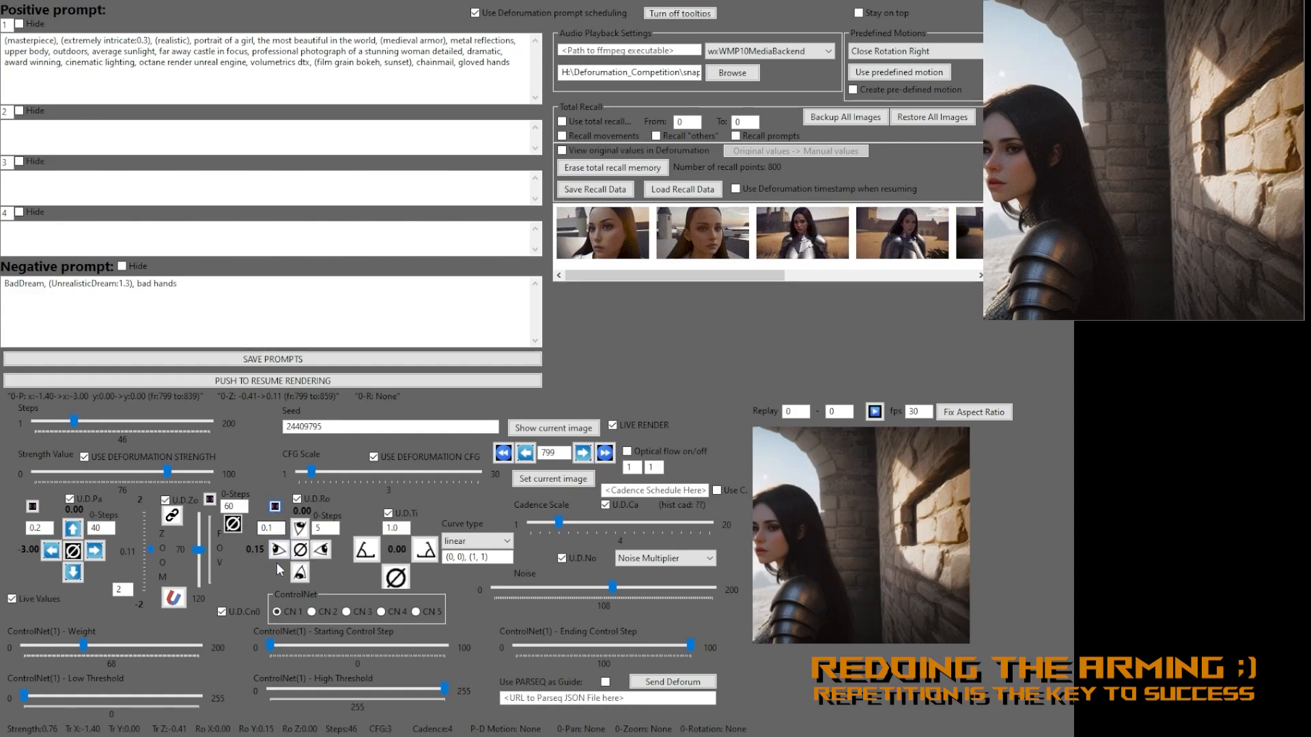
left_click(278, 550)
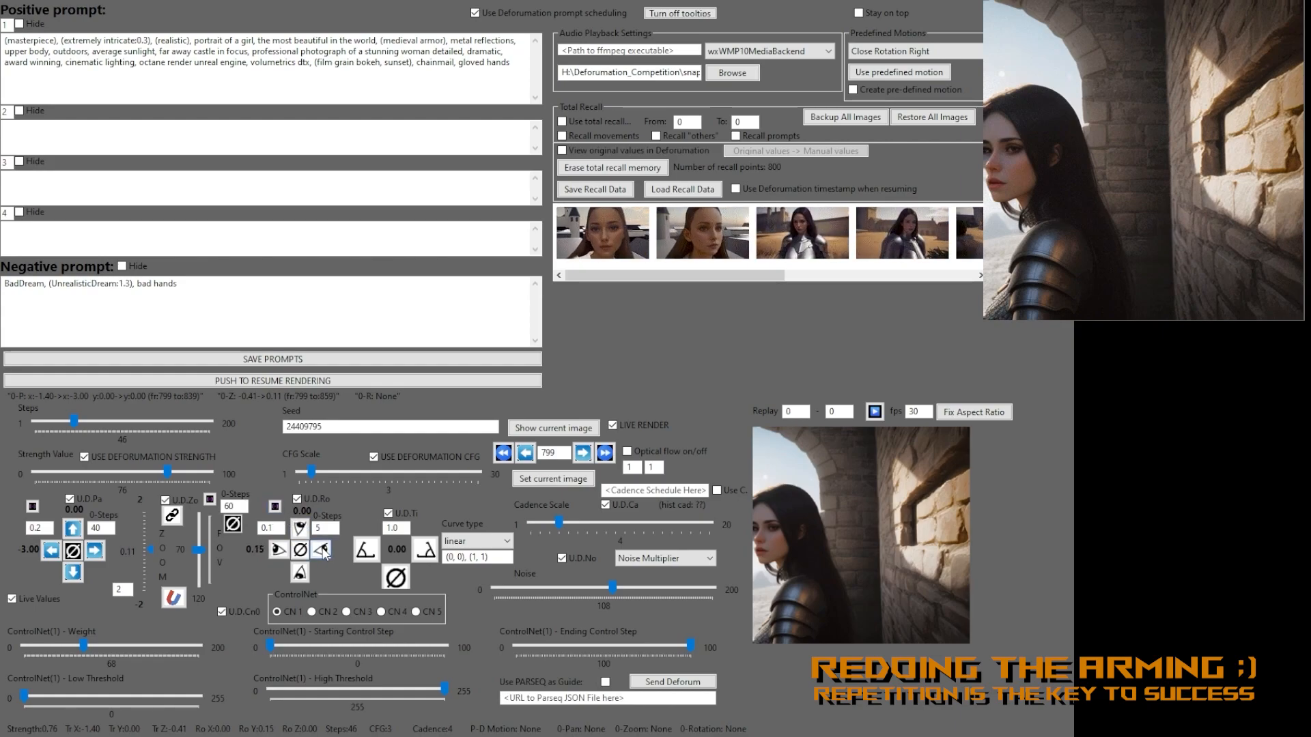
left_click(284, 551)
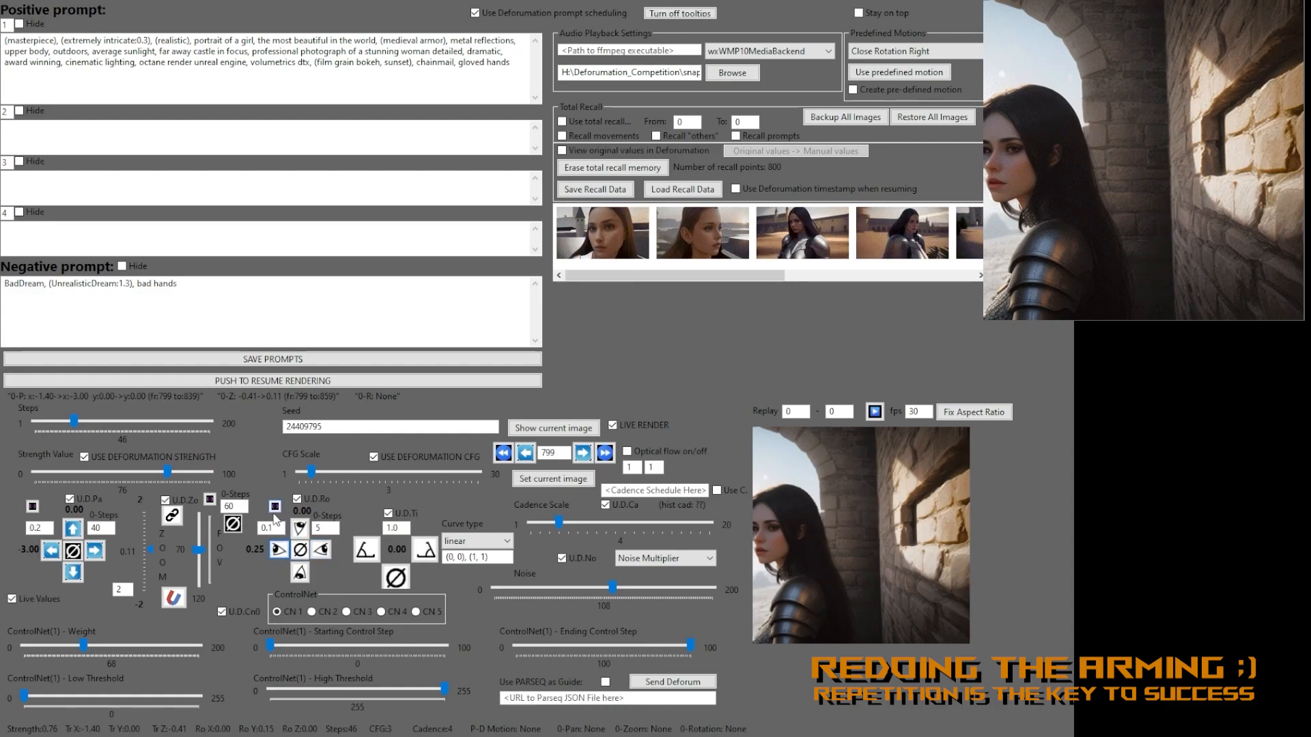
left_click(276, 507)
left_click_drag(338, 530, 313, 529)
type("60")
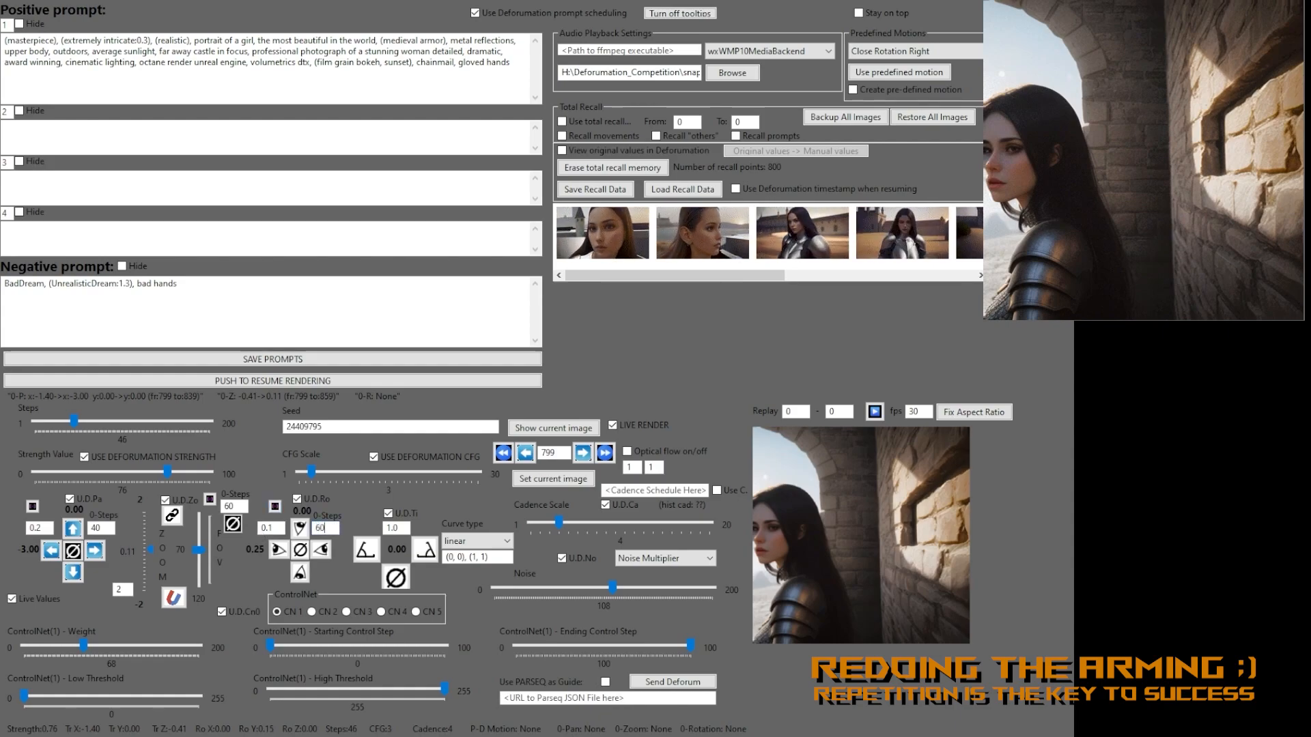
left_click(299, 549)
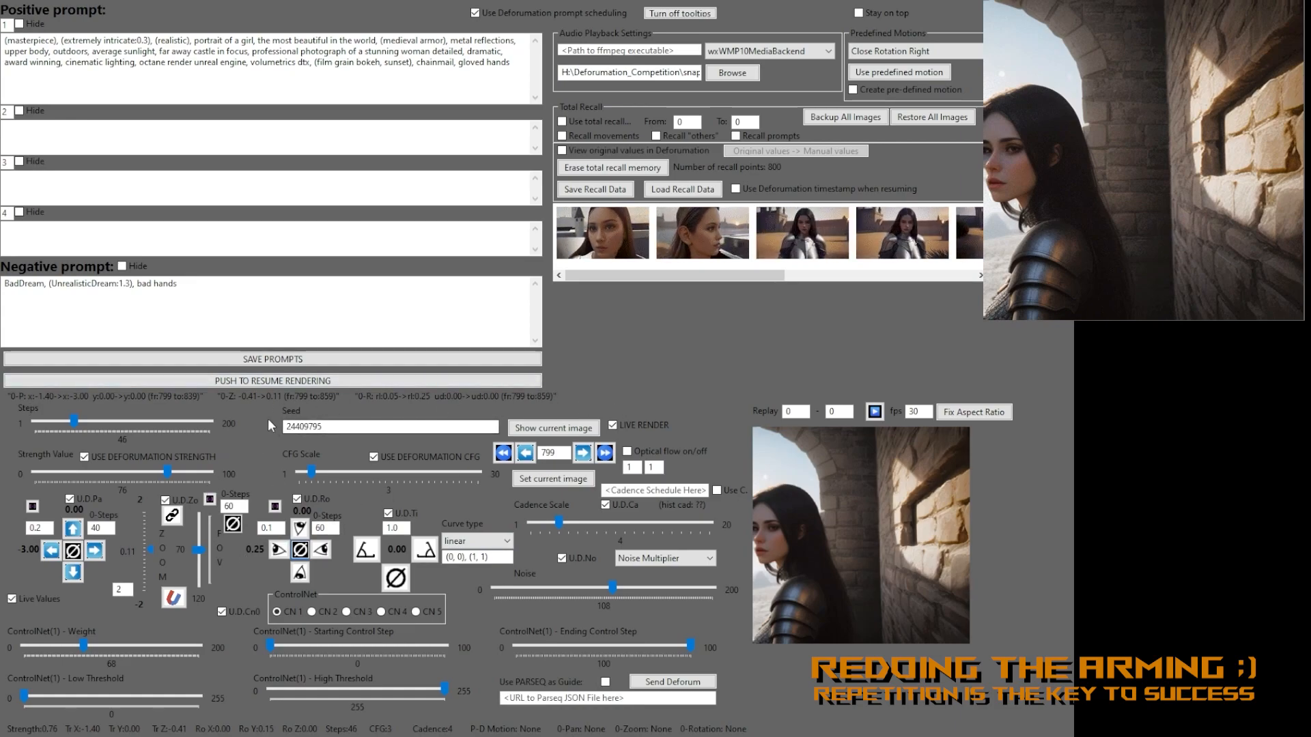
Resume the rendering and view the original values in Deforumation at frame 839.
left_click(228, 380)
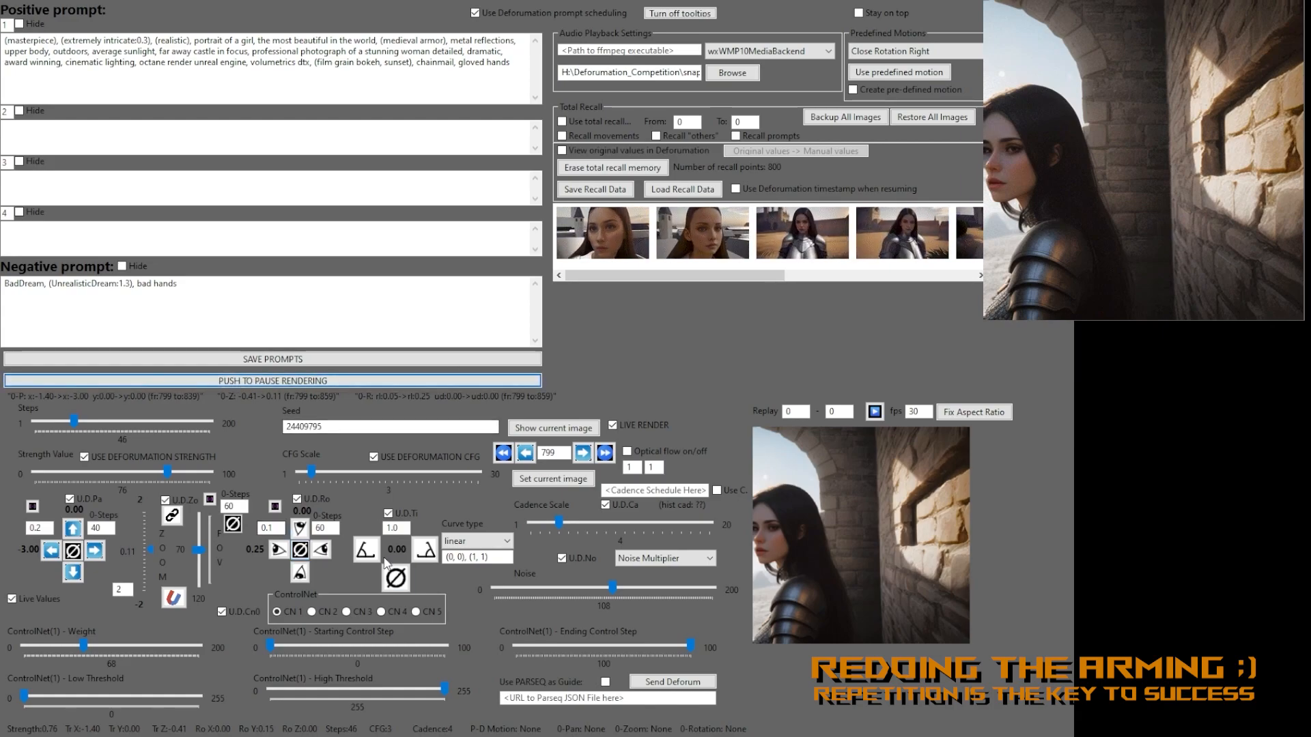
left_click(591, 154)
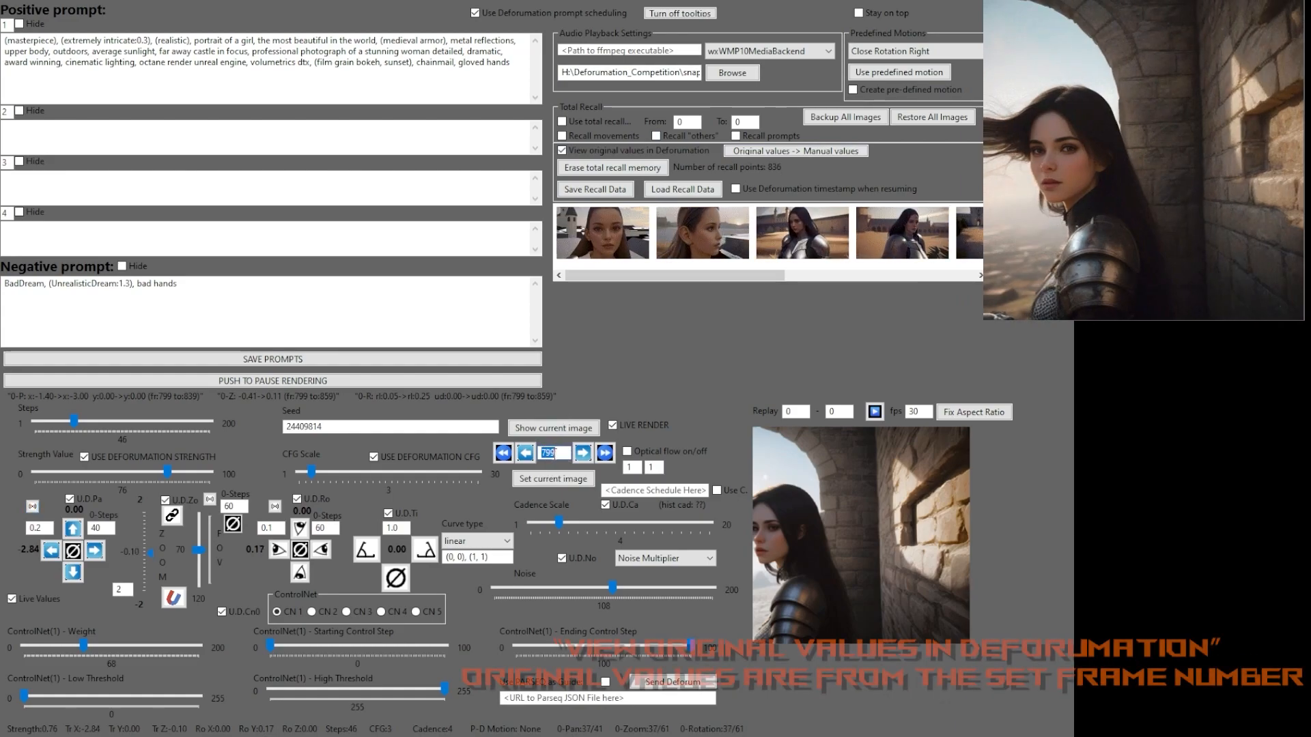
double_click(558, 454)
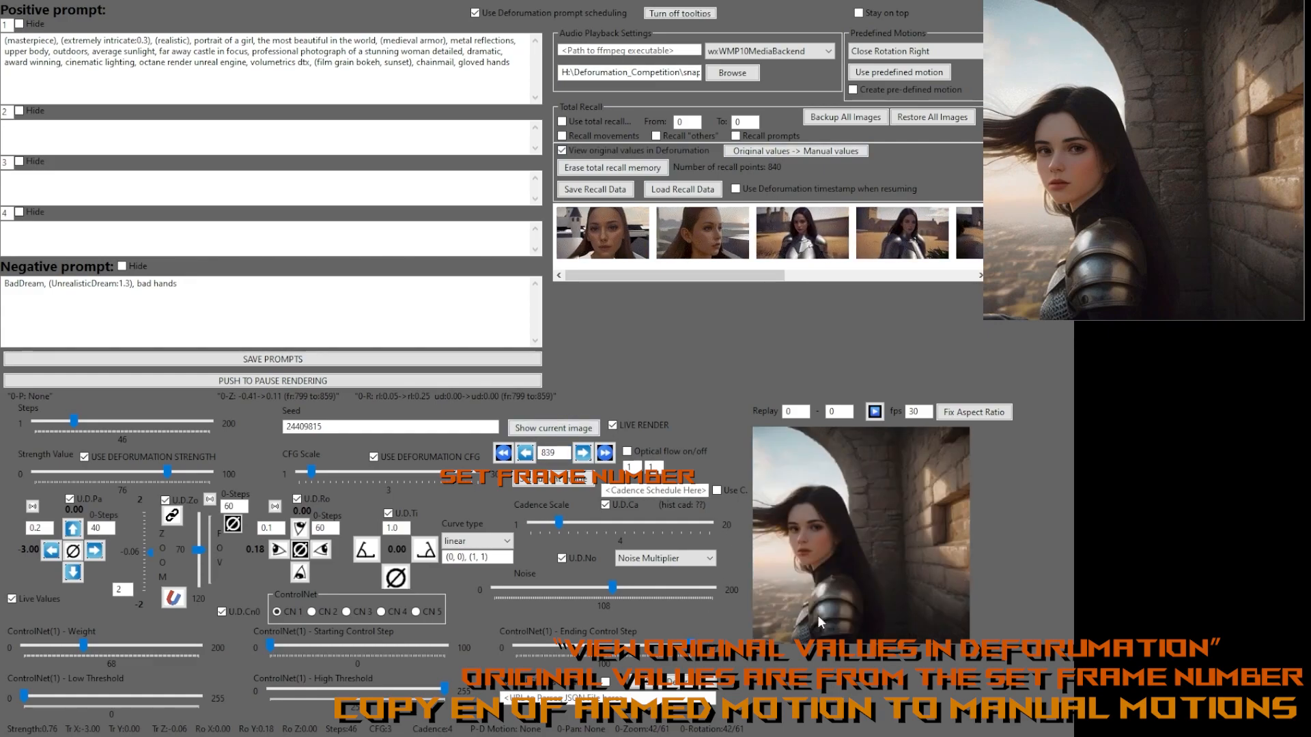
Bring up frame 866, copy its original values to the manual values and stop viewing the original values.
double_click(552, 452)
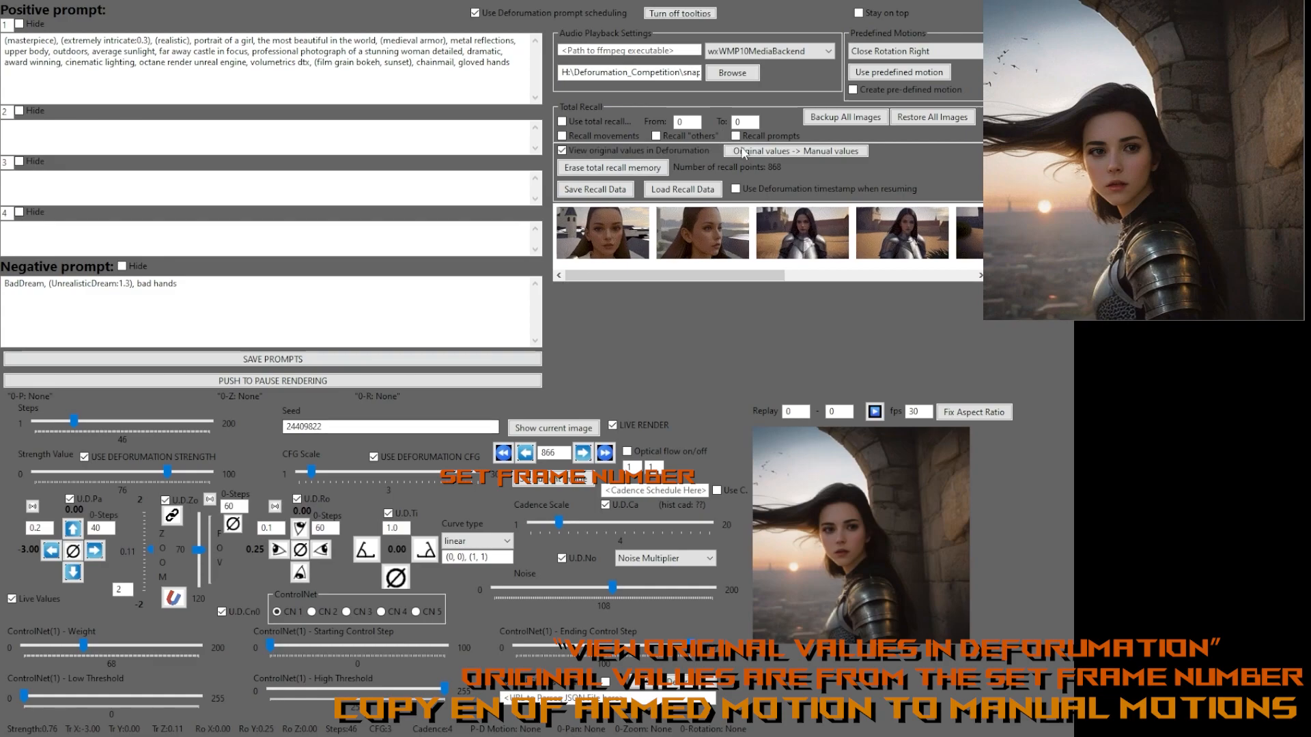
left_click(795, 151)
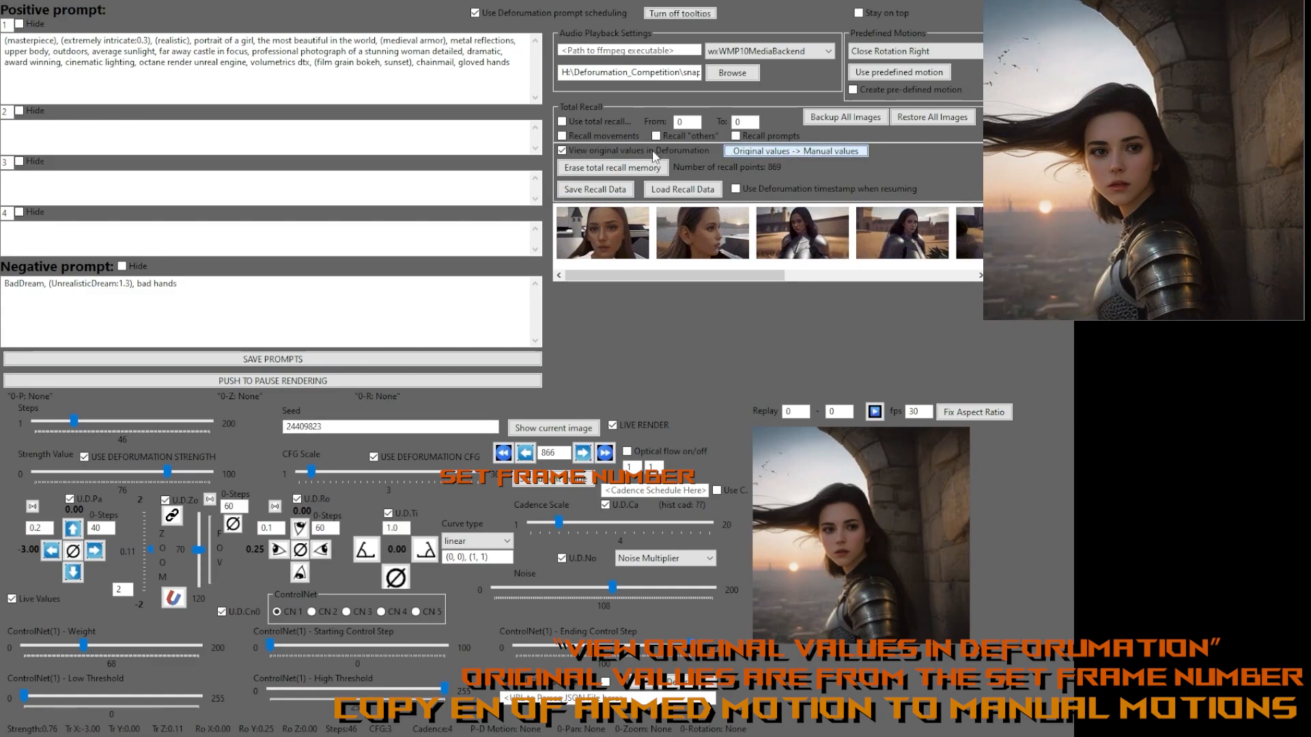
left_click(574, 153)
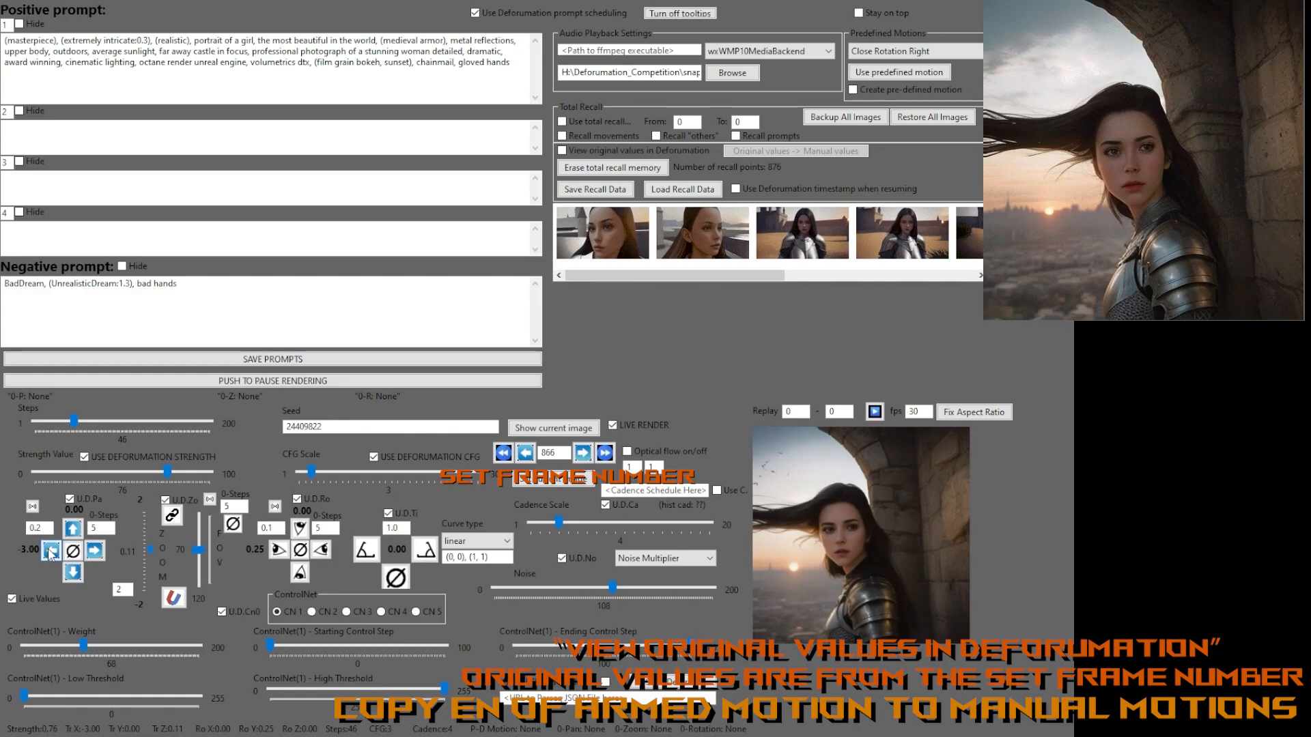
Ease the live horizontal pan to -2.00.
left_click(95, 551)
left_click(96, 552)
left_click(96, 551)
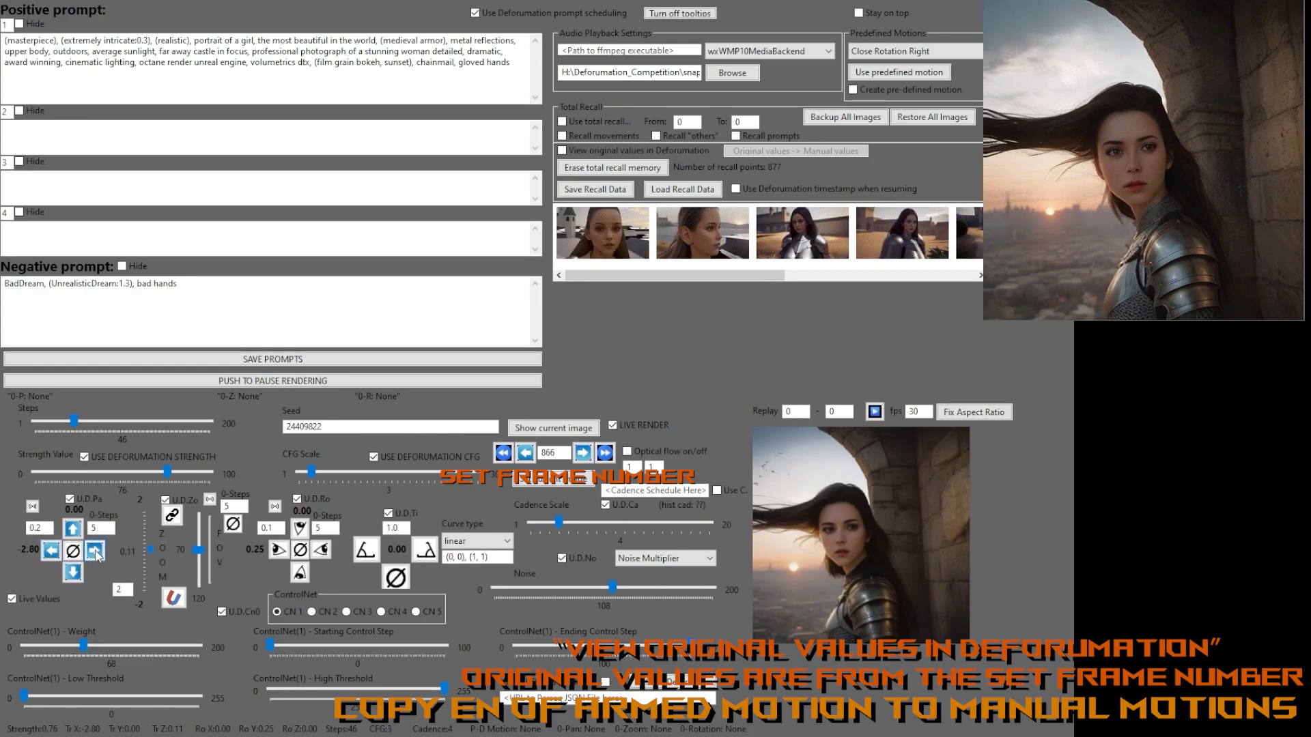
left_click(96, 552)
left_click(97, 552)
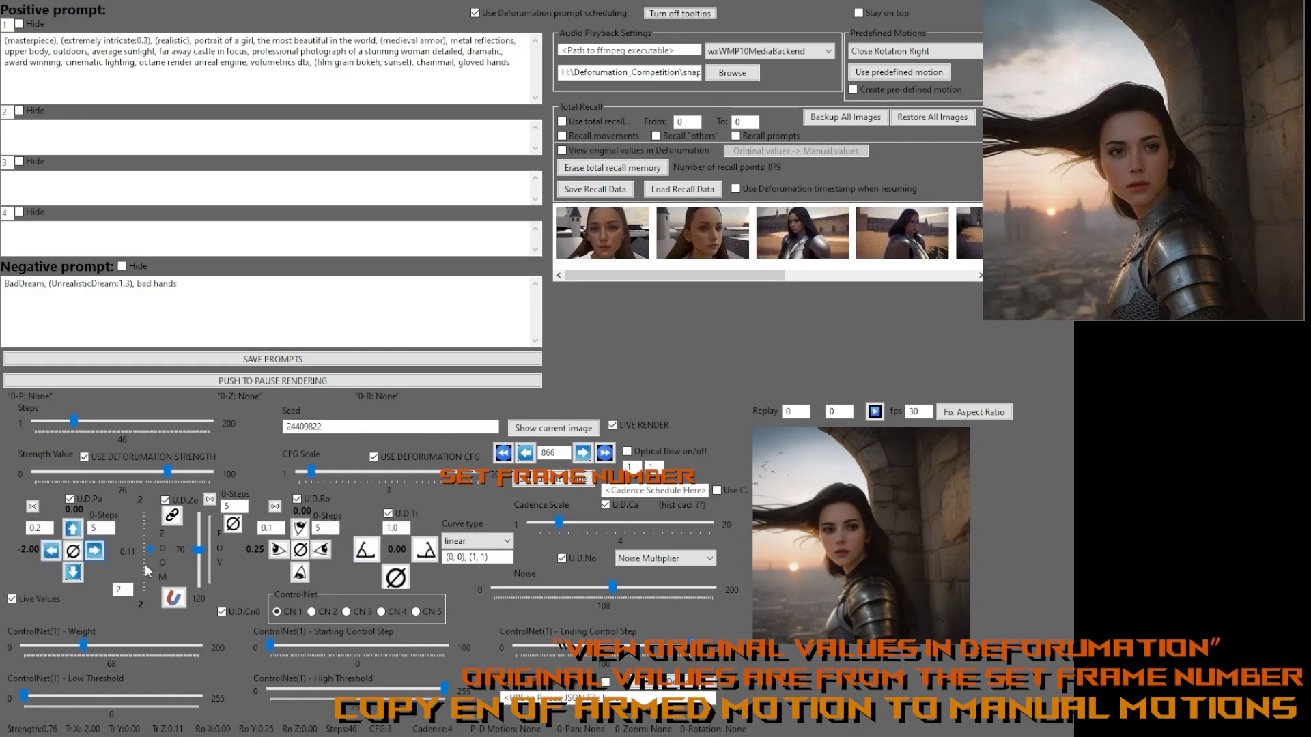
Set the live zoom to 0.00 and reduce the horizontal rotation to 0.05.
left_click(150, 547)
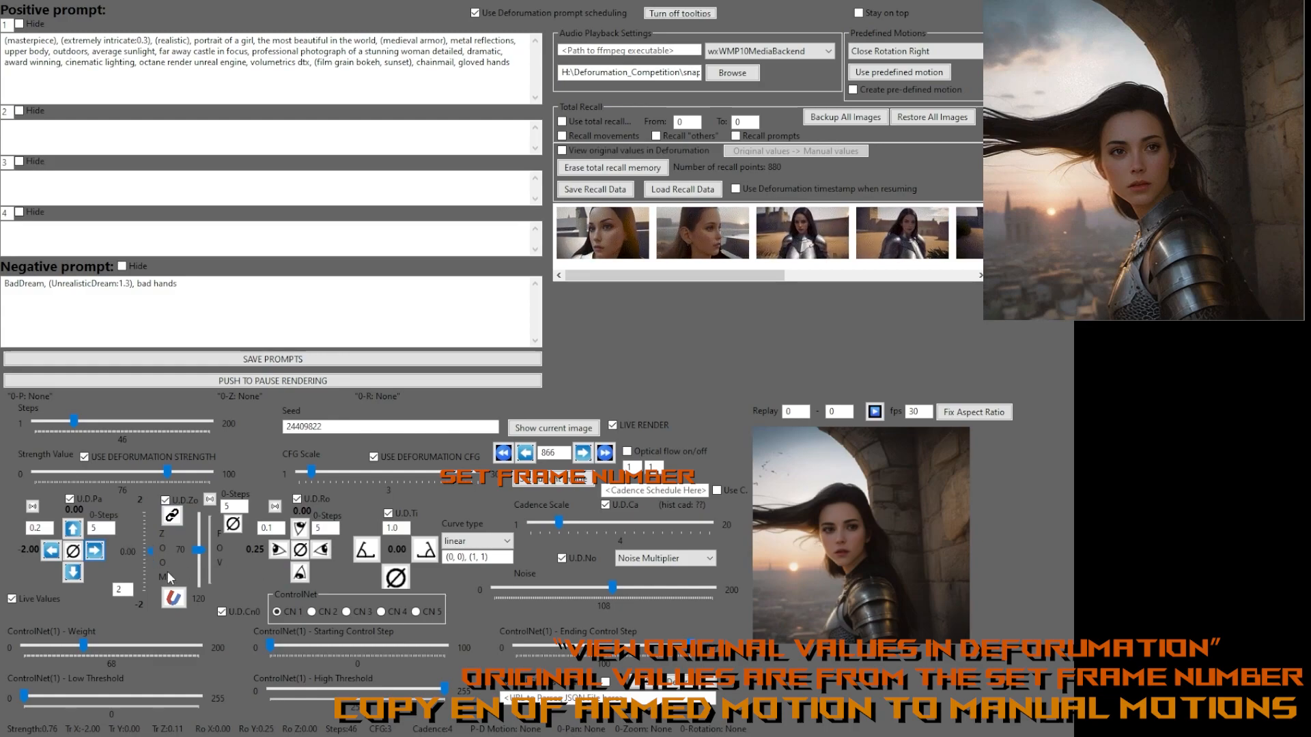
left_click(278, 551)
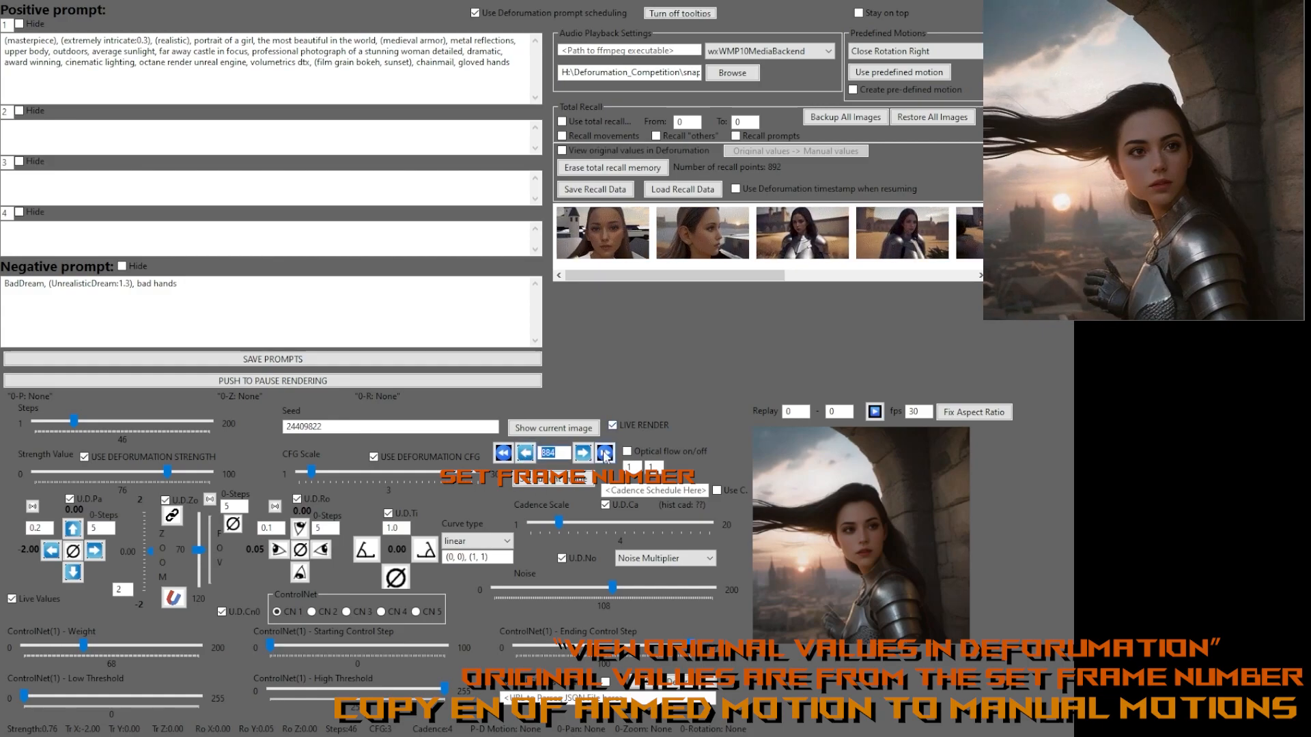
Bring up the latest rendered frame and return the live pan and rotation to 0.00.
type("891")
key("Return")
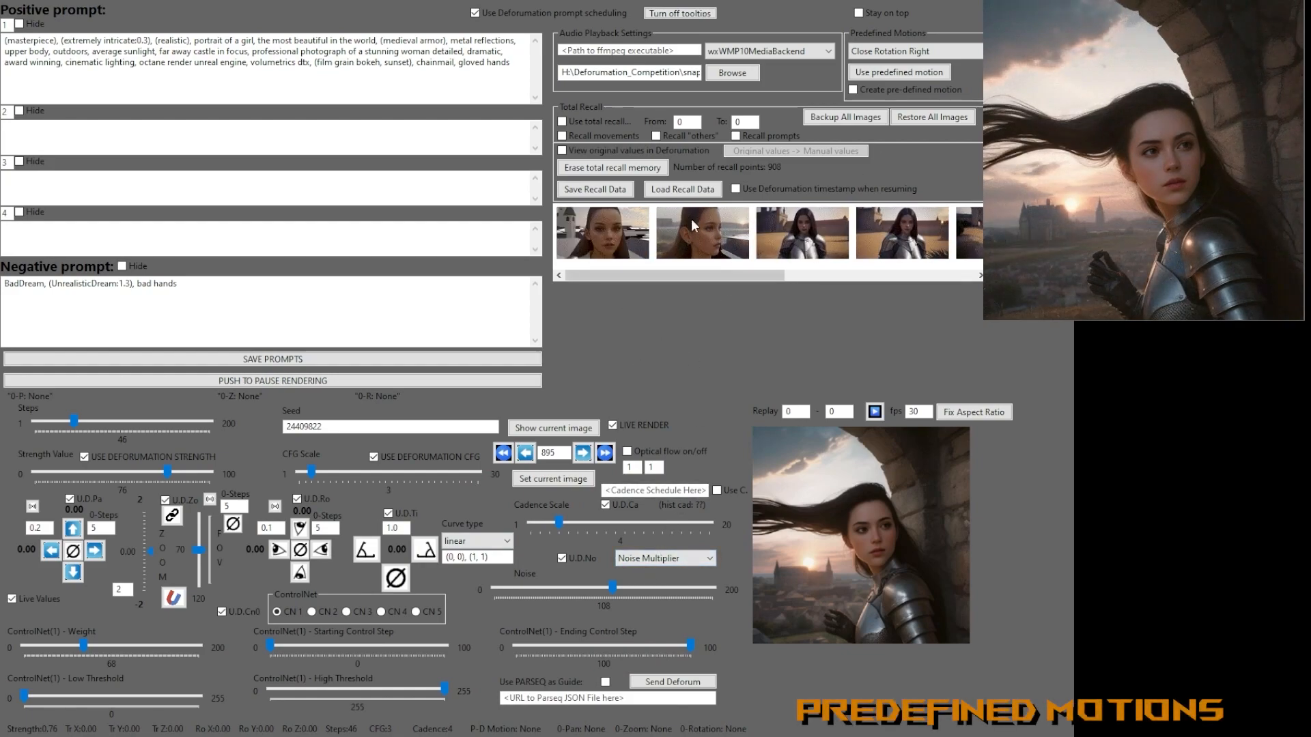
Browse the row of predefined motion previews from beginning to end and back.
mouse_move(639, 274)
left_mouse_down()
mouse_move(836, 277)
mouse_move(632, 287)
left_mouse_up()
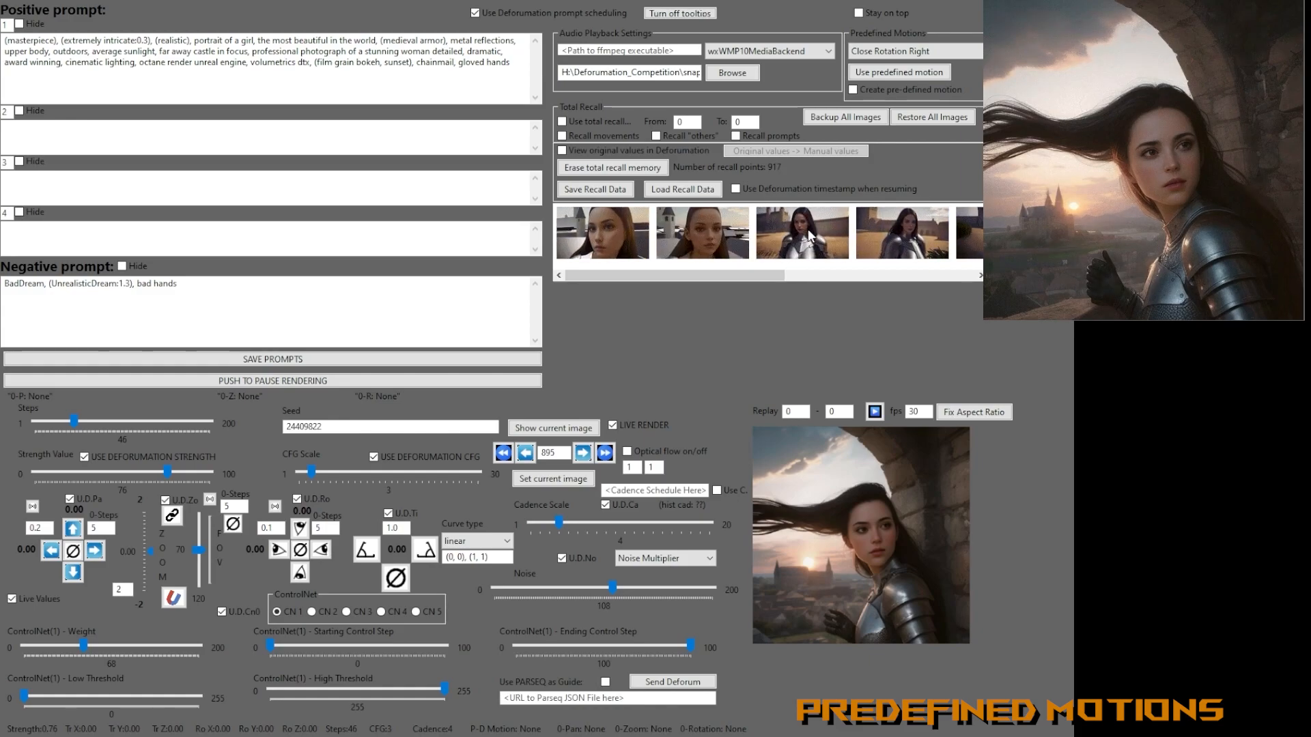
left_click_drag(745, 277, 867, 271)
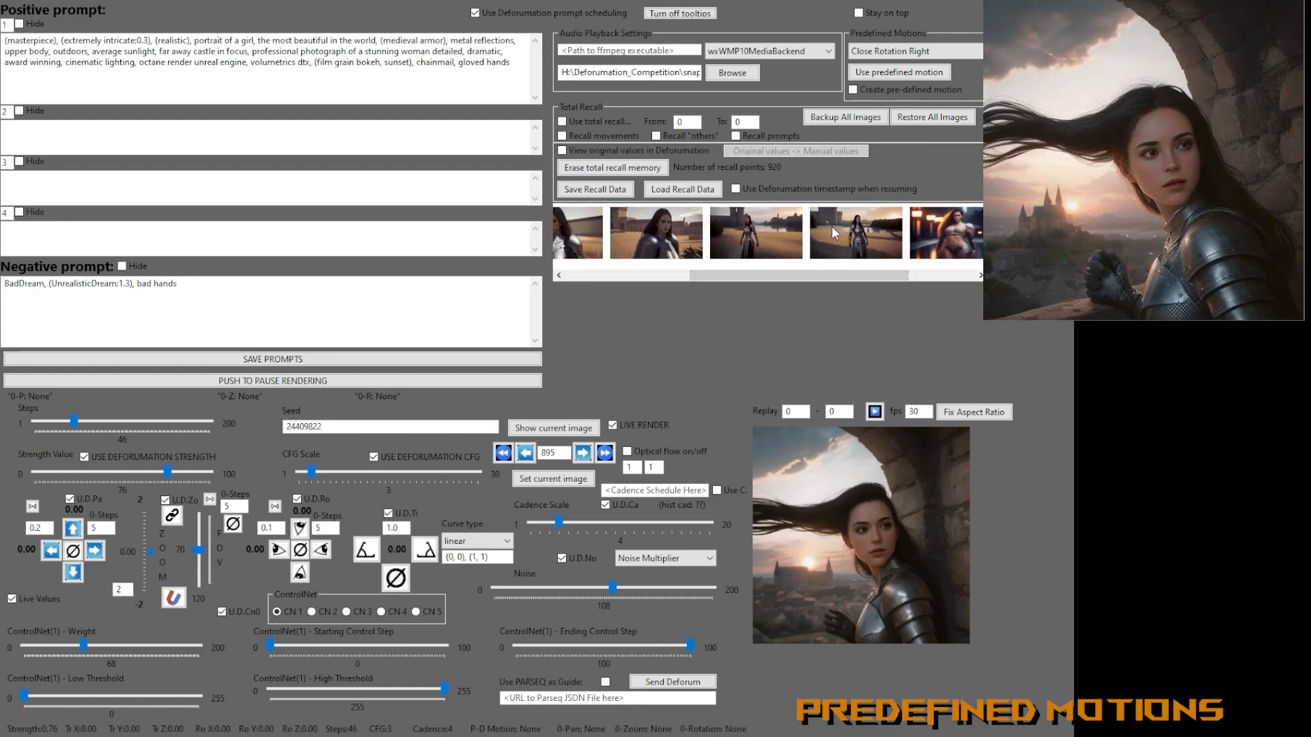
left_click_drag(861, 276, 927, 273)
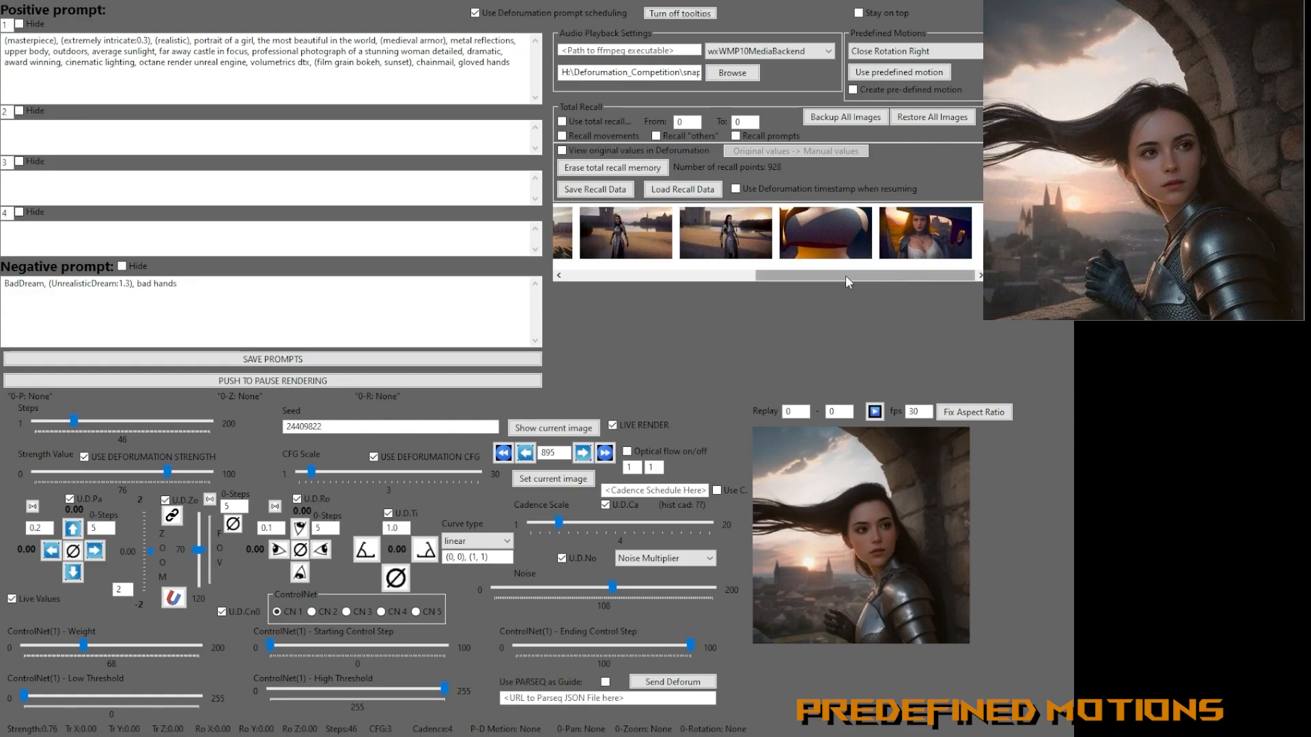
left_click_drag(800, 278, 628, 274)
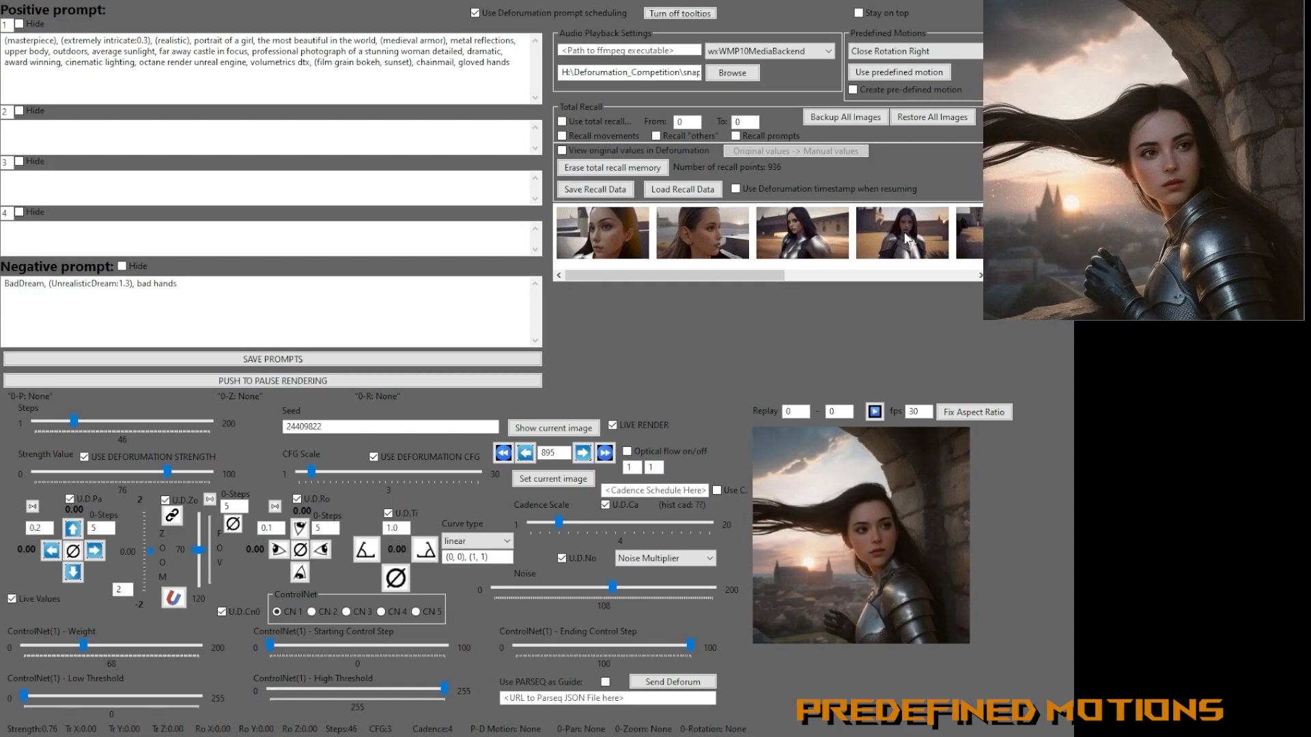
Pause the rendering and turn off Live Values.
left_click(231, 381)
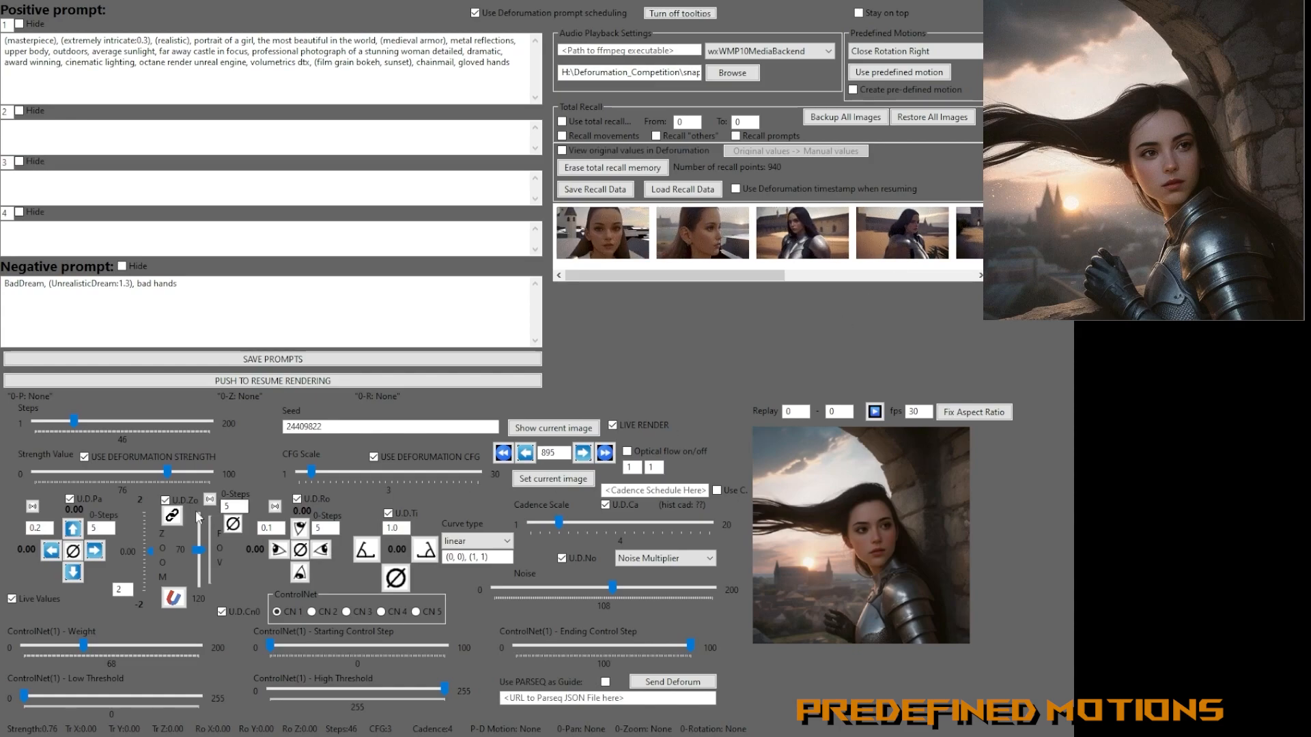
left_click(34, 601)
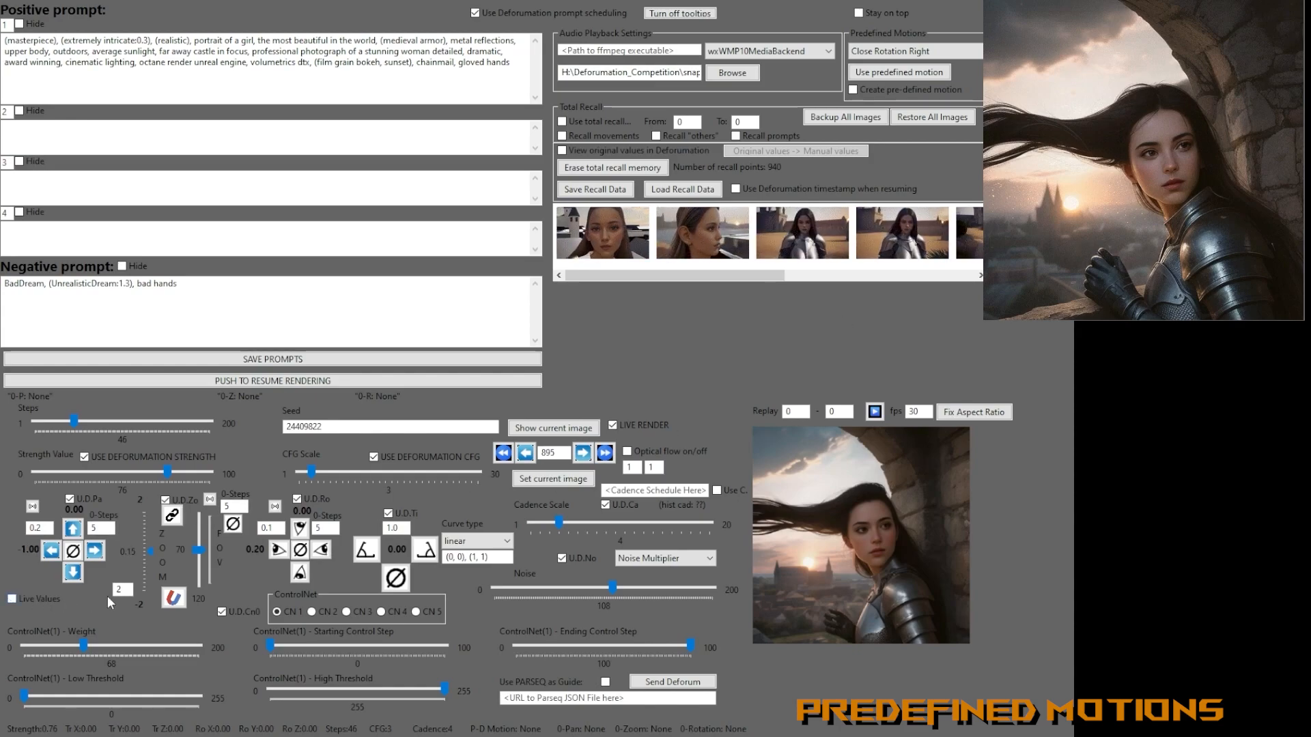
Compare the live and manual motion values, leave Live Values turned on, and resume the rendering.
left_click(31, 600)
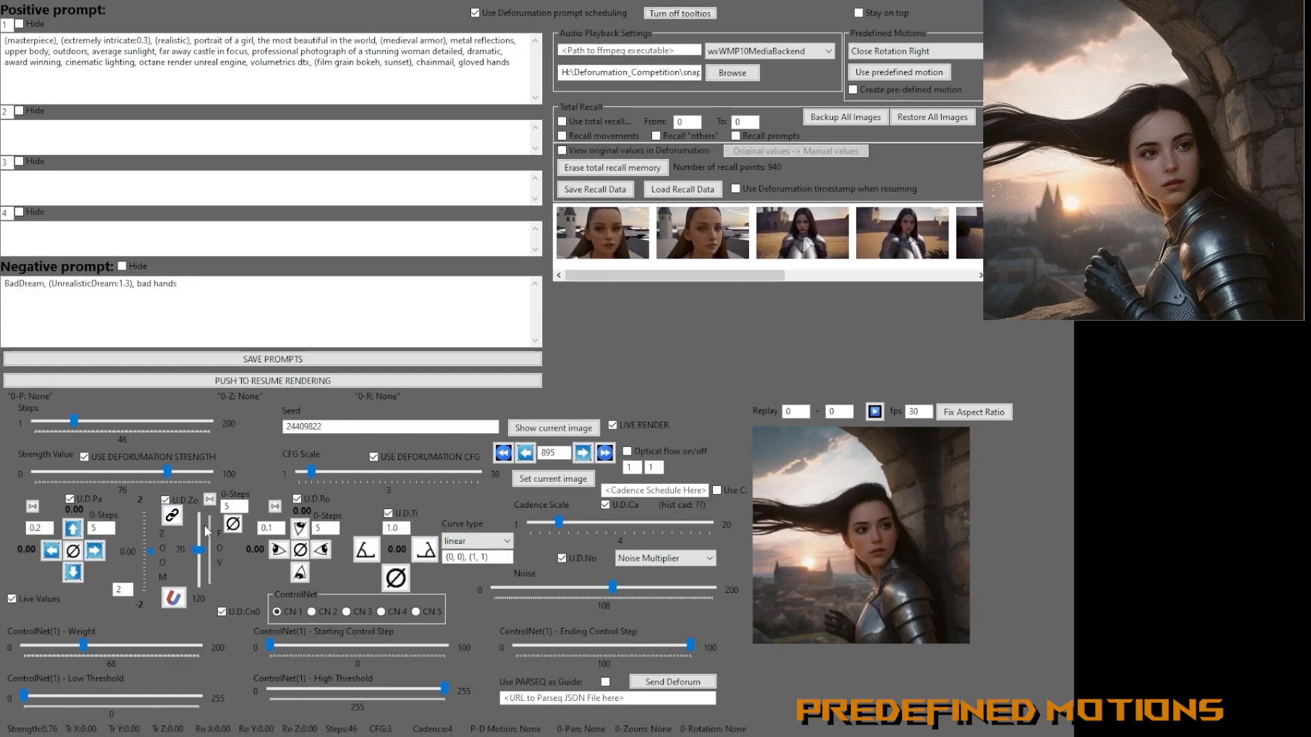
left_click(25, 601)
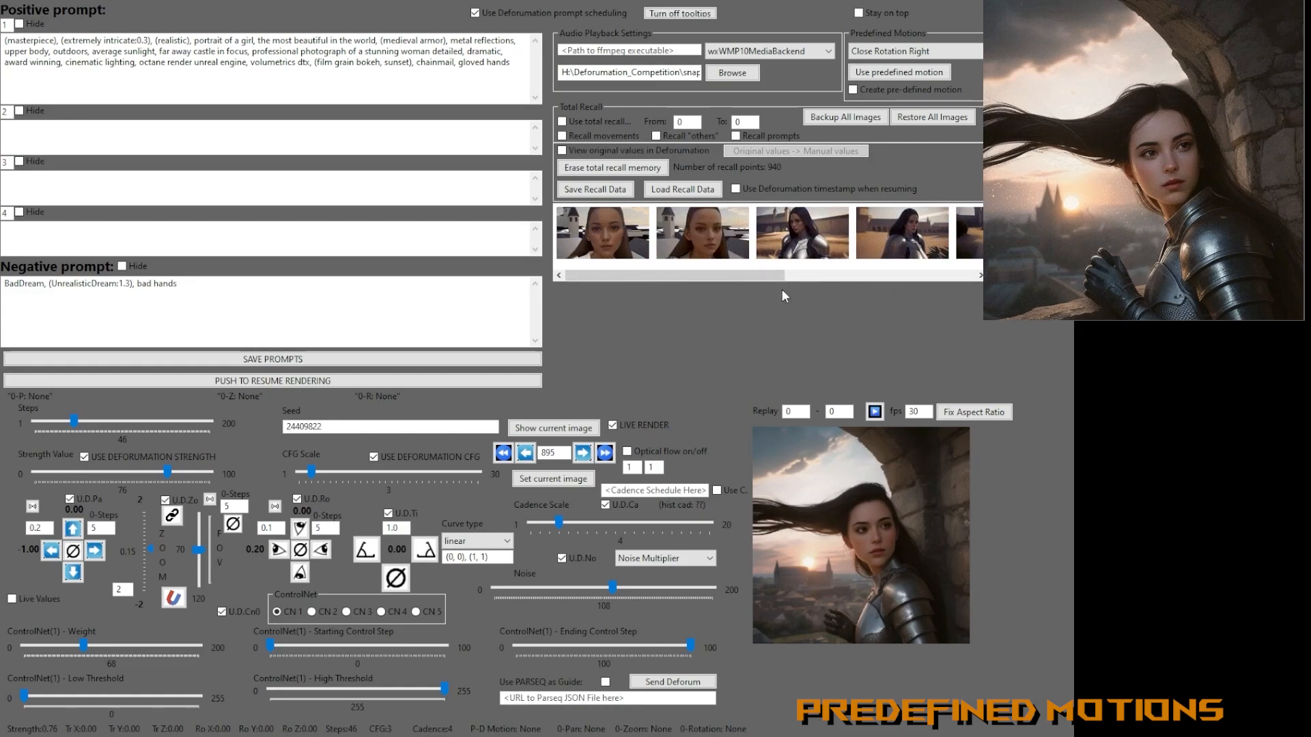
left_click_drag(747, 272, 783, 271)
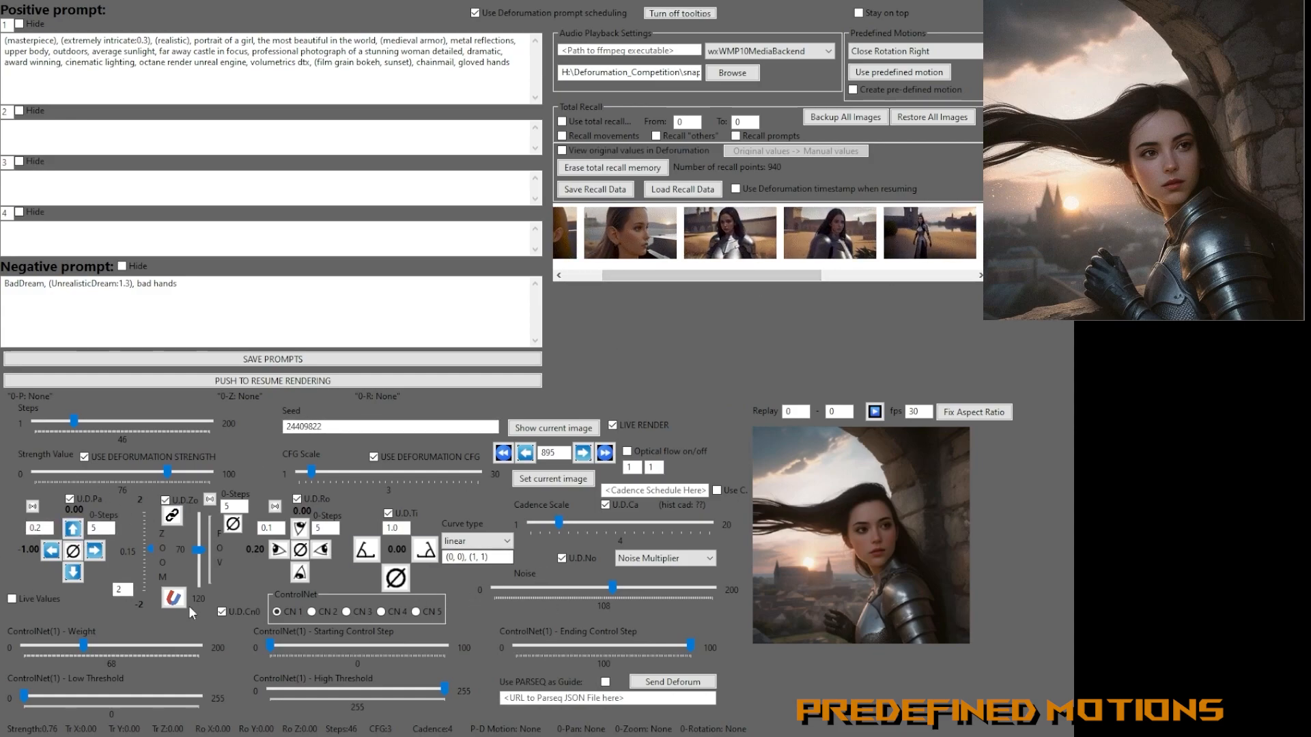
left_click(28, 600)
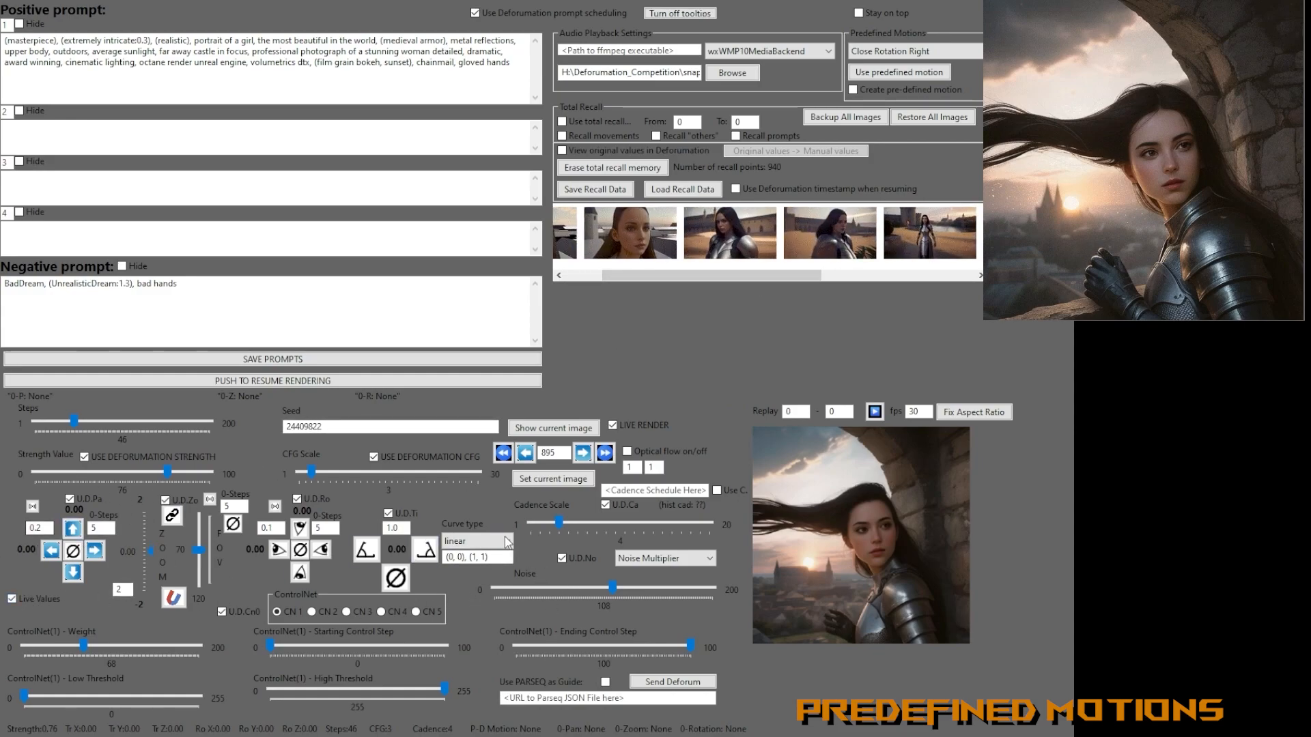
left_click(244, 380)
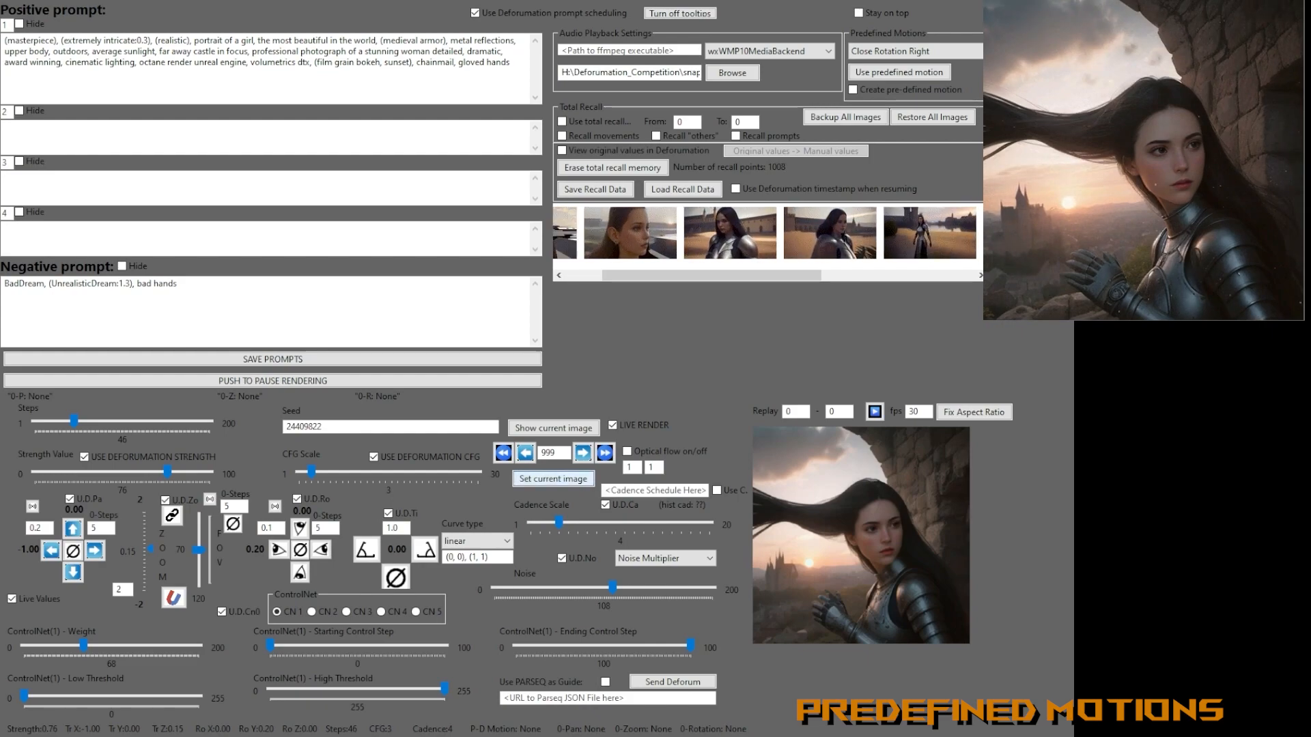
Enter "((chest towards camera))" as the second positive prompt and save the prompts.
left_click(158, 133)
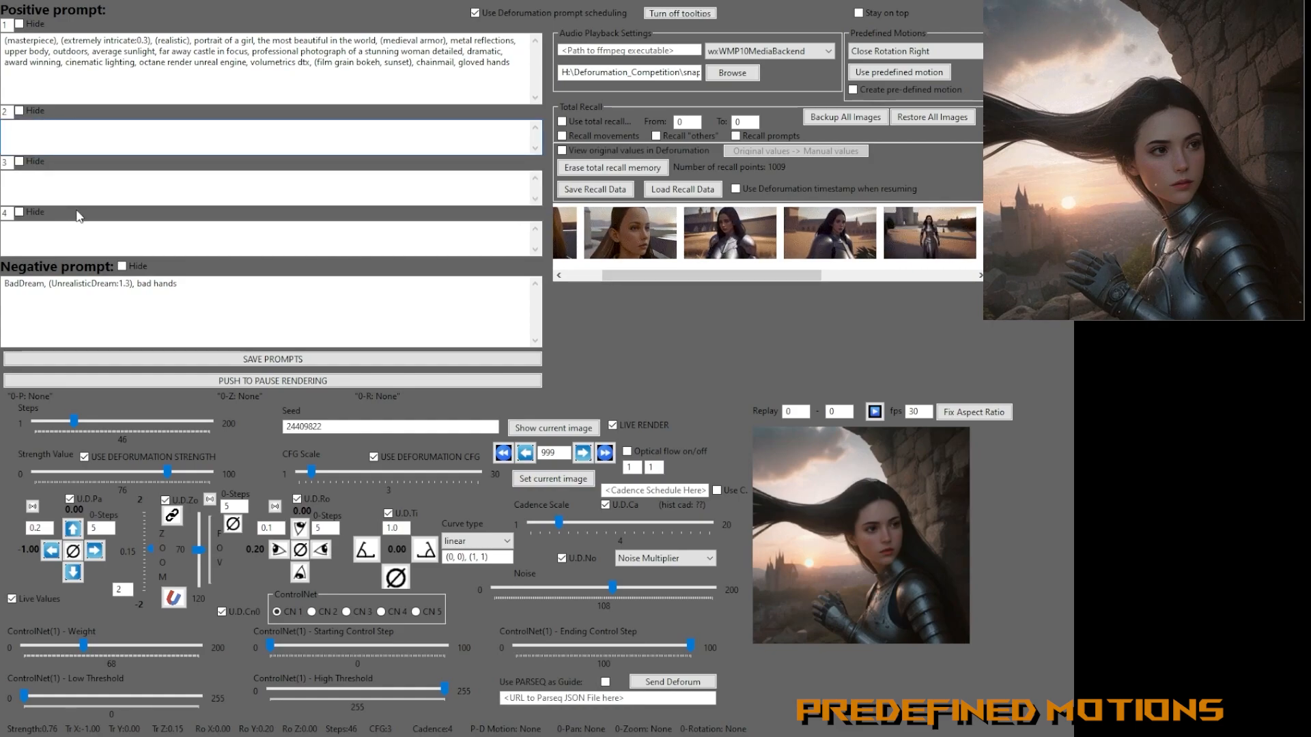
type("(")
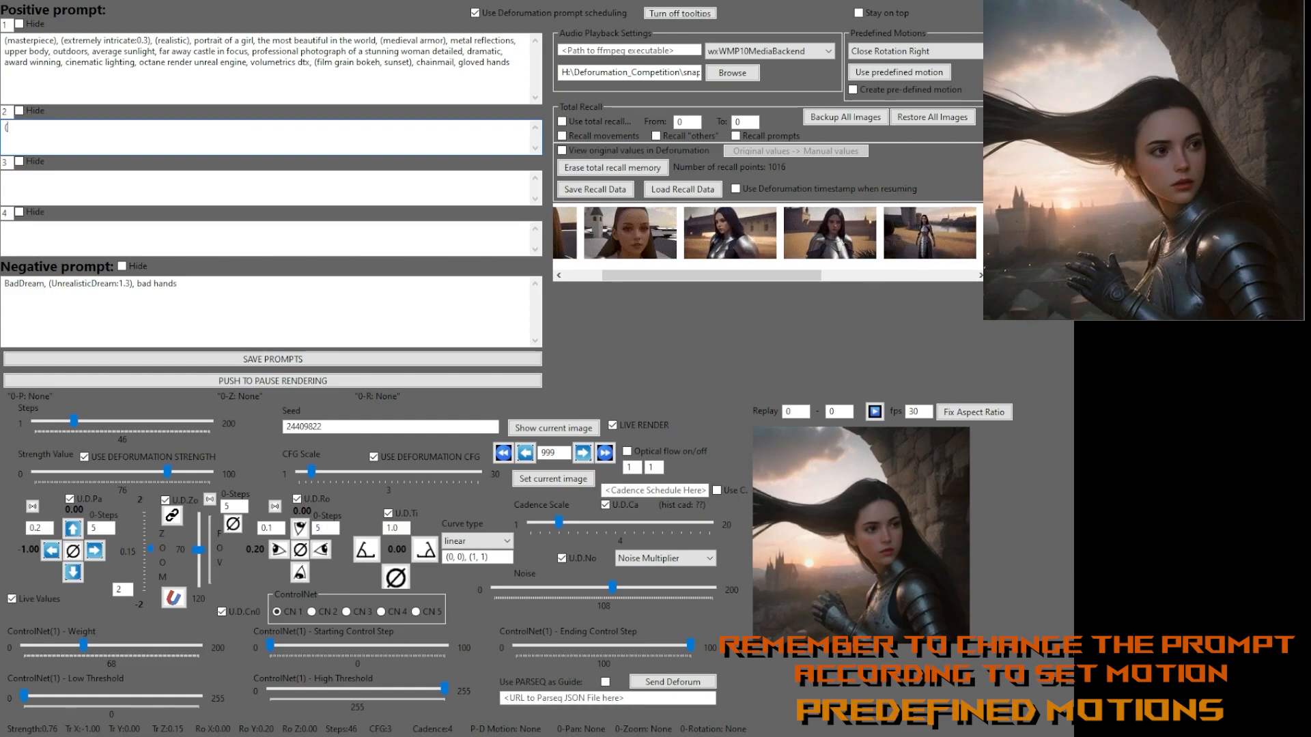
type("chest towasr")
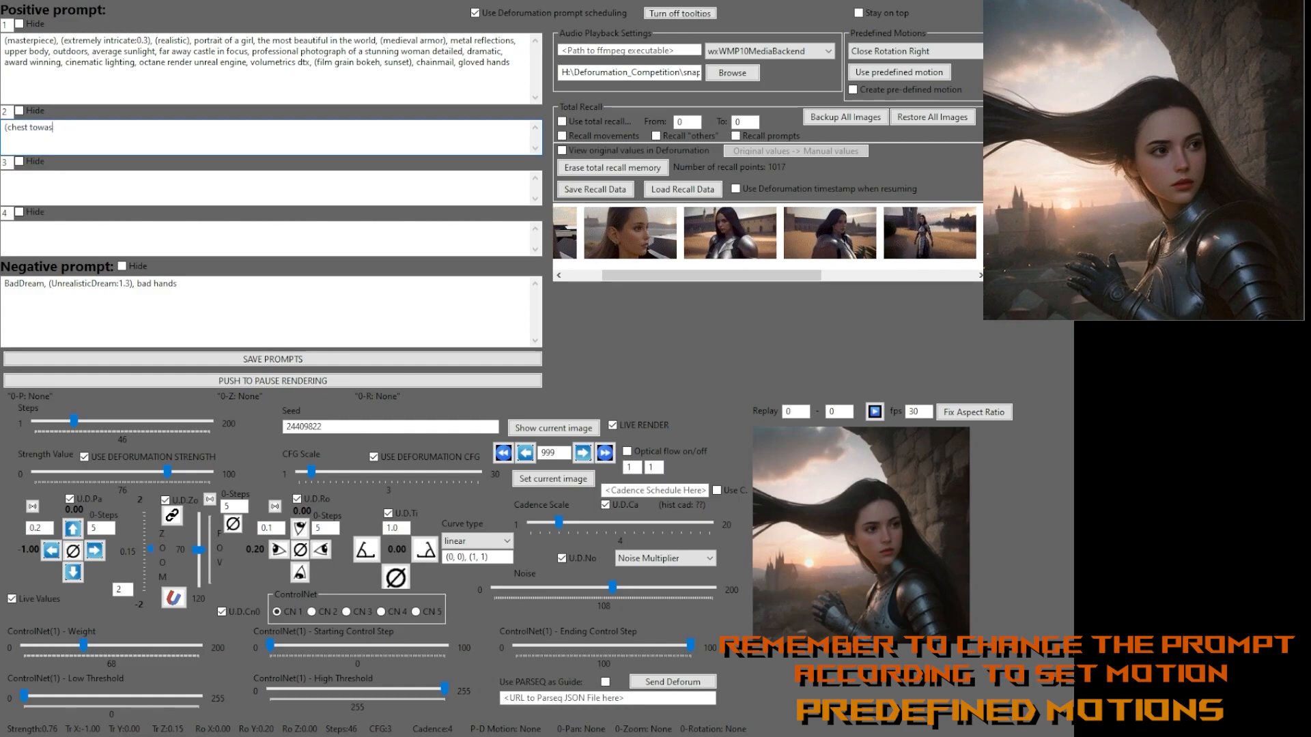
key("BackSpace")
key("BackSpace")
type("ards came")
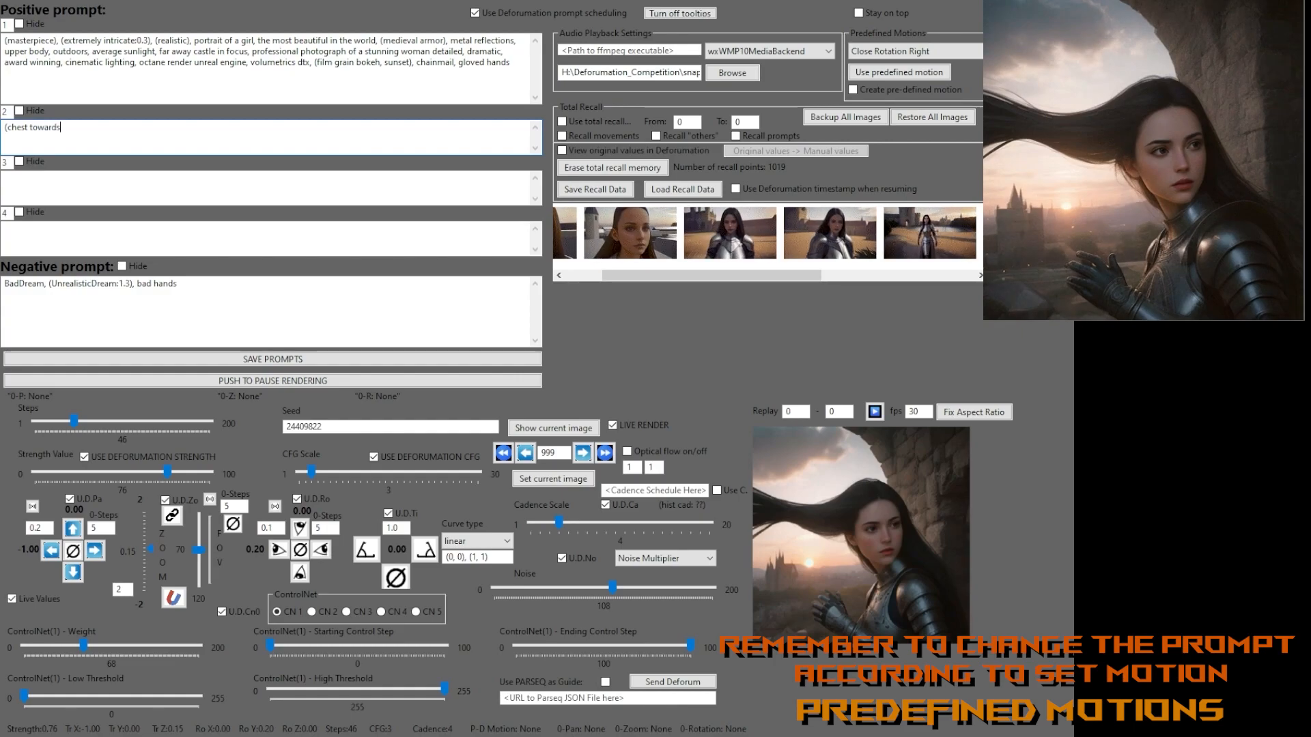
type("ra")
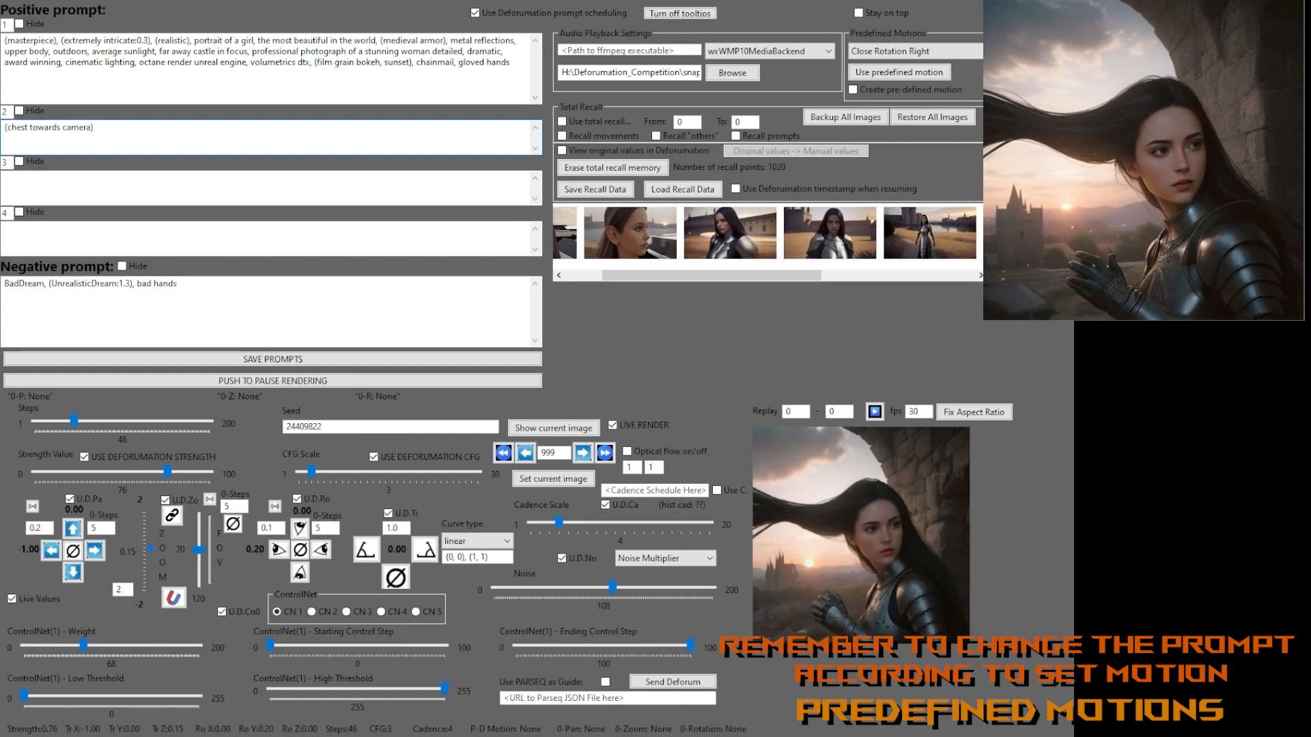
type("))")
type("(")
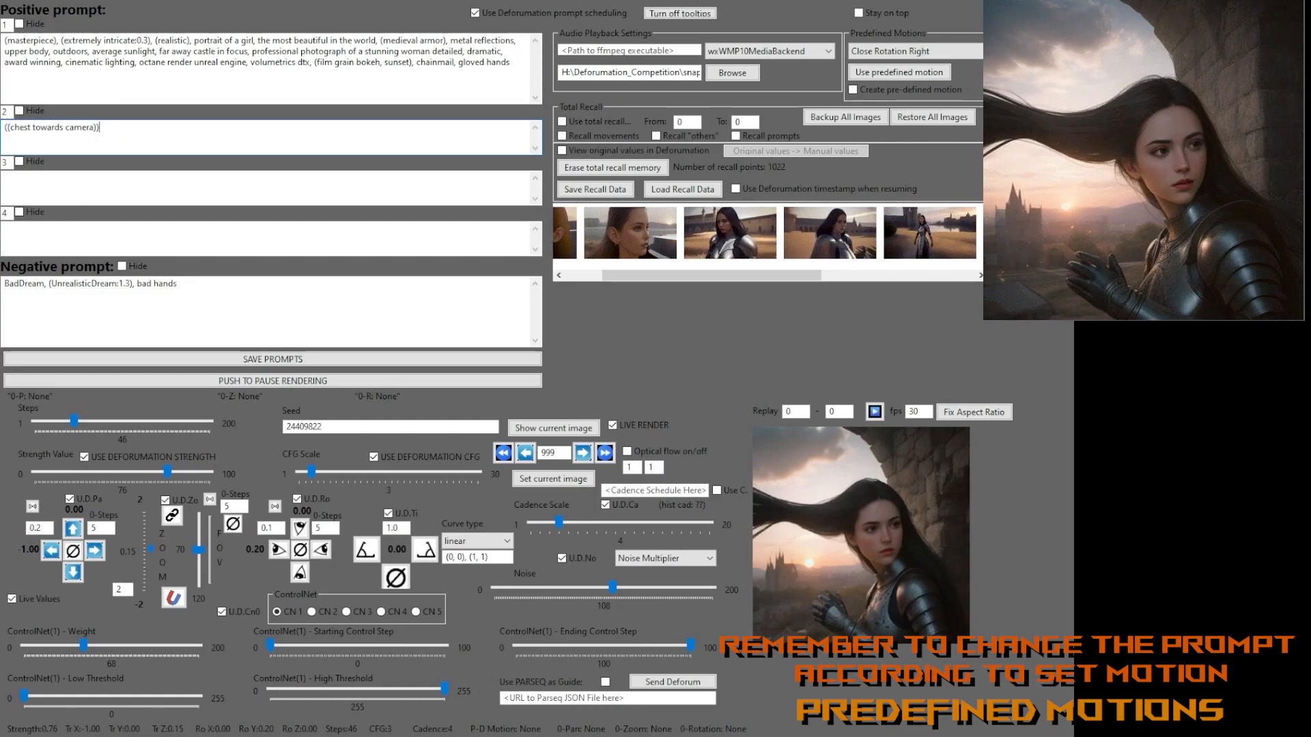
left_click(253, 362)
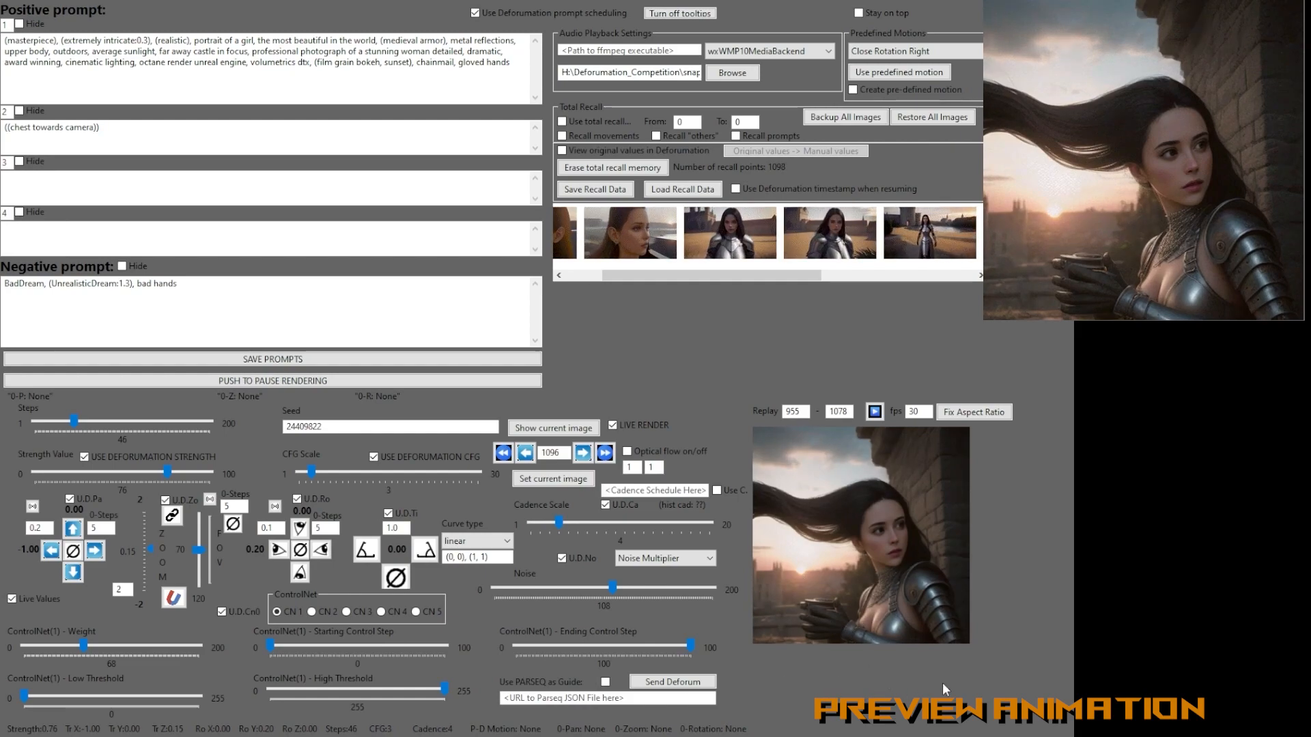
Pause the rendering and set the end frame of the replay range to 1099.
left_click(253, 382)
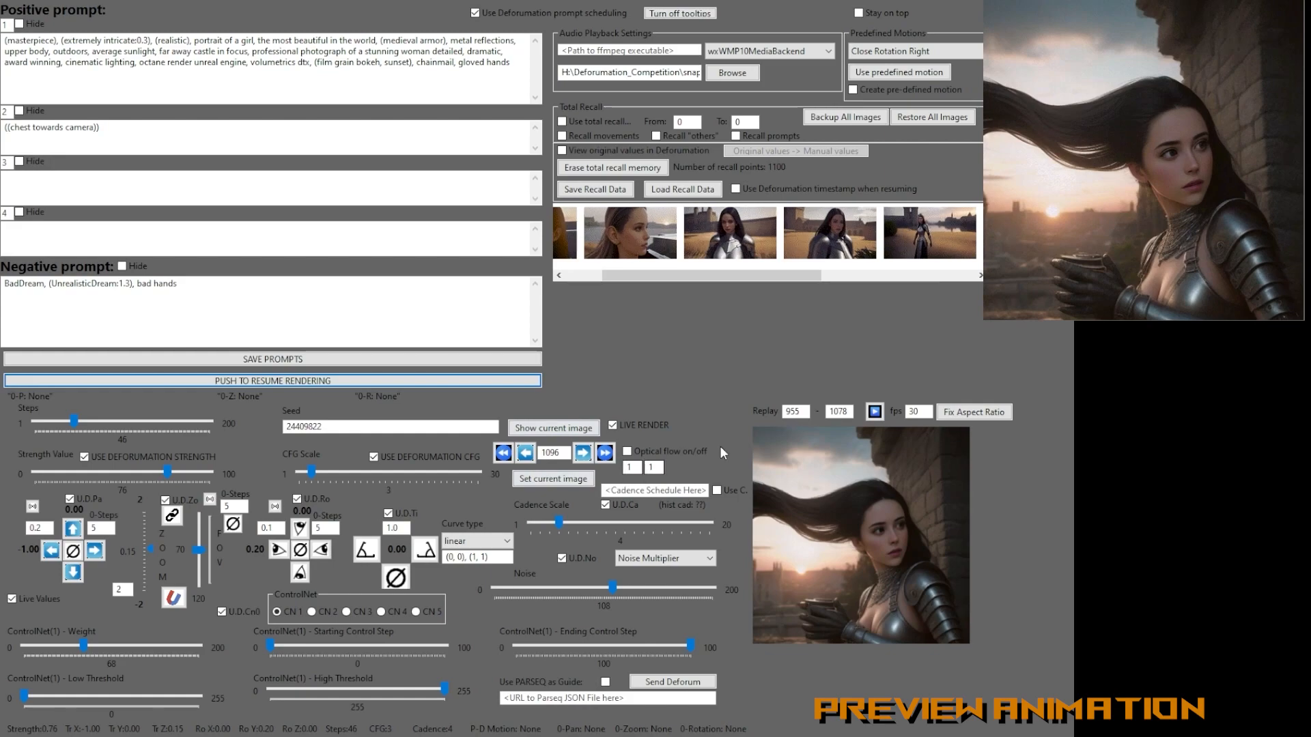
left_click(797, 411)
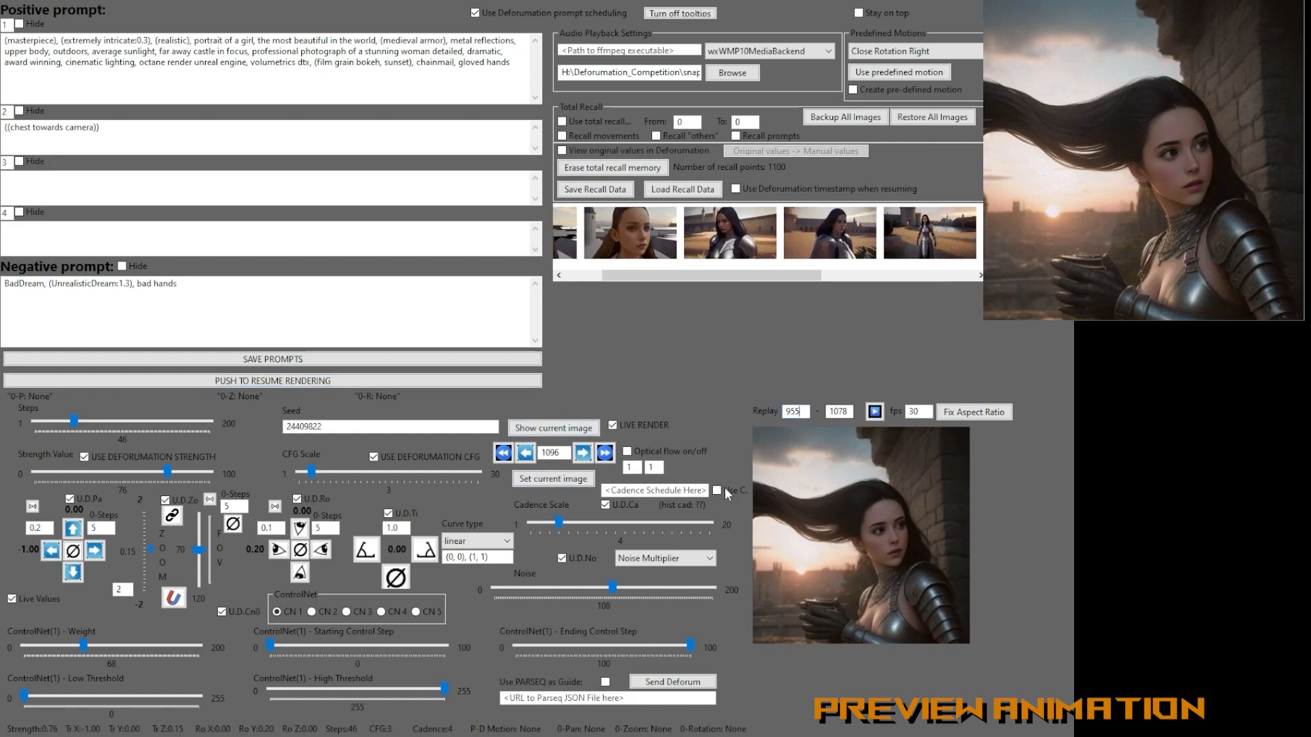
key("Tab")
type("1089")
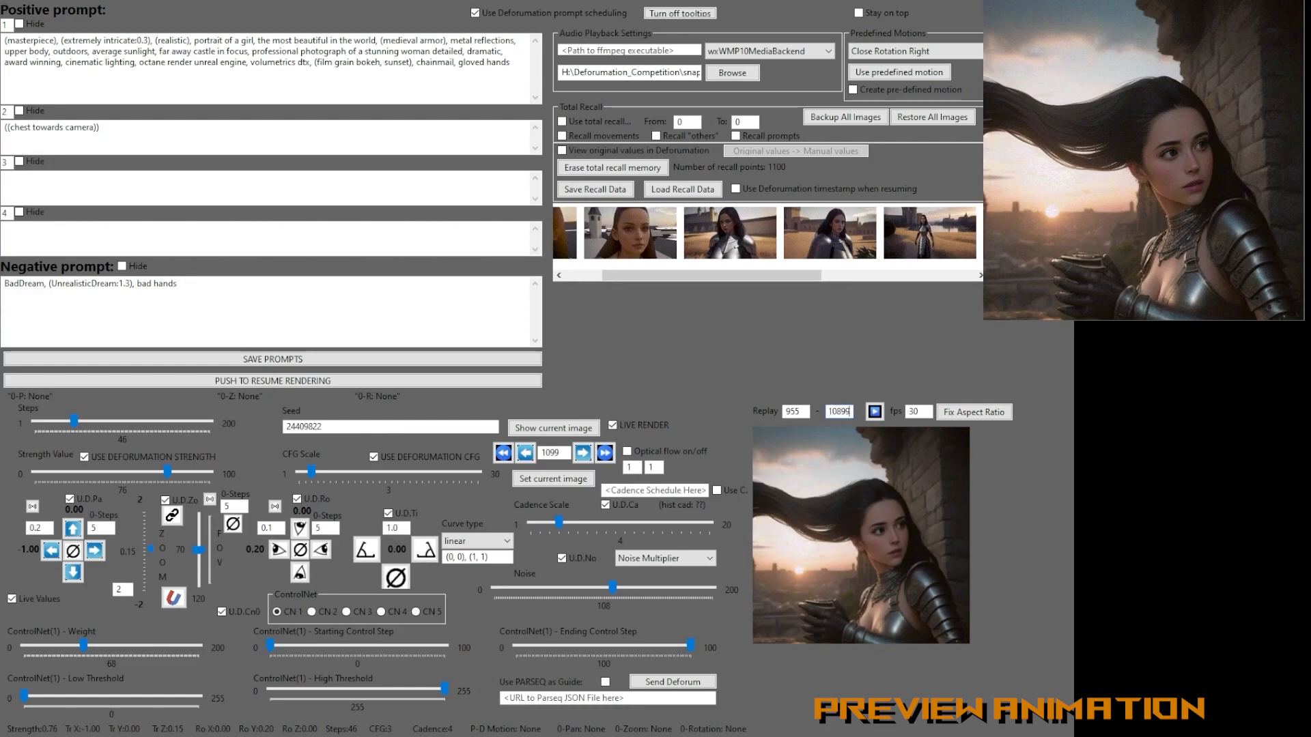
key("BackSpace")
key("BackSpace")
key("BackSpace")
type("0")
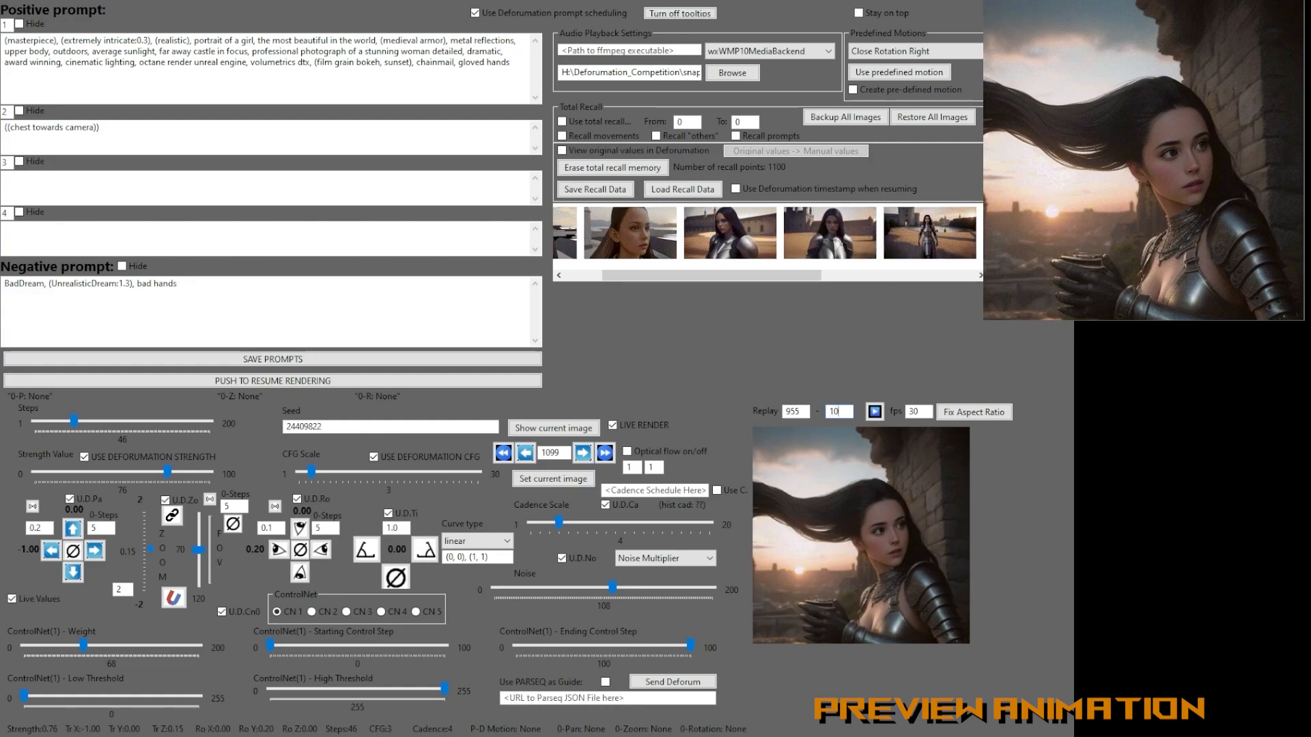
type("99")
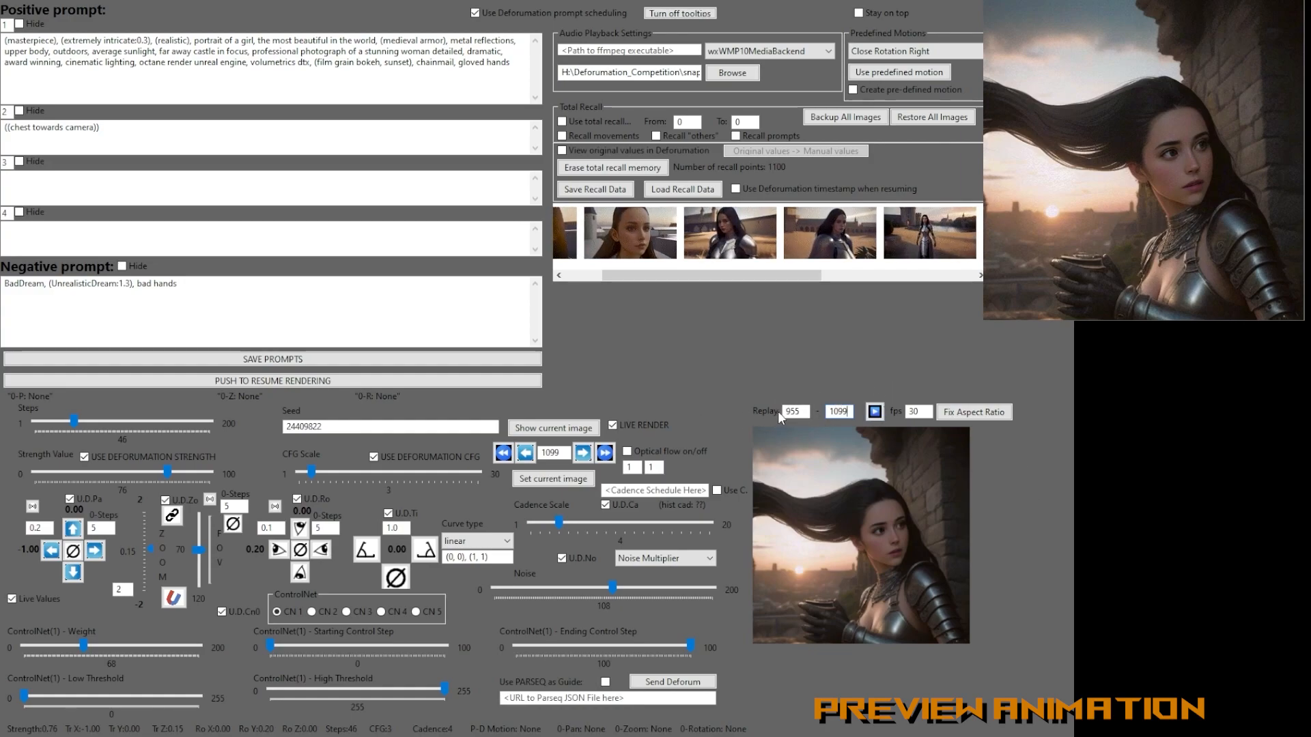
Play back the animation from frame 955 to 1099 at 30 fps.
left_click_drag(807, 411, 789, 412)
left_click(849, 411)
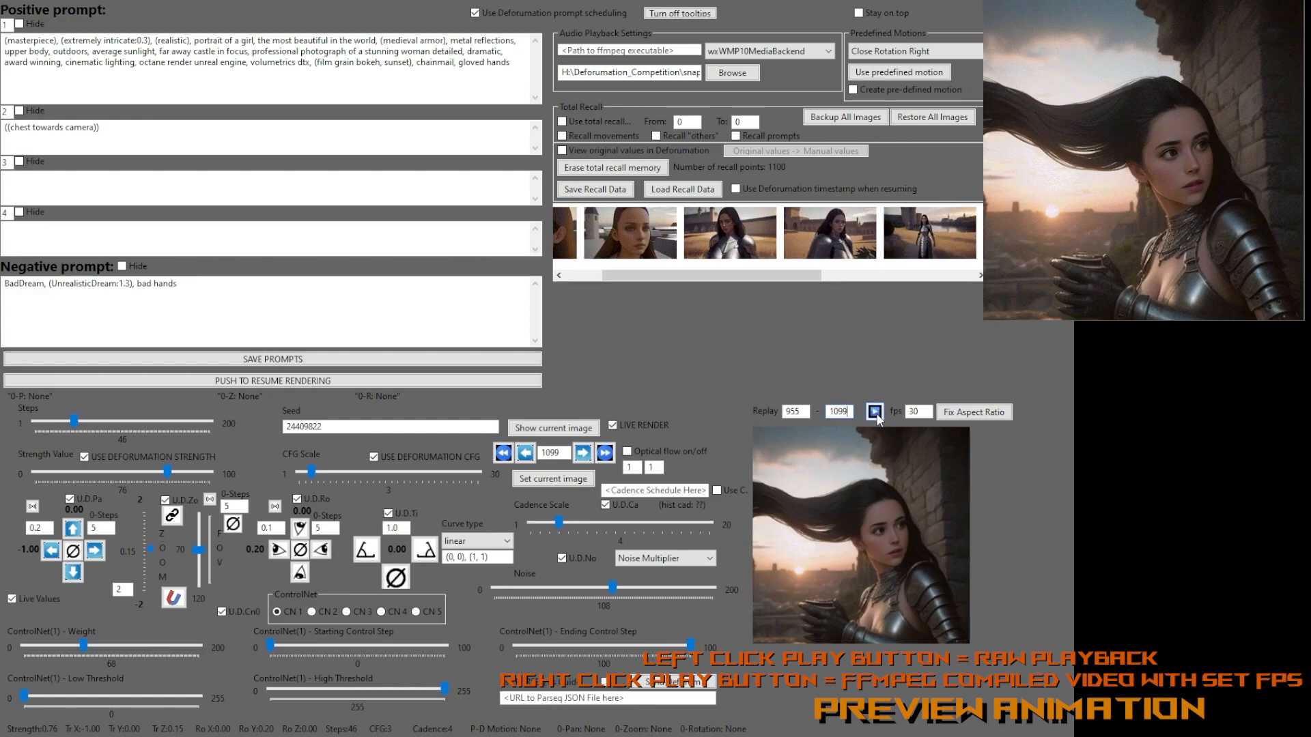
left_click(876, 414)
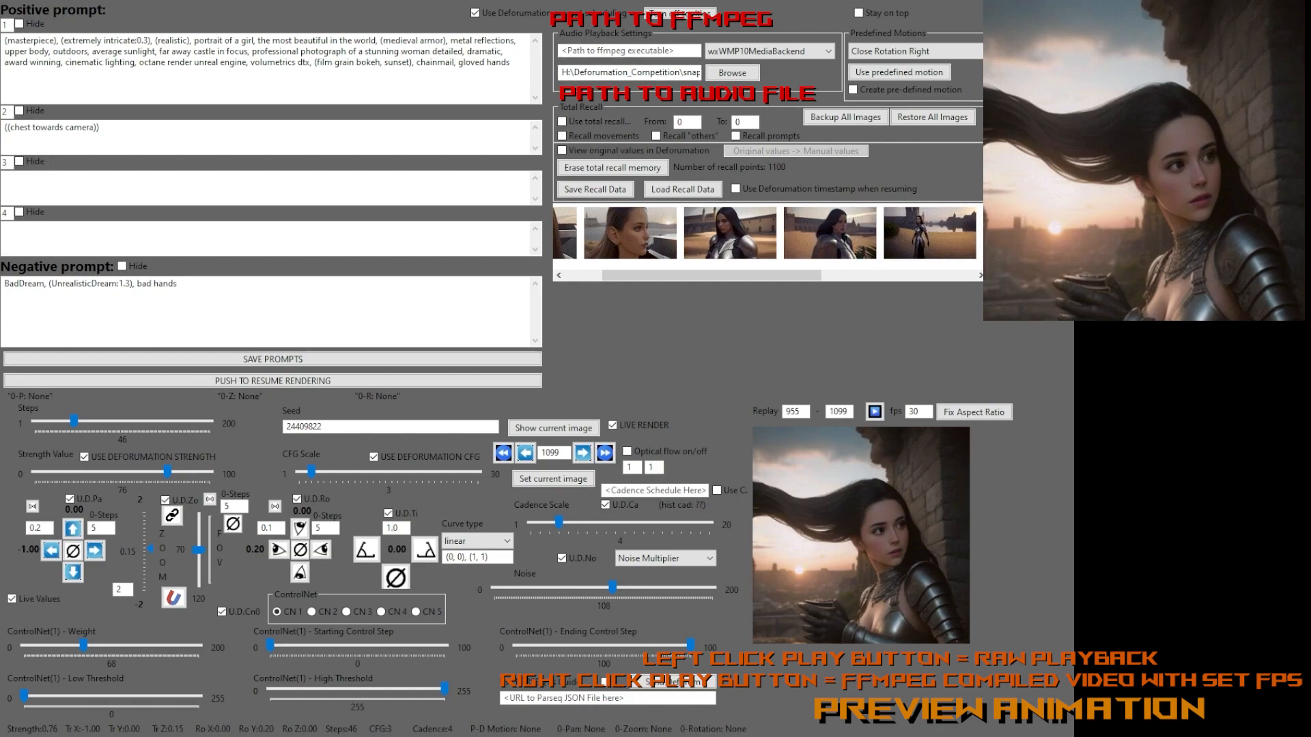
Highlight the audio file path in the audio playback settings to point it out.
left_click(619, 71)
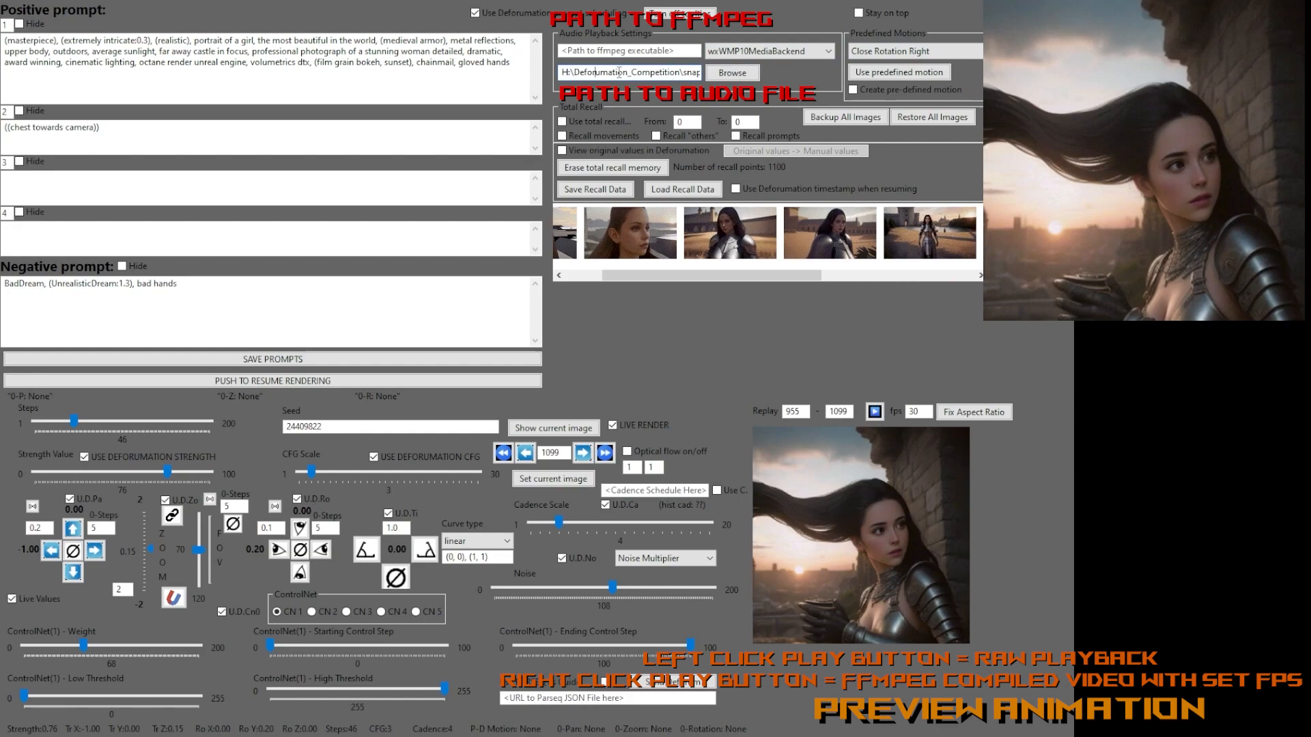
left_click_drag(689, 73, 539, 72)
left_click_drag(689, 72, 529, 73)
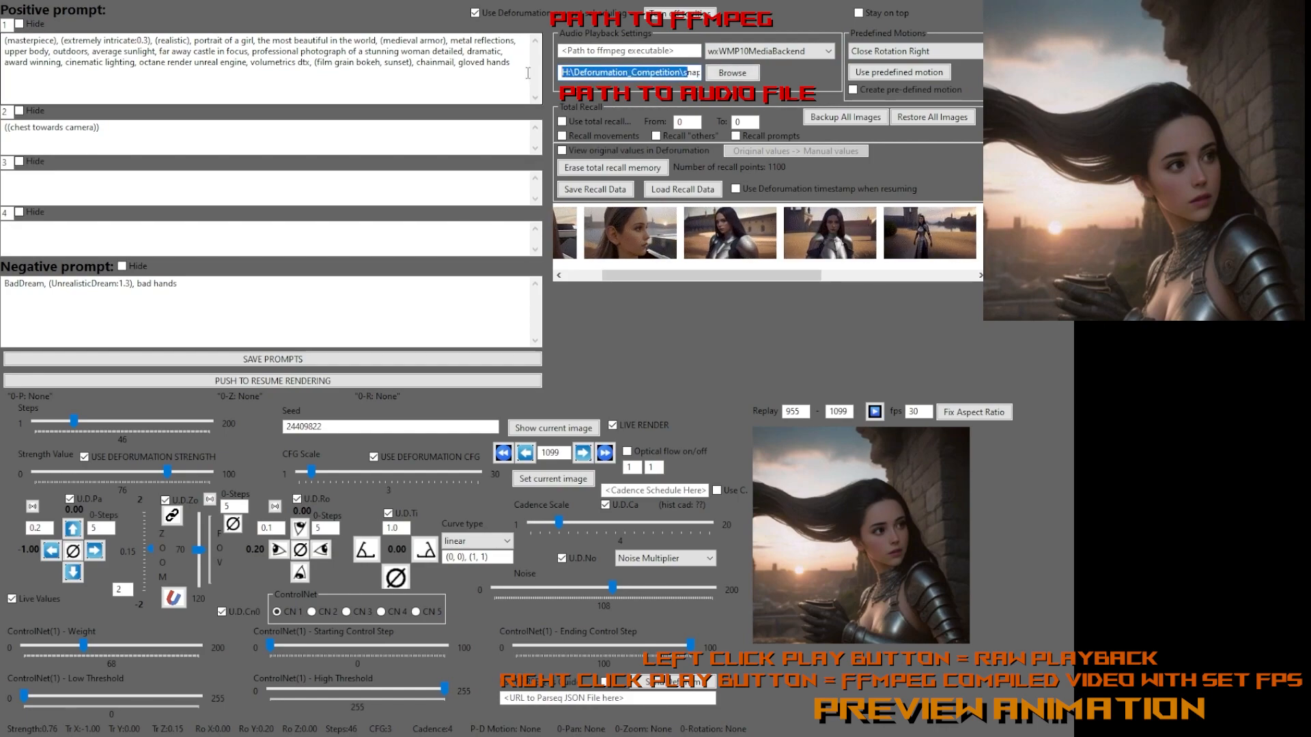
left_click(608, 71)
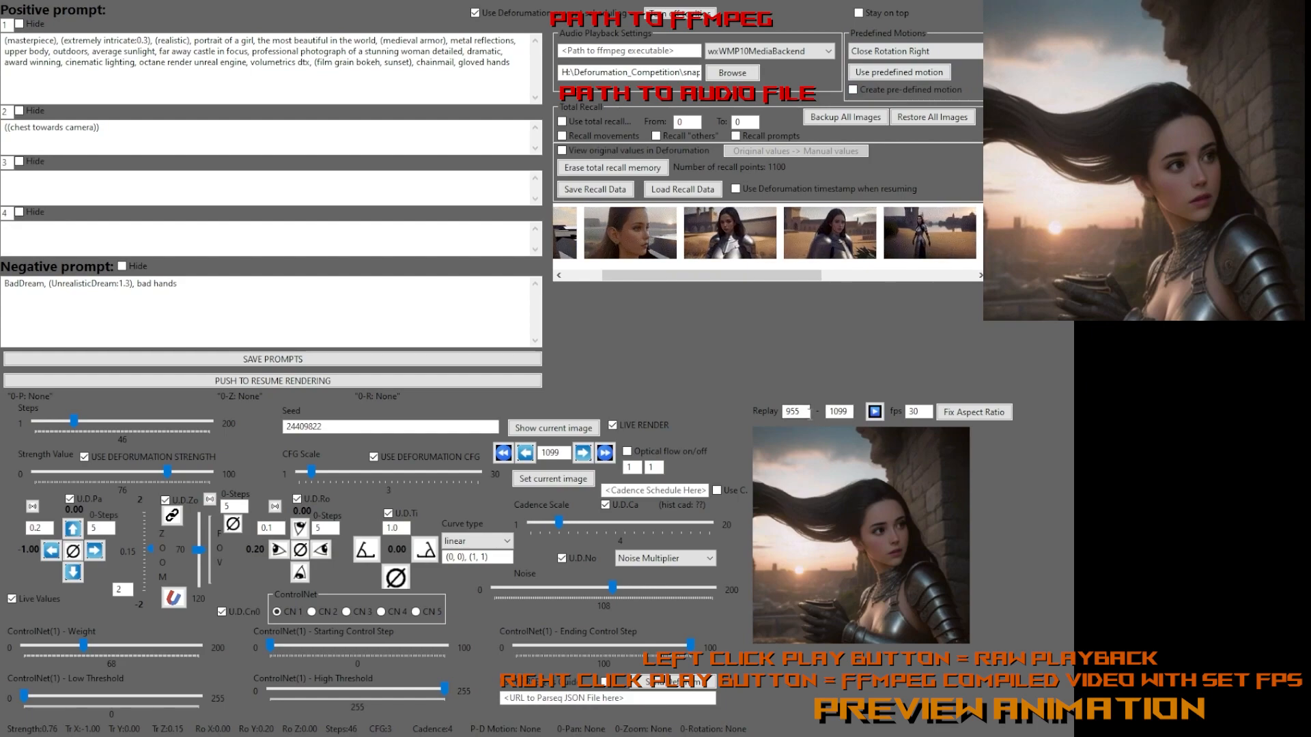
Replay the selected frame range with the playback rate set to 60 fps and again at 5 fps.
left_click(874, 412)
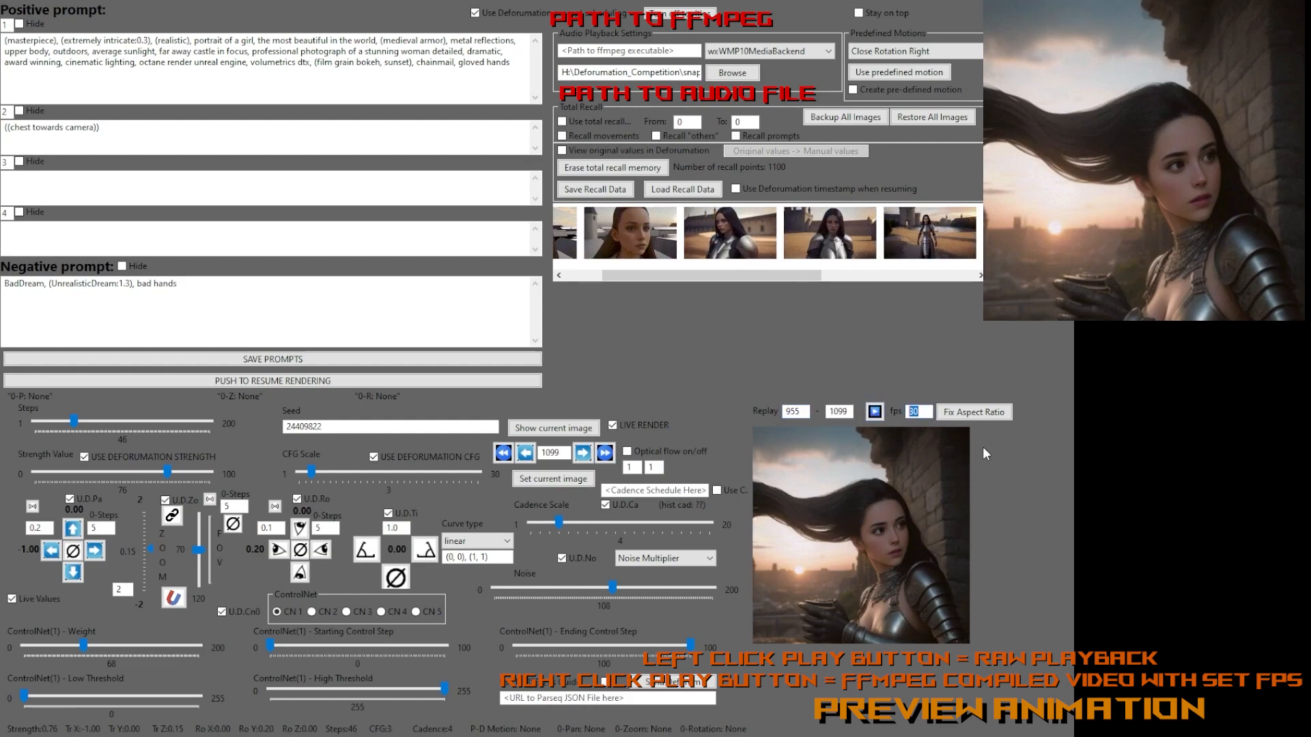
type("6")
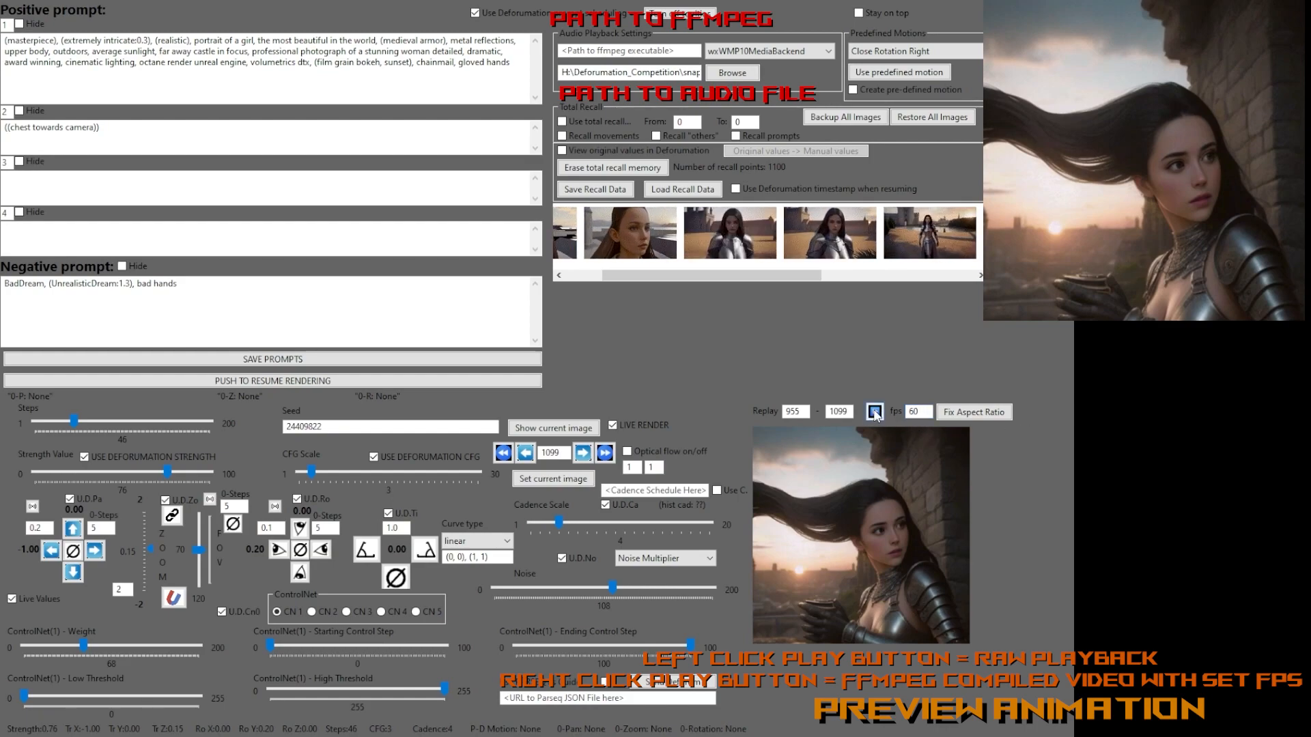
left_click(875, 412)
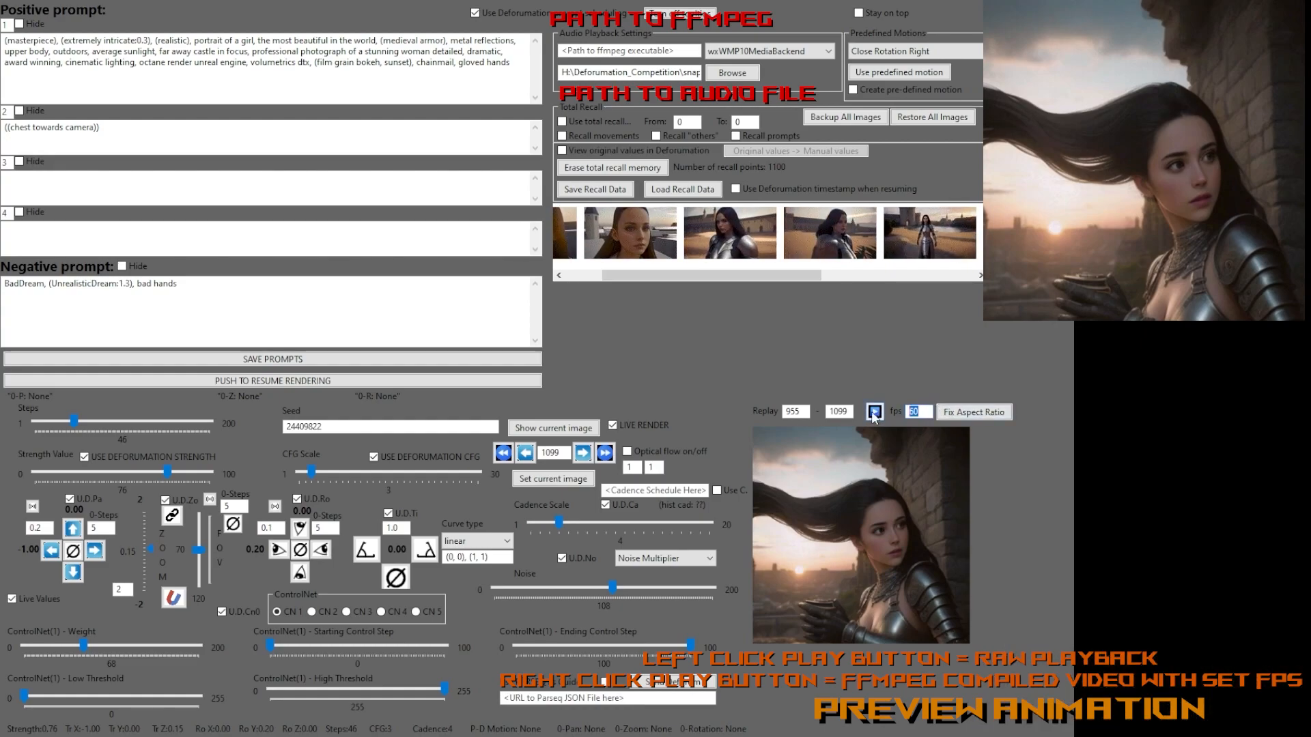
type("5")
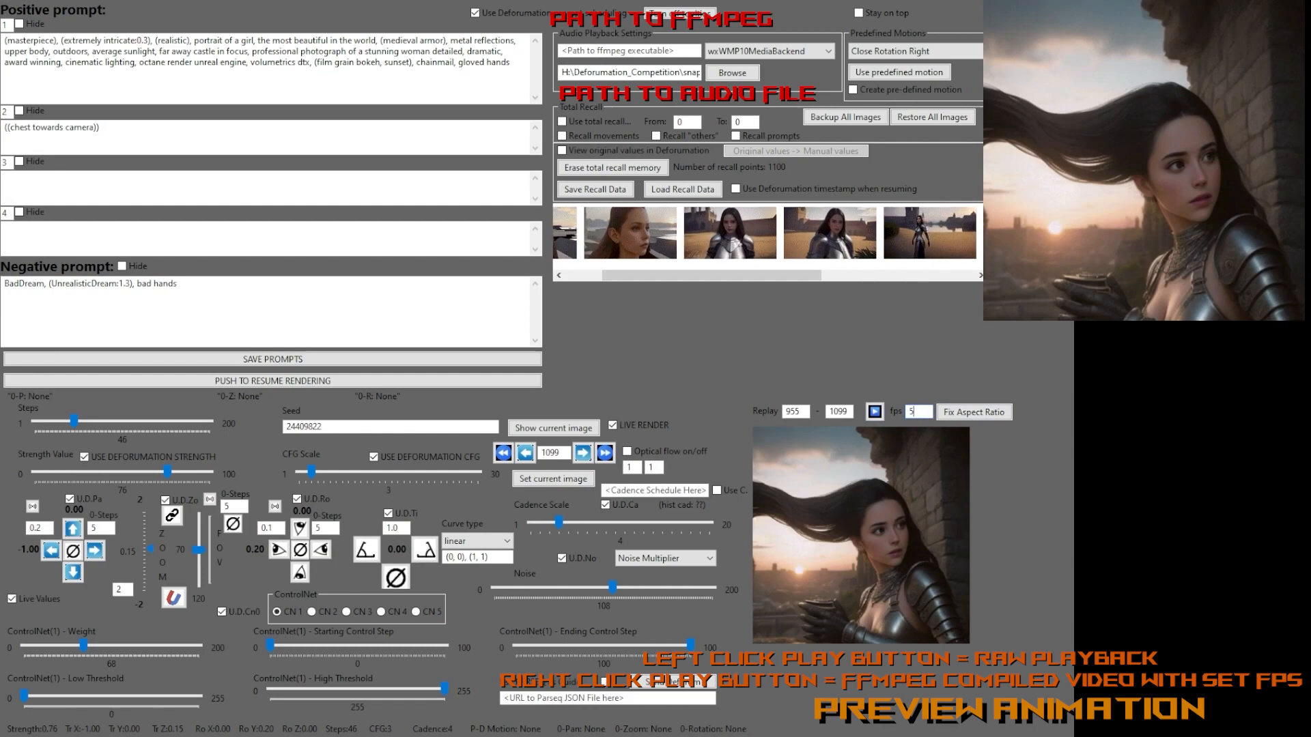
left_click(875, 412)
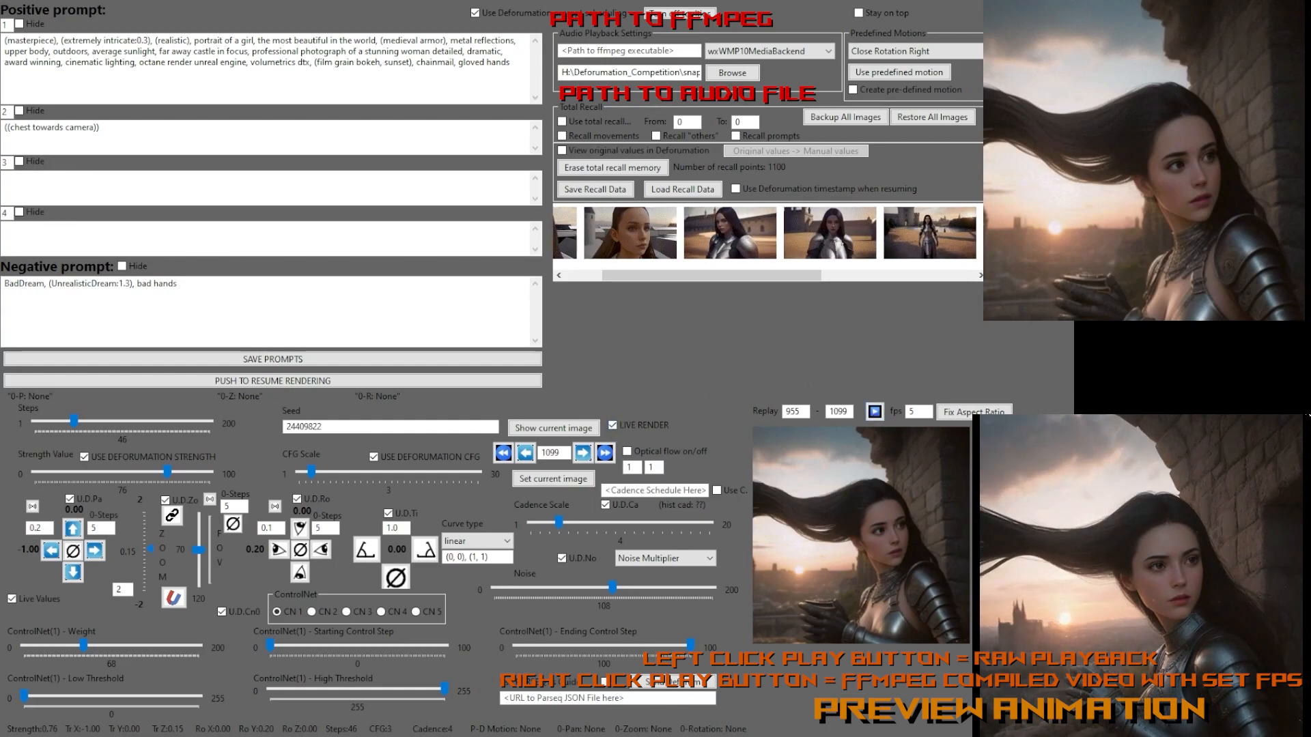
Set the replay frame rate to 30 fps.
left_click(1305, 407)
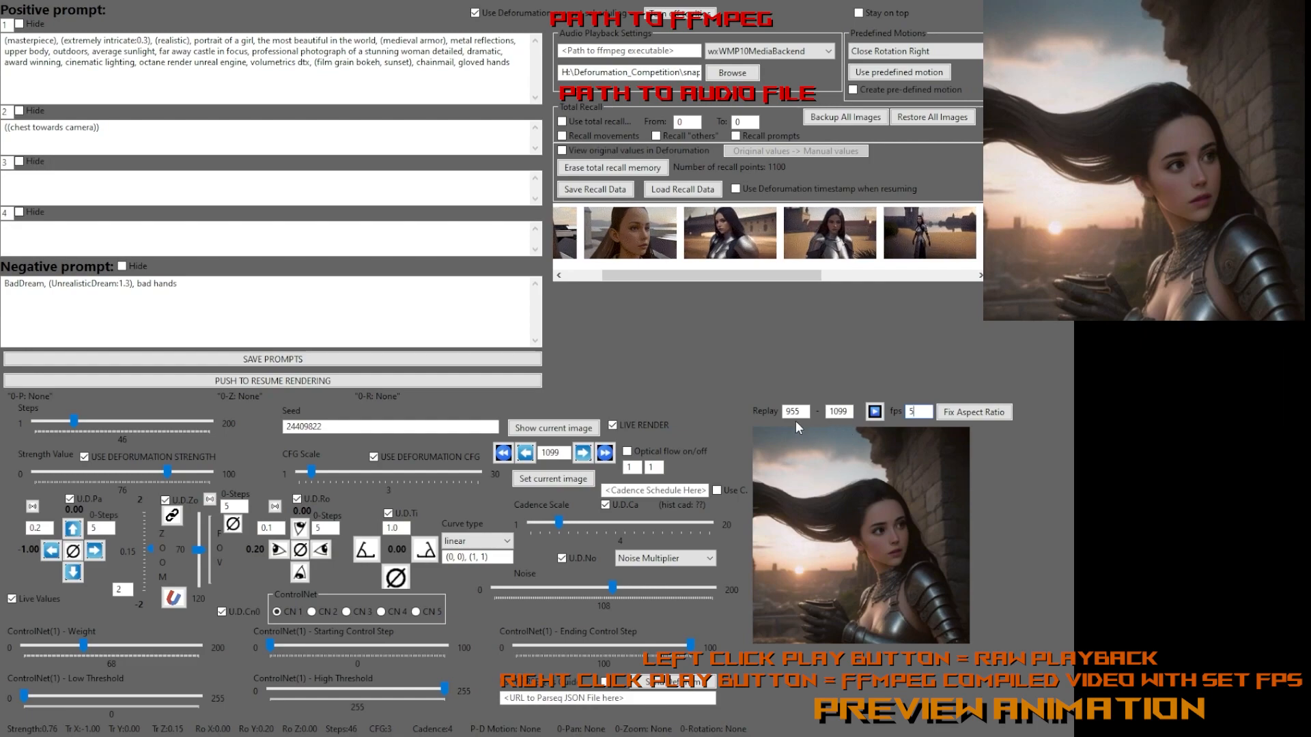
left_click_drag(919, 412, 890, 410)
type("30")
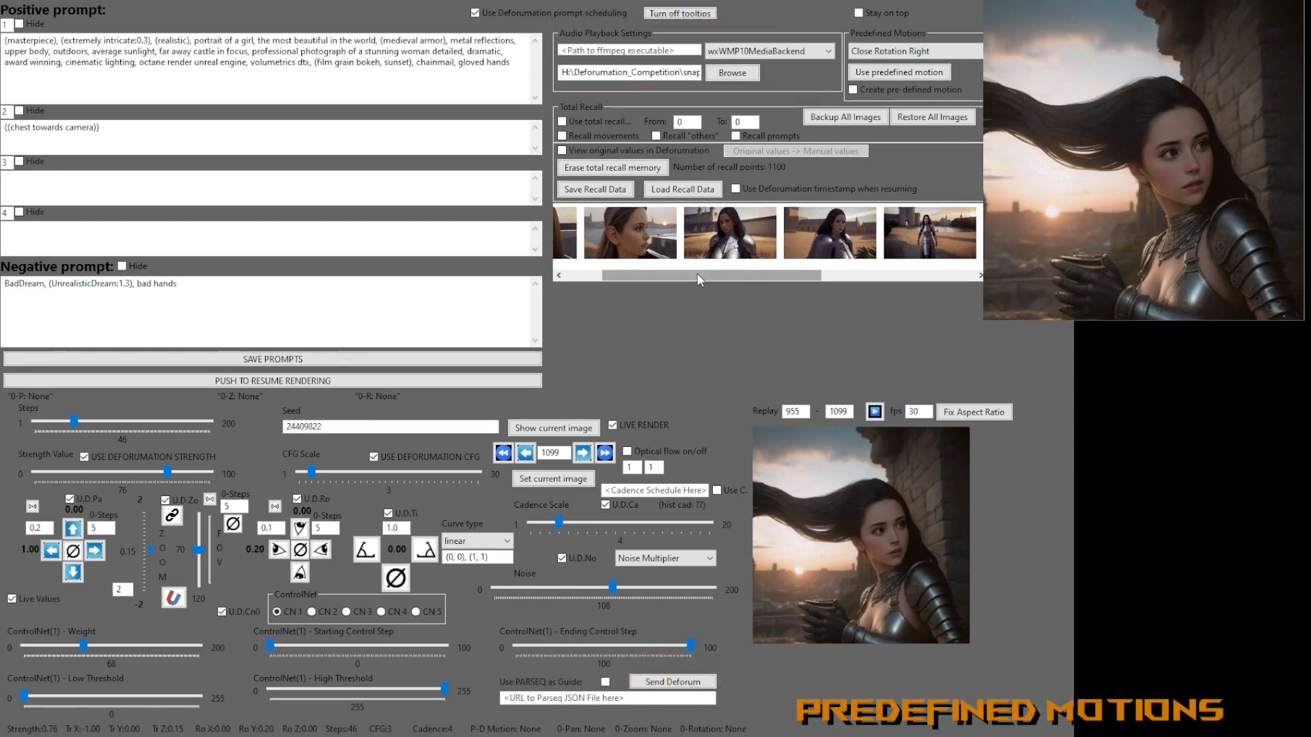
Look through the animated previews of the predefined motions.
left_click_drag(699, 280, 633, 273)
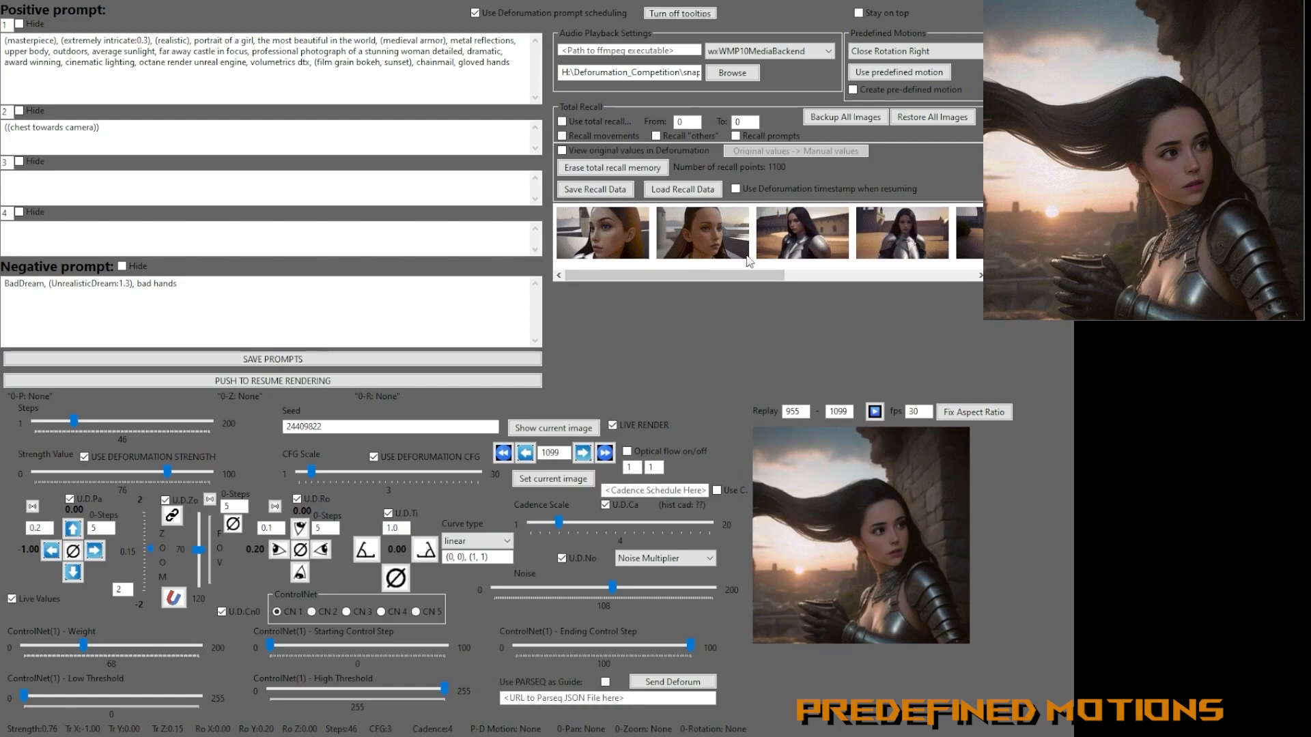
mouse_move(638, 272)
left_mouse_down()
mouse_move(748, 269)
mouse_move(632, 273)
left_mouse_up()
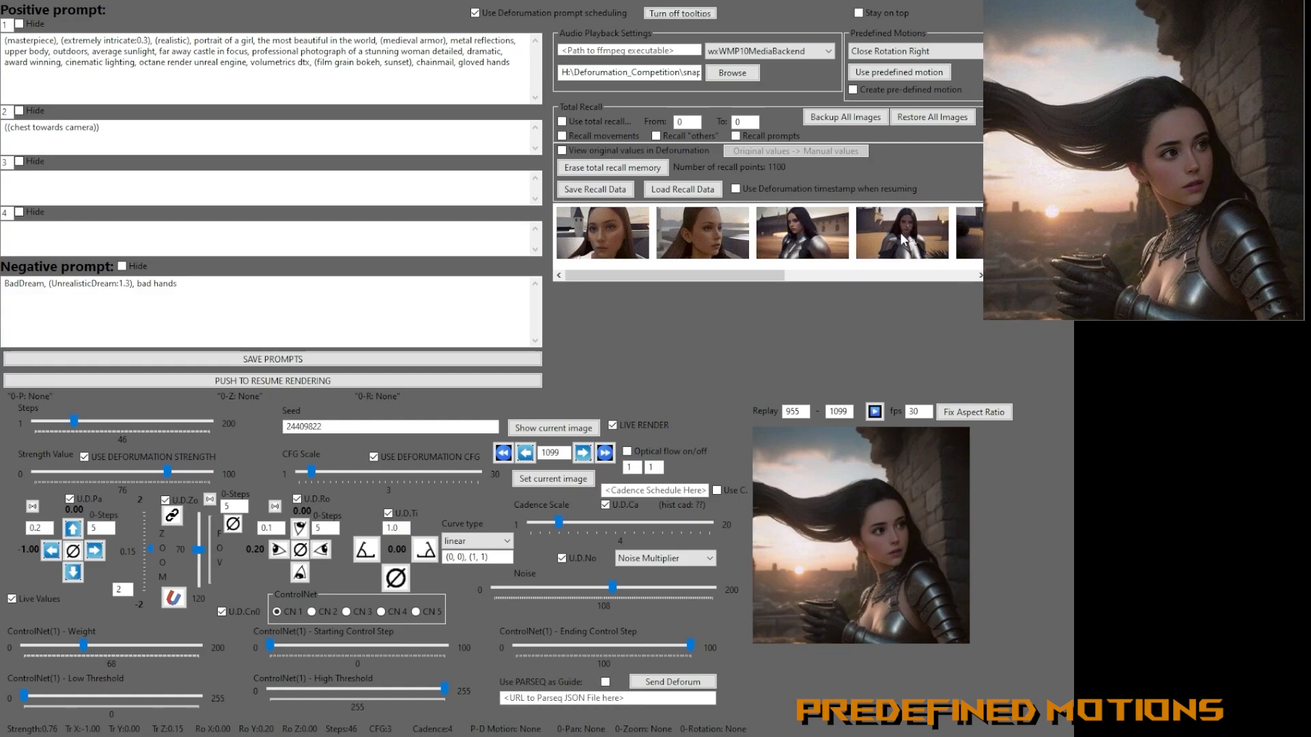
left_click_drag(734, 274, 813, 275)
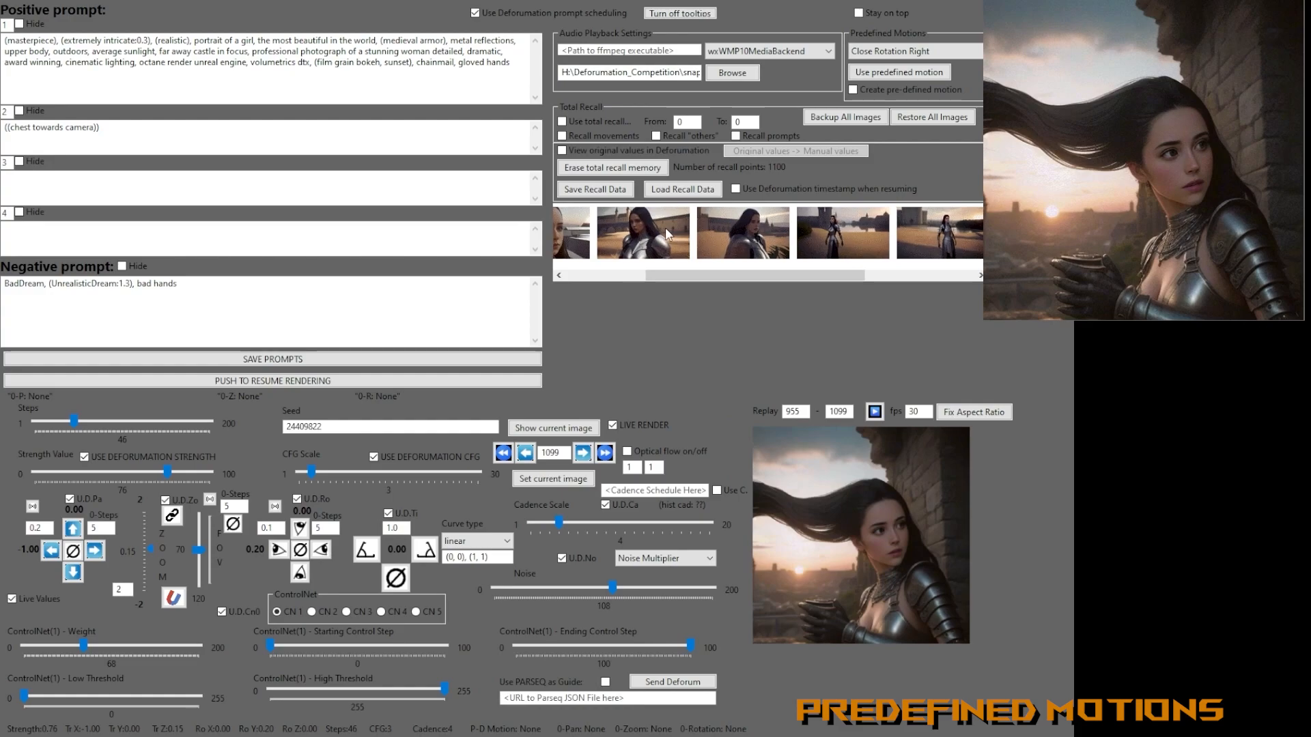
Turn off Live Values and apply the Close Rotation Left predefined motion.
left_click(22, 599)
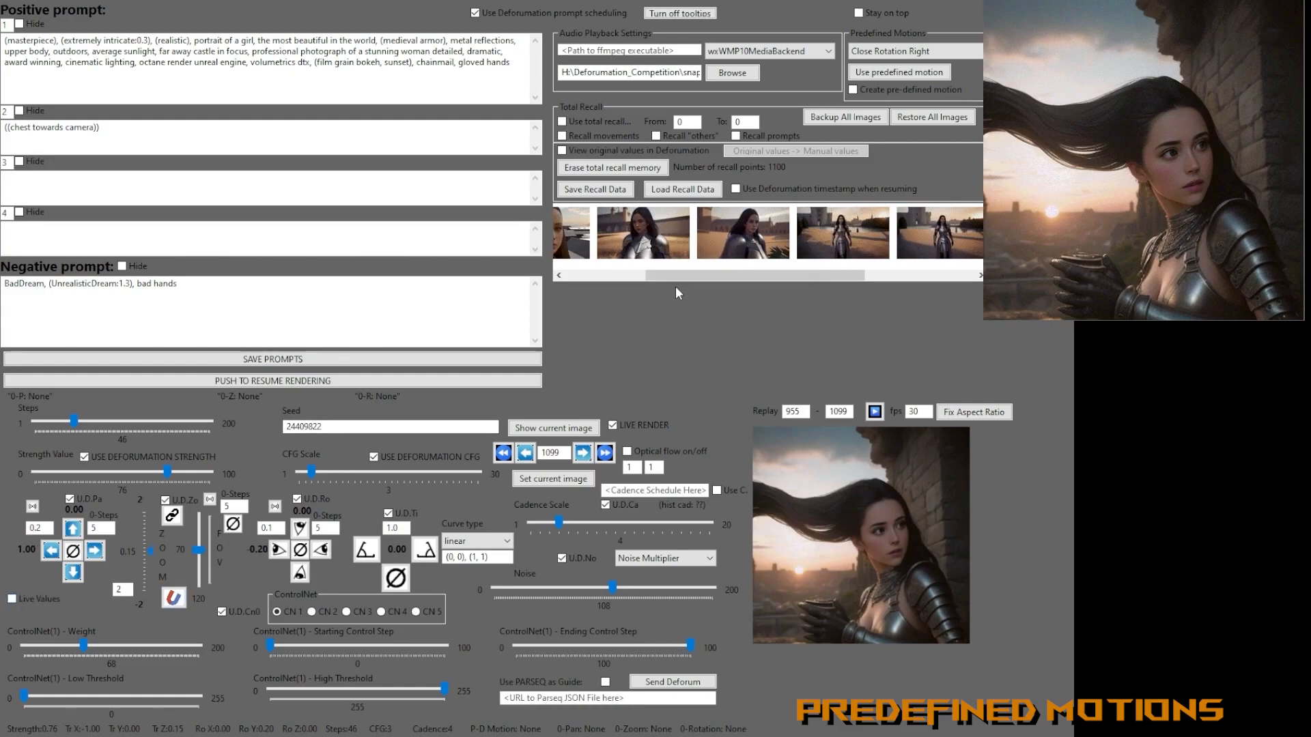
left_click_drag(670, 276, 587, 279)
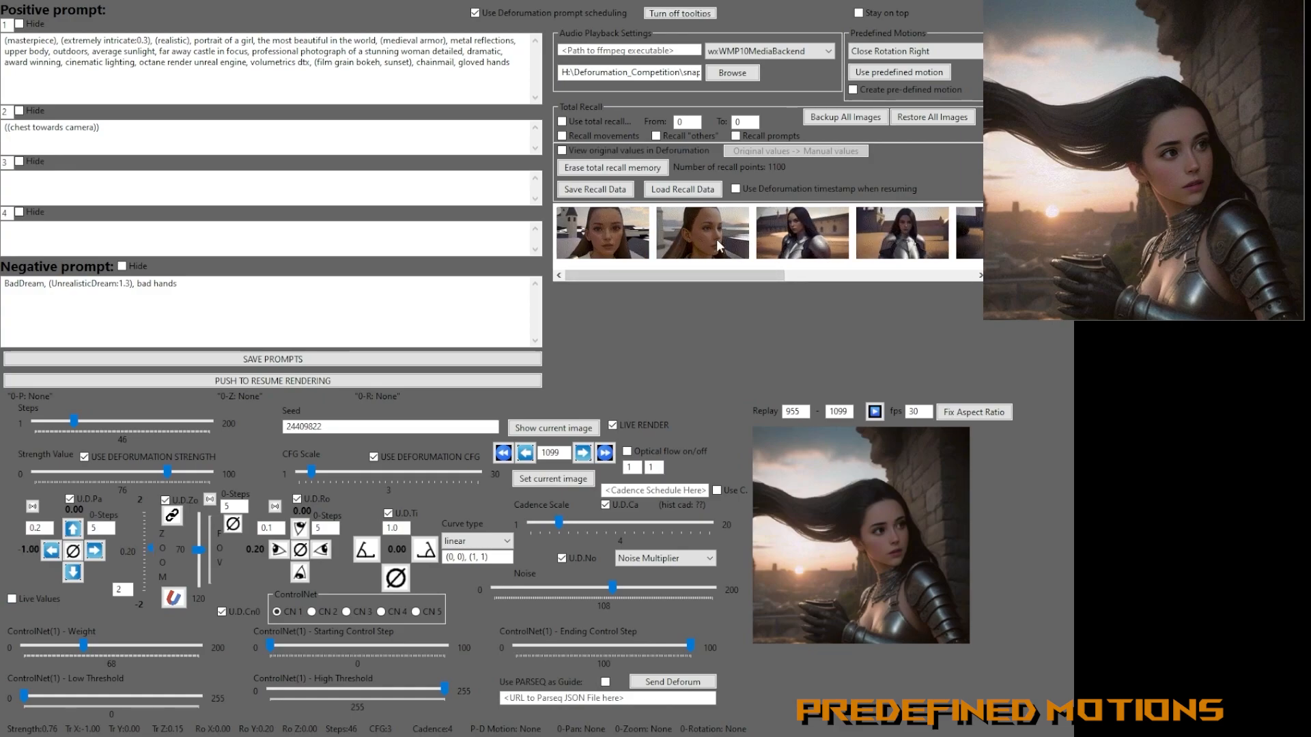
left_click(964, 236)
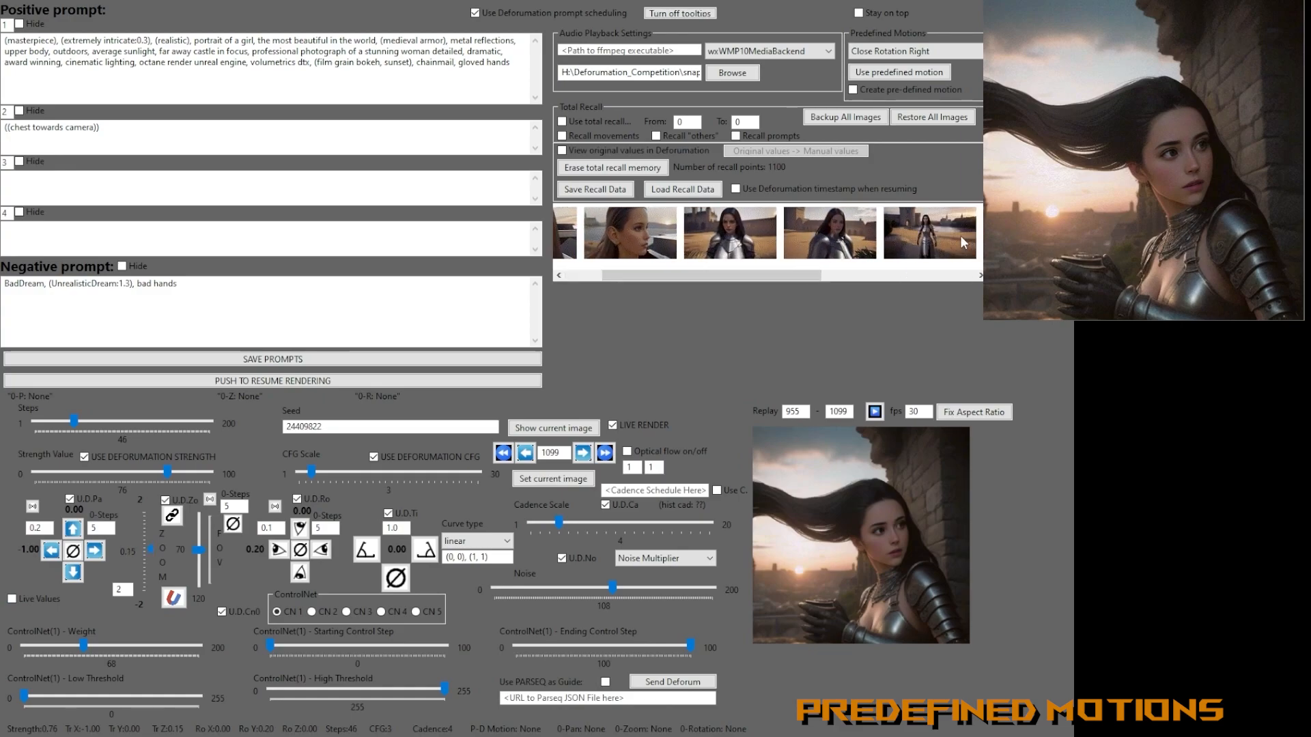
Set the motion curve type to ease-in-out.
left_click_drag(677, 277, 911, 277)
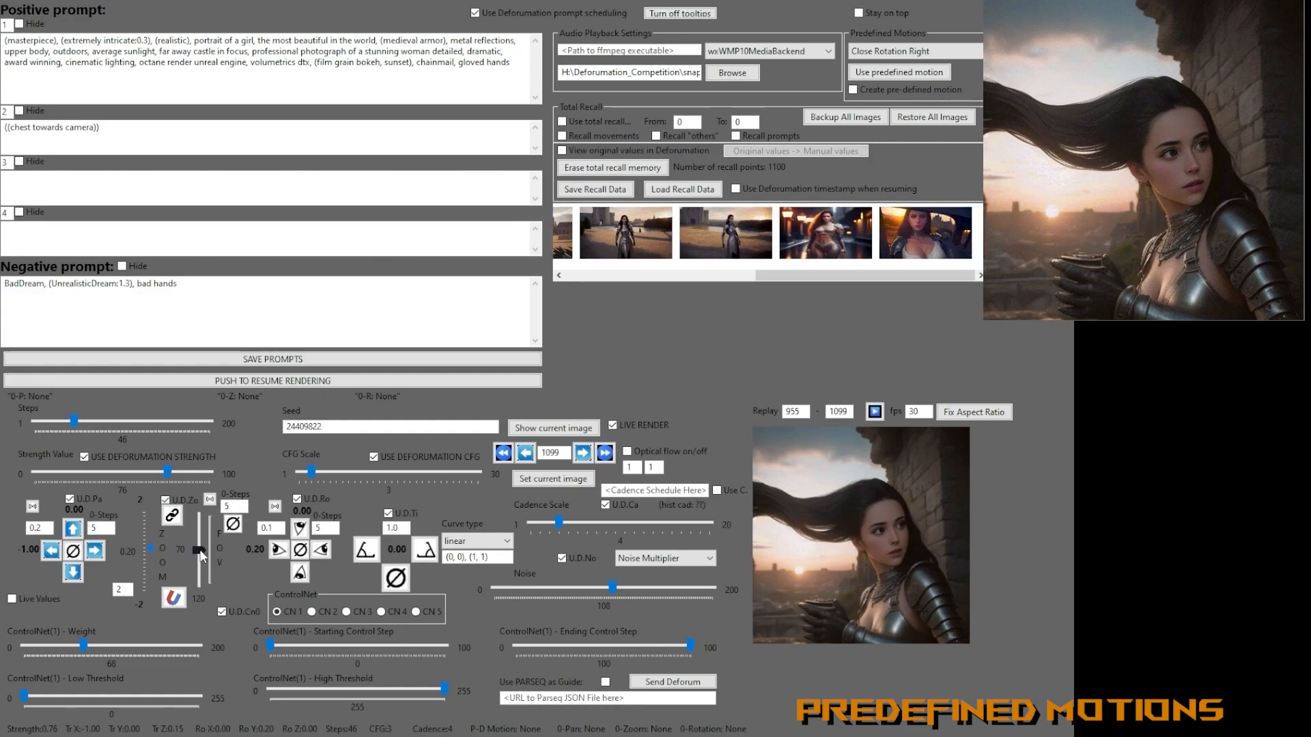
left_click(490, 535)
left_click(481, 600)
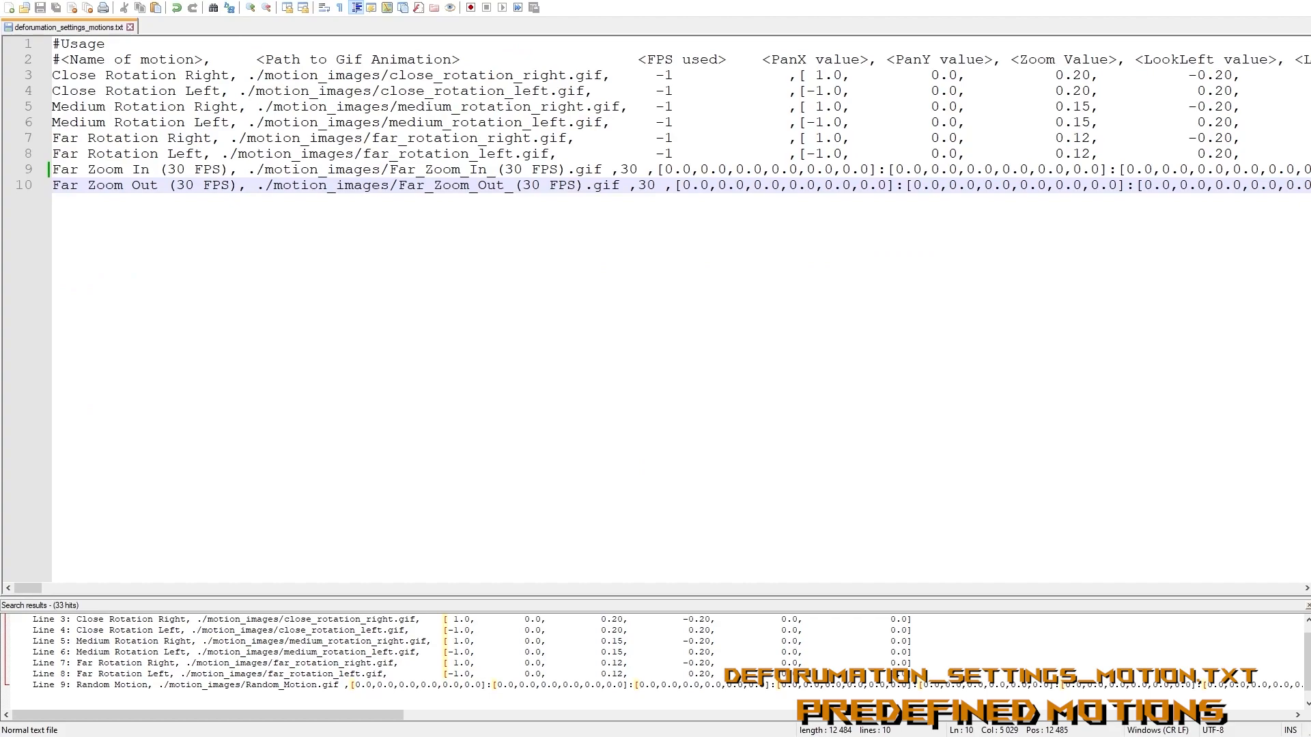
In deforumation_settings_motions.txt, go through the usage header and the rotation entries from Close Rotation Right to Far Rotation Left.
left_click(184, 49)
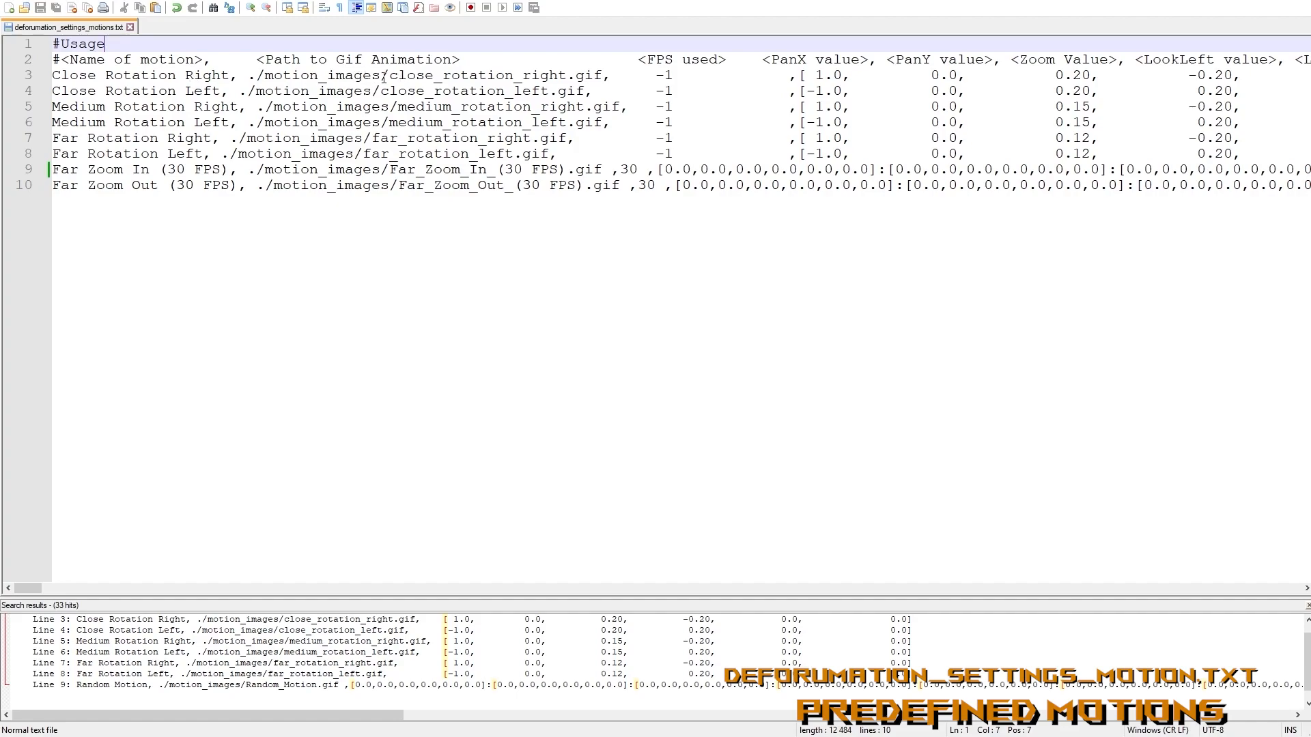
left_click(96, 75)
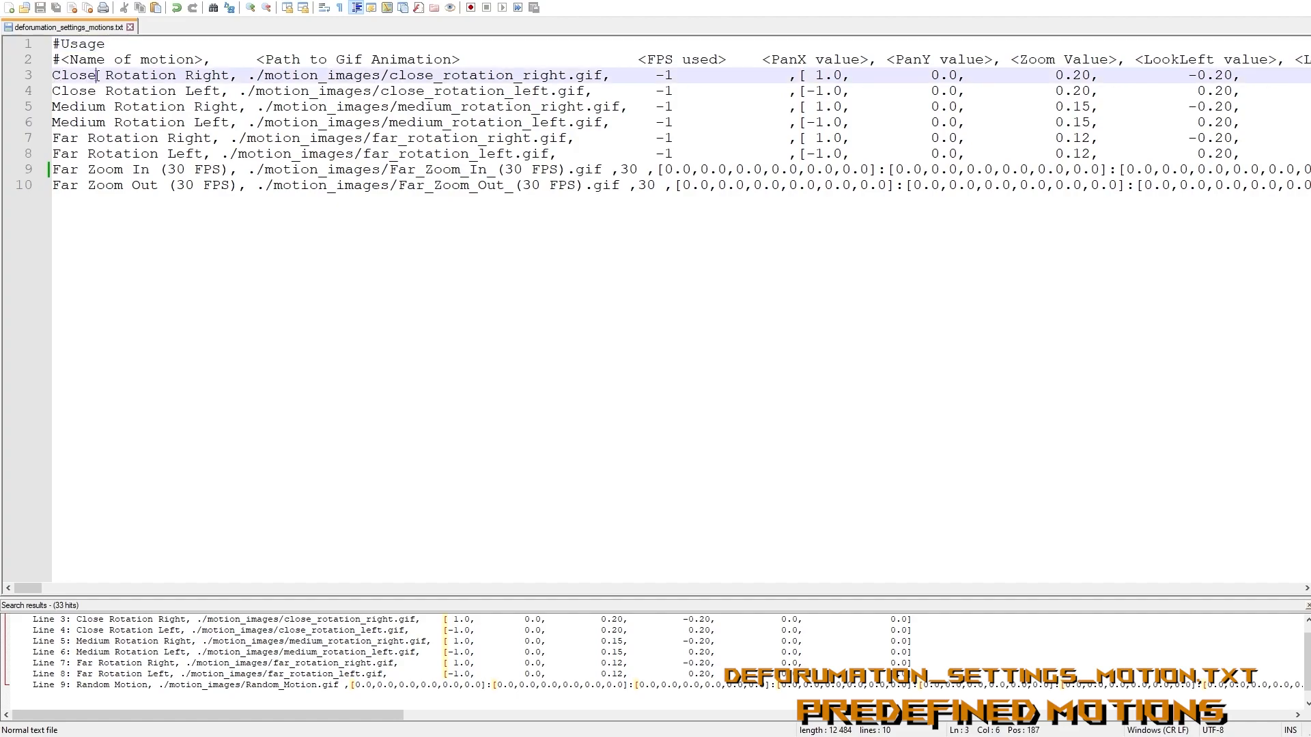
key("Down")
key("Down")
key("Down")
key("Down")
key("Down")
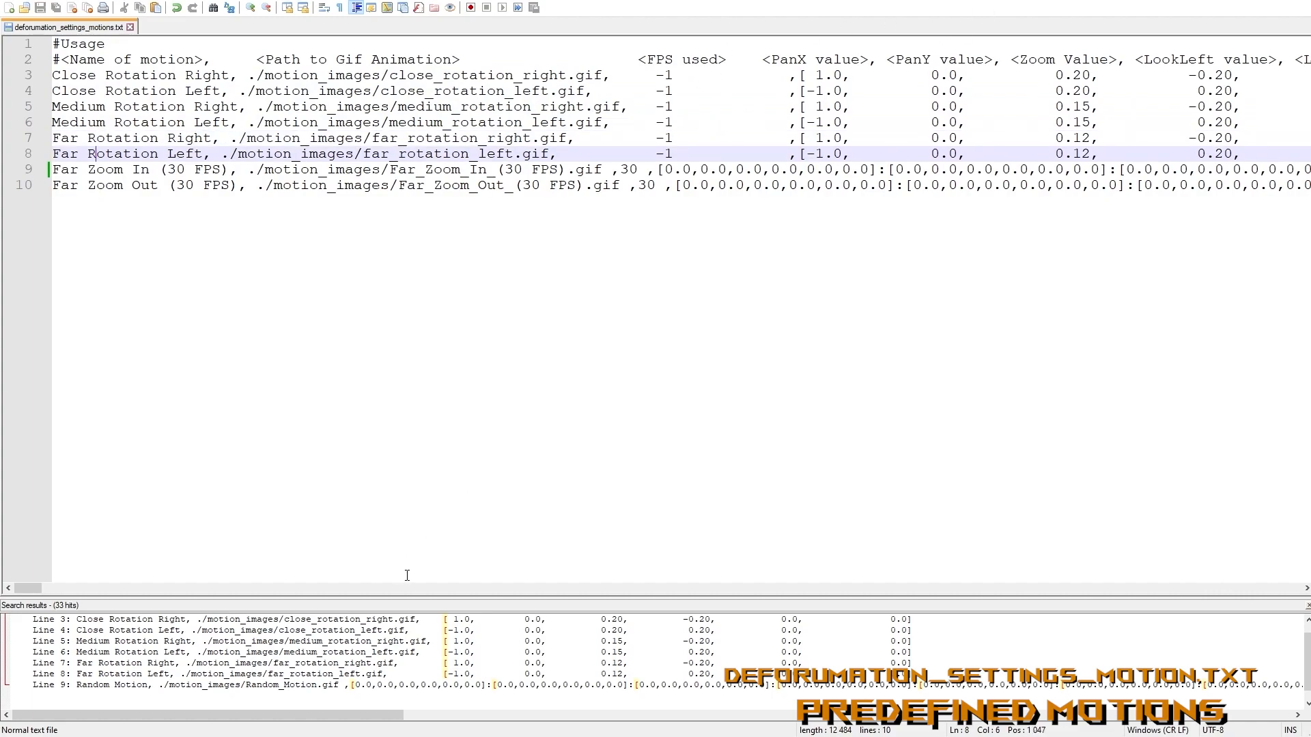
Highlight and examine the bracketed pan, zoom and look values of Close Rotation Right and Medium Rotation Left.
left_click_drag(22, 589, 28, 584)
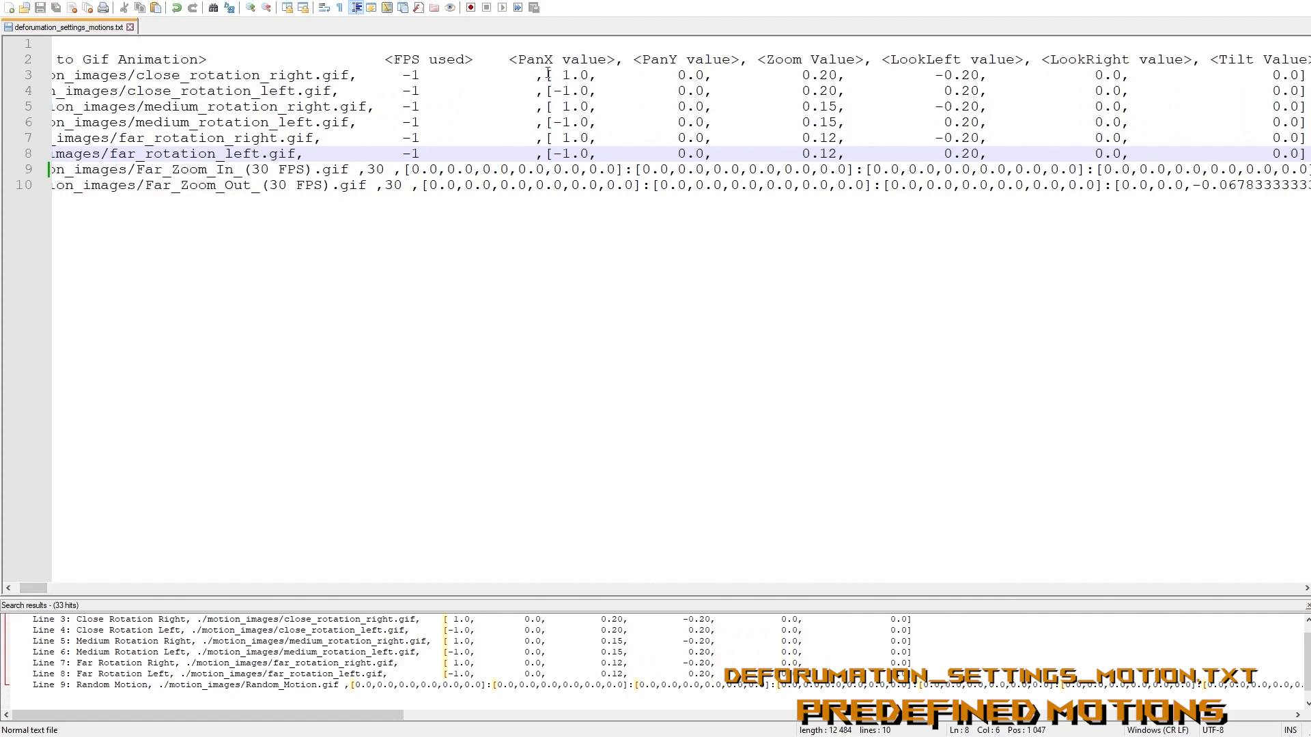
left_click_drag(544, 75, 1307, 81)
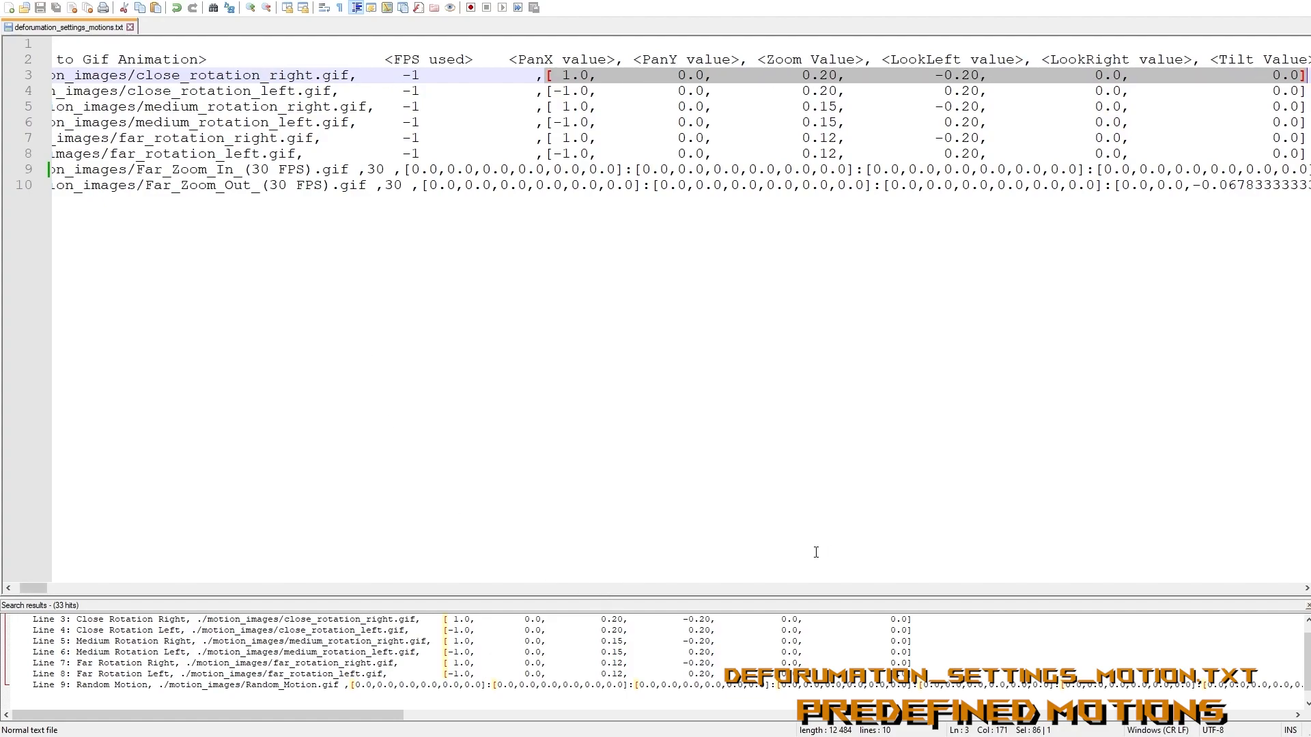
left_click_drag(33, 588, 8, 590)
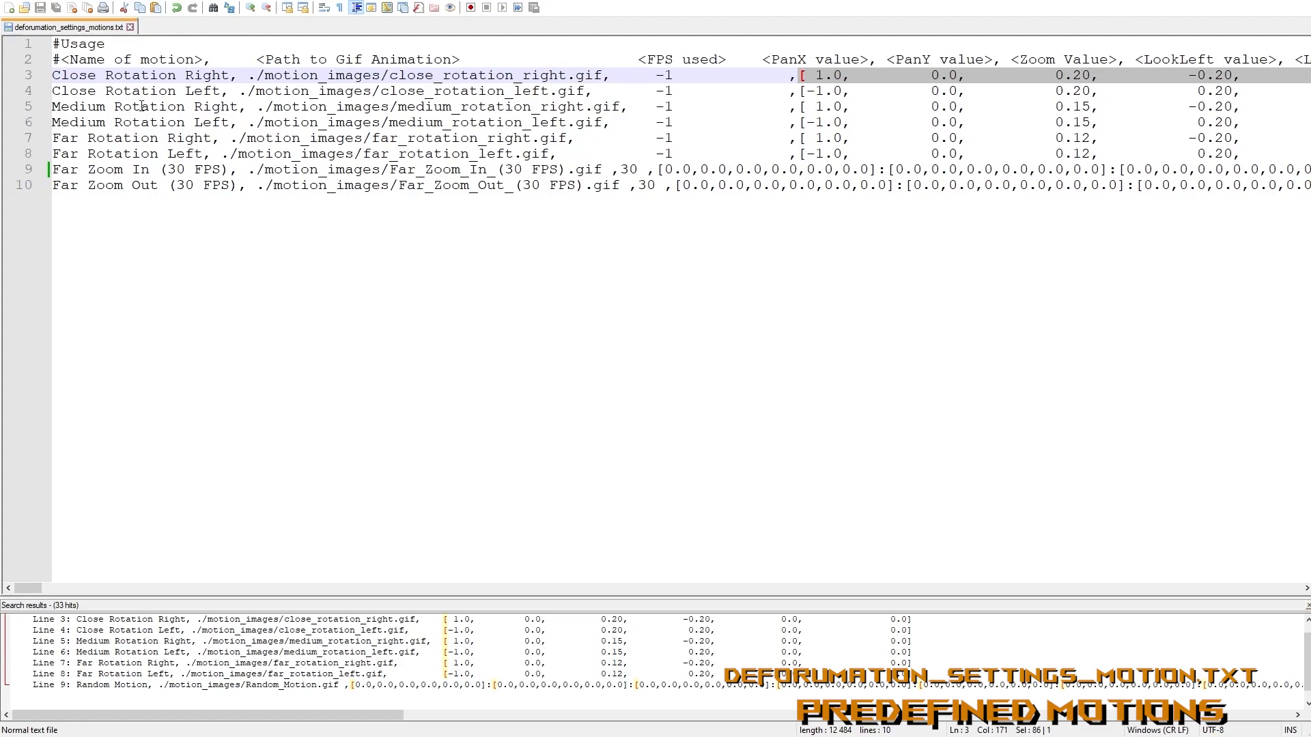
left_click(193, 124)
left_click_drag(1256, 123, 800, 127)
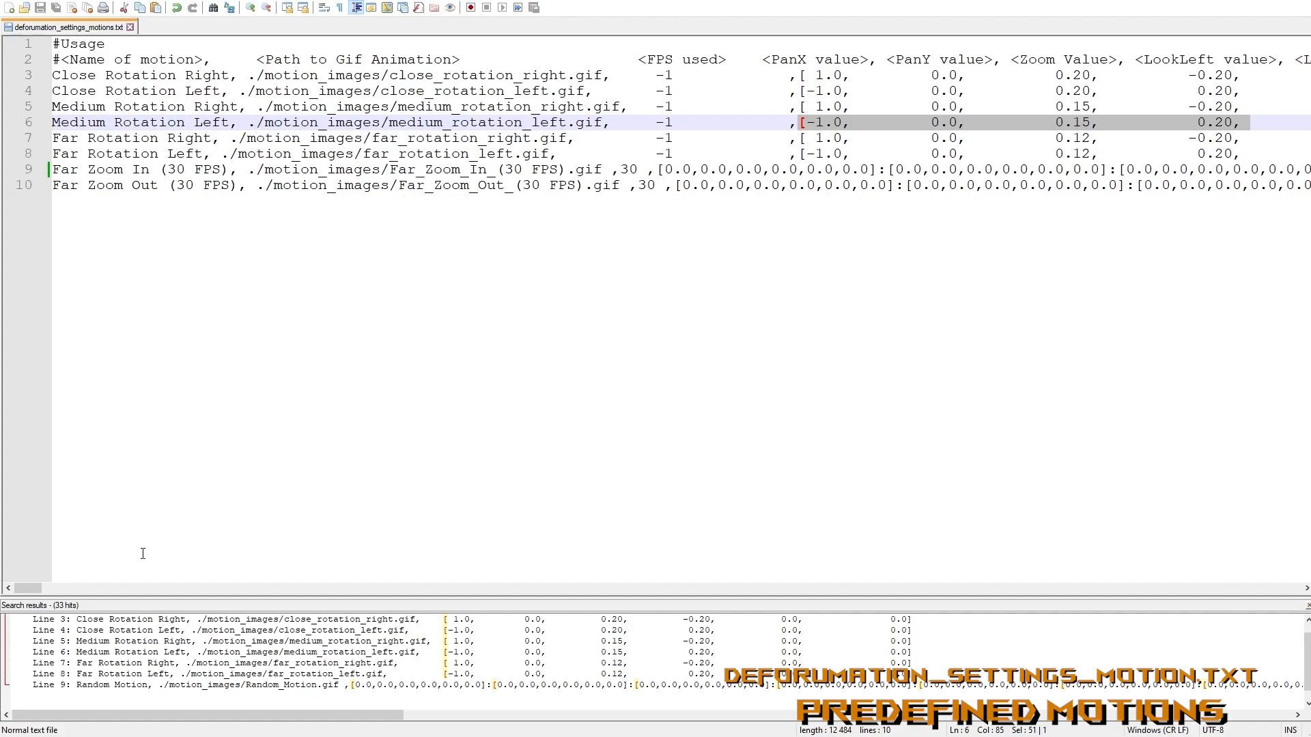
left_click_drag(33, 590, 17, 632)
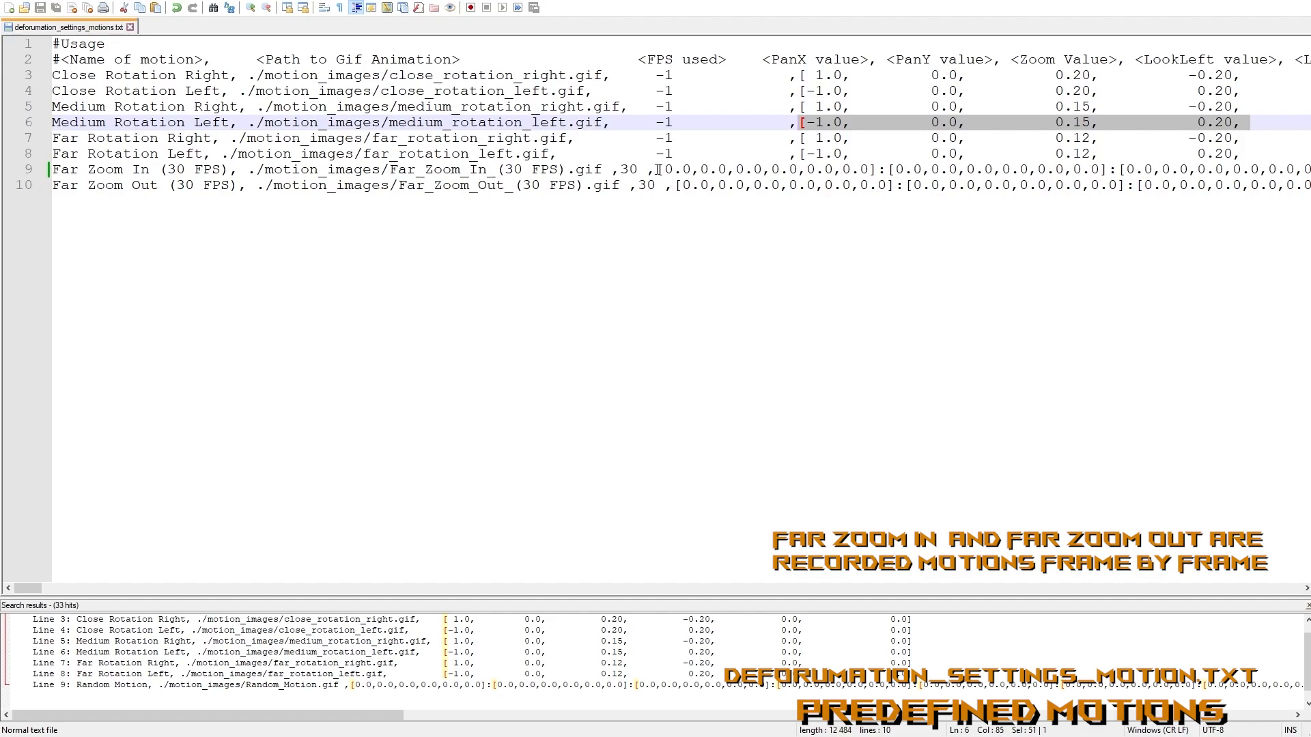
Highlight the first three bracketed frame-by-frame value sets of the Far Zoom In motion in turn.
left_click_drag(659, 170, 874, 166)
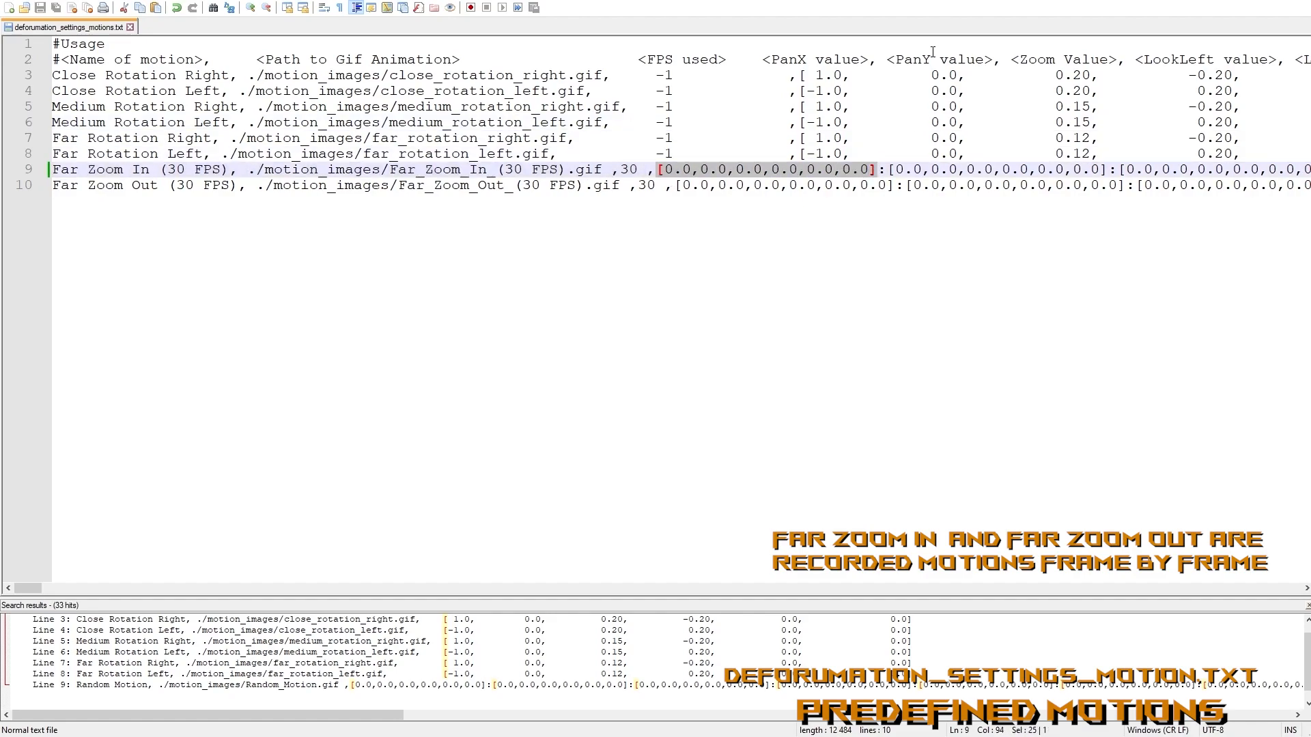
left_click_drag(22, 588, 27, 589)
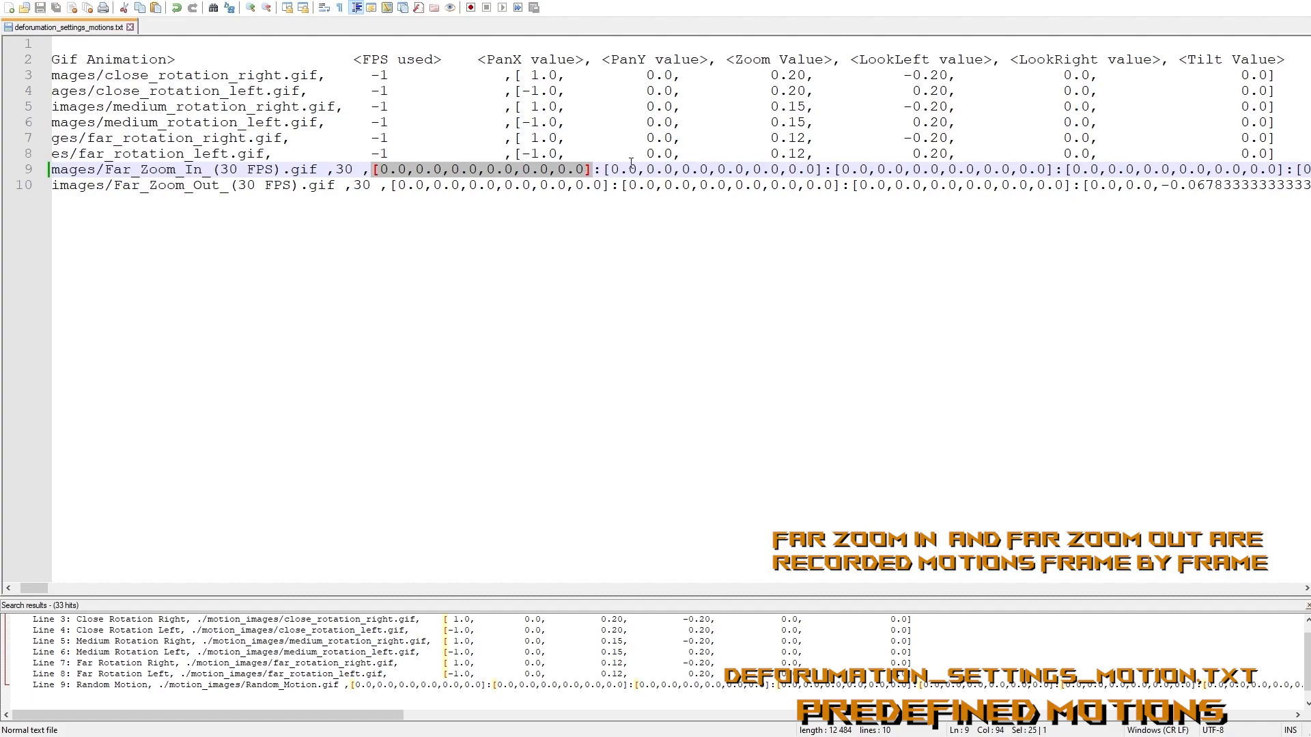
left_click_drag(605, 170, 823, 169)
left_click_drag(28, 585, 38, 584)
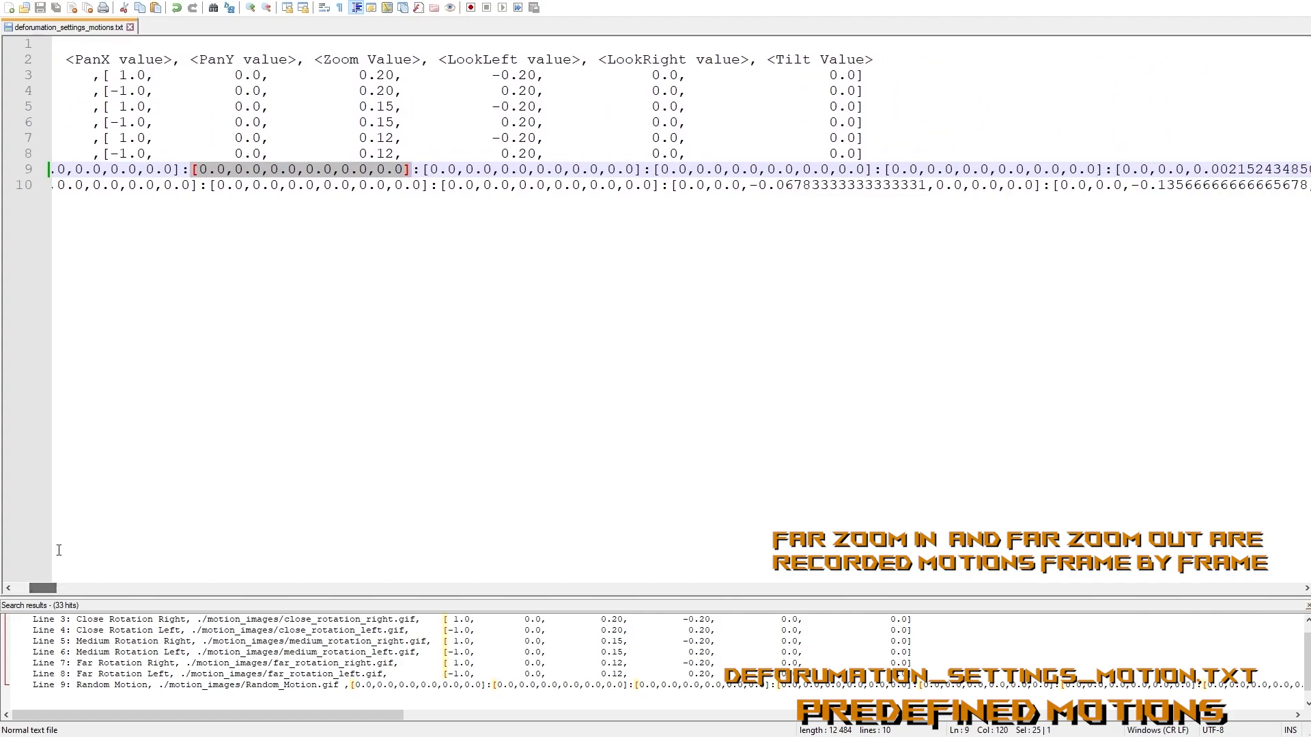
left_click_drag(424, 171, 601, 171)
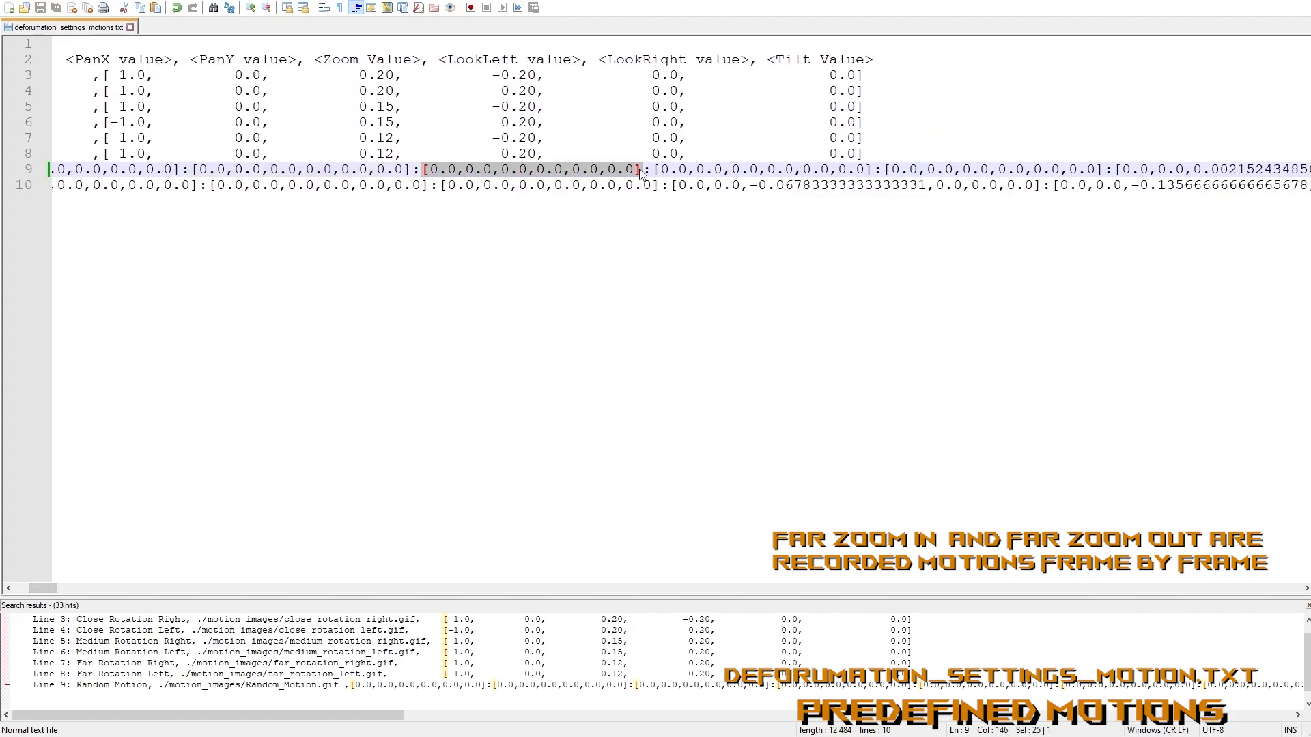
left_click_drag(42, 586, 9, 623)
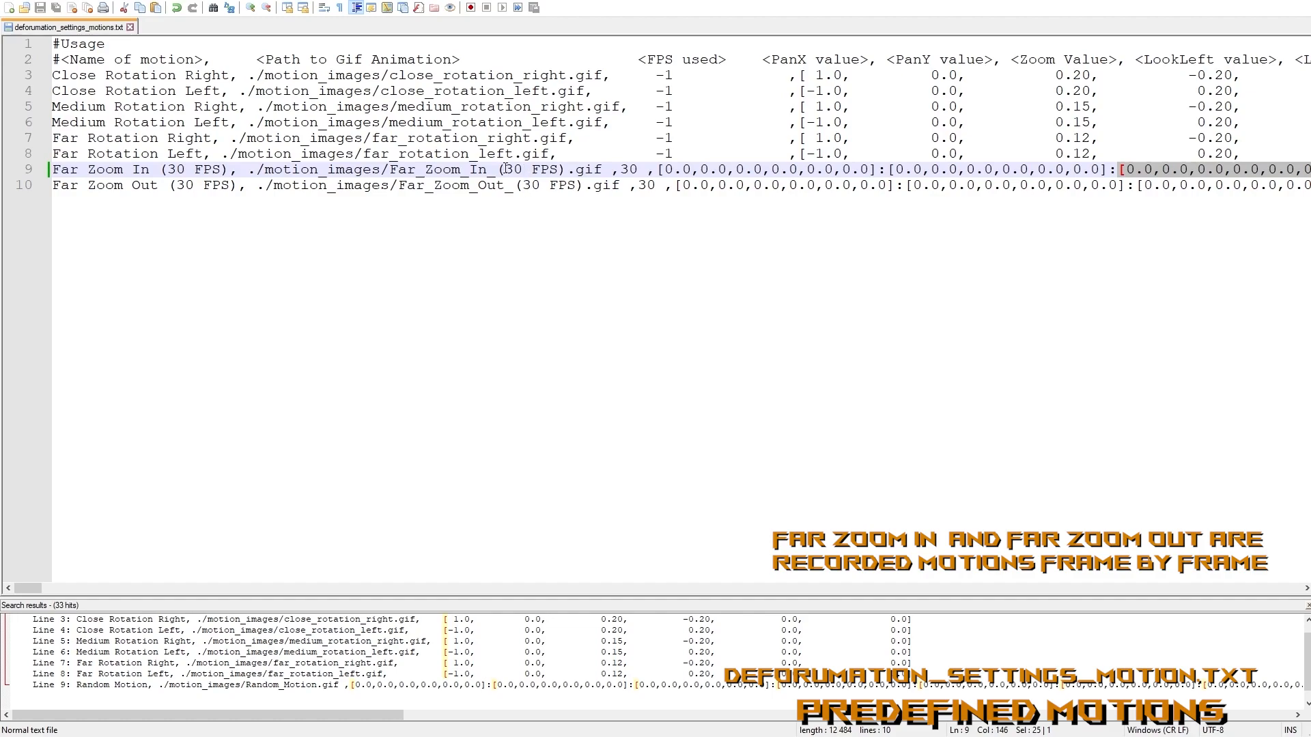
Highlight the frame rate in the Far Zoom In GIF name and compare it with the Far Zoom Out entry.
left_click_drag(499, 169, 566, 171)
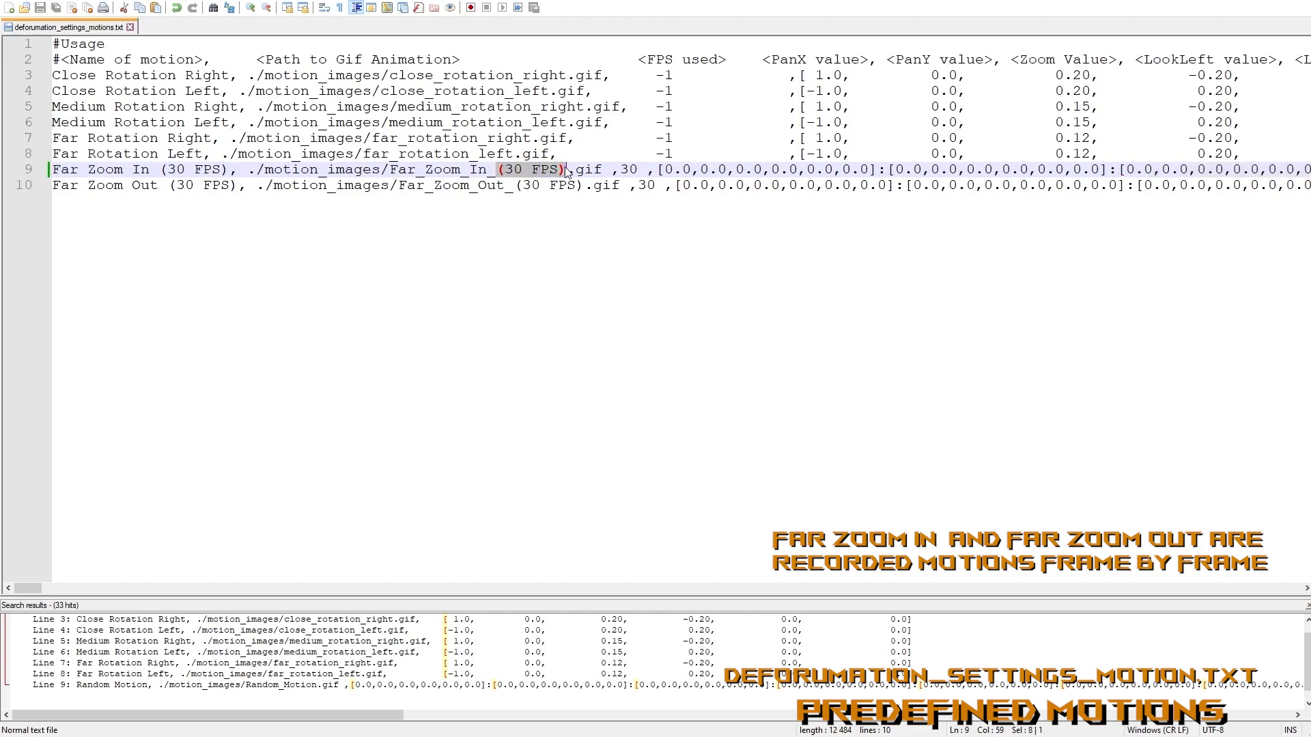
left_click(517, 185)
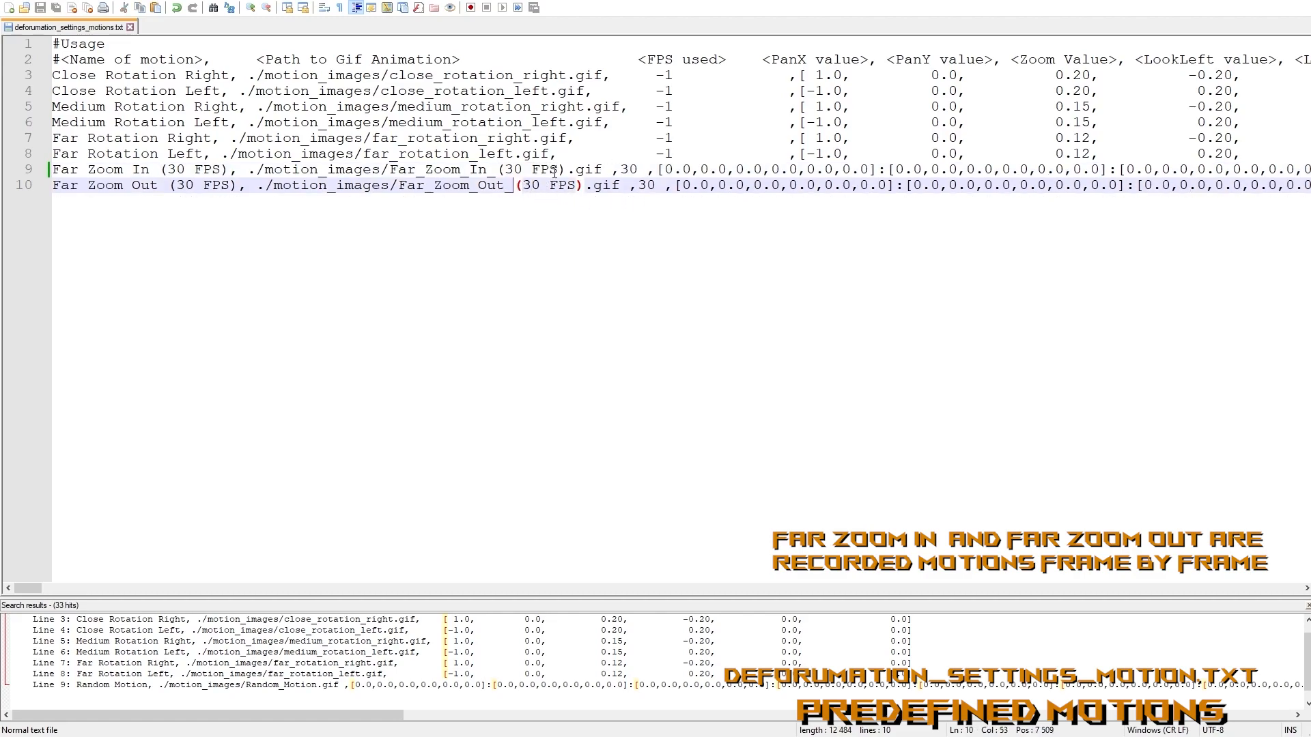
left_click(463, 170)
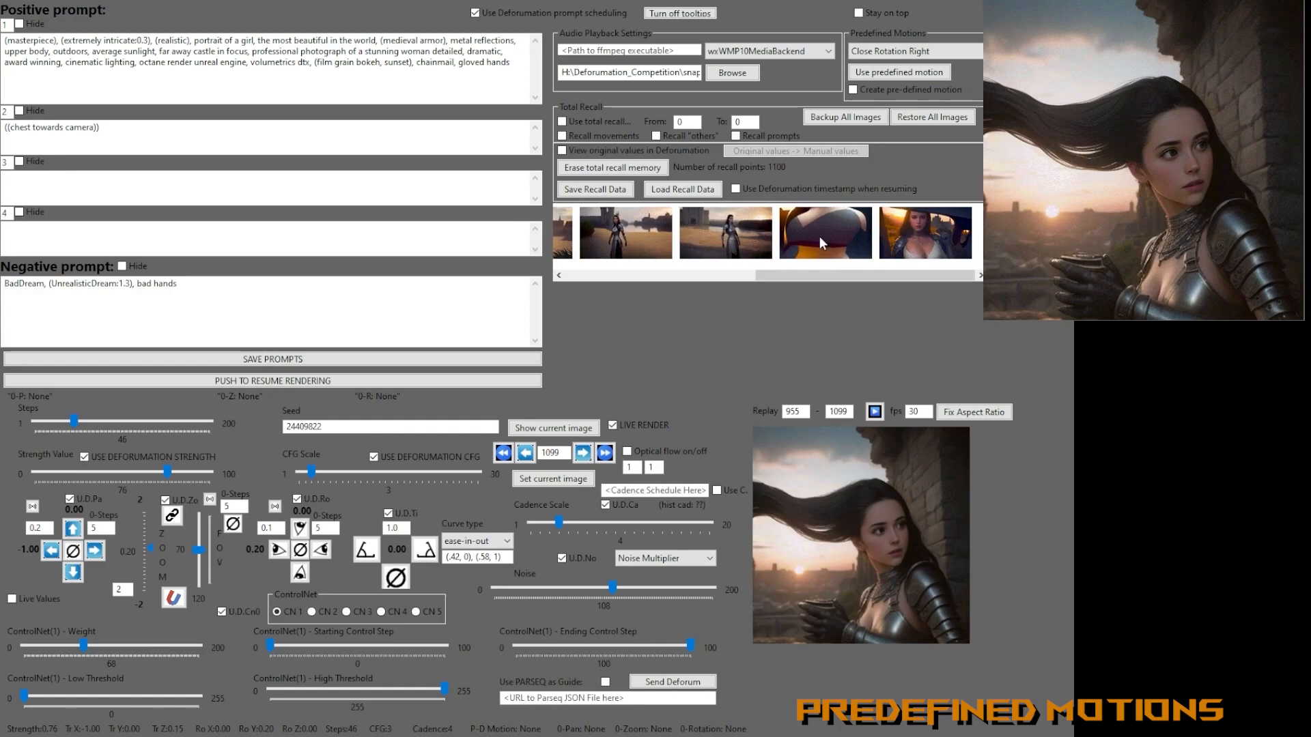
In Deforumation, set the replay frame rate to 60 fps, try to apply a motion recorded for 30 FPS, and decline to continue.
left_click_drag(925, 413, 878, 406)
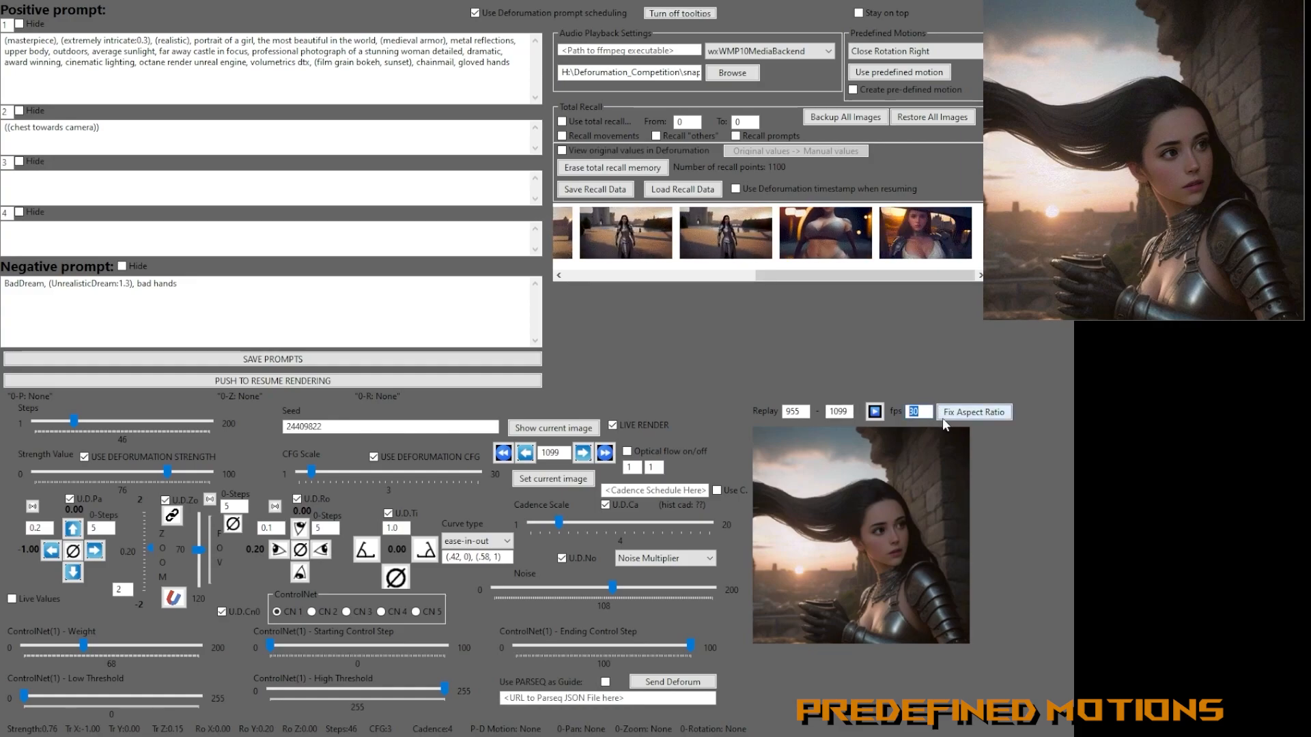
type("60")
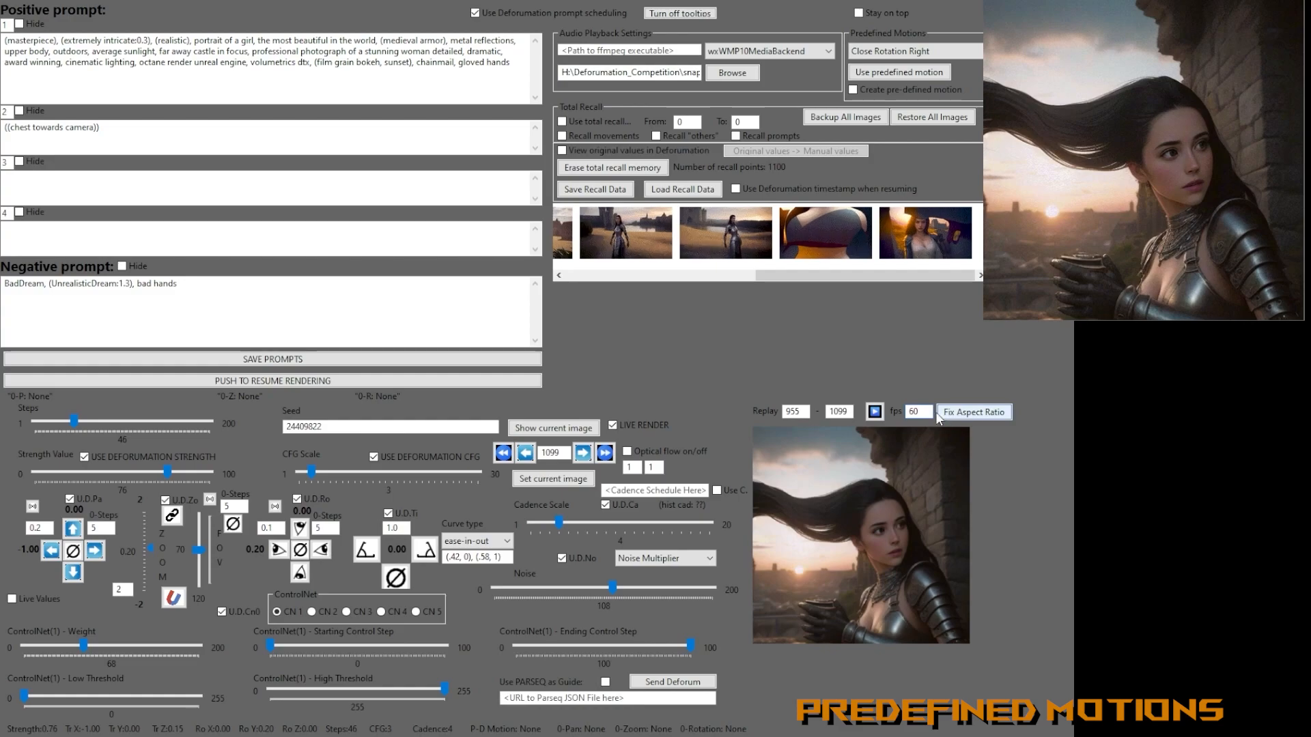
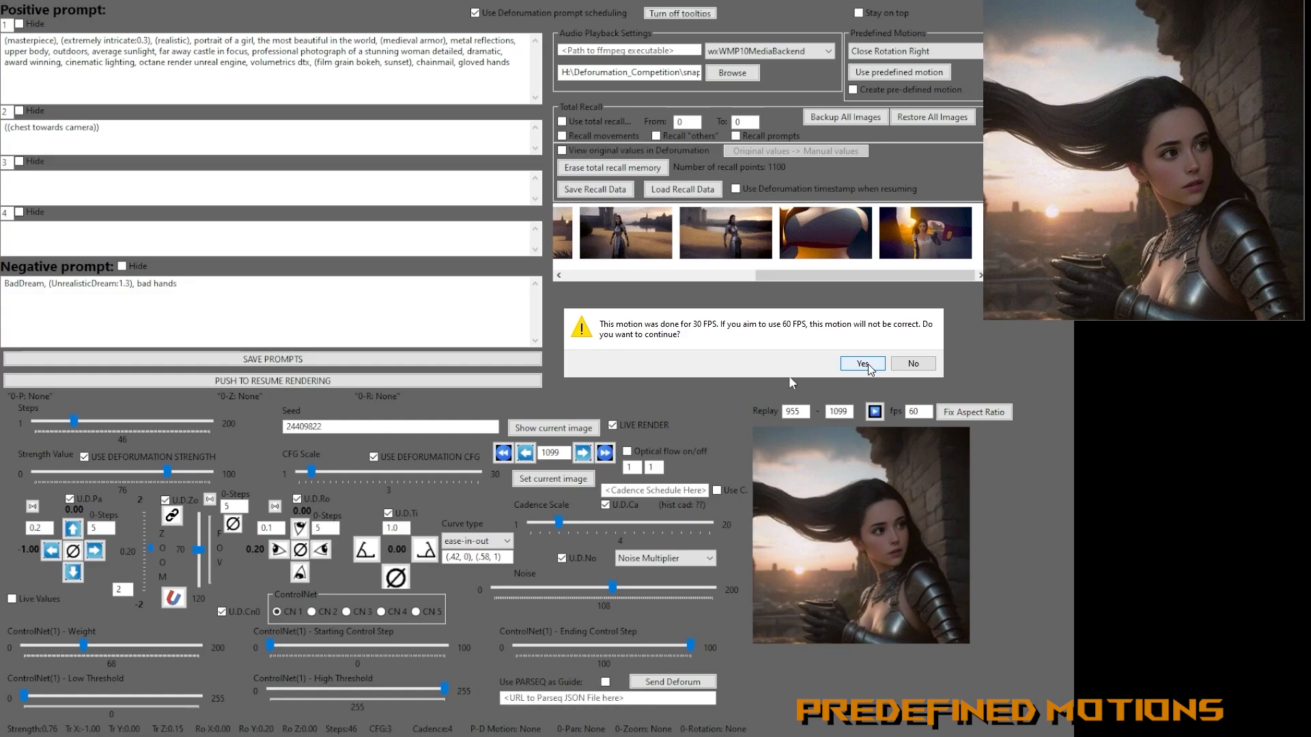
left_click(915, 365)
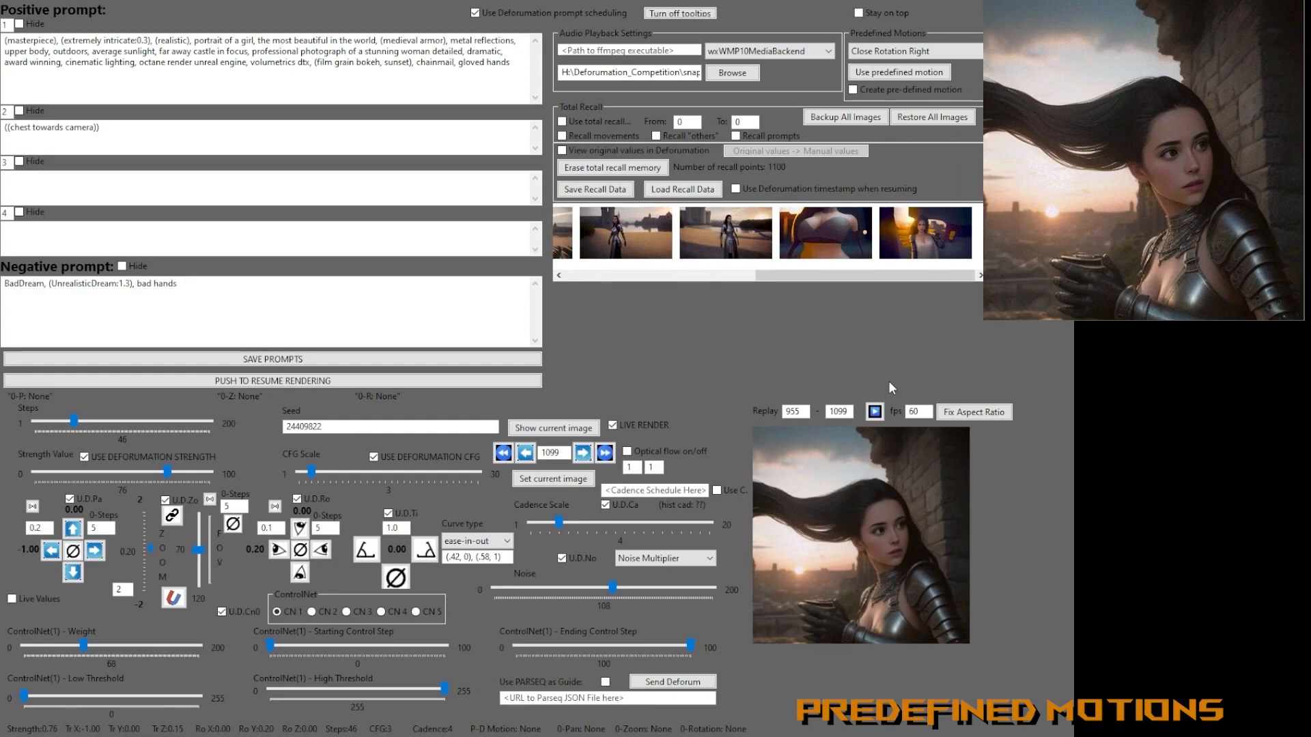
Restore the replay frame rate to 30 fps.
left_click(919, 412)
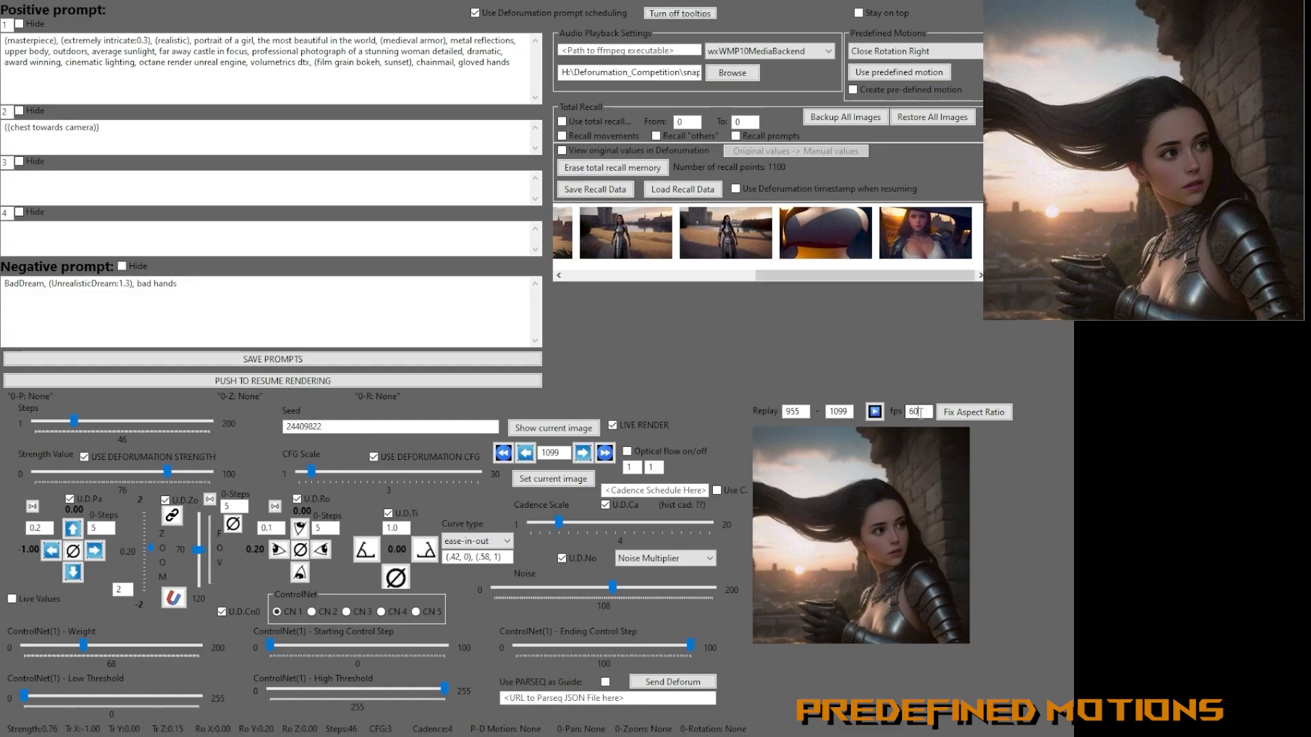
key("BackSpace")
key("BackSpace")
type("30")
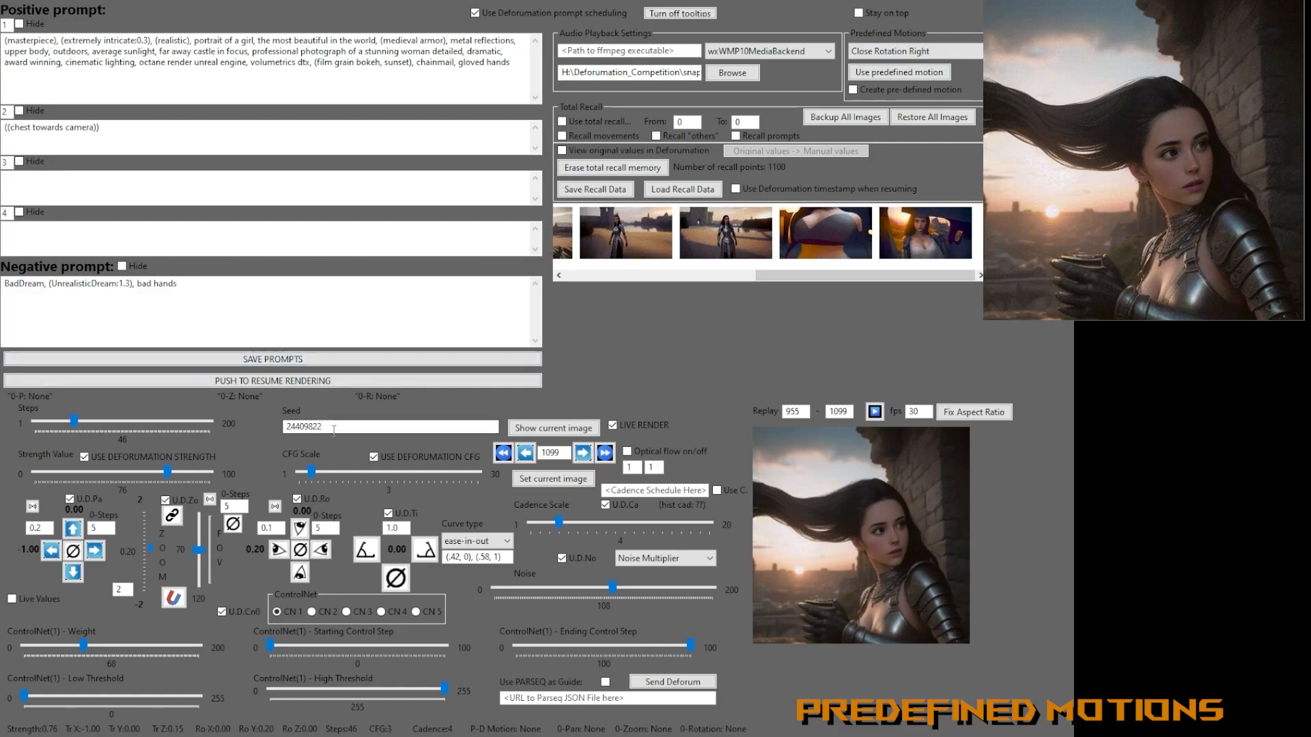
Turn on Live Values and resume rendering.
left_click(24, 600)
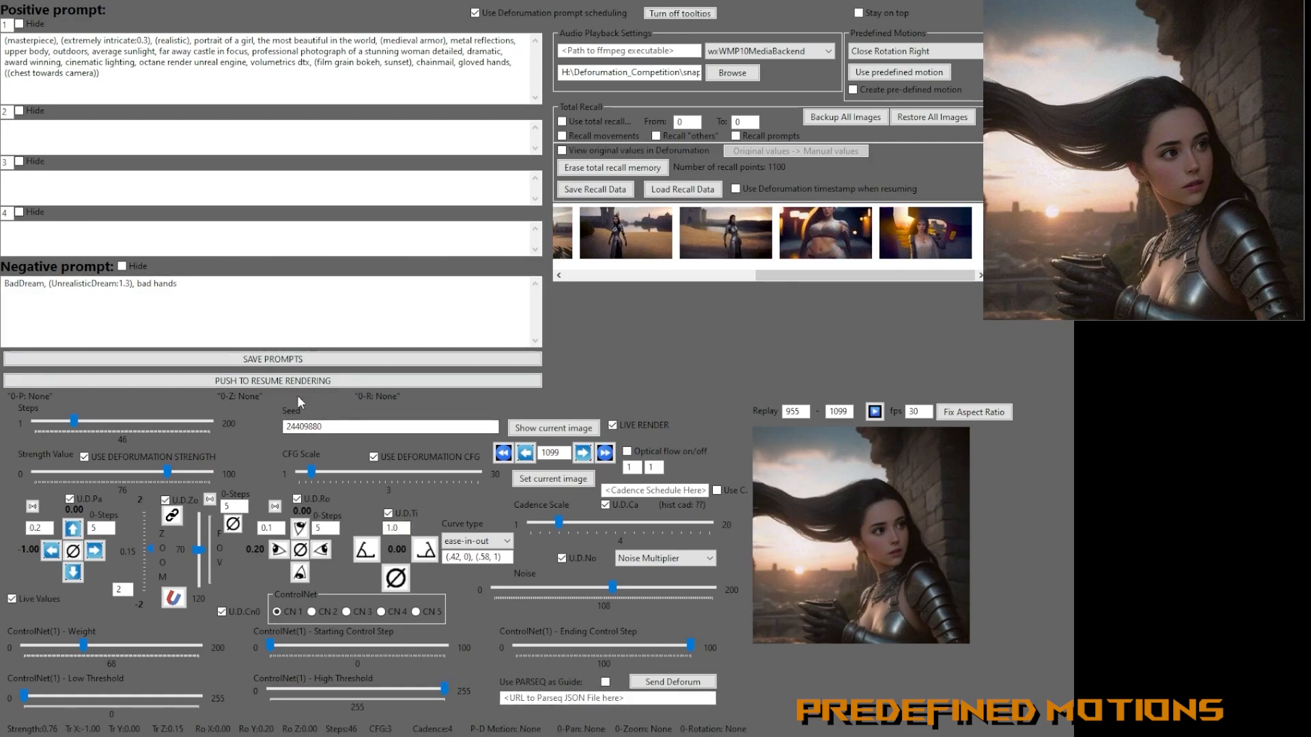
left_click(254, 381)
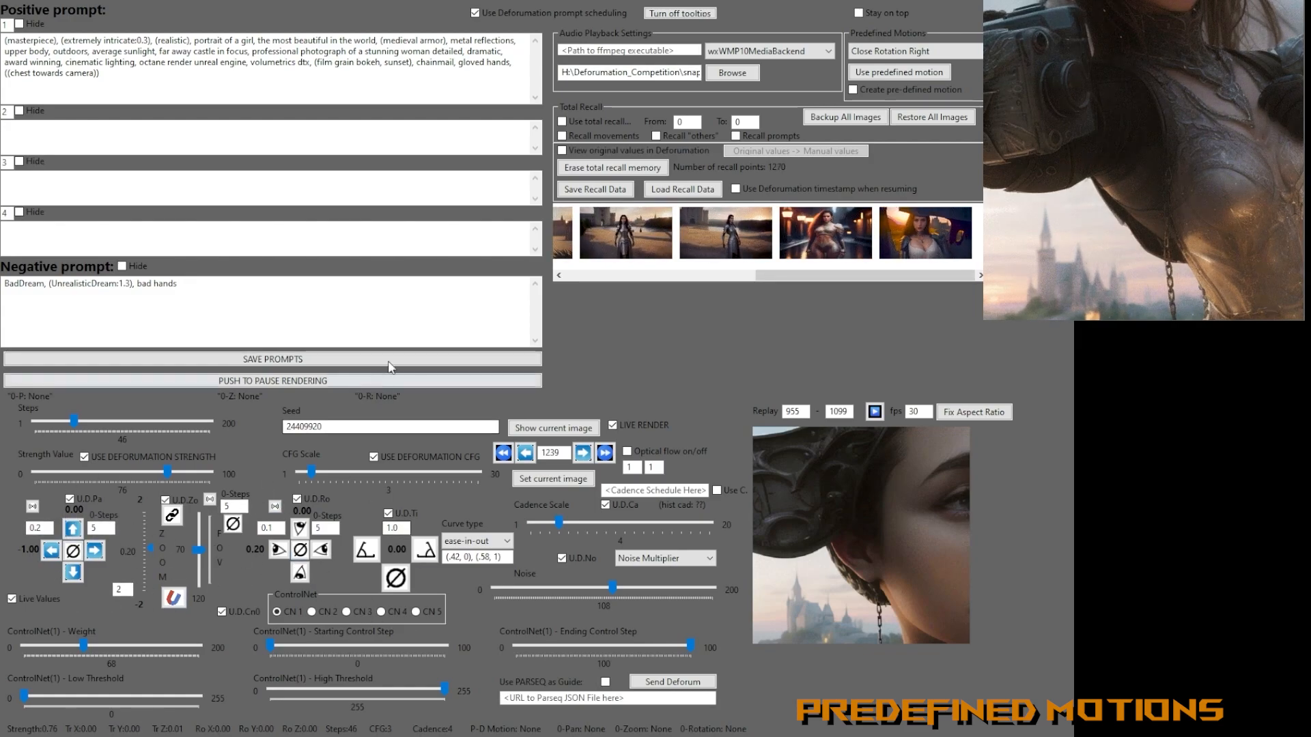
Enable viewing of the original values in Deforumation under Total Recall.
left_click(562, 150)
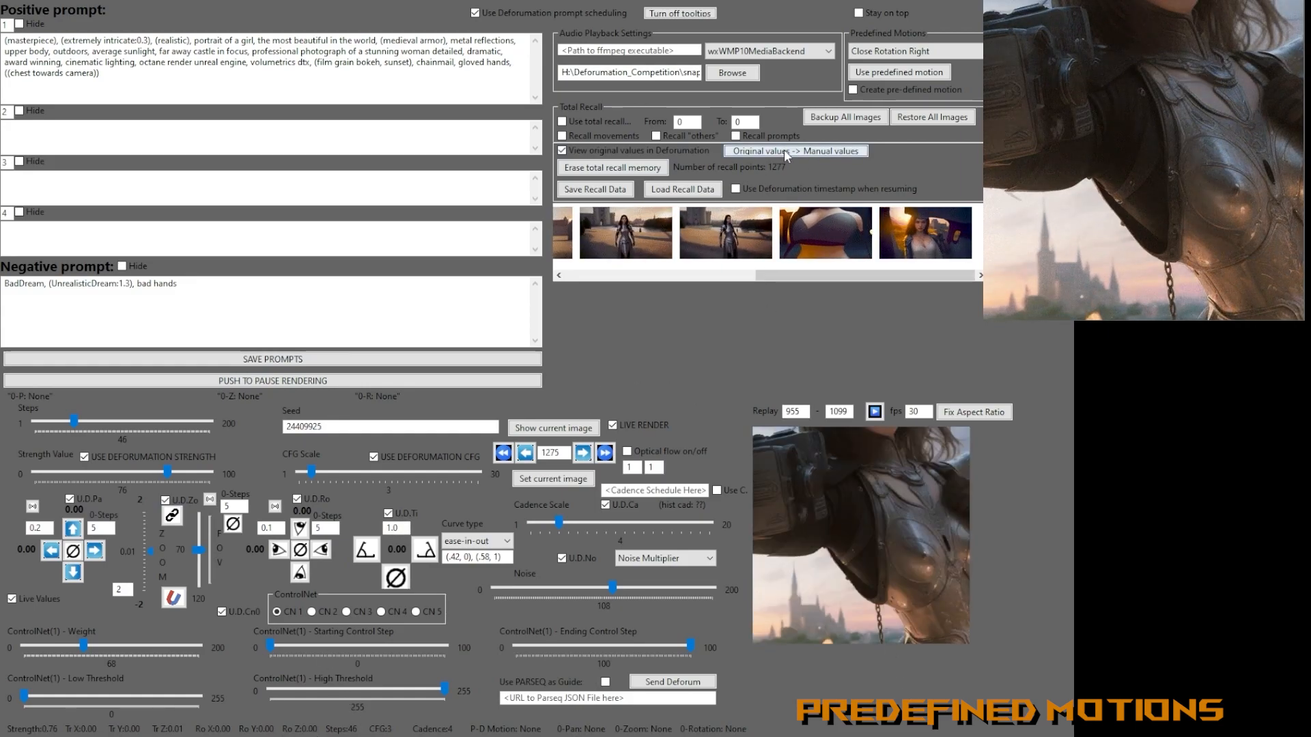
Turn off viewing of the original values under Total Recall and pause rendering.
left_click(586, 153)
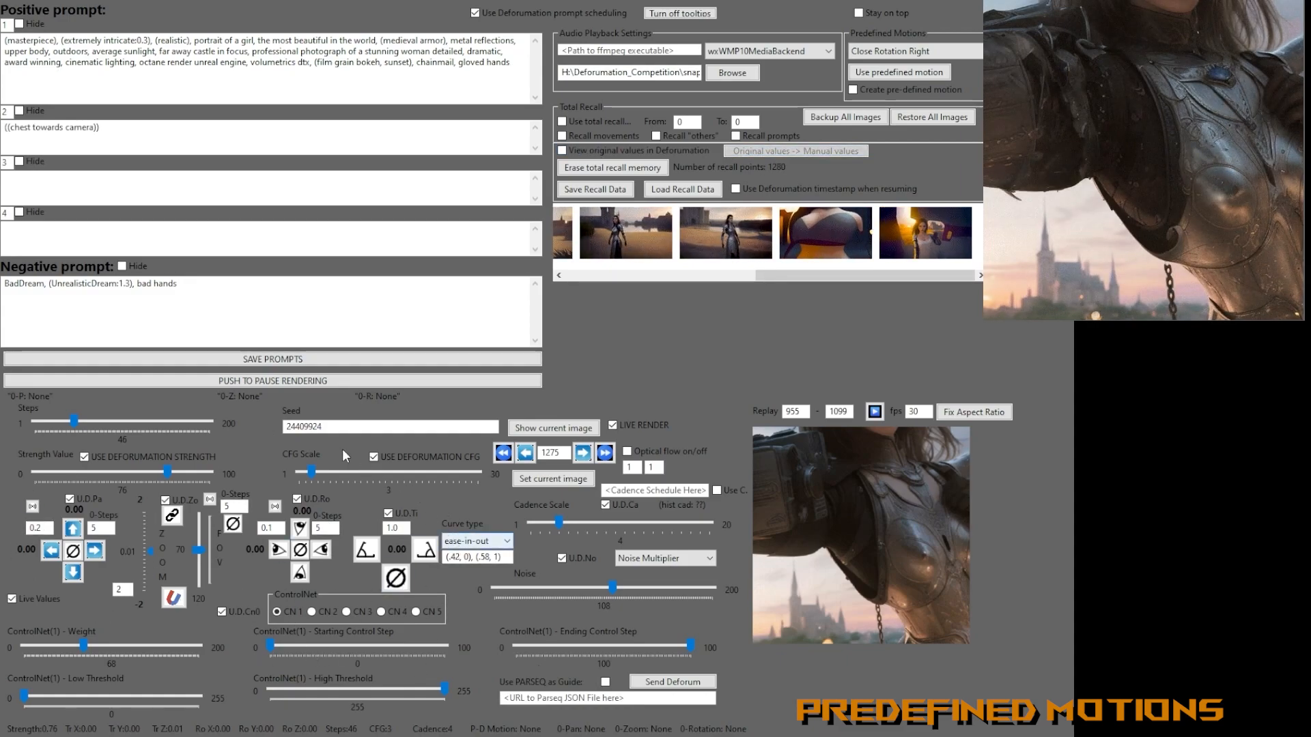
left_click(252, 383)
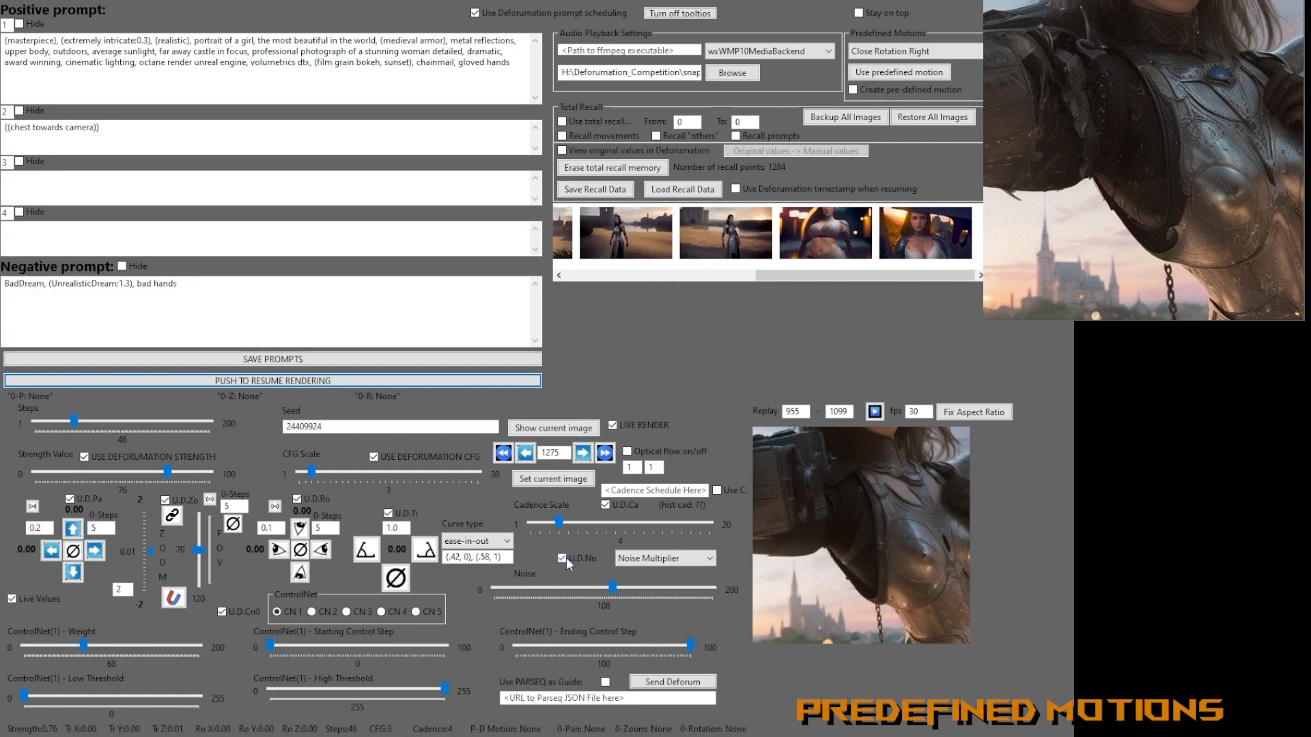
Show frame 1000 in the preview and set the replay range to start at frame 1000.
double_click(564, 454)
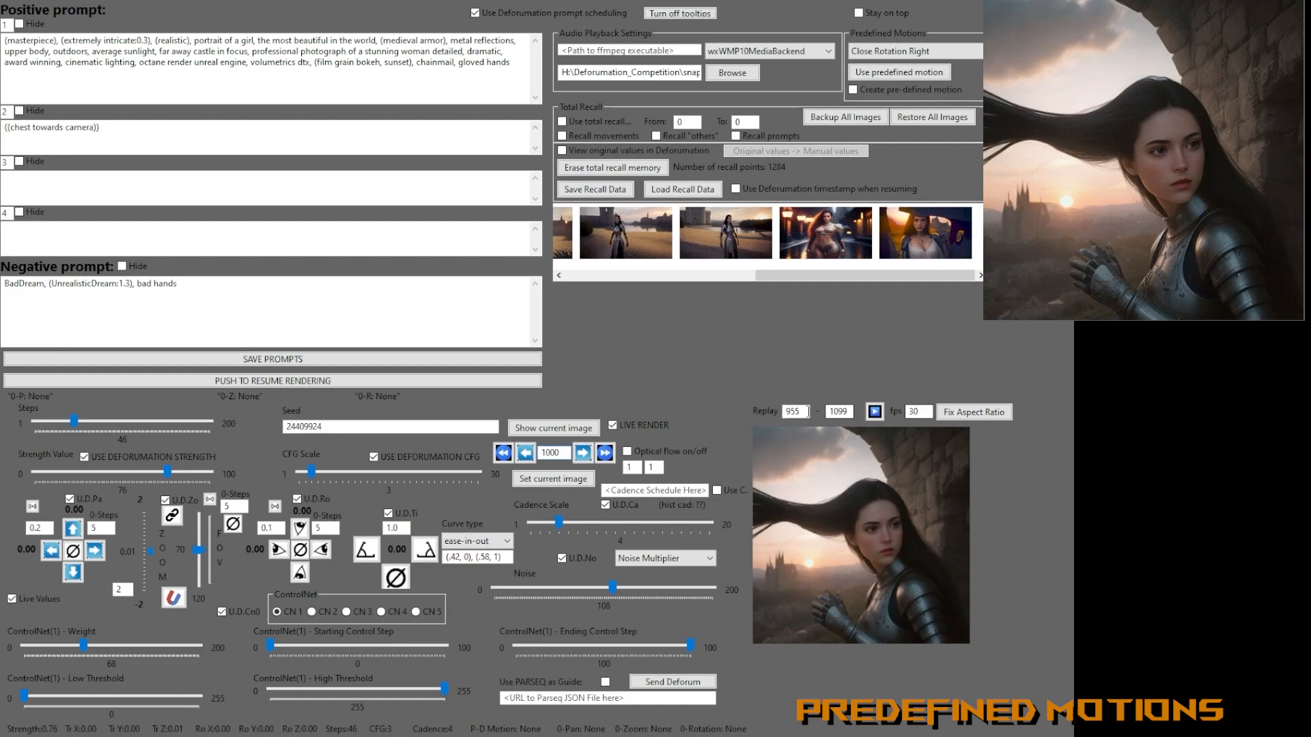
type("1000")
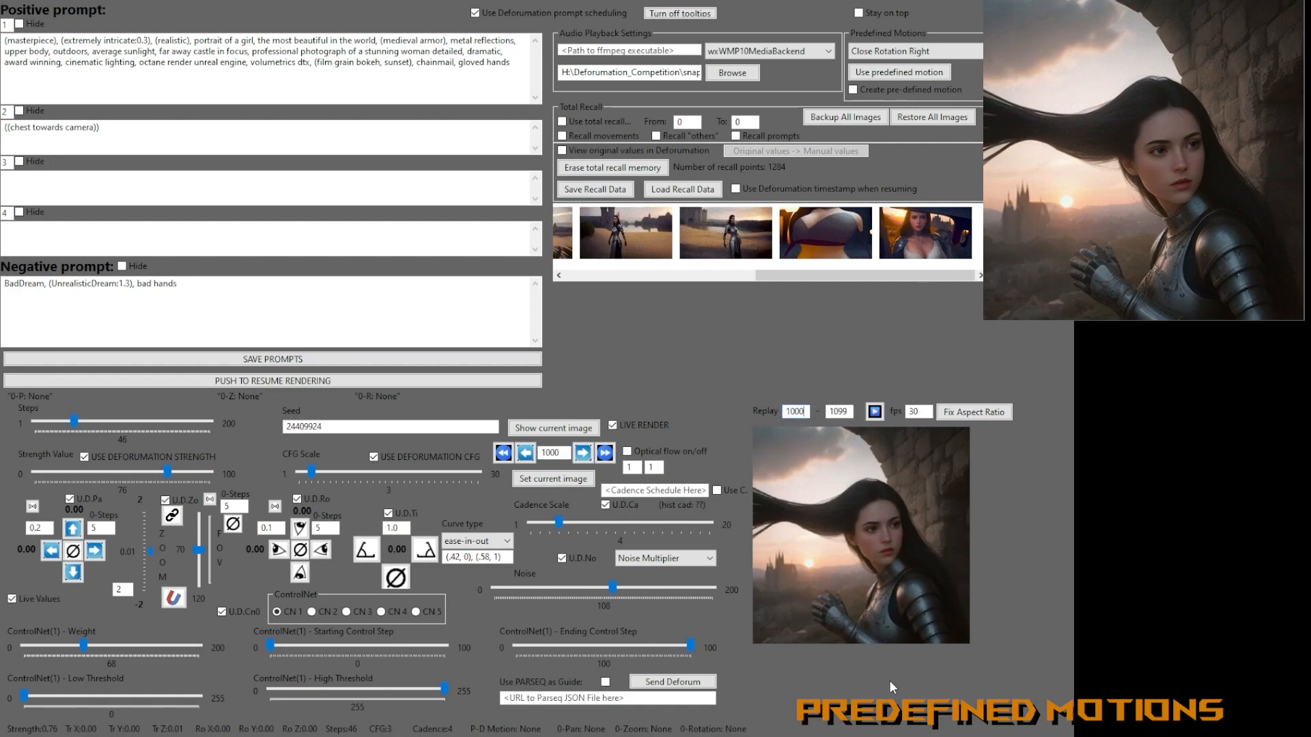
Step the preview back frame by frame from the latest frames to frame 1242.
left_click(525, 453)
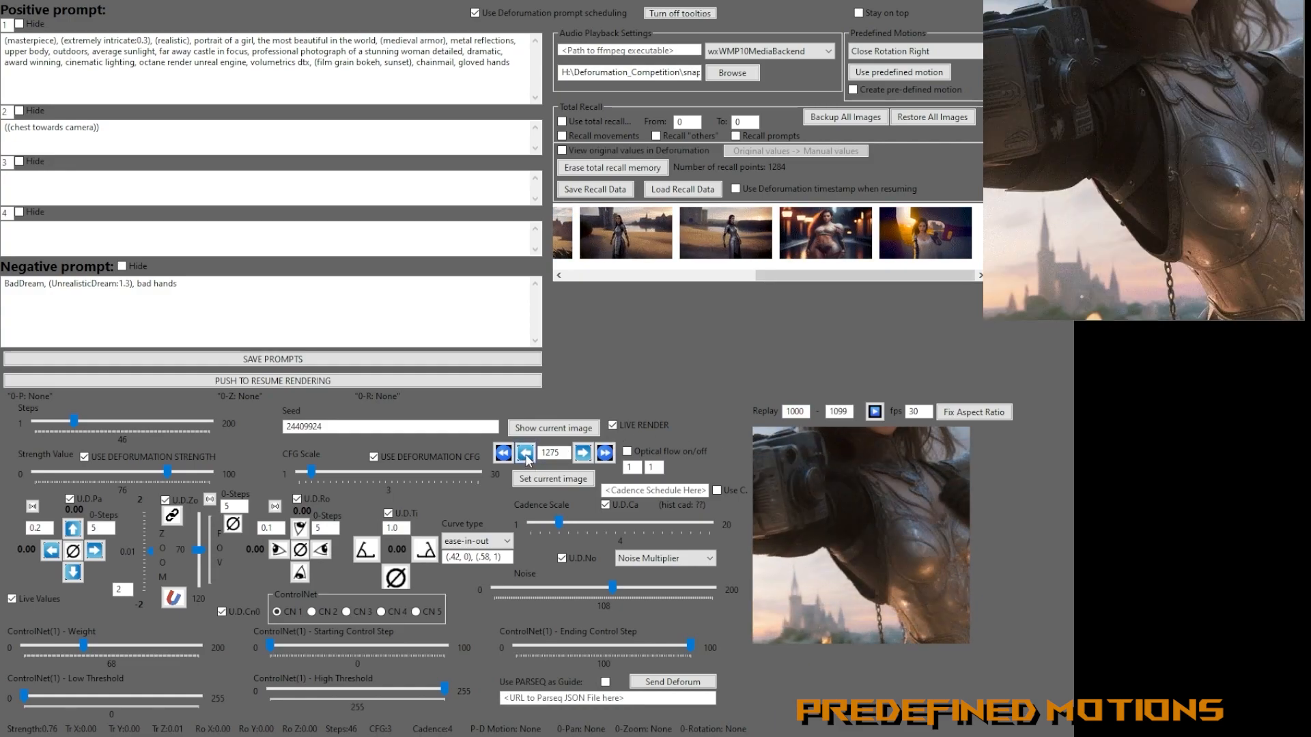
left_click(526, 455)
left_click(526, 456)
left_click(526, 455)
left_click(526, 455)
left_click(527, 454)
left_click(527, 454)
left_click(528, 453)
left_click(528, 453)
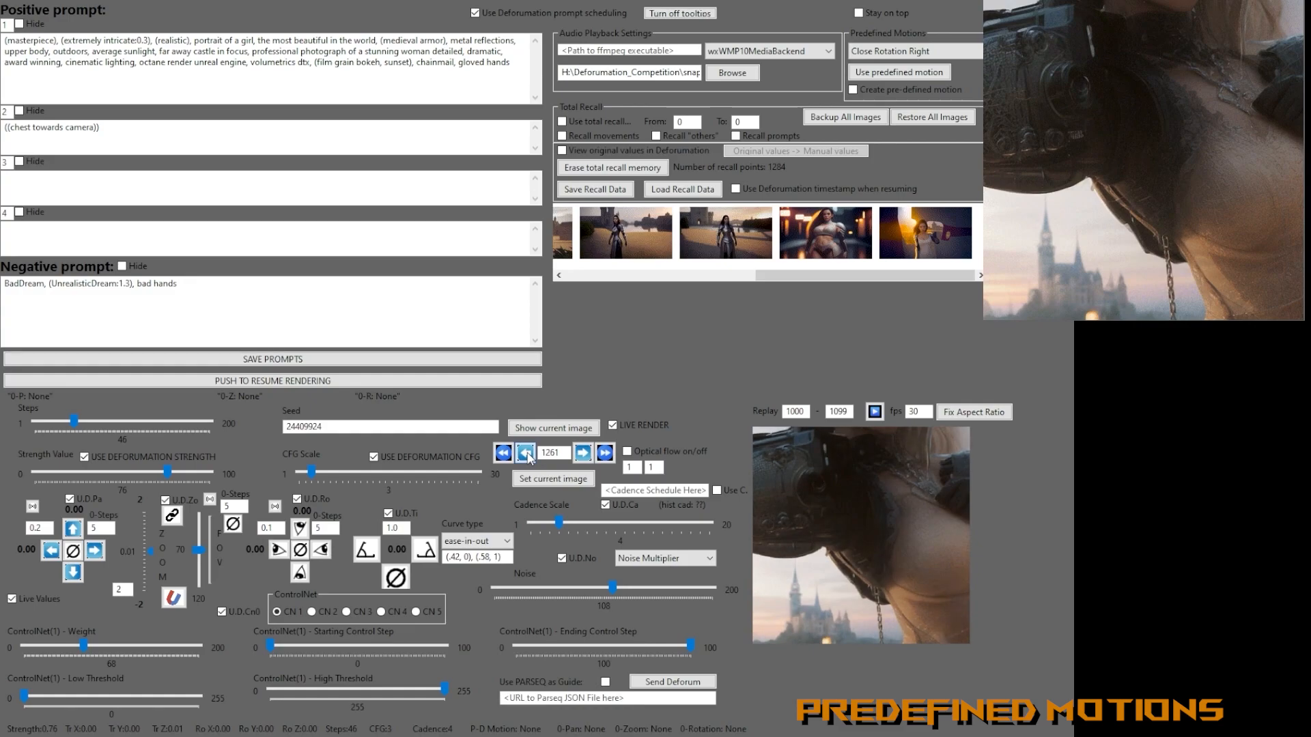
left_click(525, 453)
left_click(526, 453)
left_click(526, 453)
left_click(526, 453)
left_click(526, 453)
left_click(531, 459)
left_click(531, 459)
left_click(531, 459)
left_click(532, 459)
left_click(532, 460)
left_click(532, 459)
left_click(532, 459)
left_click(532, 460)
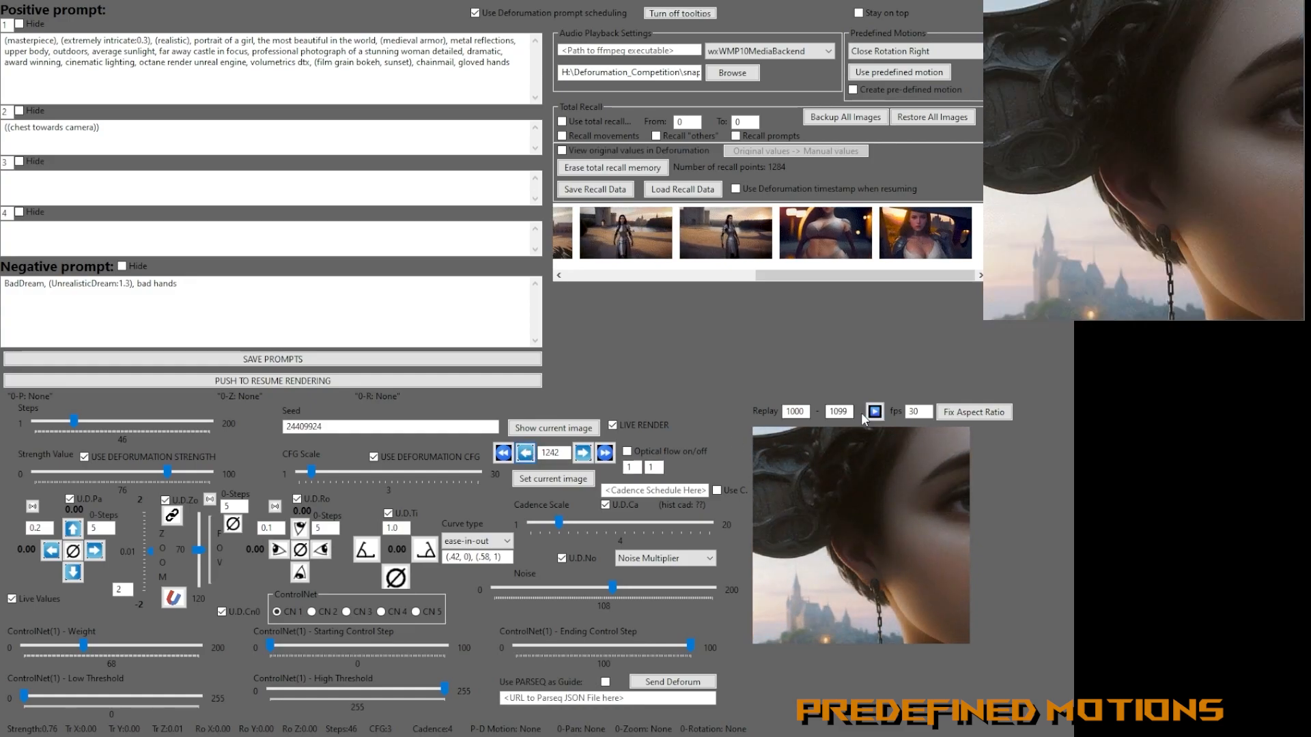
Set the replay range to end at frame 1242 and play it back.
type("124")
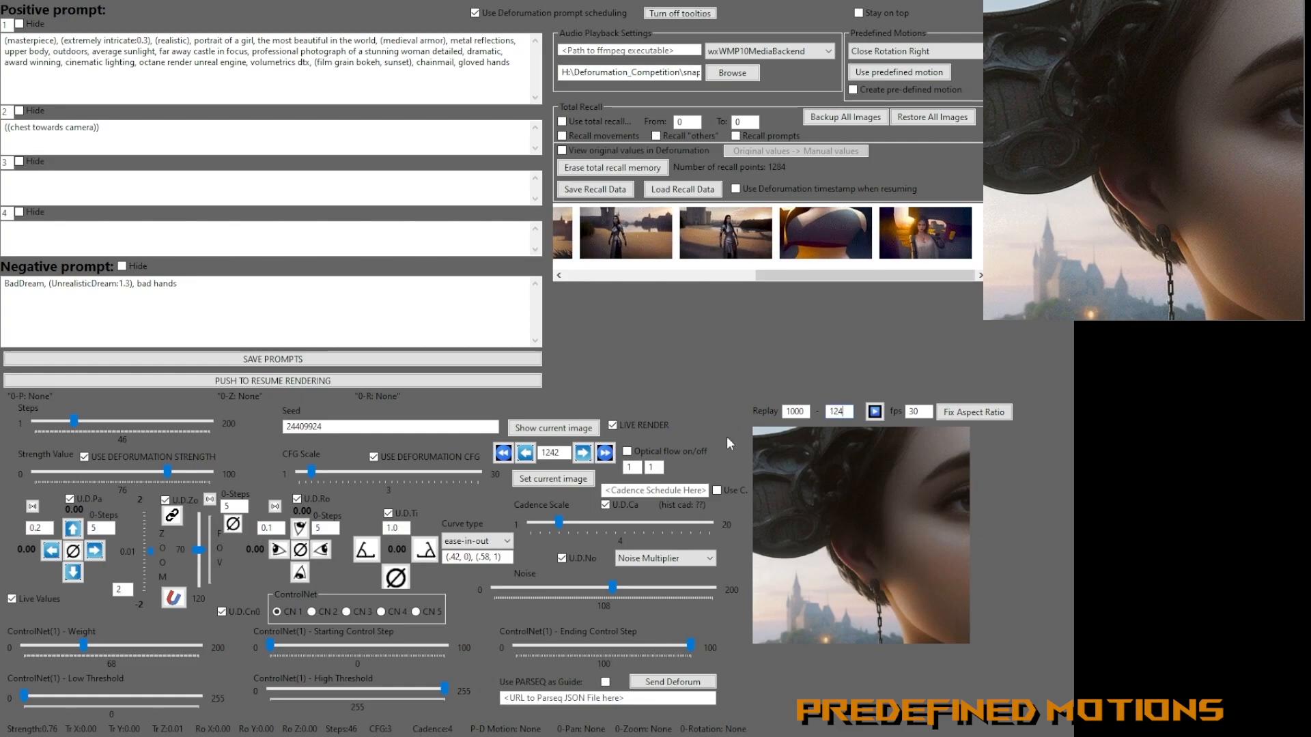
type("2")
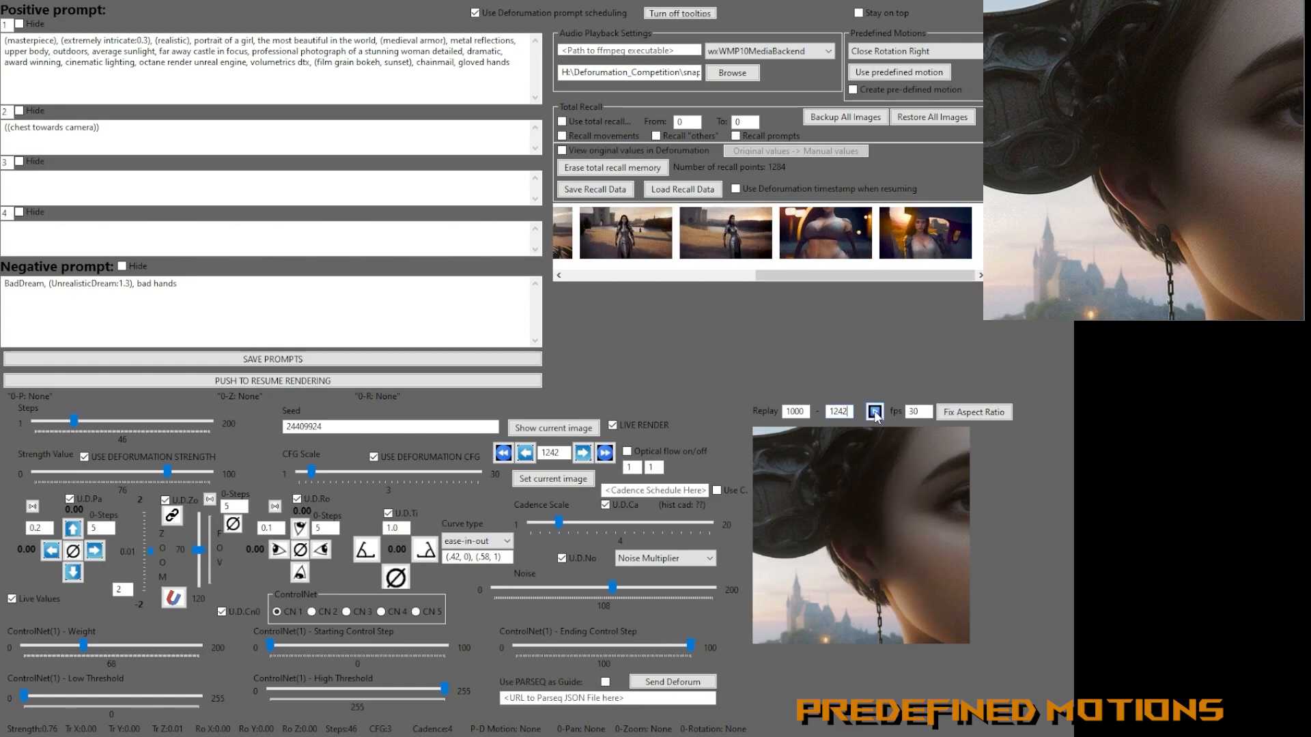
left_click(874, 413)
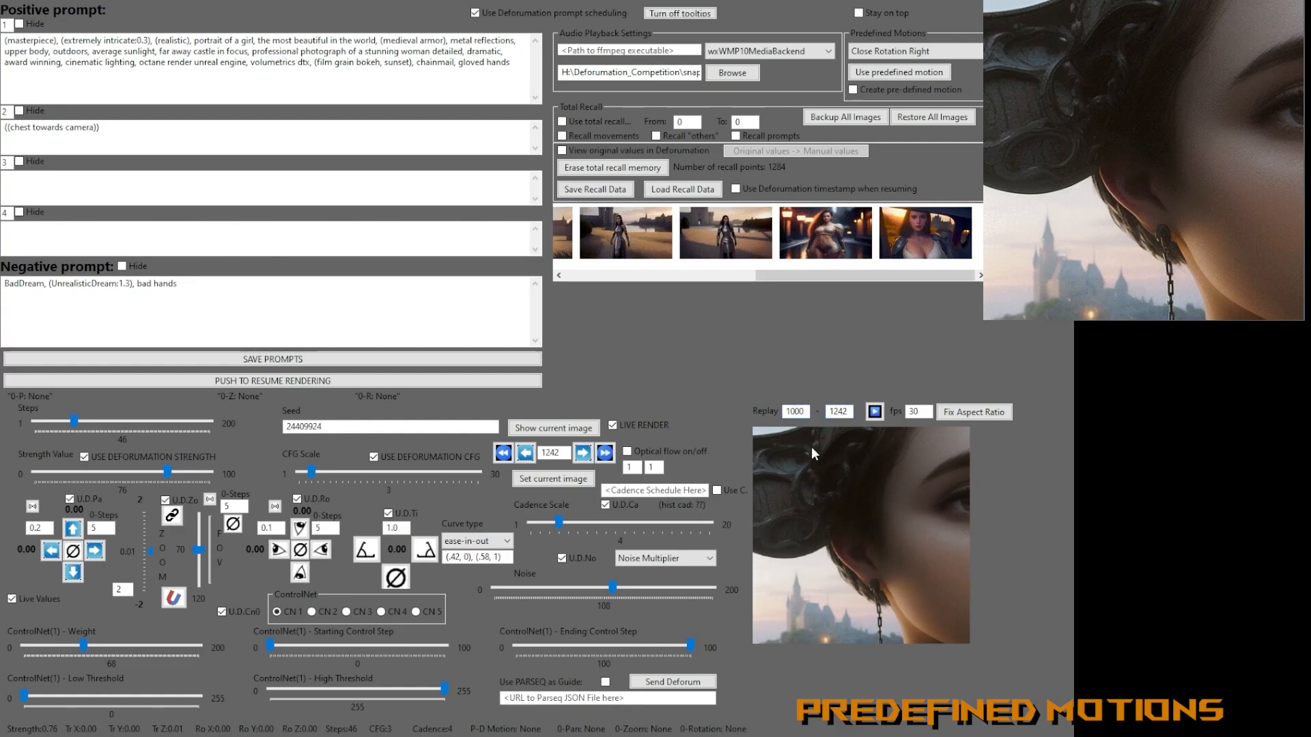
Show frame 1060 and step forward through the frames to 1084 to check where the motion starts.
left_click(562, 452)
key("BackSpace")
key("BackSpace")
key("BackSpace")
type("0")
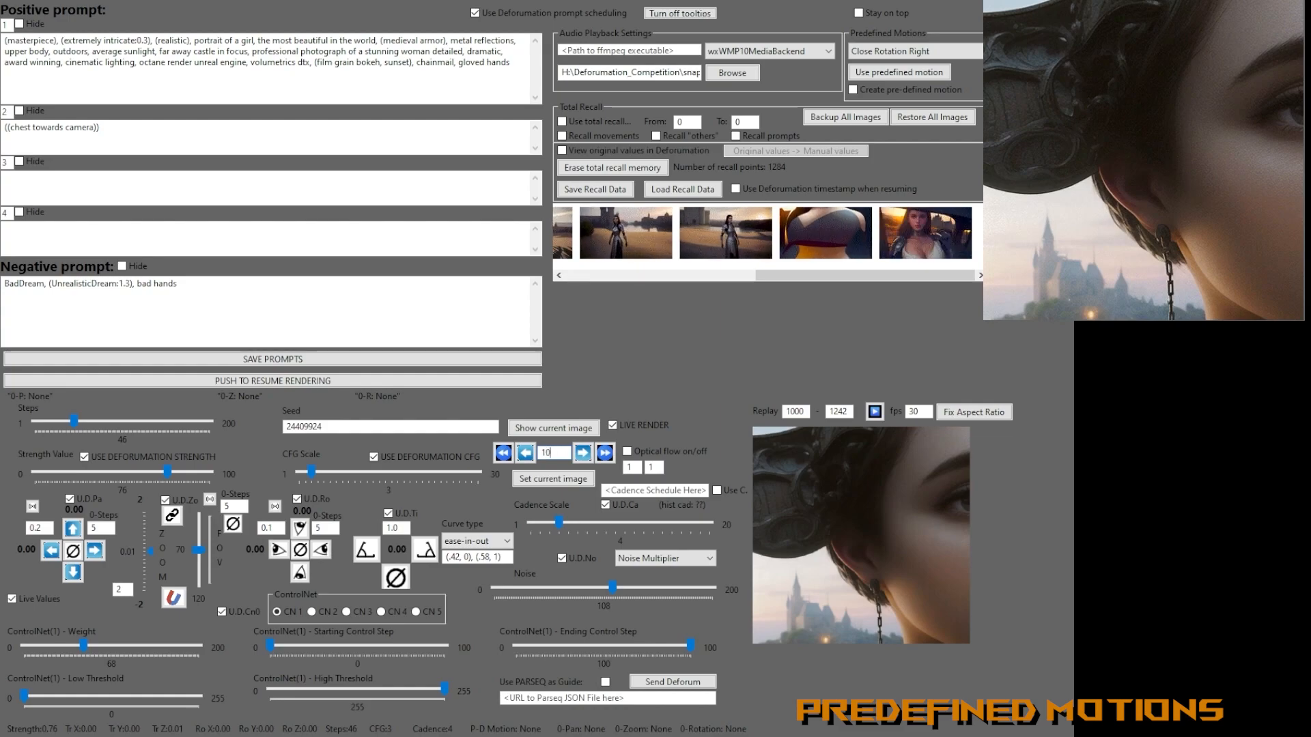
type("60")
key("Return")
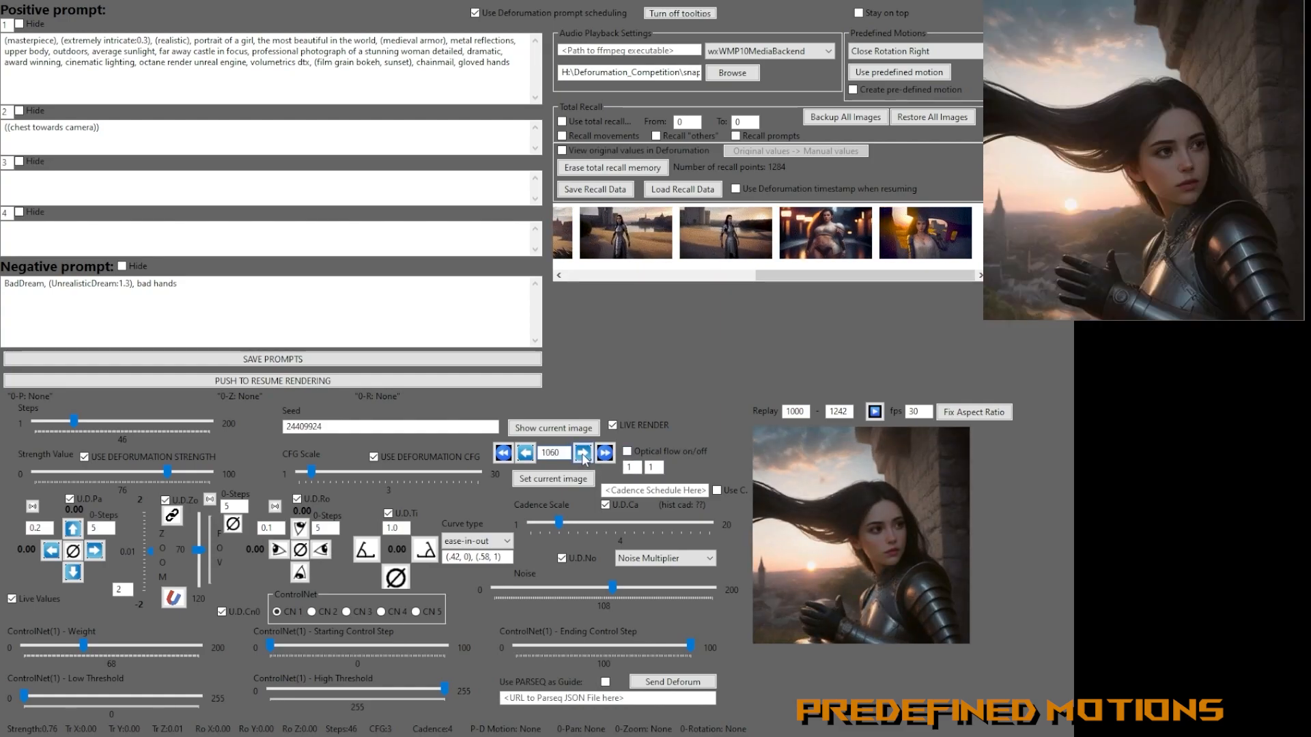
left_click(585, 460)
left_click(585, 460)
left_click(585, 460)
left_click(585, 460)
left_click(585, 460)
left_click(585, 460)
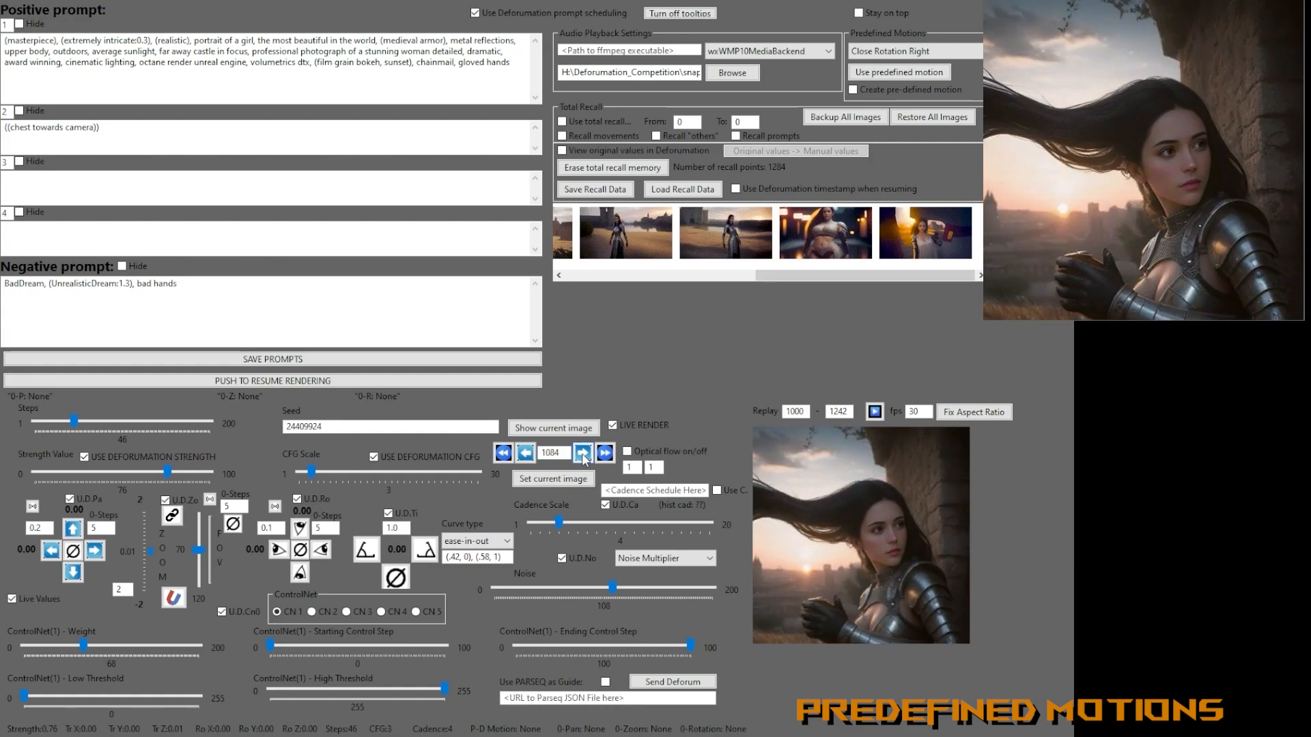
left_click(504, 454)
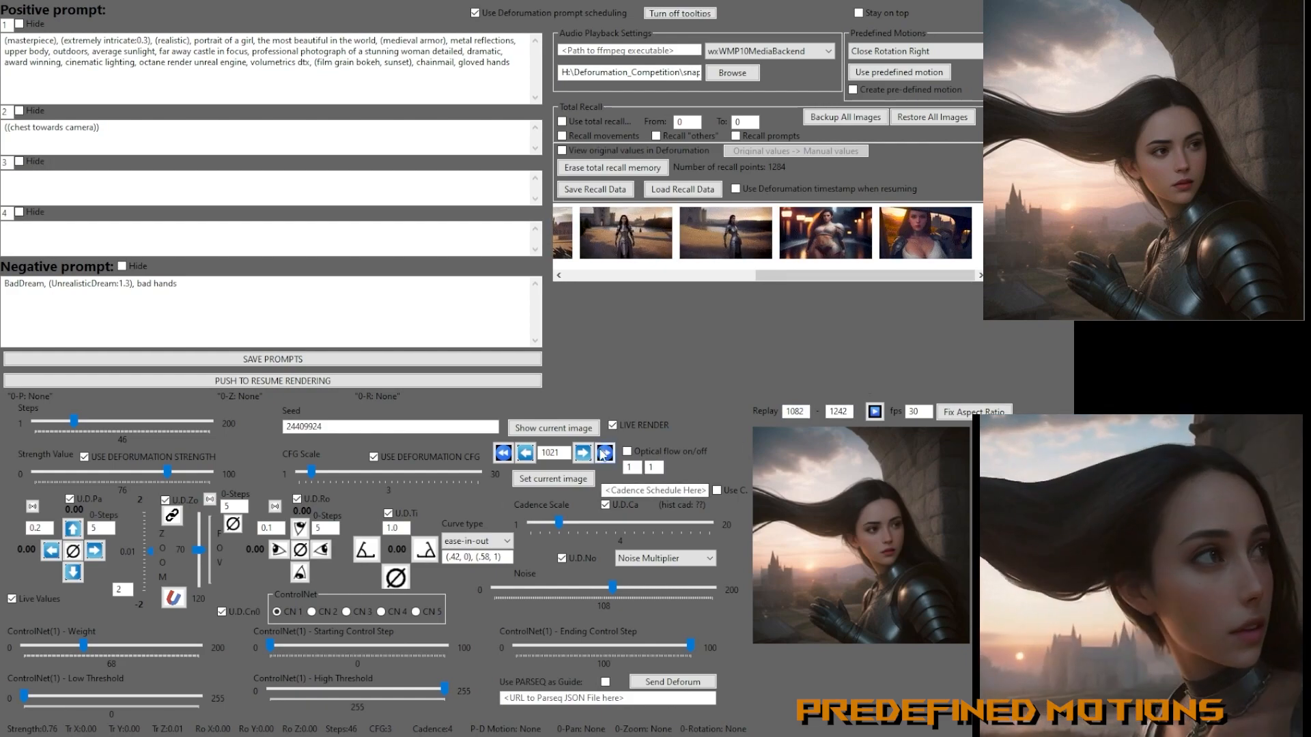
Set the replay range to start at frame 1092 and play it back.
left_click(799, 412)
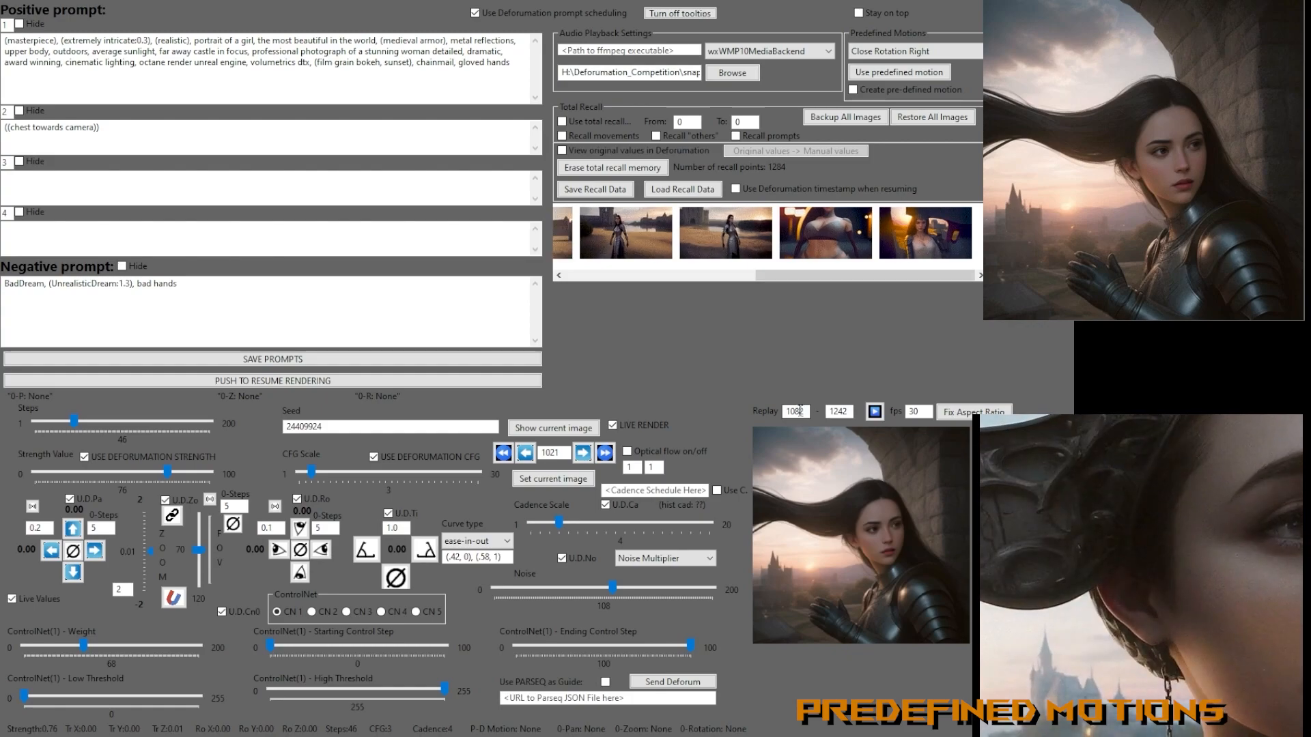
key("BackSpace")
type("9")
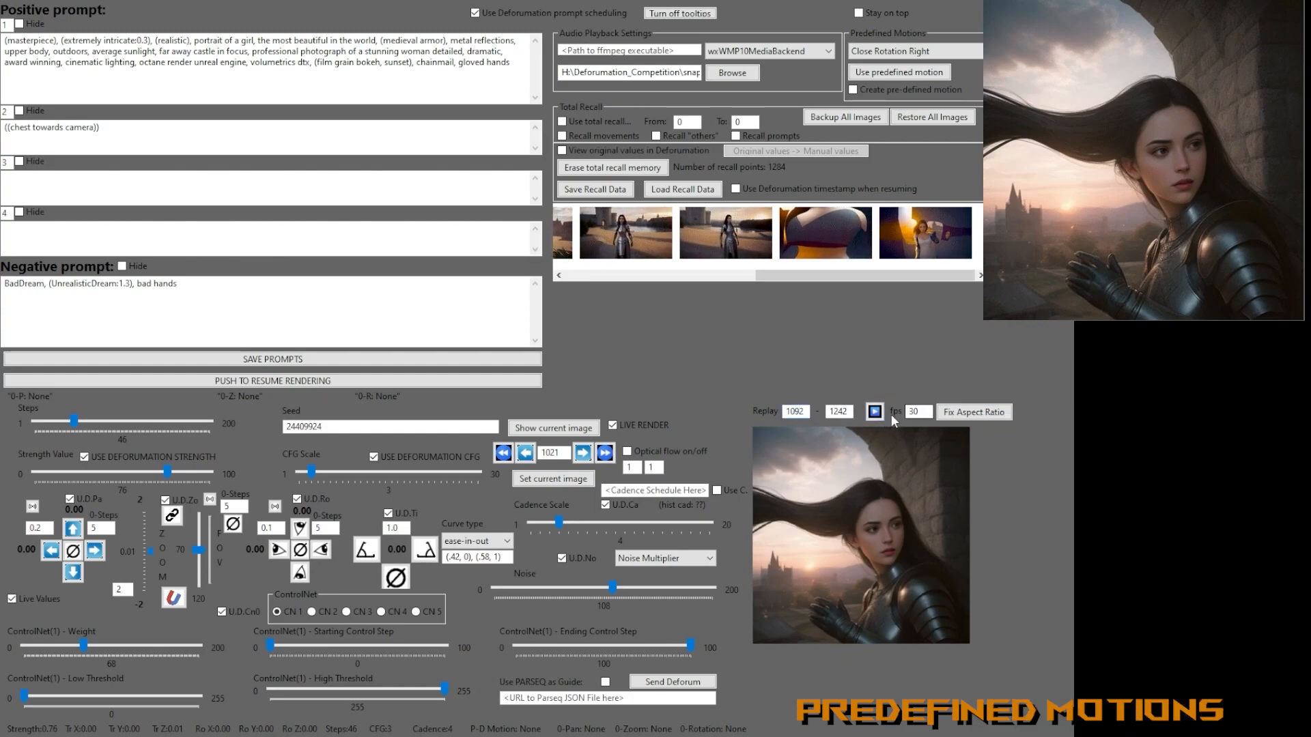
left_click(875, 411)
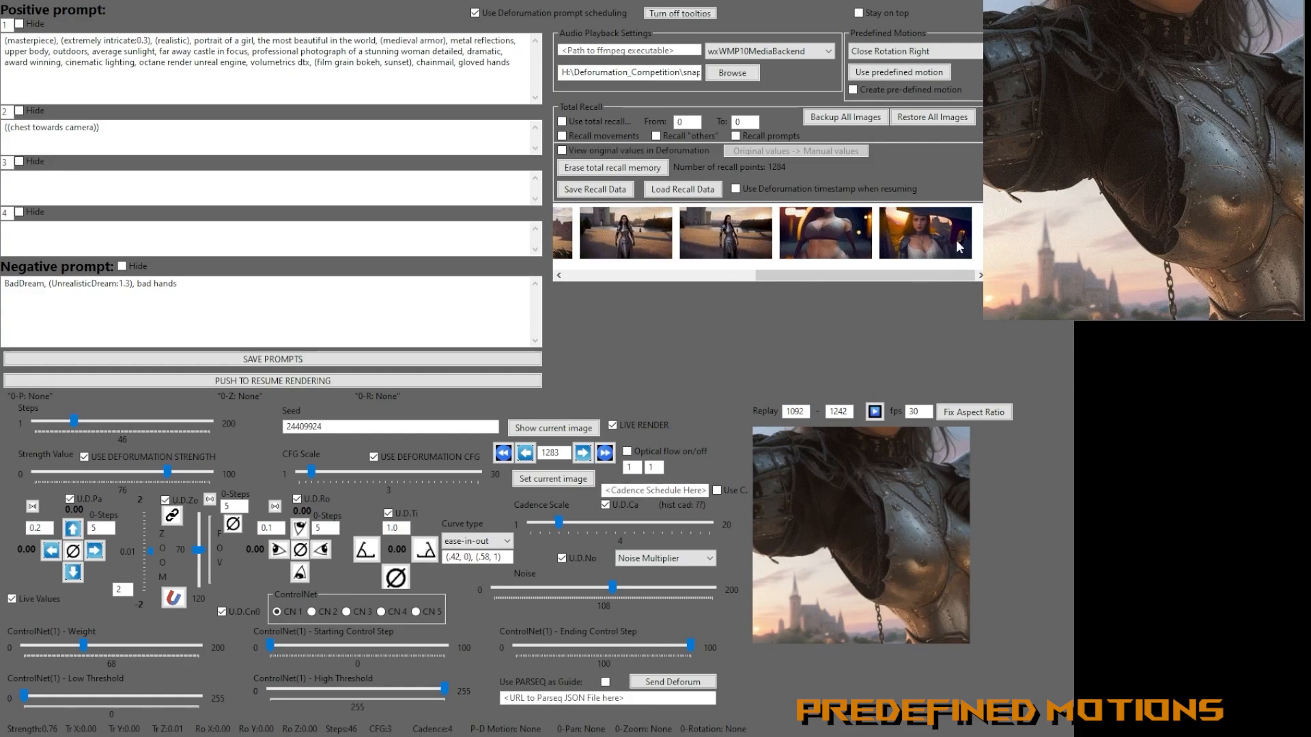
Step back to frame 1234 and set it as the current image for rendering.
left_click(525, 454)
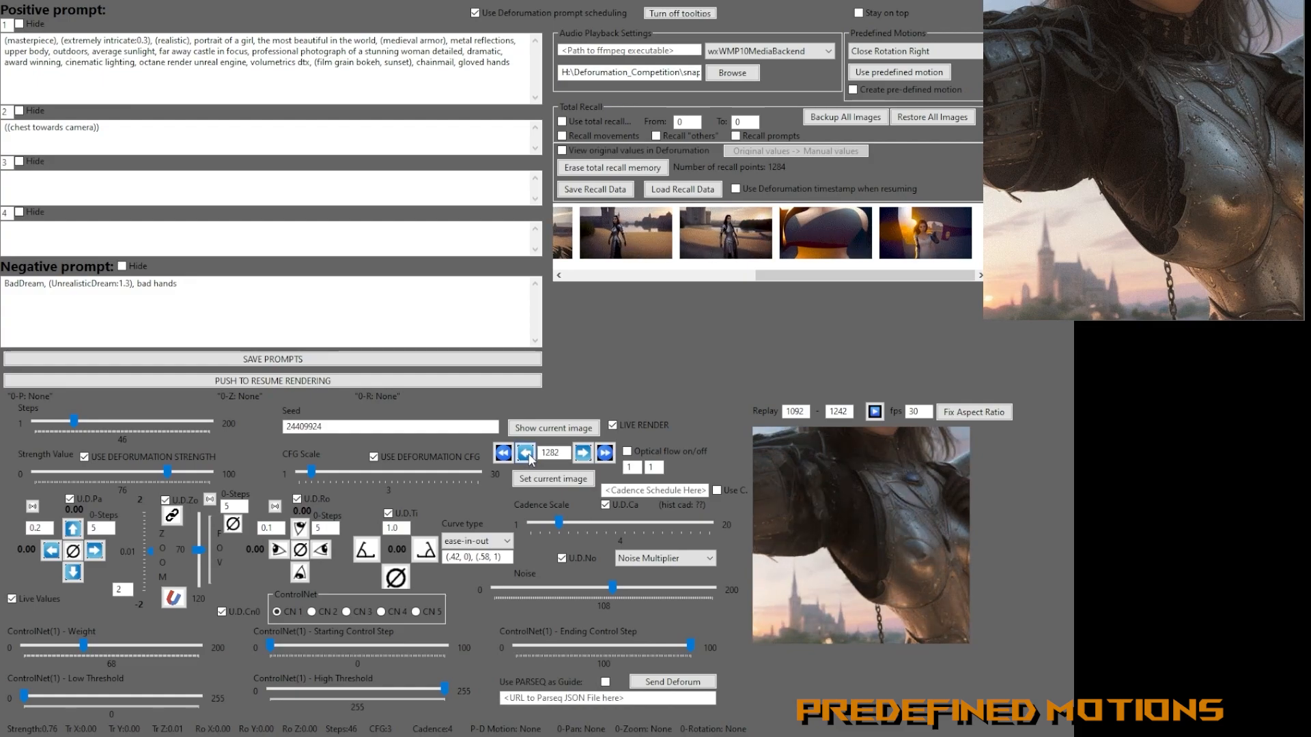
left_click(525, 453)
left_click(525, 453)
left_click(525, 453)
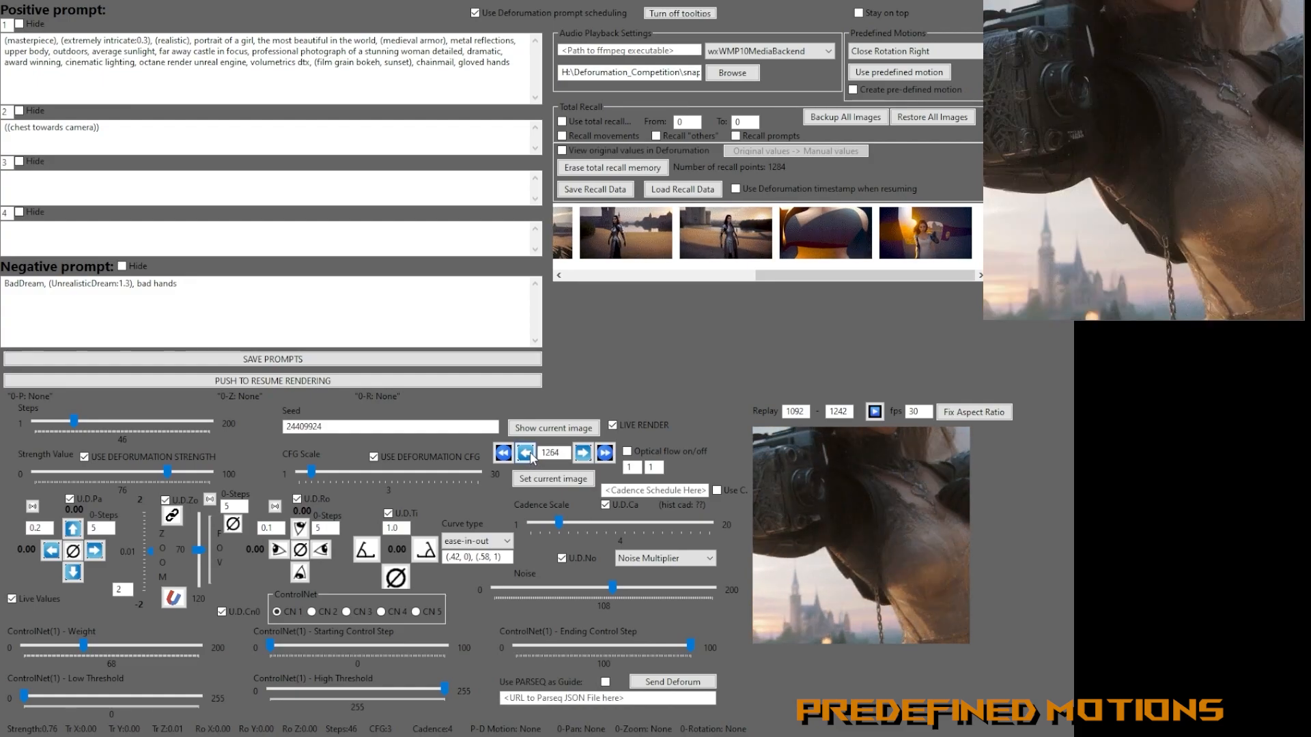
left_click(526, 453)
left_click(525, 453)
left_click(526, 453)
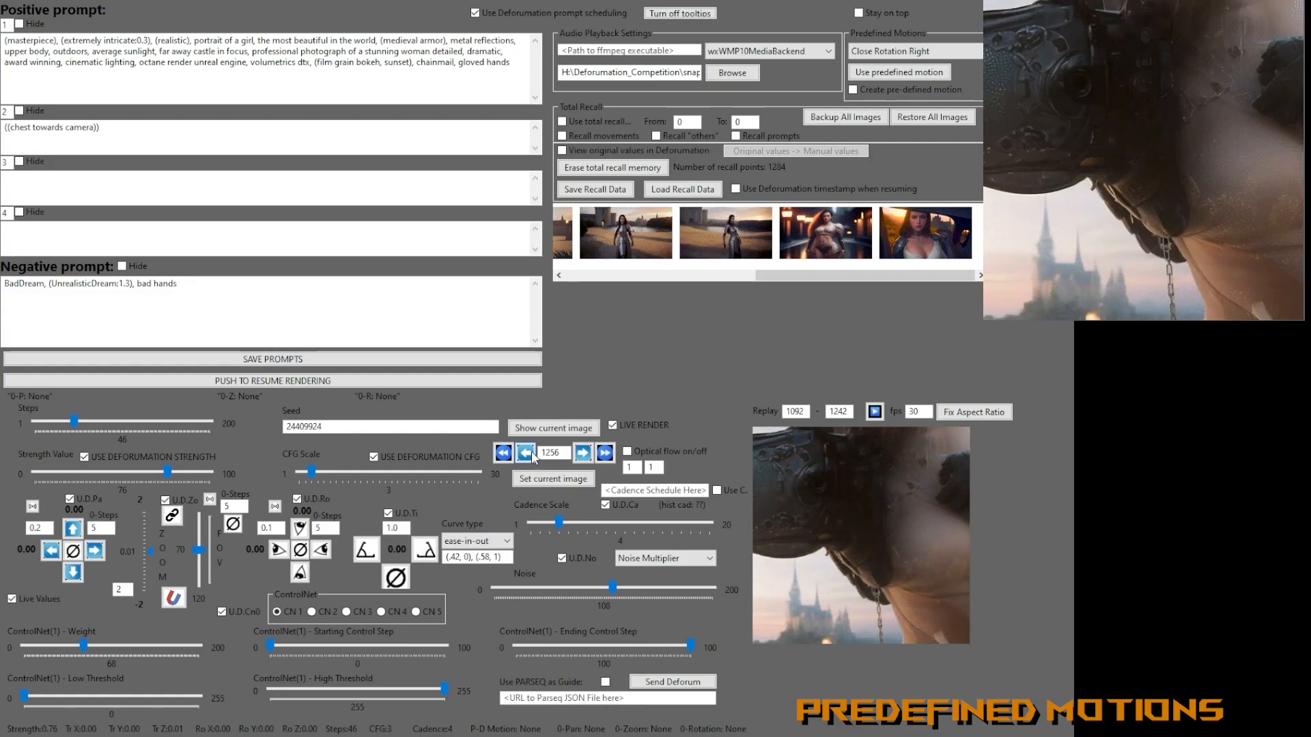
left_click(526, 453)
left_click(526, 454)
left_click(526, 454)
left_click(526, 453)
left_click(525, 454)
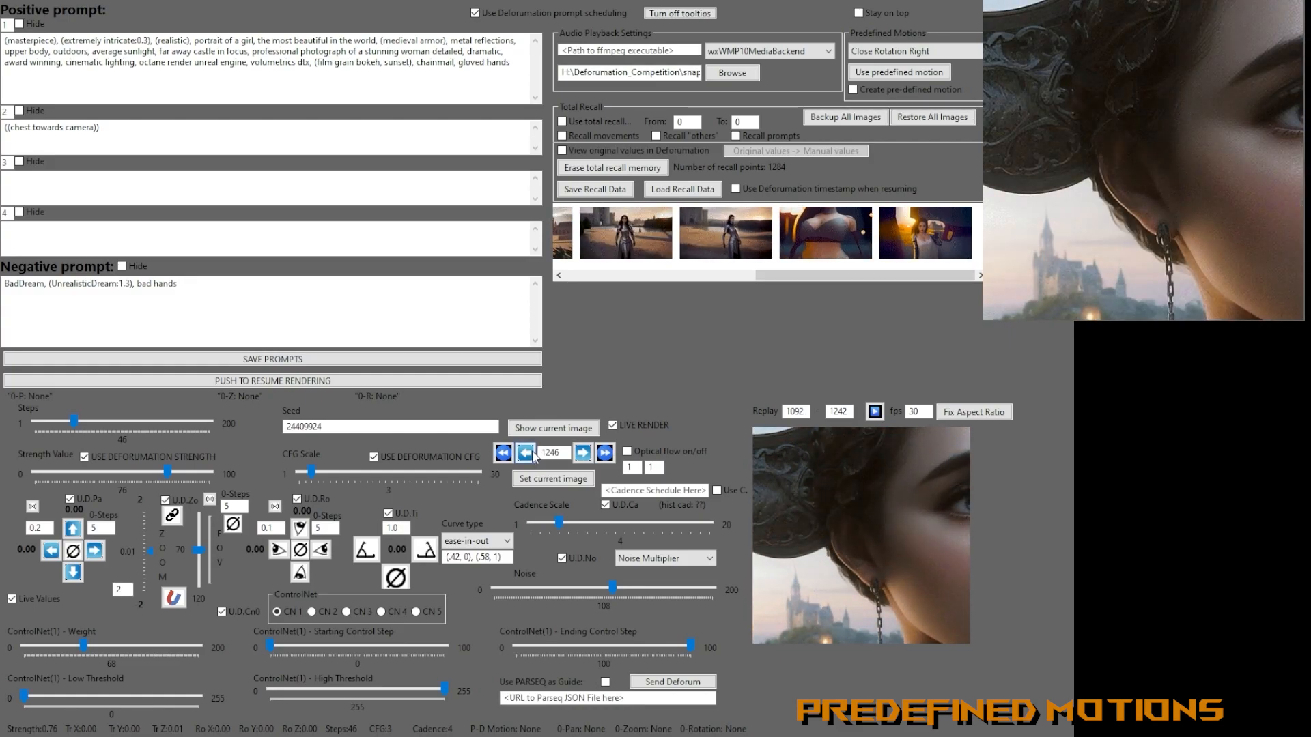
left_click(525, 454)
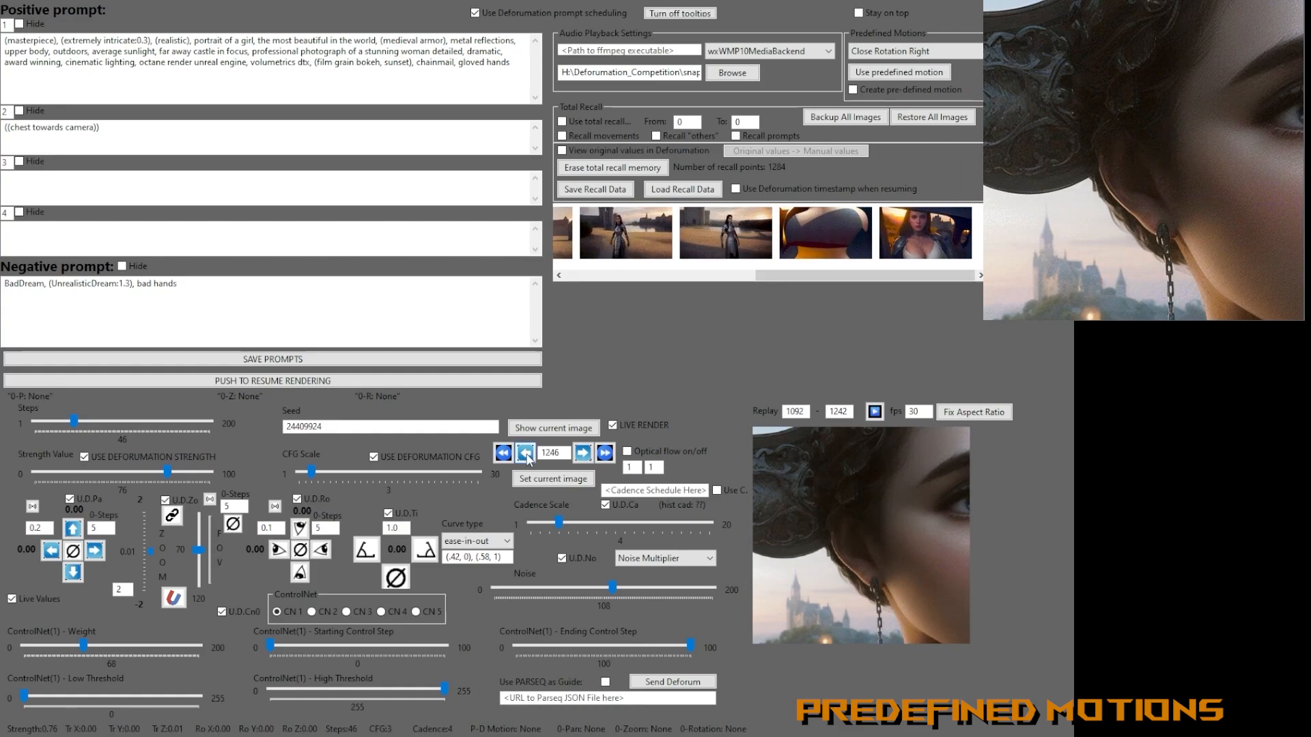
left_click(525, 453)
left_click(526, 454)
left_click(526, 454)
left_click(526, 454)
left_click(526, 454)
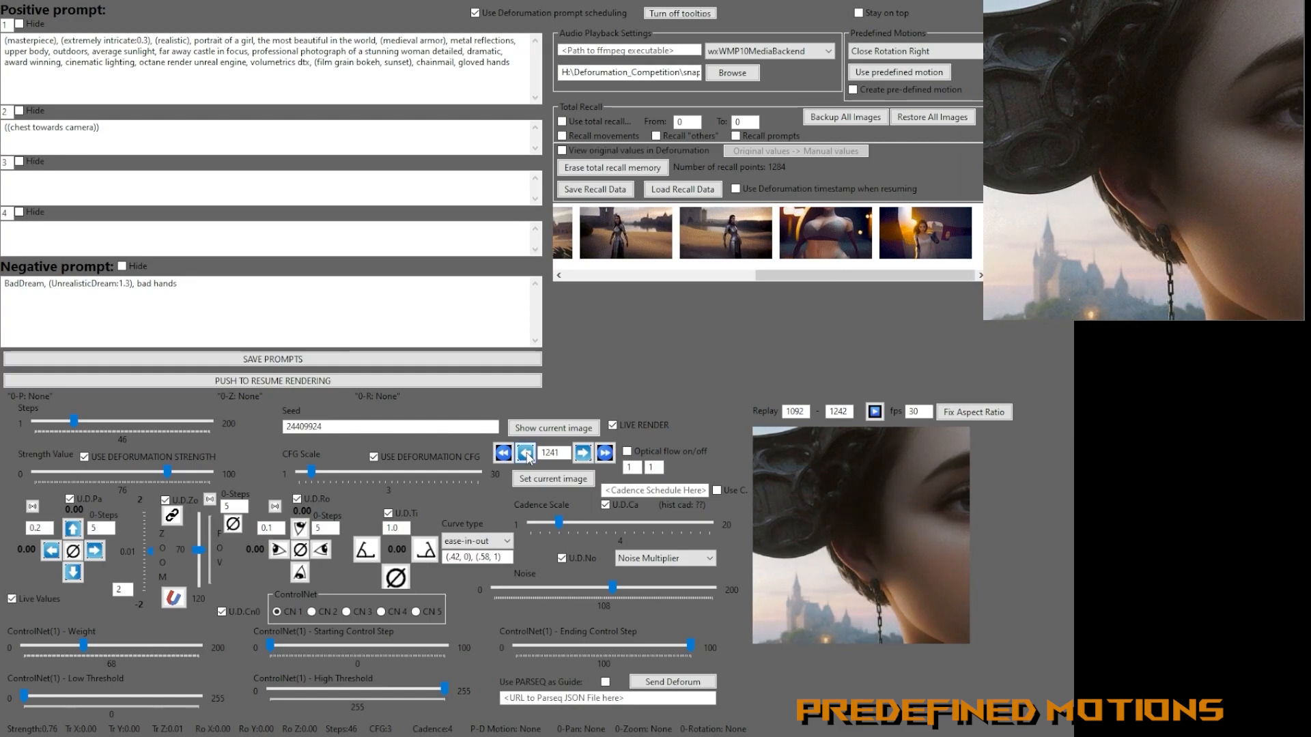
left_click(526, 454)
left_click(526, 453)
left_click(525, 454)
left_click(526, 453)
left_click(526, 454)
left_click(527, 455)
left_click(527, 454)
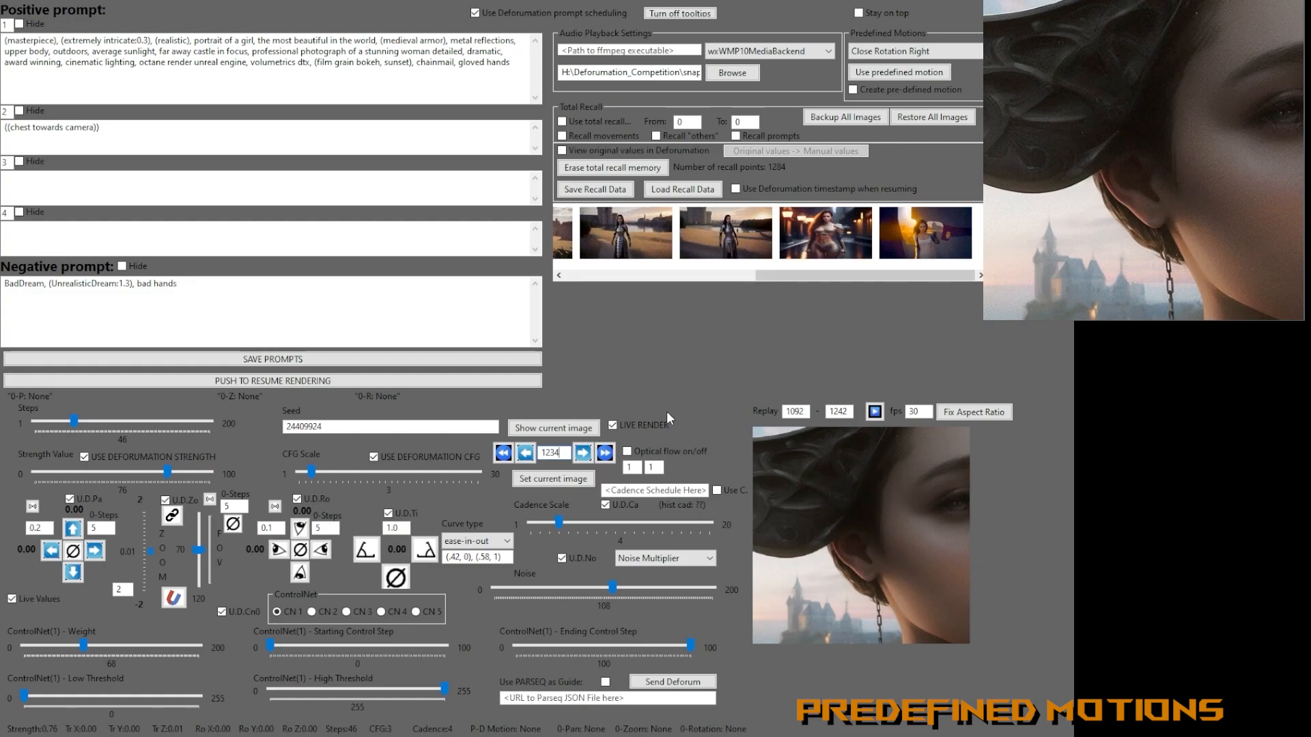
left_click(546, 478)
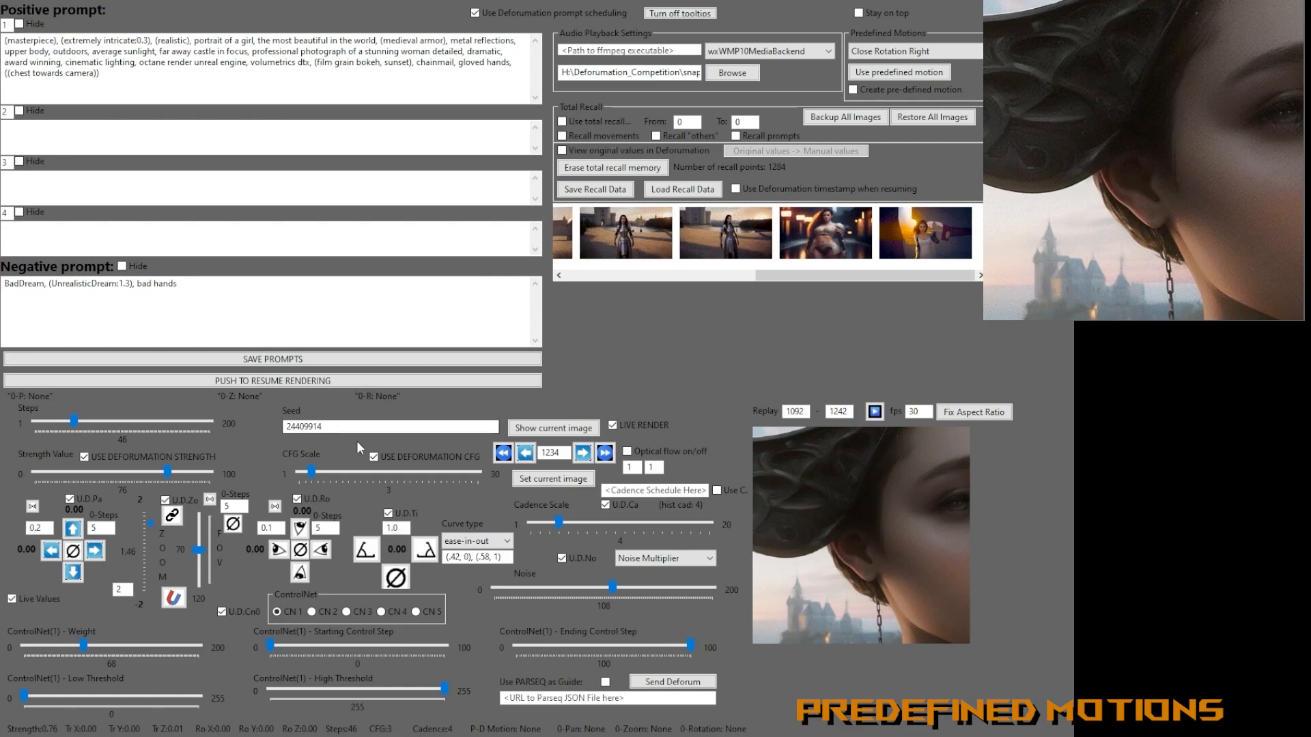
Resume rendering and set the zoom slider's range limit to 4.
left_click(279, 382)
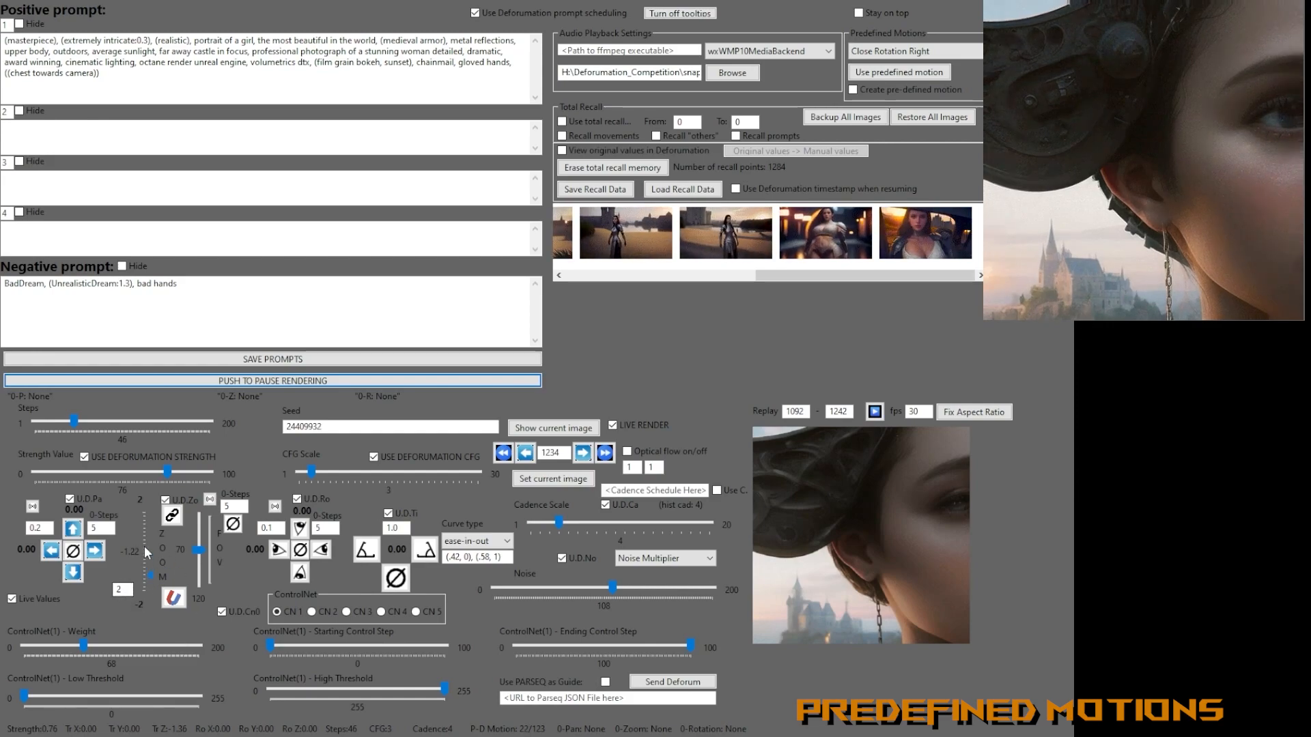
double_click(121, 590)
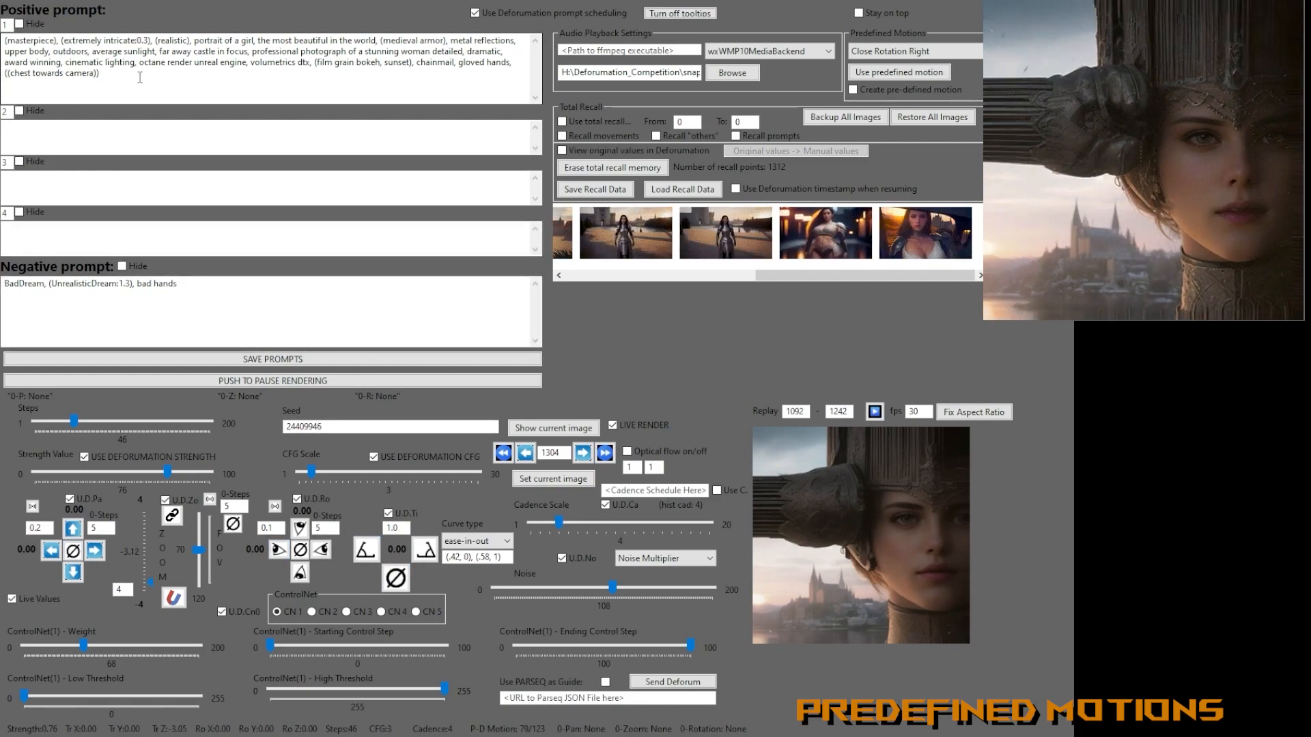
Delete "((chest towards camera))" from the first positive prompt and save the prompts.
left_click_drag(107, 74, 1, 74)
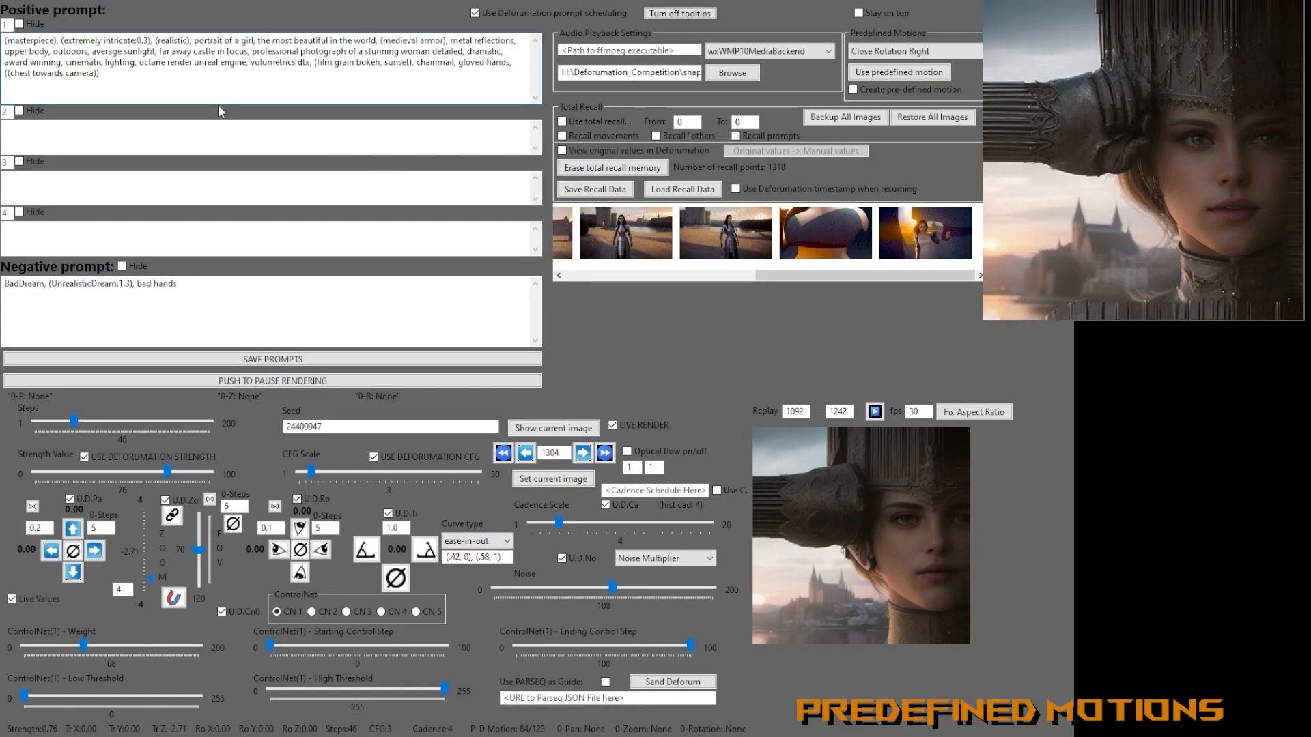
left_click_drag(135, 74, 3, 74)
key("BackSpace")
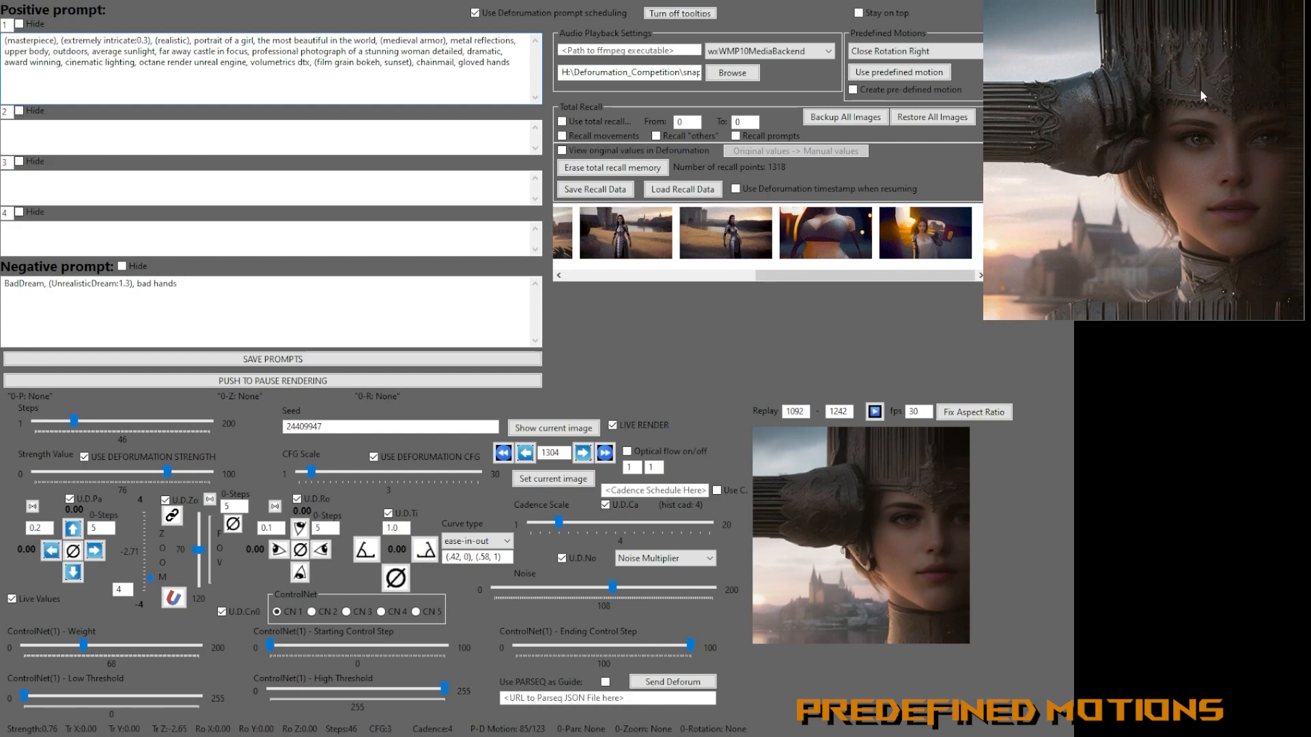
left_click(251, 363)
Try to enter a smiling:1.2 term in the second positive prompt while Live Values is on.
left_click(146, 136)
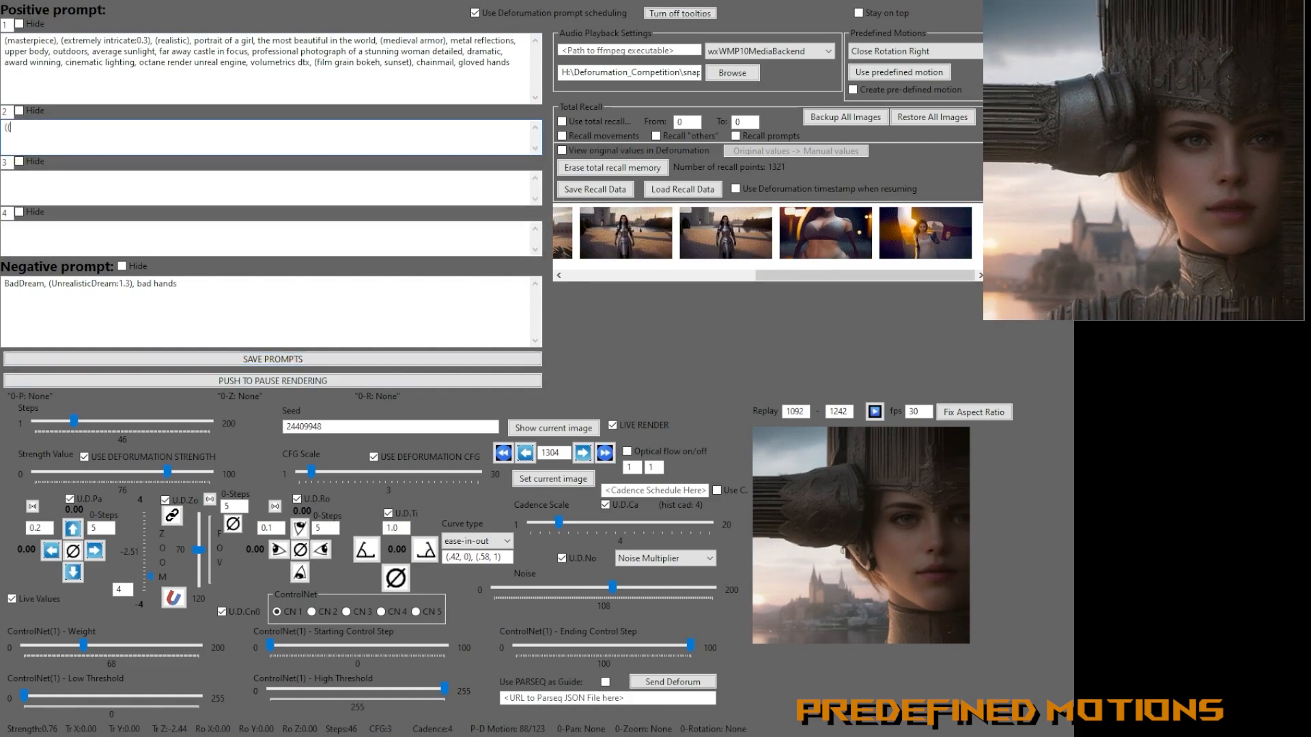
type("smiling:1.2")
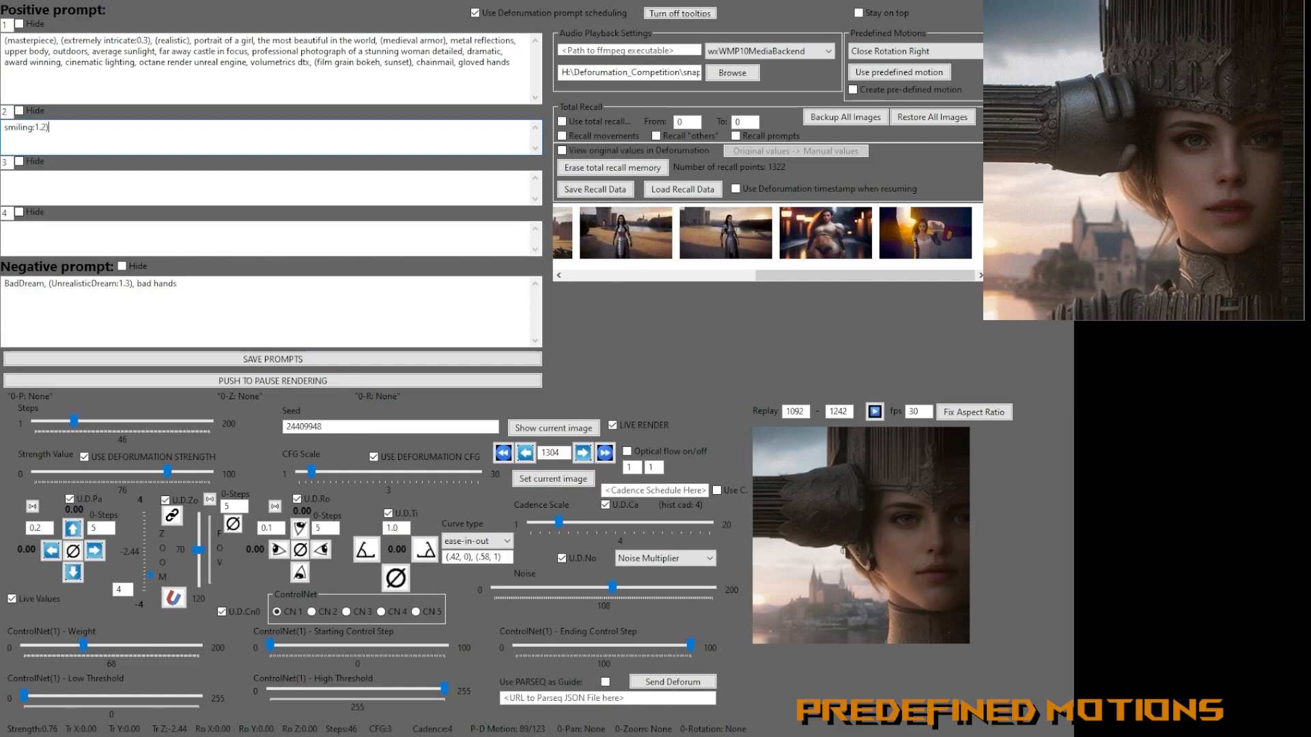
key("shift+End")
key("Delete")
type("((")
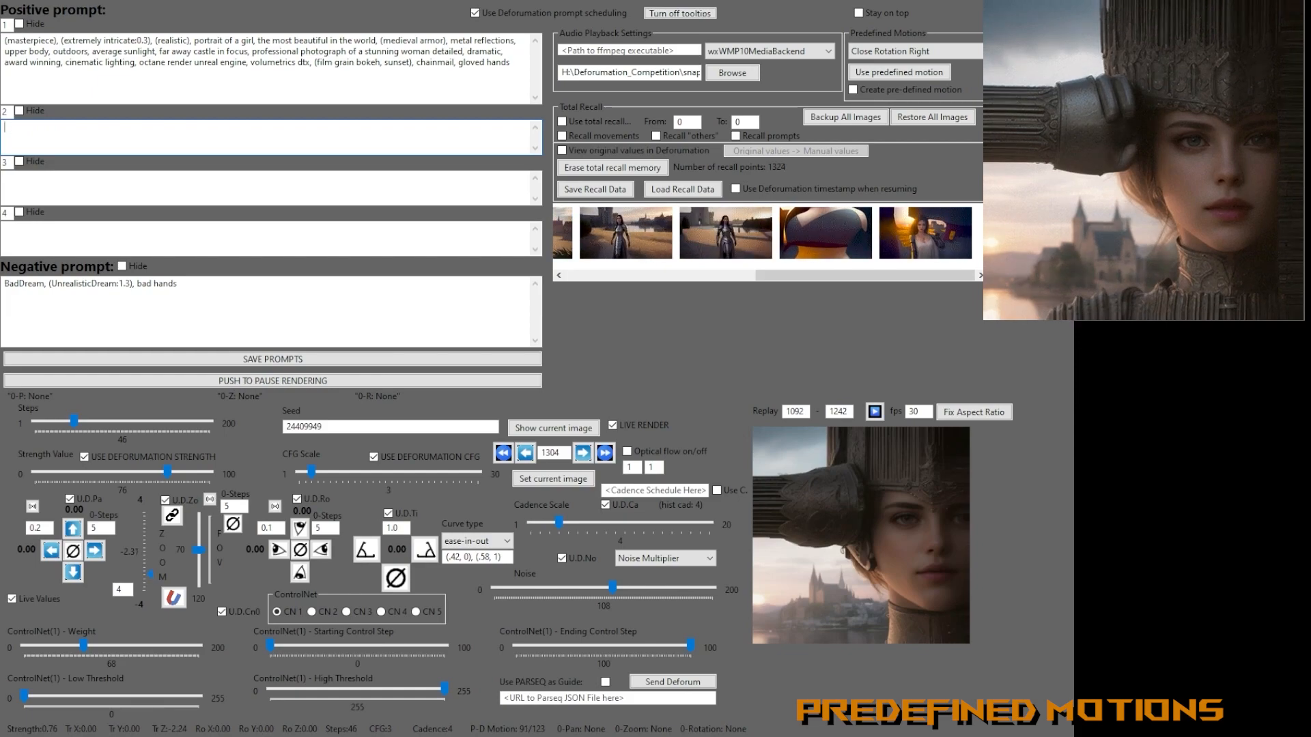
Turn off Live Values and change the second positive prompt to "((smiling))".
left_click(21, 598)
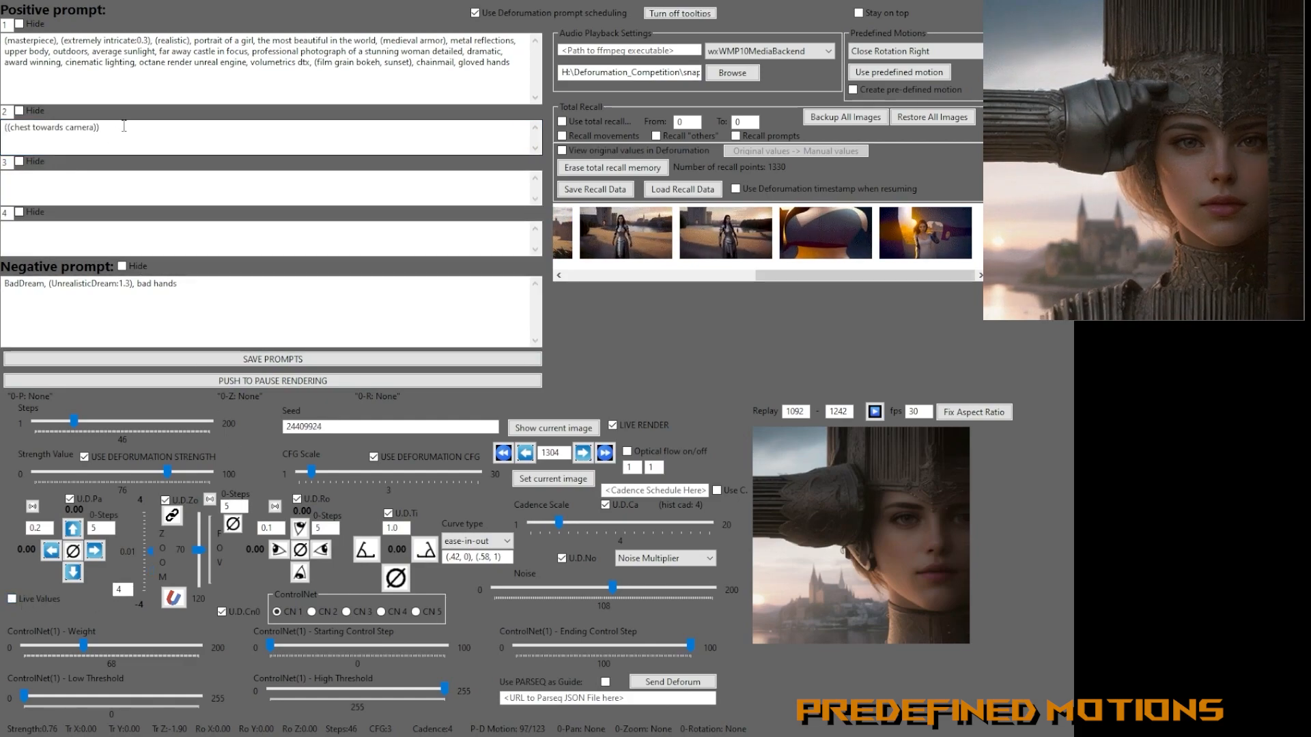
left_click_drag(95, 127, 11, 130)
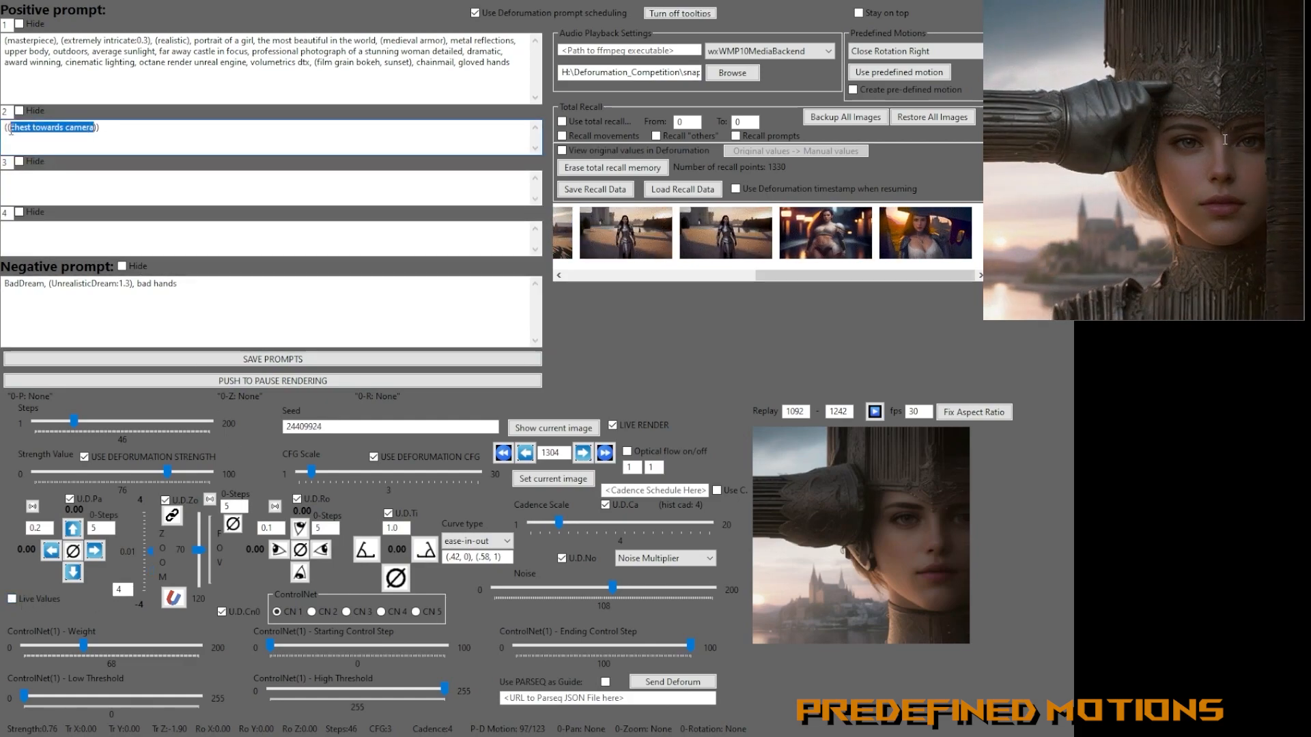
type("smiling")
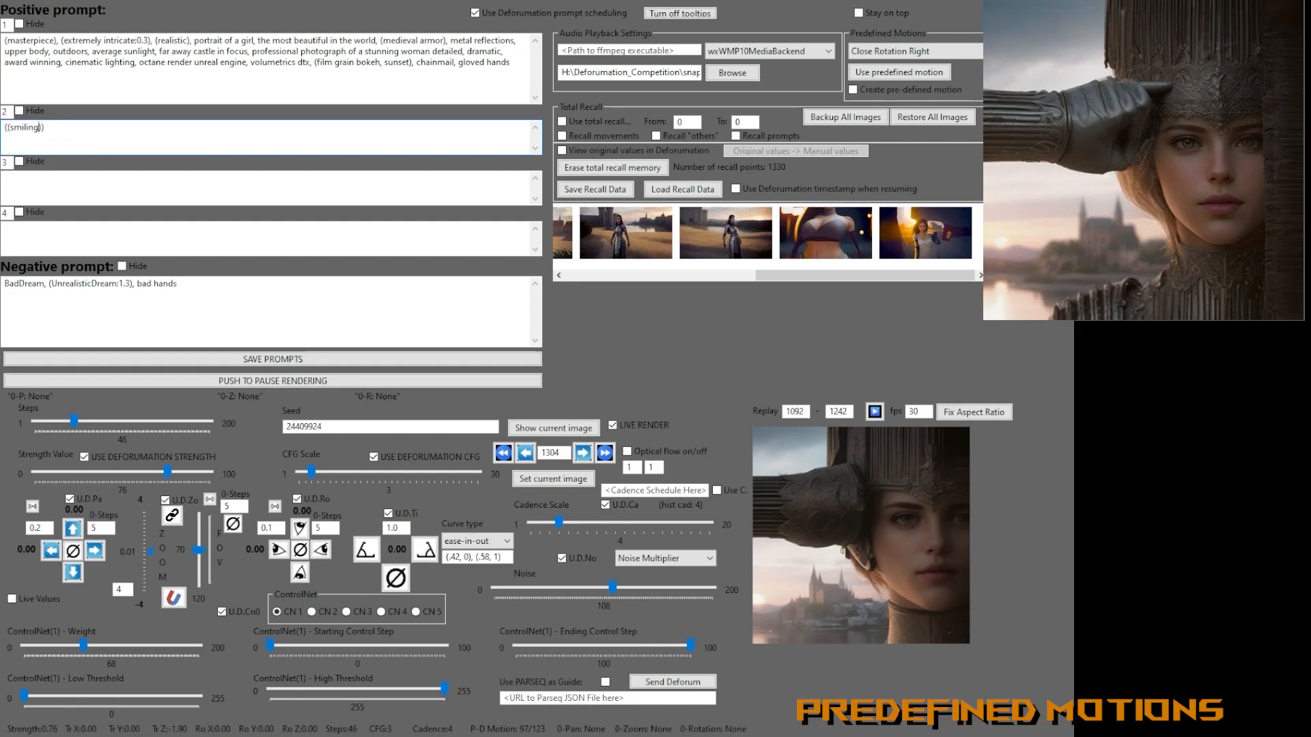
Change the second positive prompt to "((smiling:1.2))", save the prompts, and turn Live Values back on.
type(":1.2")
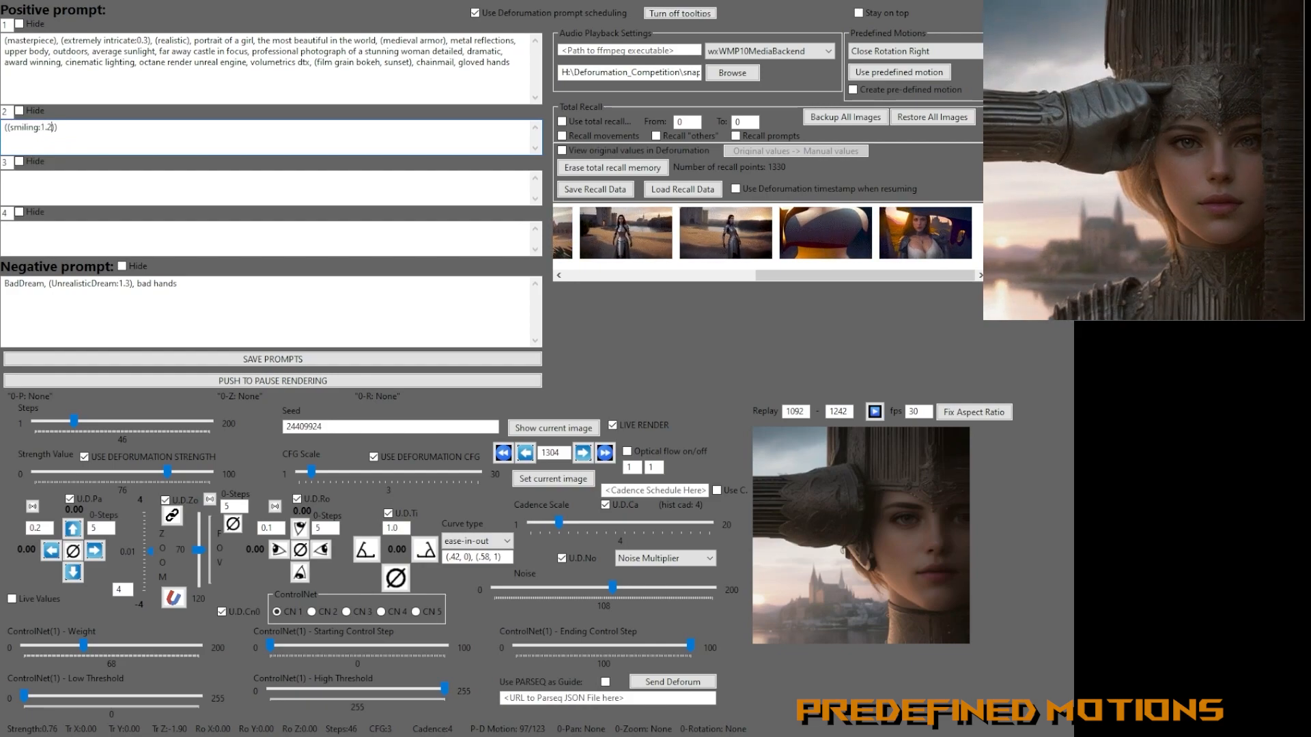
left_click(280, 359)
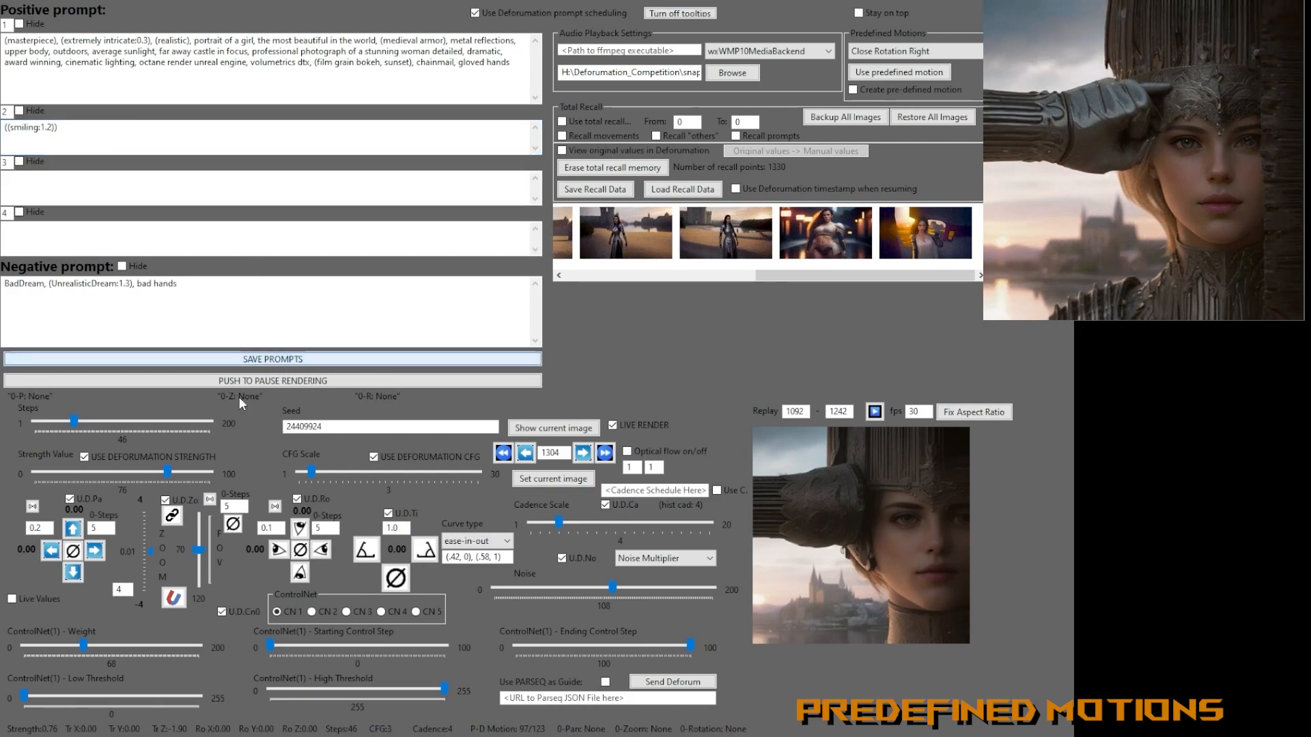
left_click(34, 600)
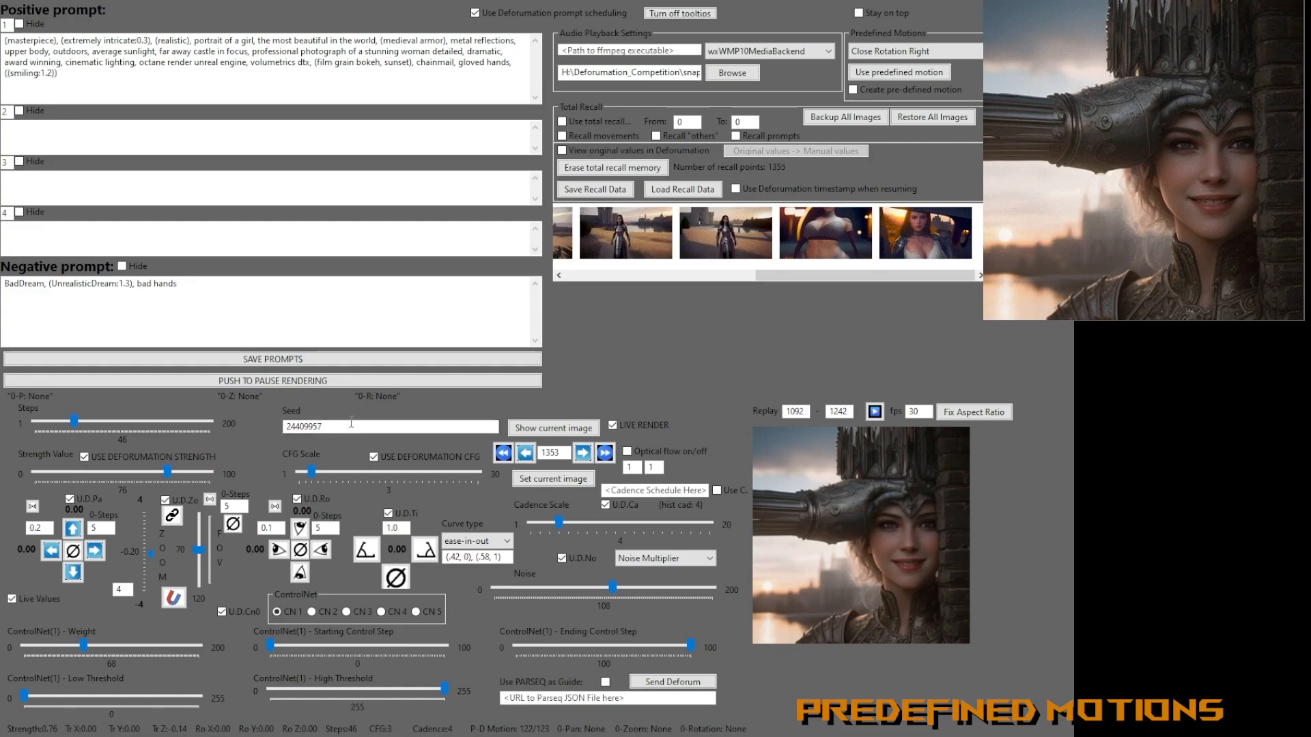
Pause rendering at the current image and replay frames 1234 to 1357.
left_click(305, 384)
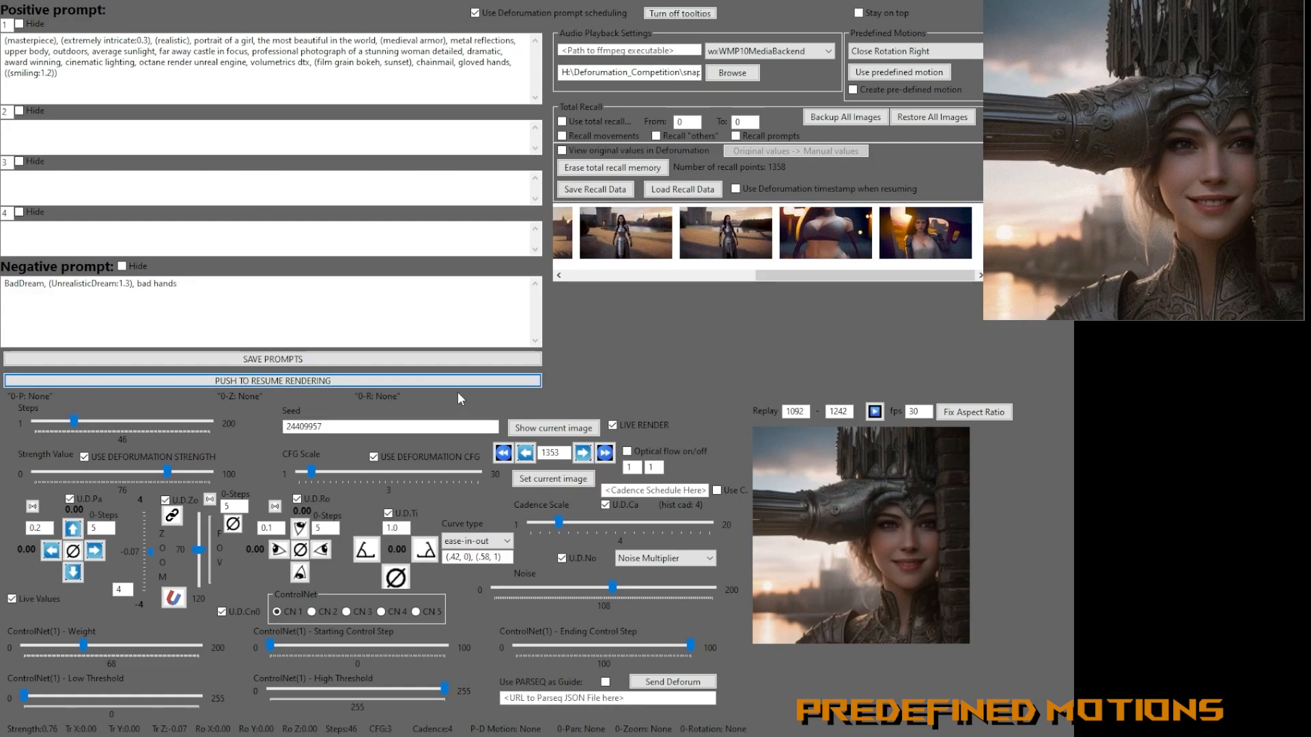
left_click(546, 428)
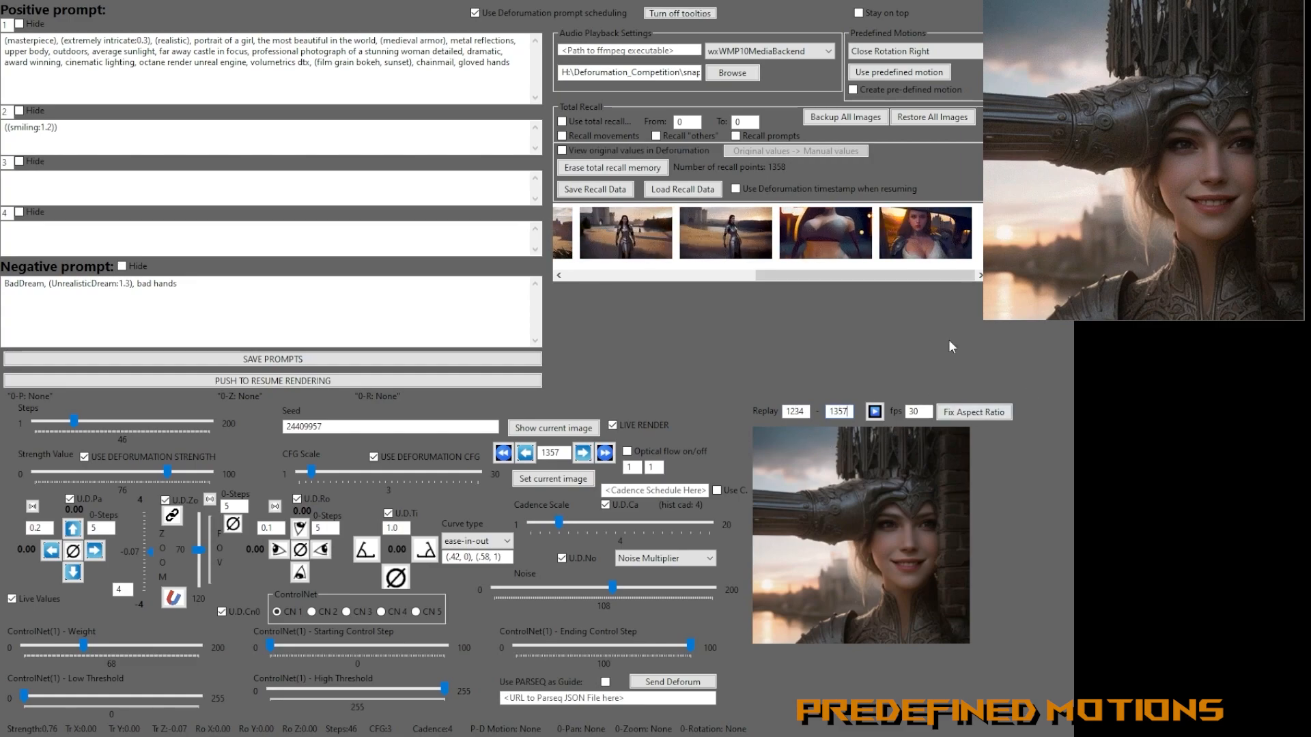
left_click(876, 414)
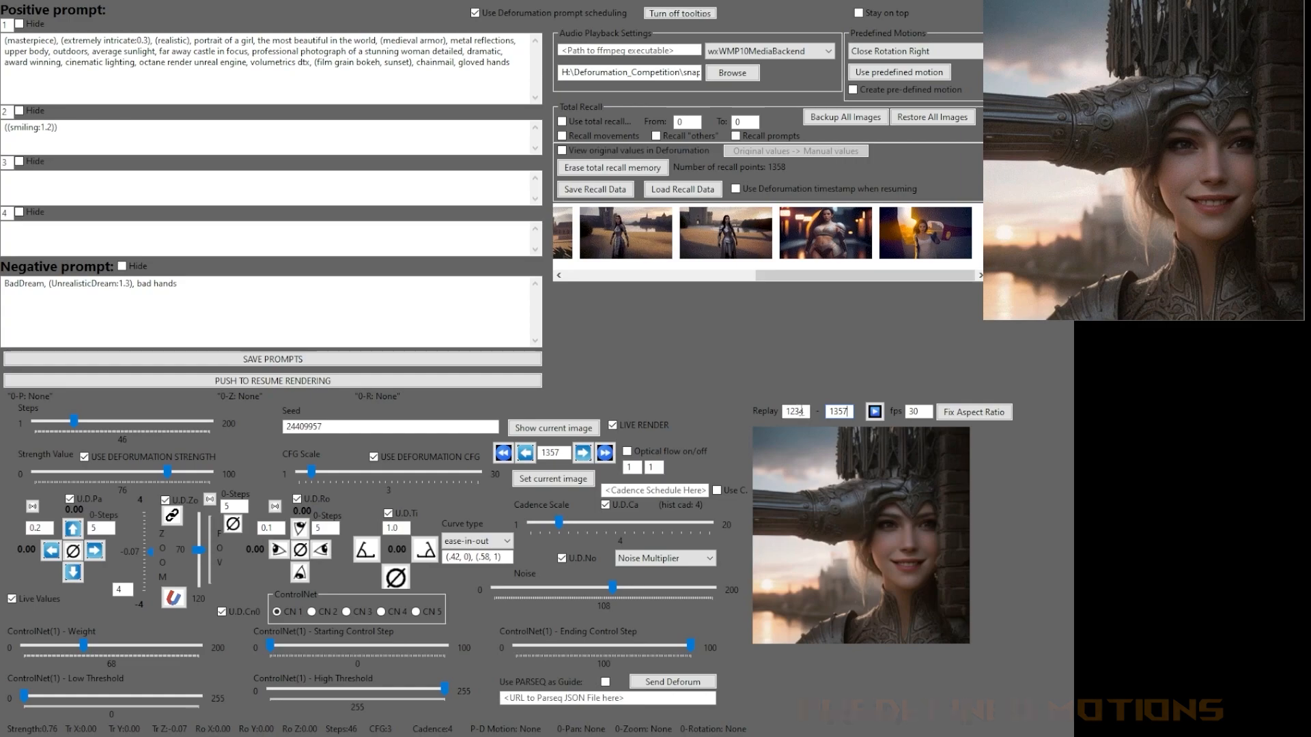
Set the replay start to 500 and show frame 500.
left_click_drag(807, 413, 742, 441)
type("09")
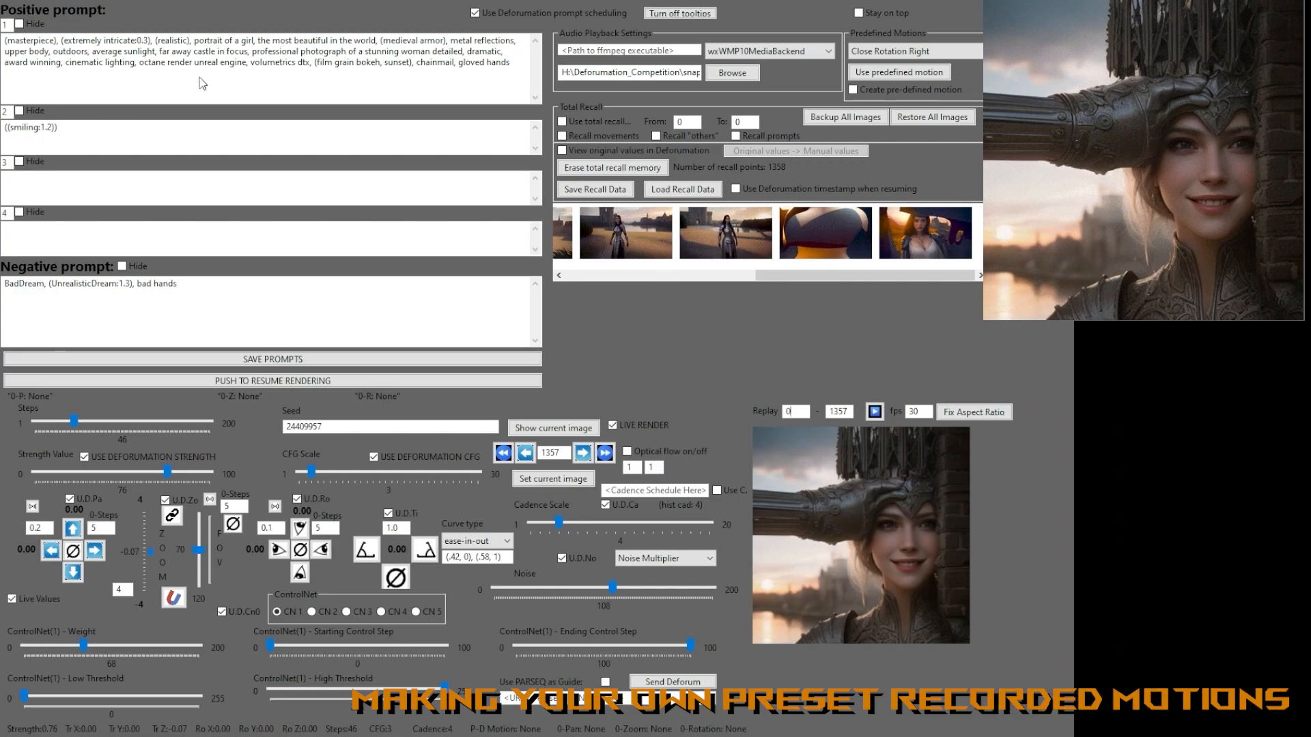
type("500")
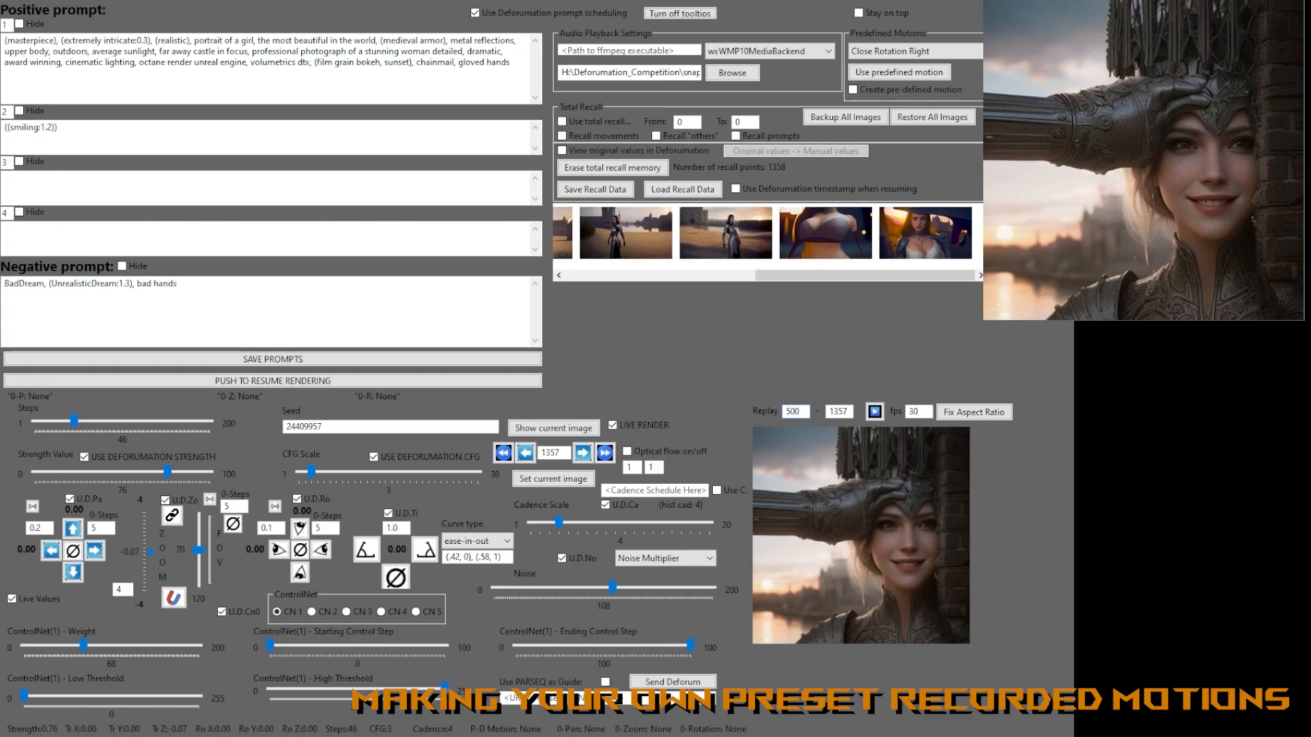
type("500")
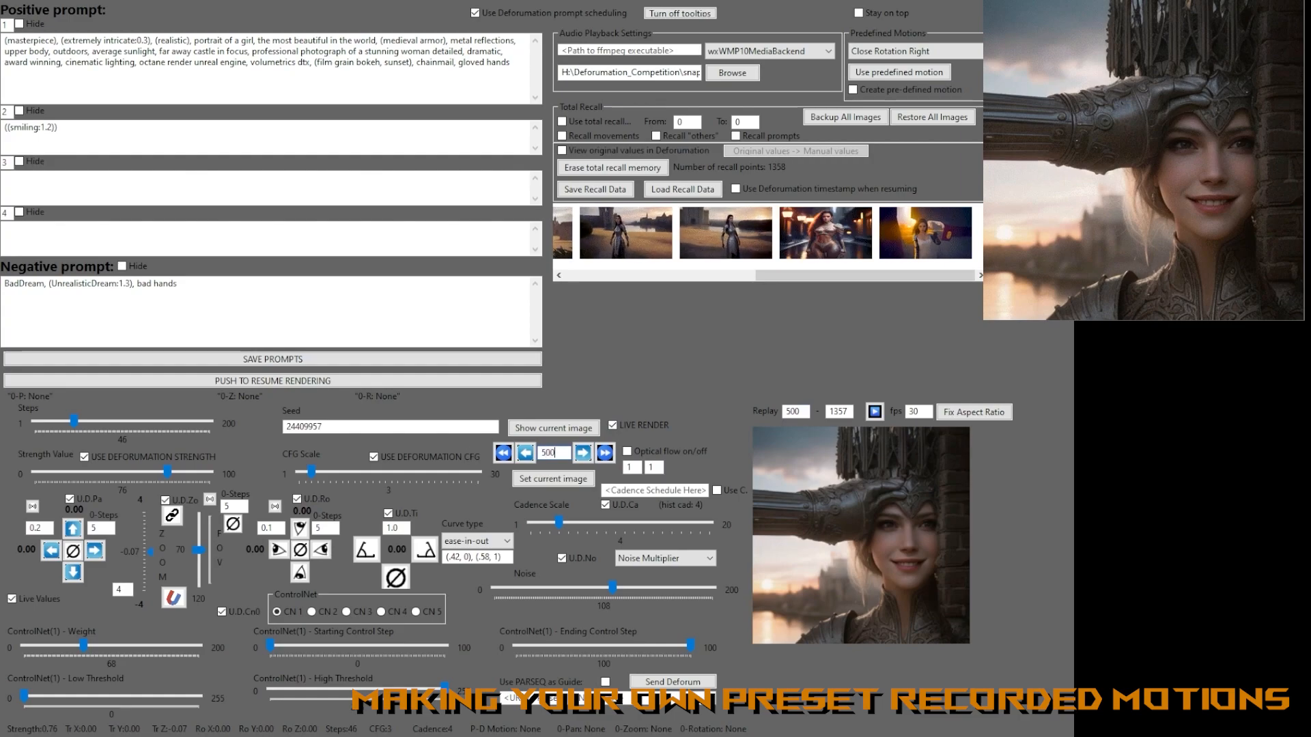
key("Return")
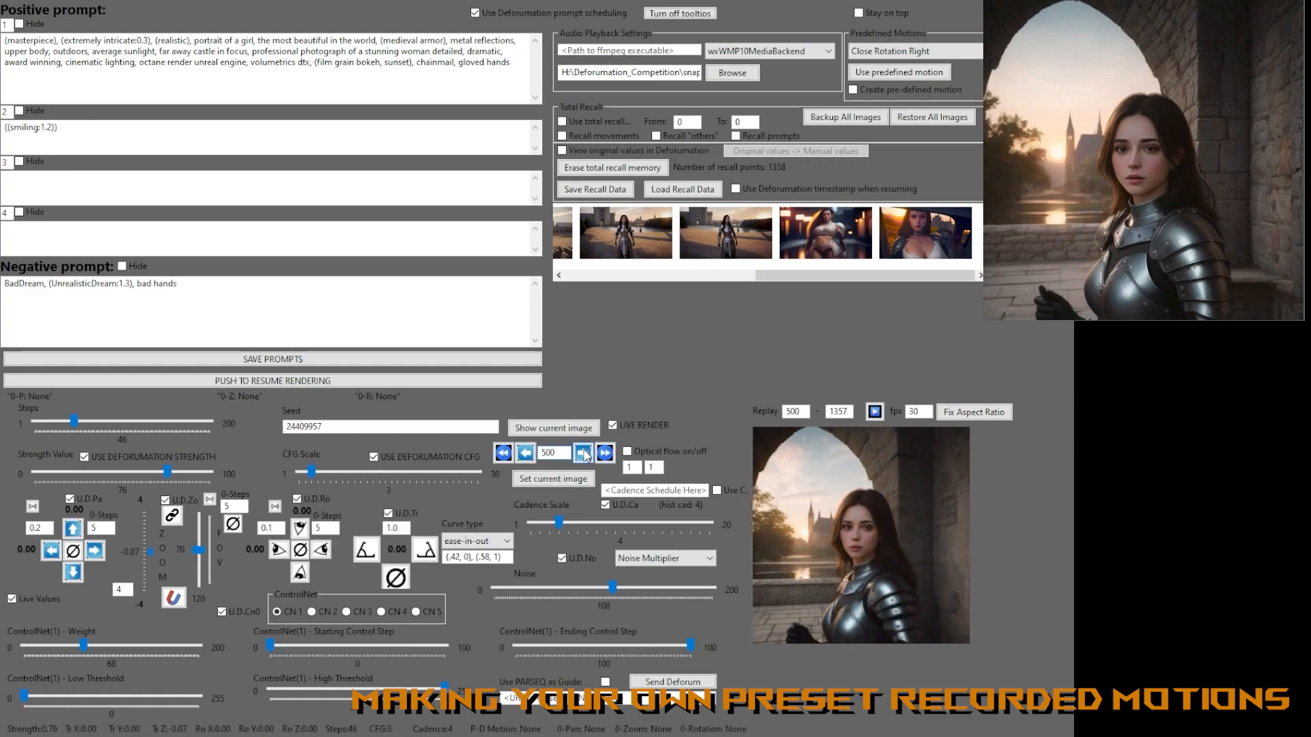
Step forward through the rendered frames from 500 to 580 to look for a camera motion.
left_click(582, 457)
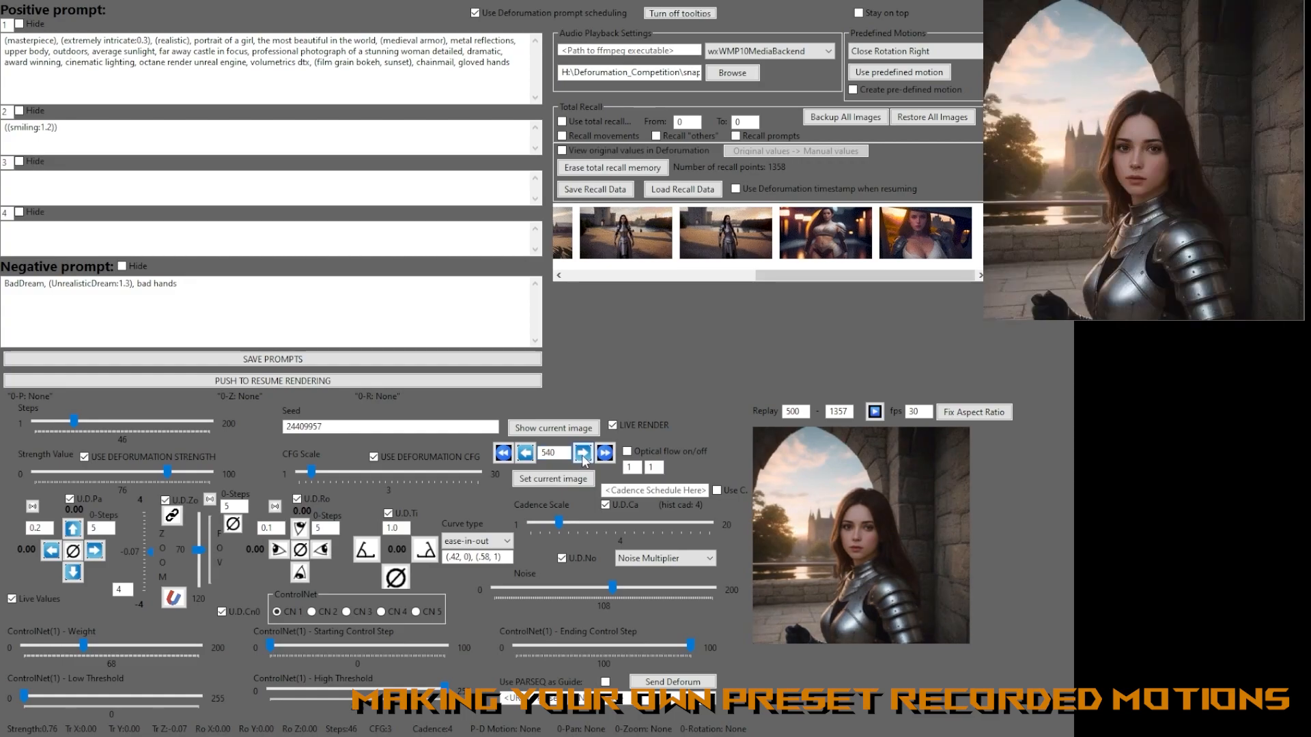
left_click(581, 456)
left_click(582, 456)
left_click(582, 456)
left_click(582, 455)
left_click(583, 455)
left_click(582, 456)
left_click(583, 456)
left_click(583, 456)
left_click(583, 455)
left_click(583, 455)
left_click(583, 456)
left_click(583, 455)
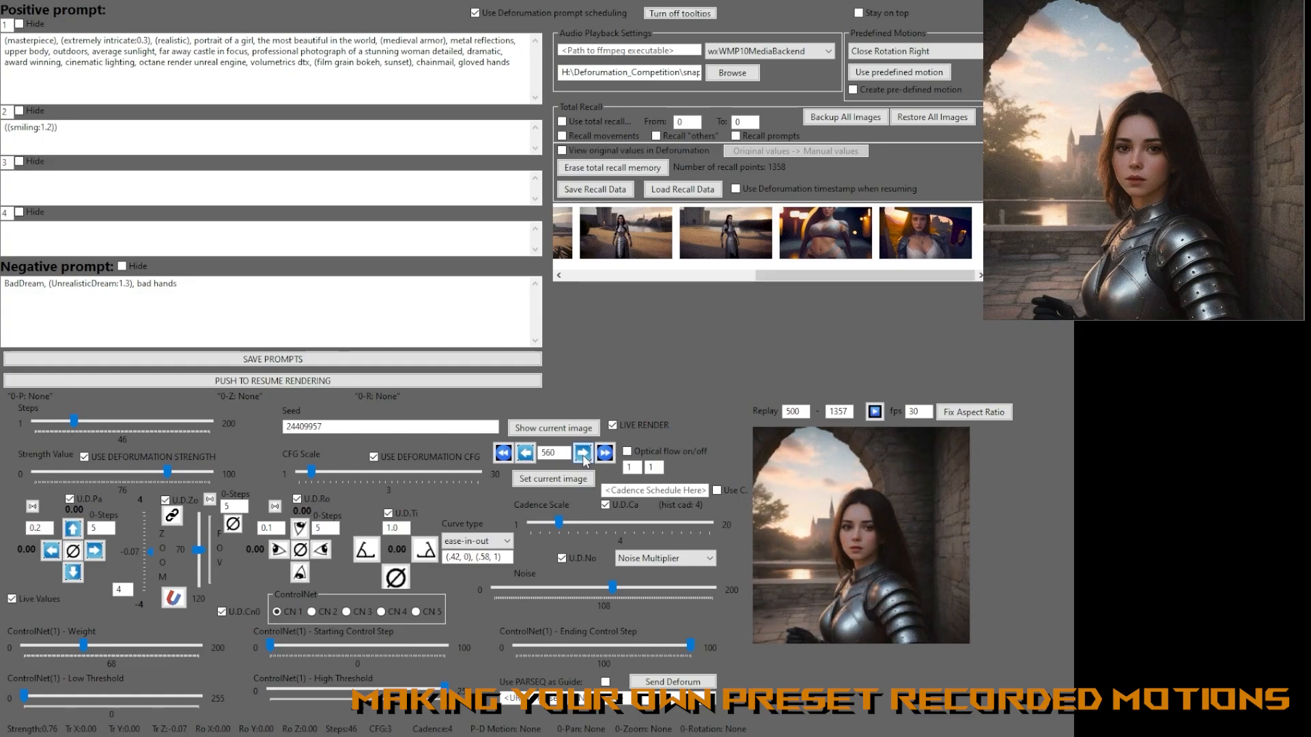
Replay the rendered frames starting at 600 and again starting at 700.
left_click(802, 412)
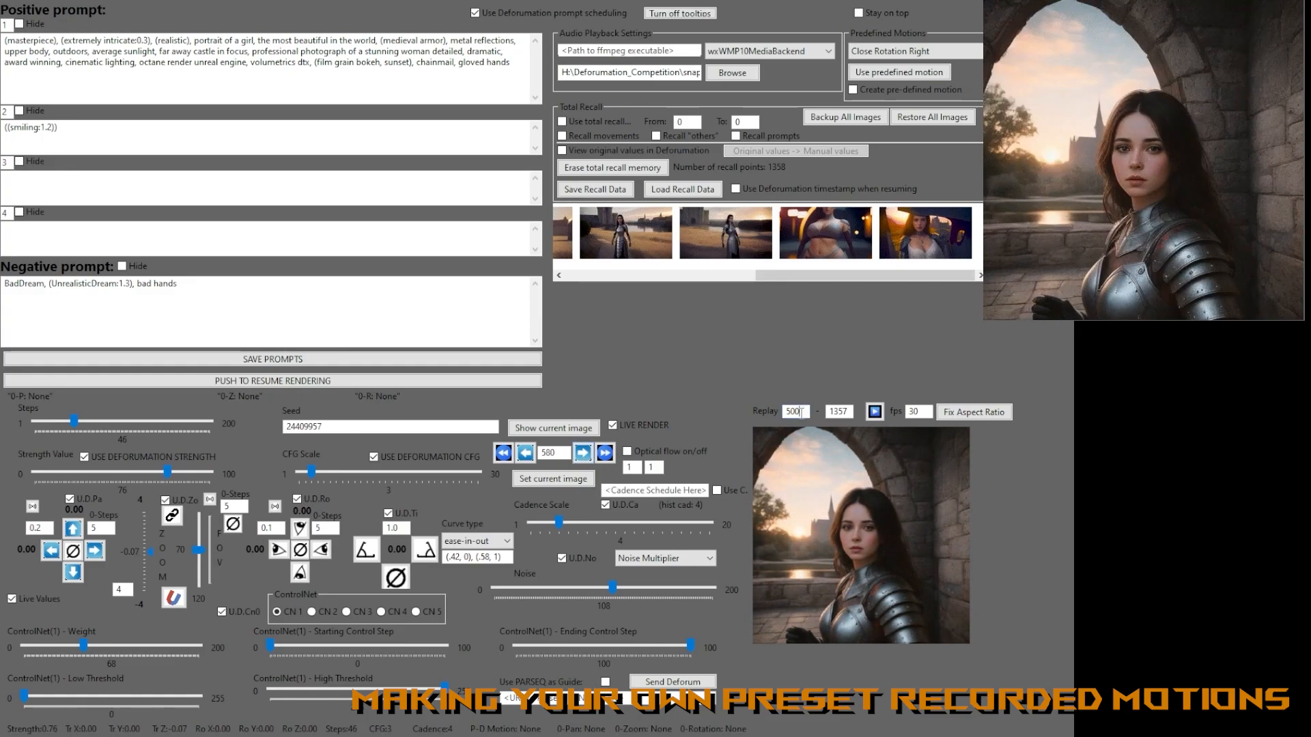
type("600")
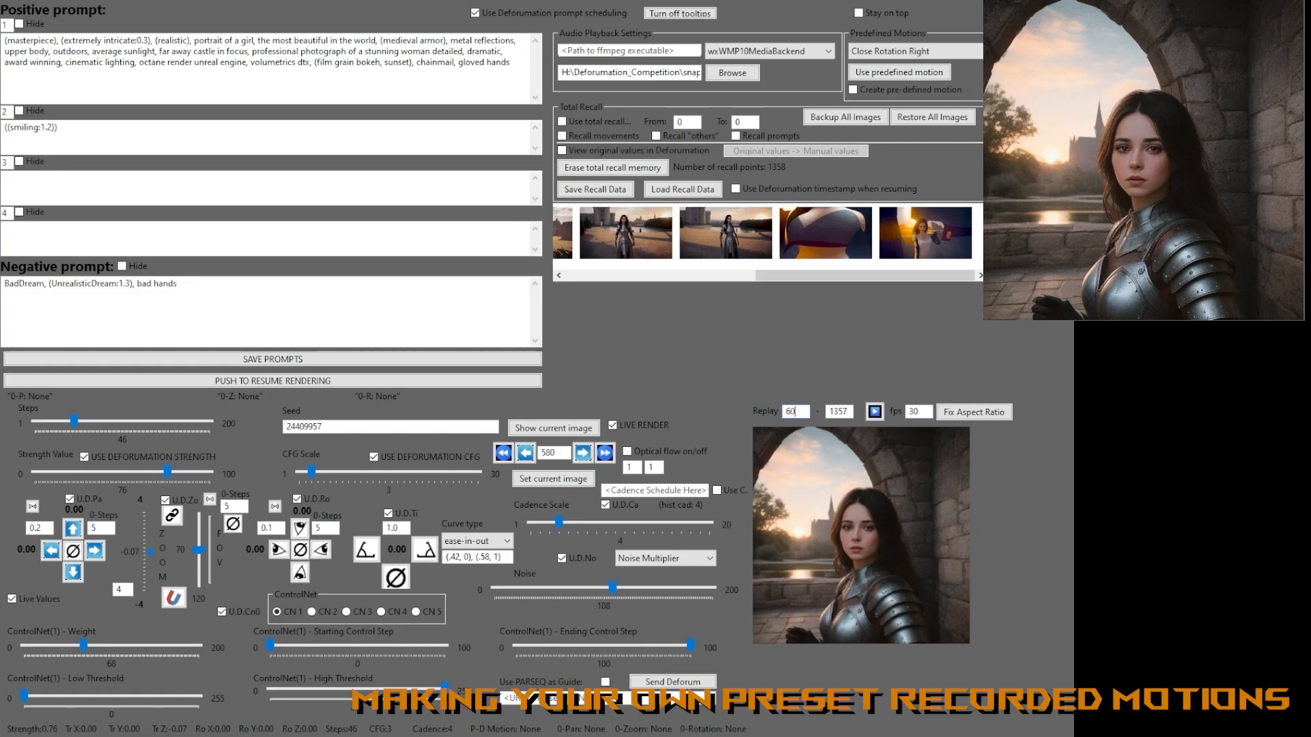
left_click(874, 412)
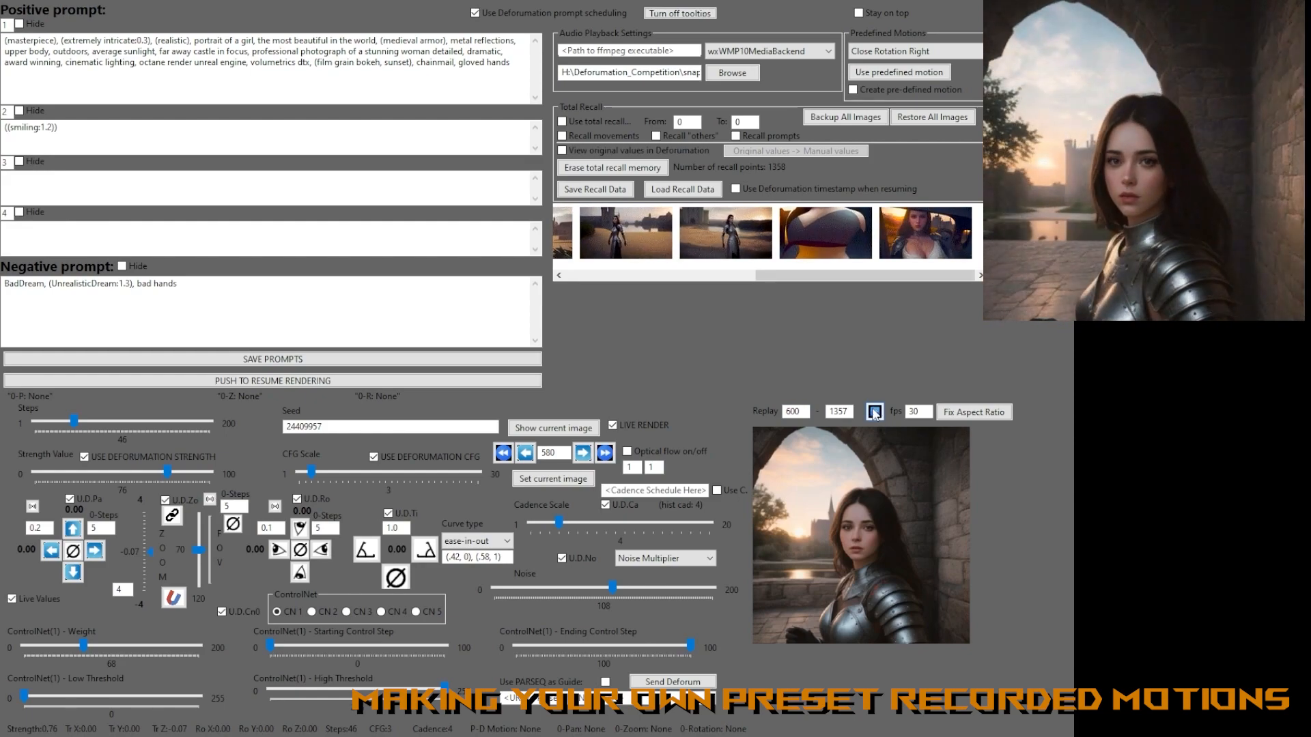
type("700")
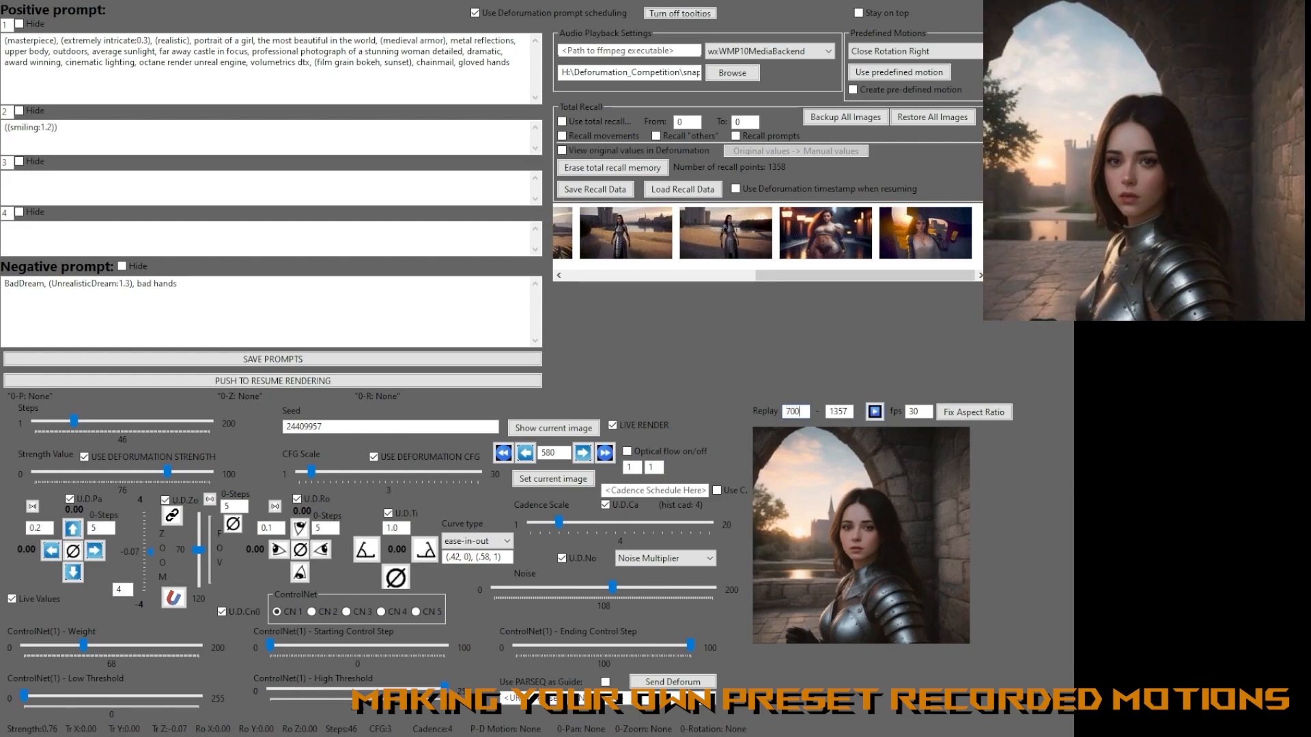
left_click(875, 412)
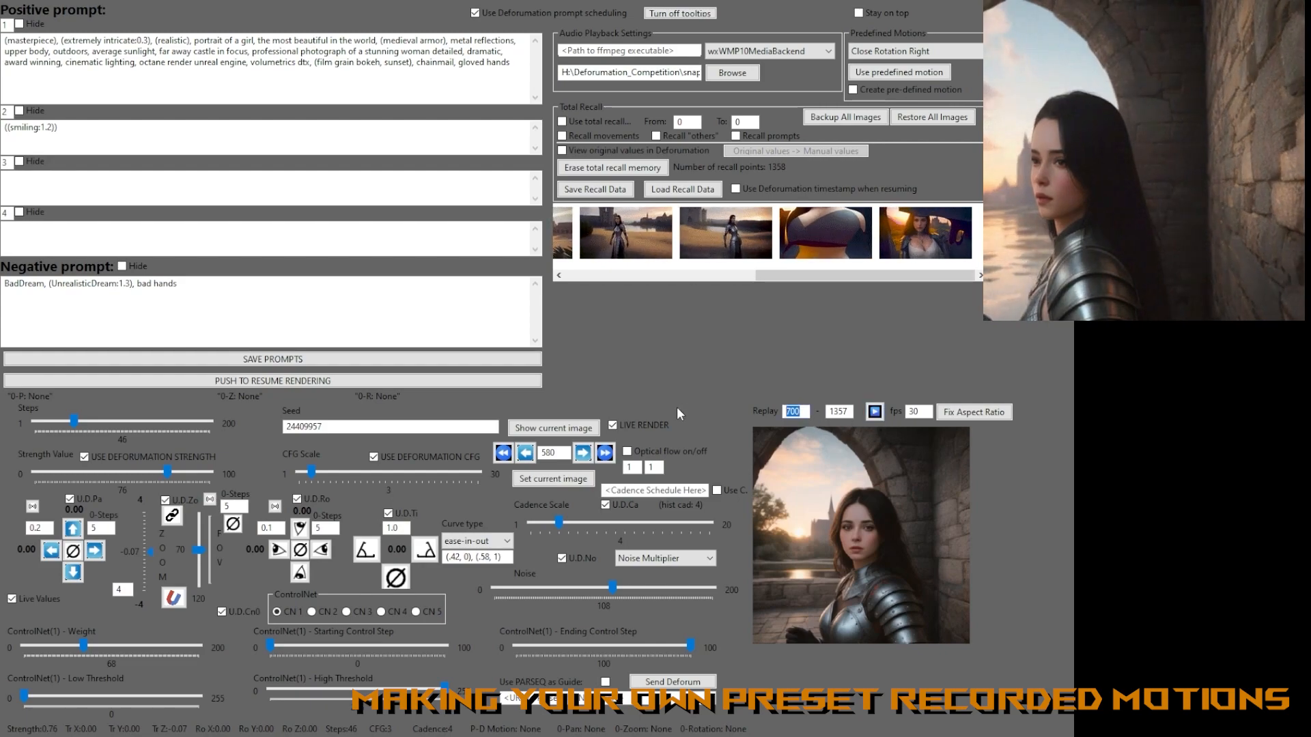
Set the replay range to frames 650 to 740 and play it.
type("650")
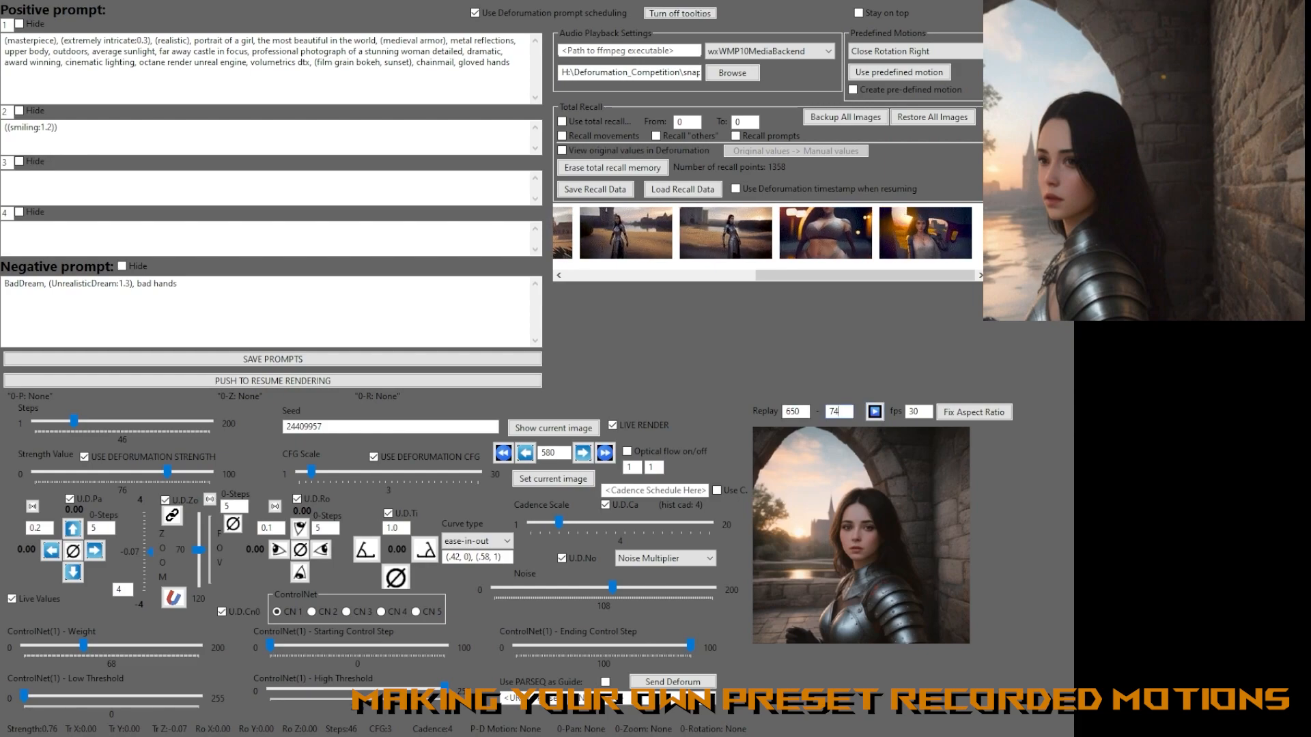
left_click(877, 415)
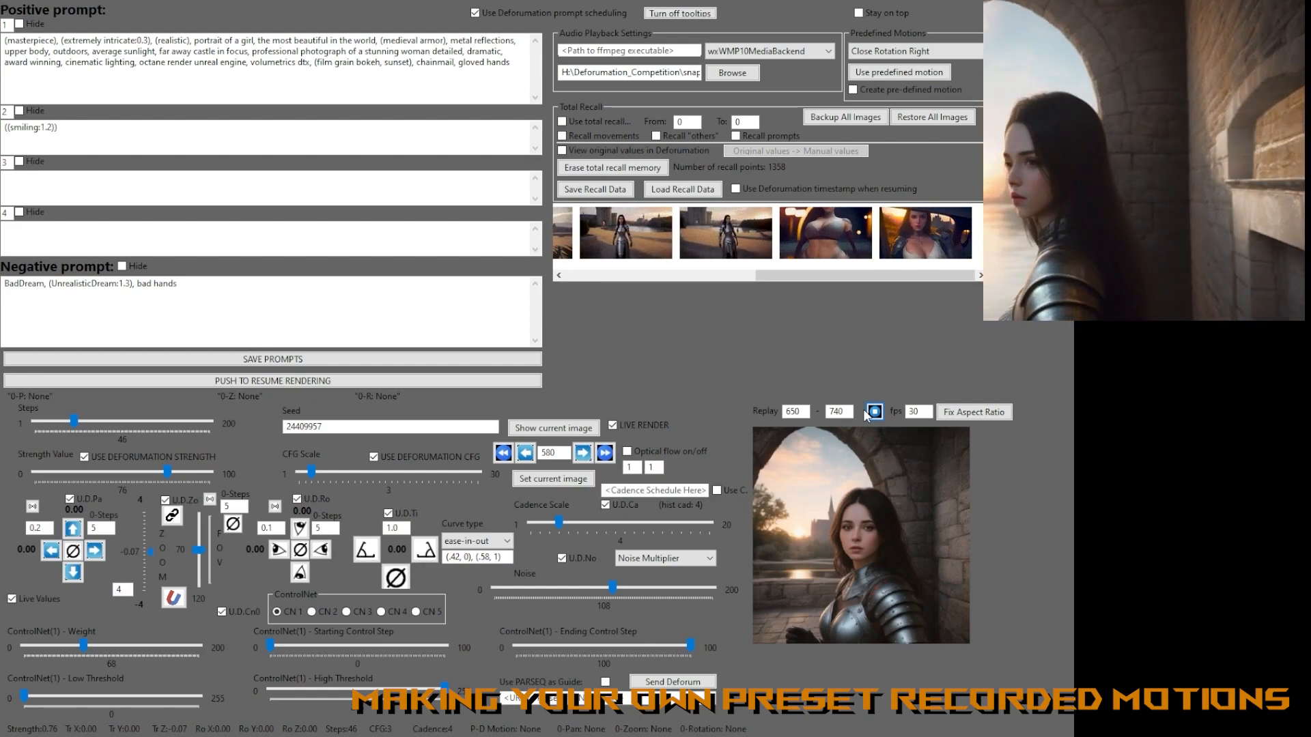
left_click(867, 414)
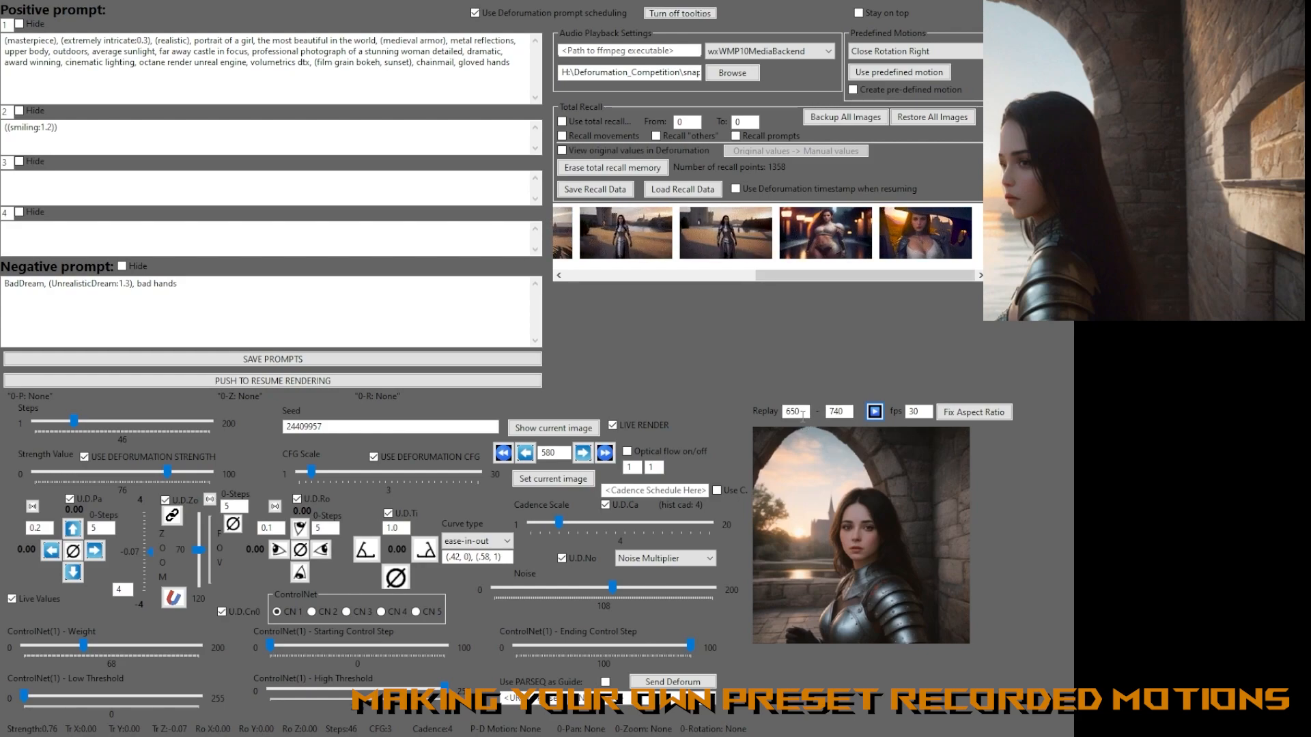
double_click(796, 413)
left_click(845, 412)
left_click(916, 415)
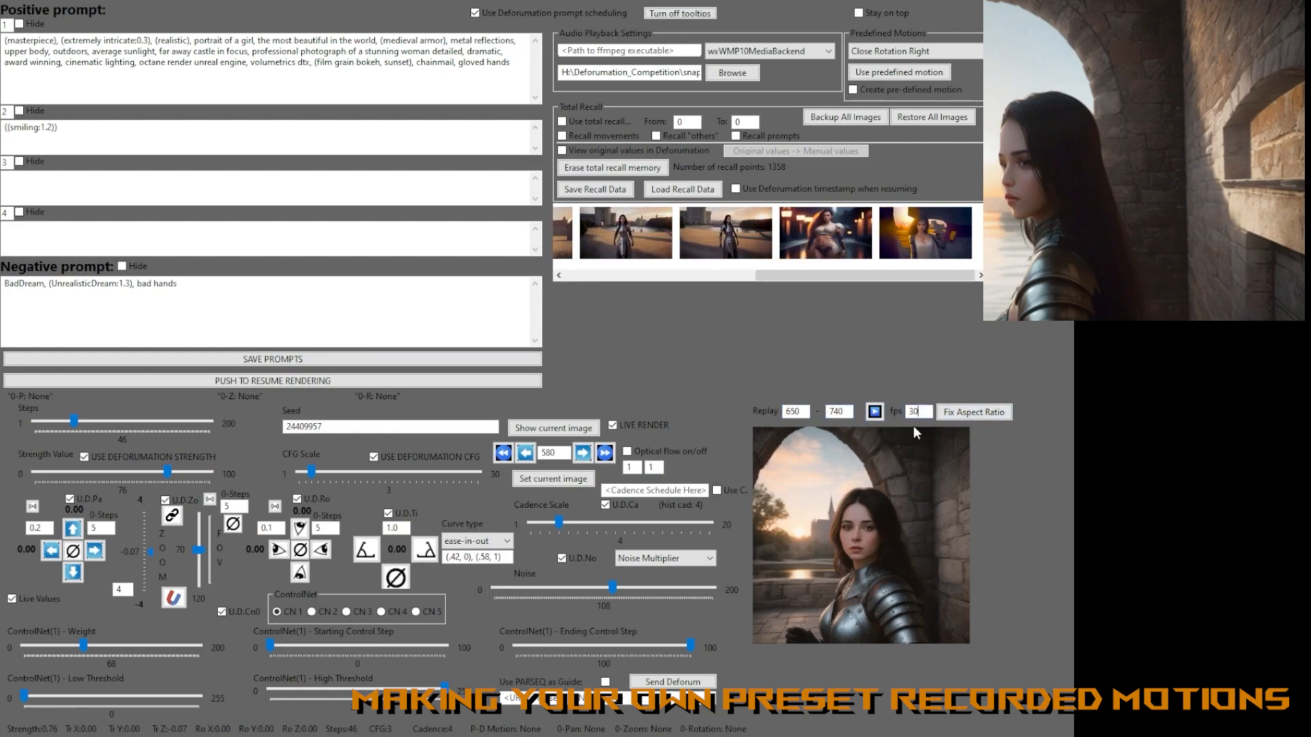
left_click_drag(864, 276, 900, 276)
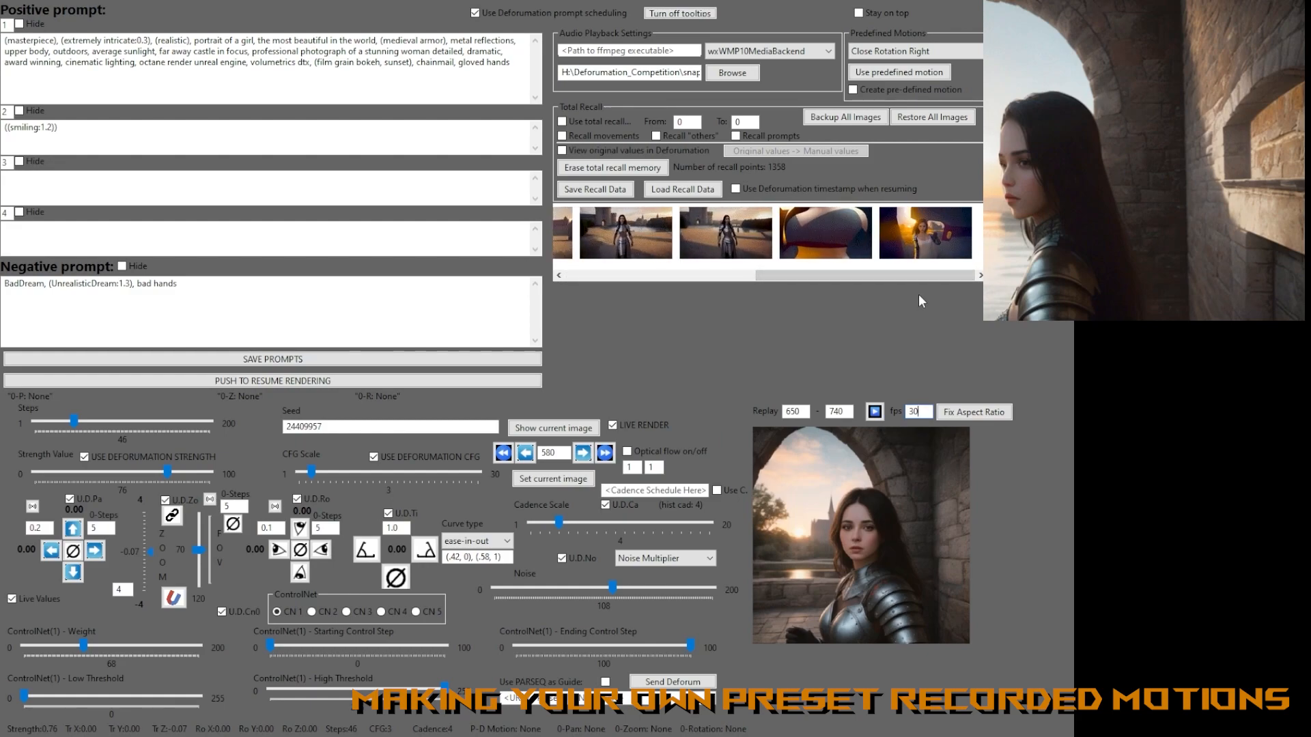
Enable creation of a predefined motion and record the 650 to 740 replay range as "Blaha Motion".
left_click(877, 88)
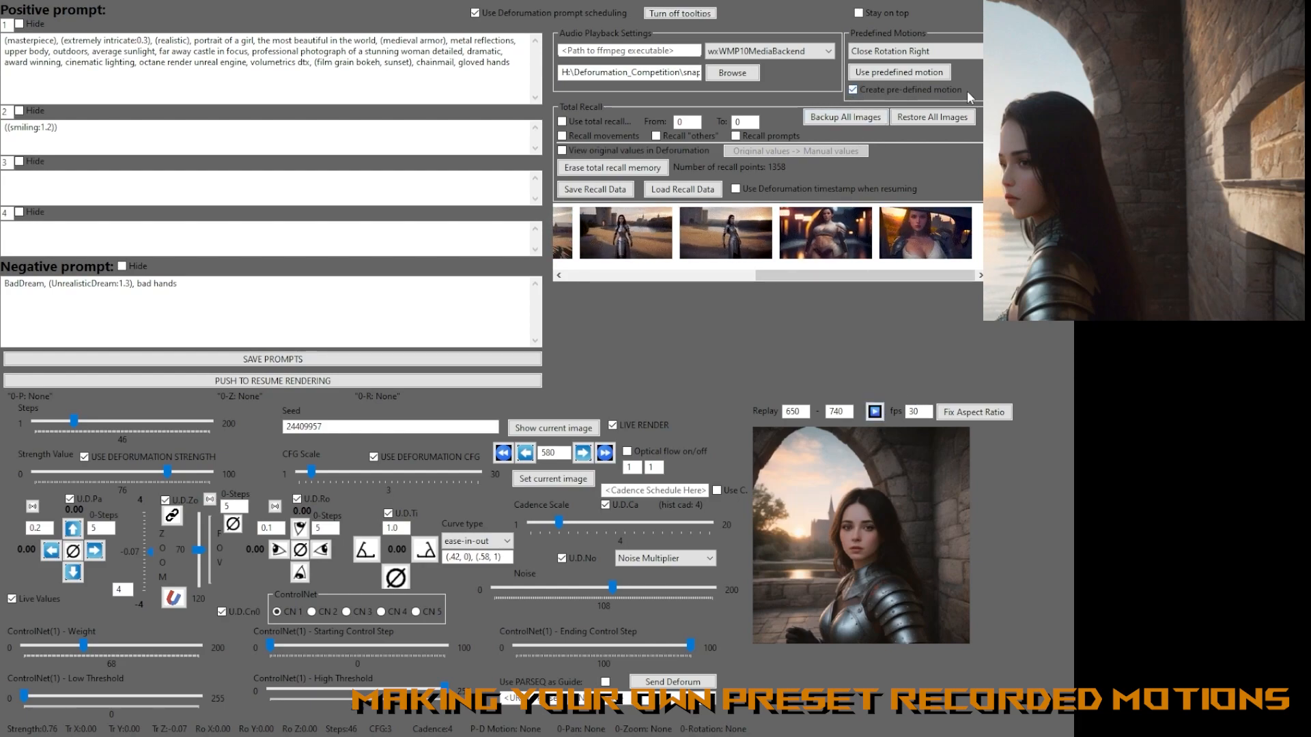
left_click(875, 412)
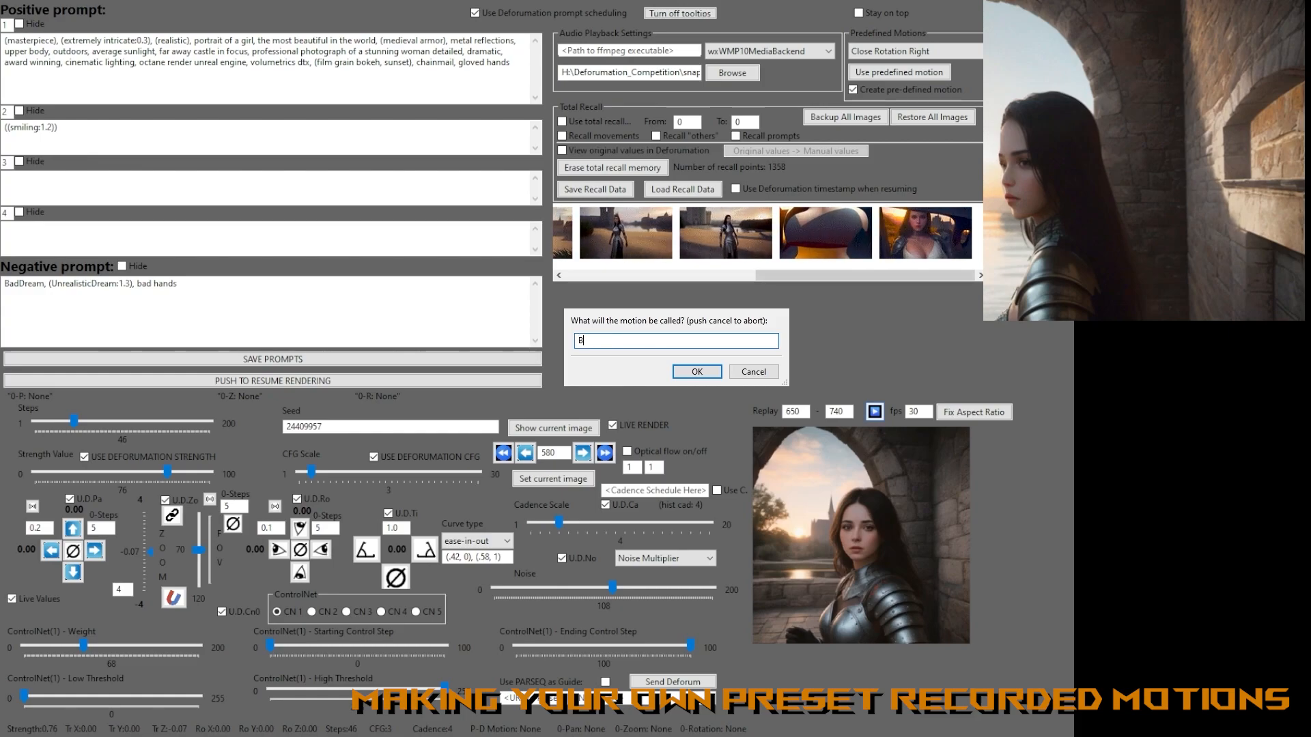
type("Blaha Motion")
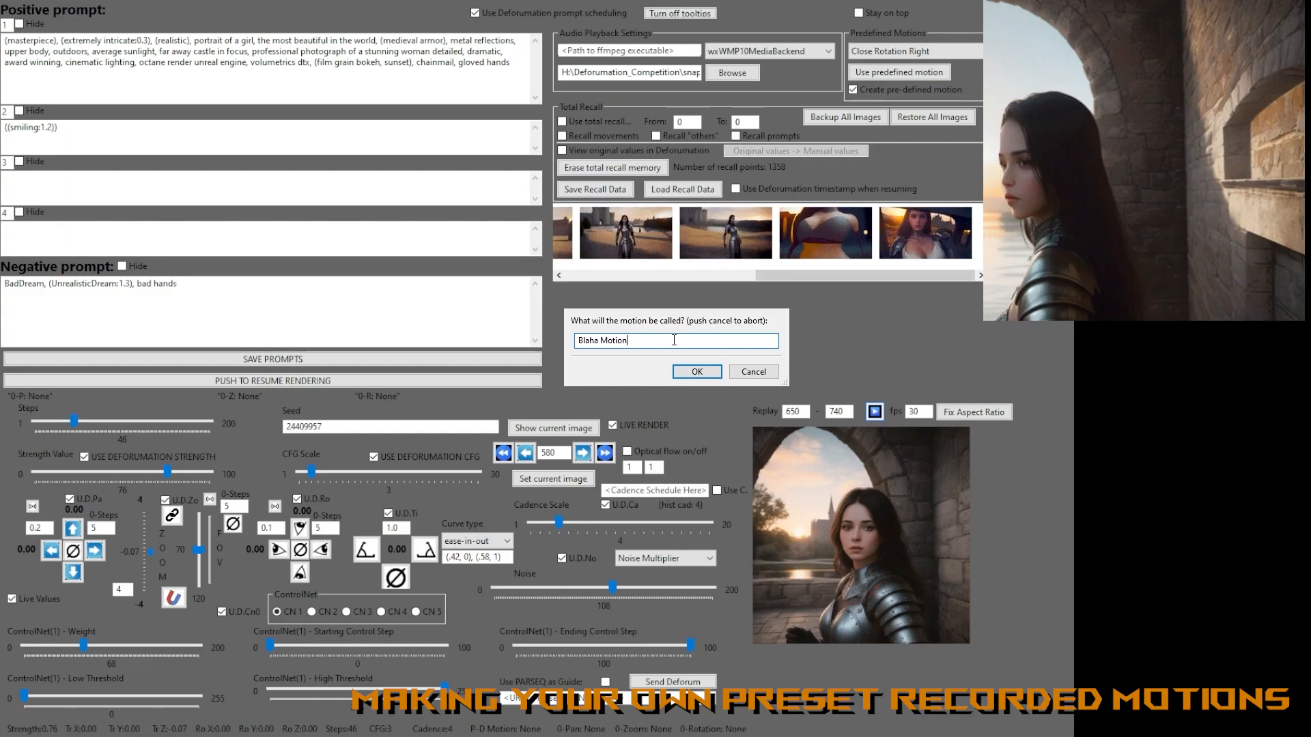
left_click(697, 373)
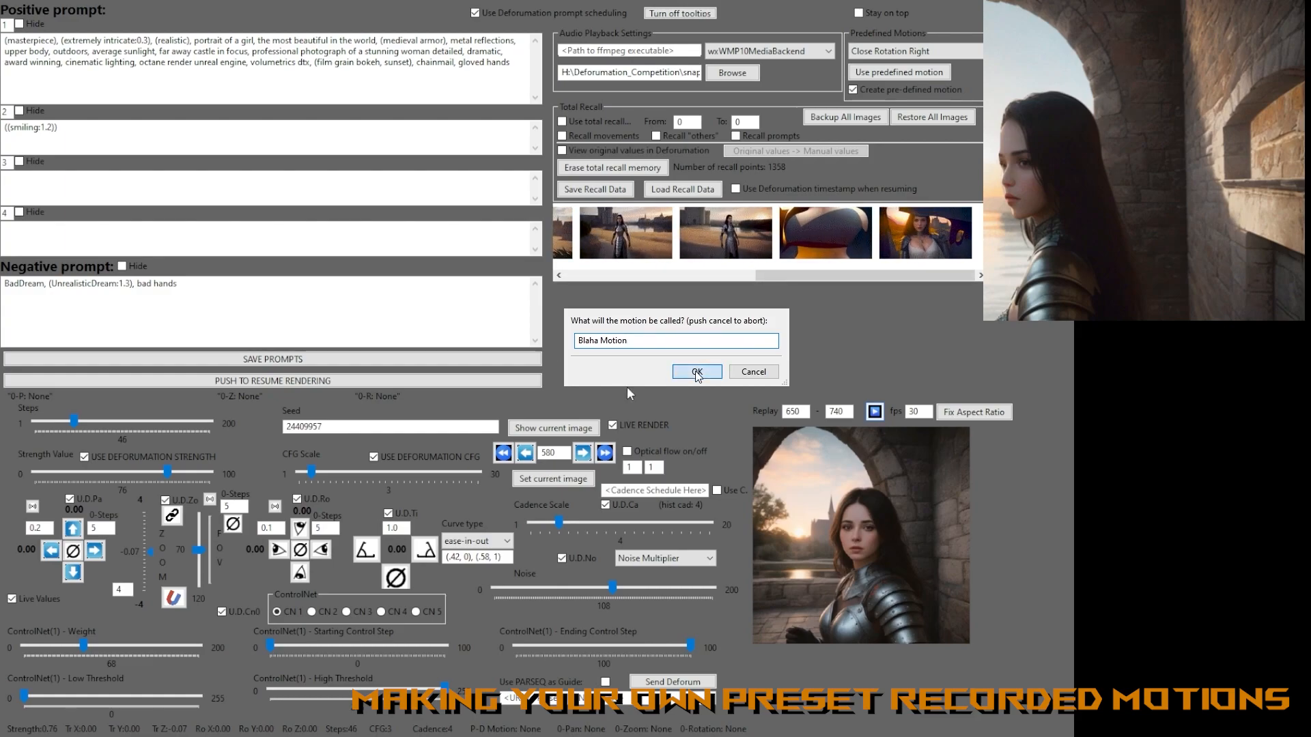
Try the recorded motion at 60 fps, decline to continue, and set the fps back to 30.
left_click_drag(665, 272, 890, 273)
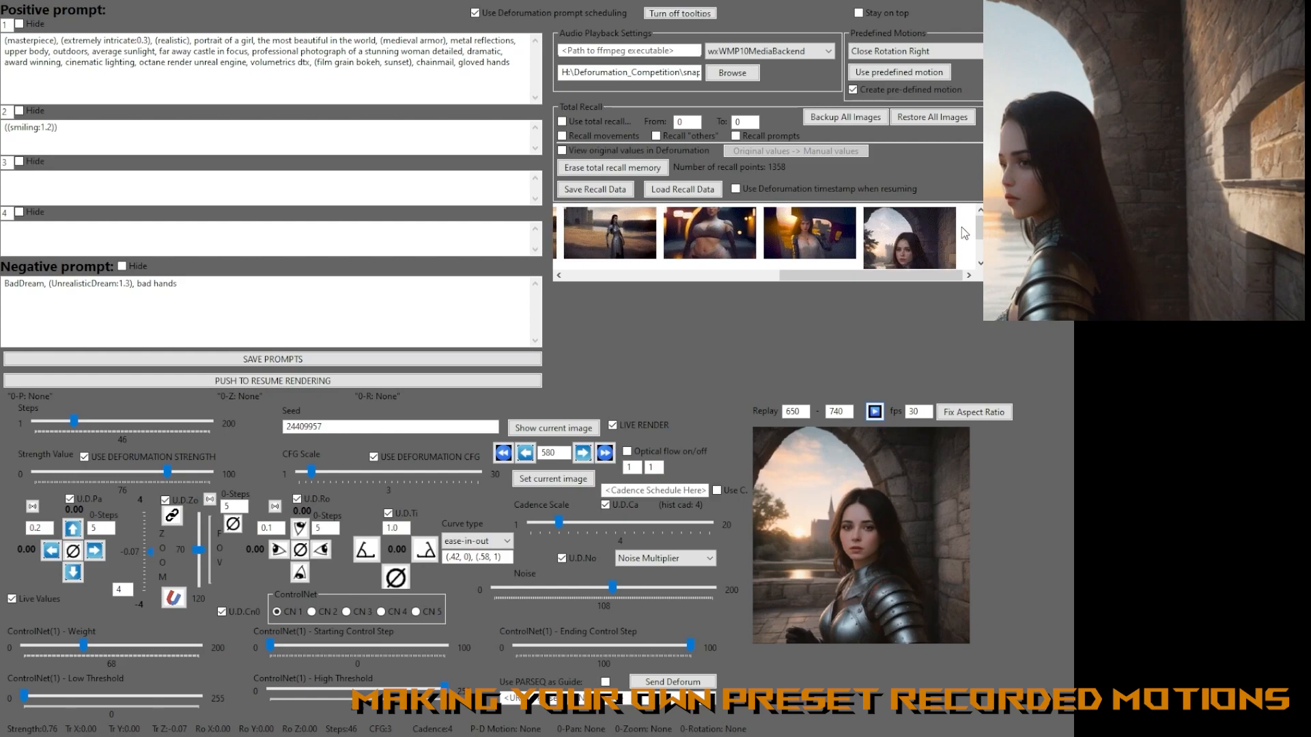
double_click(915, 412)
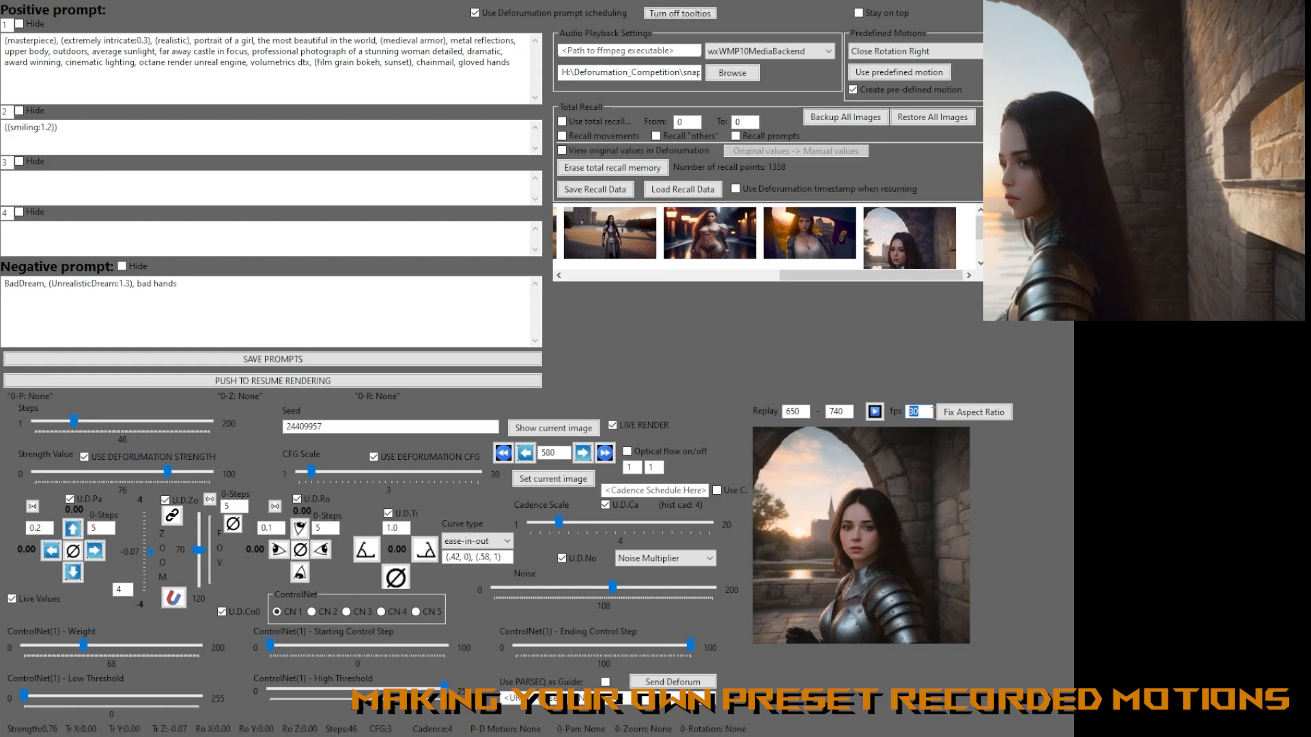
type("60")
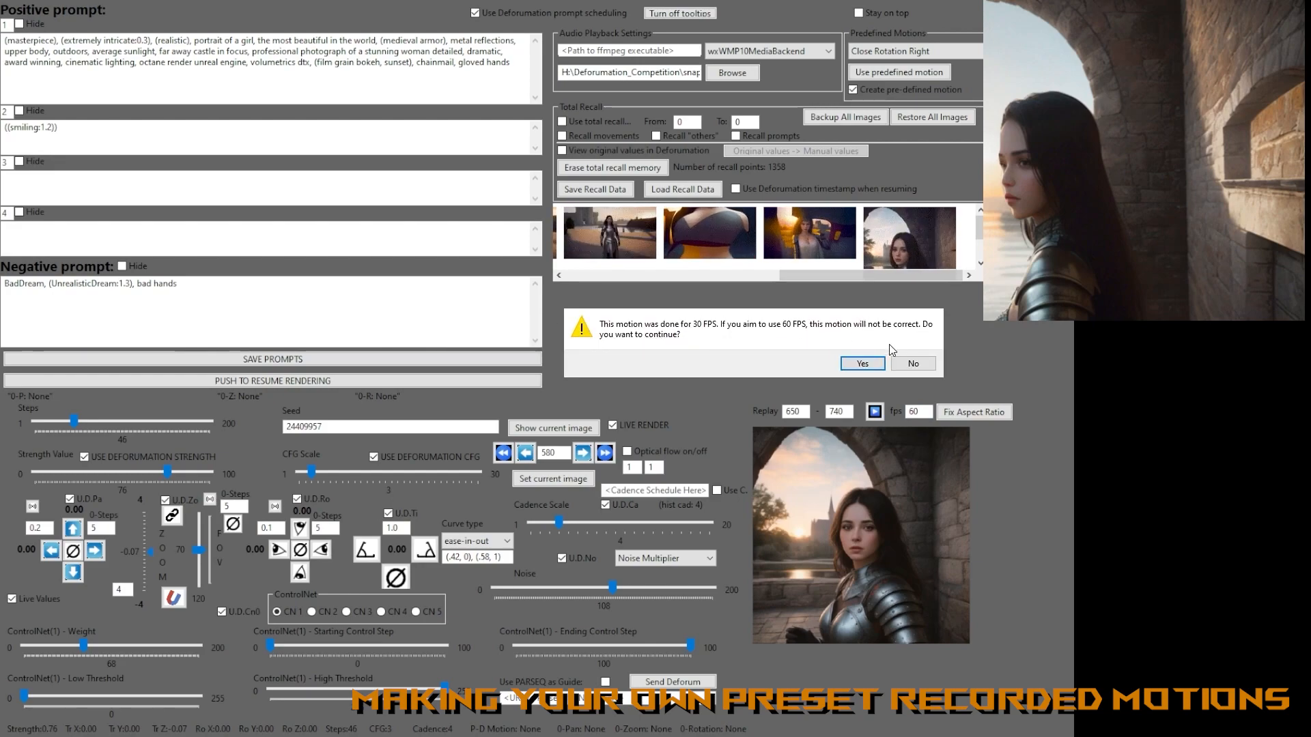
left_click(913, 364)
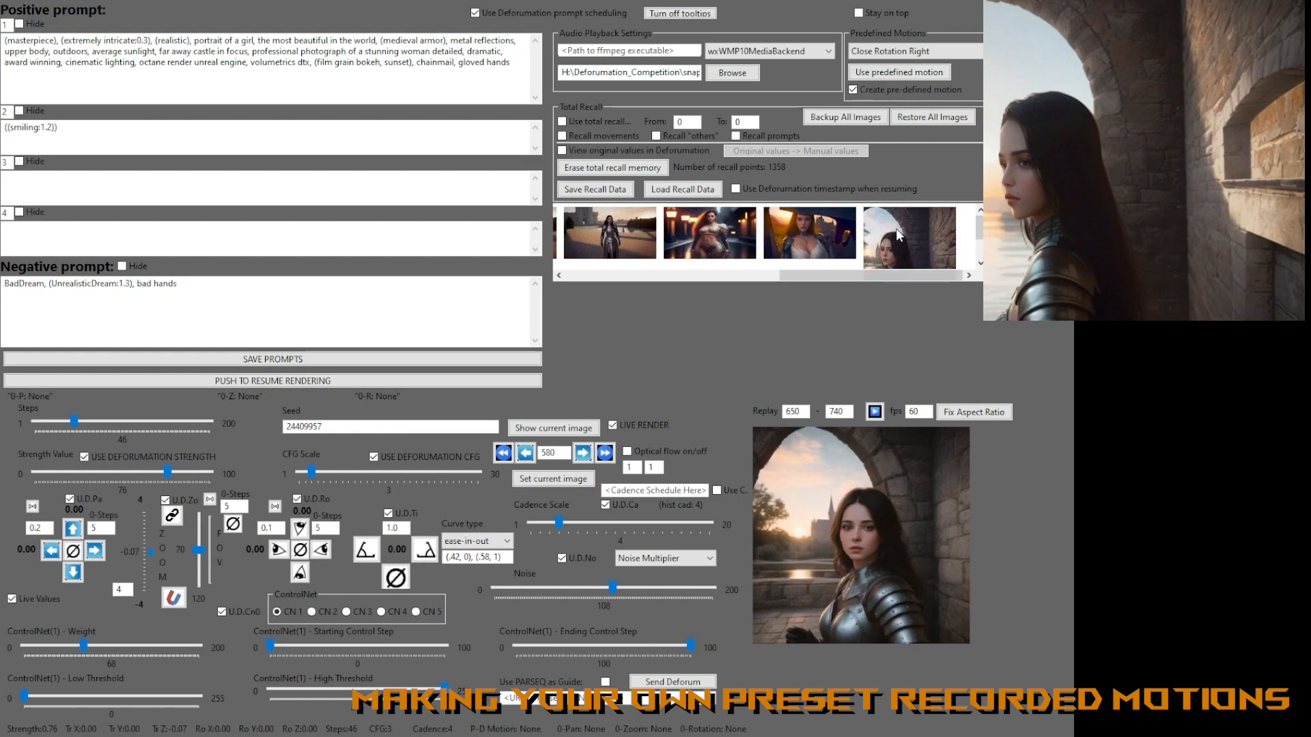
left_click_drag(921, 412, 877, 416)
type("30")
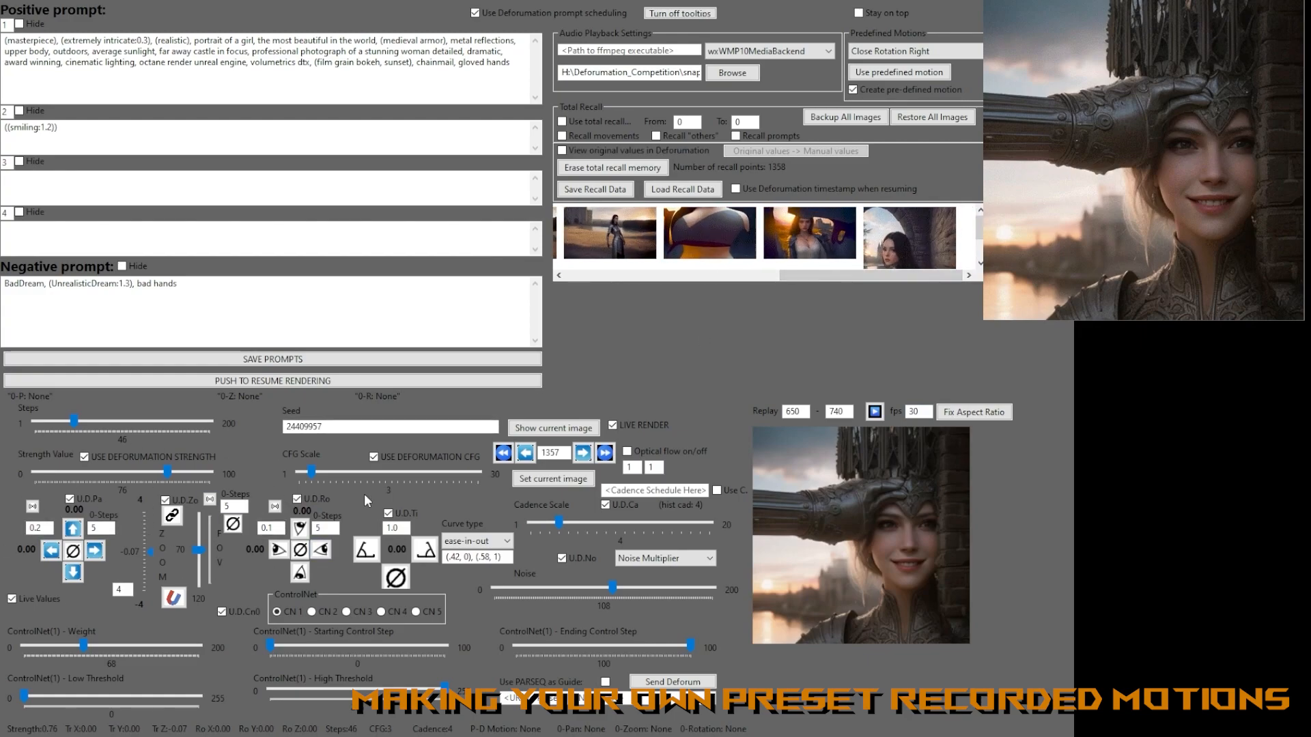
left_click_drag(848, 275, 515, 229)
left_click_drag(650, 275, 618, 275)
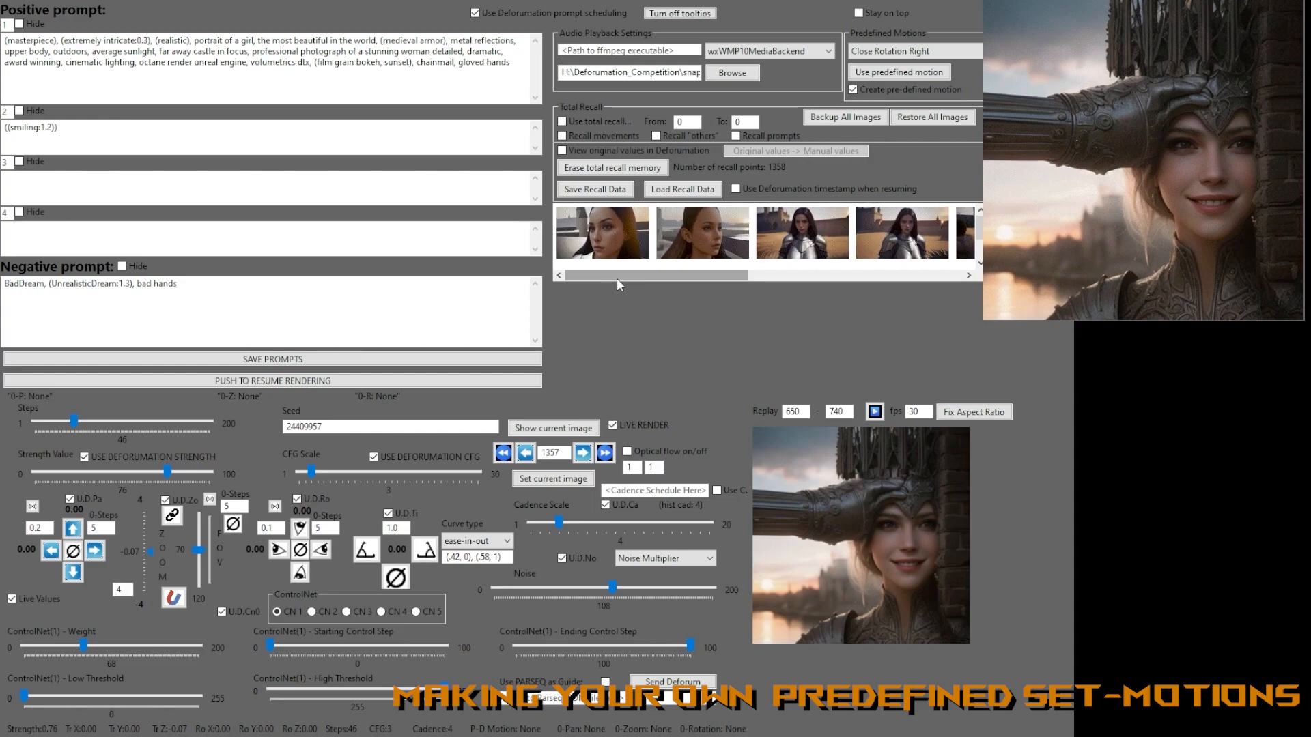
left_click_drag(650, 275, 595, 277)
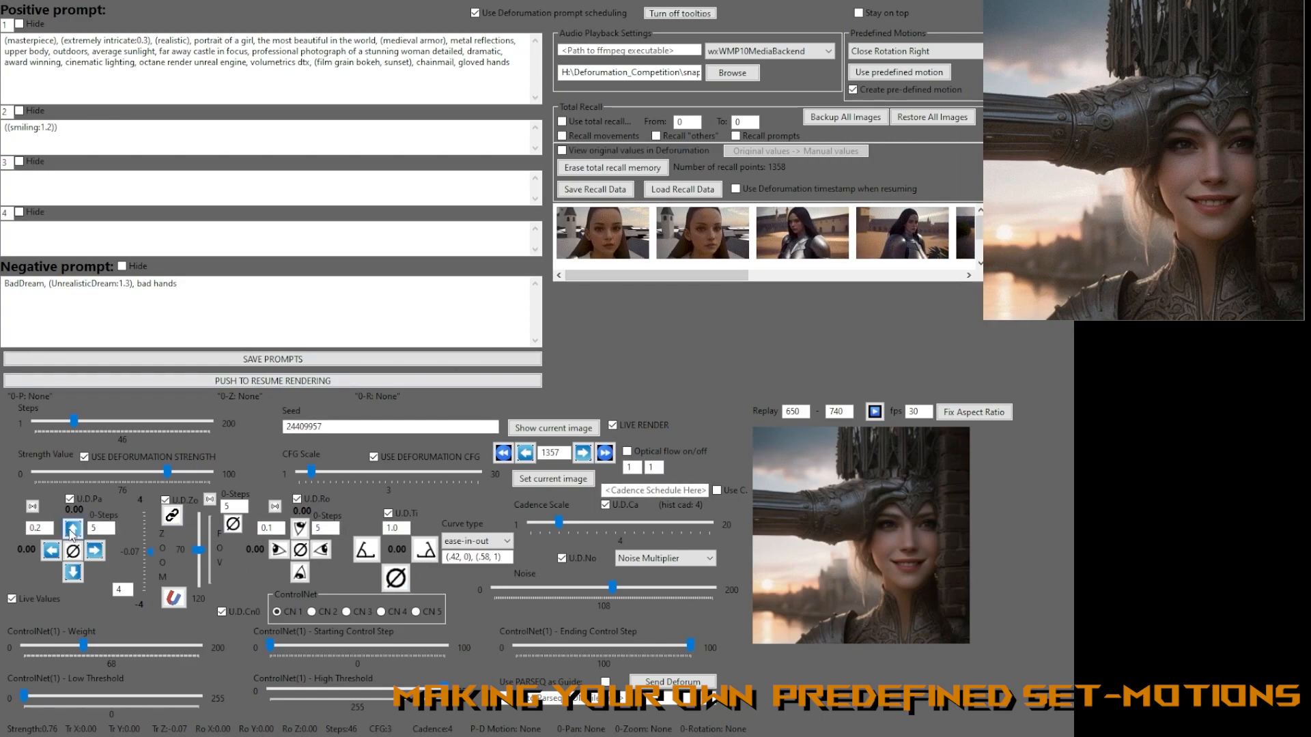
Turn off live values and set the manual motion to vertical pan 2.00, zoom range 1, zoom 1.00 and vertical rotation -0.20.
left_click(12, 599)
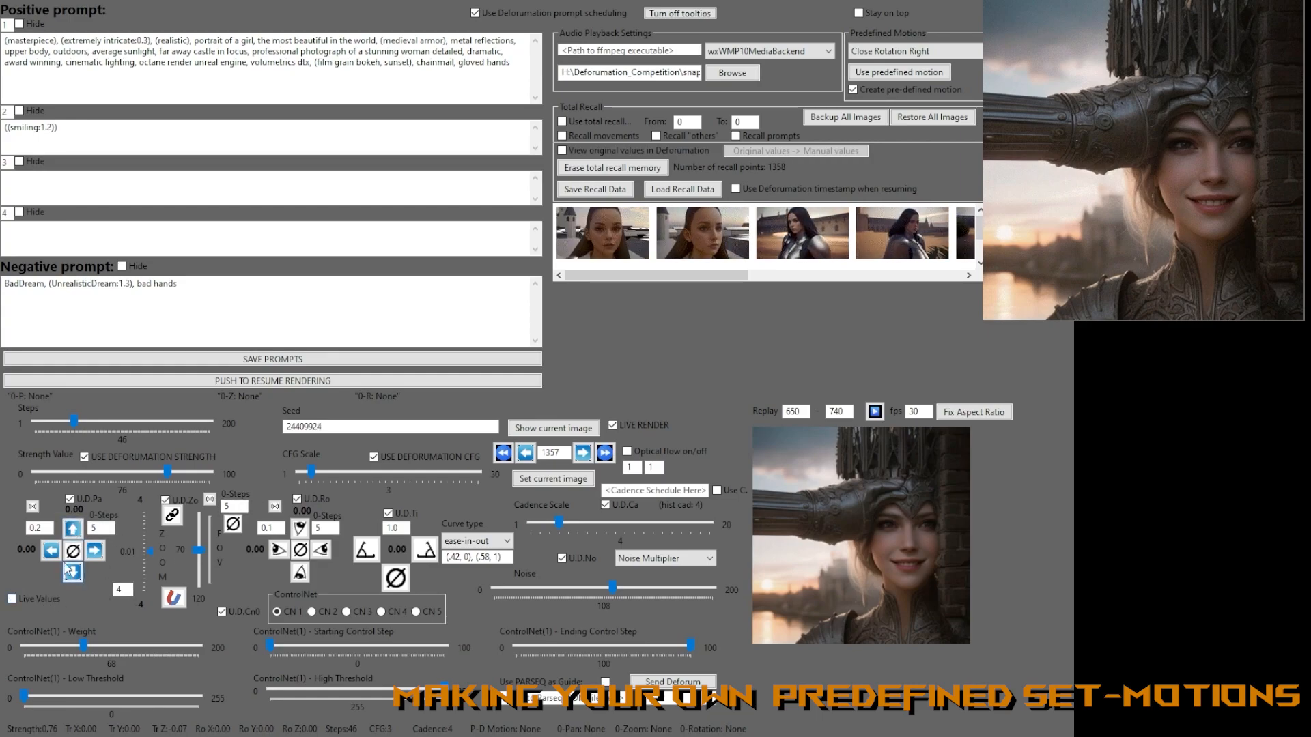
left_click(73, 530)
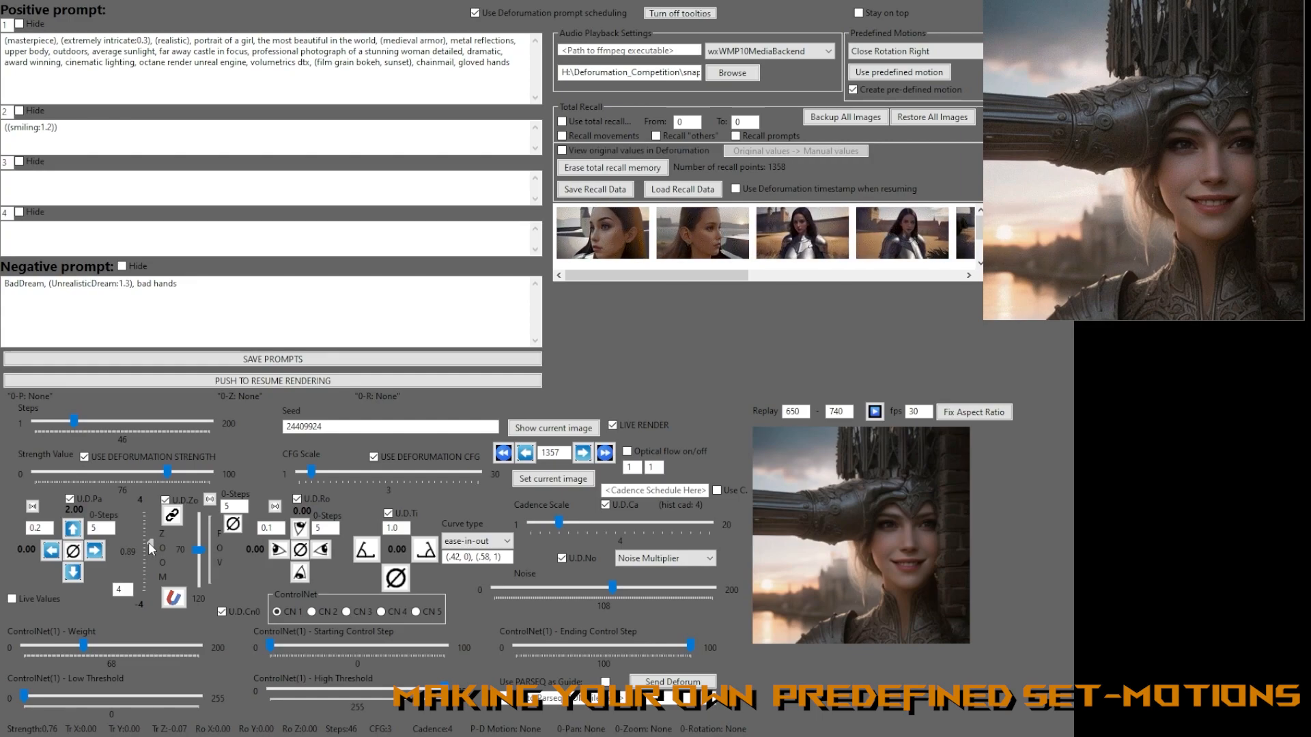
double_click(123, 589)
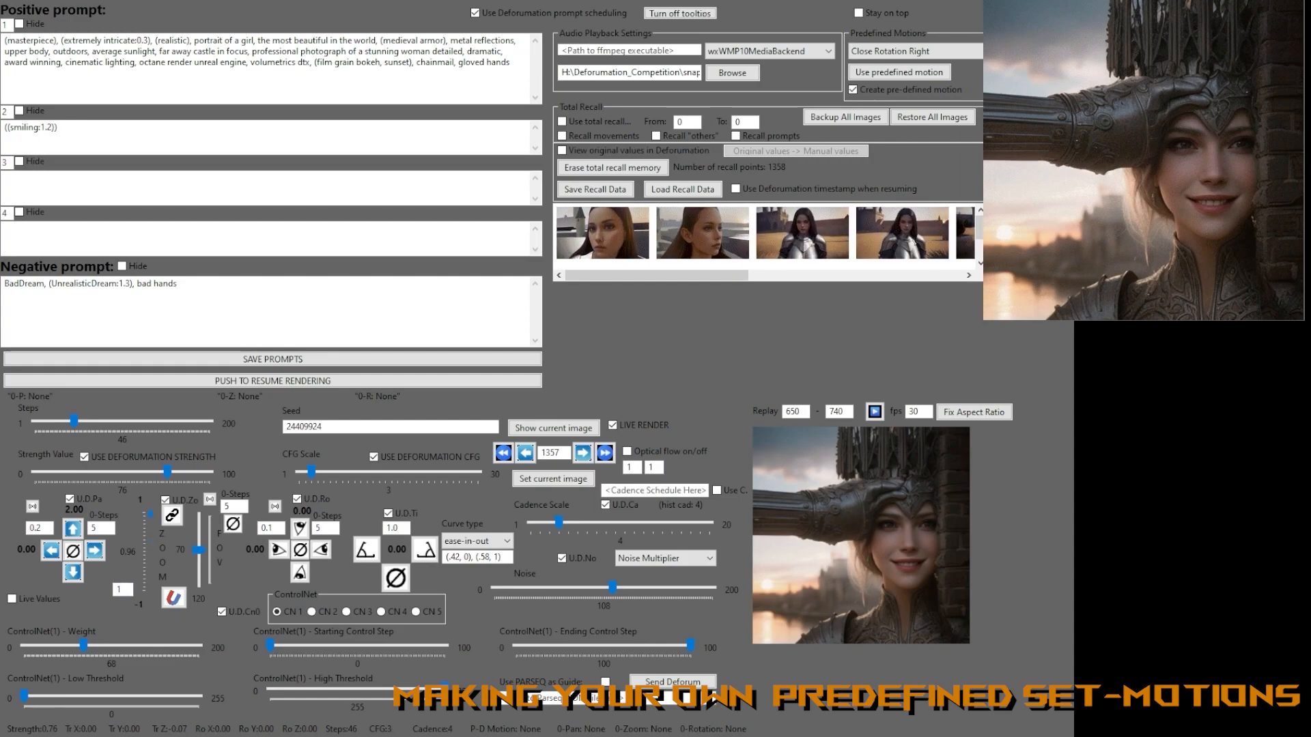
left_click_drag(149, 516, 149, 501)
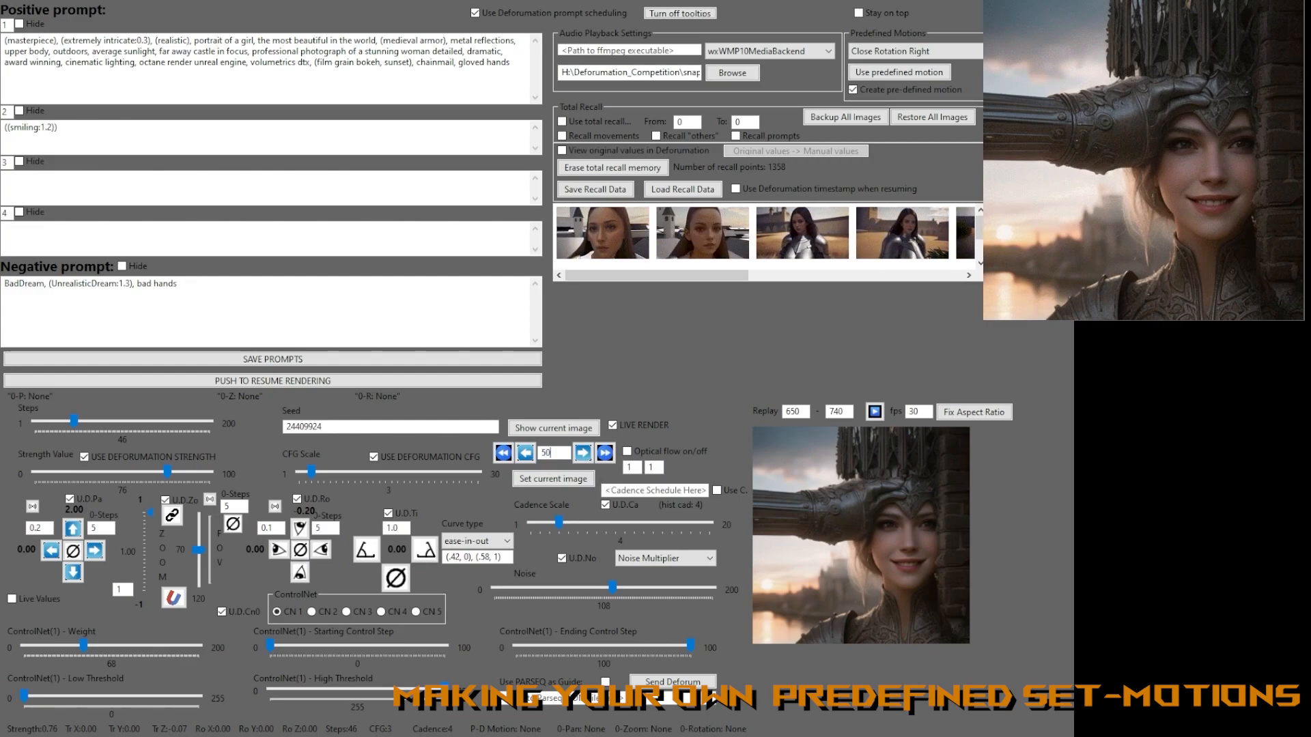
Set frame 650 as the current image and back up all images.
double_click(560, 454)
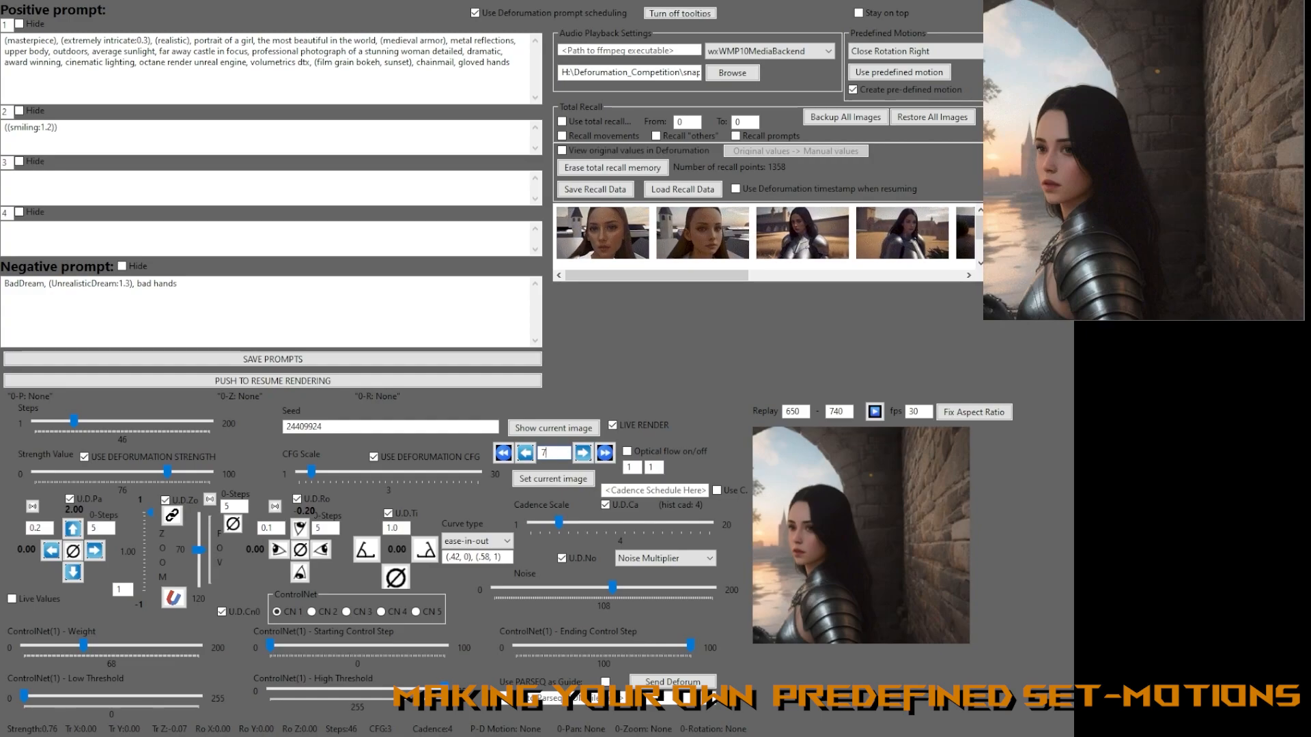
type("650")
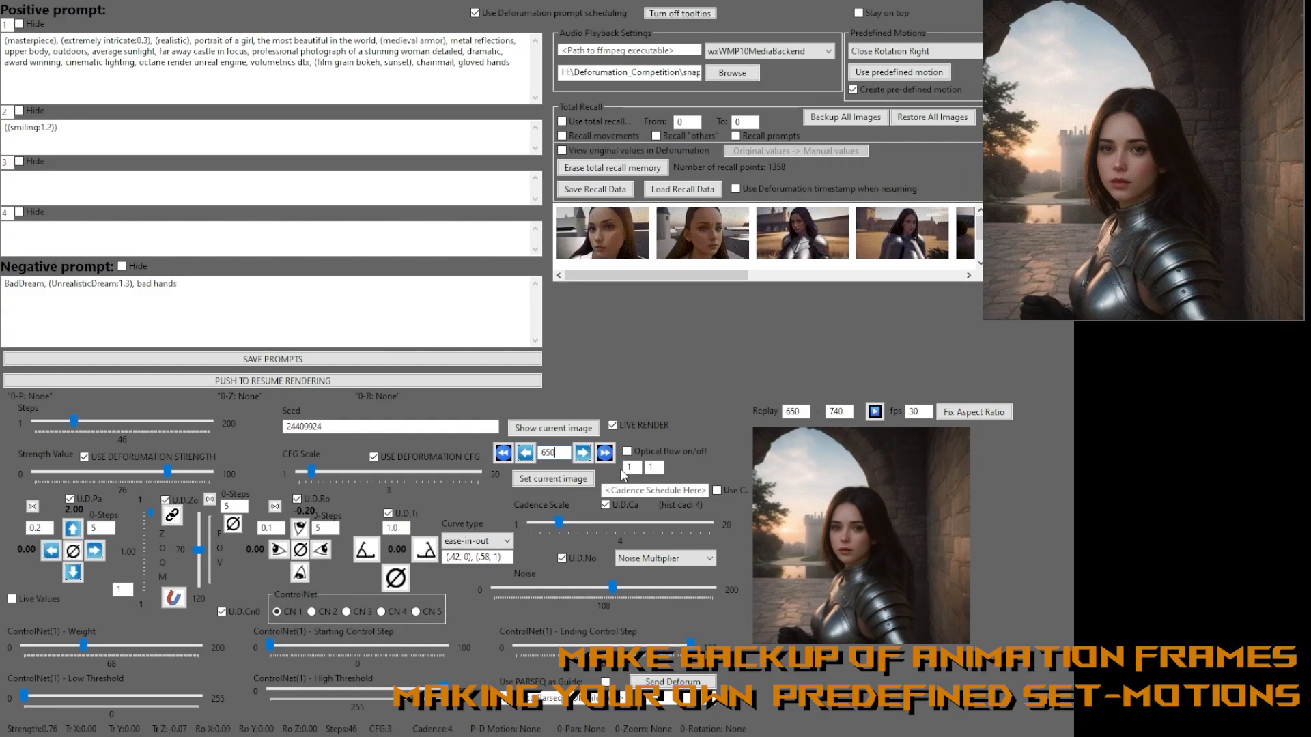
left_click(564, 481)
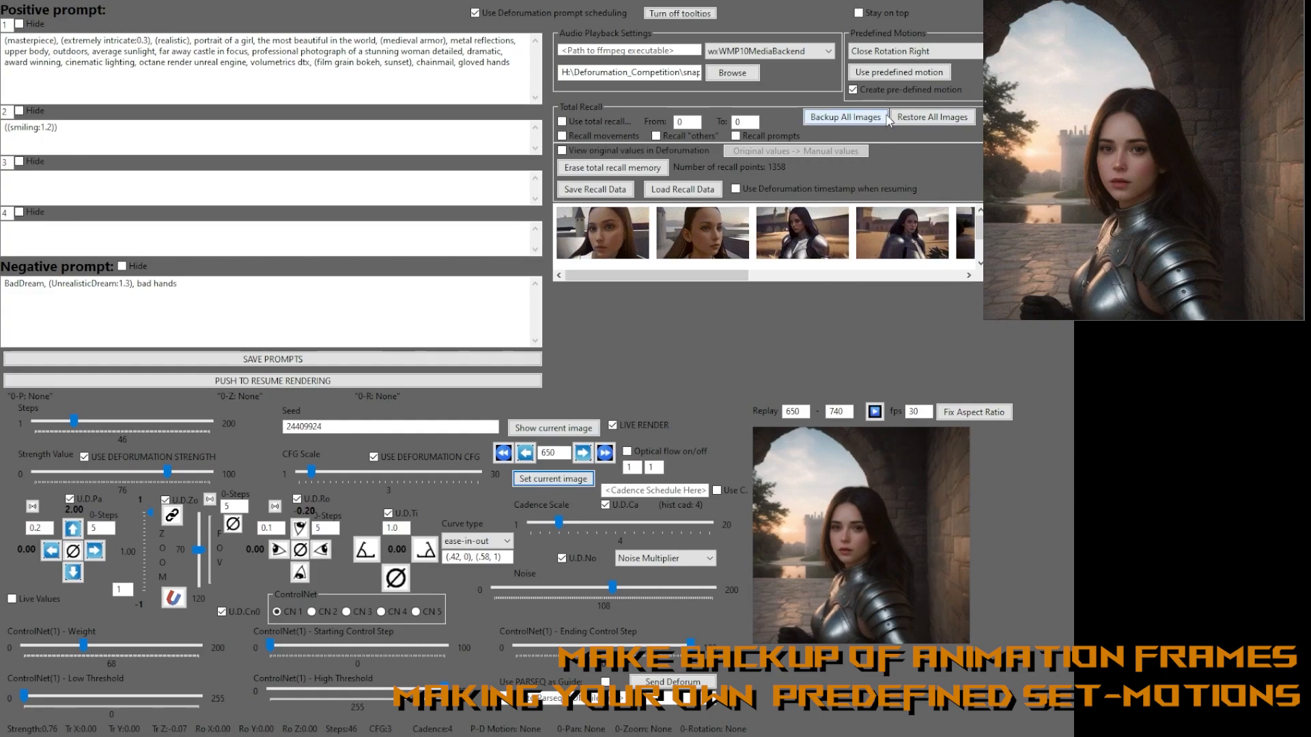
left_click(832, 117)
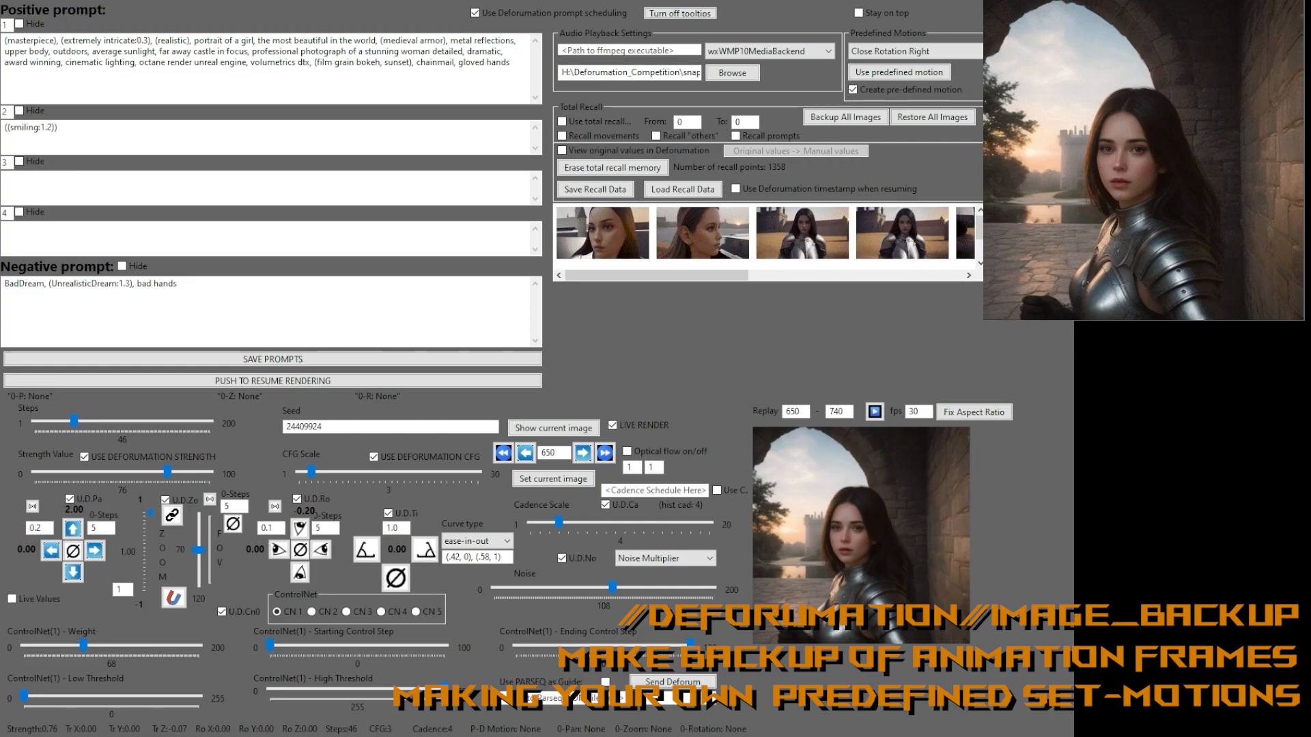
left_click(845, 117)
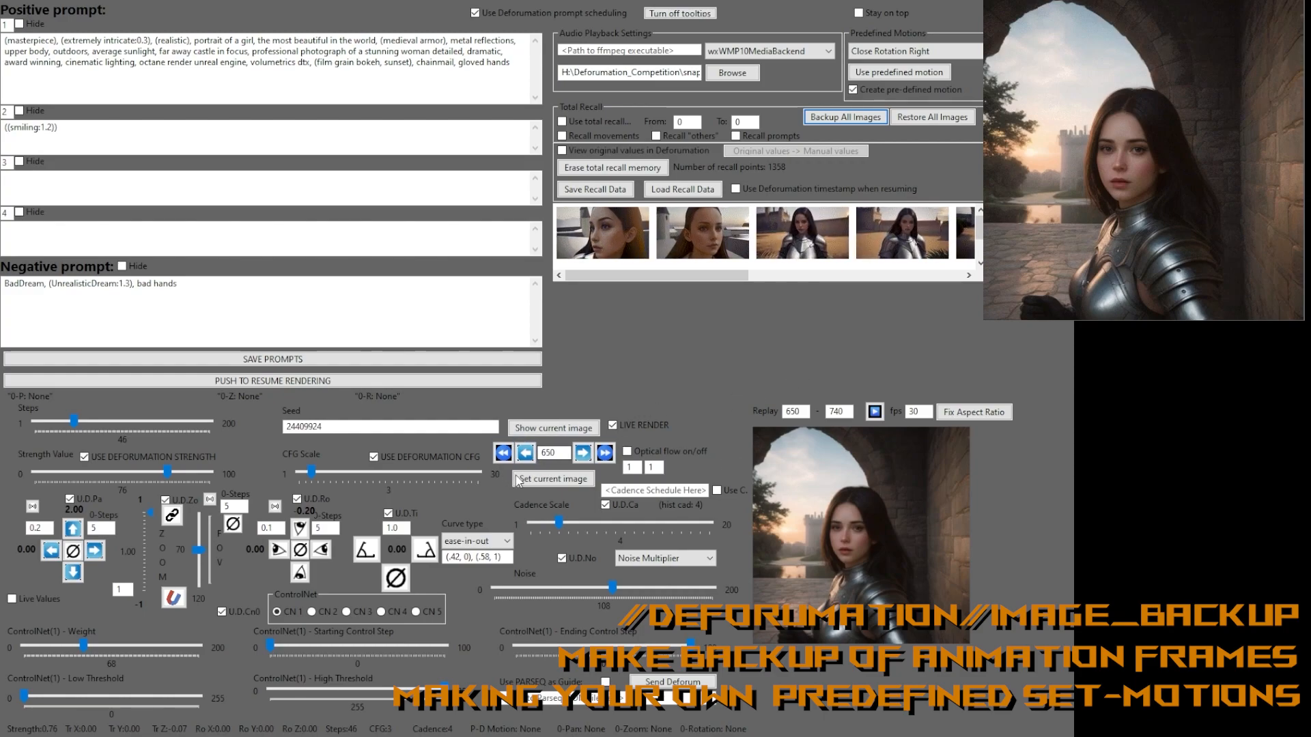
Extend the zoom range to 10 and raise the zoom to 10.00.
left_click(565, 454)
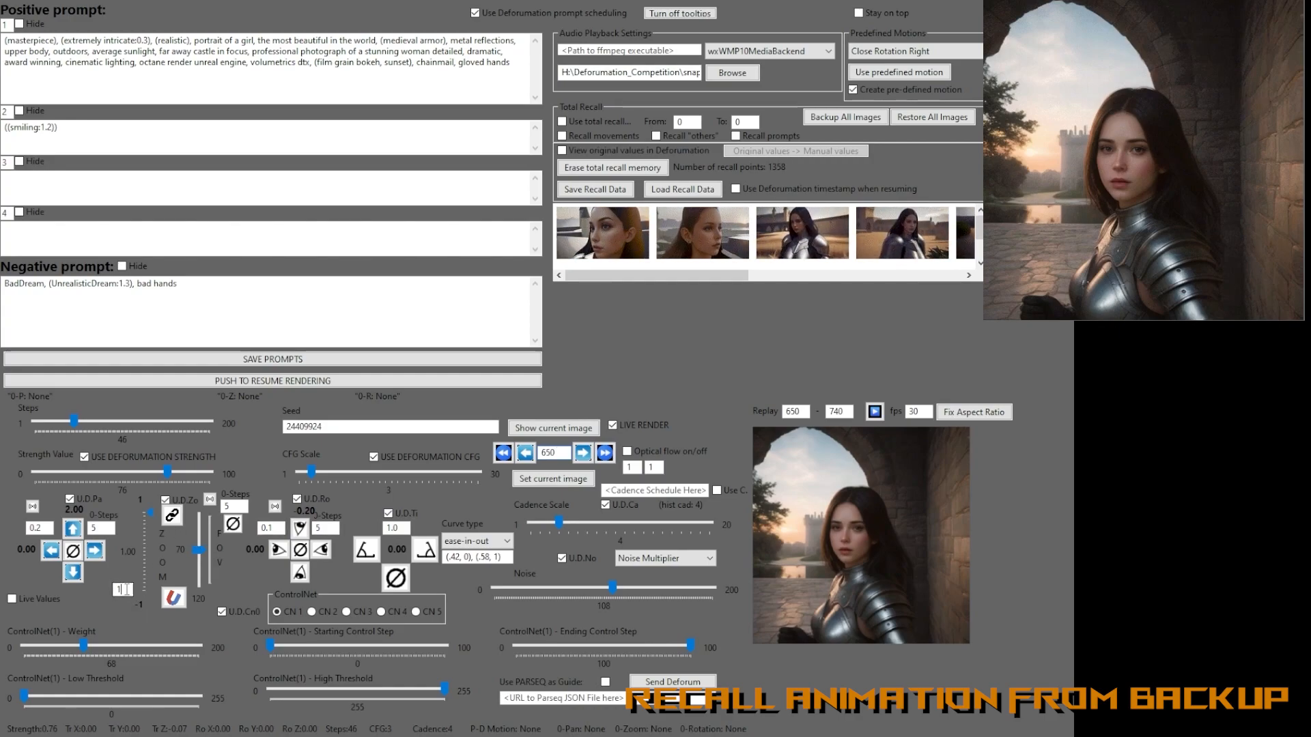
type("0")
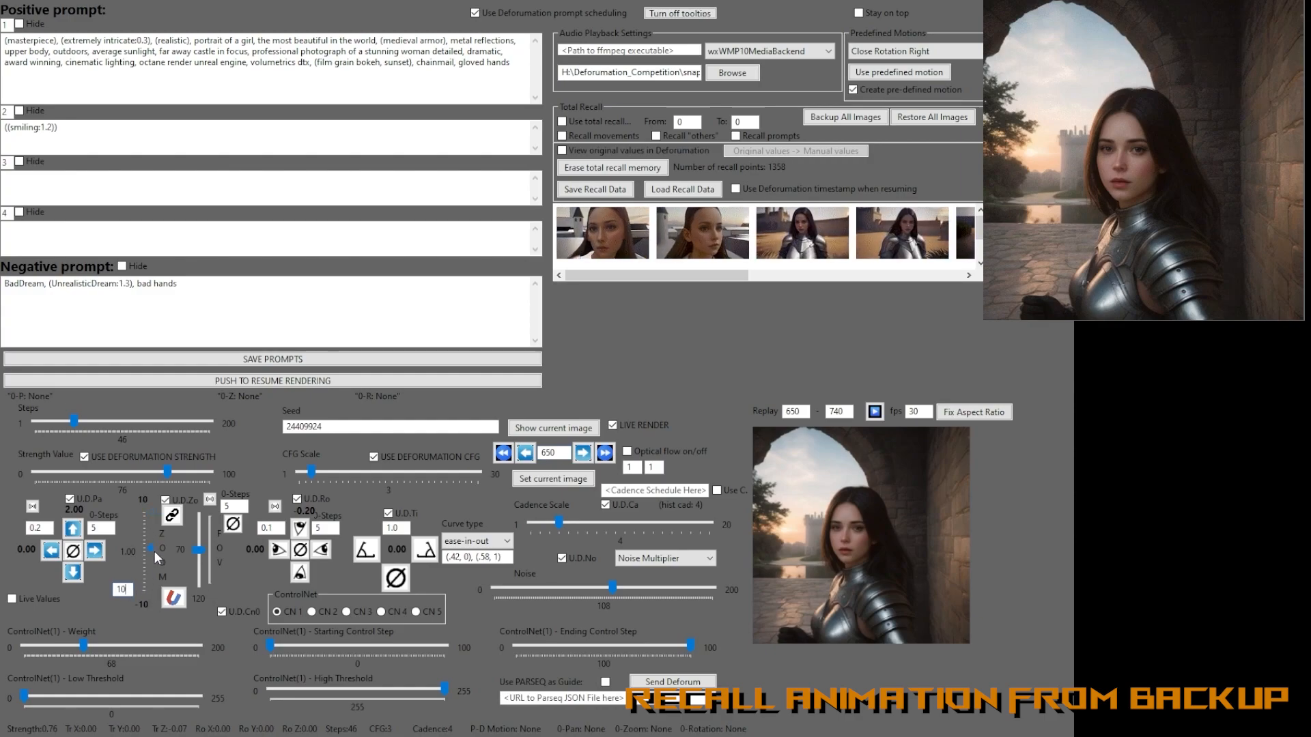
left_click_drag(155, 551, 153, 498)
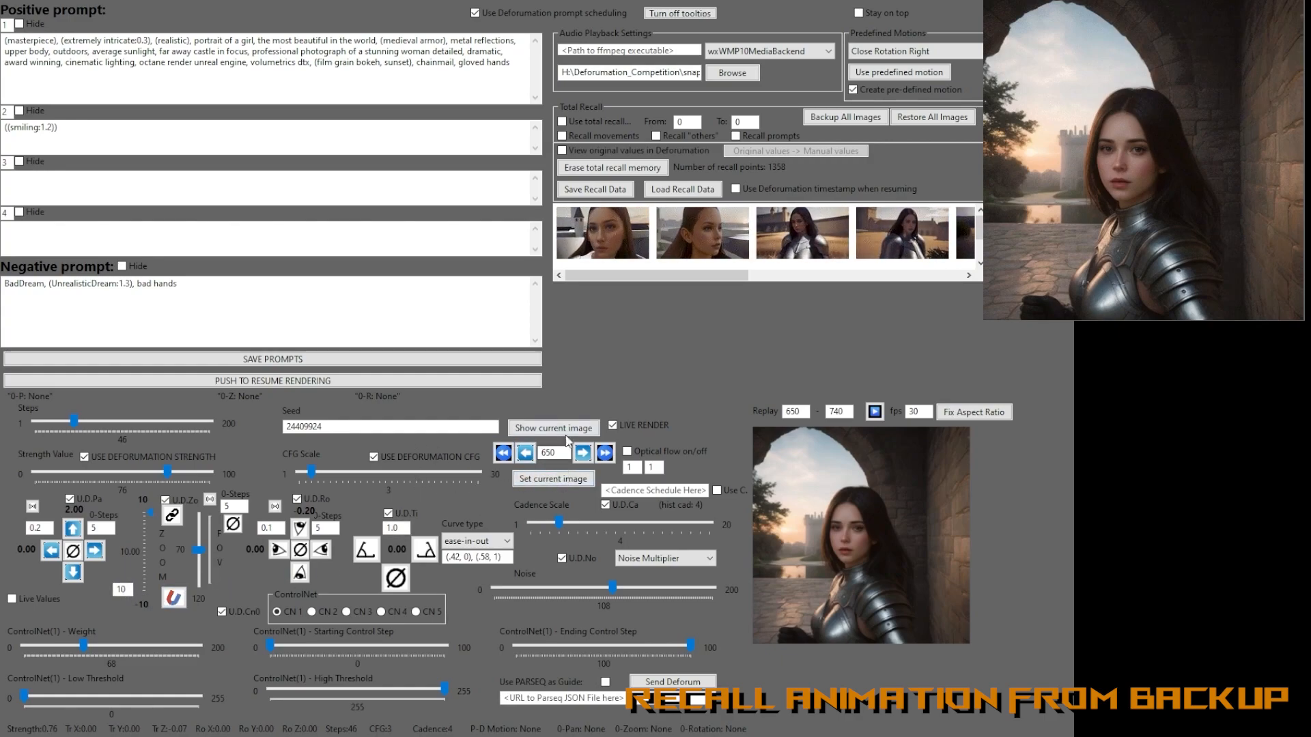
View the original values for frame 650, compare them with the manual ones, and switch back to the manual values.
left_click(331, 427)
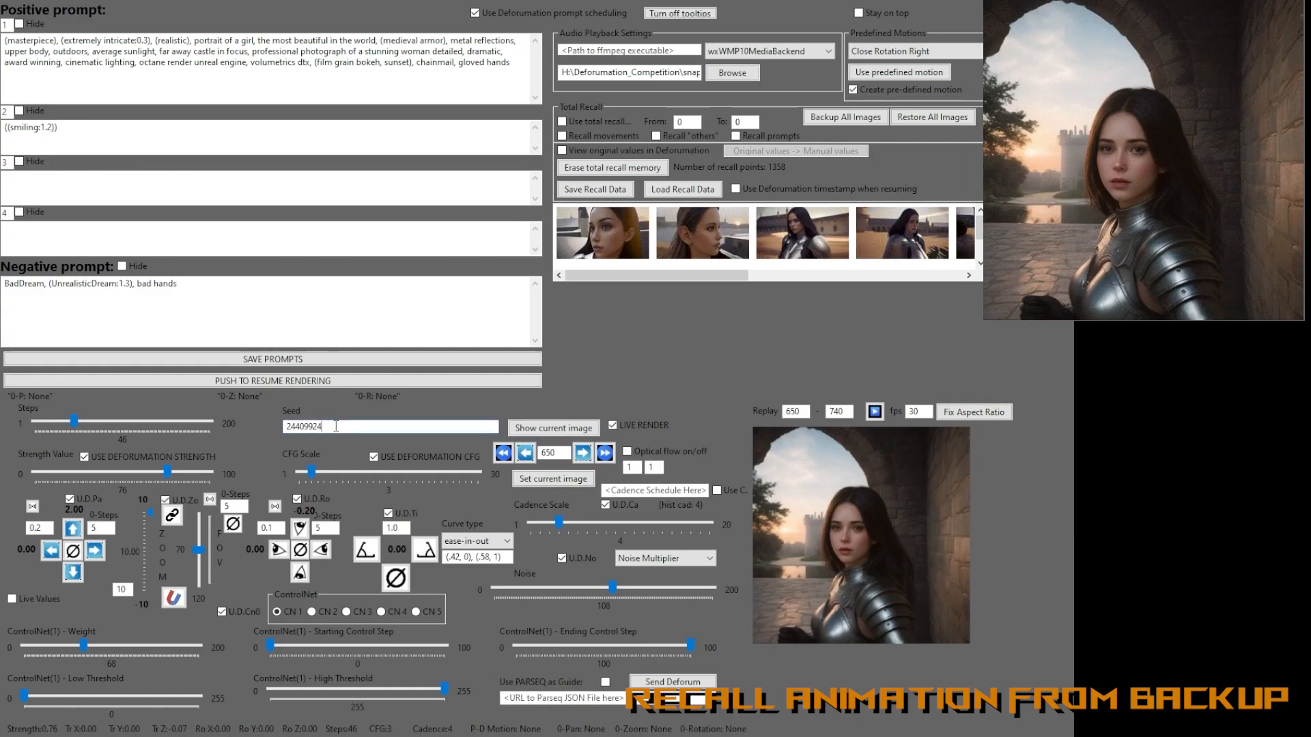
left_click(610, 151)
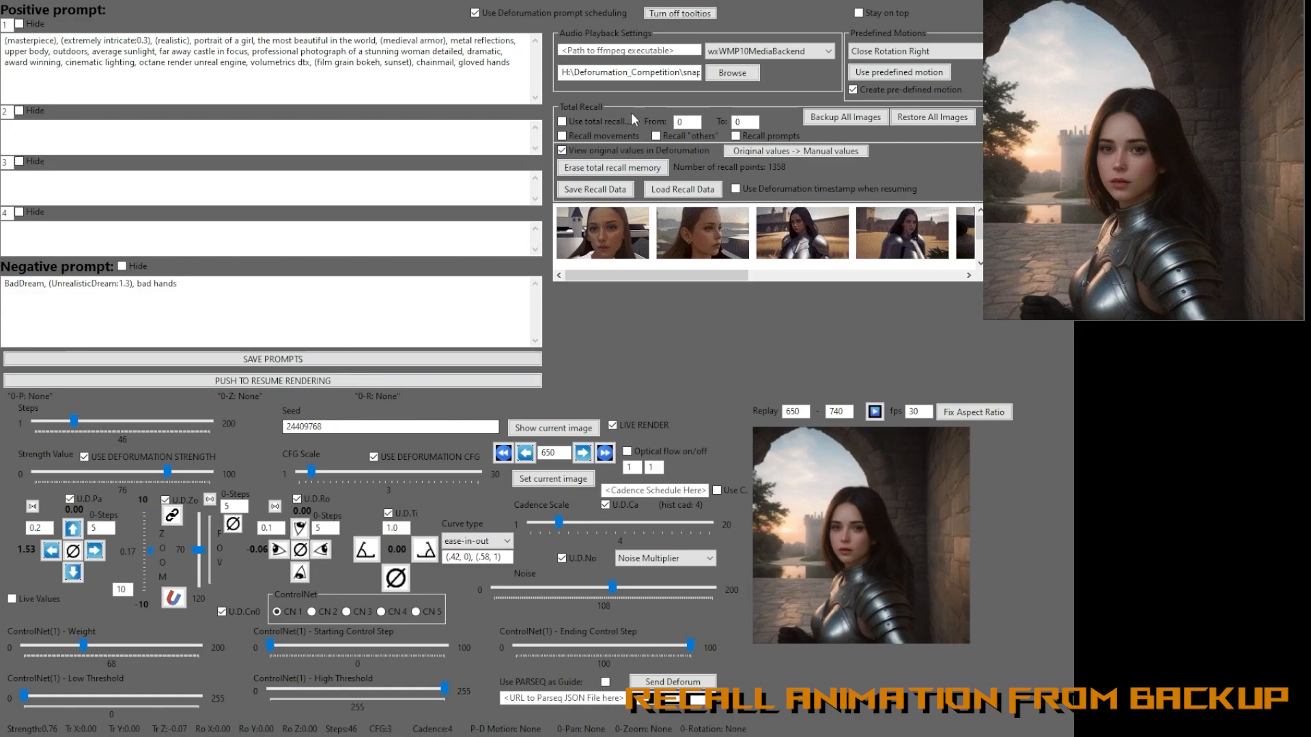
left_click(588, 152)
left_click(588, 151)
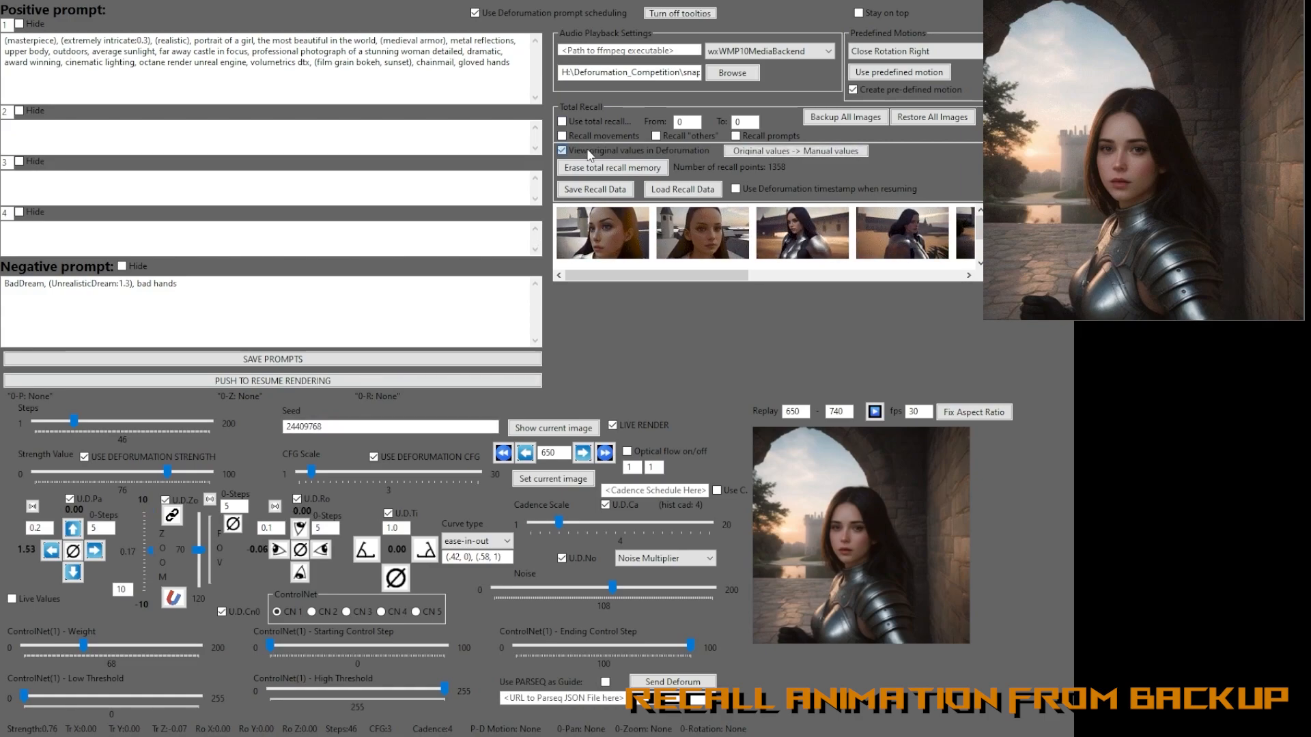
left_click(318, 429)
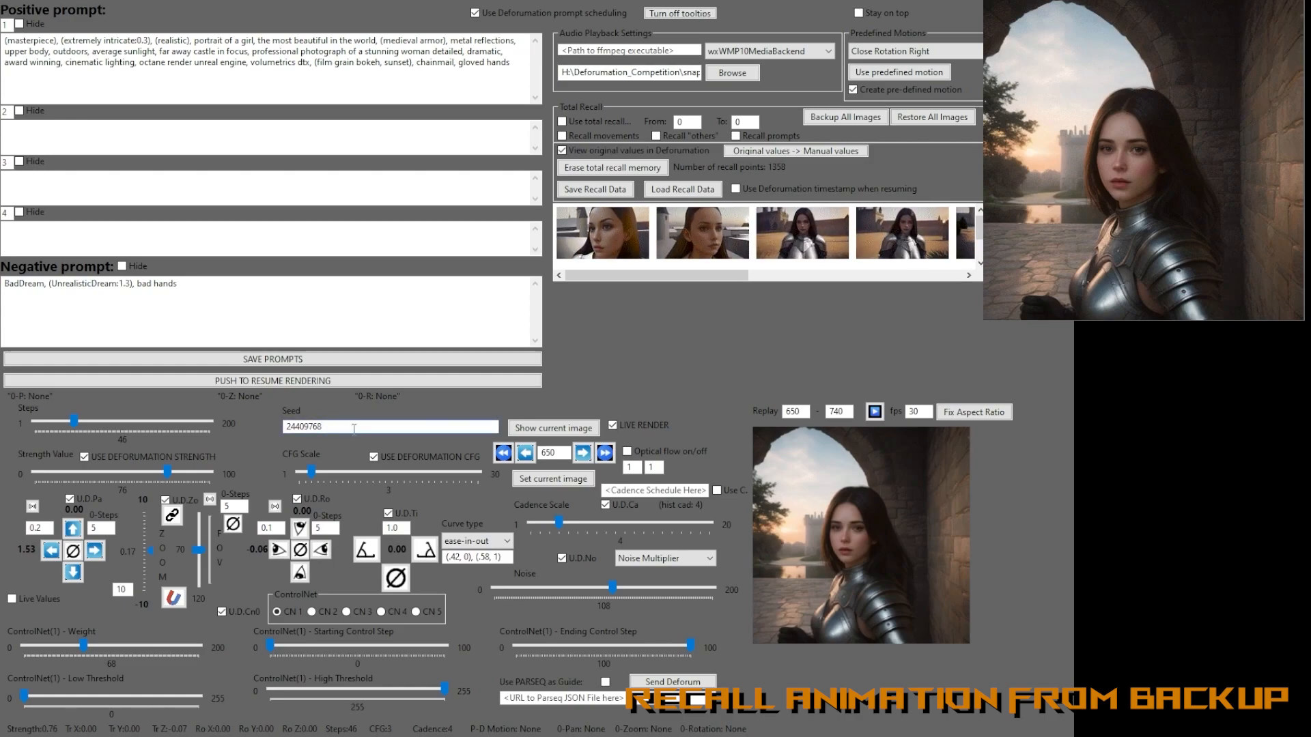
left_click(562, 150)
left_click(494, 336)
left_click(395, 423)
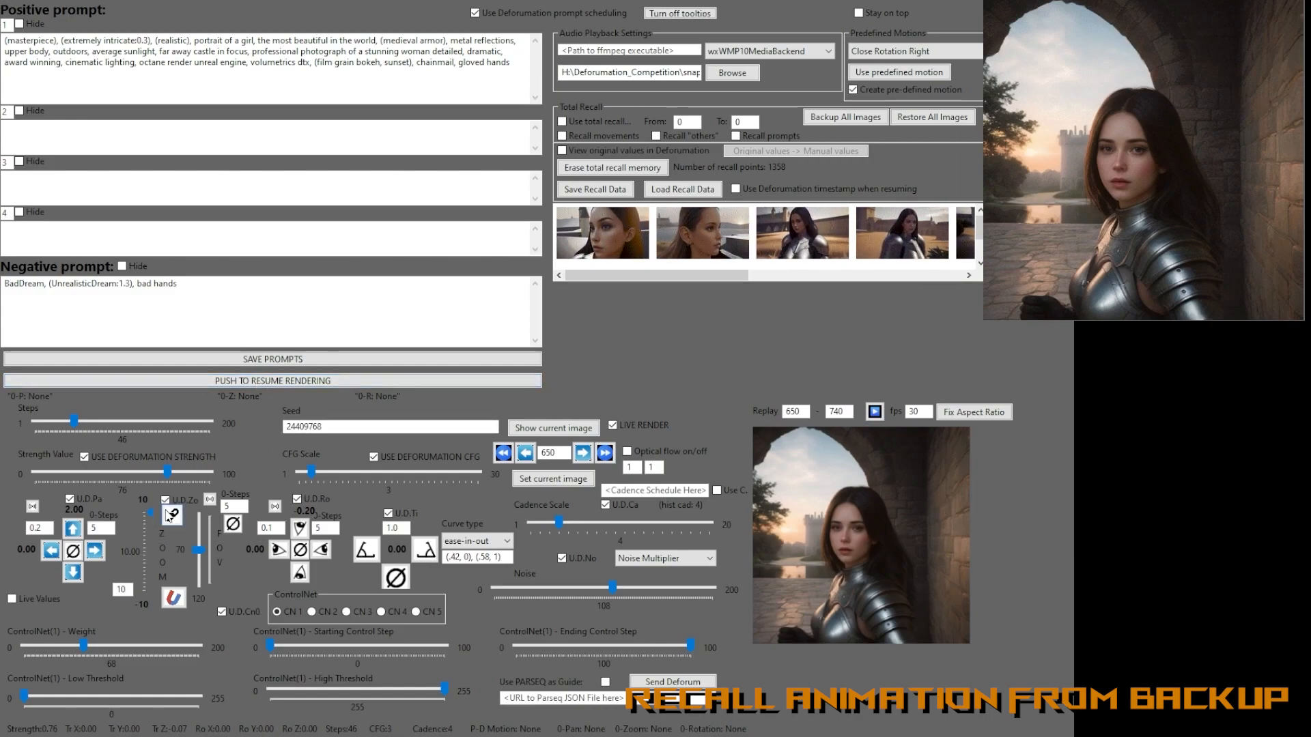
Resume rendering from frame 650 and pause it at frame 677.
left_click(268, 382)
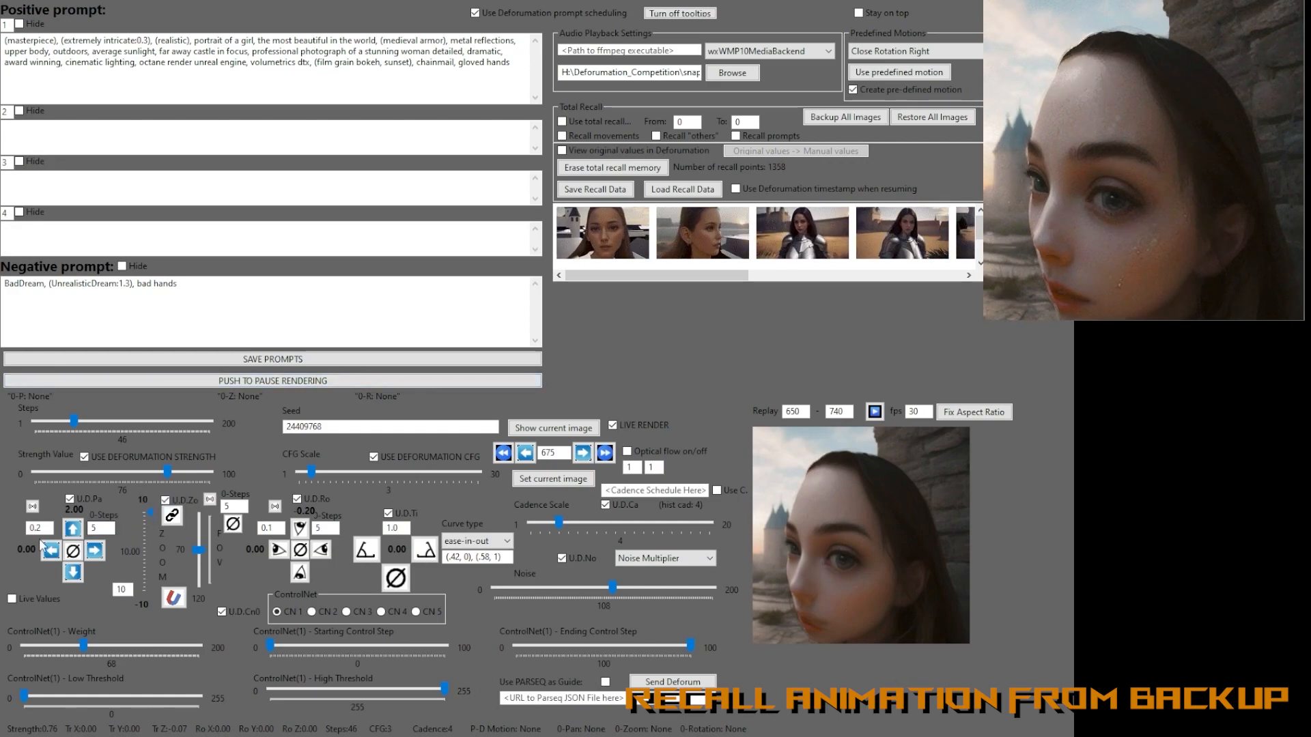
left_click(293, 380)
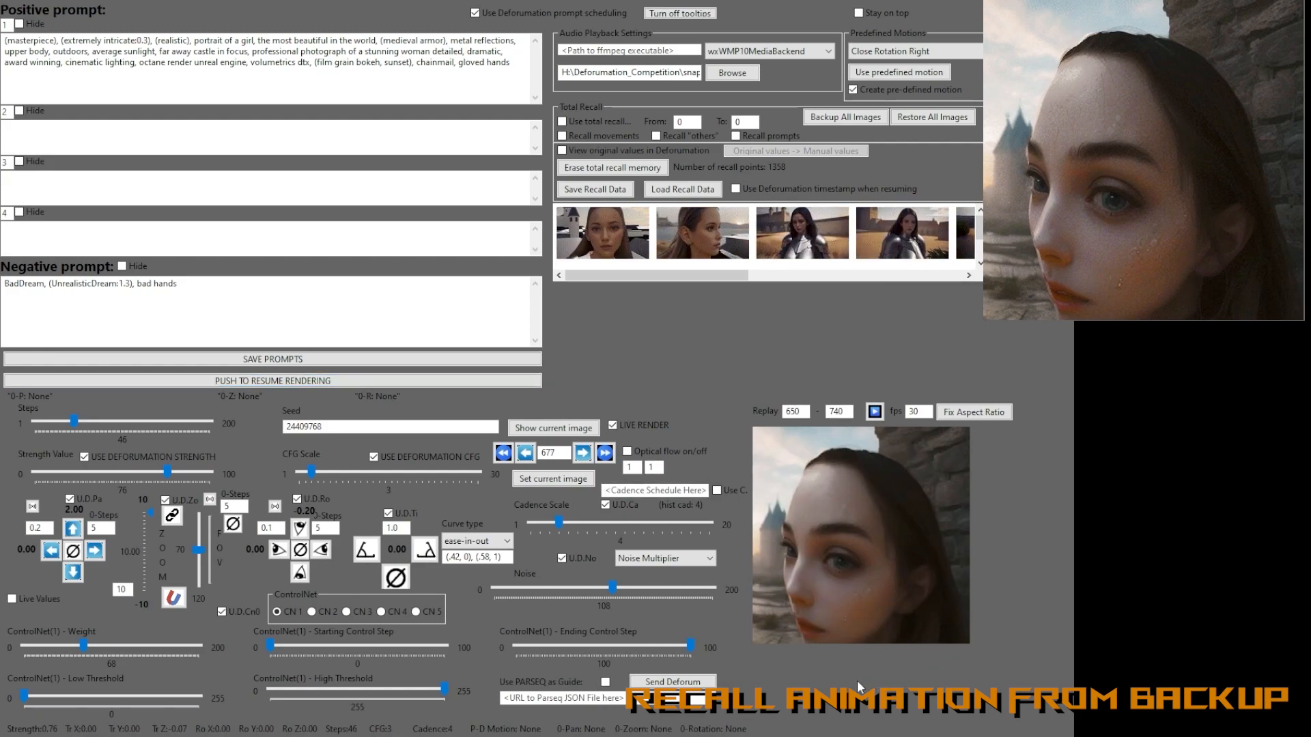
Review the newly rendered frames from 650 to 668 and restore all images from the backup.
left_click(527, 454)
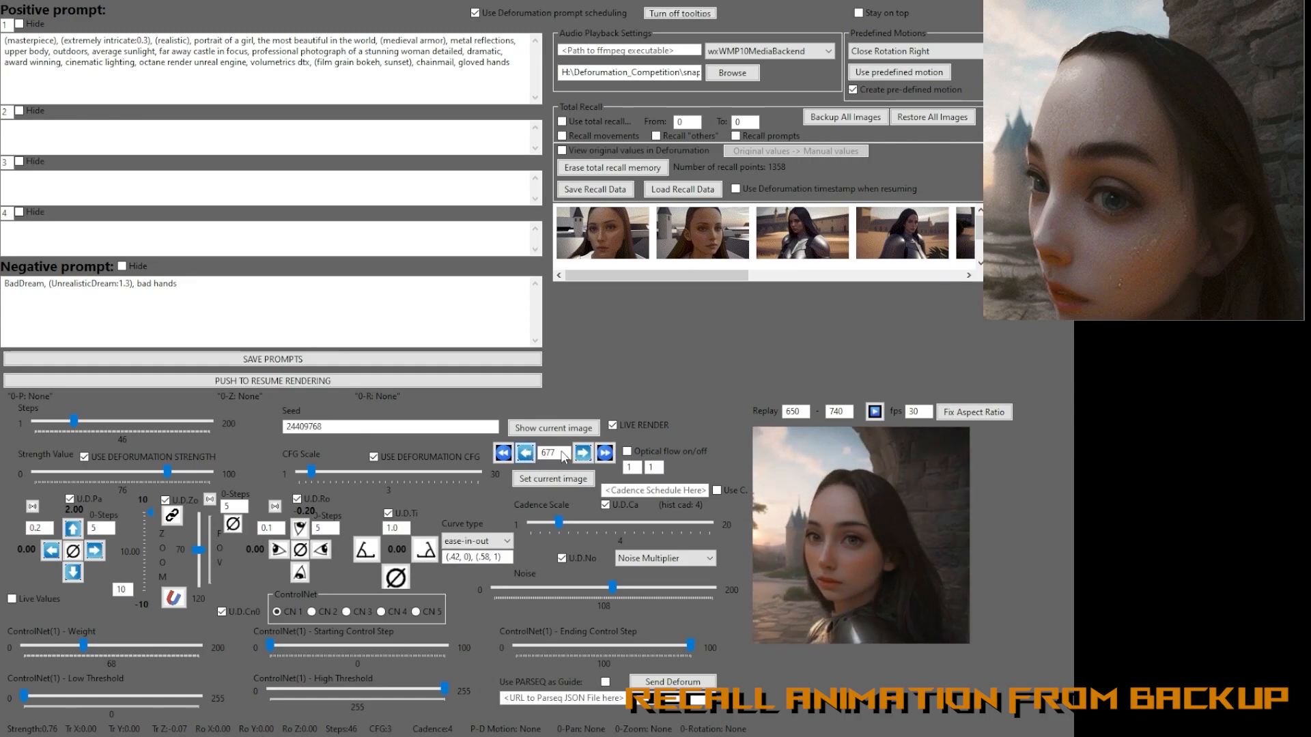
double_click(562, 452)
type("650")
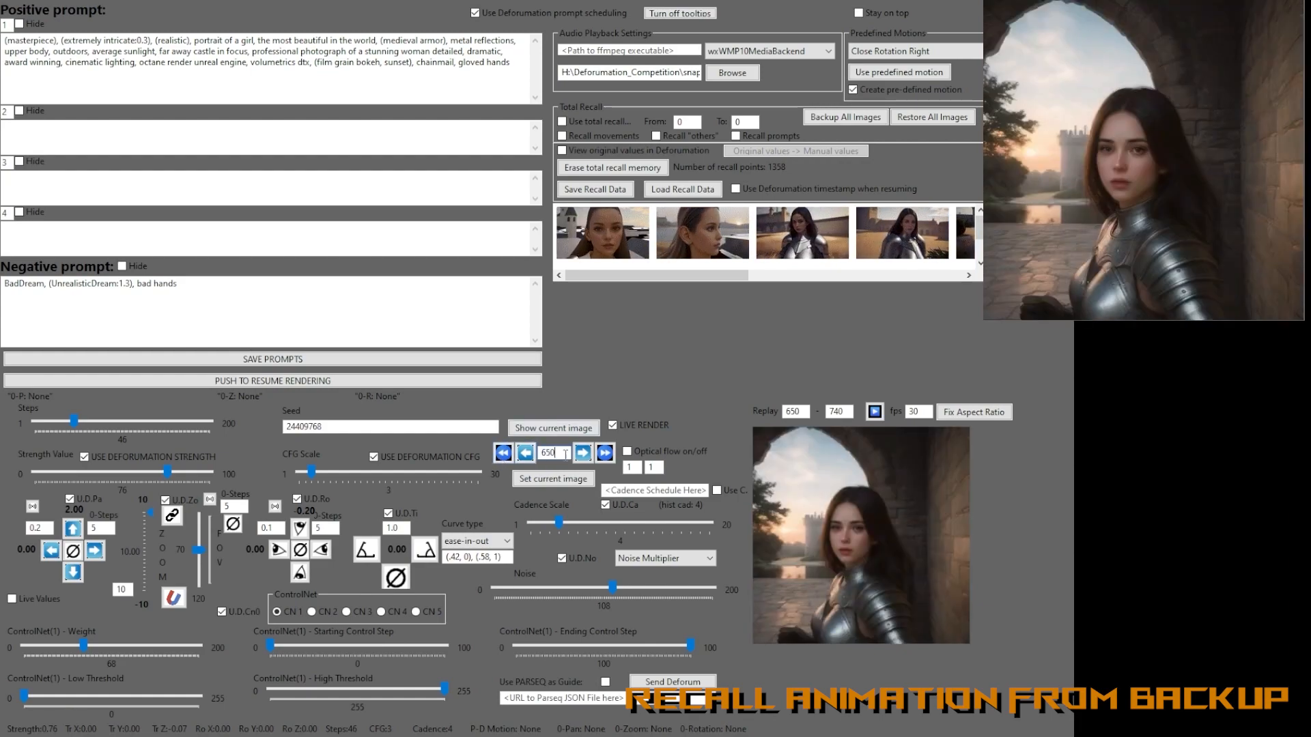
left_click(584, 456)
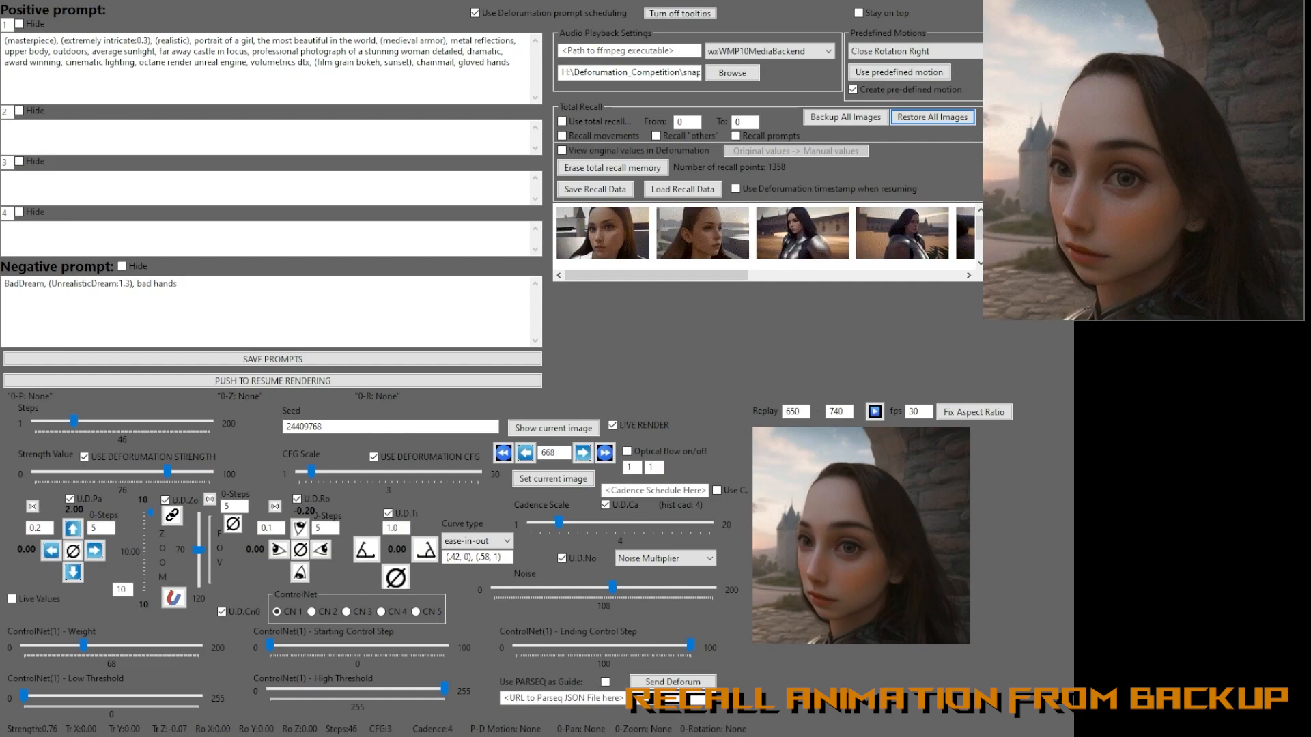
Reload frame 668 and advance frame by frame to 680 to check the restored images.
left_click(554, 453)
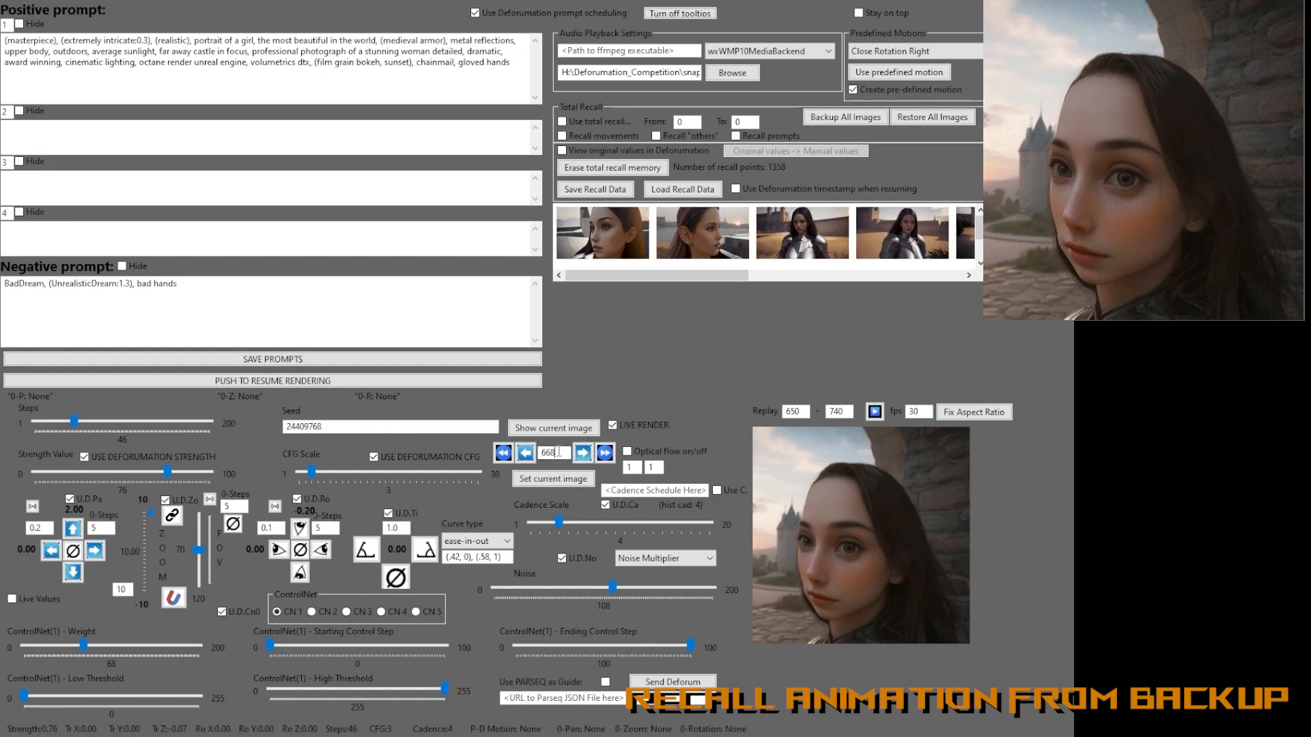
key("Return")
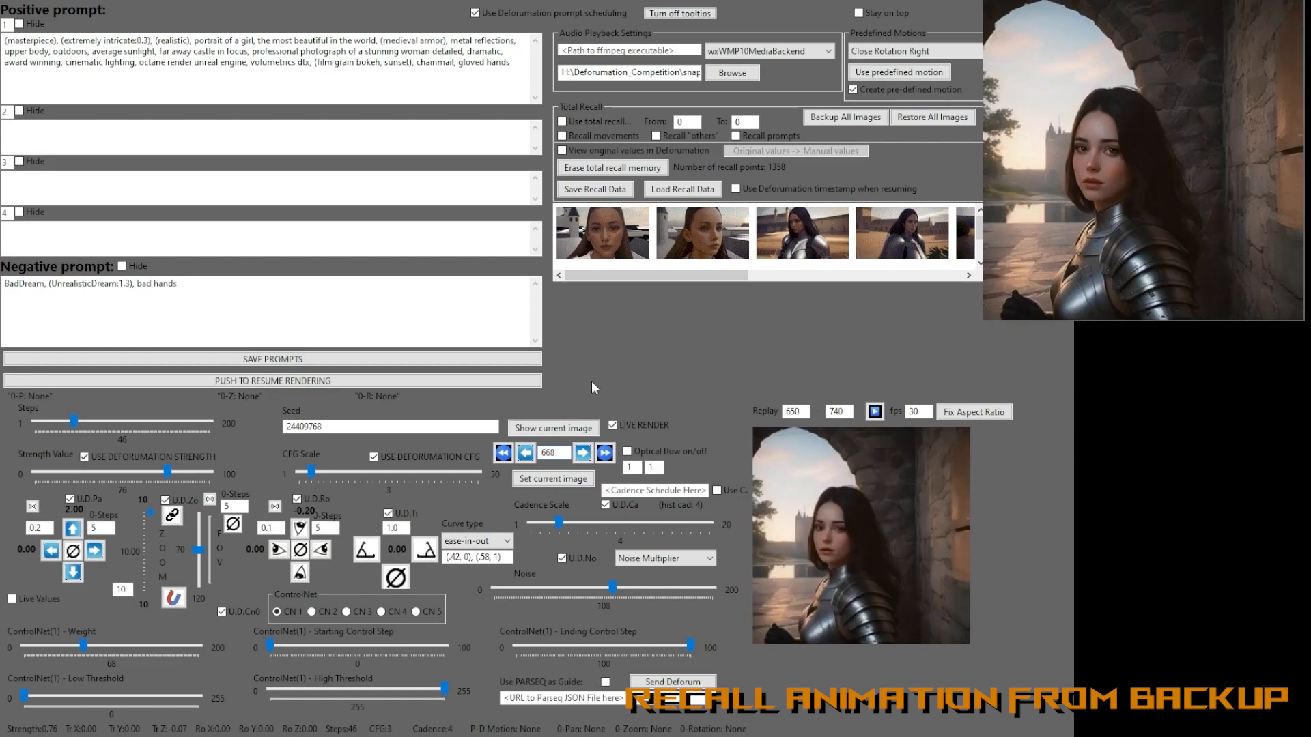
left_click(585, 457)
left_click(585, 458)
left_click(585, 457)
left_click(585, 457)
left_click(585, 458)
left_click(585, 459)
left_click(585, 459)
left_click(586, 459)
left_click(585, 459)
left_click(585, 459)
left_click(585, 458)
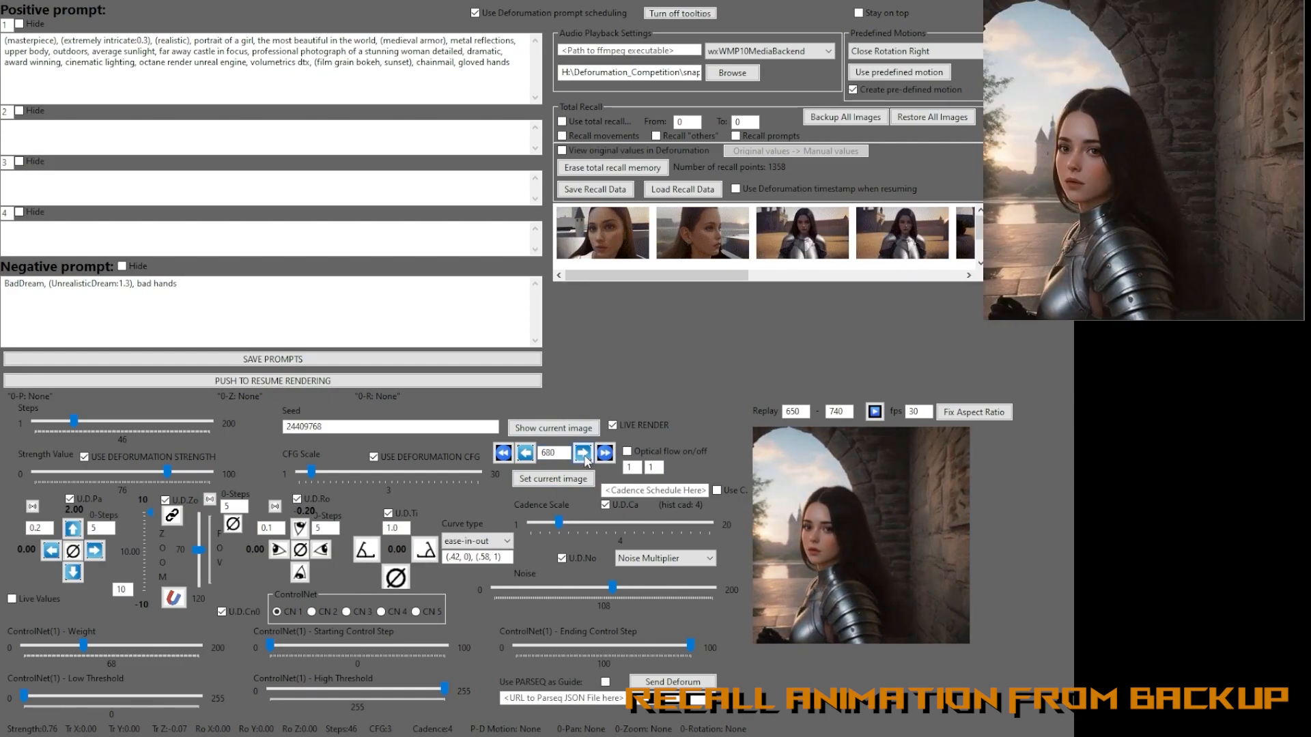
Return to frame 650, then reduce the zoom range to 1 and set the zoom to 1.00.
left_click_drag(564, 457, 505, 454)
type("650")
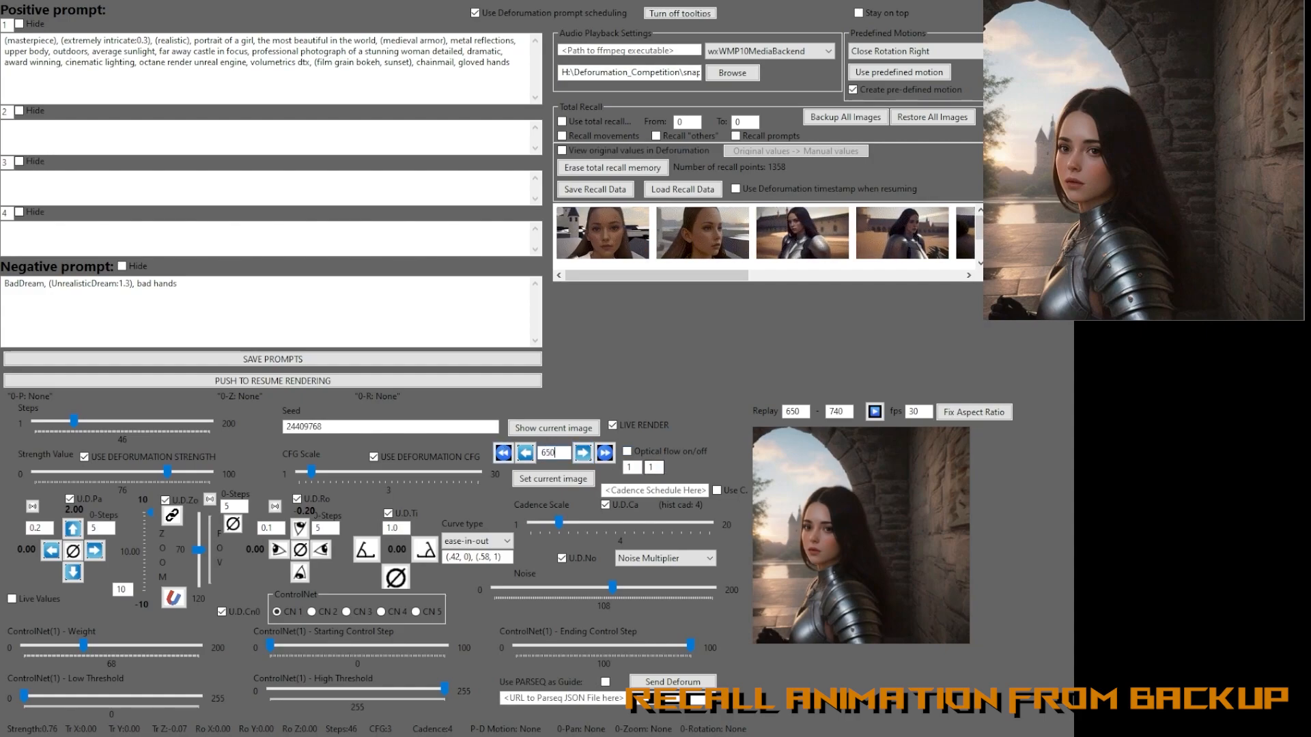
key("Return")
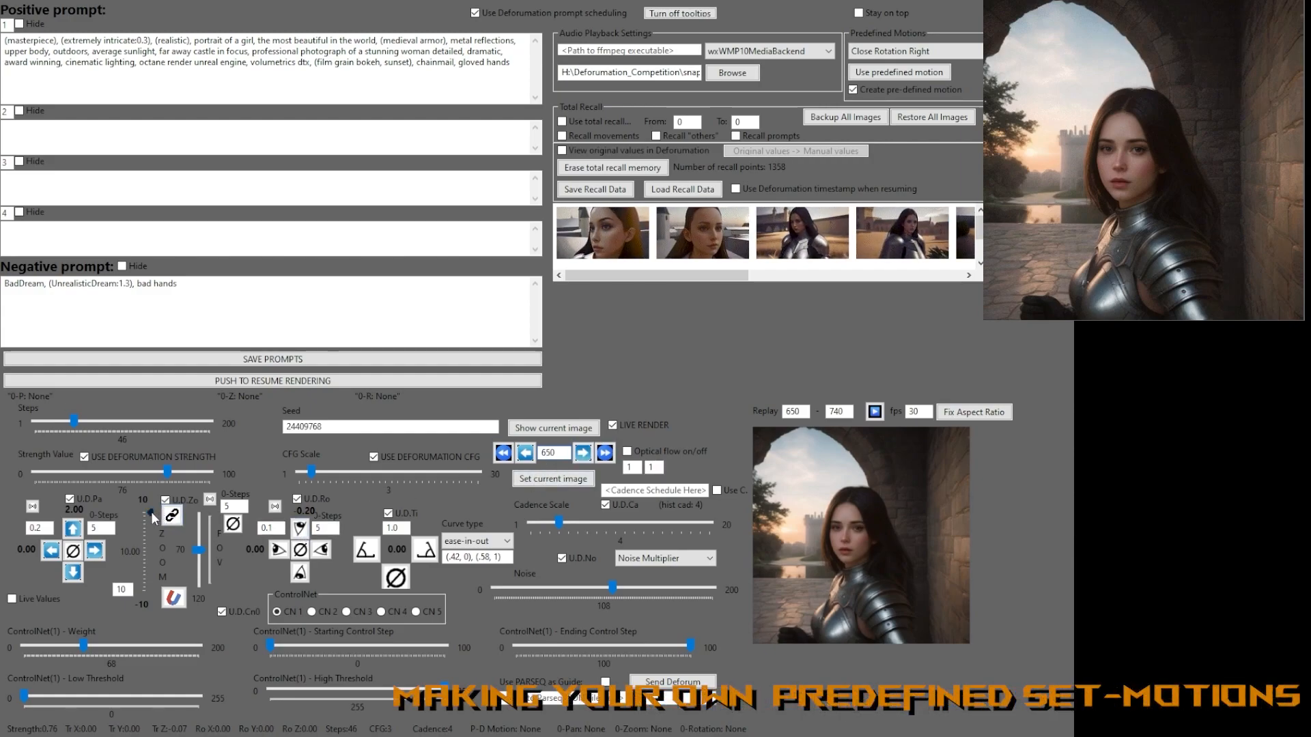
left_click_drag(150, 510, 149, 519)
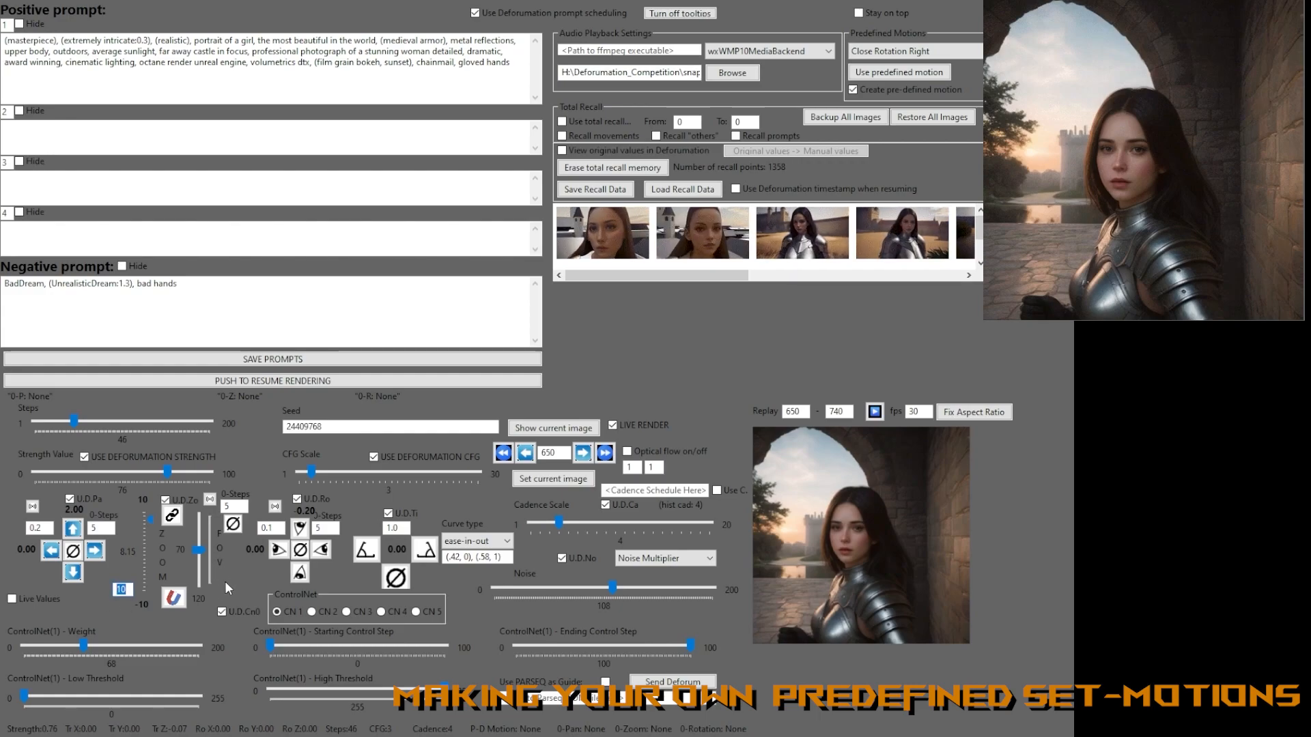
type("1")
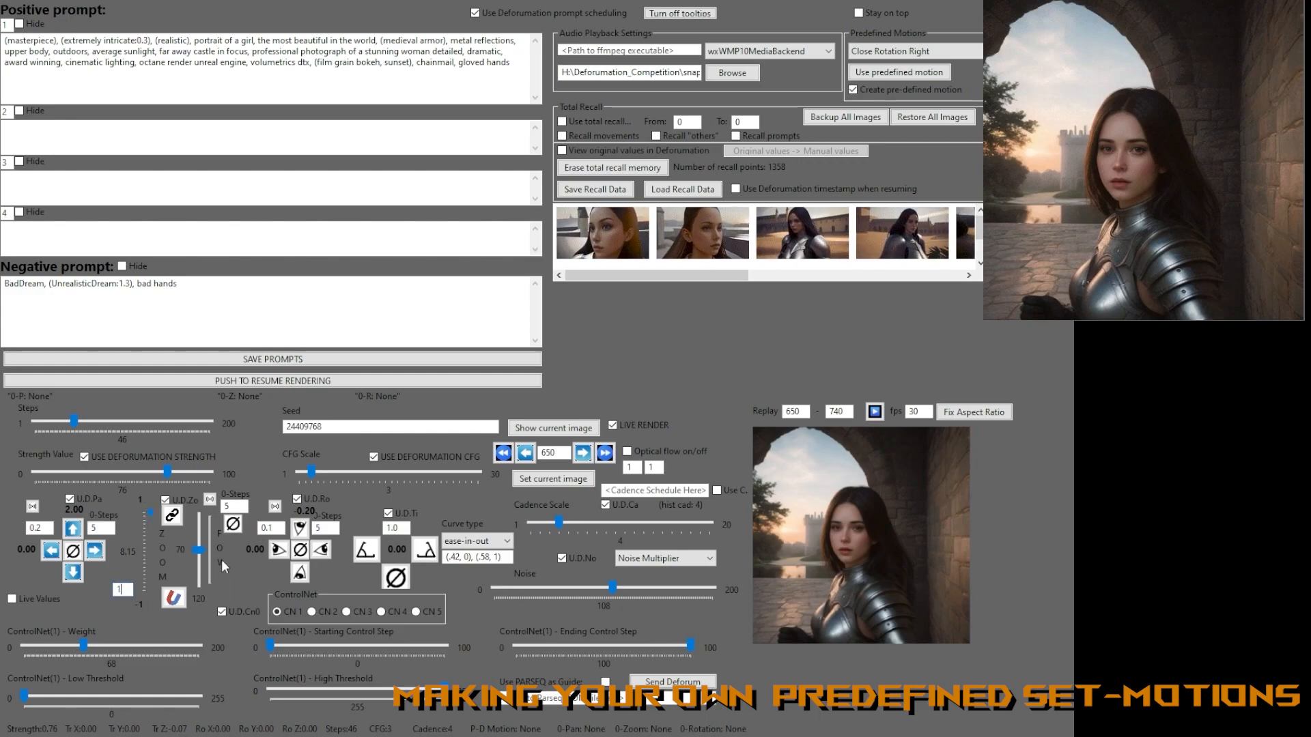
left_click_drag(147, 514, 157, 493)
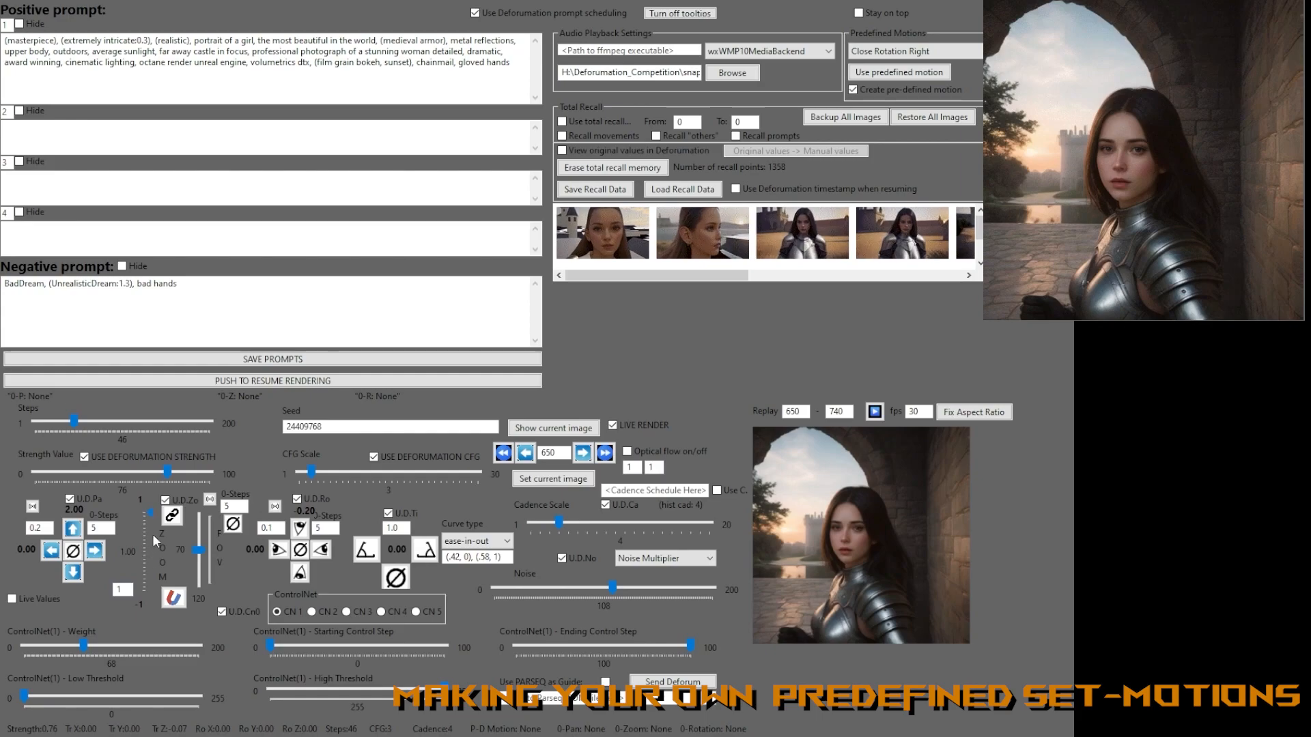
Set frame 650 as the current image and resume rendering.
left_click(556, 479)
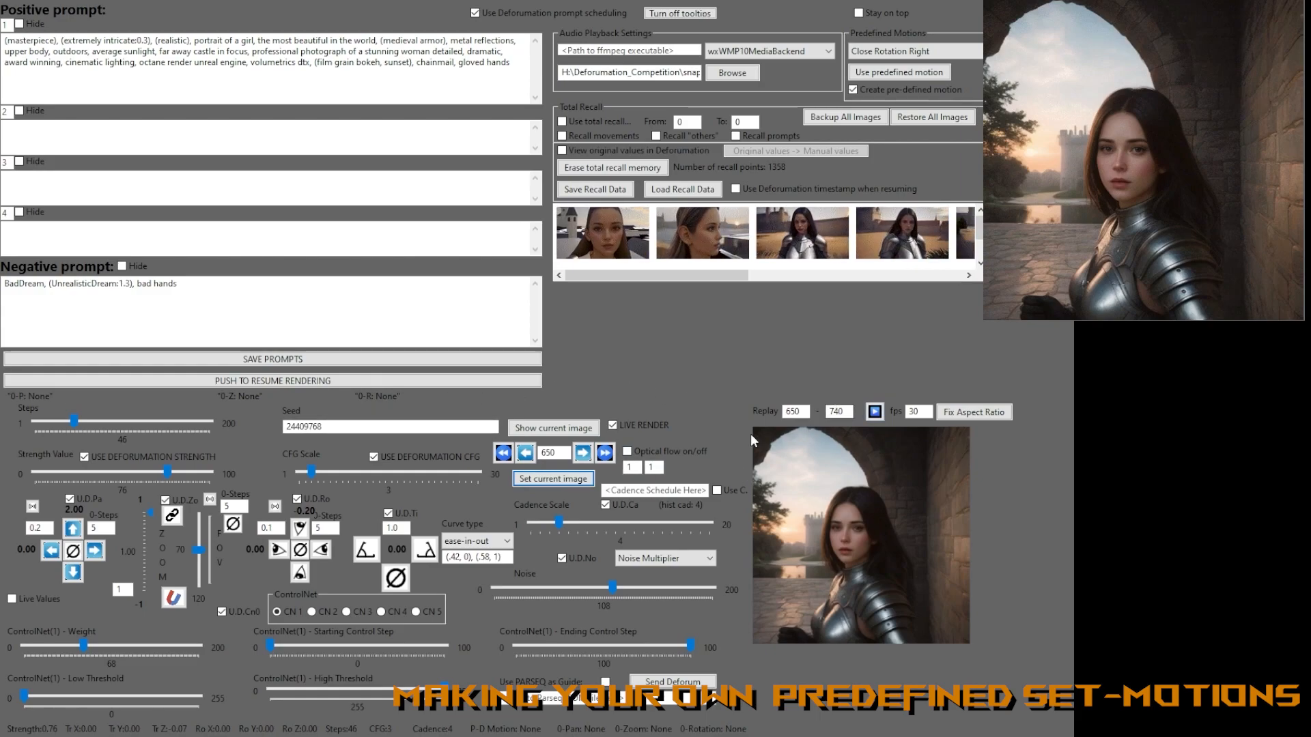
left_click(257, 379)
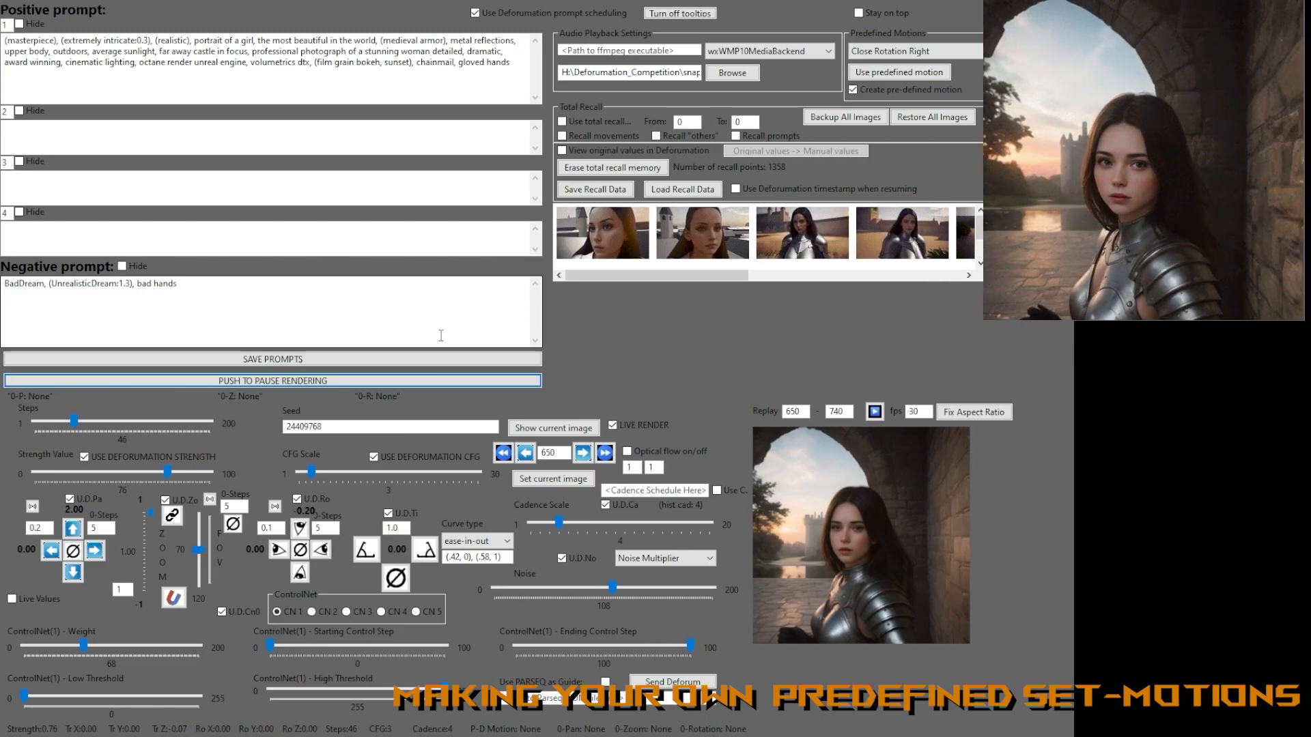
Enter "(view top of head)" as the second positive prompt and save the prompts.
left_click(108, 141)
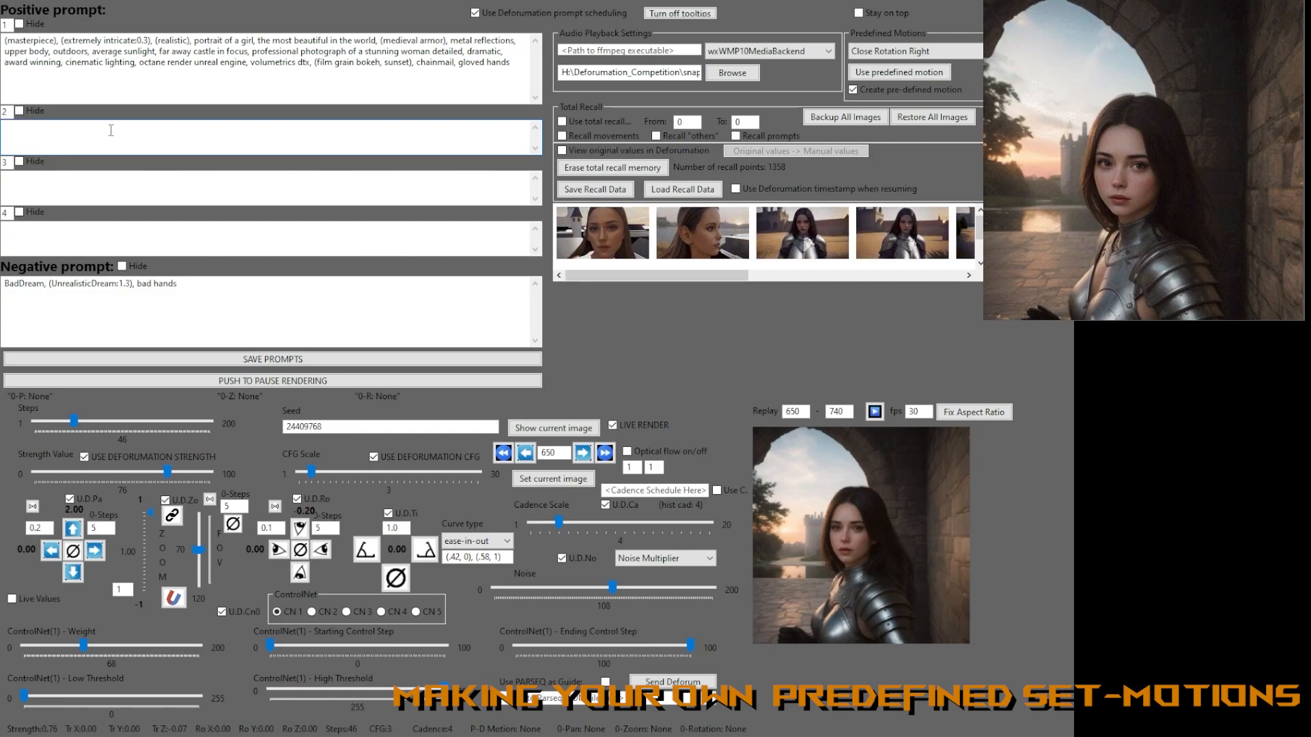
type("(")
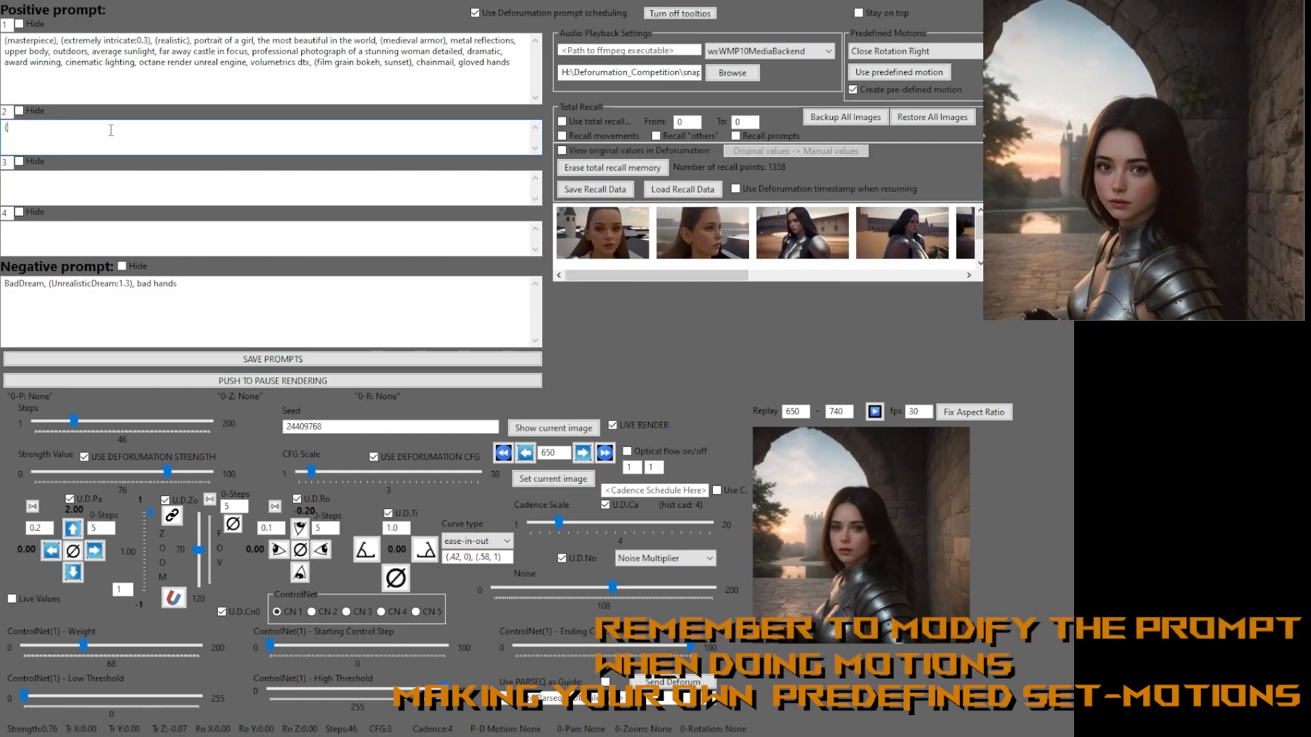
type("view top of head")
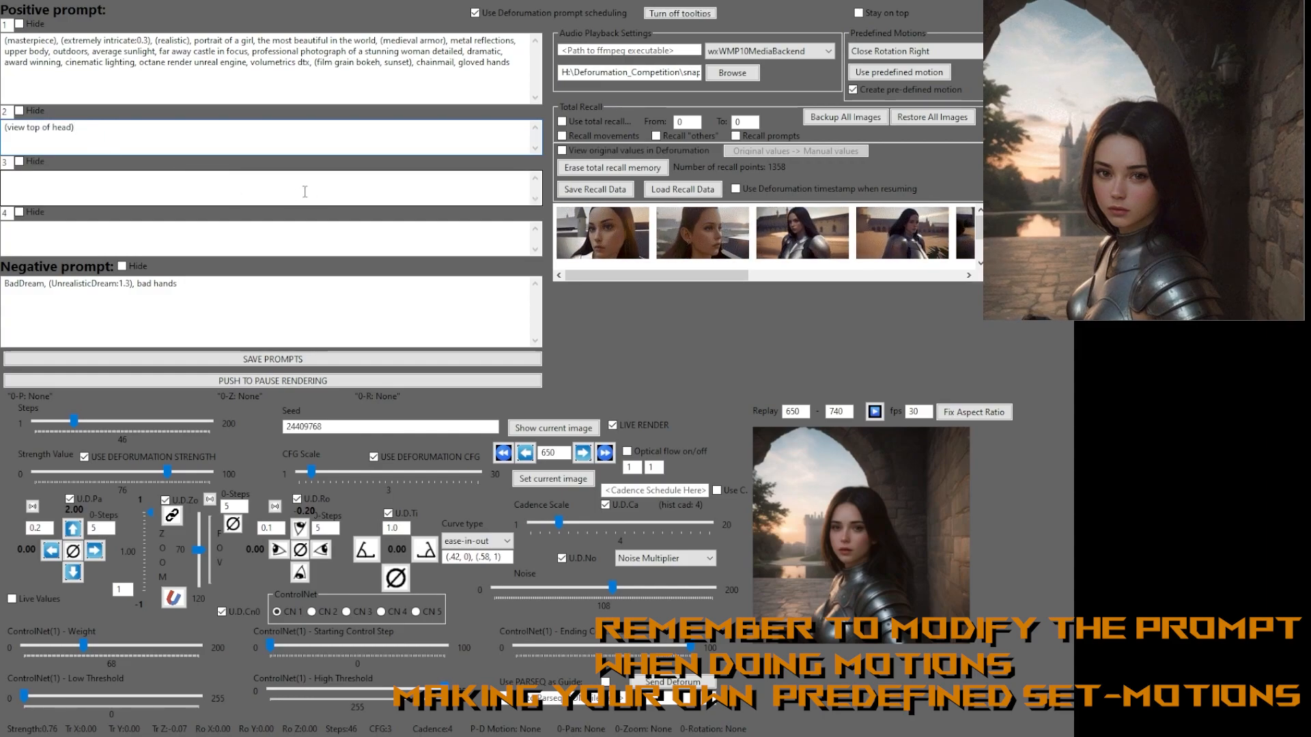
left_click(274, 359)
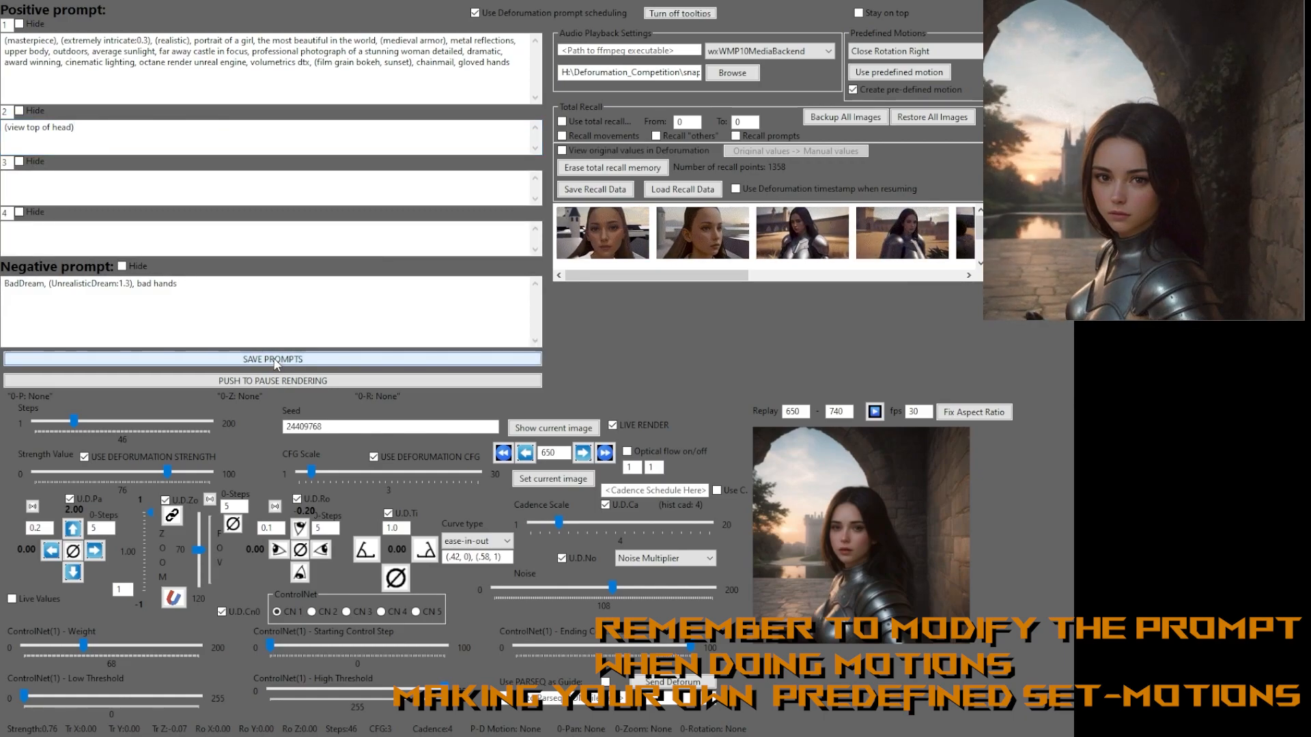
Enable Live Values and temporarily view the original values in Deforumation to check the values used for rendering.
left_click(27, 601)
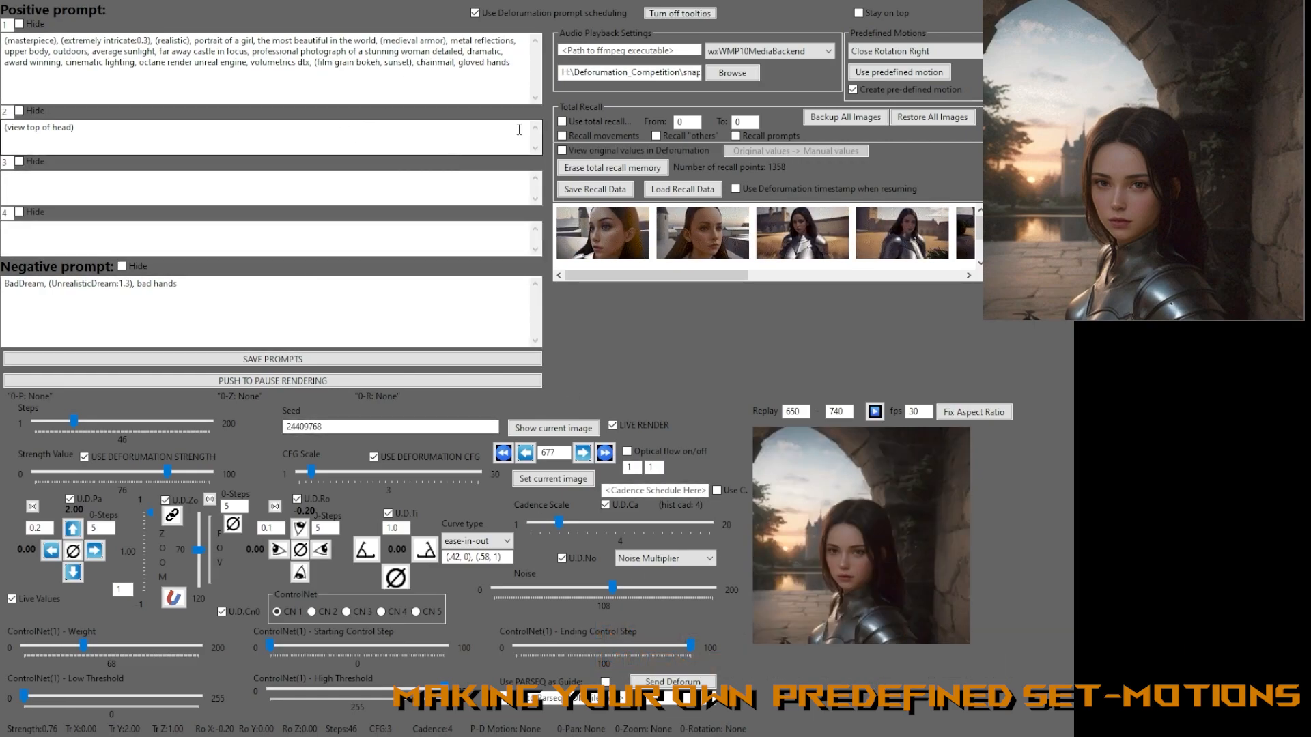
left_click(581, 147)
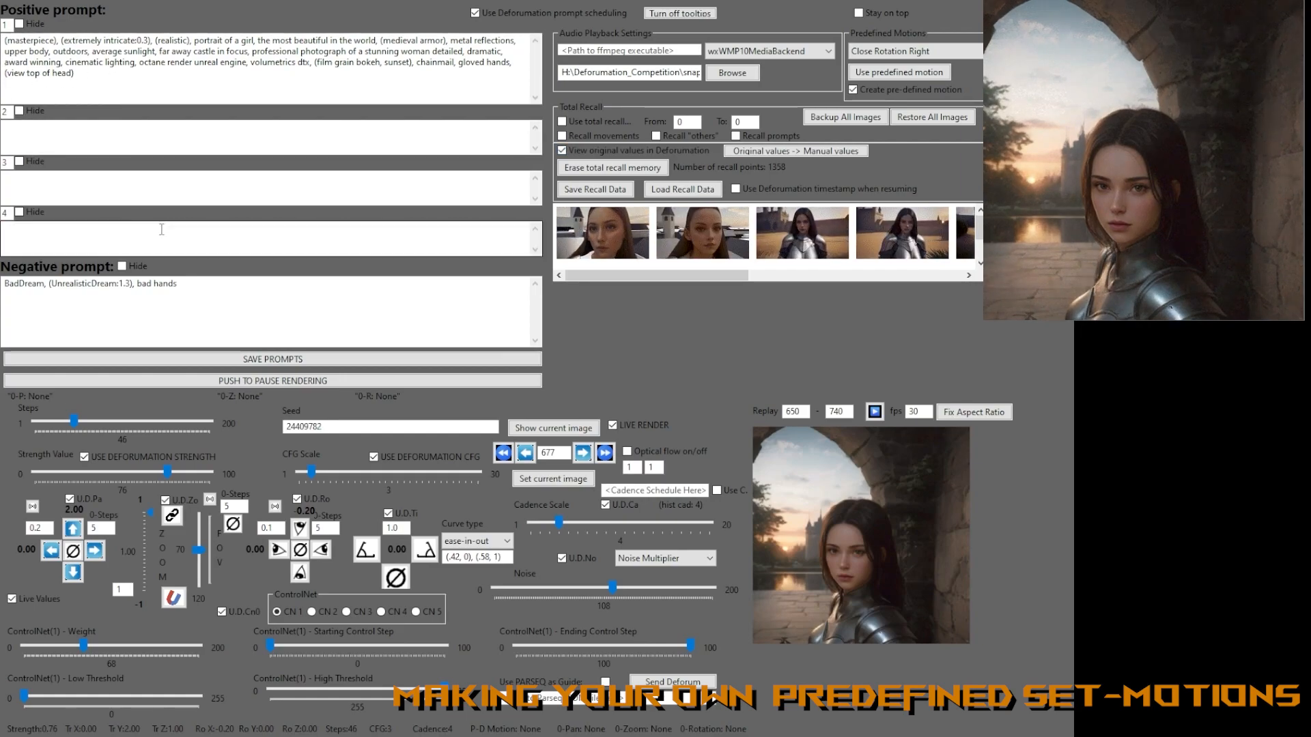
left_click(563, 151)
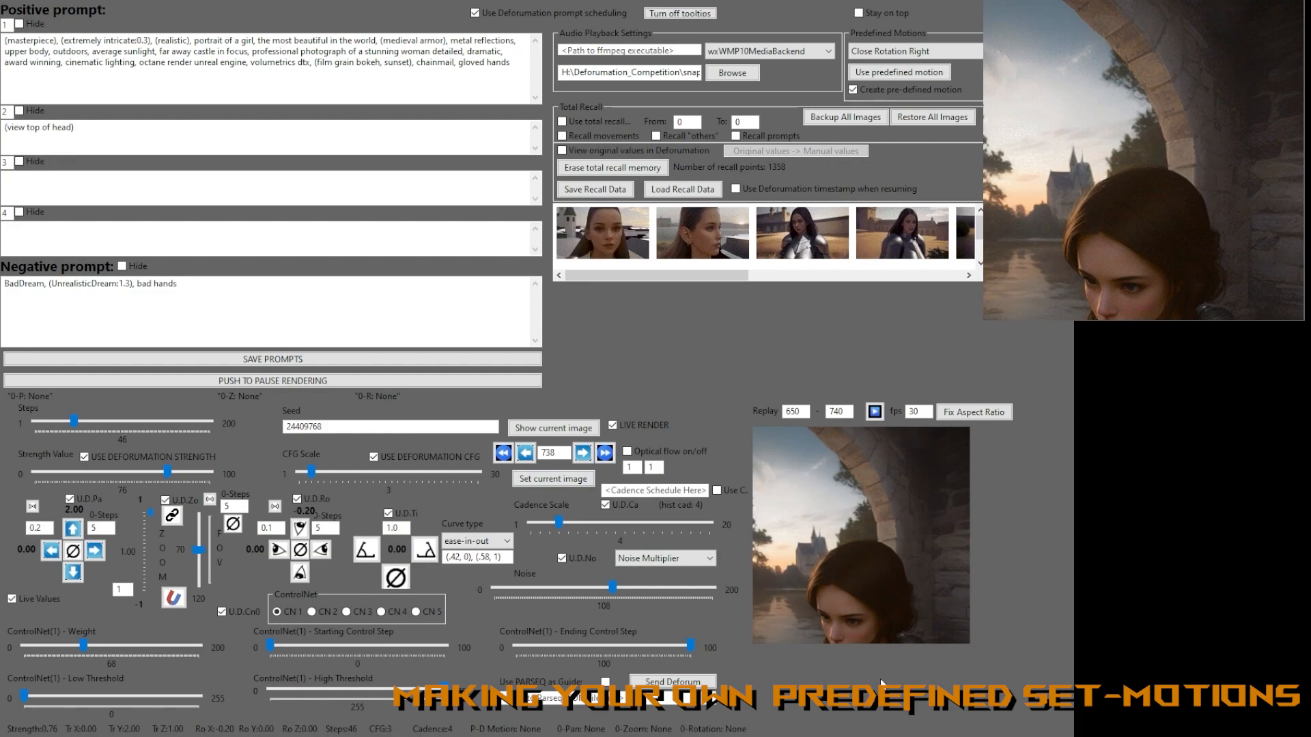
Pause rendering and replay frames 650 to 740 with pre-defined motion creation turned off.
left_click(278, 380)
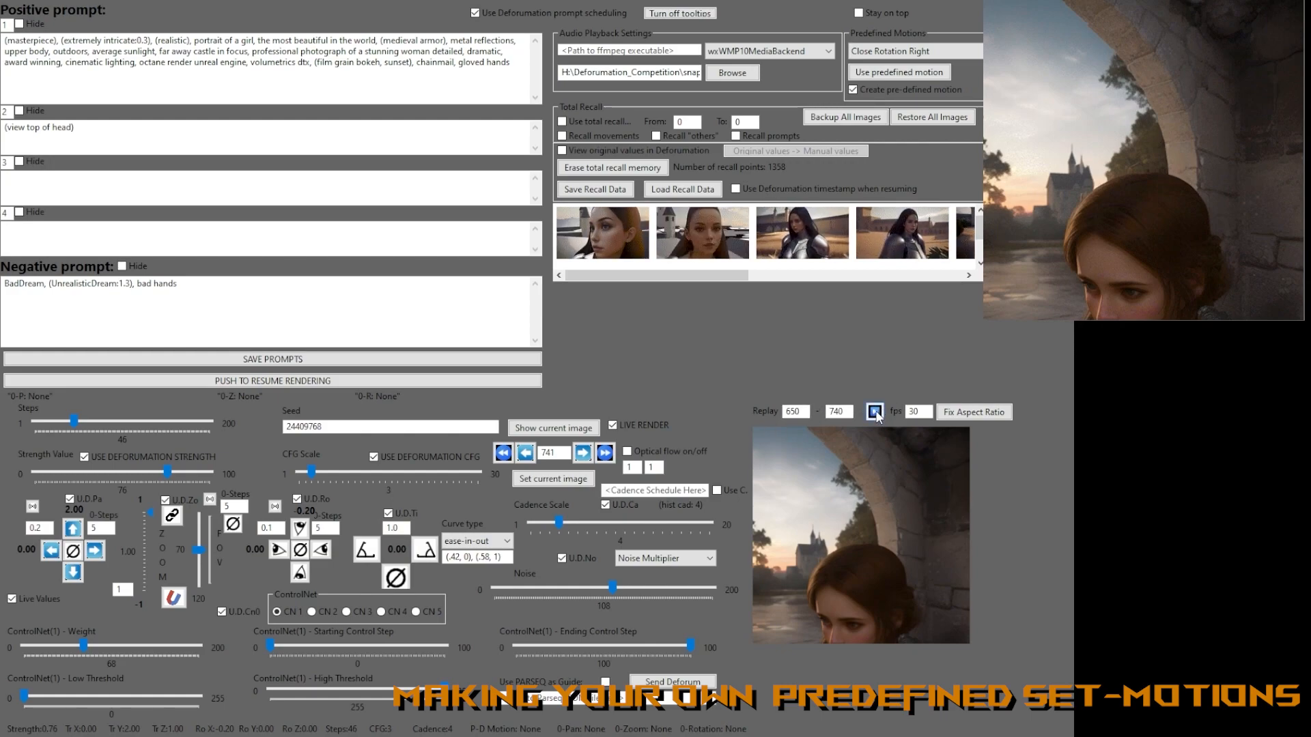
left_click(869, 89)
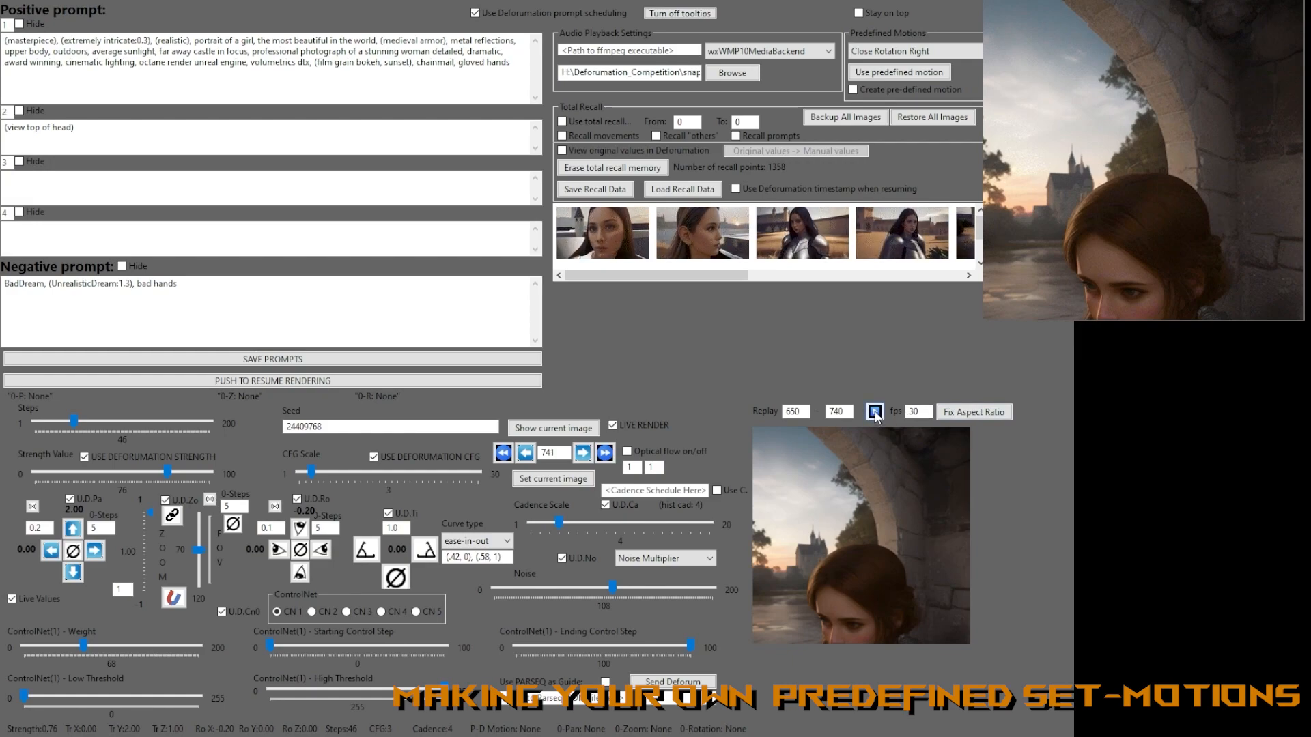
left_click(875, 411)
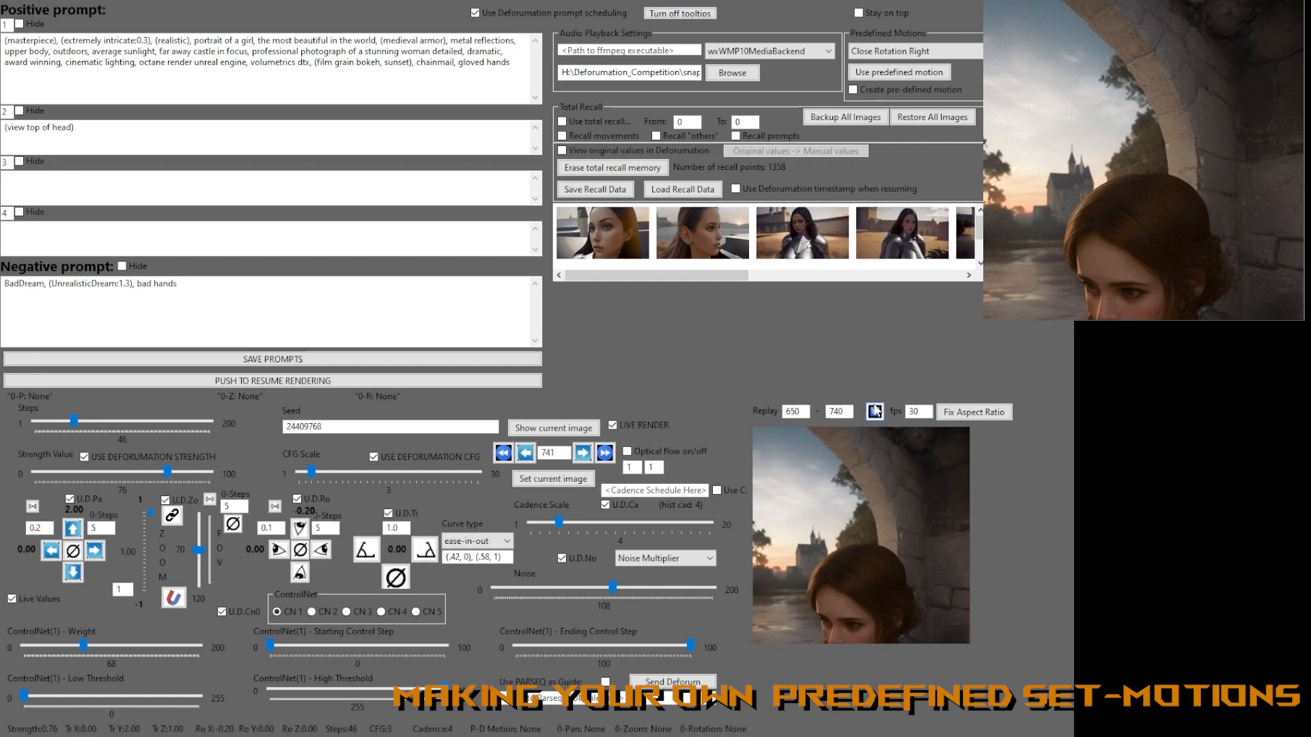
left_click(875, 412)
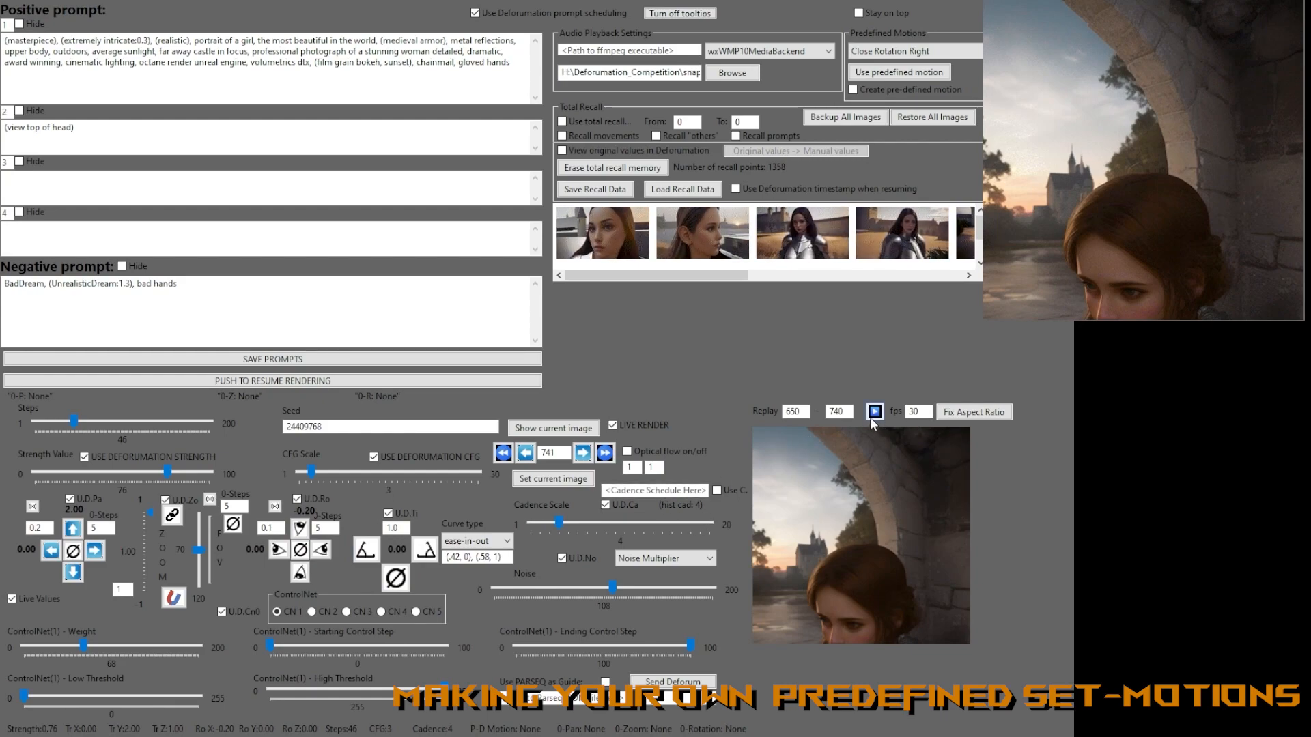
Turn on pre-defined motion creation and create a motion from frames 650 to 740 named "Rotating upwards over head".
left_click(872, 87)
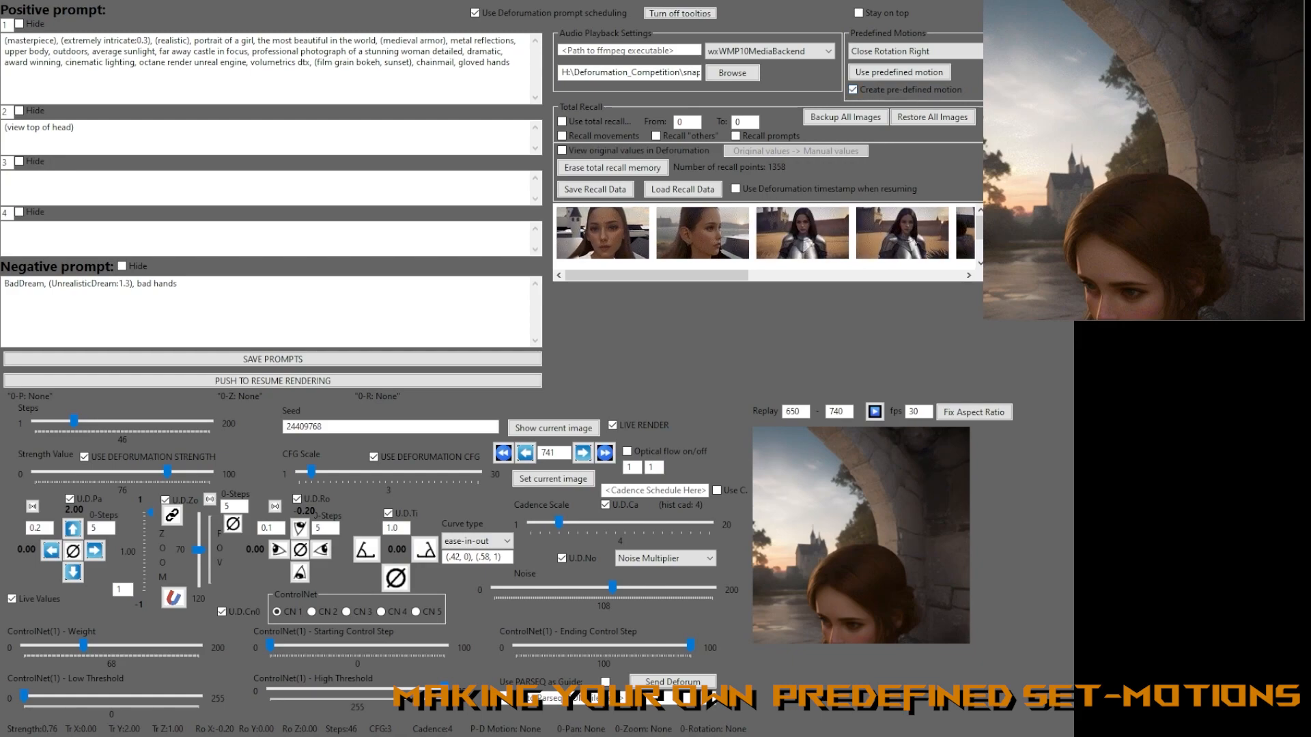
mouse_move(698, 277)
left_mouse_down()
mouse_move(912, 276)
mouse_move(686, 282)
left_mouse_up()
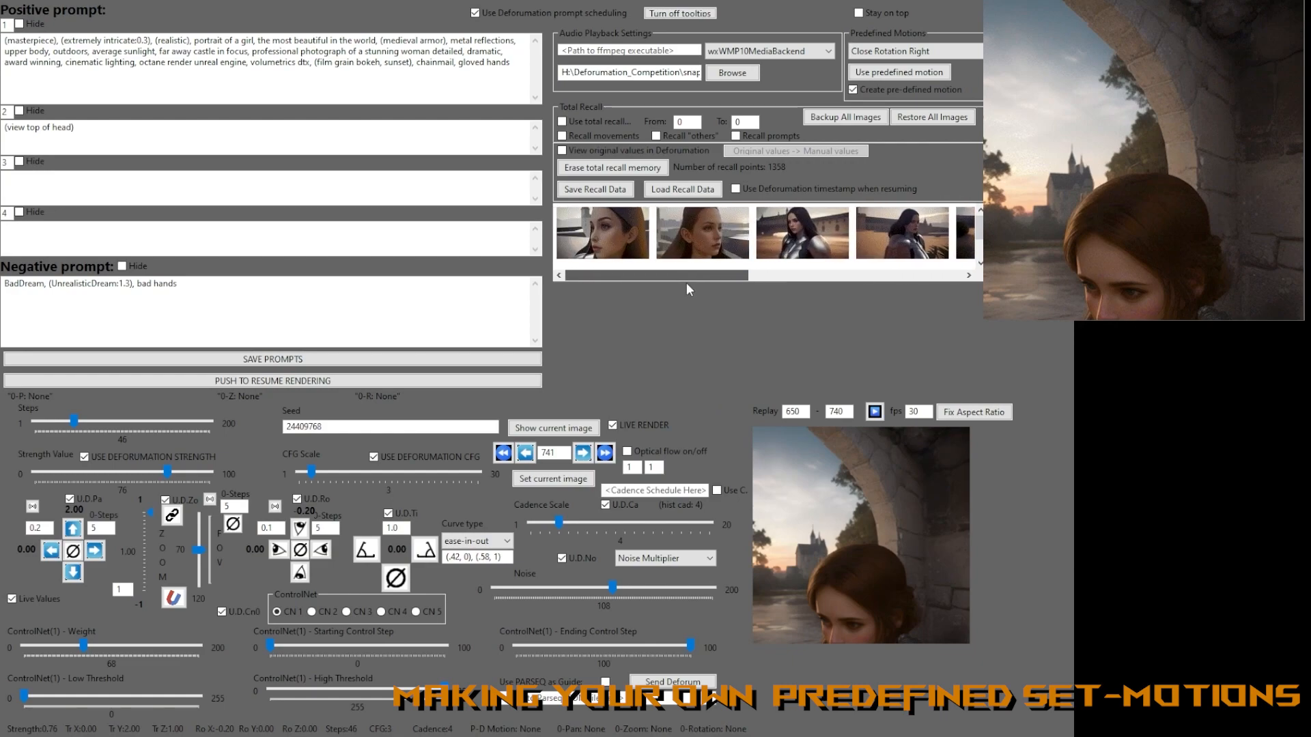
left_click(875, 412)
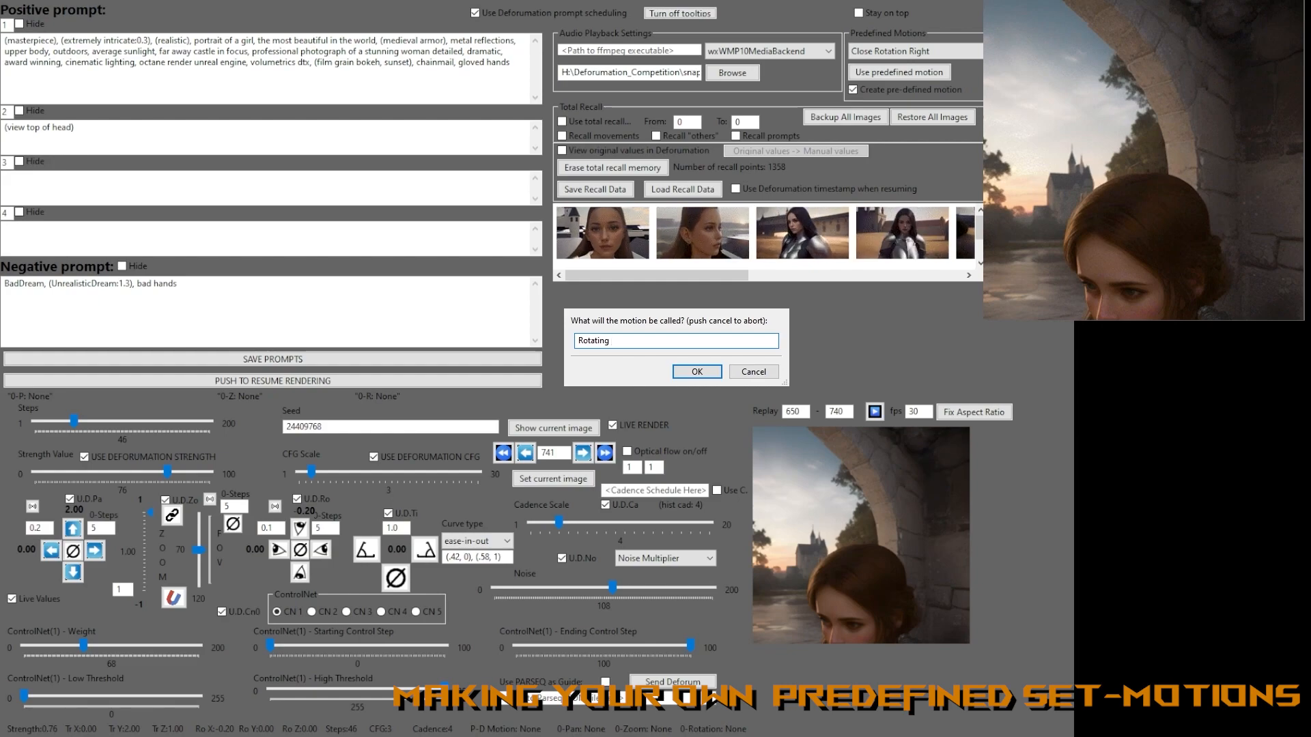
type("up")
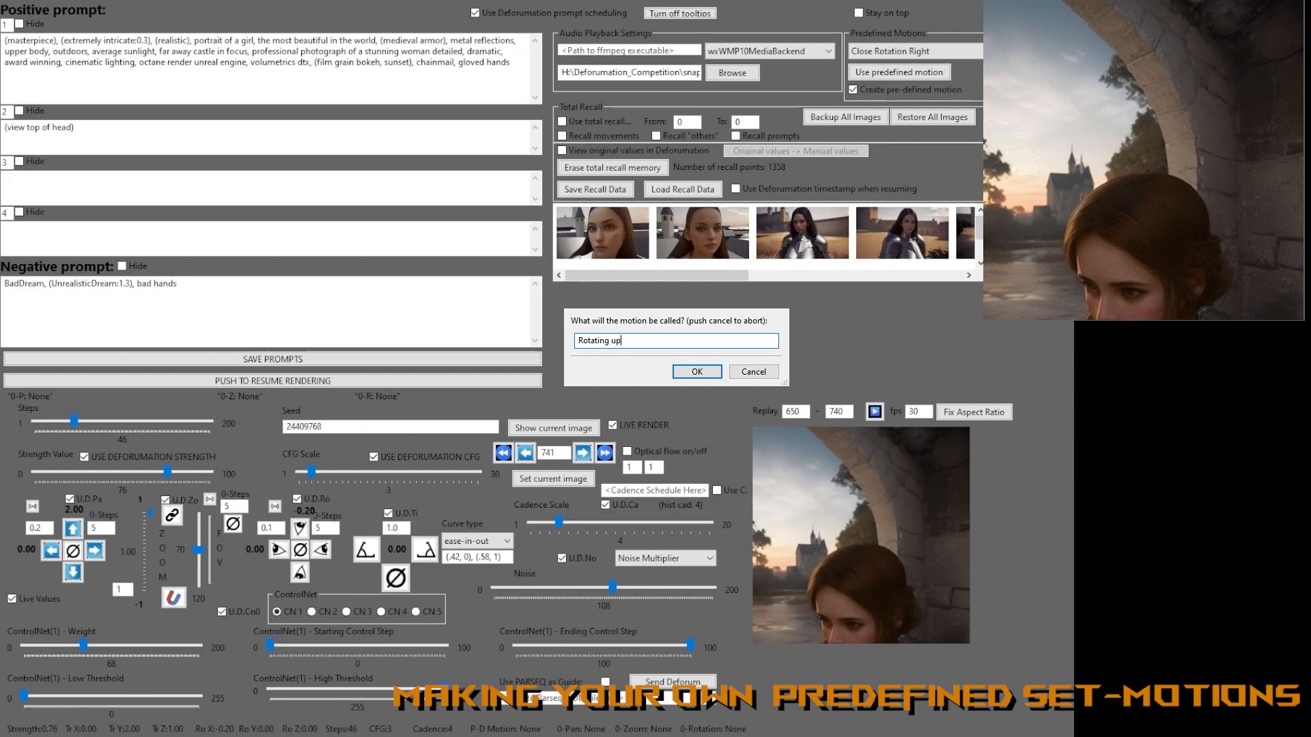
type("wards")
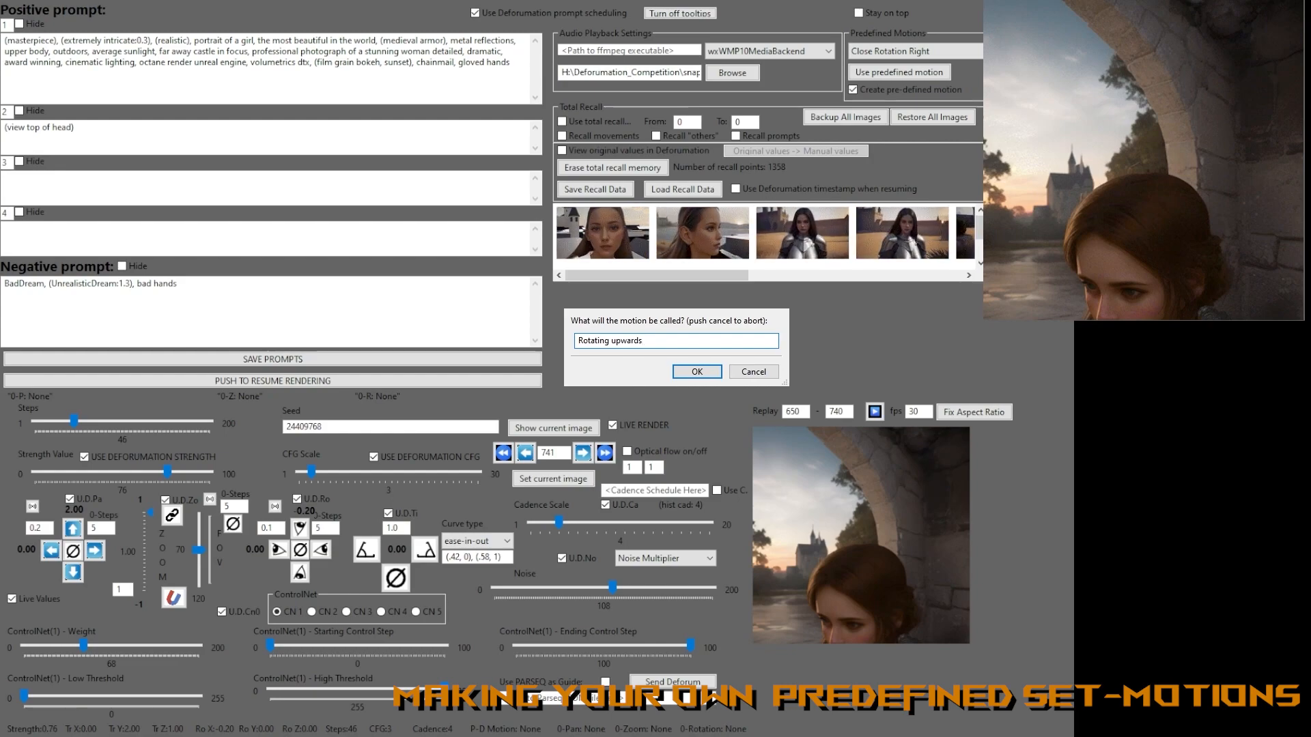
type(" over hea")
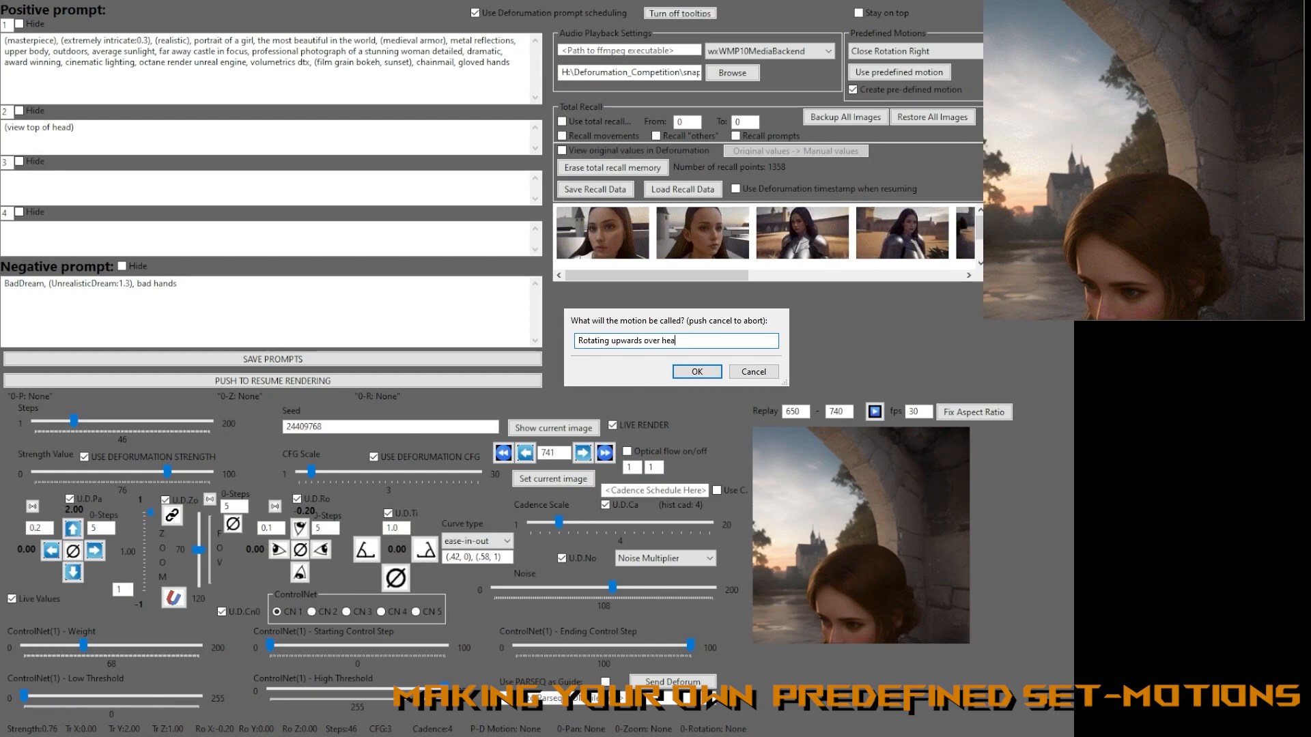
type("d")
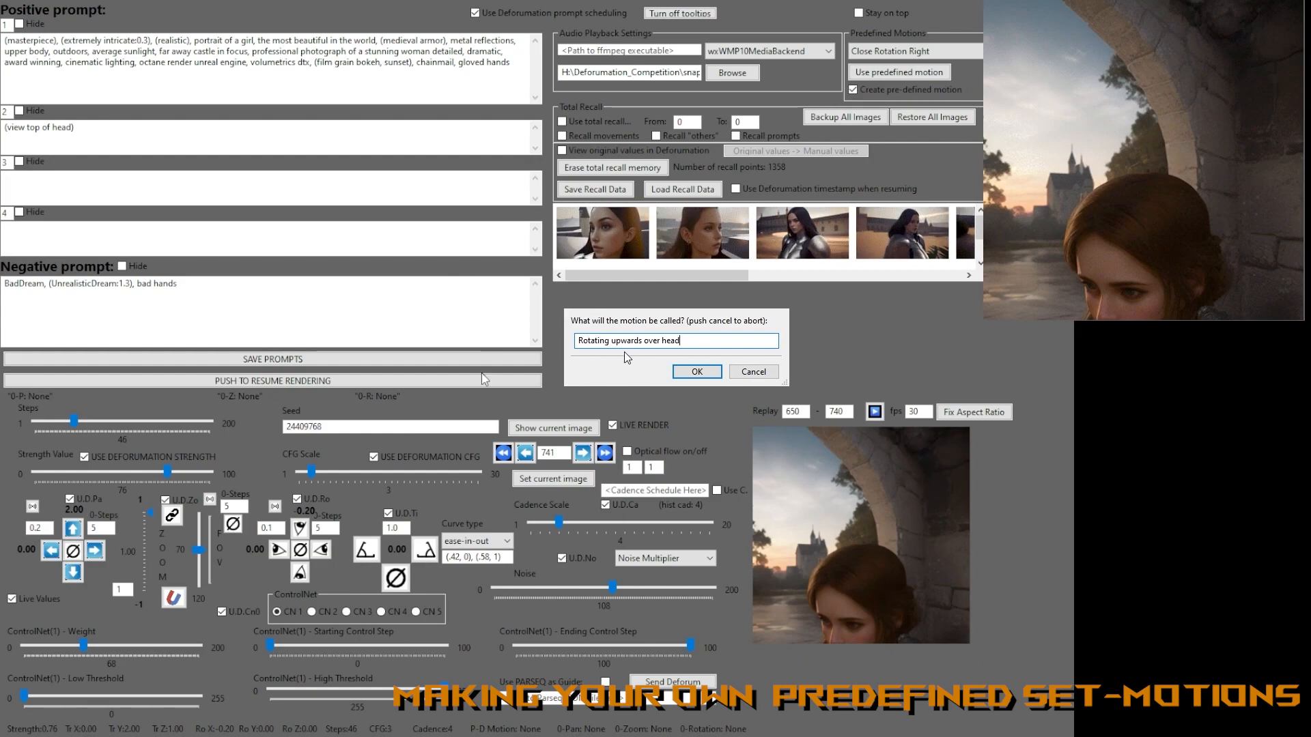
left_click(698, 373)
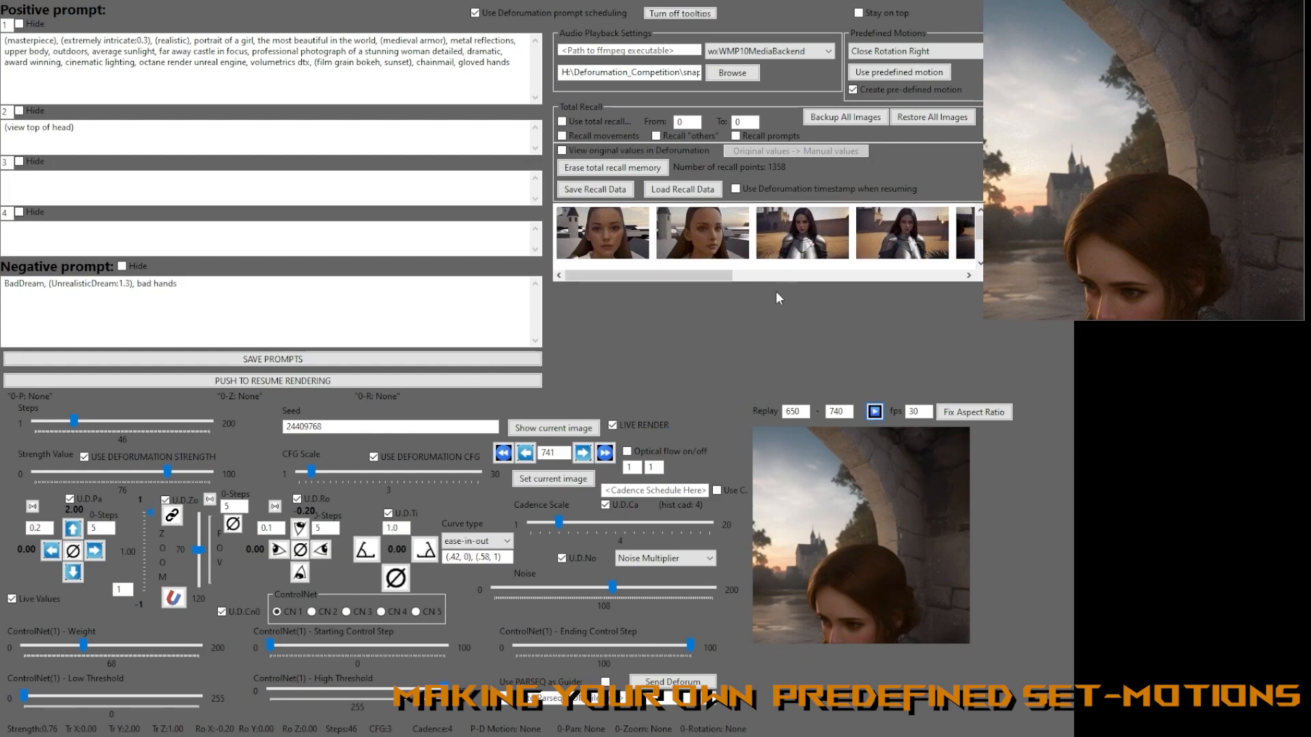
Turn off Live Values and reset the panning, zoom and rotation values to 0.00.
left_click_drag(628, 276, 937, 318)
mouse_move(980, 224)
left_mouse_down()
mouse_move(972, 258)
mouse_move(969, 247)
left_mouse_up()
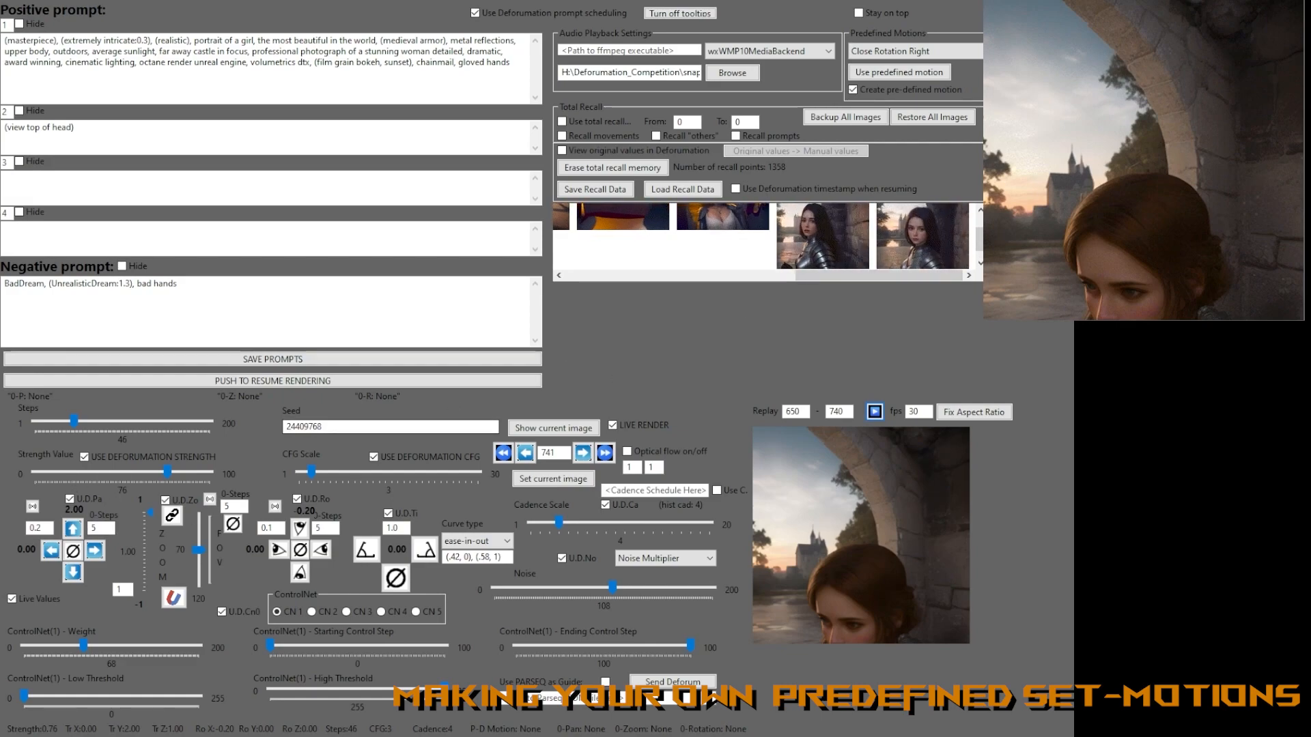
left_click(13, 599)
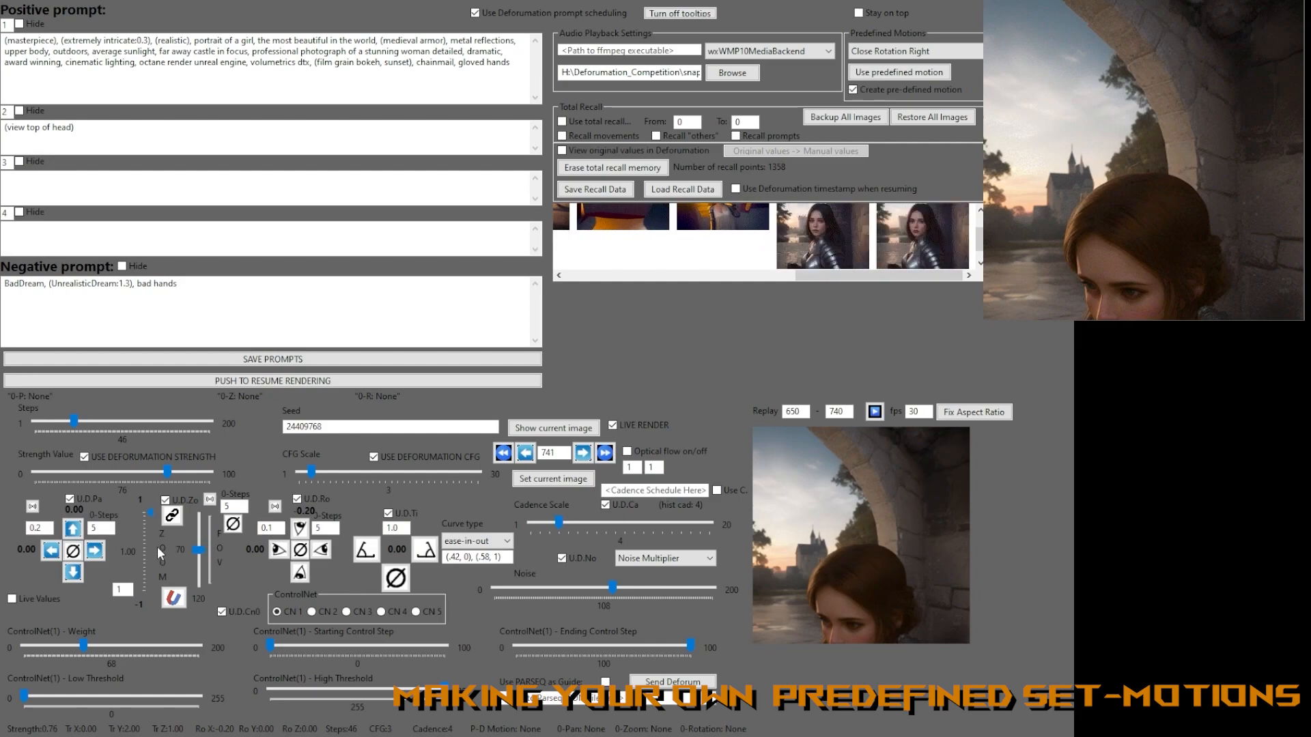
left_click(232, 525)
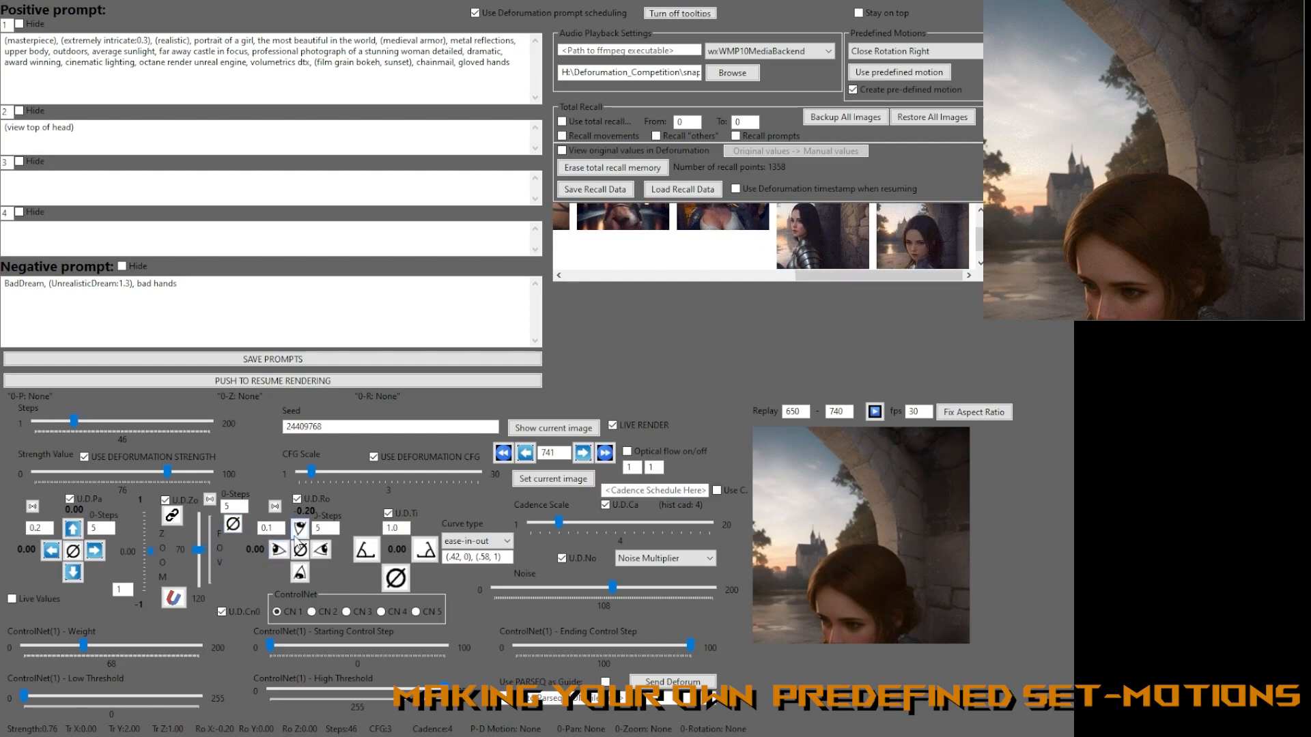
left_click(300, 550)
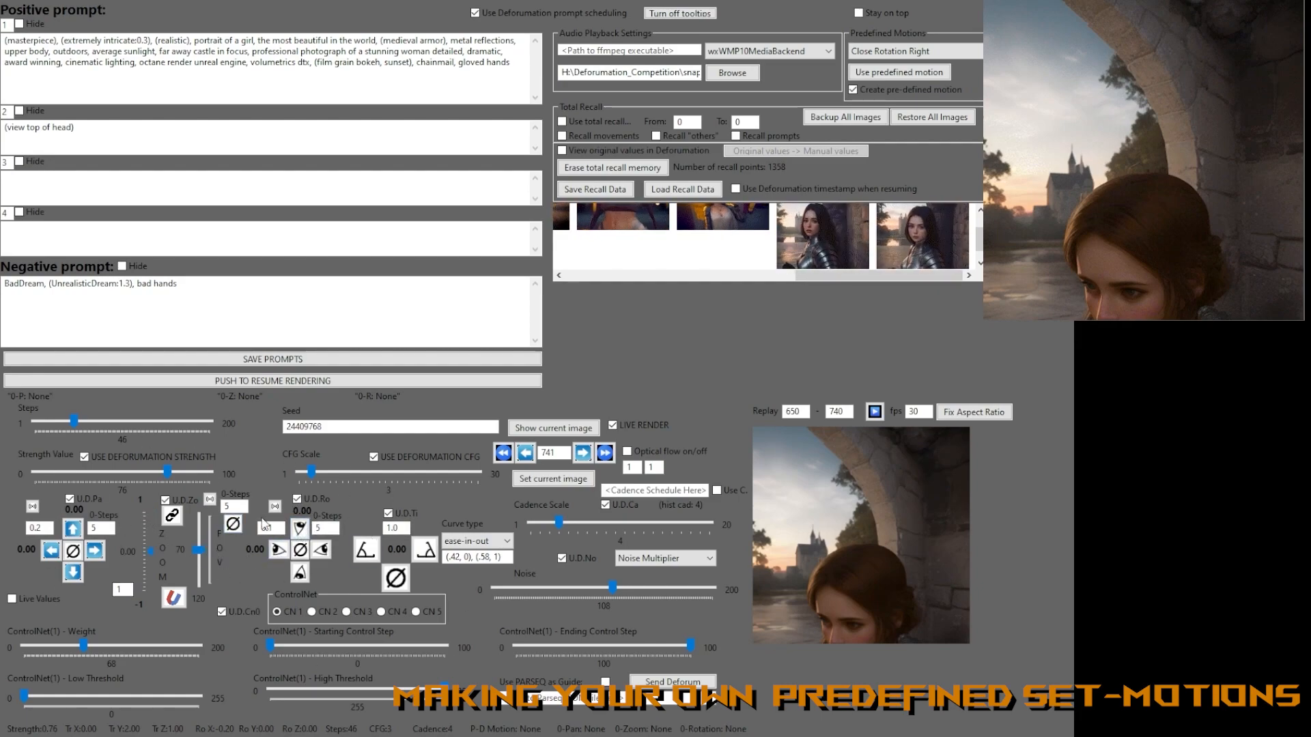
Apply the newly created upward rotation motion from the last thumbnail in the motion gallery.
left_click(925, 235)
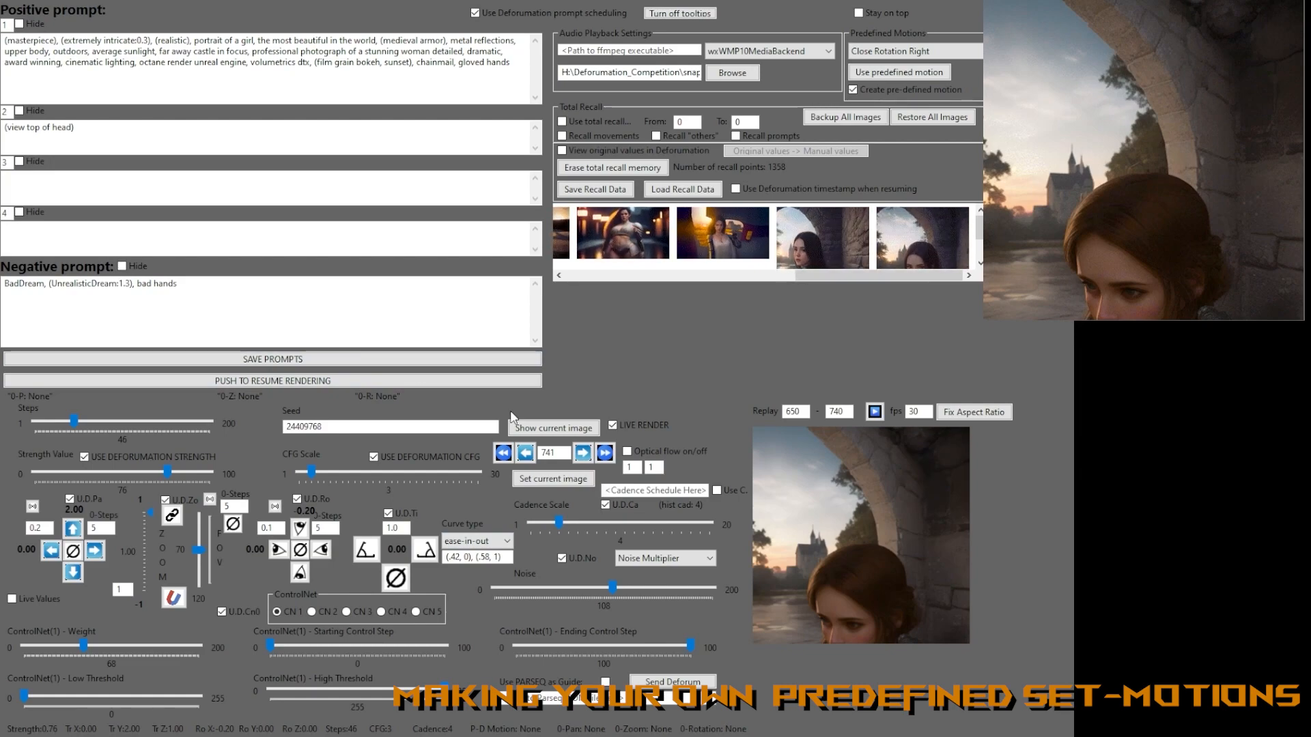
scroll(918, 239, "down", 3)
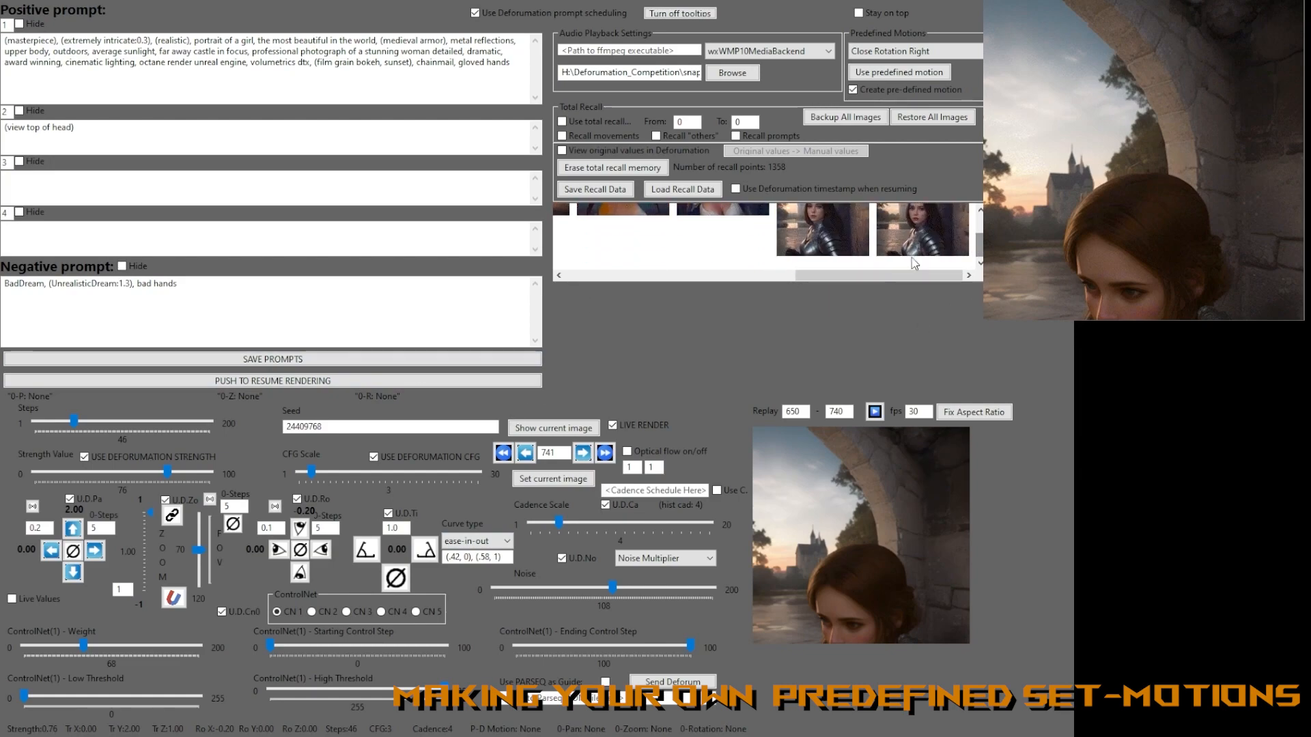
mouse_move(979, 248)
left_mouse_down()
mouse_move(977, 233)
mouse_move(979, 247)
left_mouse_up()
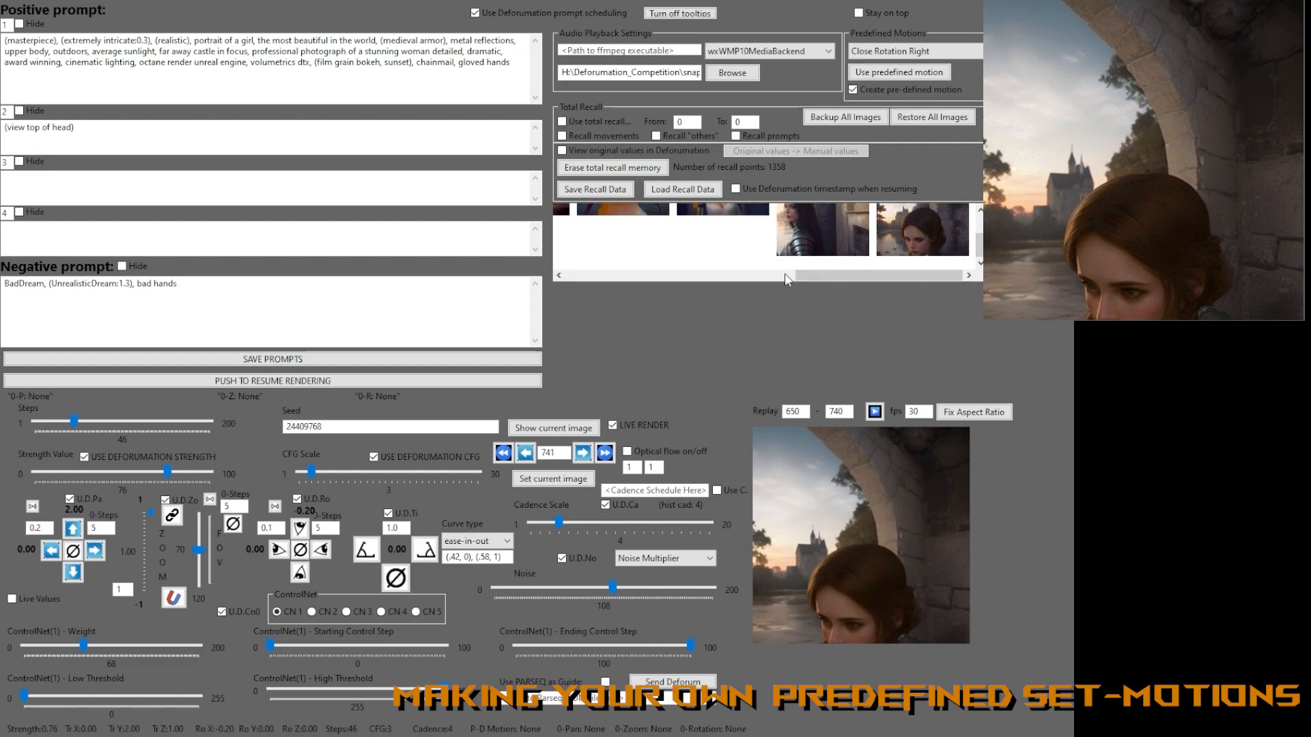
left_click(99, 132)
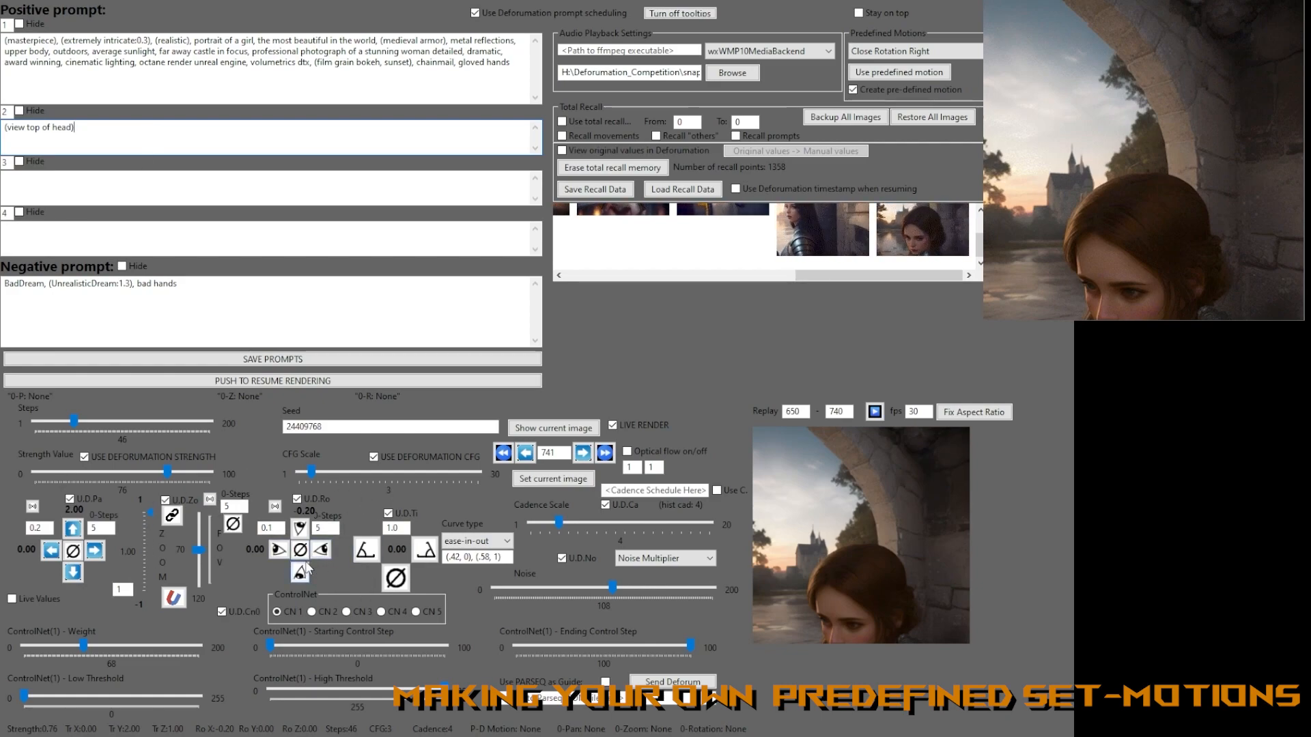
left_click(114, 82)
left_click(101, 143)
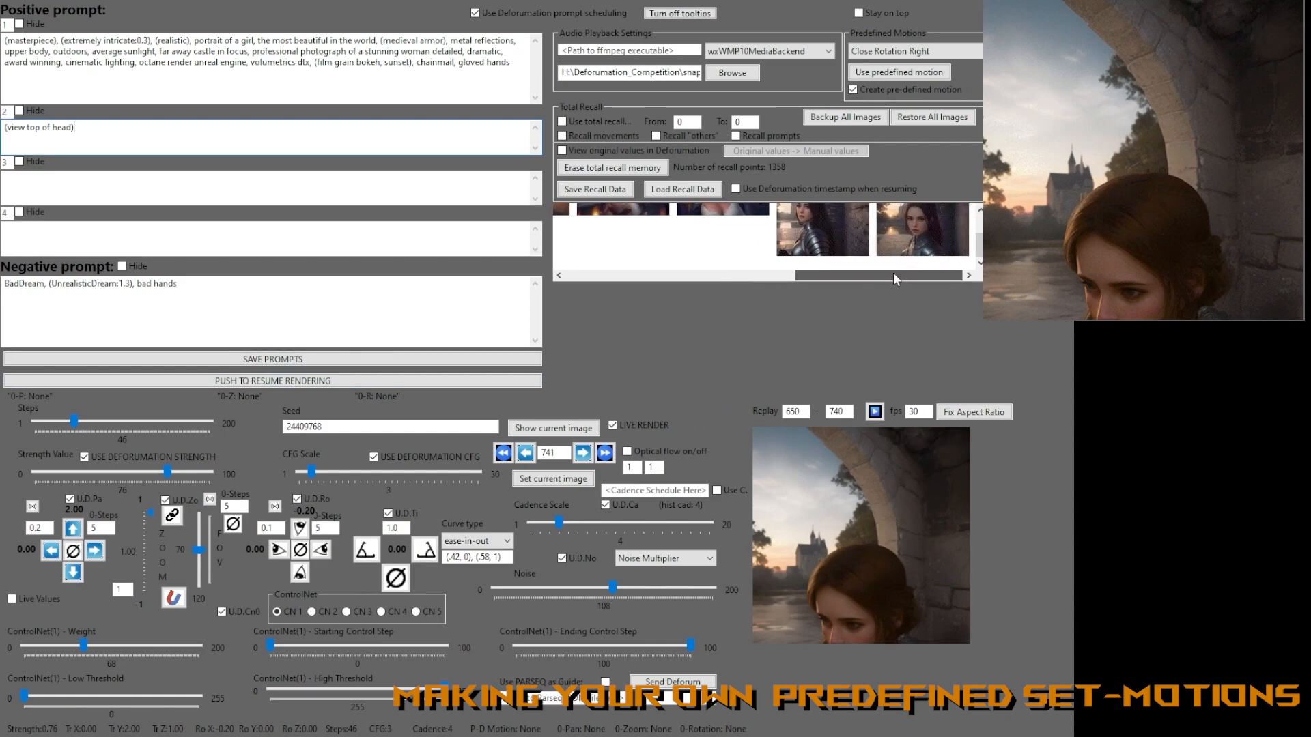
left_click_drag(978, 247, 975, 224)
left_click_drag(893, 273, 936, 276)
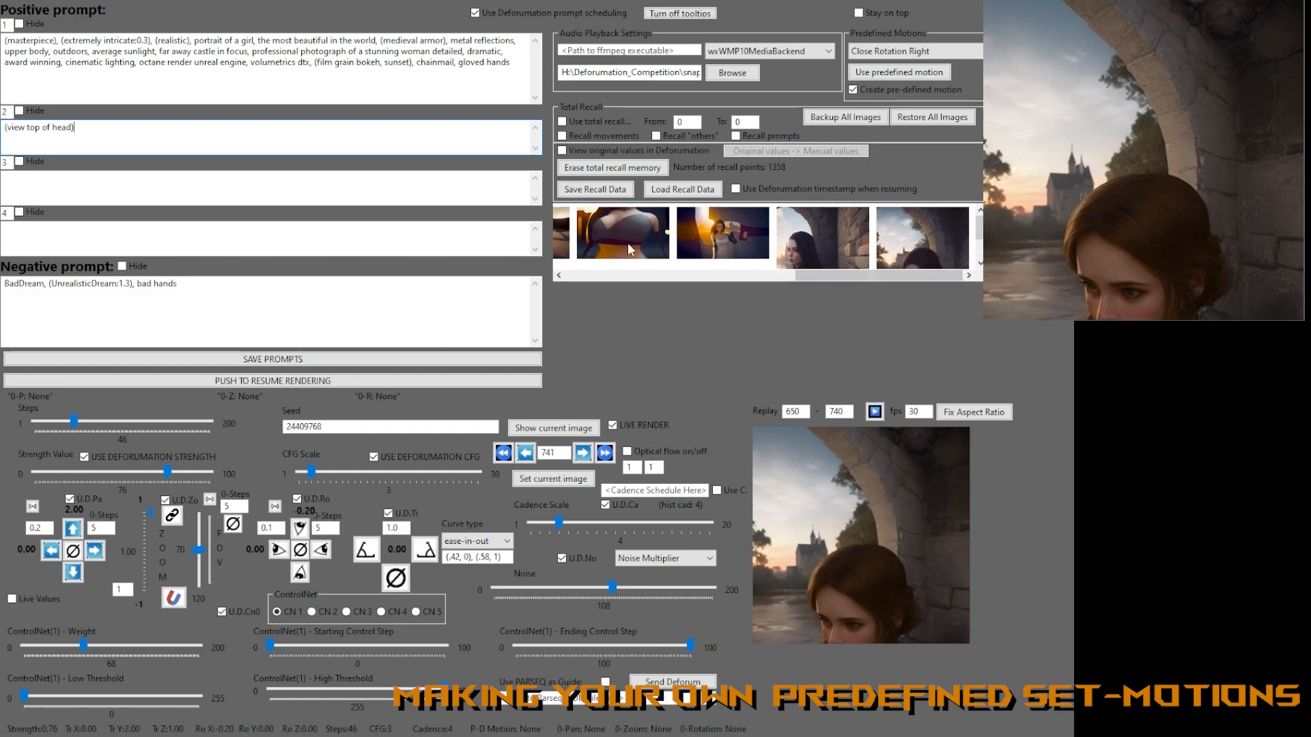
left_click_drag(874, 275, 645, 275)
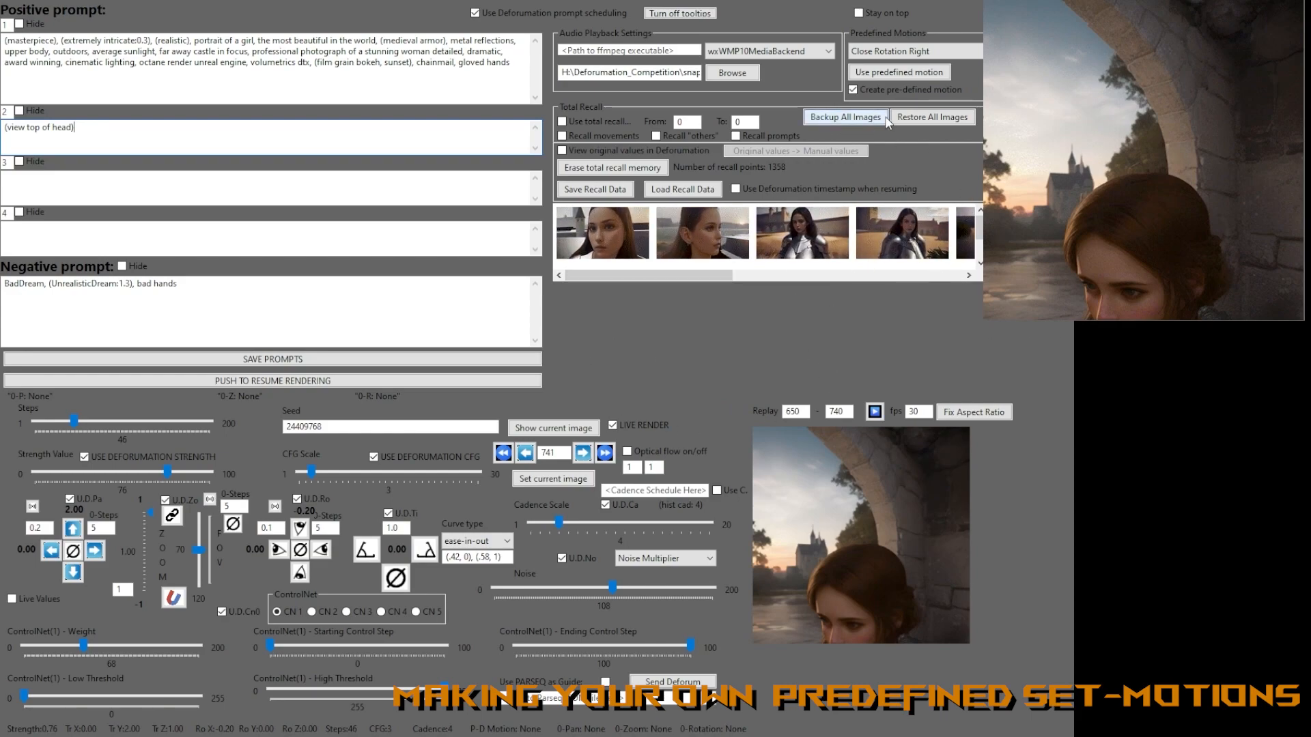
Restore all images from the backup and replay frames 650 to 740 with pre-defined motion creation turned off.
left_click(930, 116)
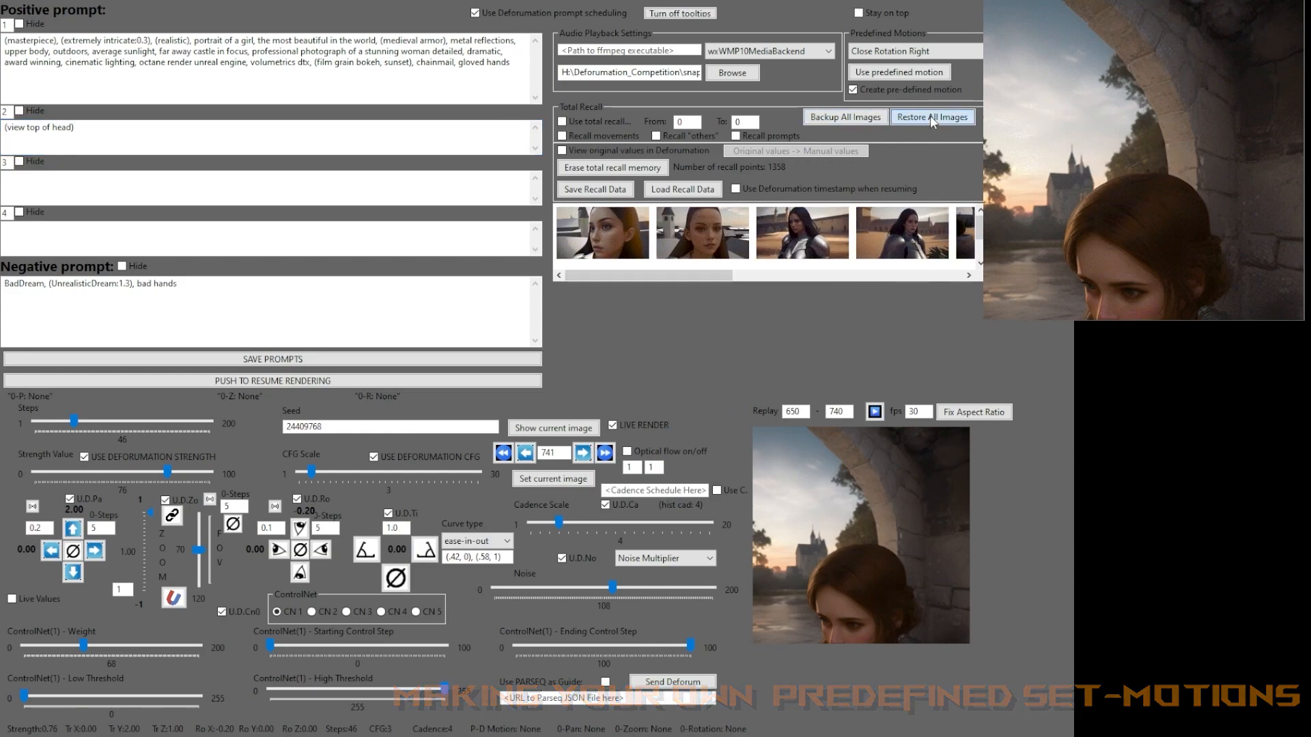
left_click_drag(562, 453, 476, 453)
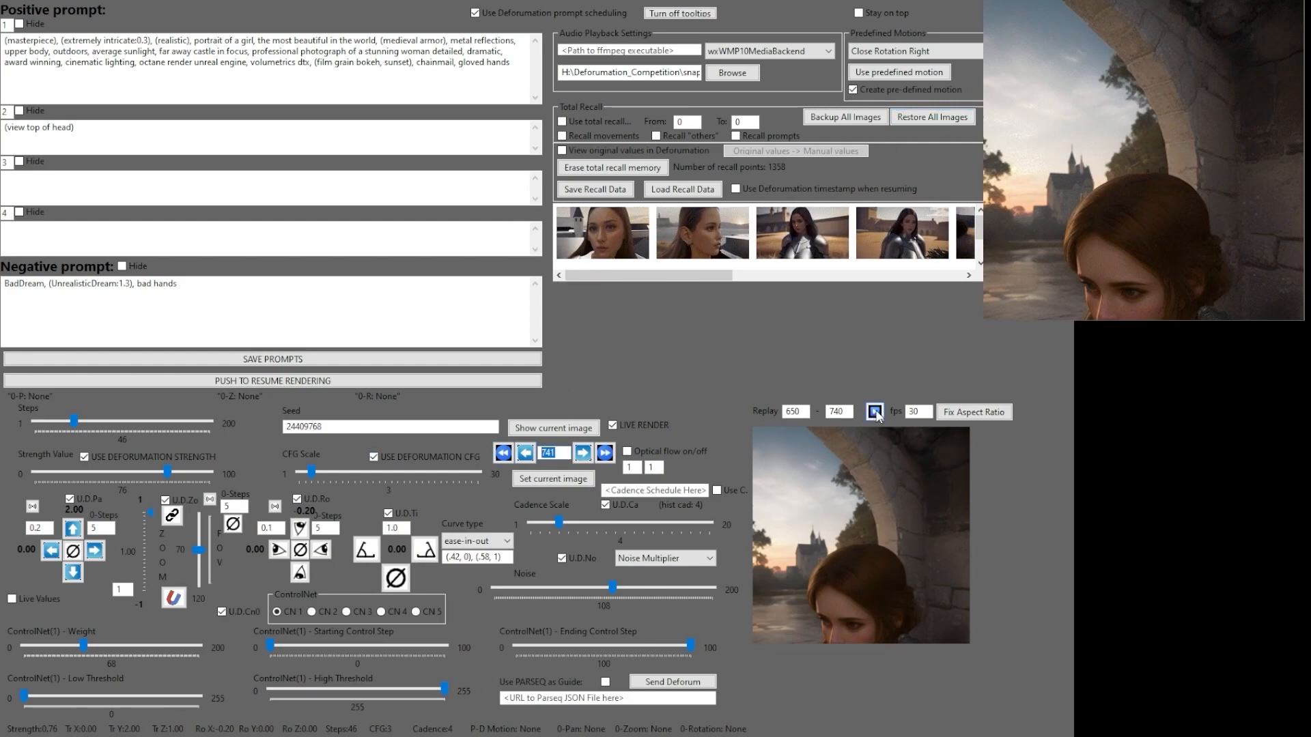
left_click(881, 89)
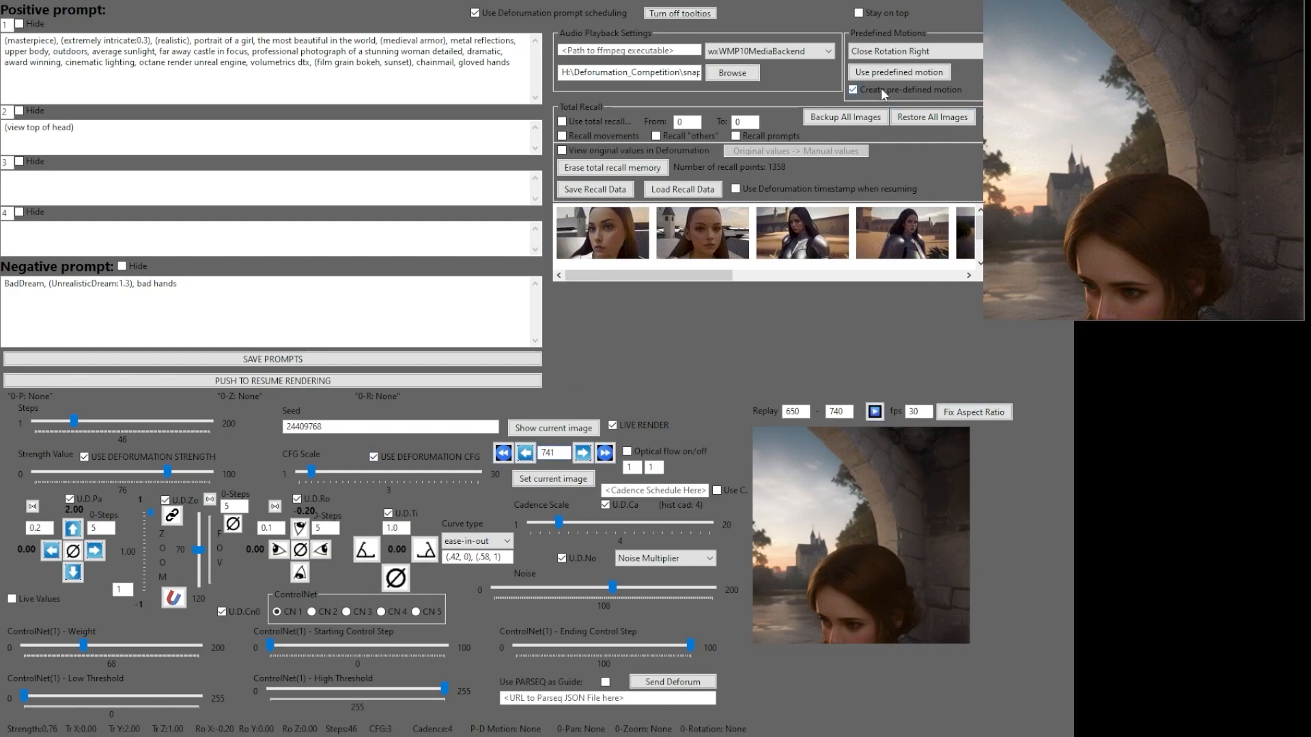
left_click(876, 414)
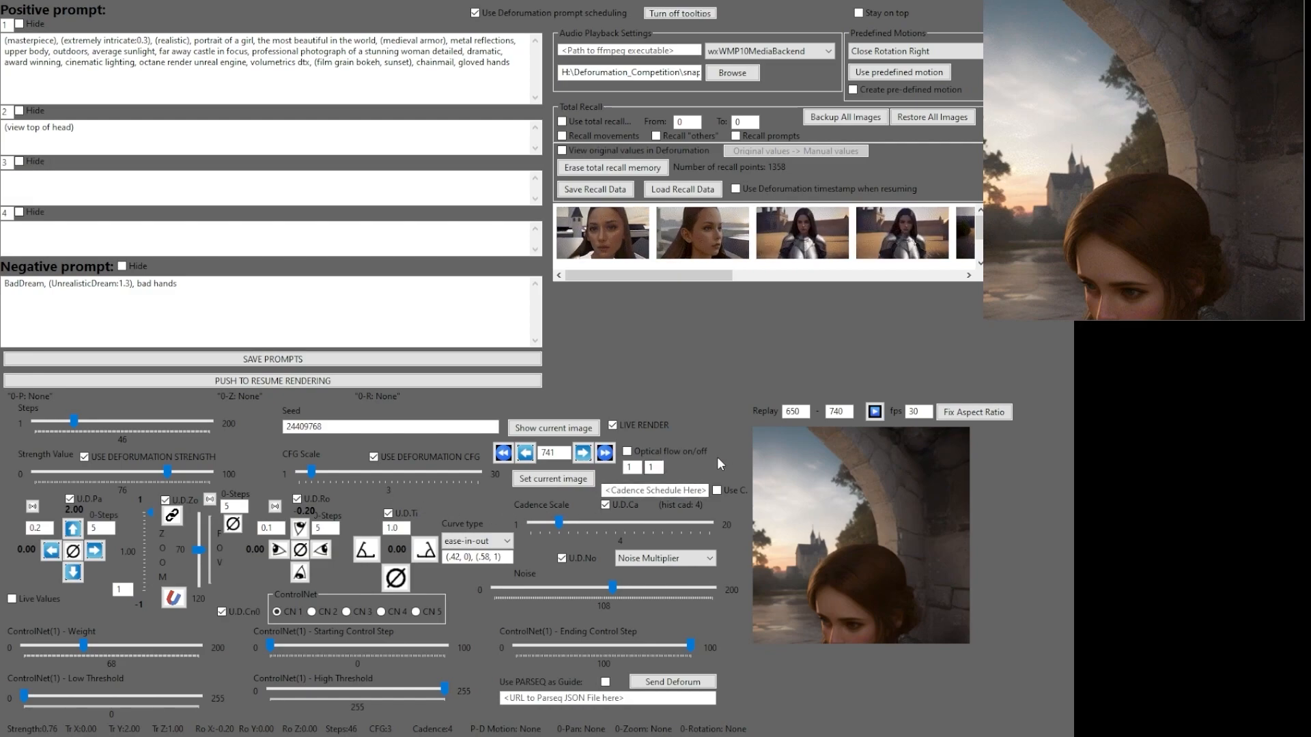
mouse_move(630, 273)
left_mouse_down()
mouse_move(870, 271)
mouse_move(606, 275)
left_mouse_up()
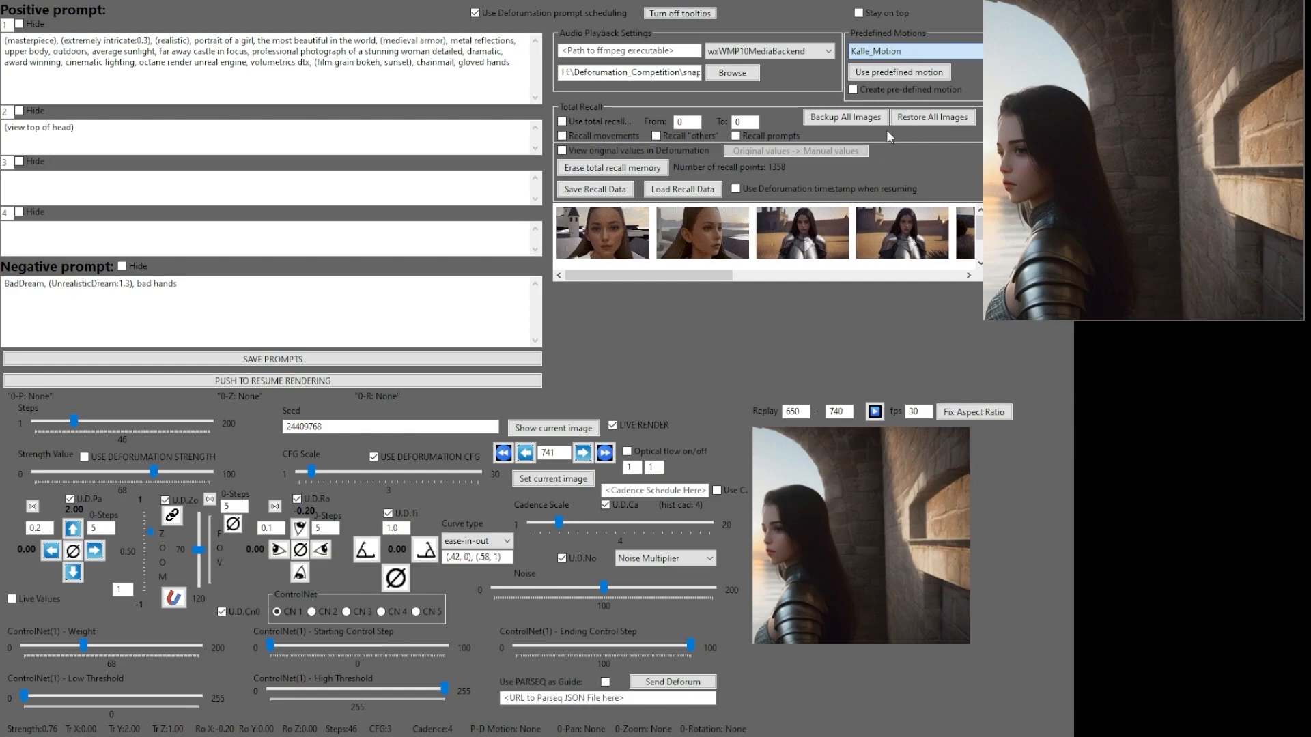
Look through the motion gallery for a thumbnail belonging to the predefined motion Kalle_Motion.
mouse_move(662, 276)
left_mouse_down()
mouse_move(867, 276)
mouse_move(640, 277)
left_mouse_up()
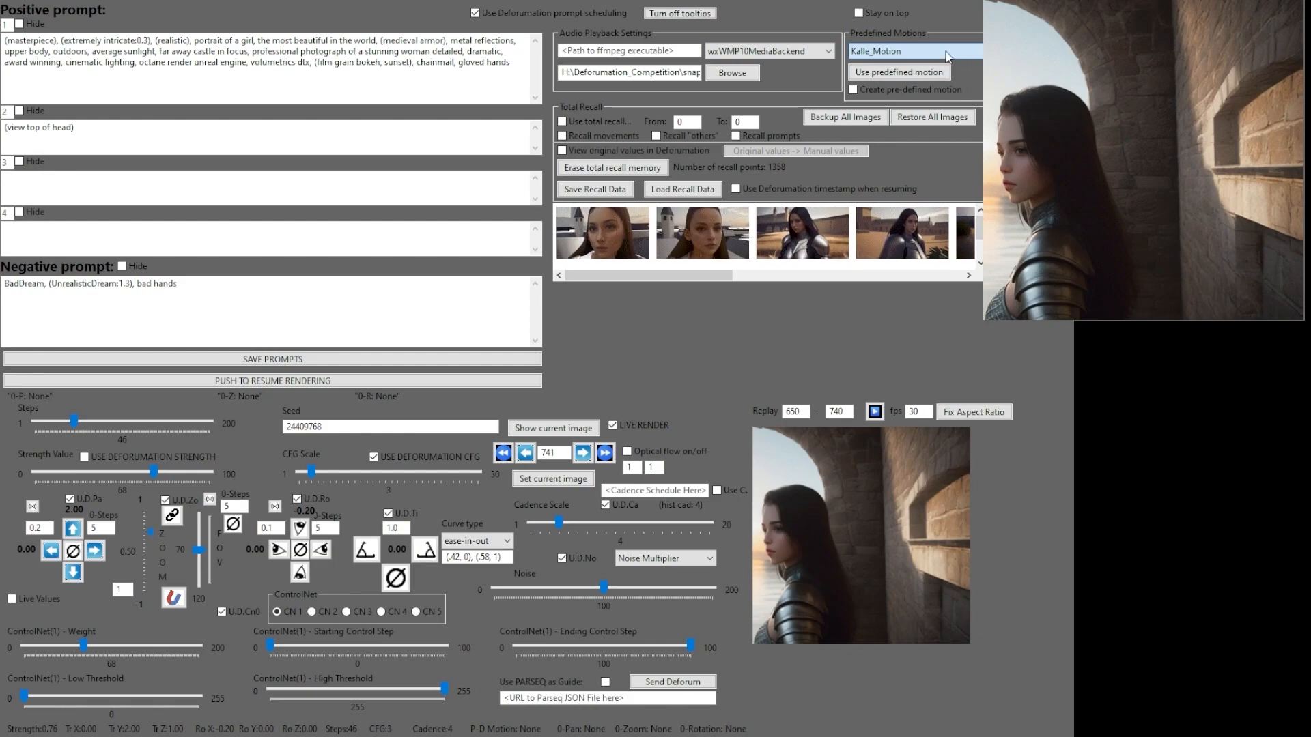
left_click_drag(659, 274, 609, 285)
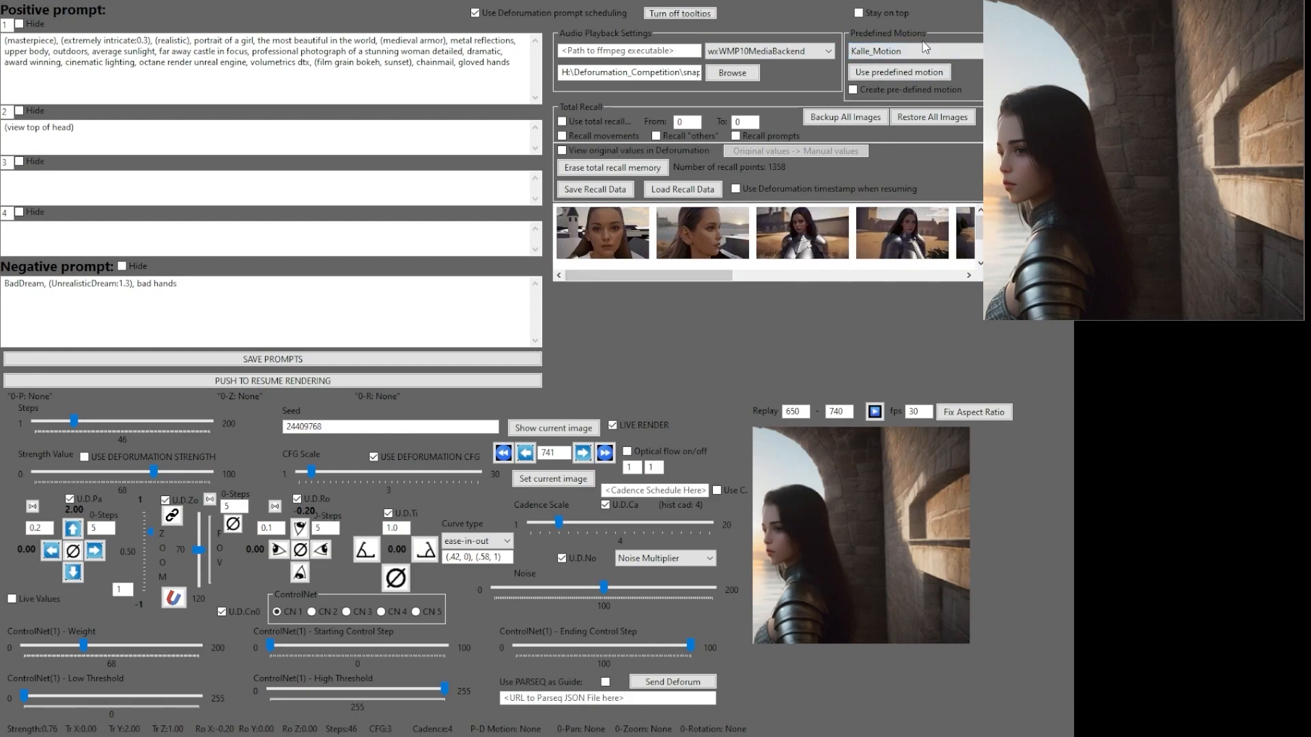
left_click_drag(687, 276, 616, 277)
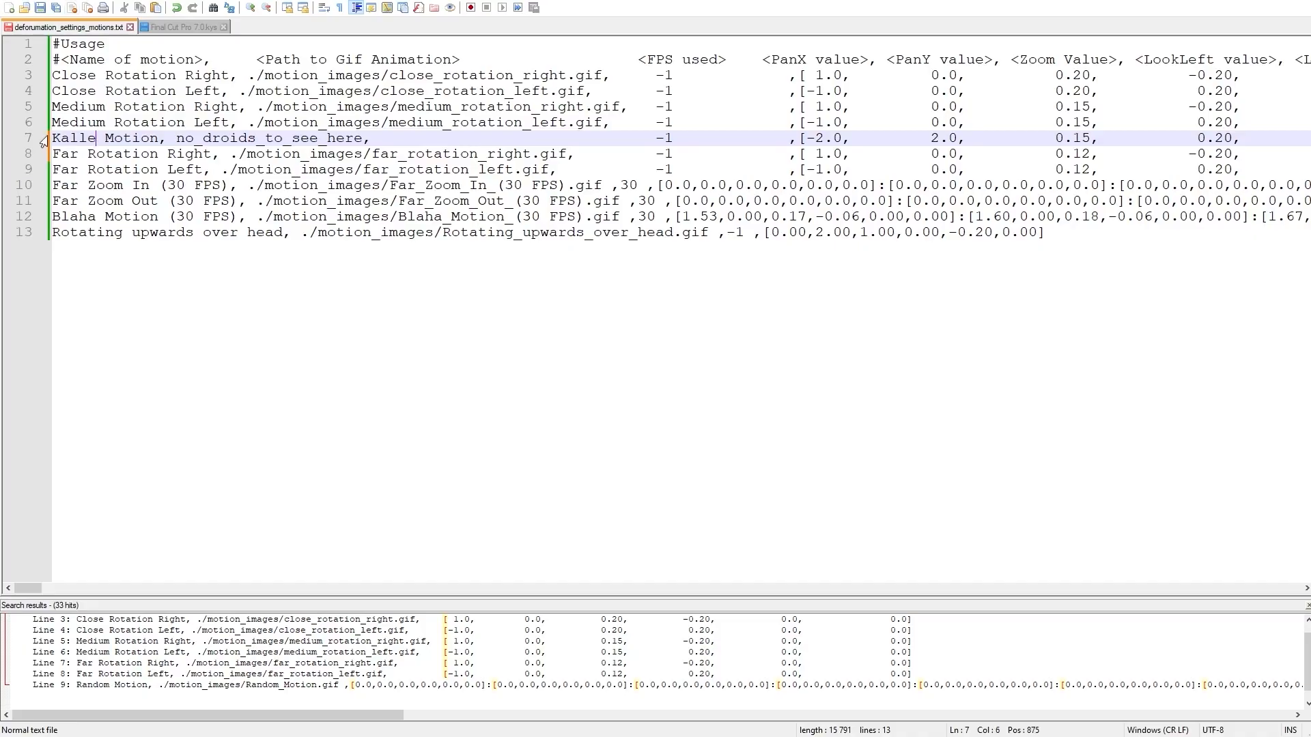
In deforumation_settings_motions.txt, compare Kalle Motion's placeholder path no_droids_to_see_here with the GIF path of Medium Rotation Left.
left_click_drag(52, 138, 92, 139)
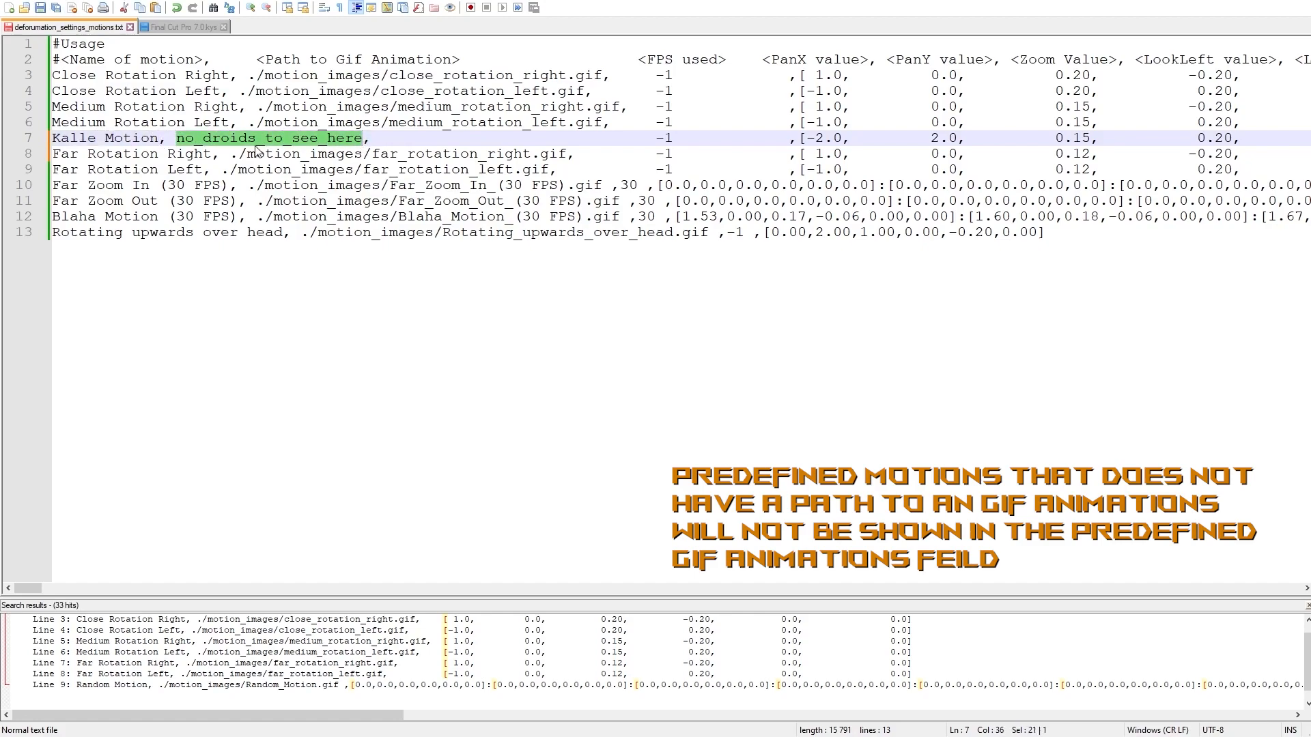
left_click(381, 123)
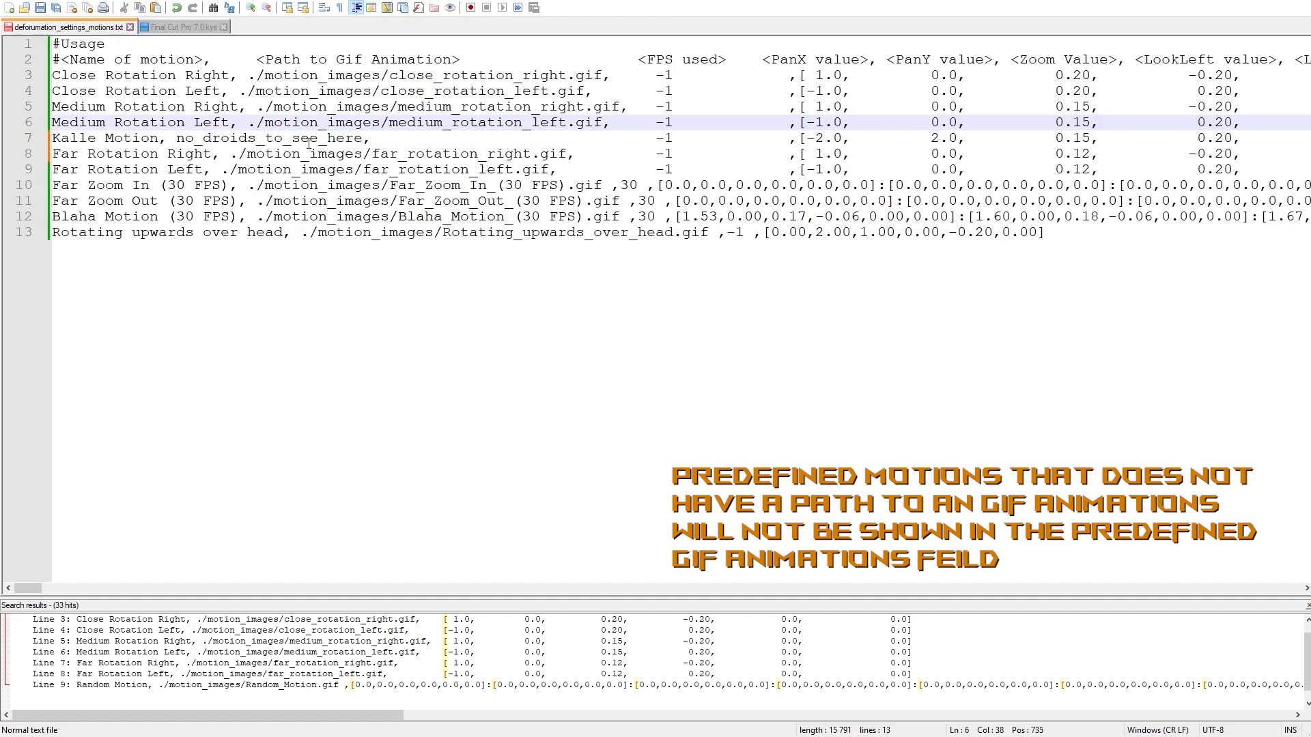
left_click_drag(248, 124, 606, 121)
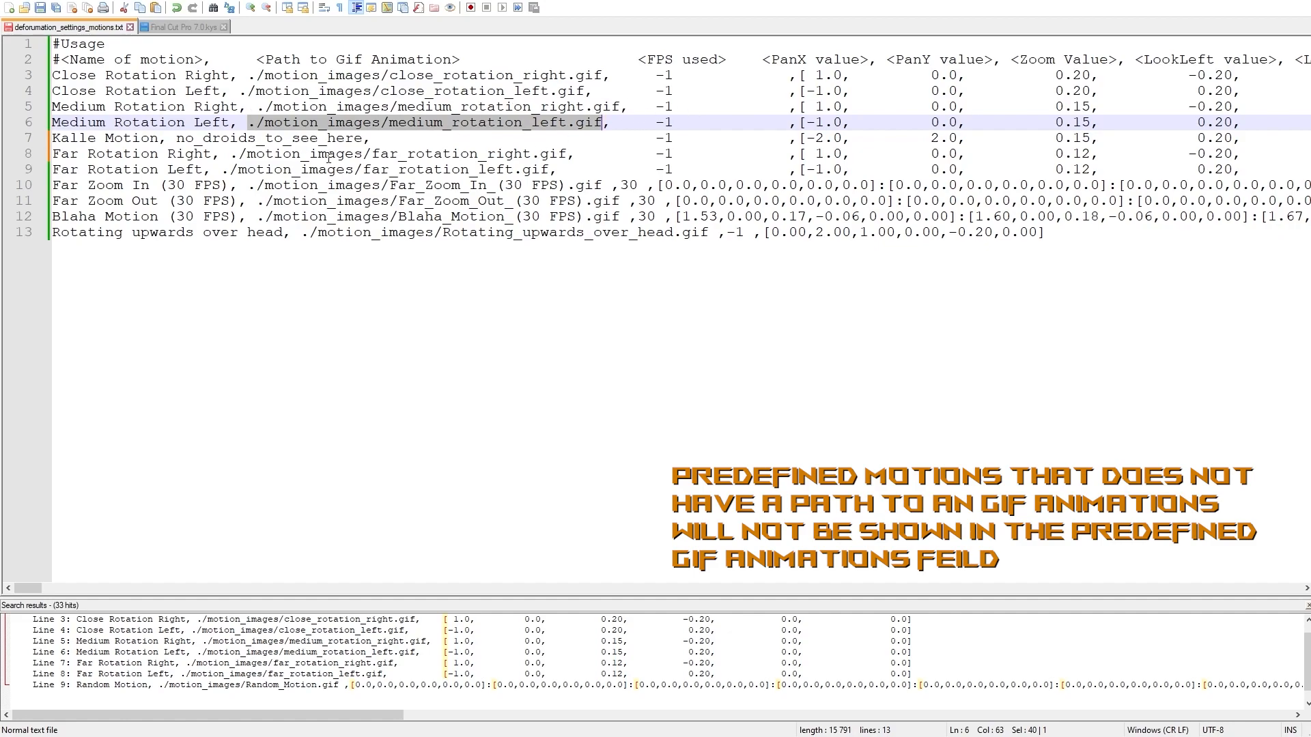
left_click_drag(177, 139, 363, 138)
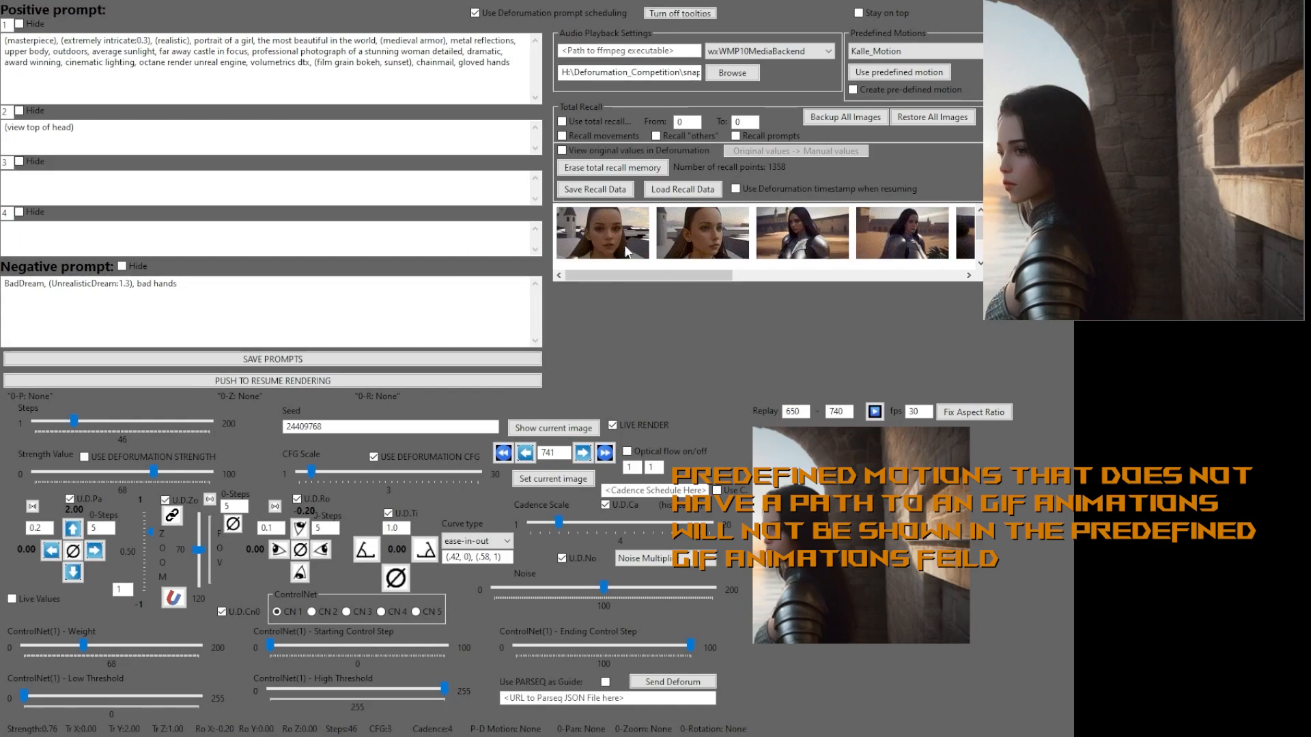
Back in Deforumation, browse the motion gallery to its last thumbnails and check the Kalle_Motion entry among the predefined motions.
left_click_drag(712, 280, 924, 276)
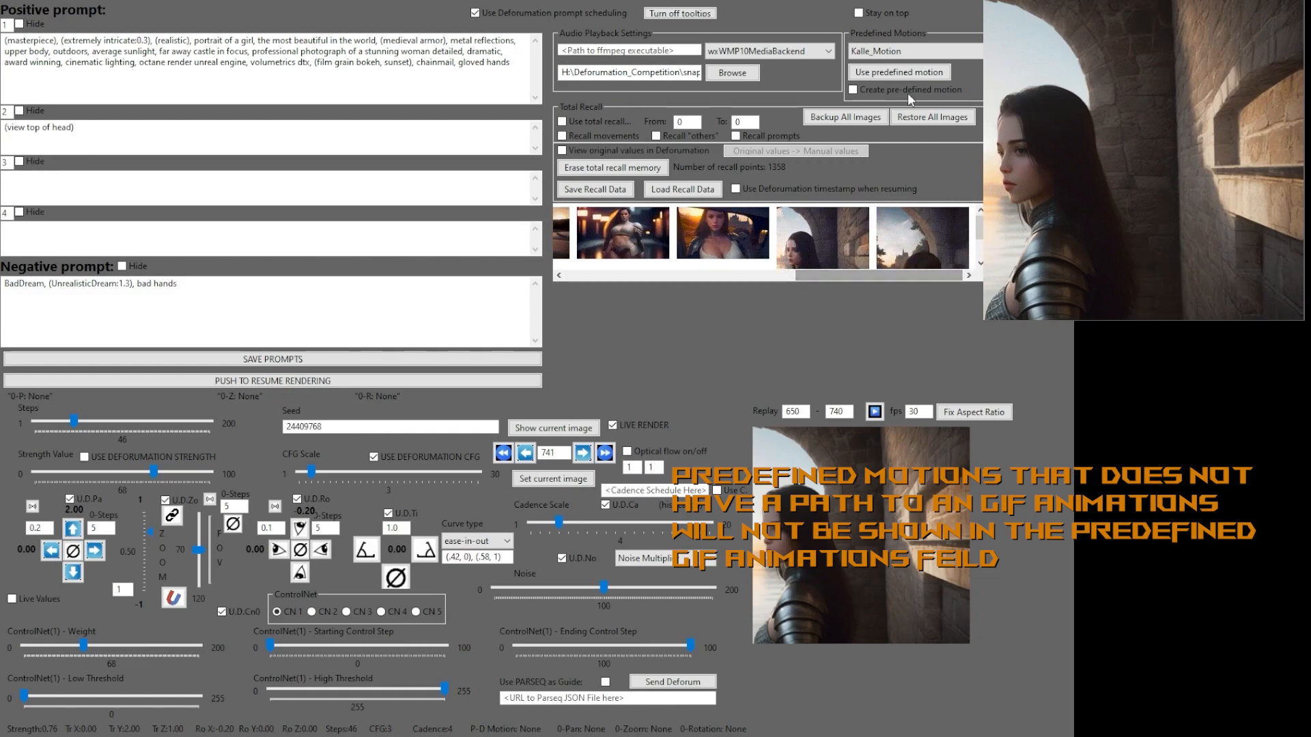
left_click(941, 45)
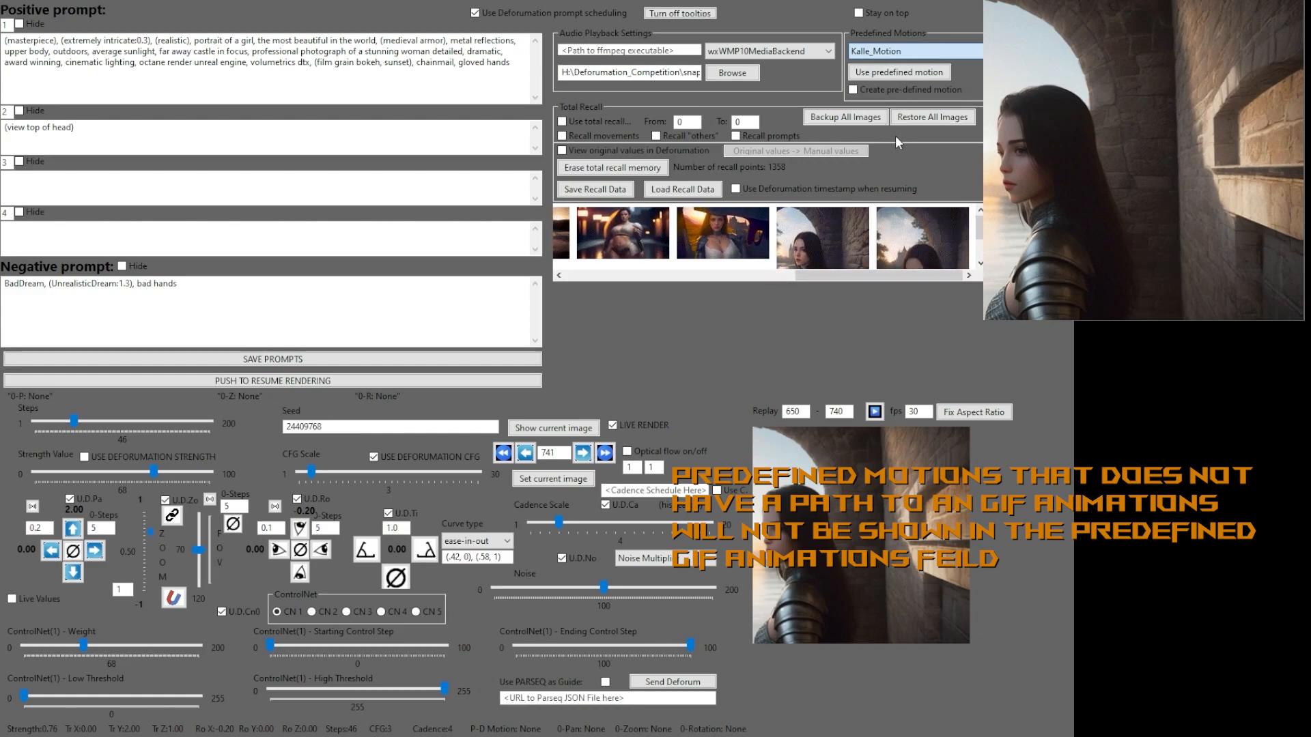
left_click(856, 58)
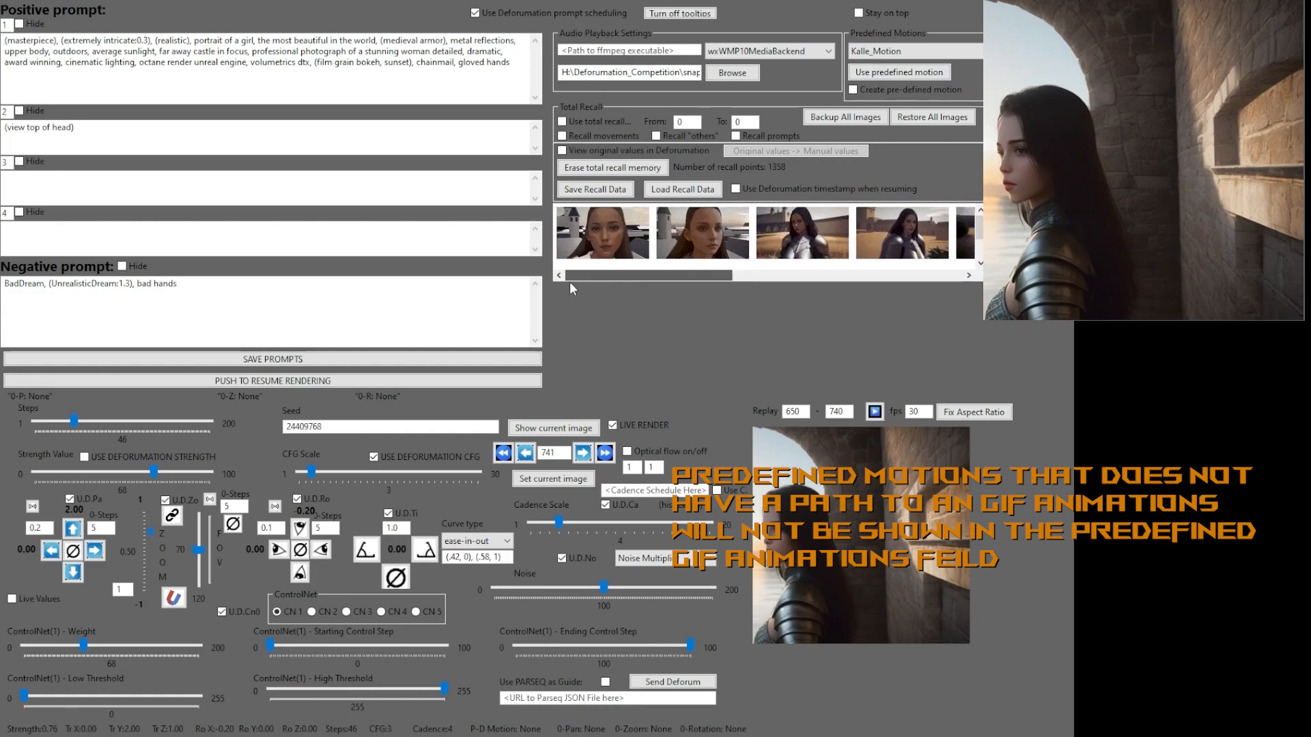
left_click_drag(851, 276, 888, 273)
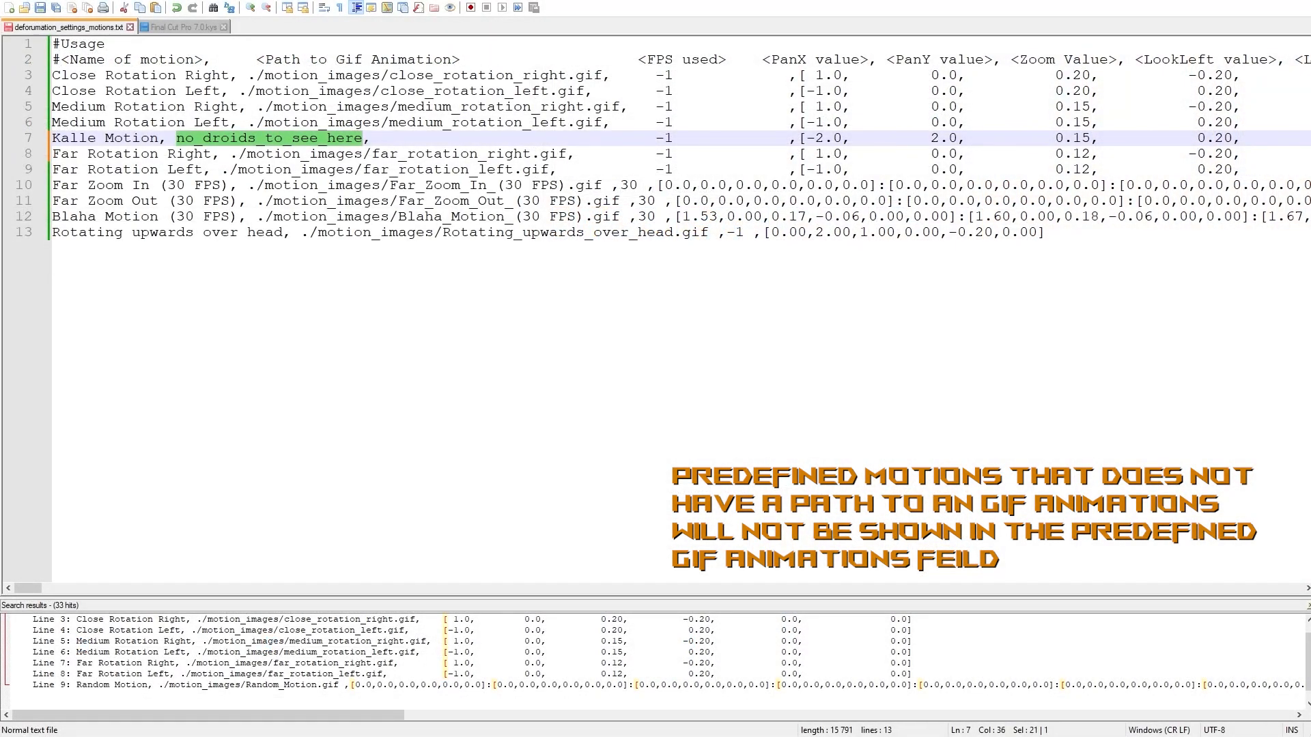
Return to deforumation_settings_motions.txt and examine the FPS, pan, zoom and rotation values on the Kalle Motion line.
left_click(336, 138)
left_click_drag(657, 138, 912, 138)
left_click_drag(292, 716, 198, 686)
left_click_drag(27, 590, 38, 591)
left_click_drag(1089, 138, 154, 154)
left_click_drag(43, 589, 33, 589)
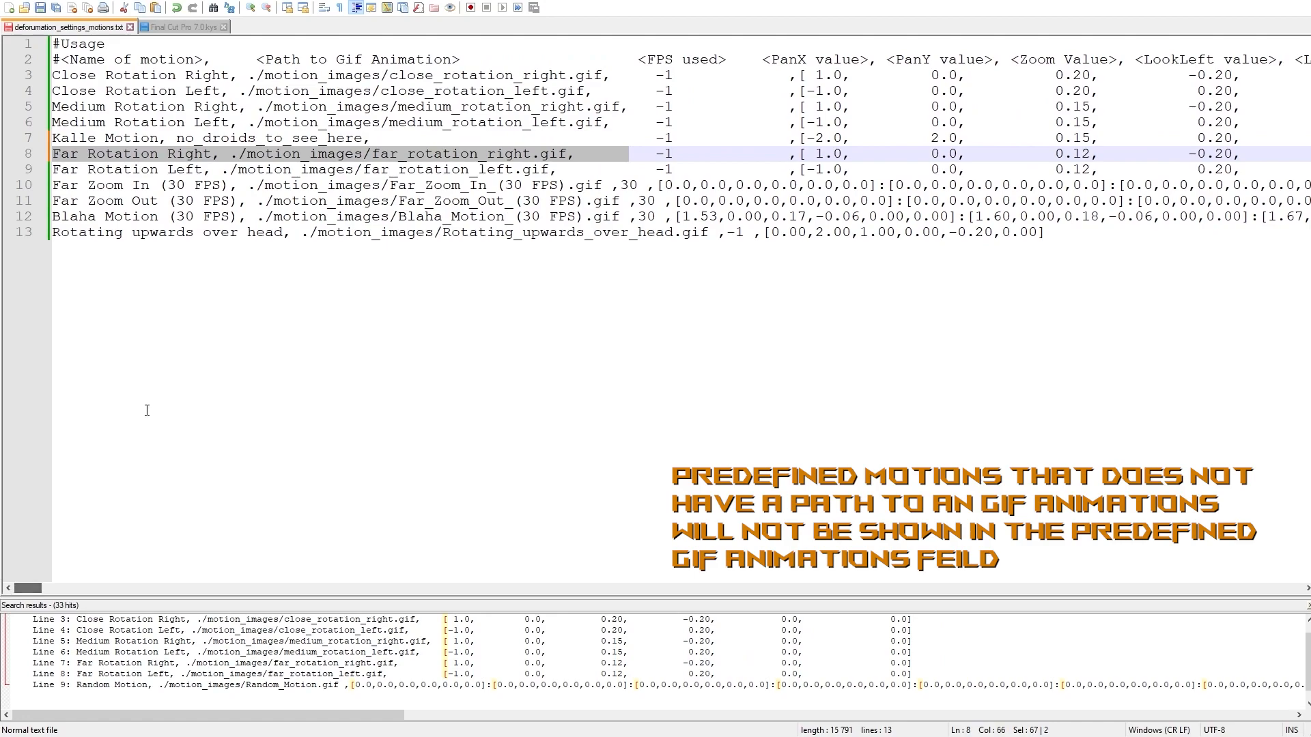
Compare the GIF animation entries of Kalle Motion, Rotating upwards over head and Blaha Motion (30 FPS) in the motions file.
left_click(105, 138)
double_click(254, 137)
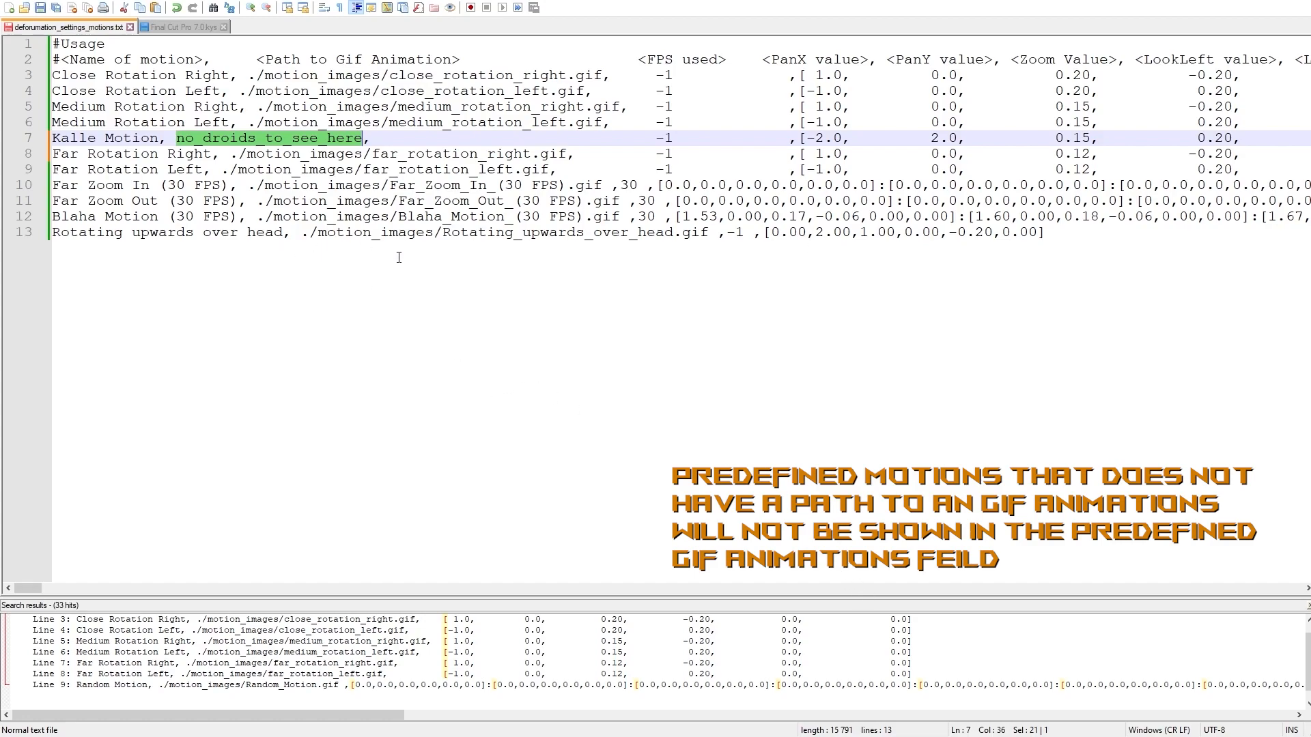
left_click(140, 234)
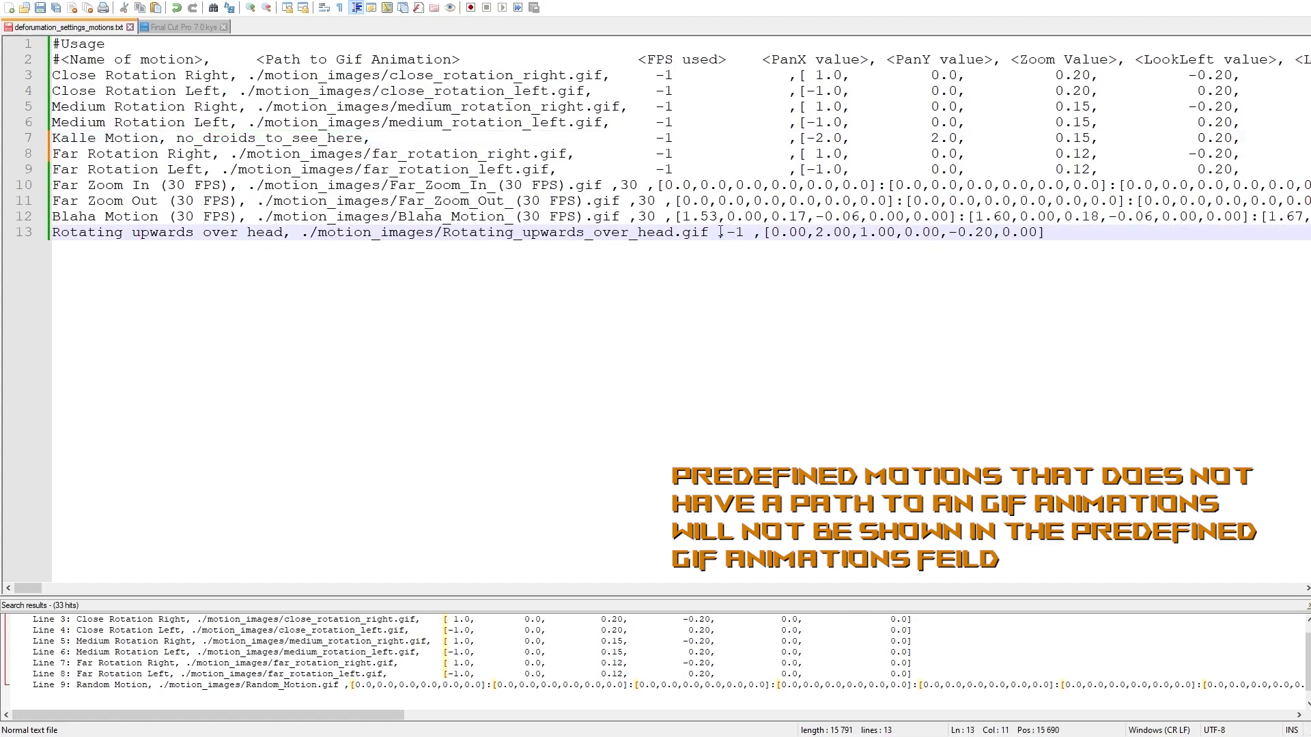
left_click(418, 217)
left_click_drag(257, 217, 619, 217)
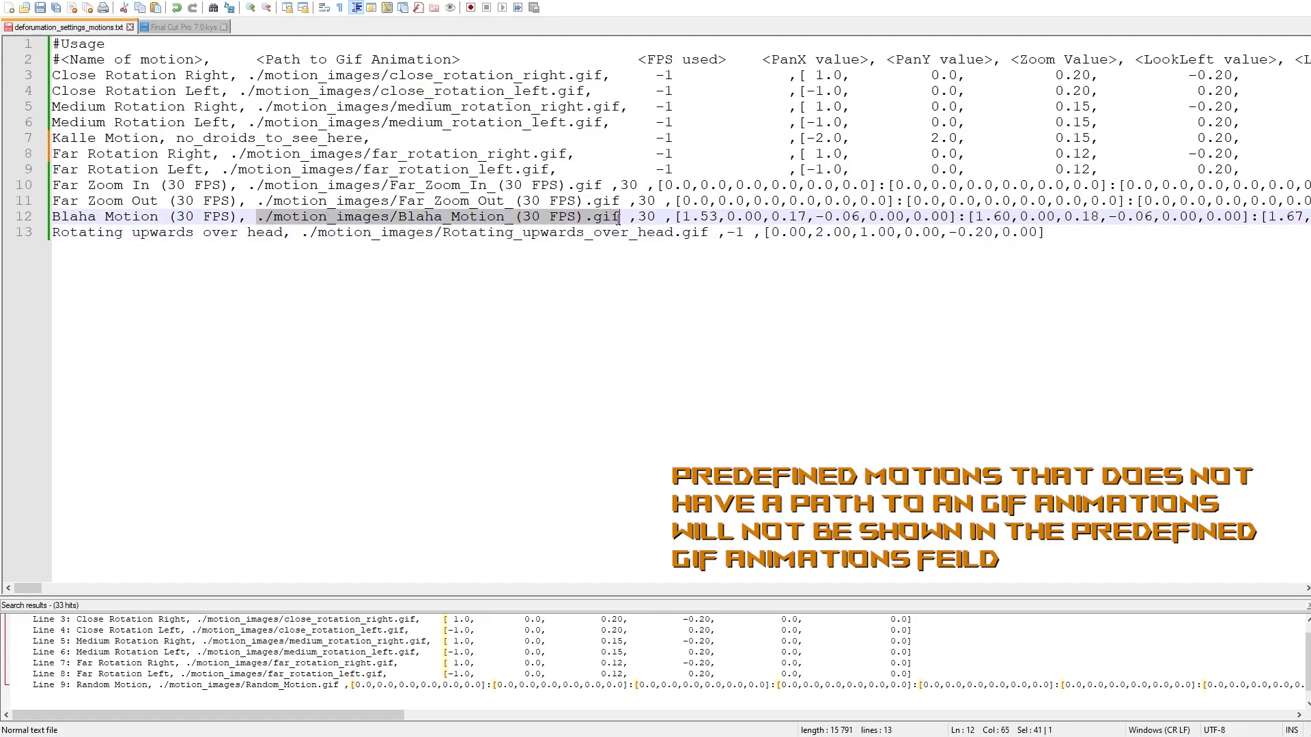
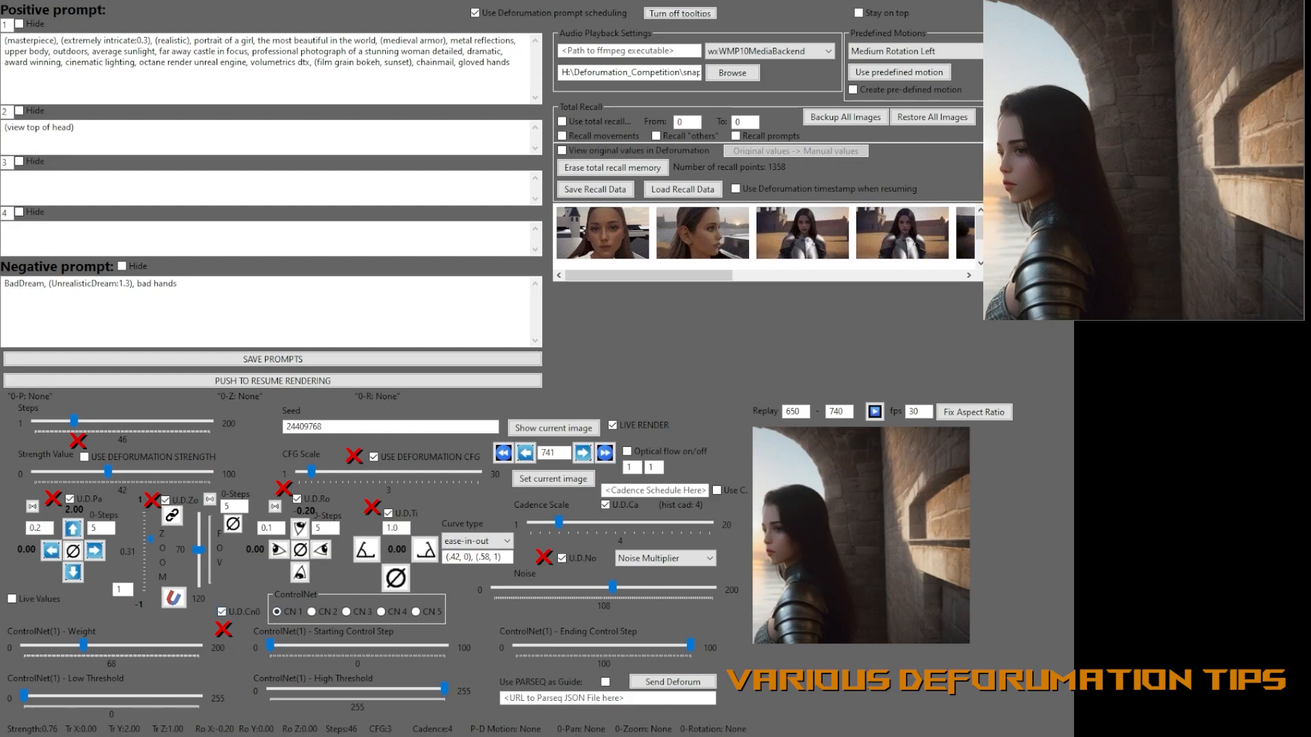
In Deforumation, turn on the use of Deforumation strength and turn off the use of Deforumation zoom.
left_click(84, 457)
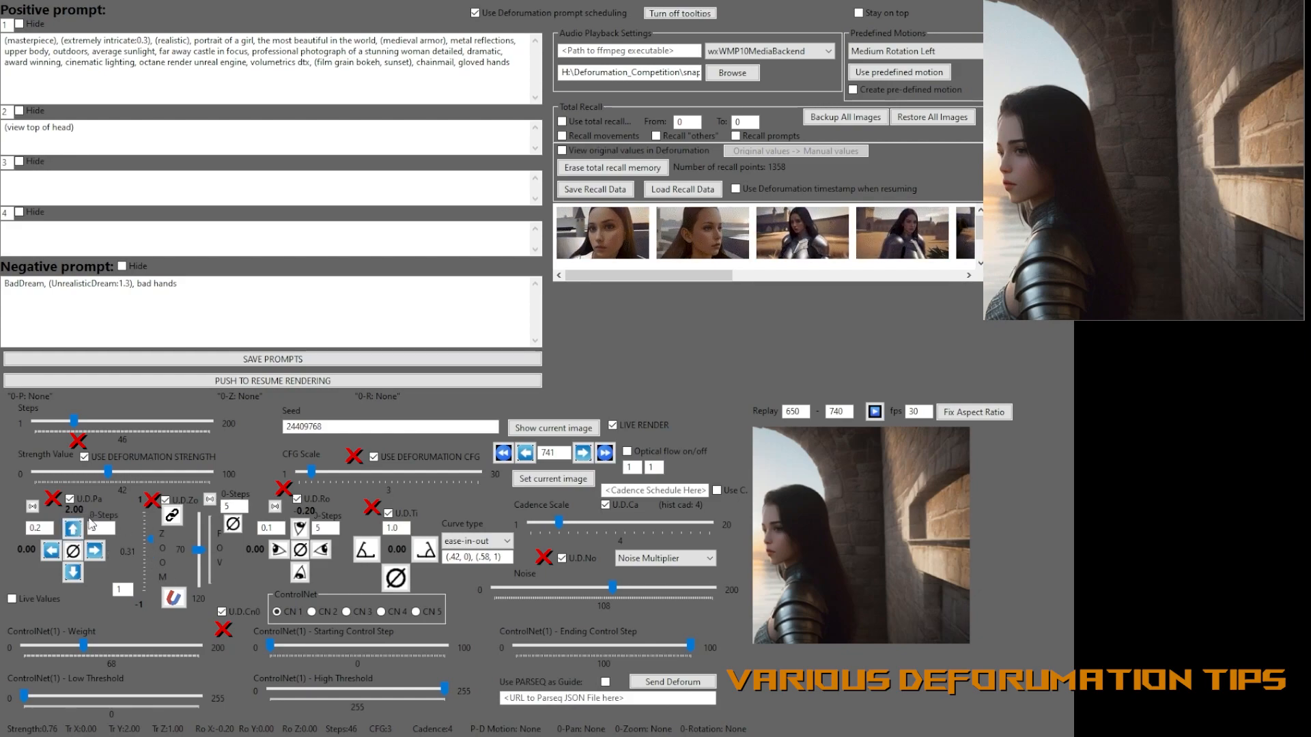
left_click(166, 501)
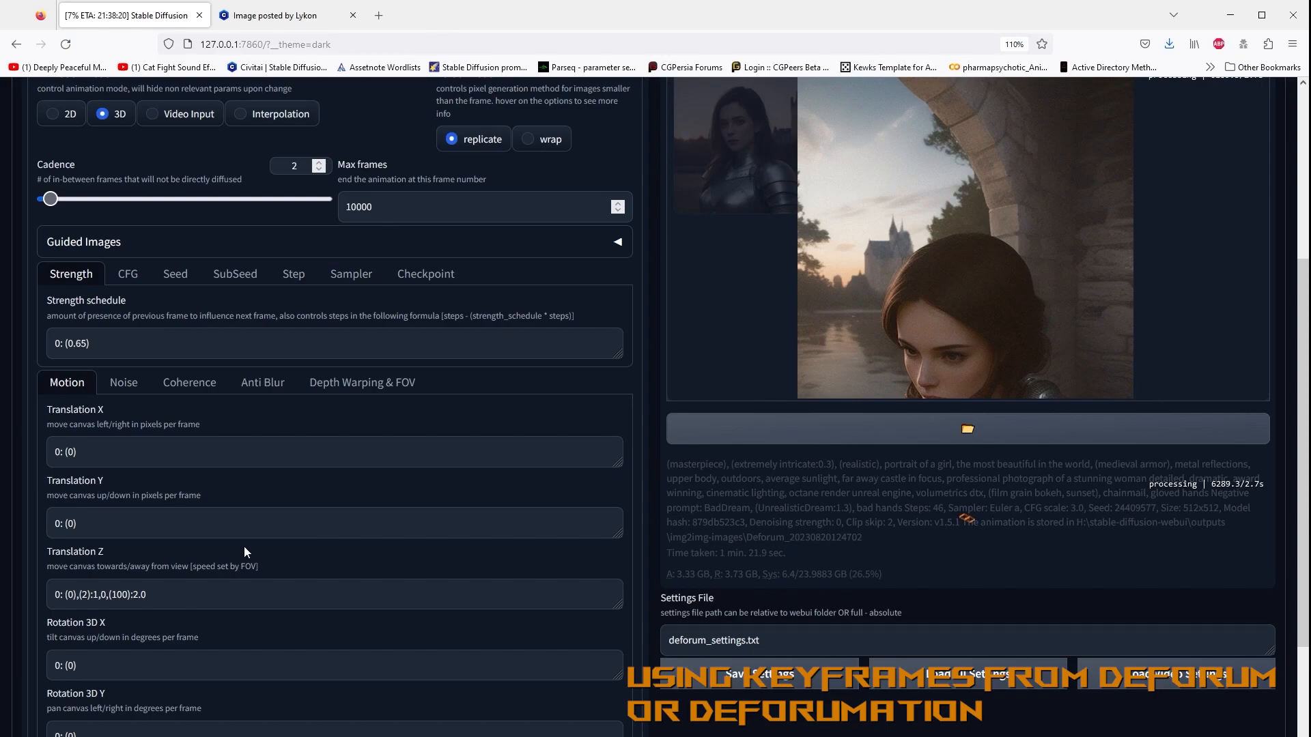
In the Stable Diffusion web UI, cut the keyframes after 0: (0) from the Translation Z schedule and paste them back.
left_click(158, 599)
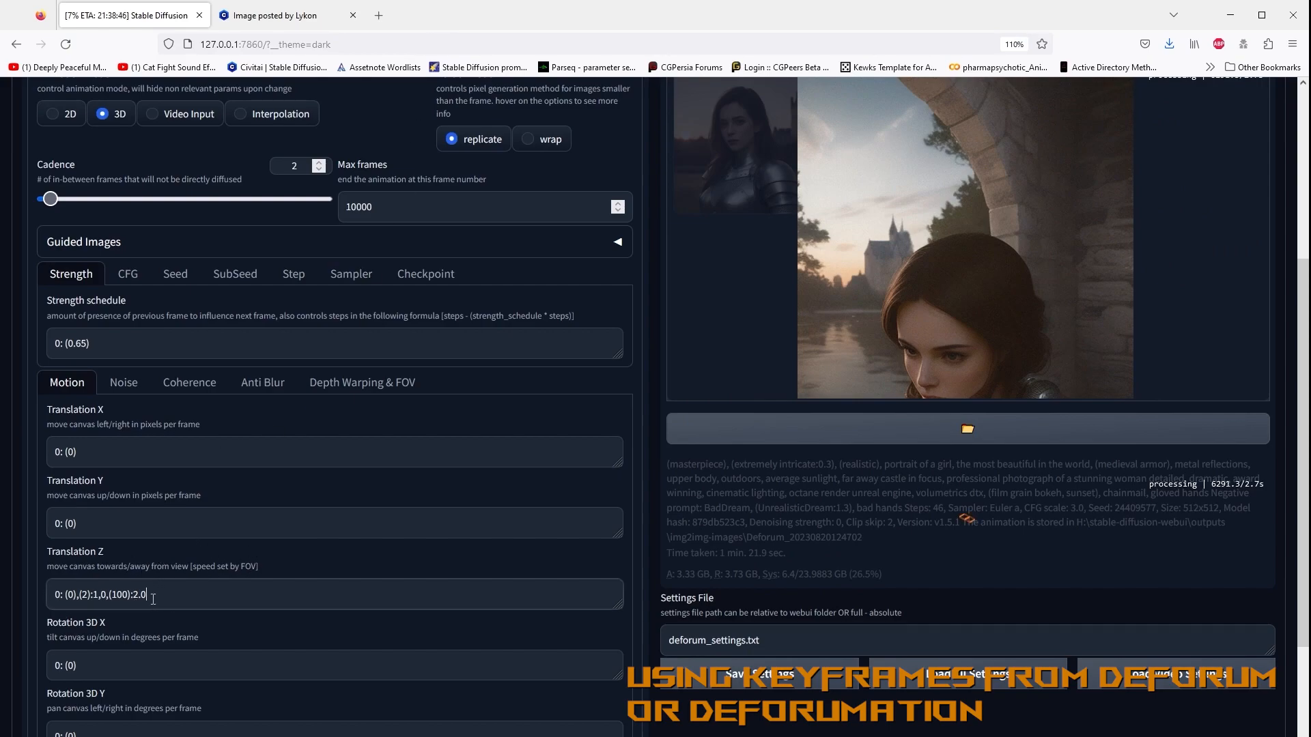
left_click_drag(76, 595, 292, 604)
key("ctrl+c")
key("BackSpace")
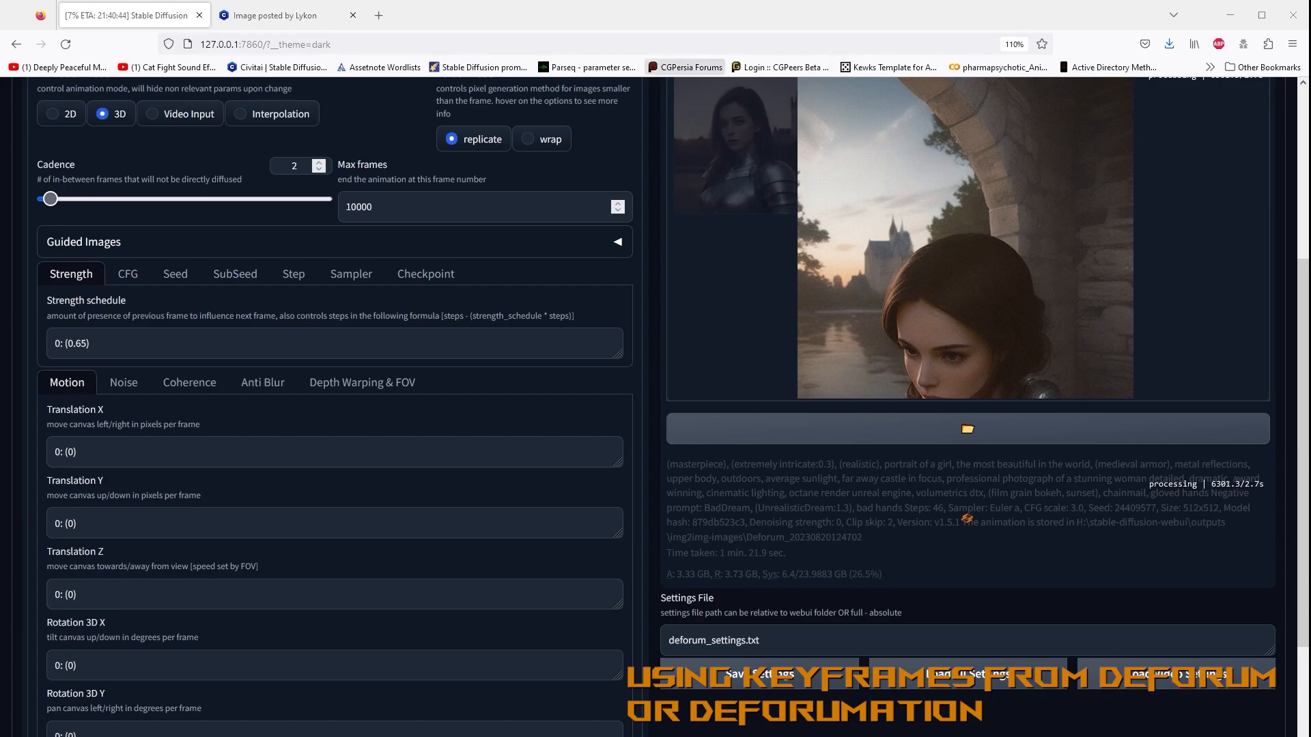
key("alt+Tab")
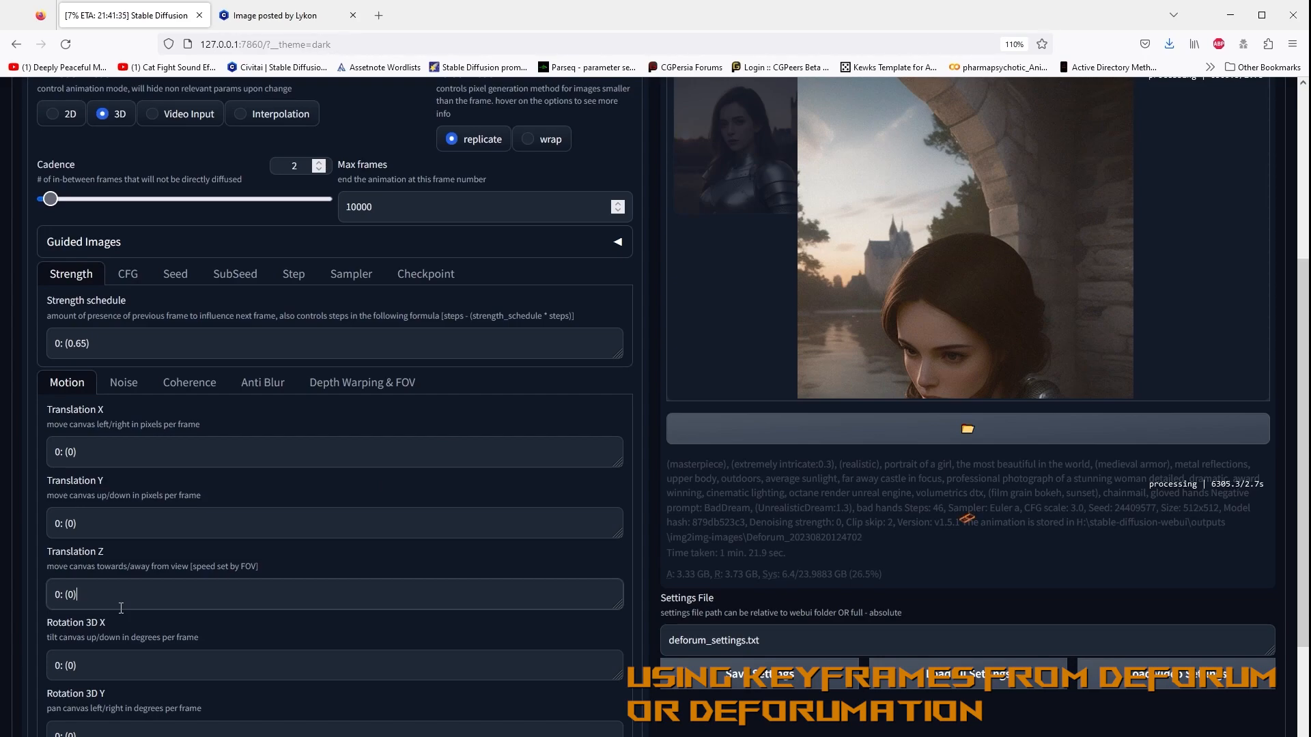
key("ctrl+v")
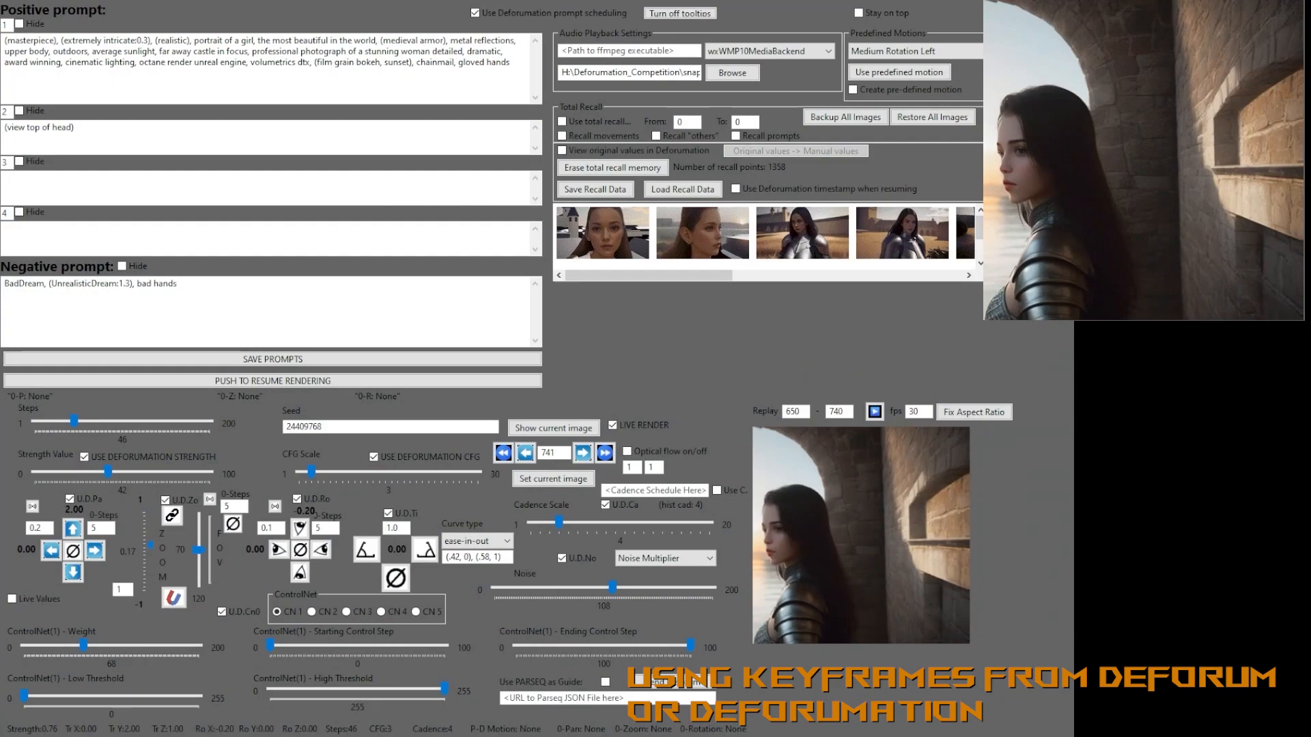
Back in Deforumation, switch the use of Deforumation zoom off and on again and set the zoom to 0.50.
left_click_drag(145, 546, 142, 541)
left_click(166, 502)
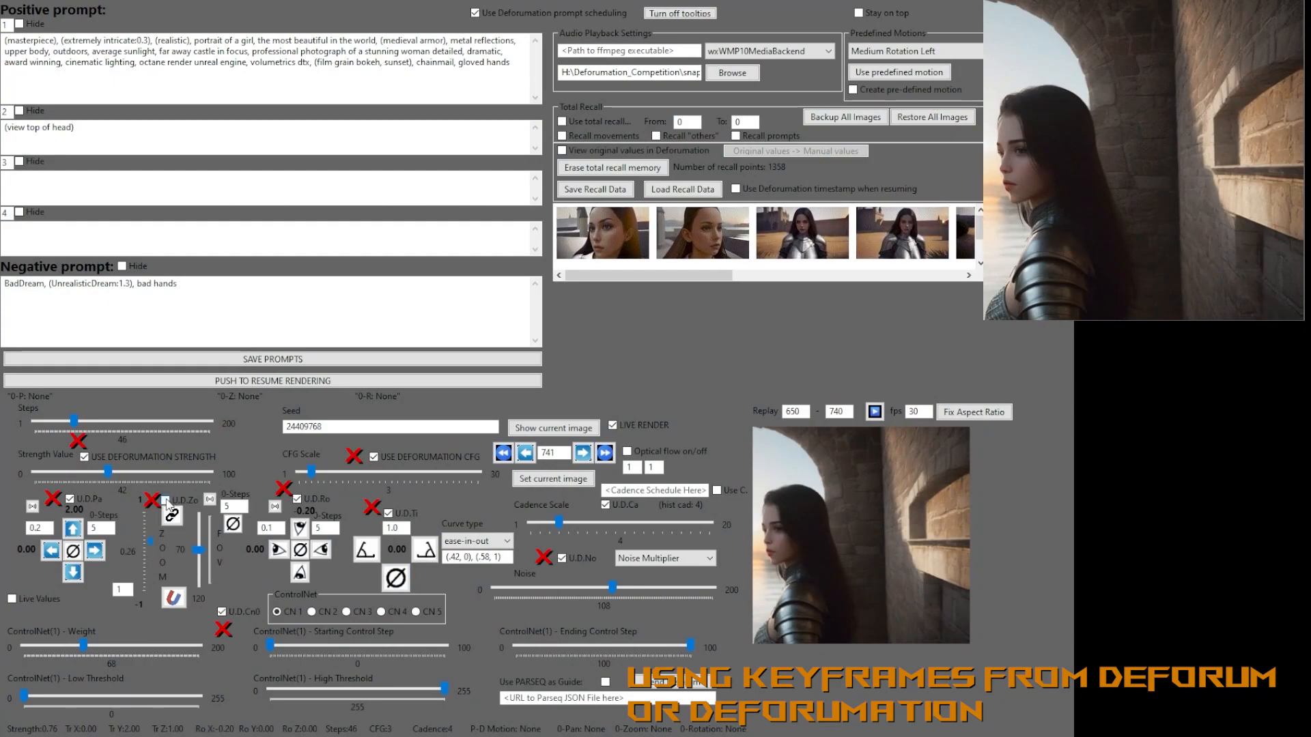
left_click(166, 502)
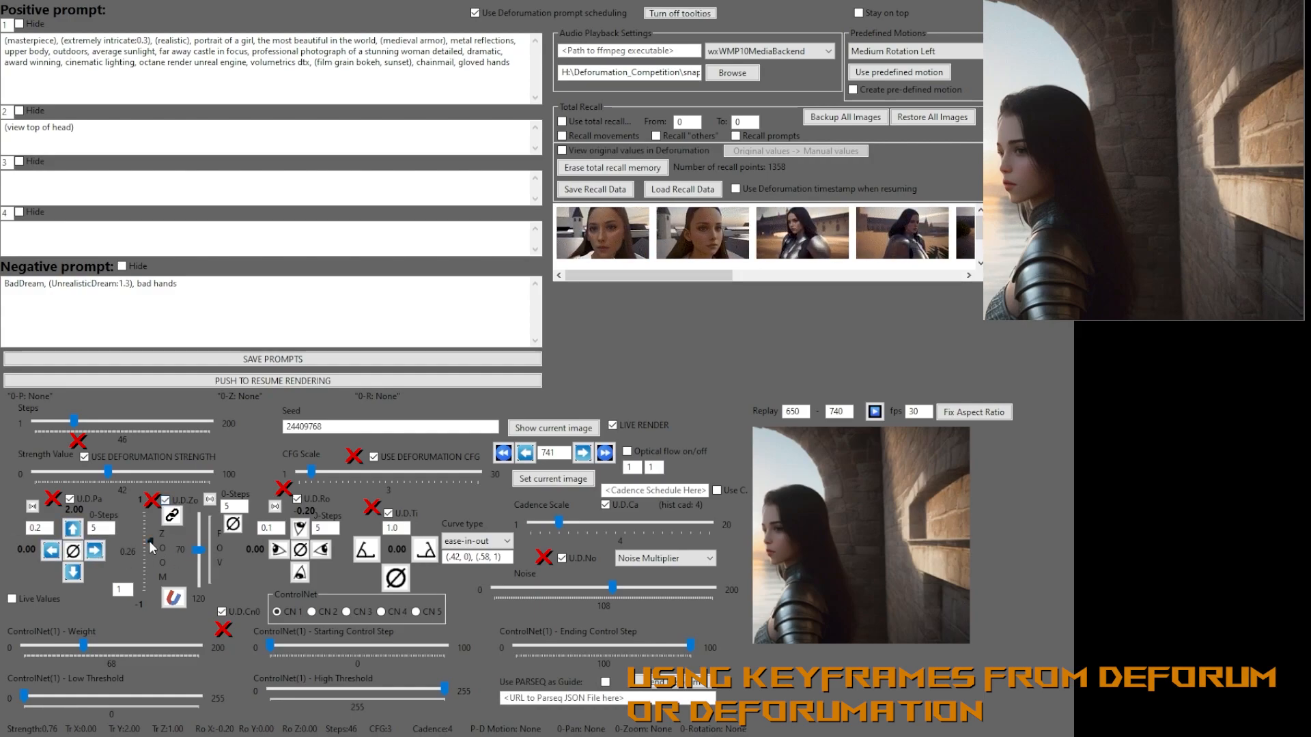
left_click_drag(150, 532, 147, 571)
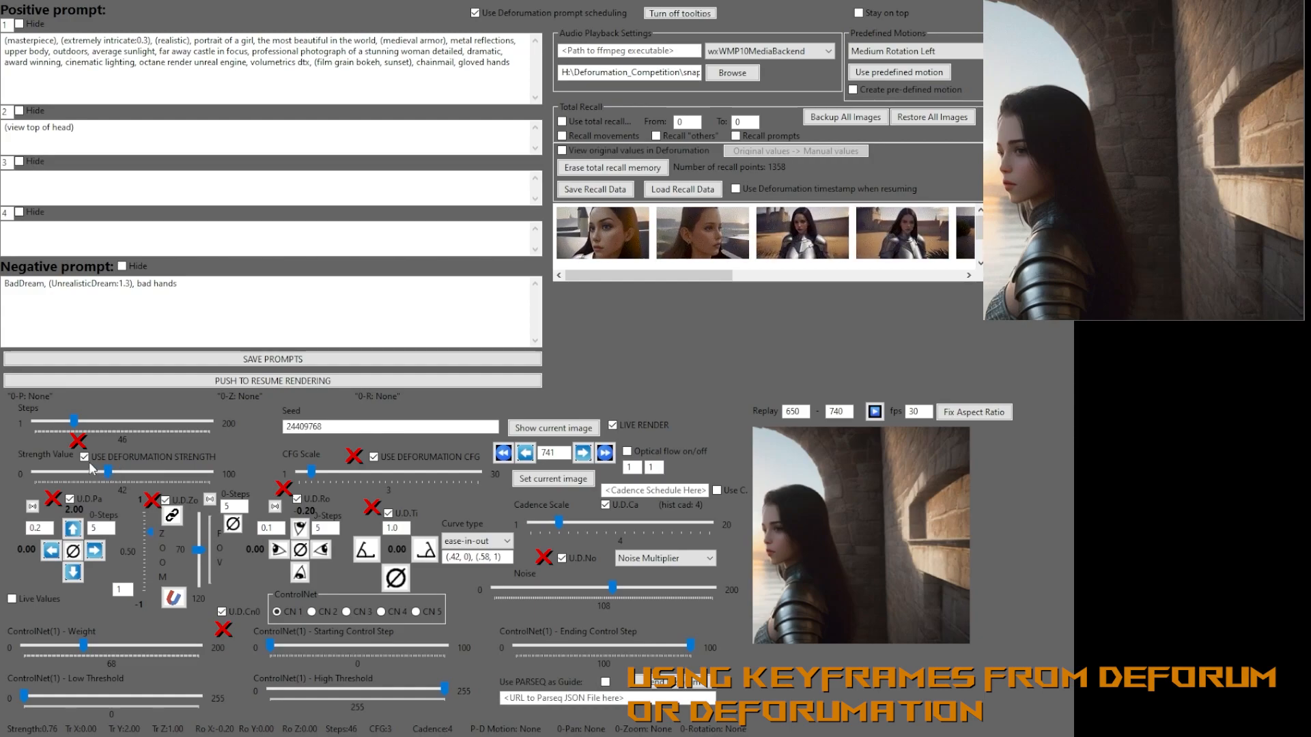
Turn off the use of Deforumation strength while trying strength values of 79, 100 and 0, and leave the strength at 68.
left_click_drag(108, 470, 164, 471)
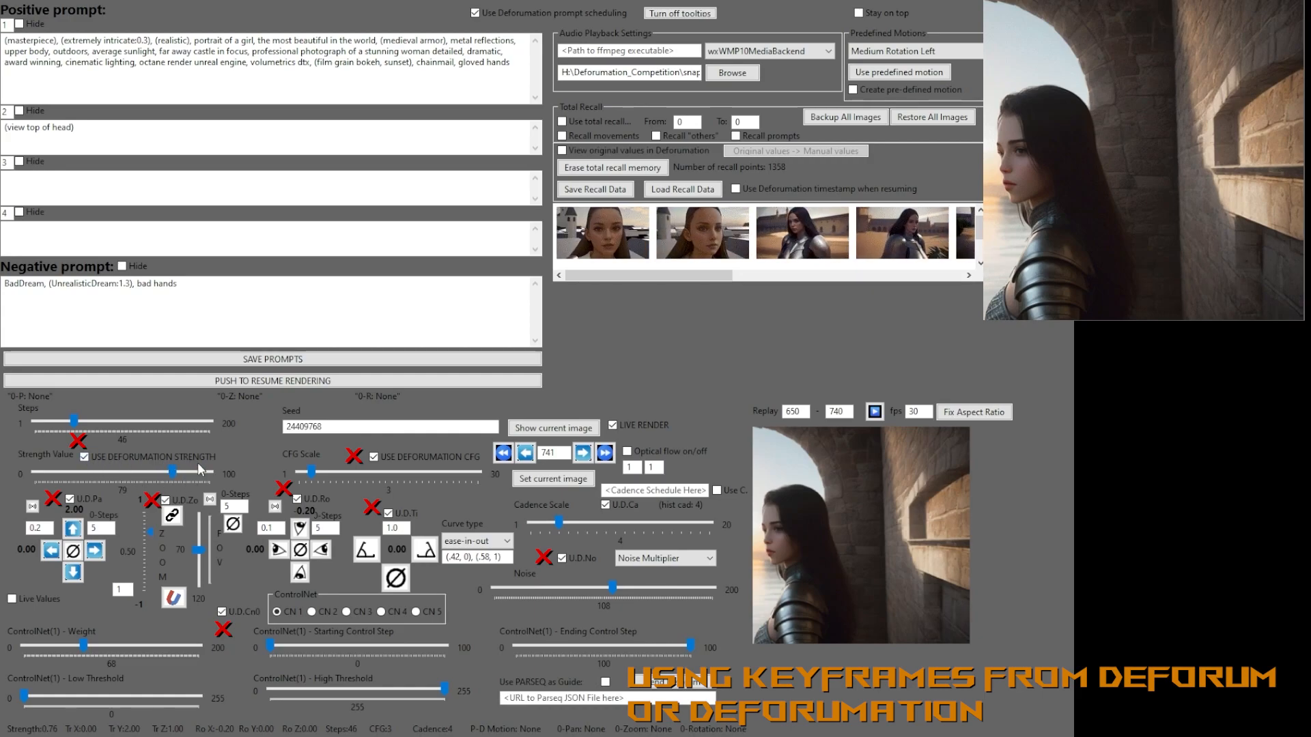
left_click(84, 458)
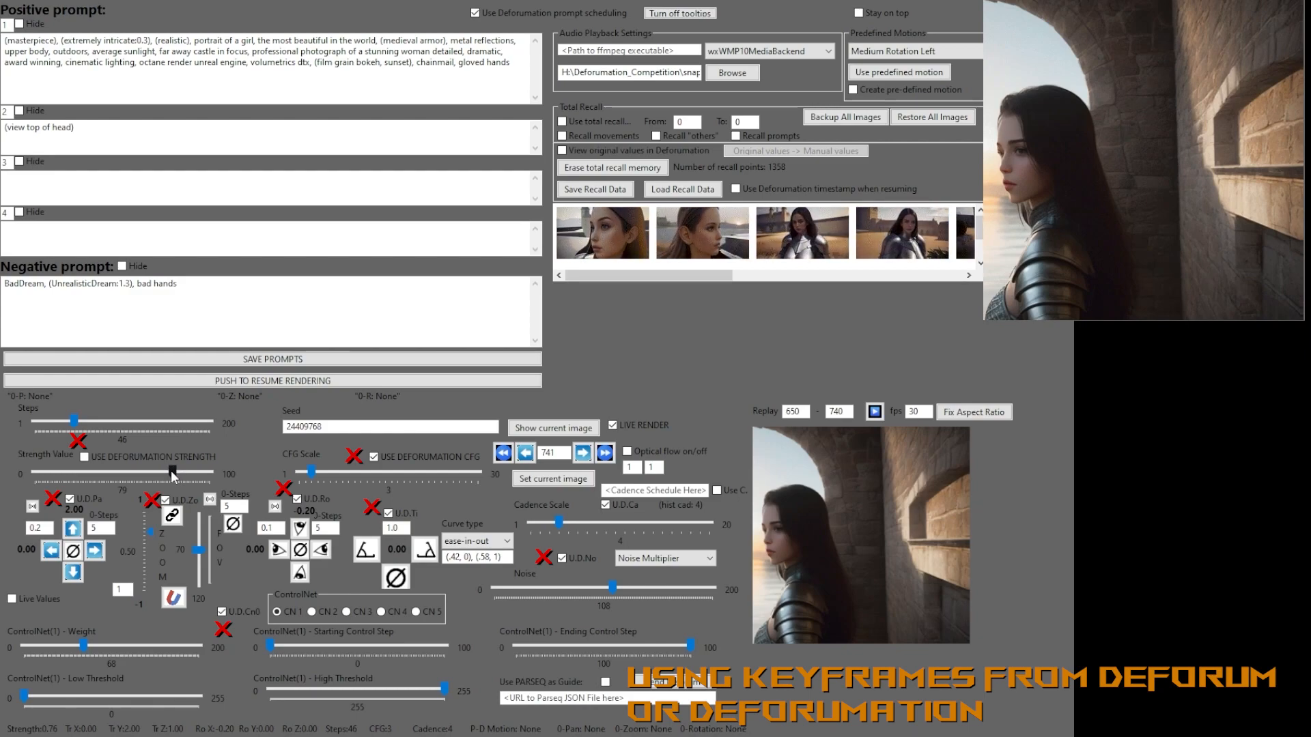
left_click_drag(172, 476, 320, 474)
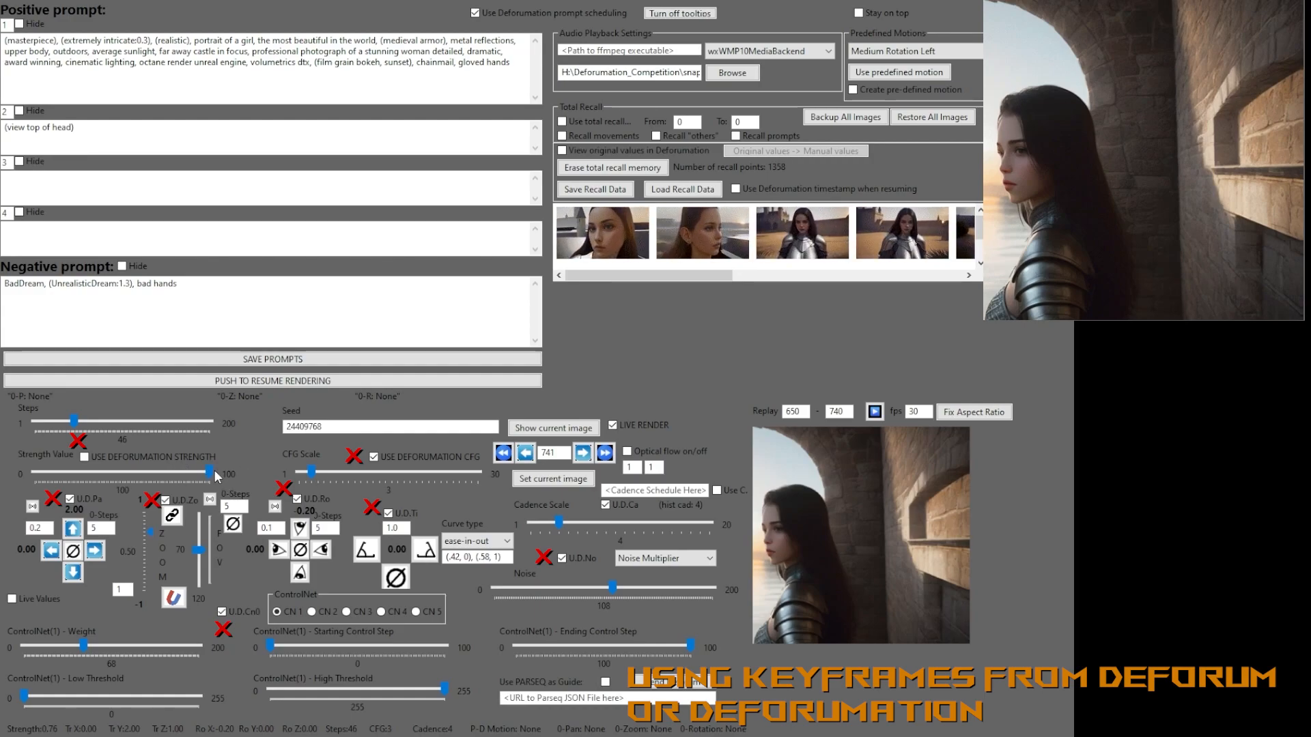
left_click_drag(211, 469, 35, 472)
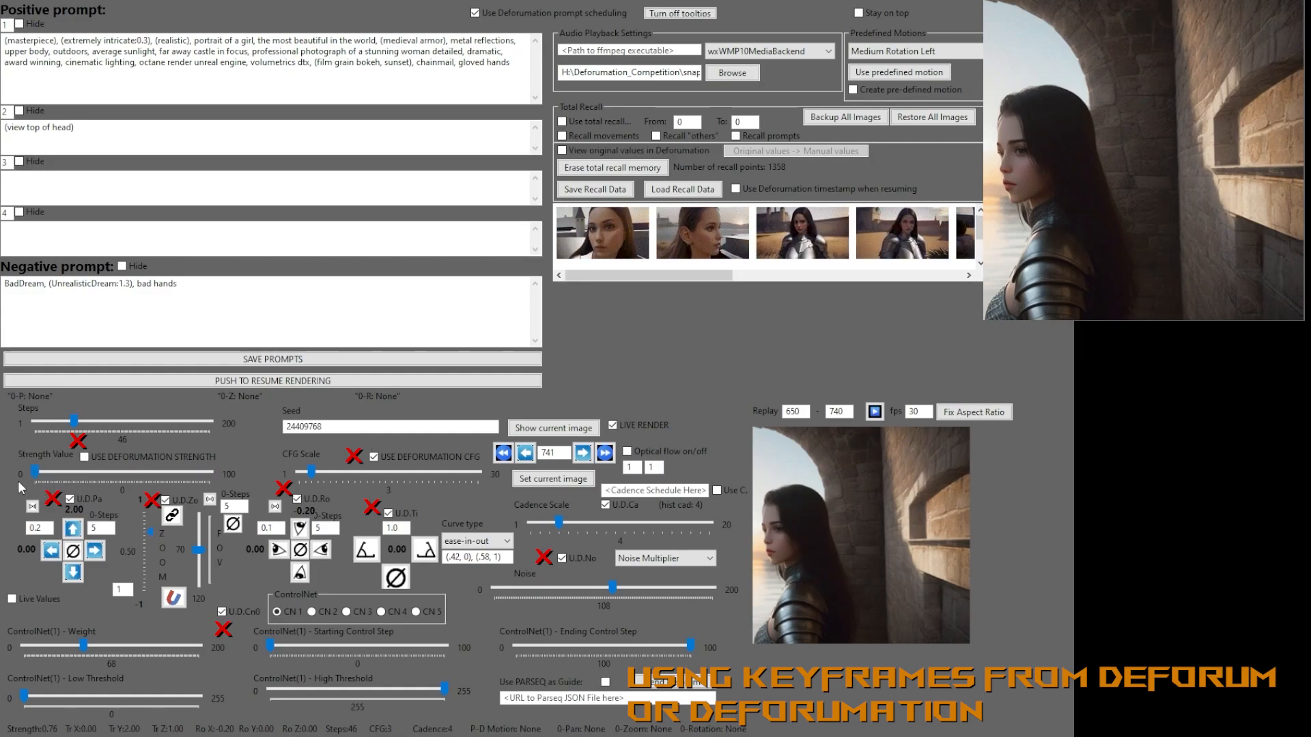
left_click_drag(36, 471, 154, 471)
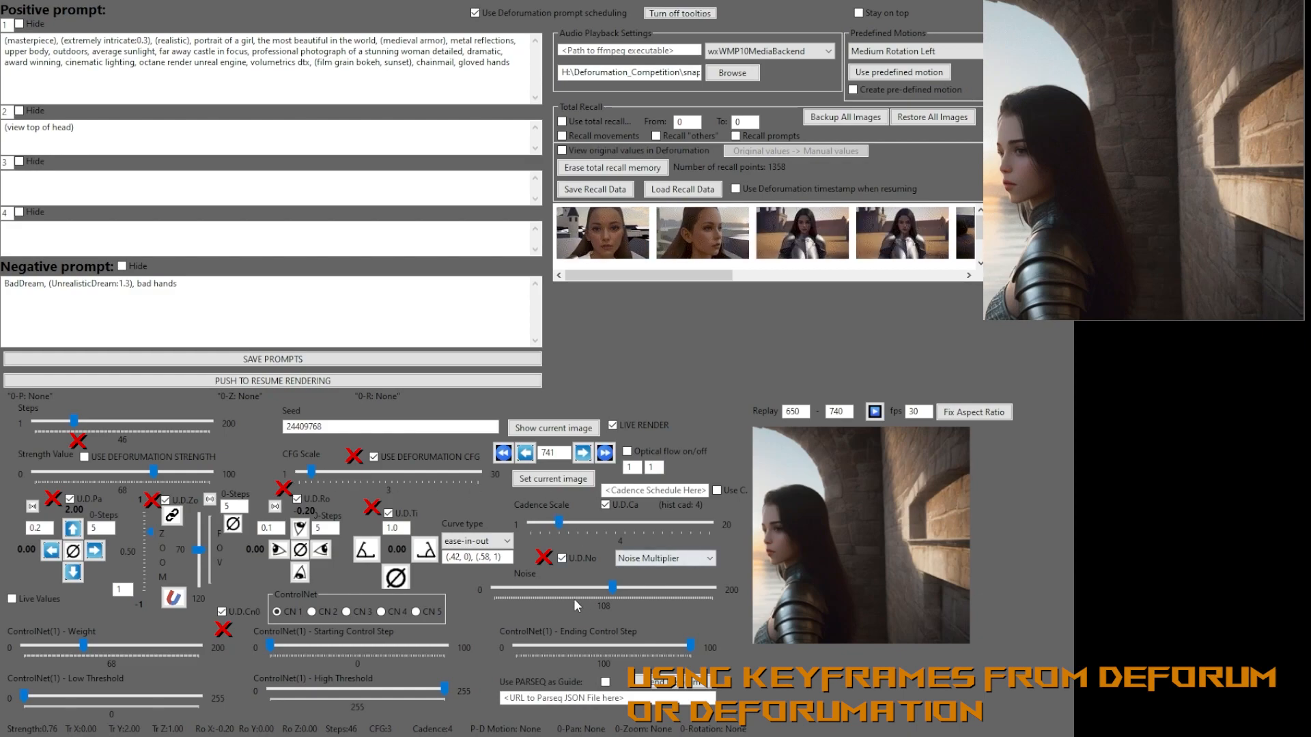
Set the noise multiplier to 100.
left_click_drag(612, 586, 605, 591)
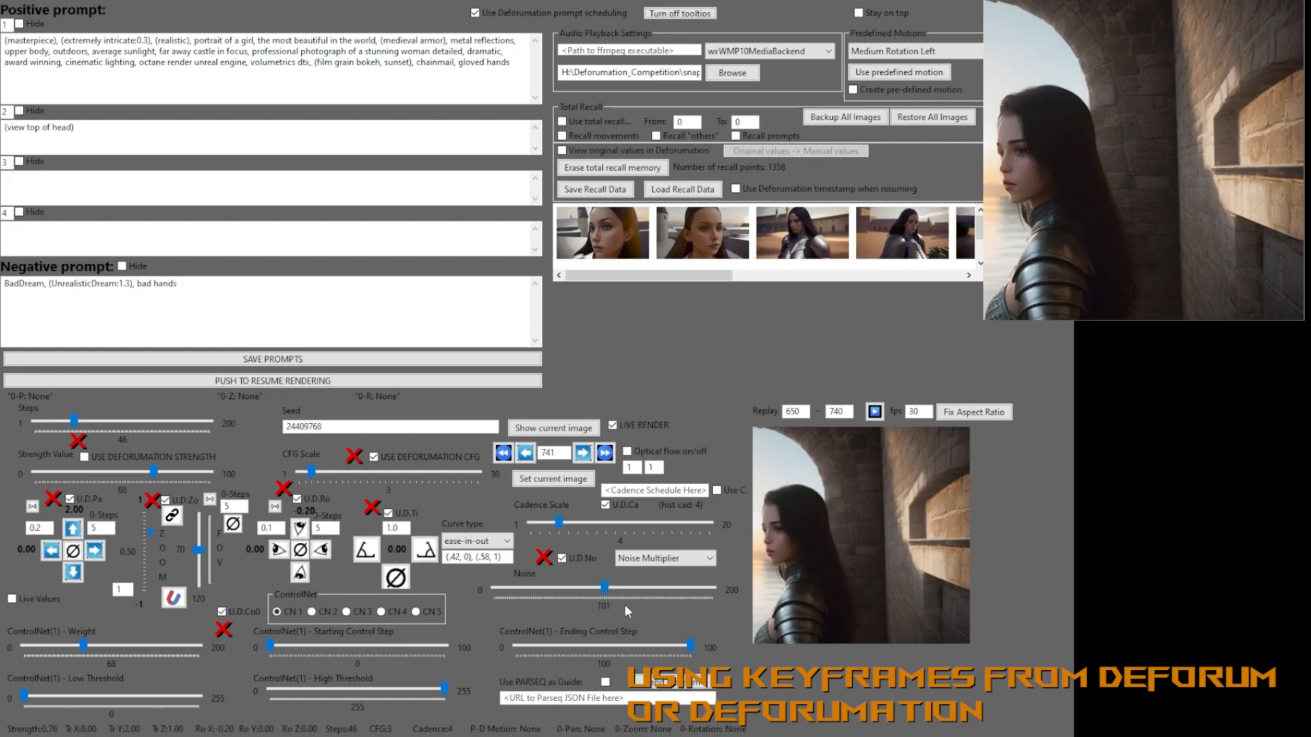
left_click_drag(604, 589, 604, 592)
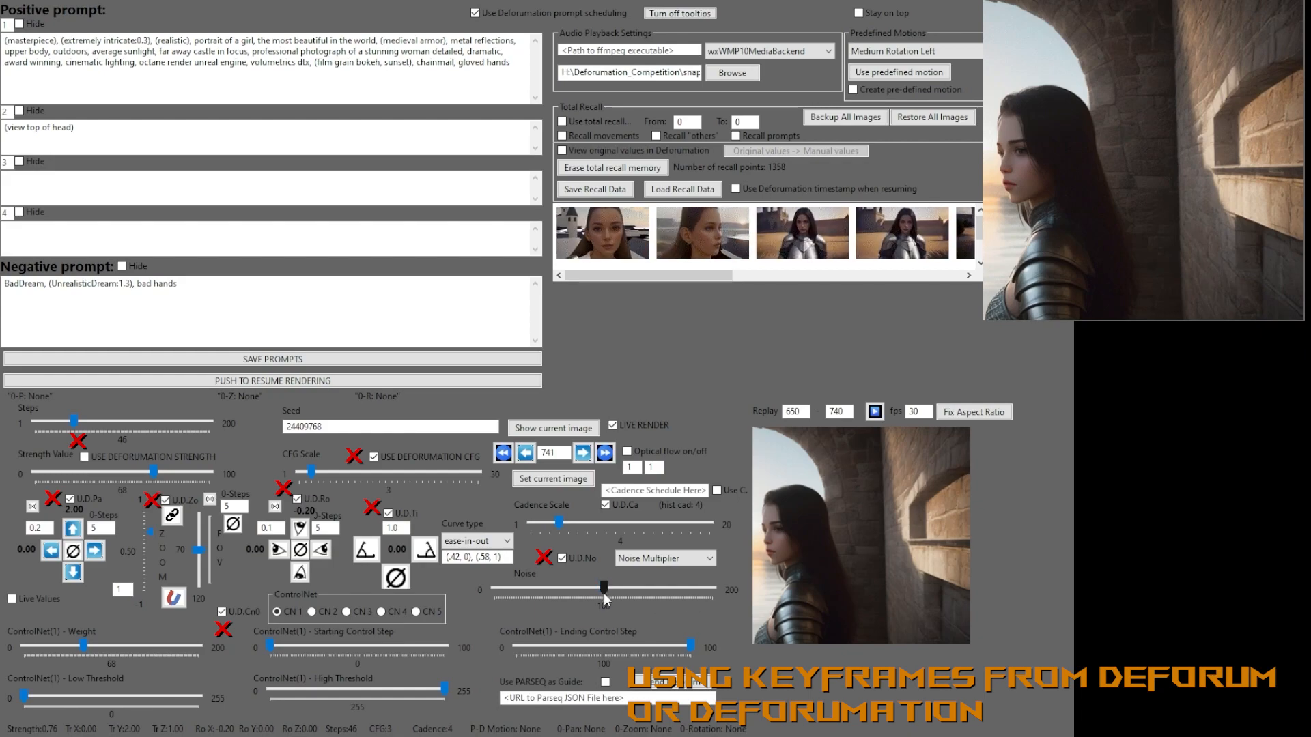